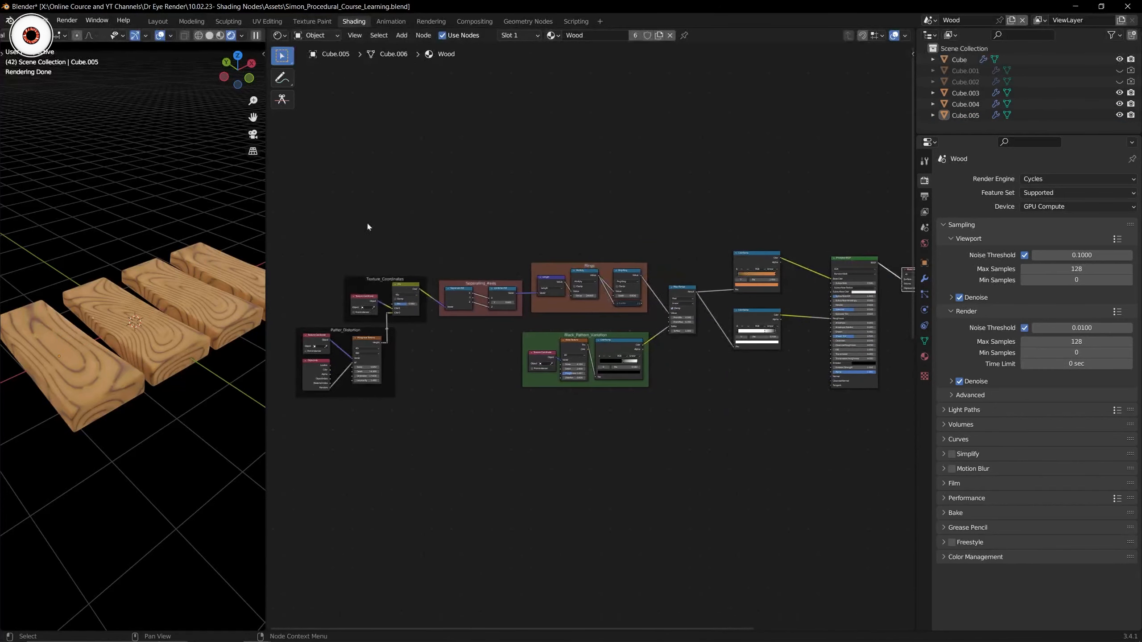
left_click_drag(280, 198, 911, 440)
left_click(801, 437)
middle_click_drag(685, 387, 596, 404, "shift")
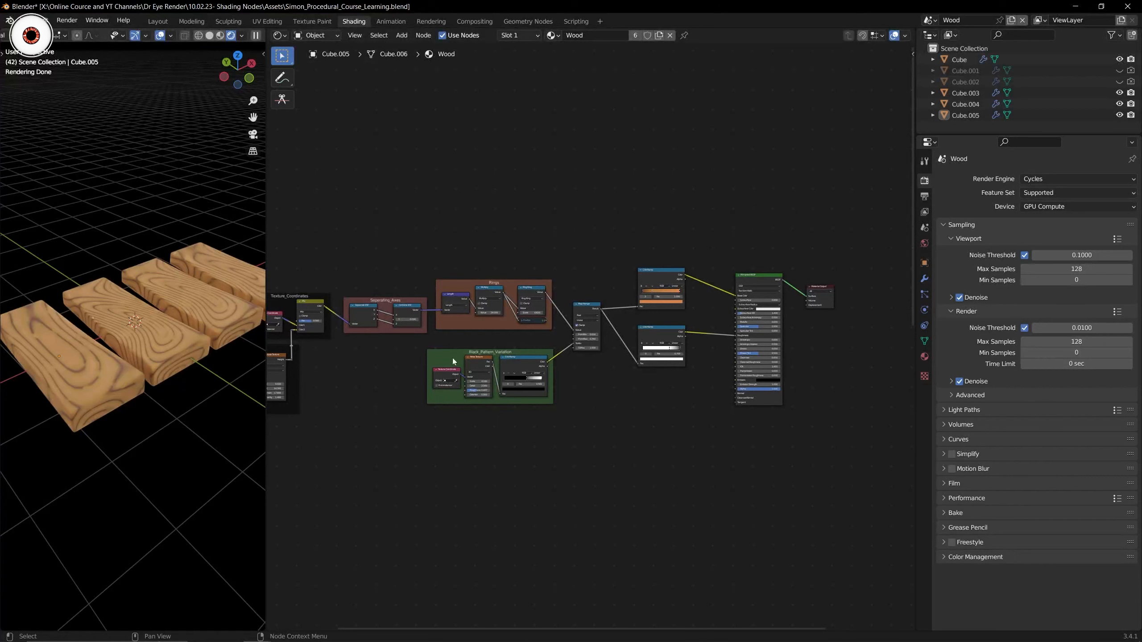
middle_click_drag(402, 343, 502, 349)
left_click_drag(312, 234, 829, 447)
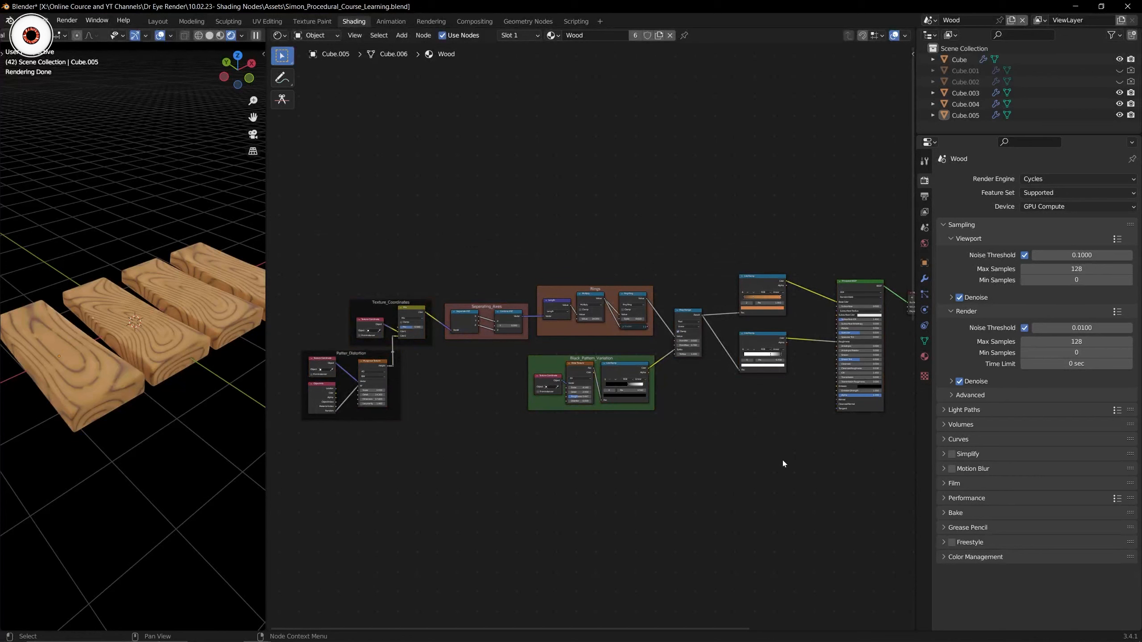
Switch to the Blender window with Shading_Nodes_Lectures.blend and select the slab object there.
left_click(106, 366)
mouse_move(349, 625)
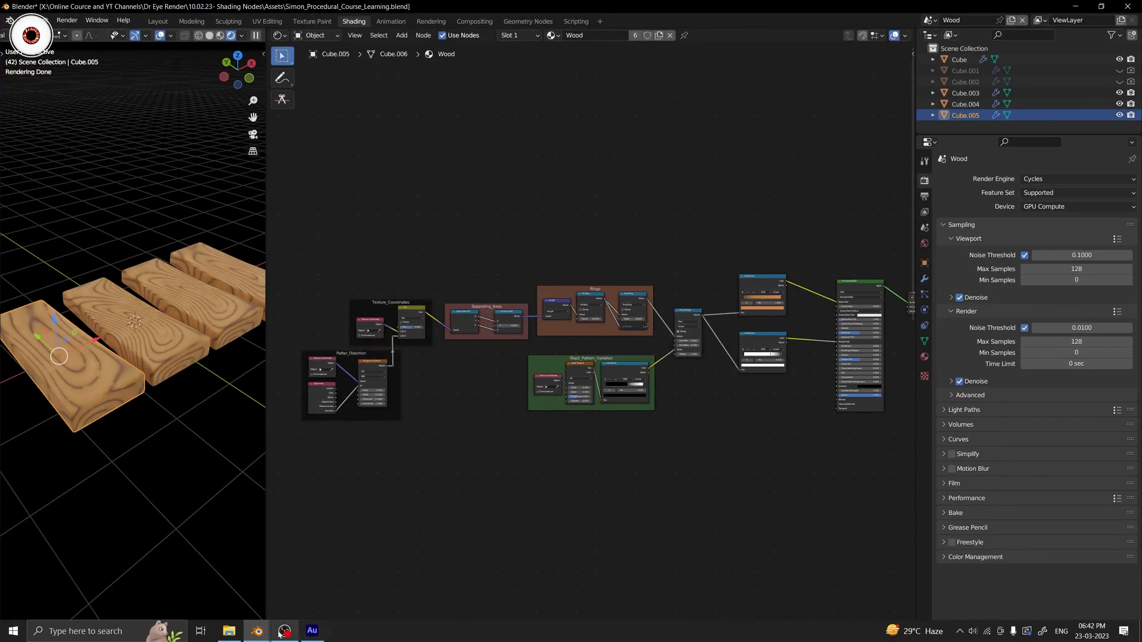
left_click(202, 587)
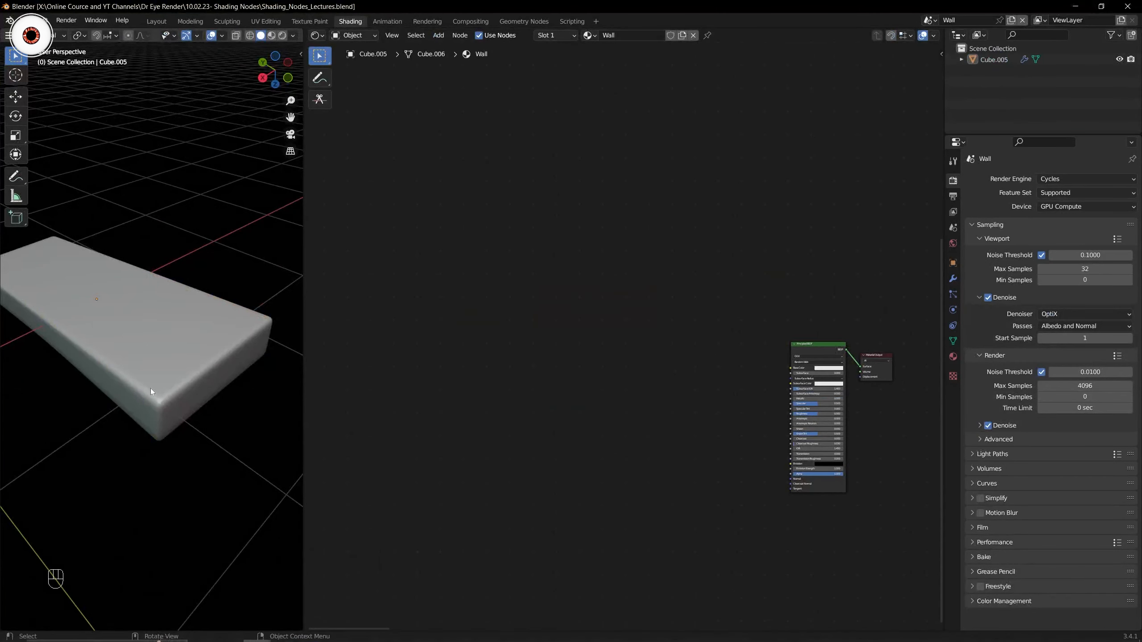
left_click(163, 359)
left_click(214, 266)
scroll(211, 283, "down", 3)
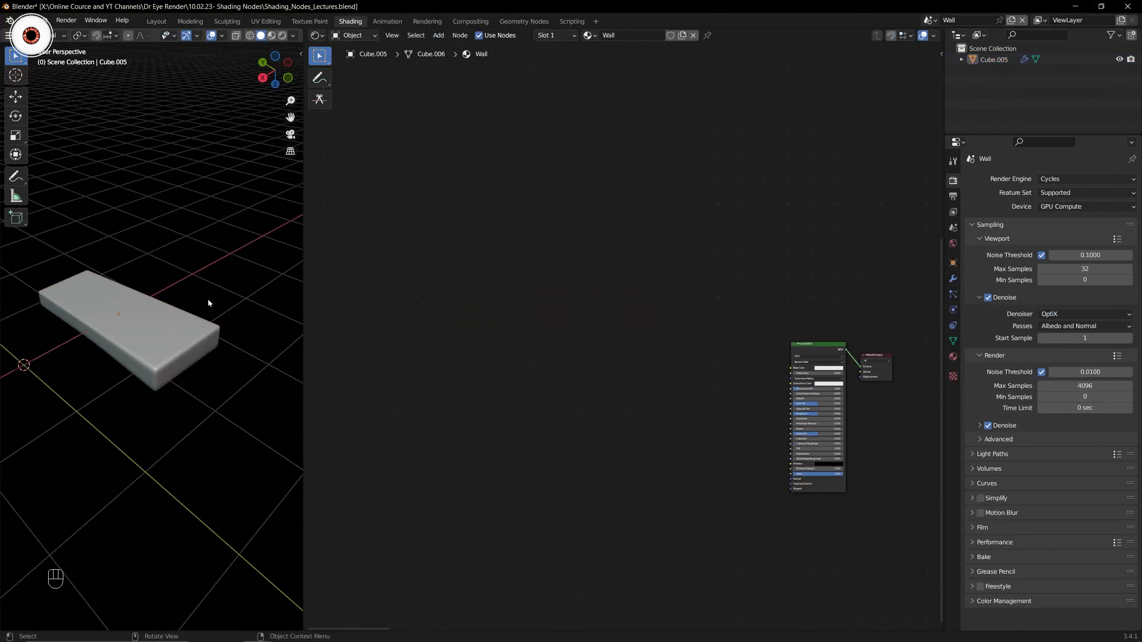
left_click(151, 313)
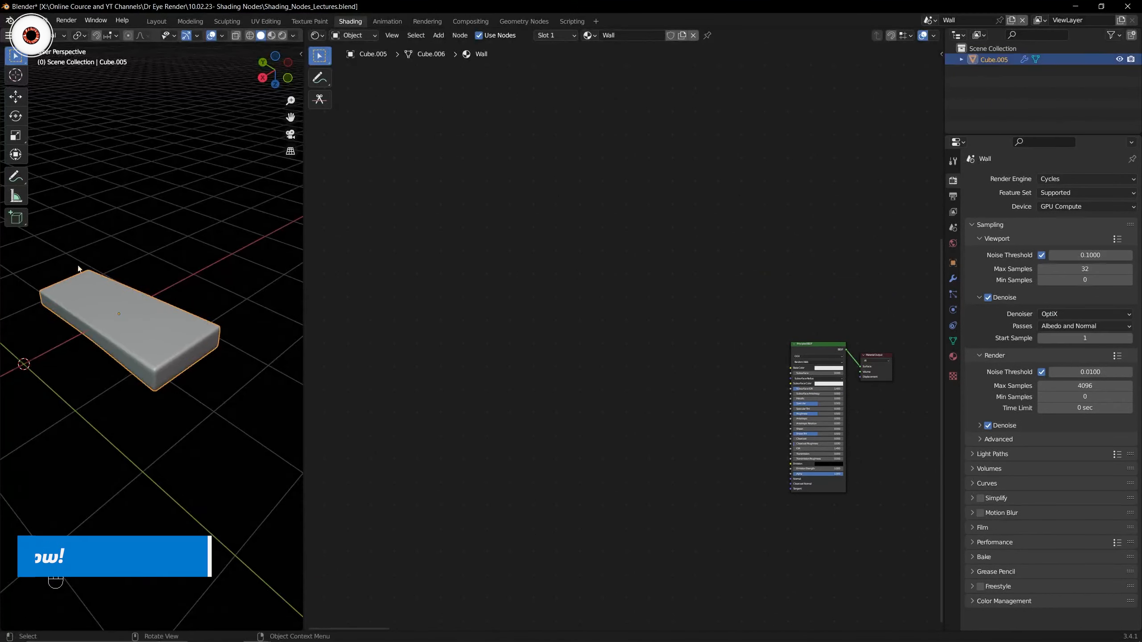
Examine the Principled BSDF and Material Output nodes of the Wall material.
middle_click_drag(730, 304, 612, 304)
scroll(613, 270, "up", 2)
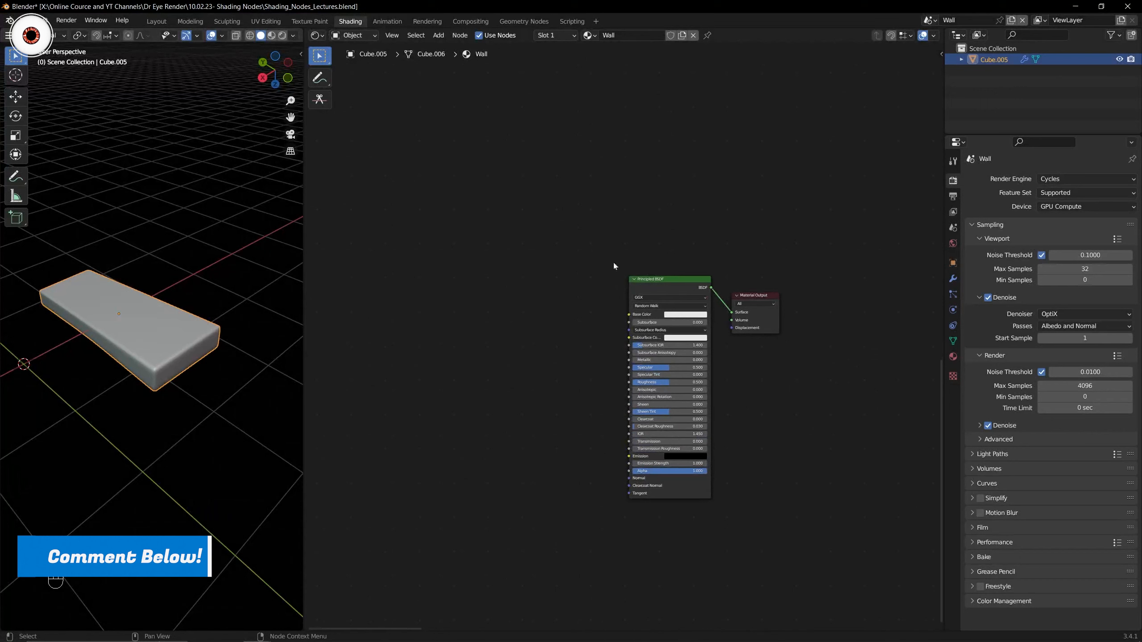
mouse_move(553, 208)
left_mouse_down()
mouse_move(754, 397)
mouse_move(816, 515)
left_mouse_up()
scroll(753, 322, "up", 4)
left_click(750, 296)
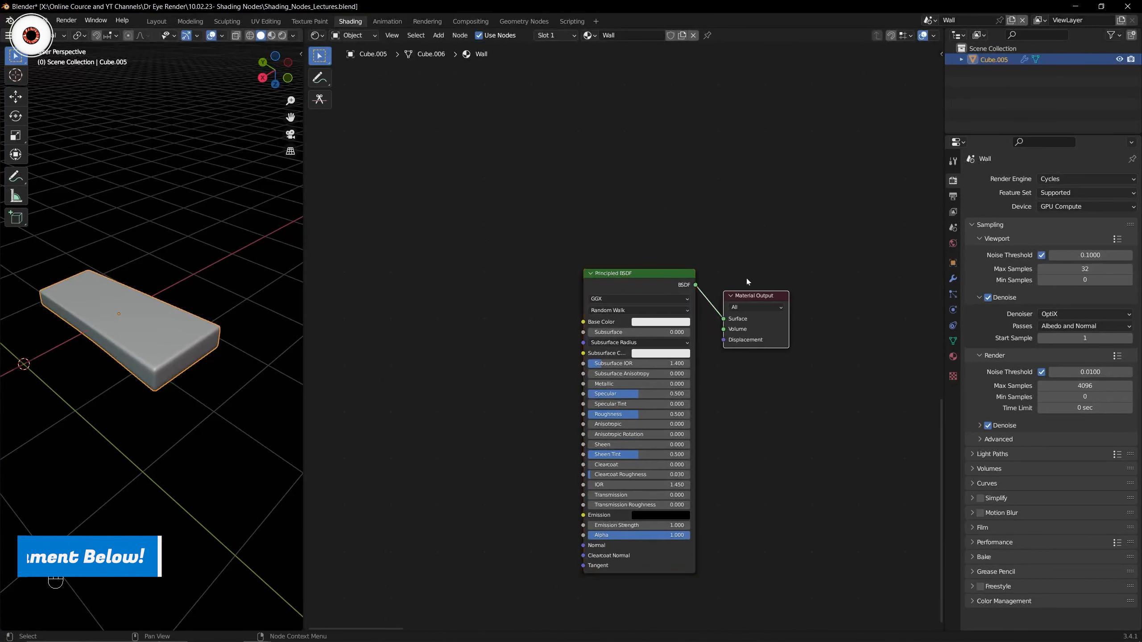
left_click_drag(561, 221, 757, 568)
left_click(787, 532)
Return to the Blender window with Simon_Procedural_Course_Learning.blend and save that file.
mouse_move(332, 624)
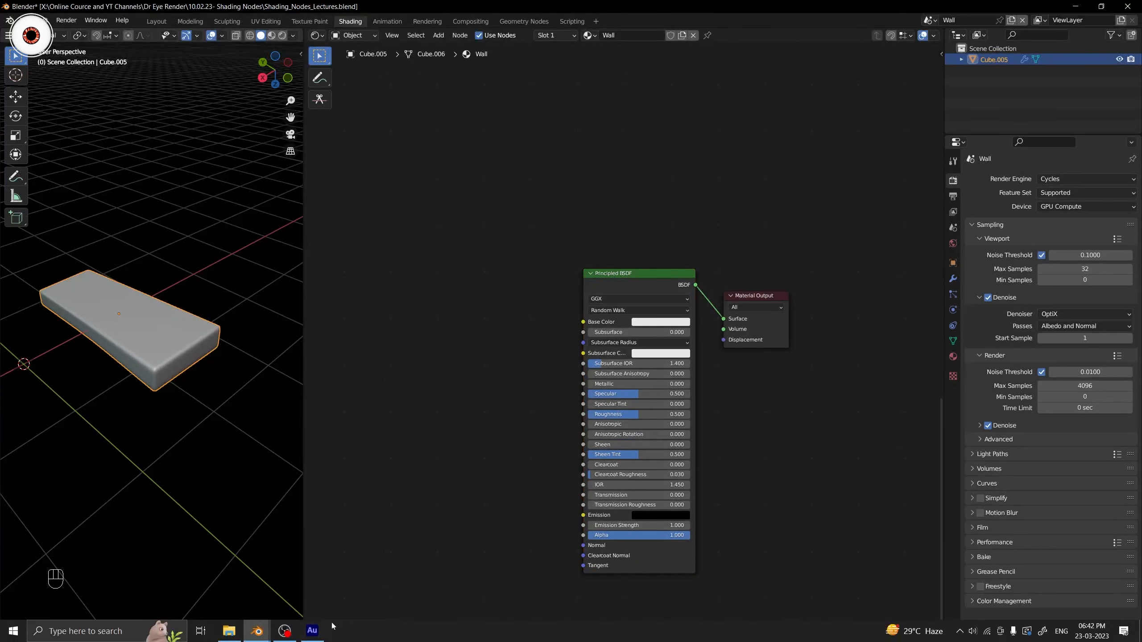
mouse_move(256, 630)
left_click(287, 593)
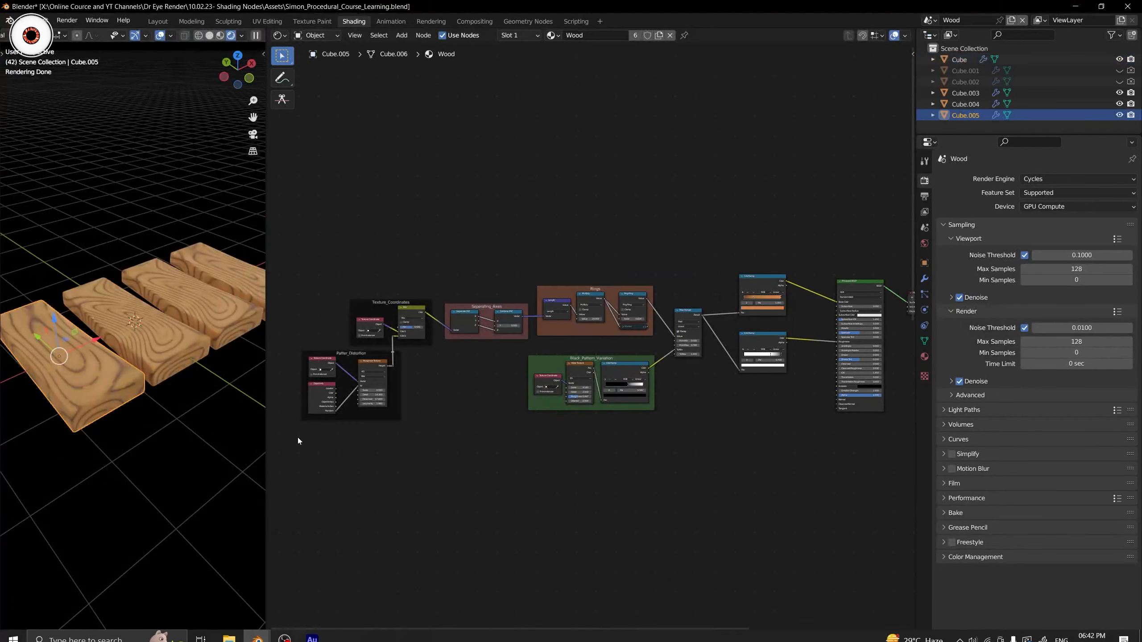
key("ctrl+s")
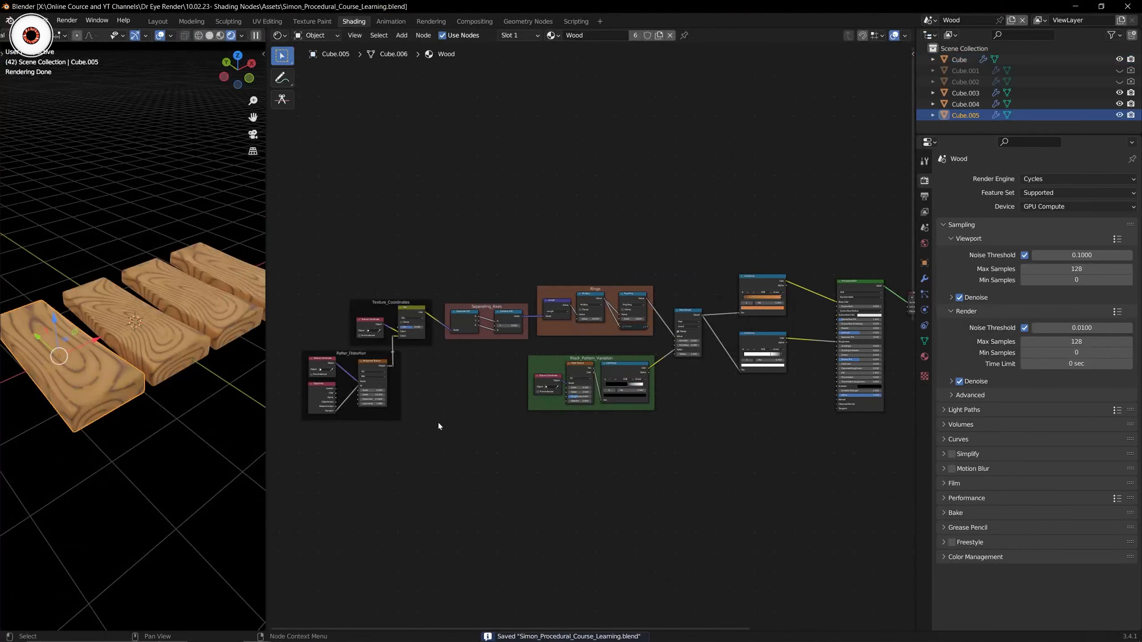
Add a new Texture Coordinate node in the empty area beside the Texture_Coordinates frame of the Wood material.
key("Home")
left_click_drag(328, 239, 872, 473)
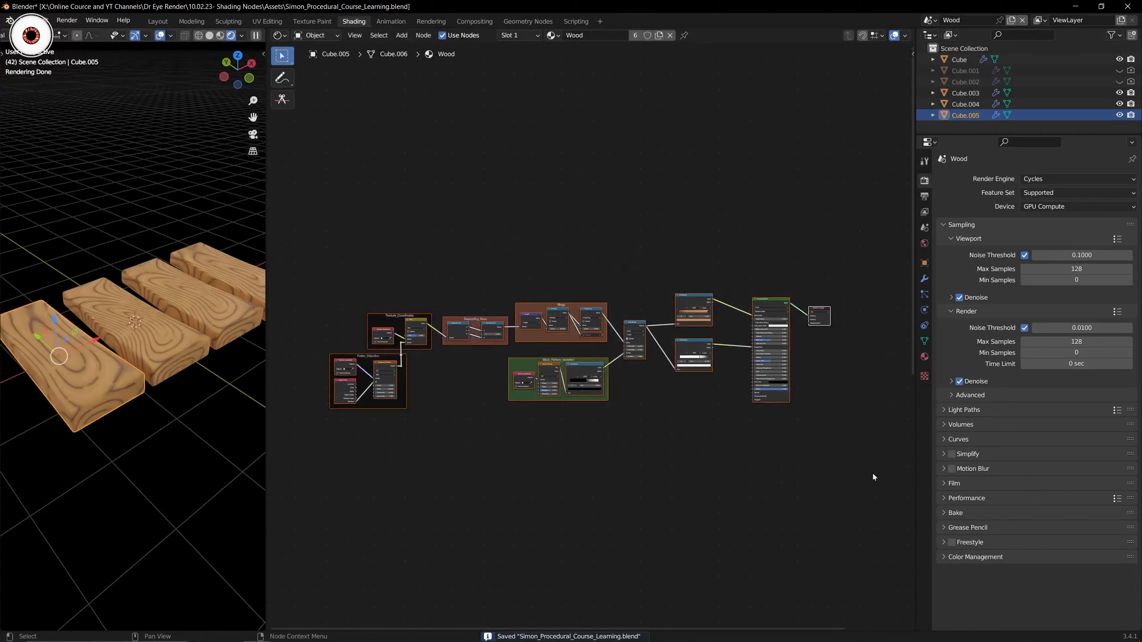
scroll(456, 381, "up", 6)
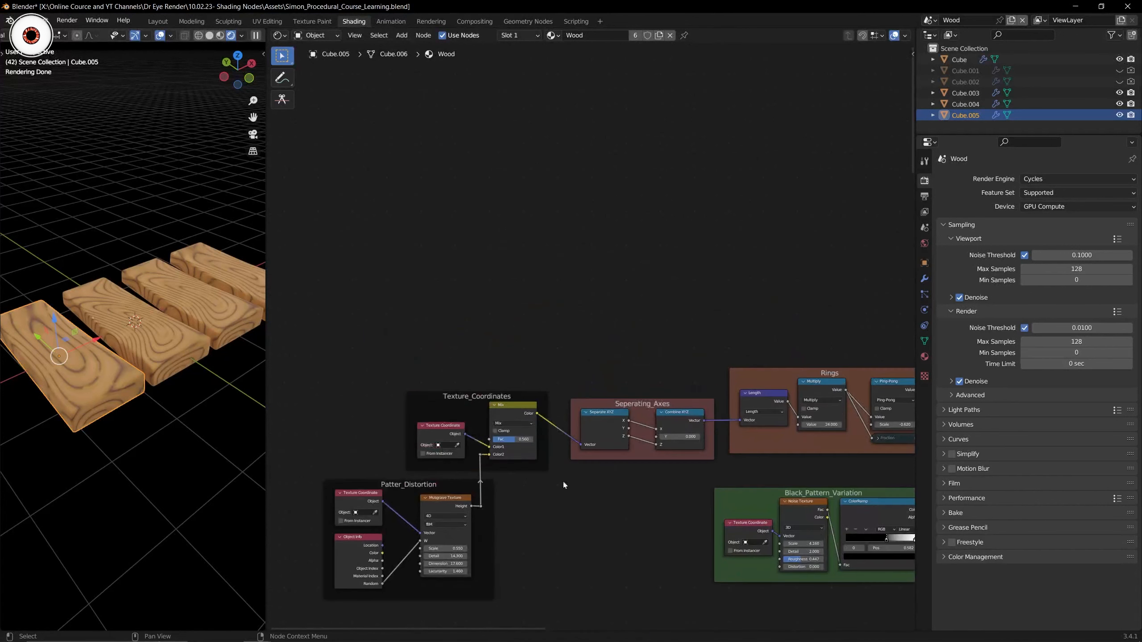
right_click(580, 401)
left_click(504, 350)
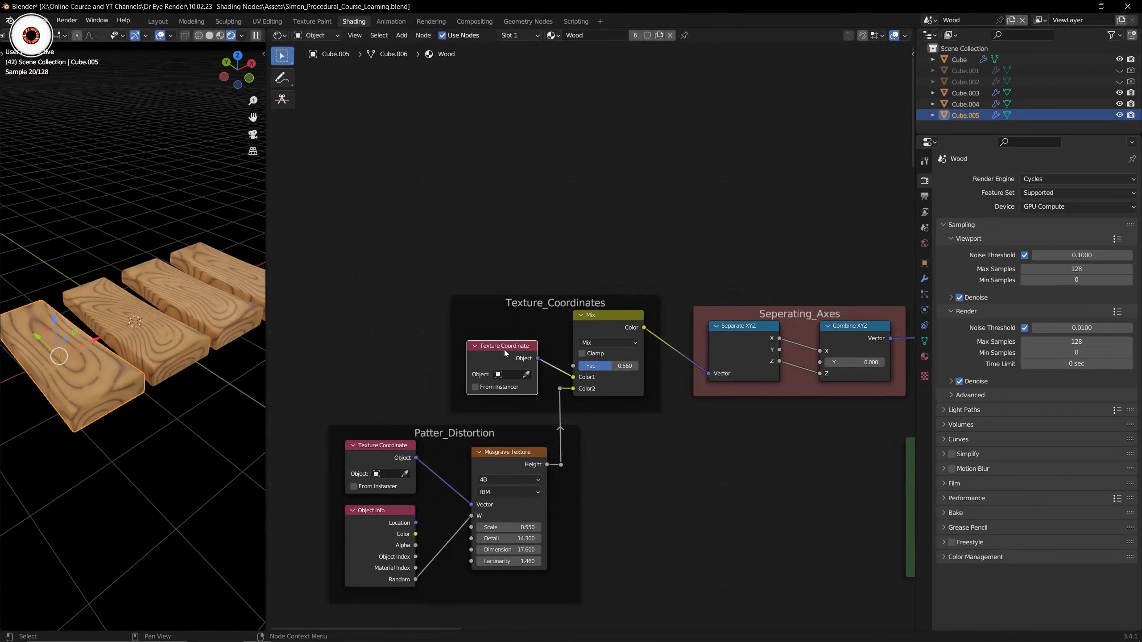
middle_click_drag(352, 262, 491, 297)
key("shift+a")
left_click(435, 248)
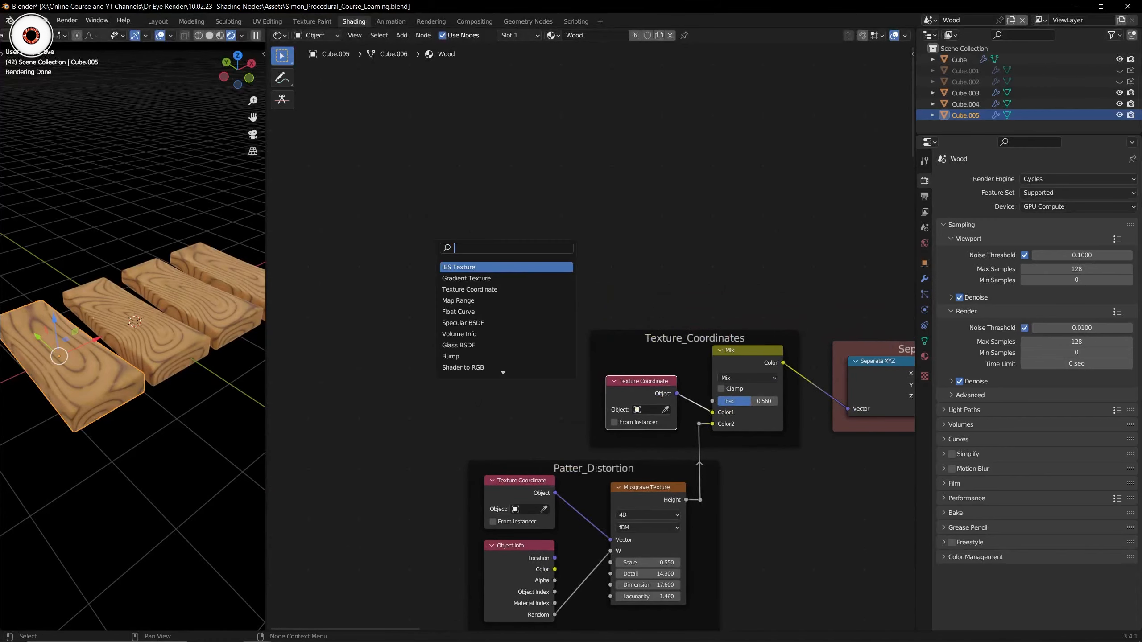
type("coo")
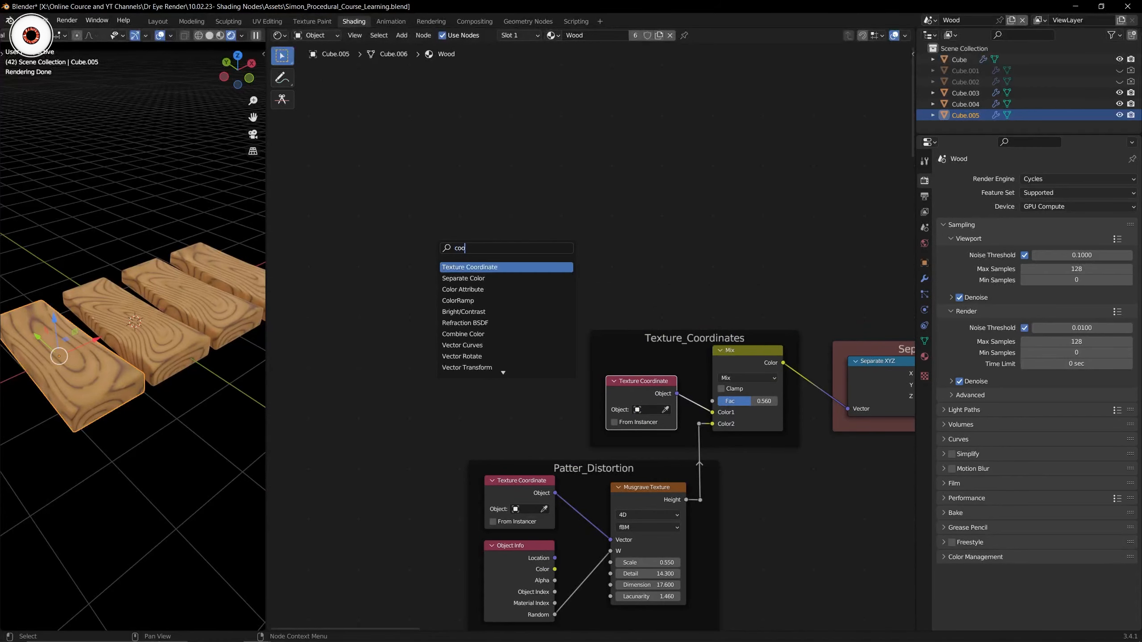
key("Return")
left_click(435, 247)
middle_click_drag(538, 323, 491, 285)
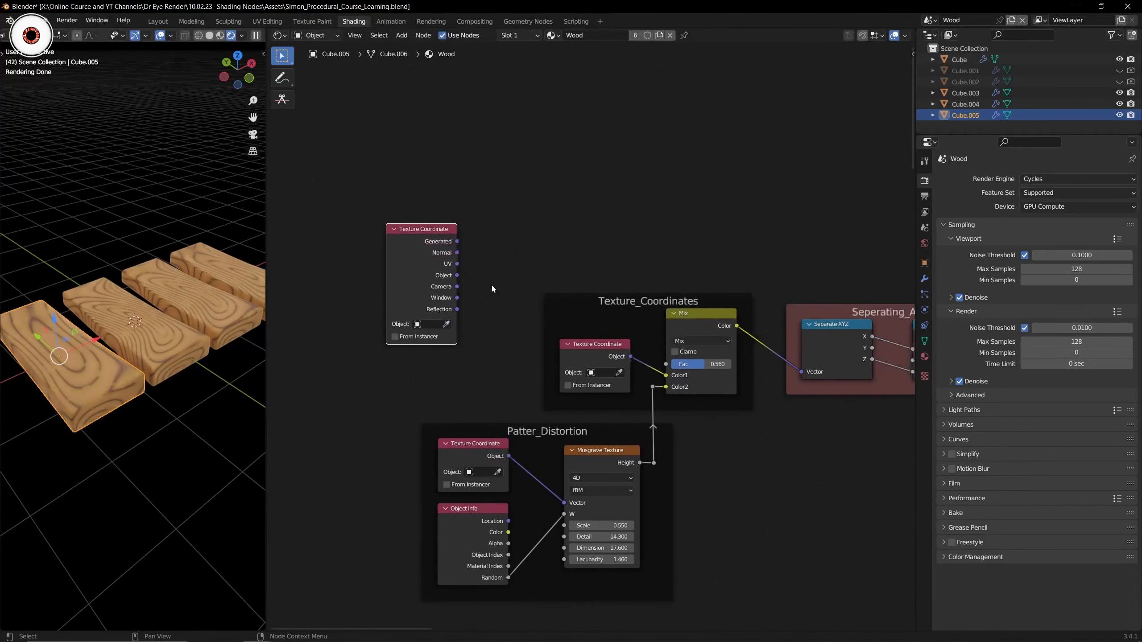
Cut the link into the Mix node's Color1, connect the new Texture Coordinate node's Object output to Fac, and save the file.
middle_click_drag(634, 358, 611, 338)
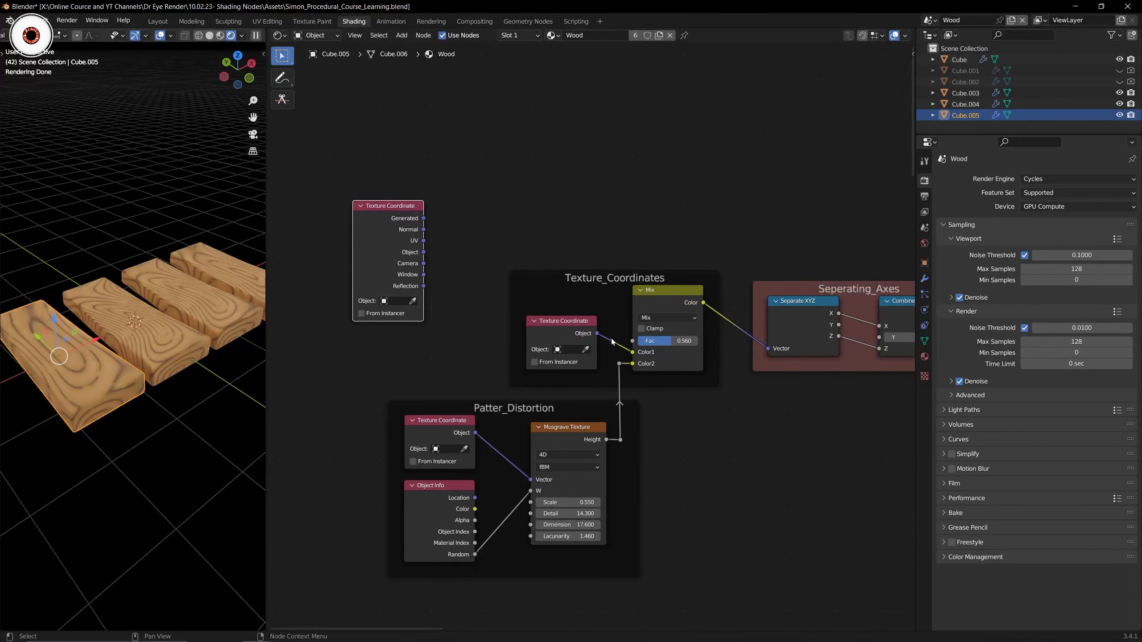
right_click_drag(611, 339, 615, 350, "ctrl")
left_click_drag(414, 251, 632, 340)
left_click_drag(549, 327, 536, 348)
left_click_drag(352, 435, 631, 519)
key("ctrl+s")
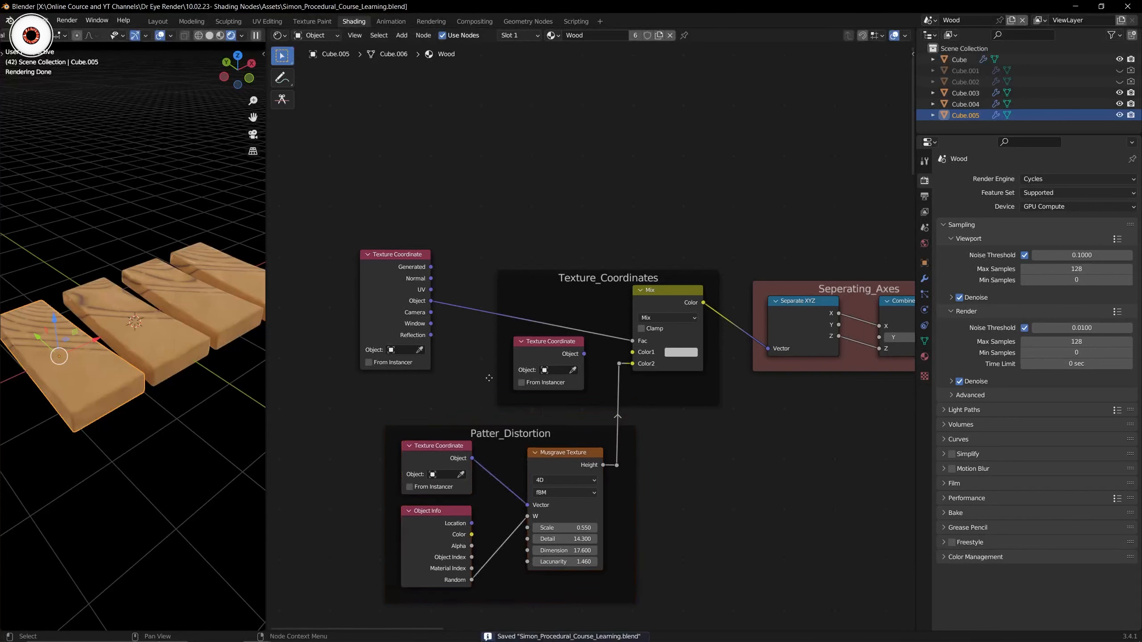
Select the new Texture Coordinate node and try collapsing and expanding it.
left_click(401, 305)
left_click_drag(328, 215, 437, 384)
left_click(542, 347)
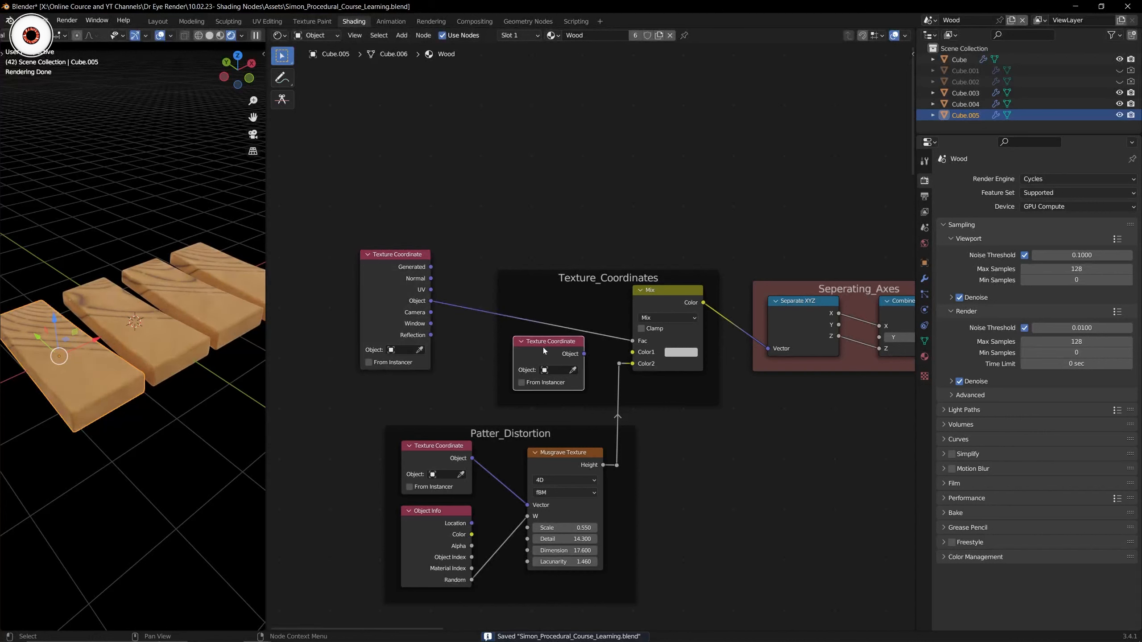
left_click(389, 285)
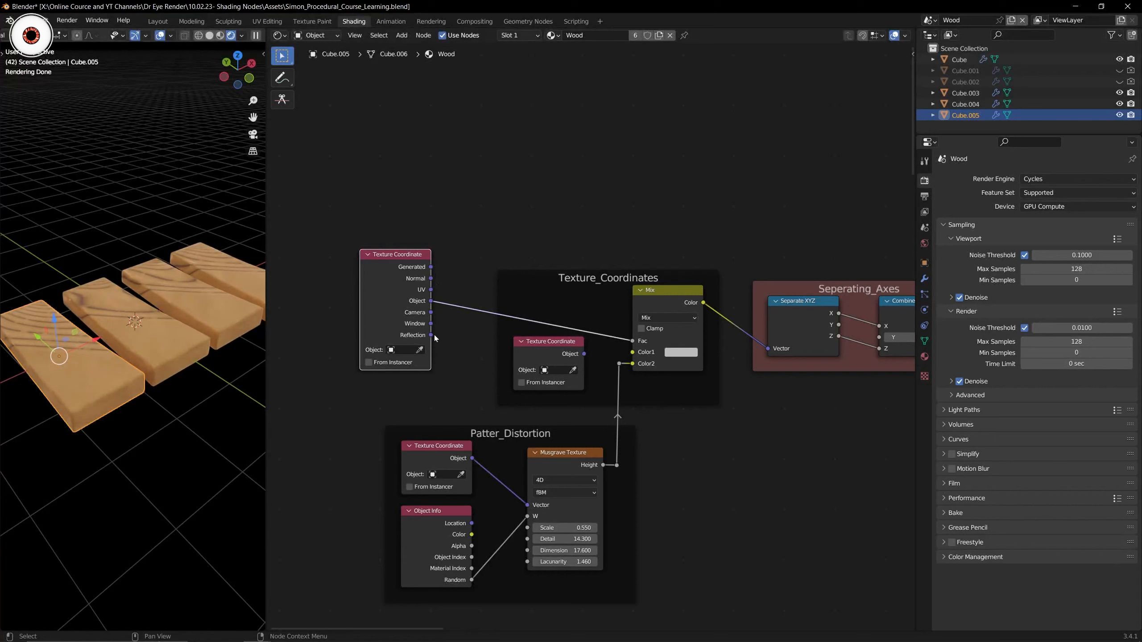
left_click_drag(329, 216, 432, 360)
key("h")
key("h")
Enable the Screencast Keys overlay in the 3D viewport's sidebar and close the sidebar.
left_click(155, 447)
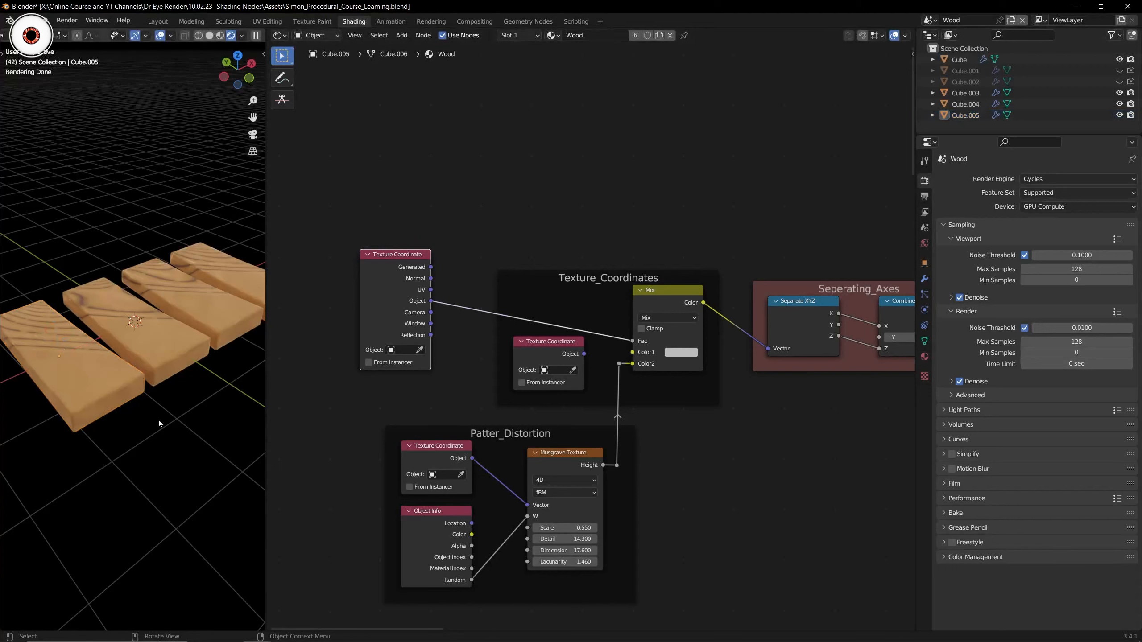
key("n")
left_click(260, 173)
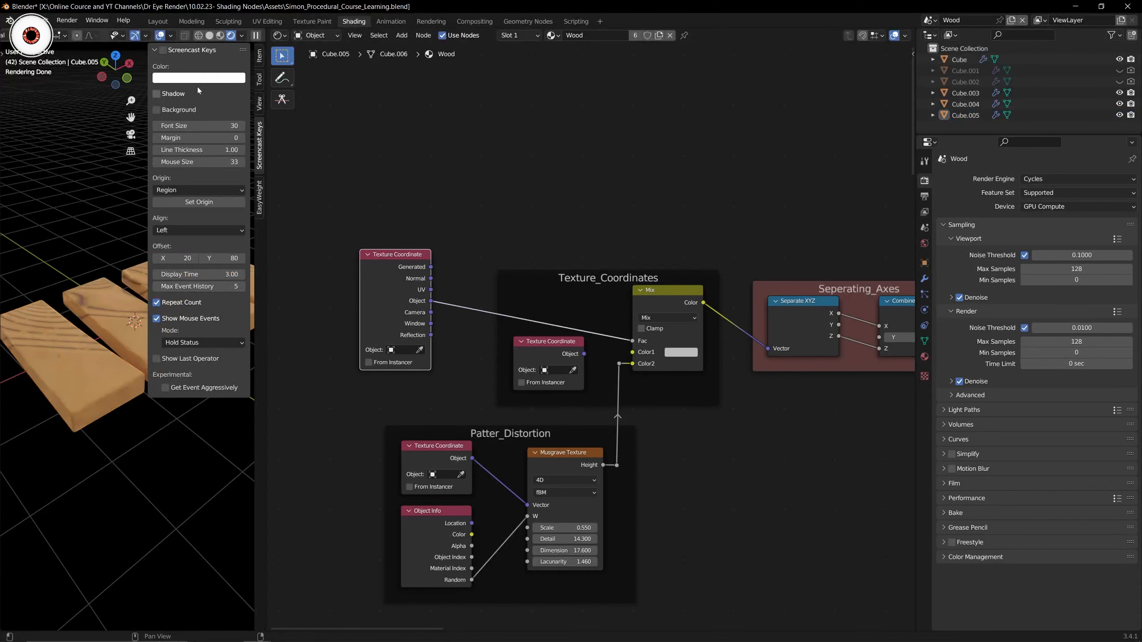
key("n")
key("n")
key("n")
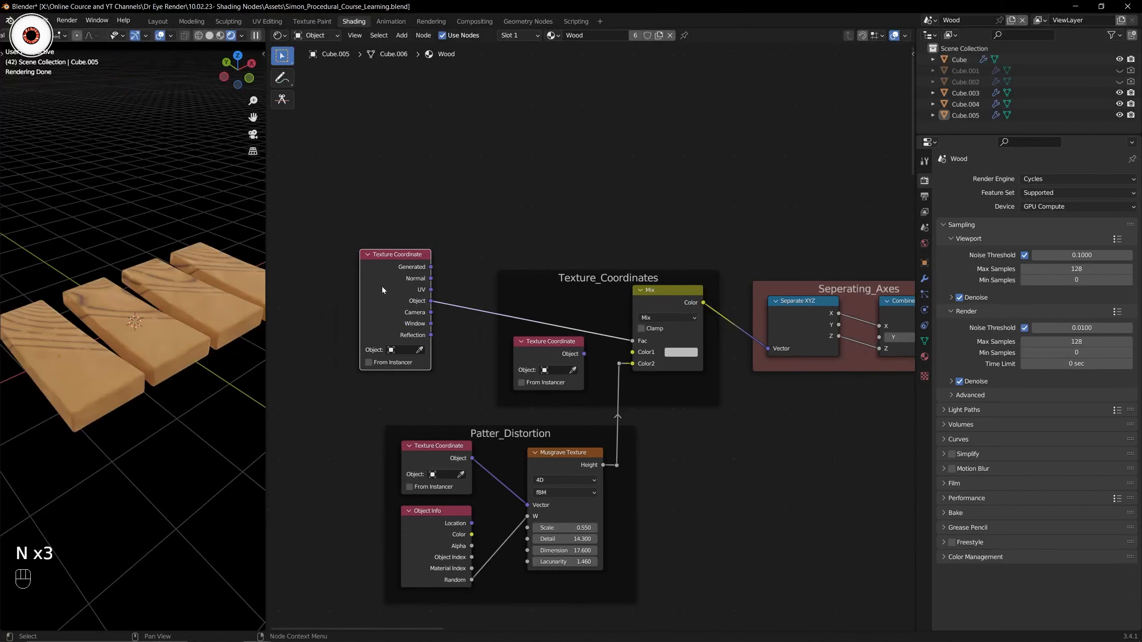
Toggle the unused outputs of the new Texture Coordinate node so only Object shows, and restore all of them.
key("h")
key("h")
key("ctrl+h")
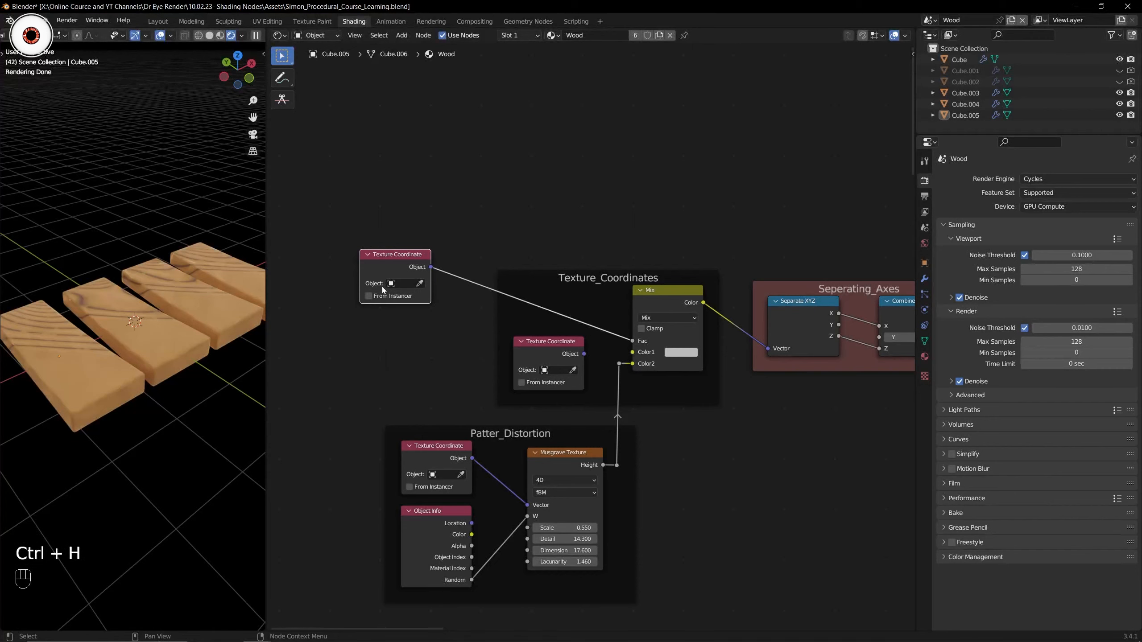
key("ctrl+h")
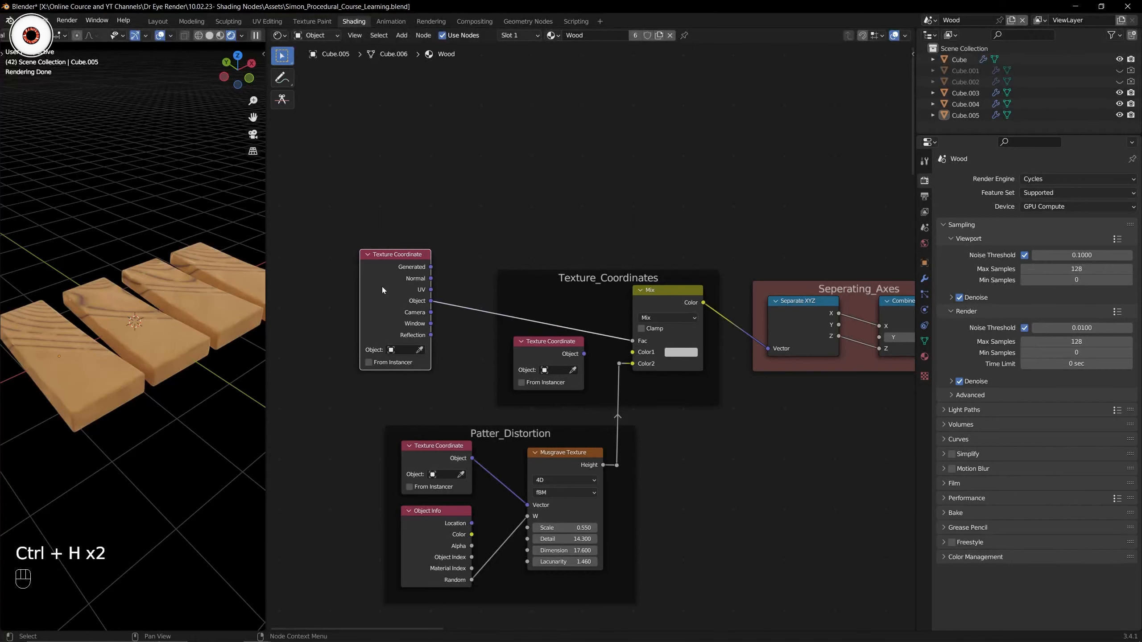
scroll(454, 287, "up", 2)
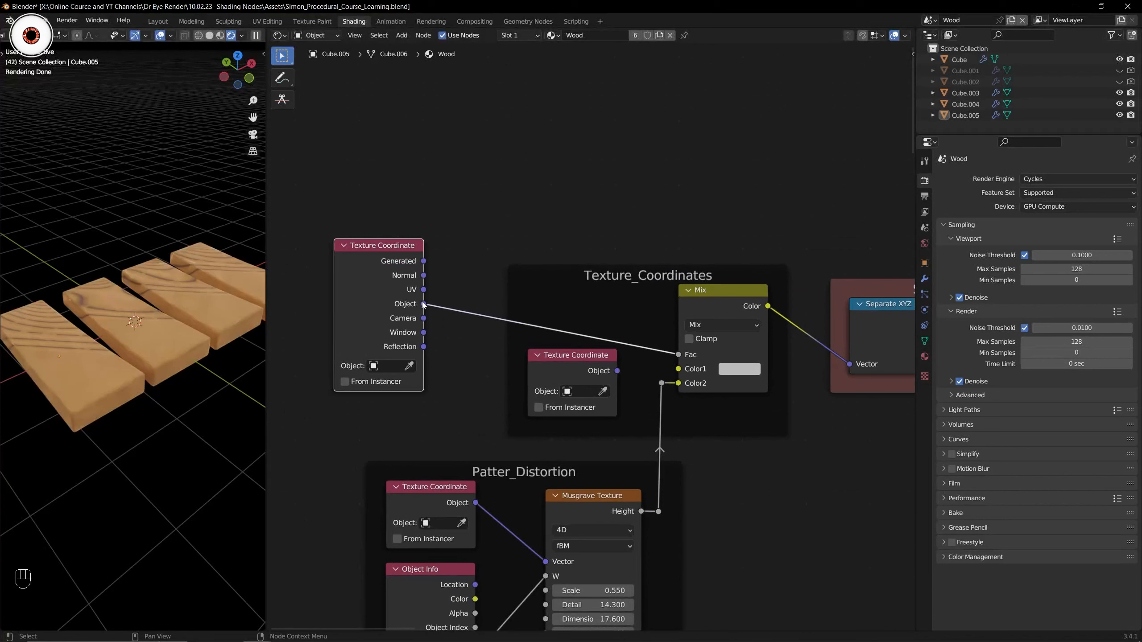
key("ctrl+h")
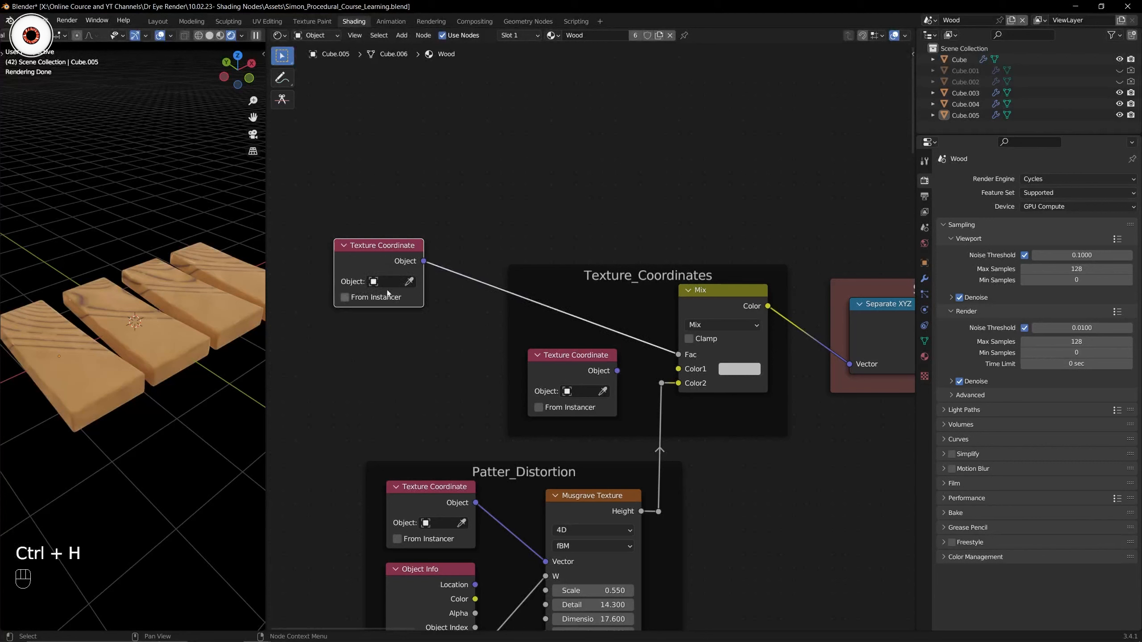
key("ctrl+h")
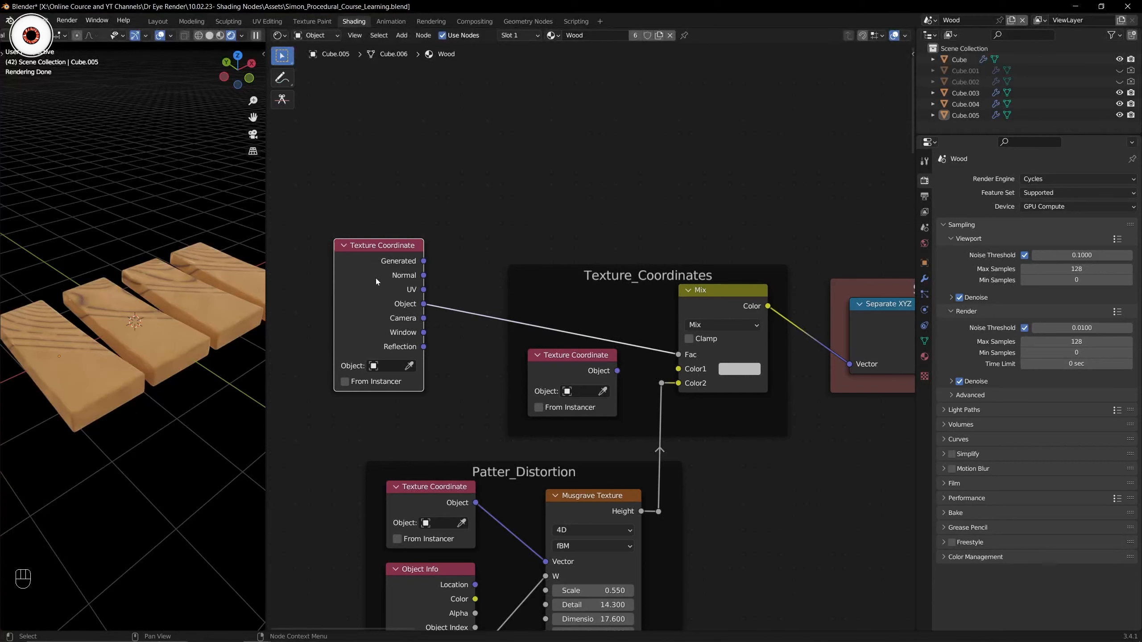
Delete the extra Texture Coordinate node and reconnect the framed one's Object output to the Mix node's Color1.
scroll(389, 283, "down", 1)
key("Delete")
scroll(584, 355, "up", 2)
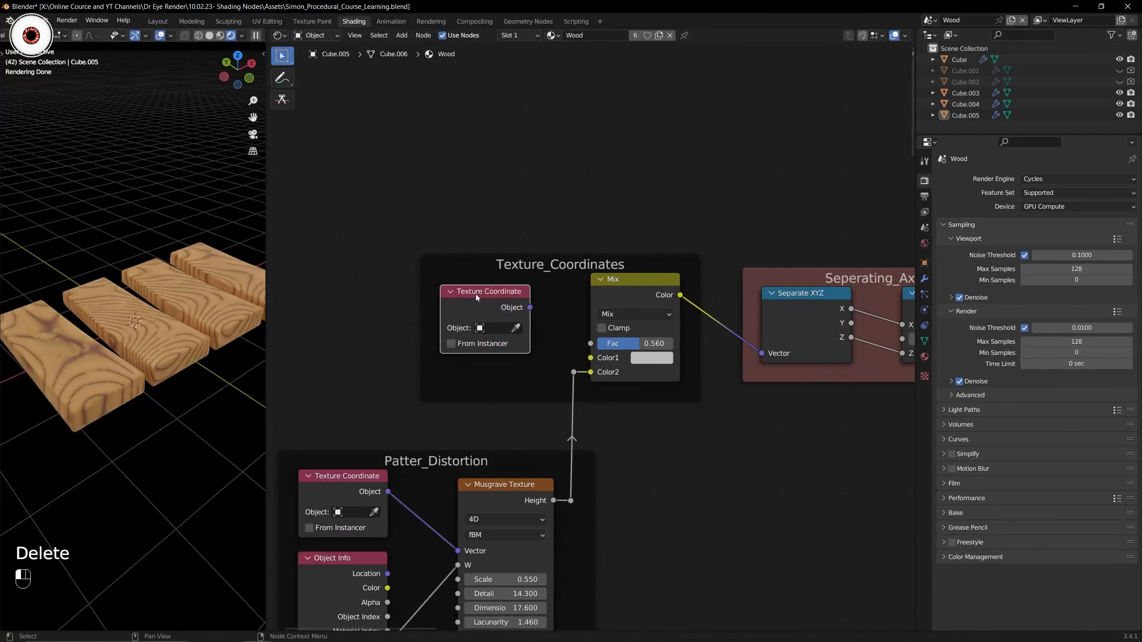
left_click_drag(530, 307, 590, 358)
scroll(580, 315, "down", 2)
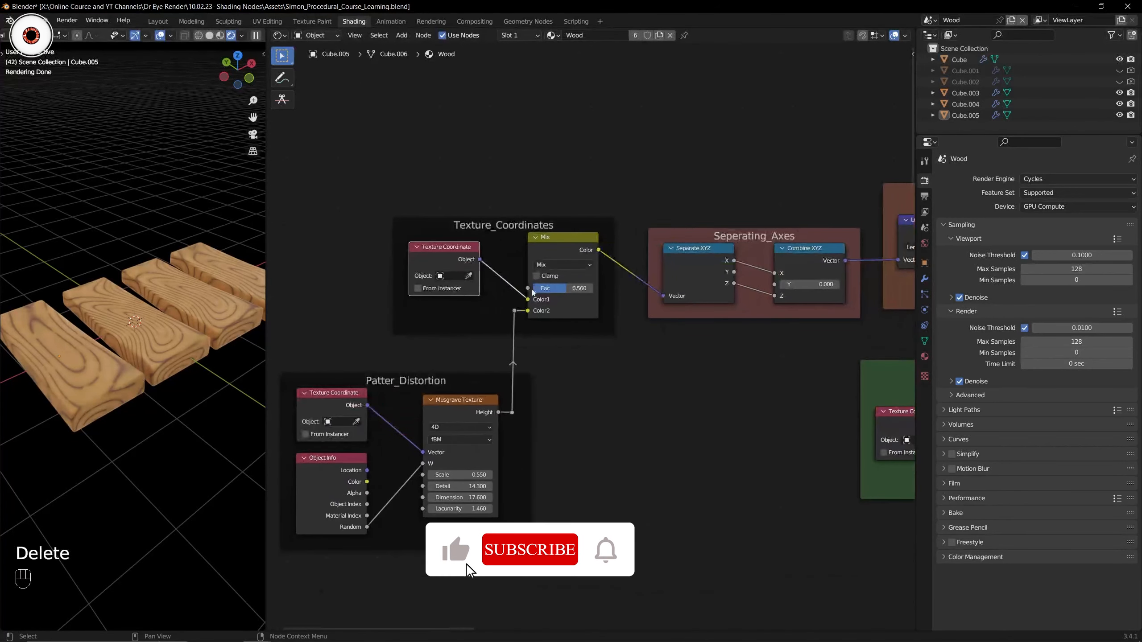
Add a Mix node in the space below the Seperating_Axes frame and set its data type to Color.
middle_click_drag(560, 251, 508, 279)
scroll(497, 257, "up", 2)
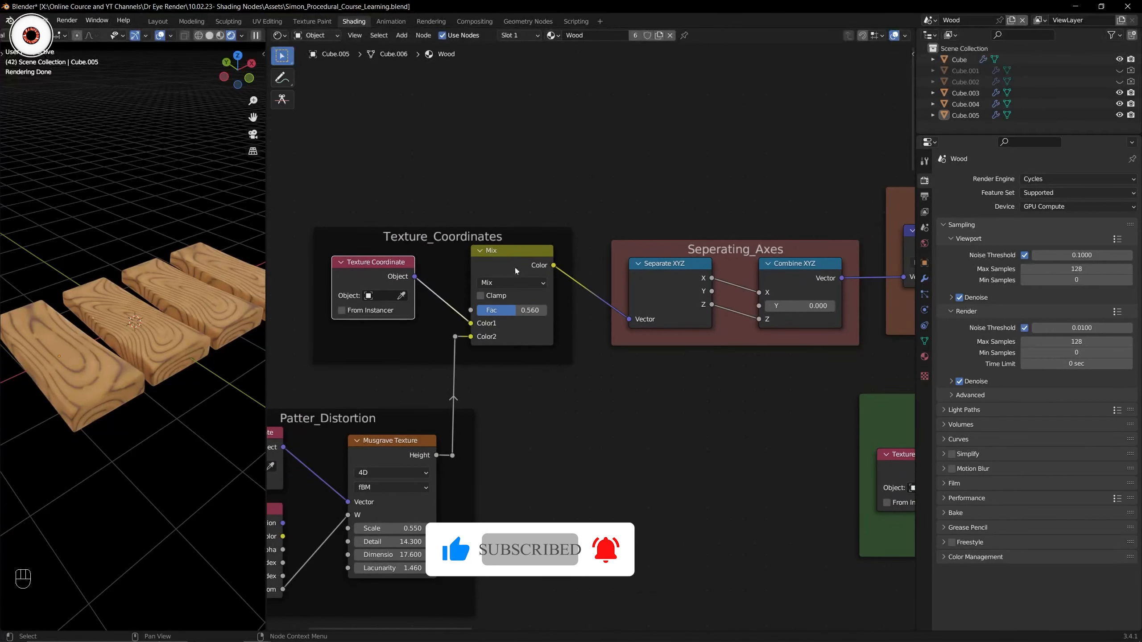
key("shift+a")
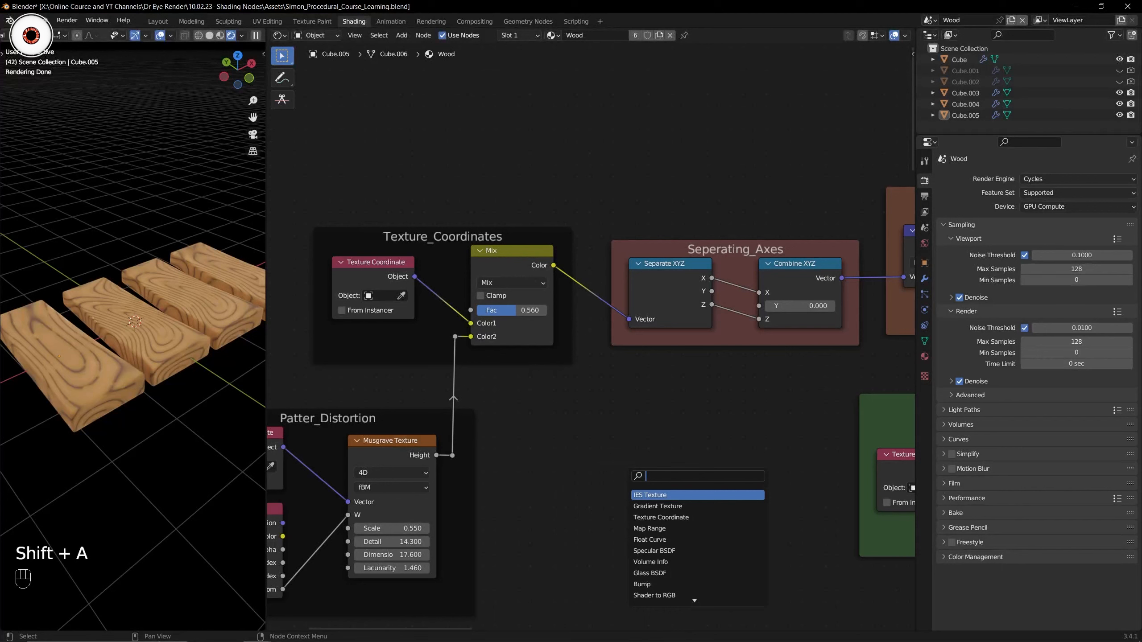
type("mix")
key("Return")
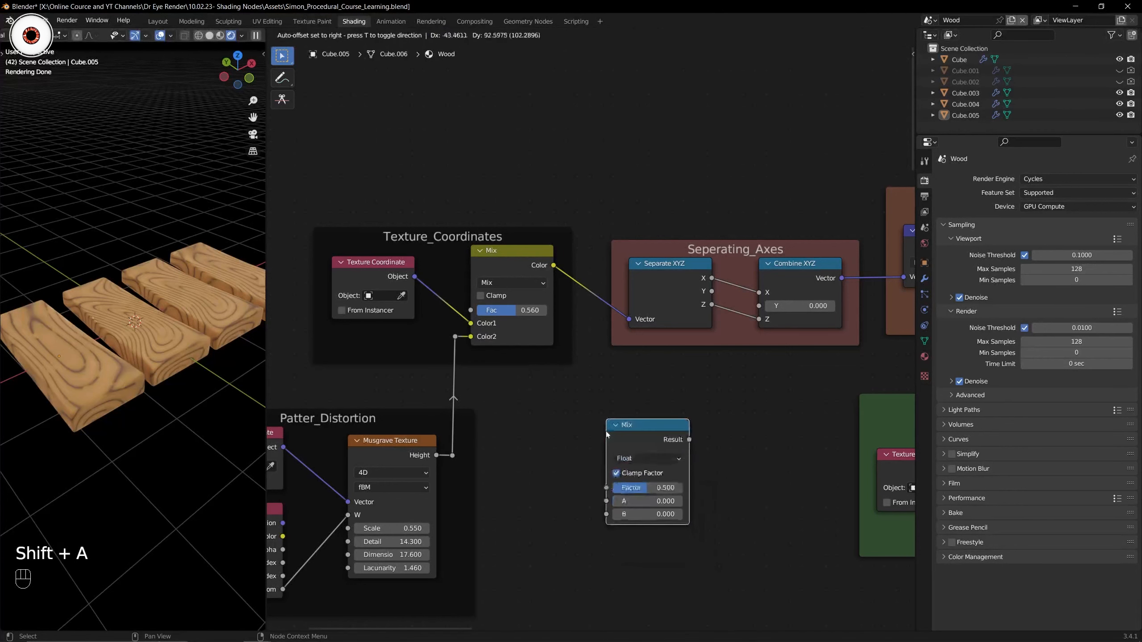
left_click(607, 435)
left_click(647, 458)
left_click(647, 498)
left_click_drag(641, 434, 643, 432)
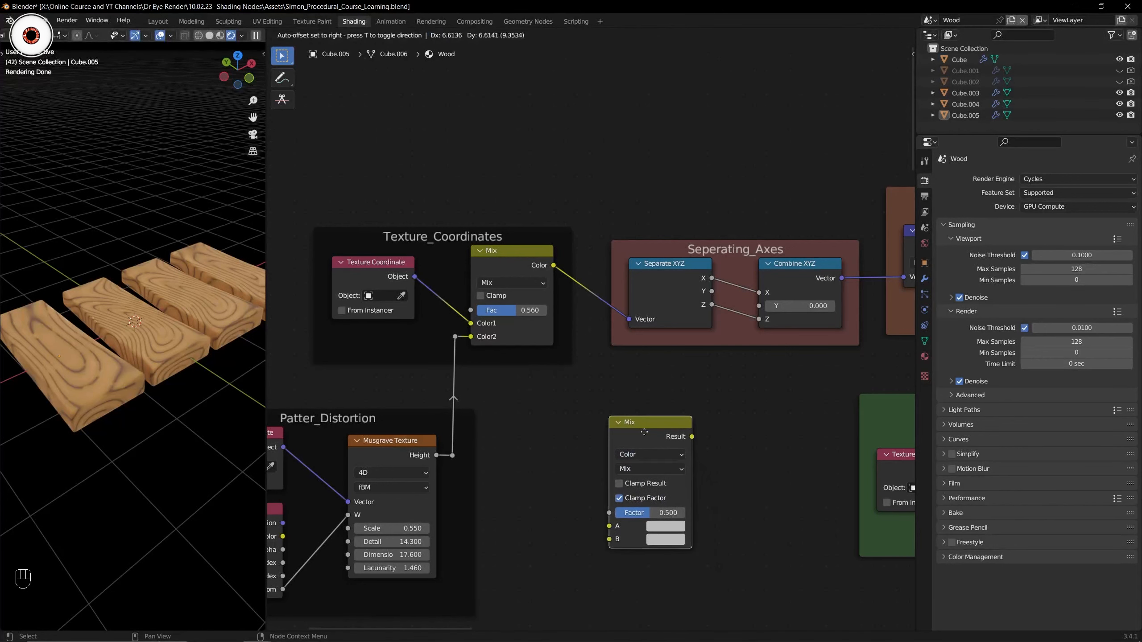
Delete the extra Mix node below the Seperating_Axes frame.
left_click(644, 432)
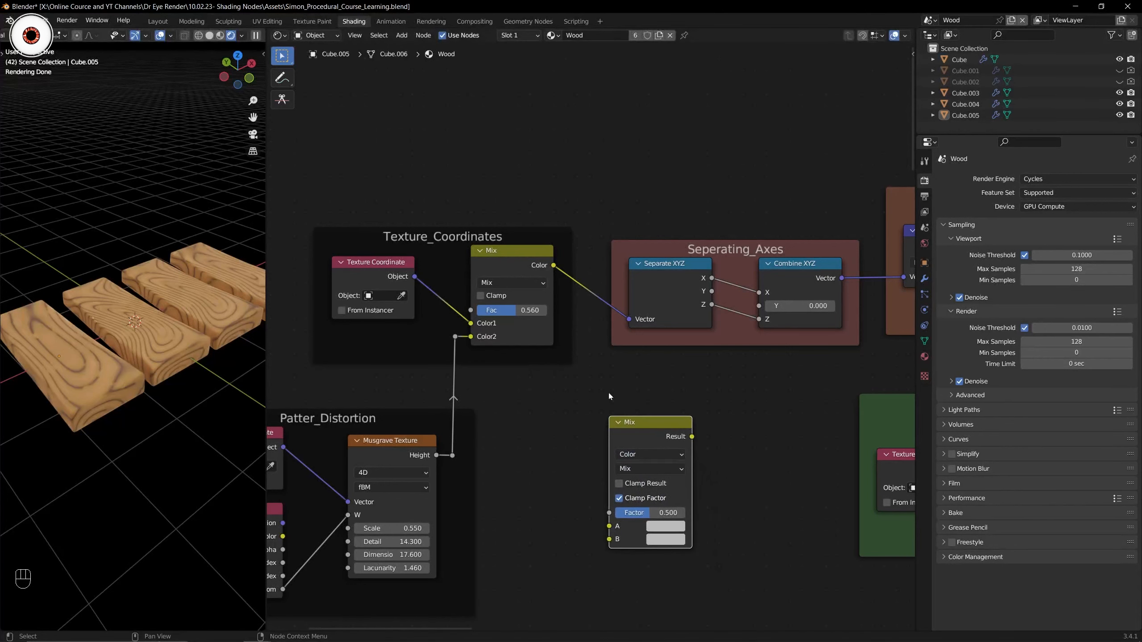
left_click(508, 266)
middle_click_drag(591, 402, 531, 342)
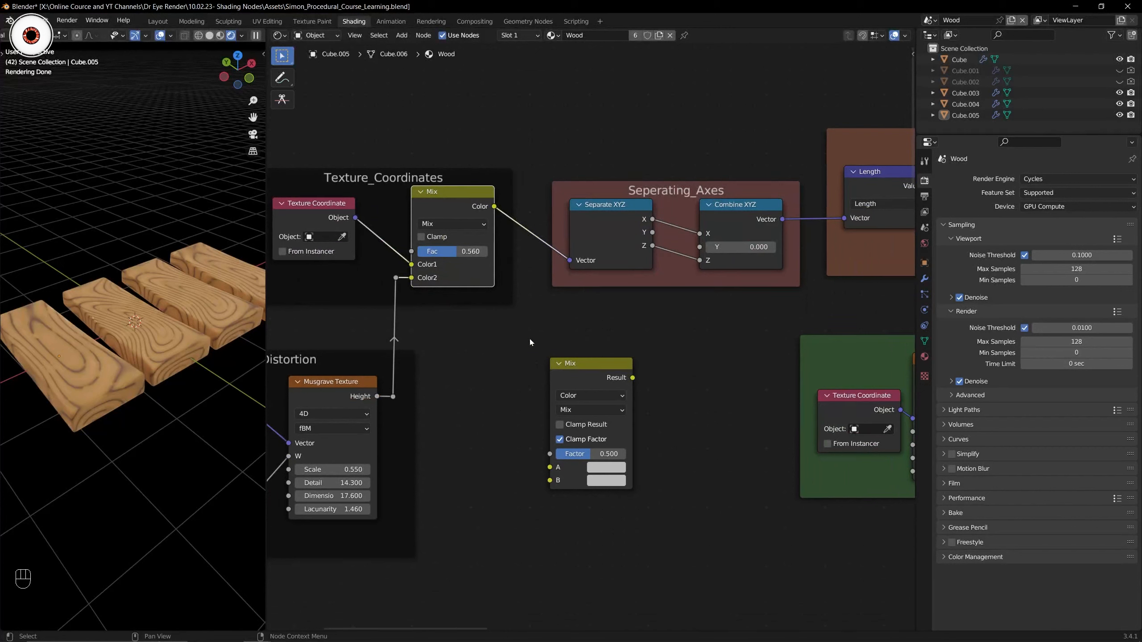
left_click_drag(530, 339, 647, 506)
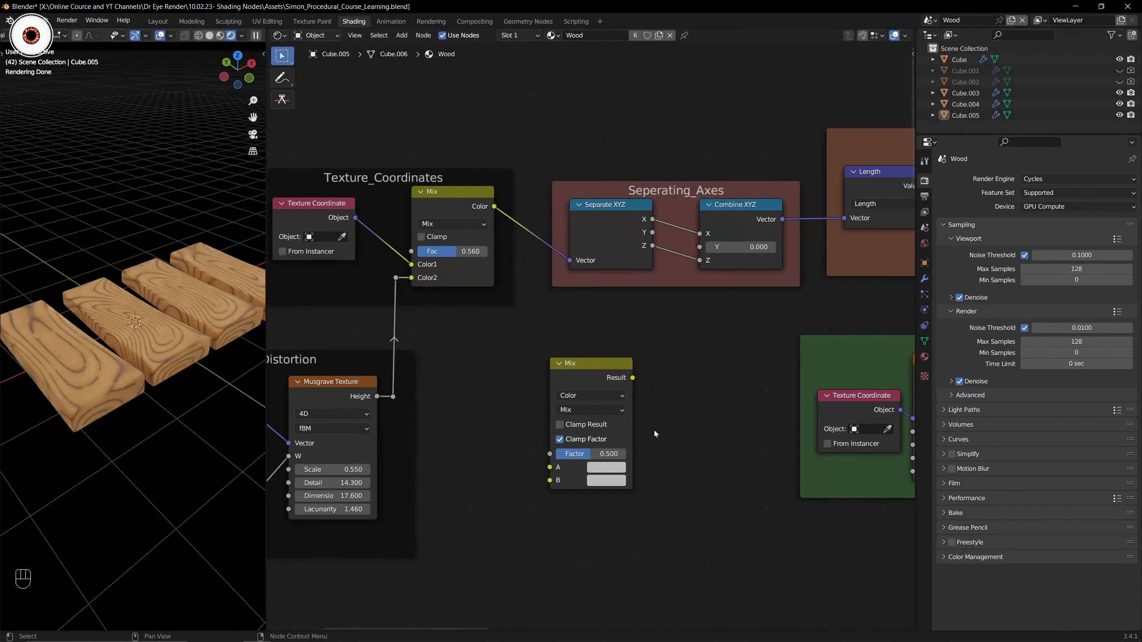
left_click(623, 362)
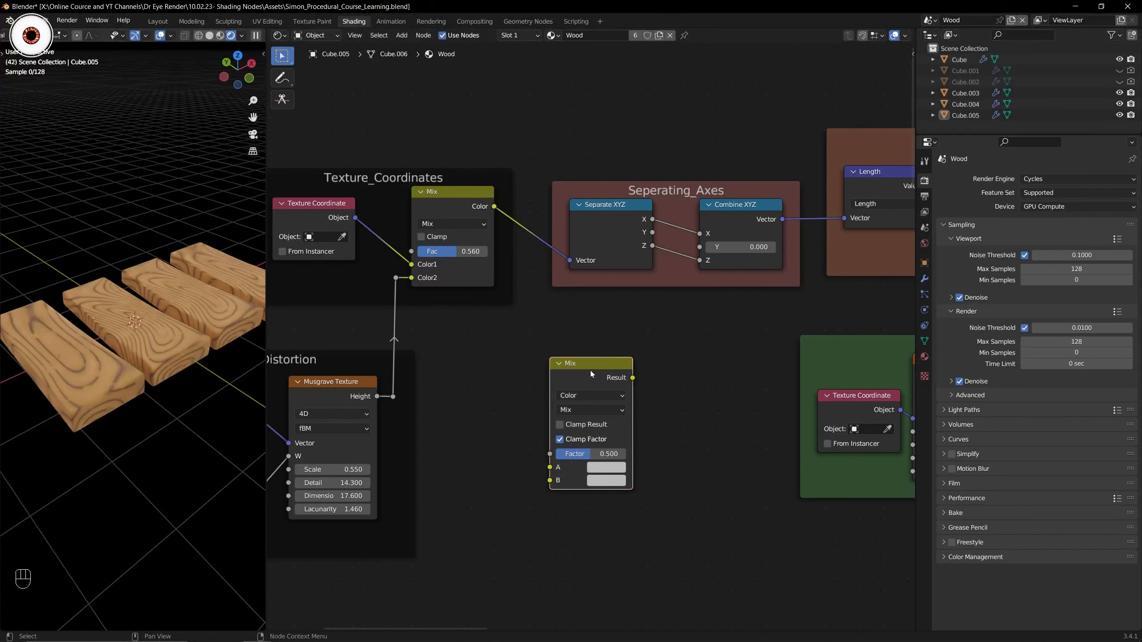
key("Delete")
Examine the Musgrave Texture, Texture Coordinate and Object Info nodes in the Patter_Distortion frame.
scroll(580, 387, "down", 2)
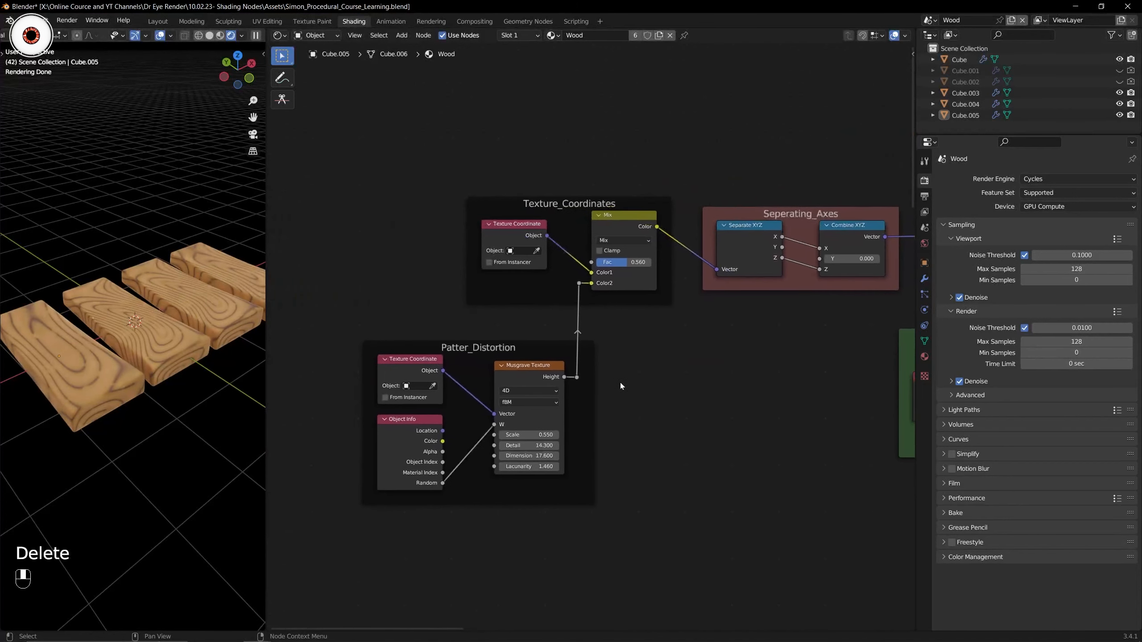
scroll(620, 386, "up", 1)
left_click(515, 380)
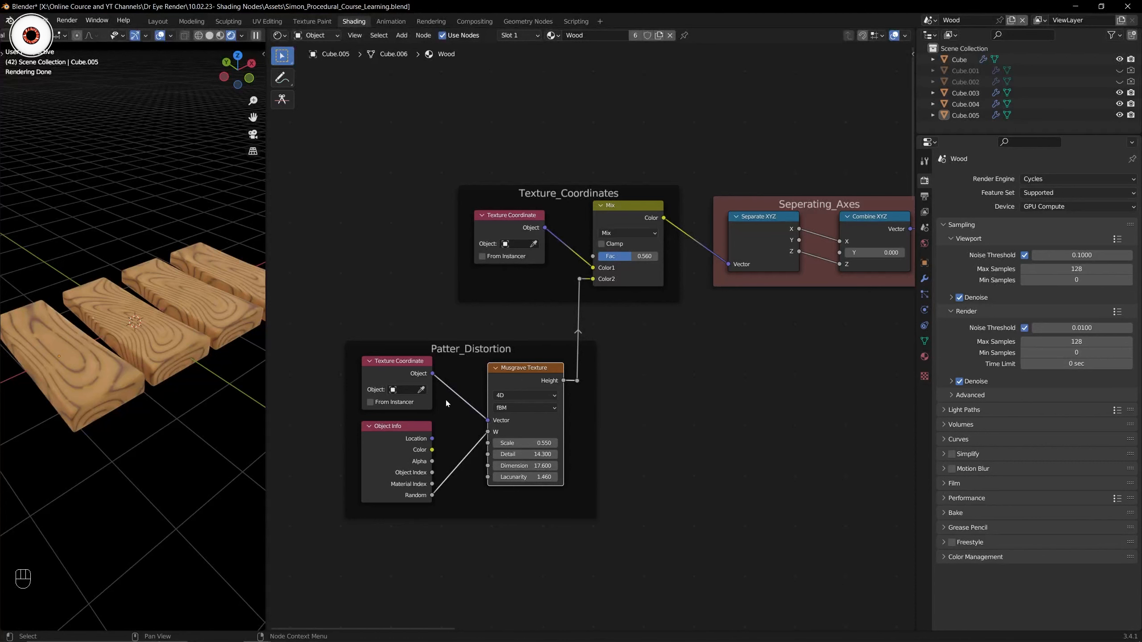
scroll(450, 398, "up", 1)
left_click(405, 373)
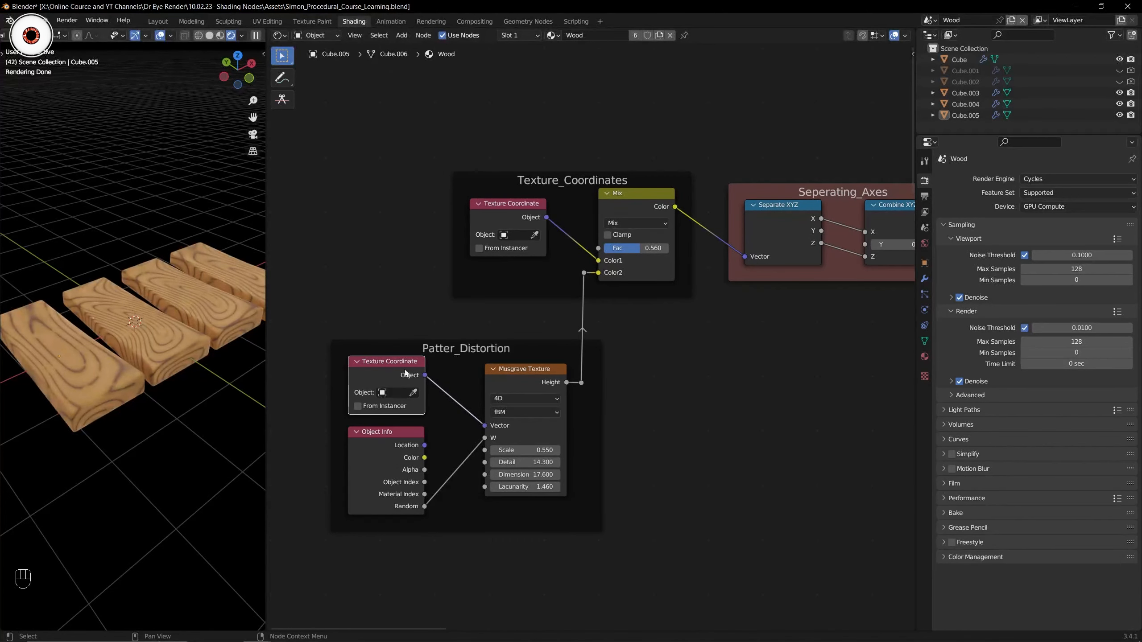
left_click(369, 461)
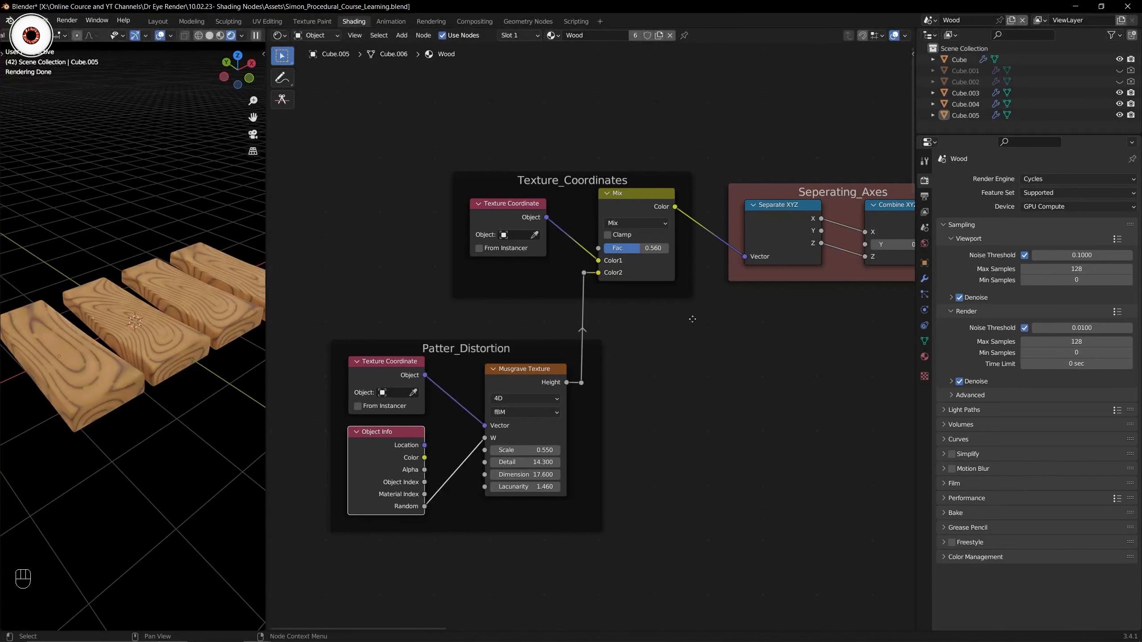
Examine the Separate XYZ and Combine XYZ nodes in the Seperating_Axes frame.
middle_click_drag(692, 319, 467, 400)
scroll(564, 403, "up", 1)
middle_click_drag(565, 403, 407, 441)
scroll(434, 433, "down", 4)
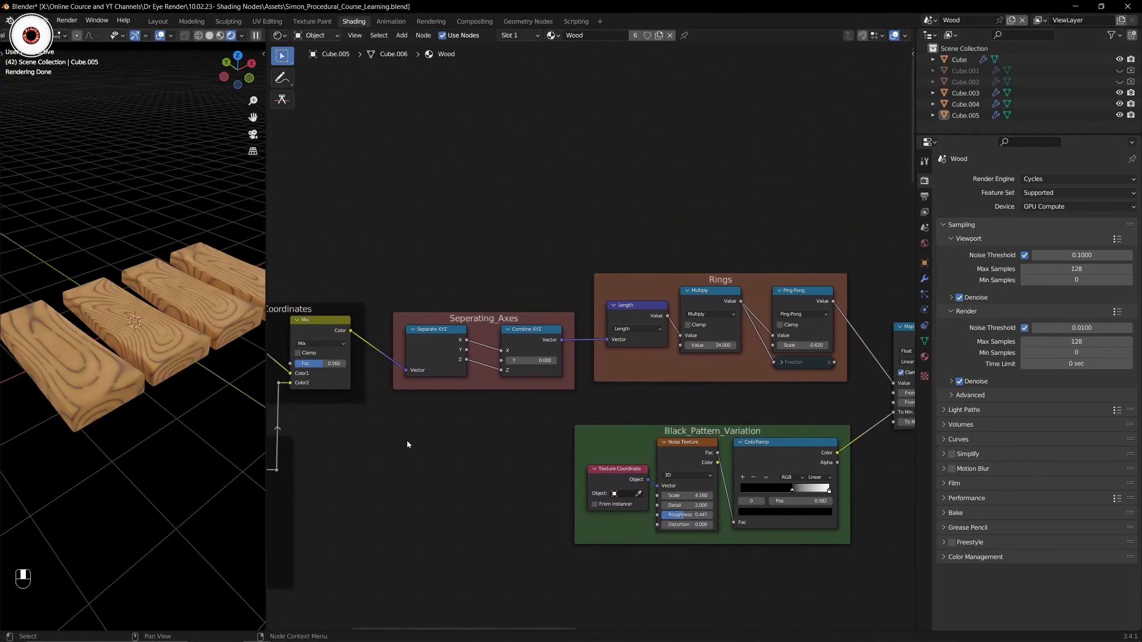
left_click(434, 357)
middle_click_drag(435, 357, 425, 385)
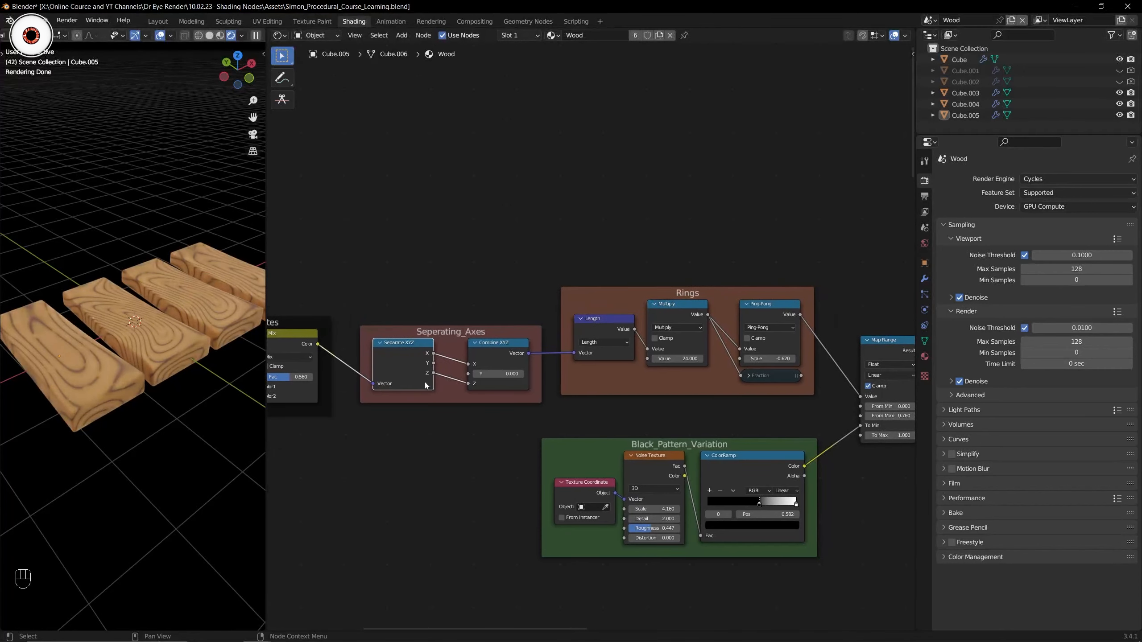
left_click_drag(385, 291, 508, 385)
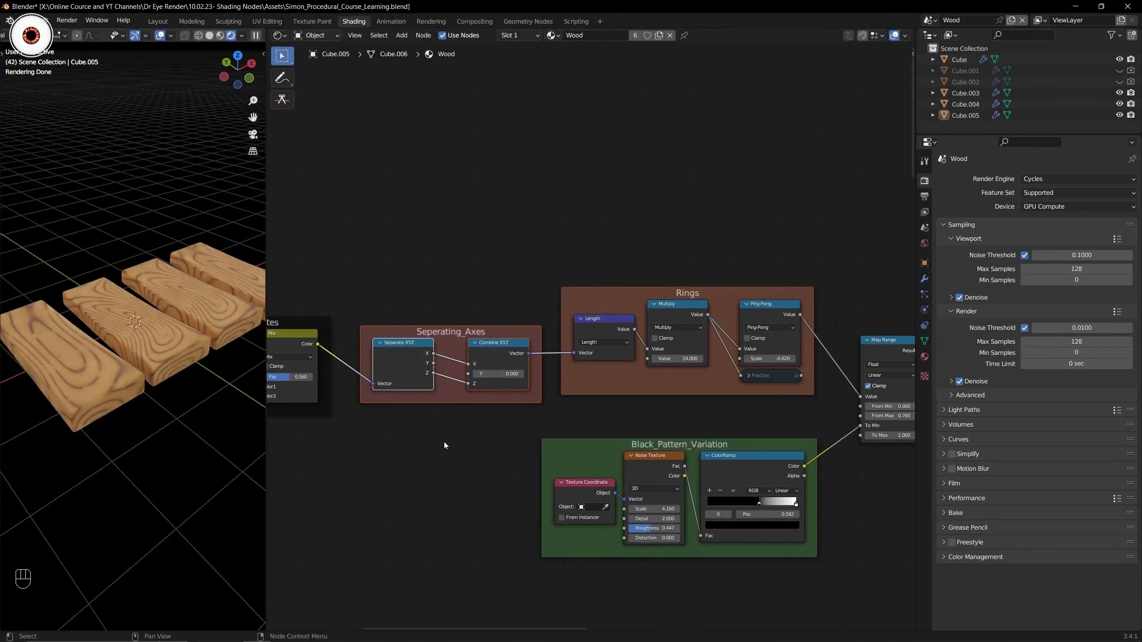
left_click(445, 443)
mouse_move(256, 637)
left_click(197, 581)
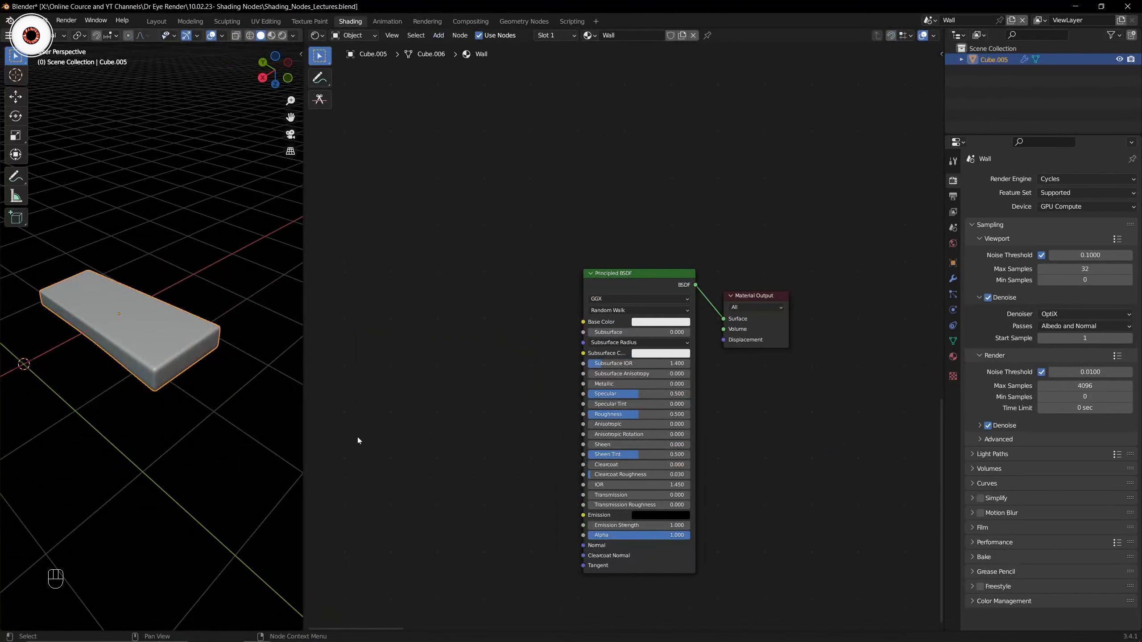
key("alt+Tab")
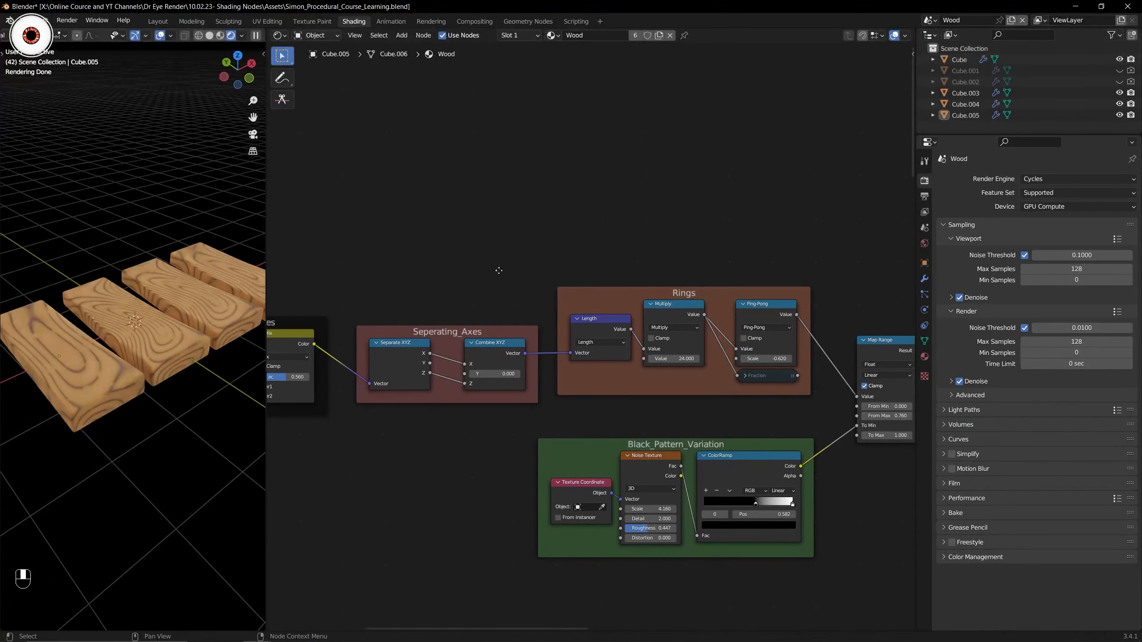
key("super")
key("super")
Compare the Rings frame with the Seperating_Axes frame that feeds it, and follow the connections onward to the ColorRamps.
middle_click_drag(491, 271, 402, 269)
scroll(422, 277, "up", 1)
left_click_drag(410, 251, 655, 398)
left_click(565, 229)
scroll(554, 235, "down", 5)
scroll(554, 235, "up", 4)
middle_click_drag(495, 234, 704, 217)
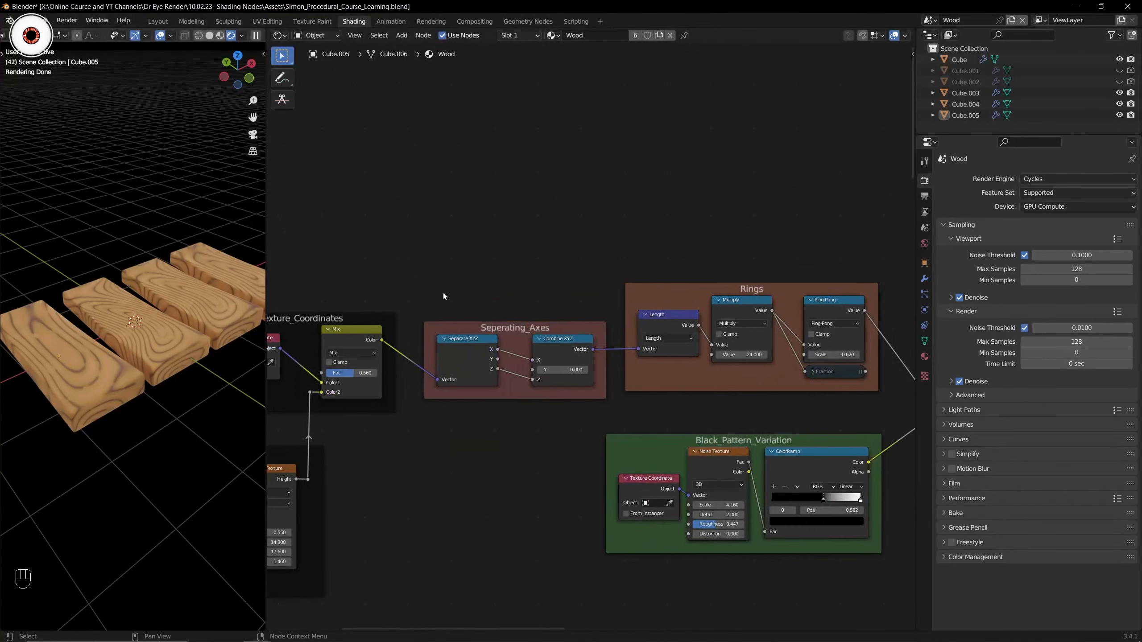
left_click_drag(419, 272, 571, 400)
scroll(581, 306, "down", 4)
middle_click_drag(634, 247, 486, 283)
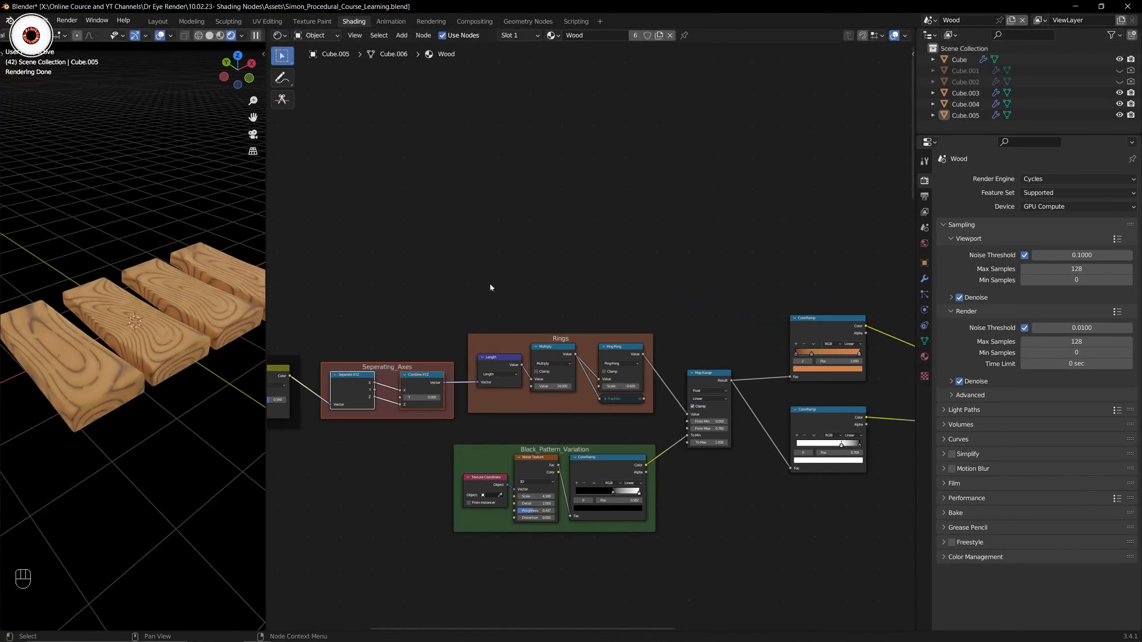
Examine the nodes in the Rings frame, starting with the Length node.
left_click_drag(486, 282, 661, 425)
scroll(566, 292, "up", 4)
left_click(563, 290)
middle_click_drag(553, 287, 548, 259)
scroll(547, 259, "up", 4)
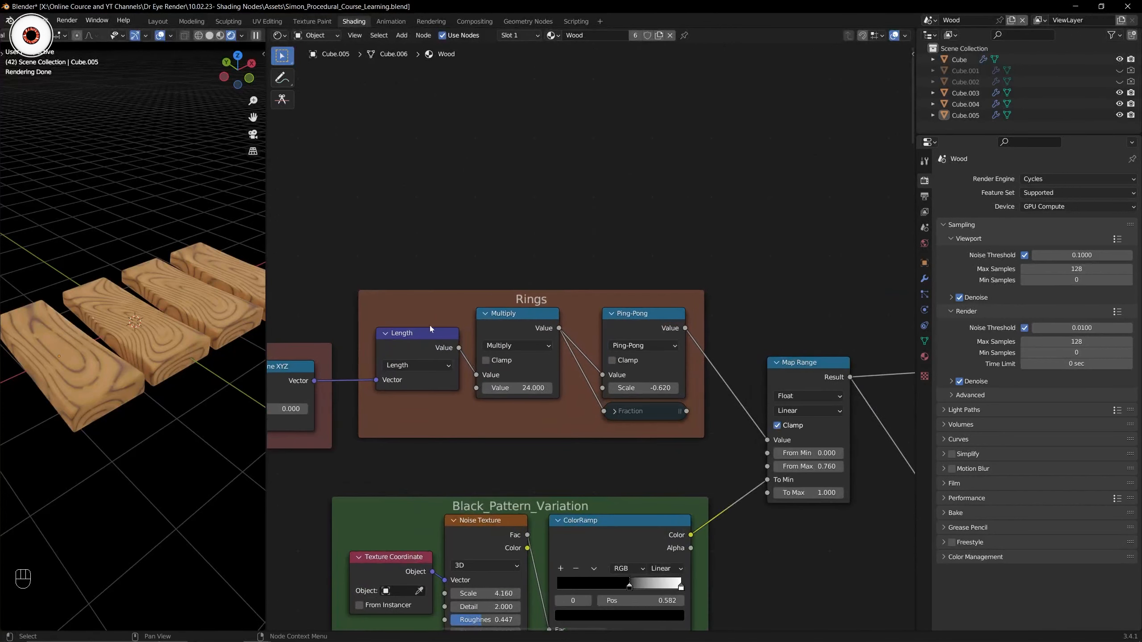
left_click(420, 337)
left_click(417, 334, "shift")
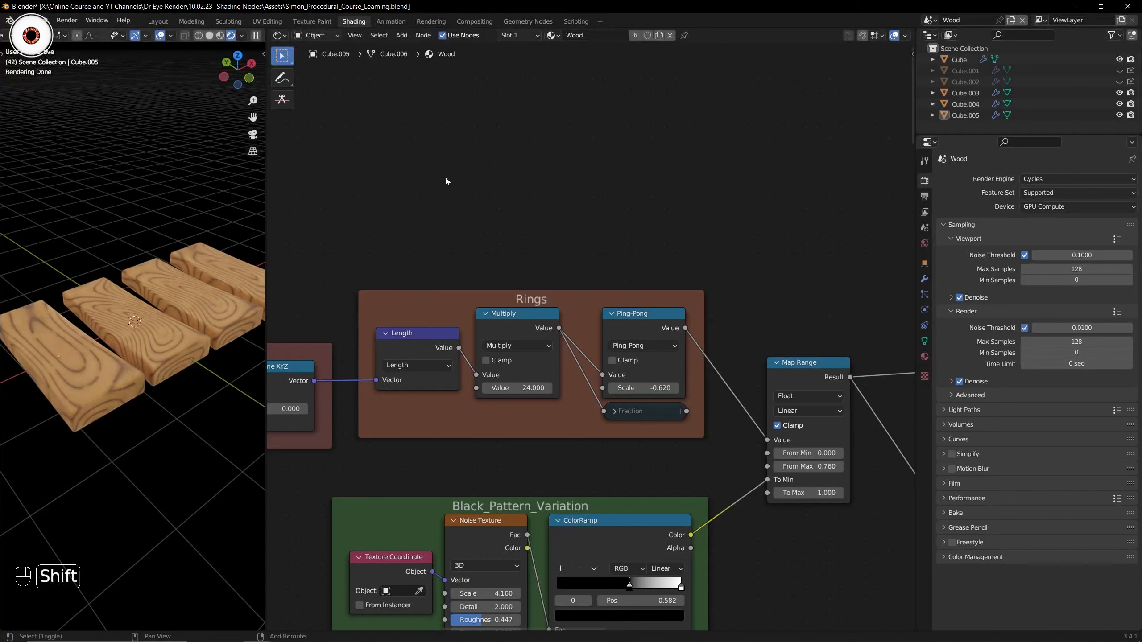
key("shift+a")
mouse_move(414, 250)
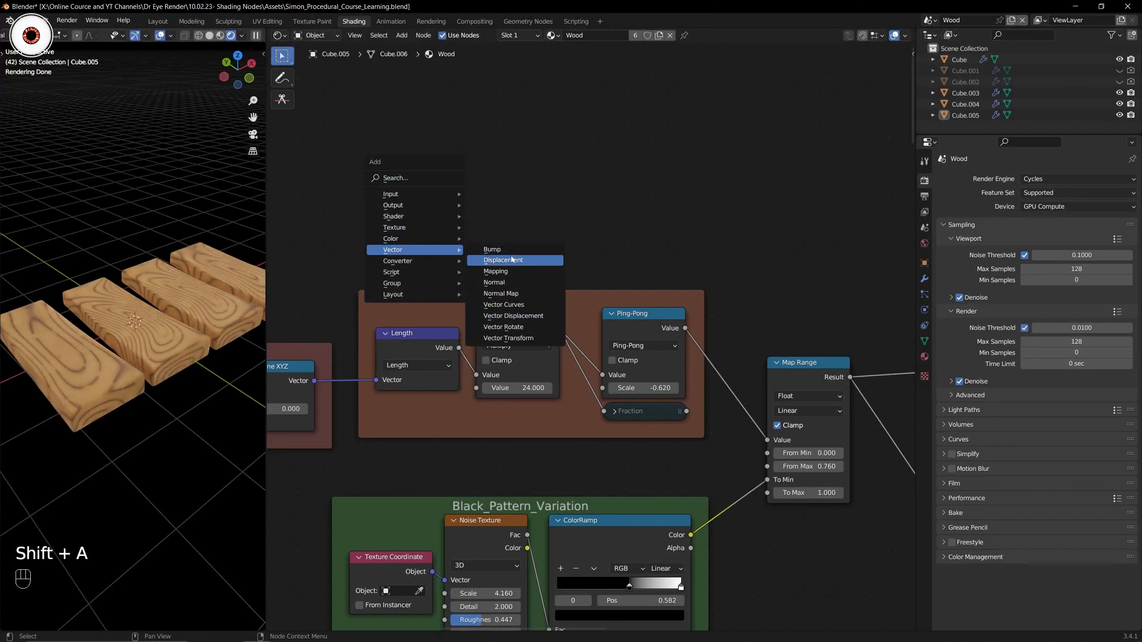
left_click(493, 250)
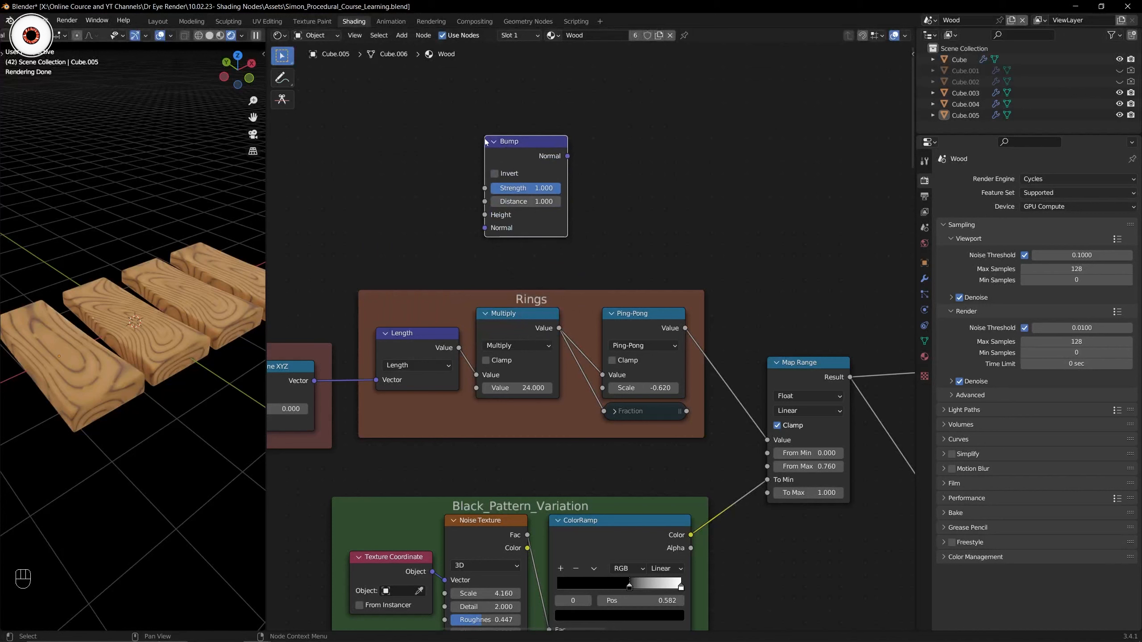
key("Delete")
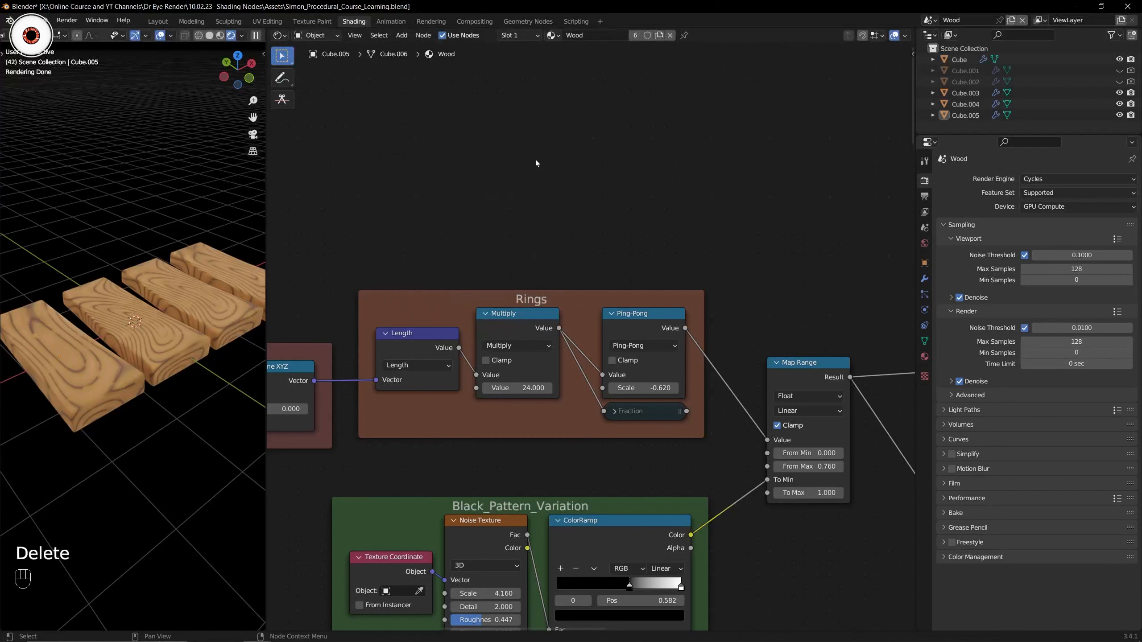
Add a Math node in the empty space above the Rings frame.
left_click(405, 336)
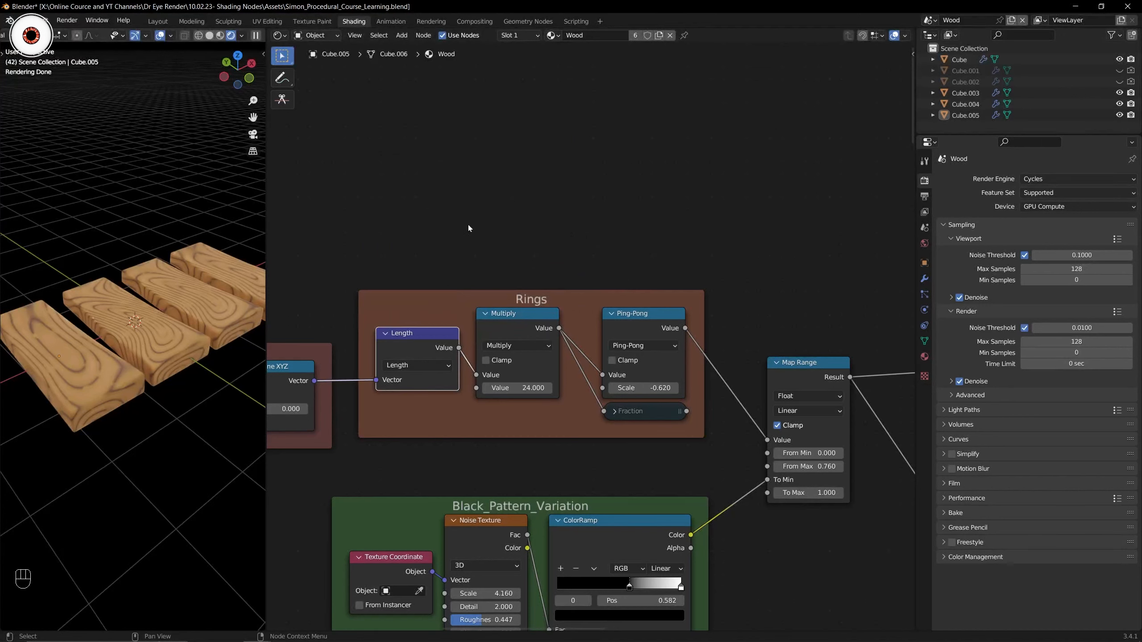
key("shift+a")
left_click(446, 115)
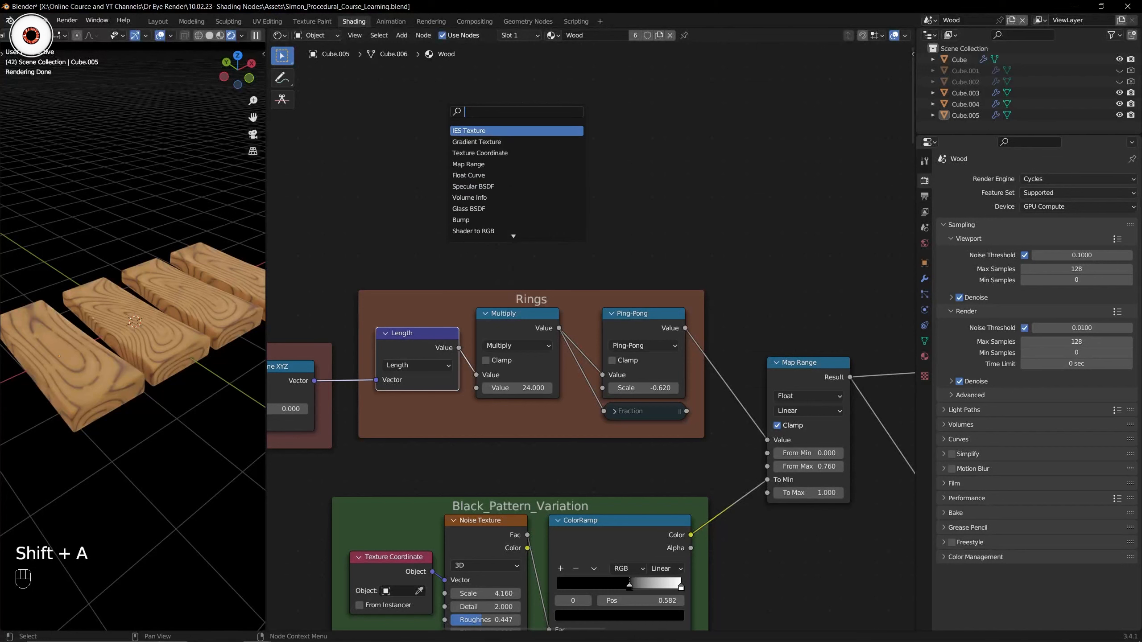
type("math")
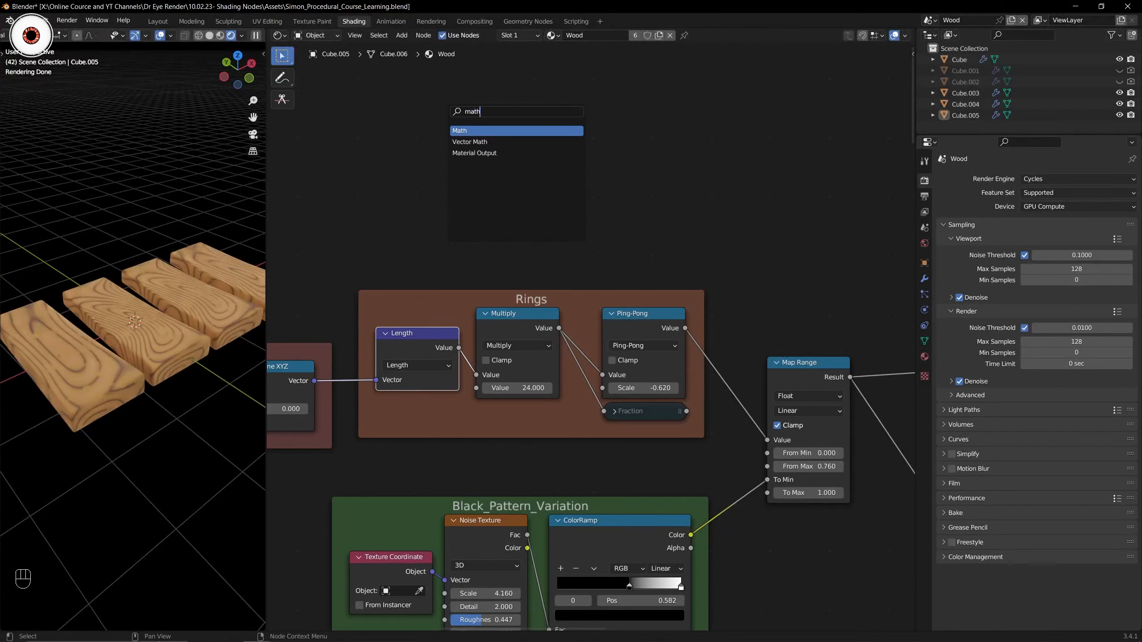
key("Return")
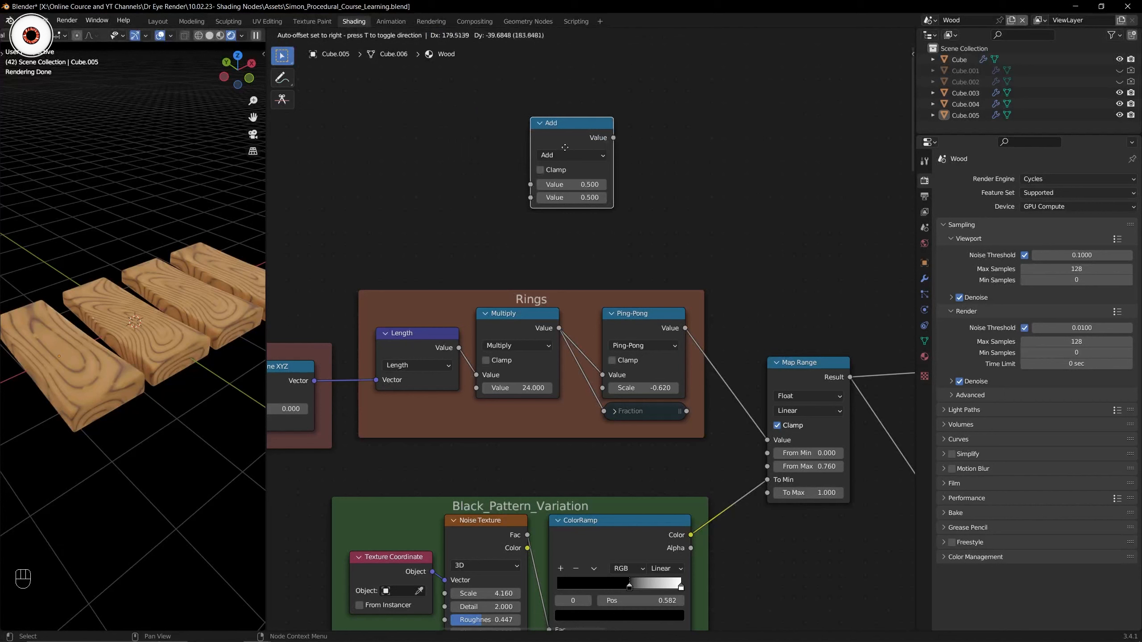
left_click(583, 171)
left_click(533, 315)
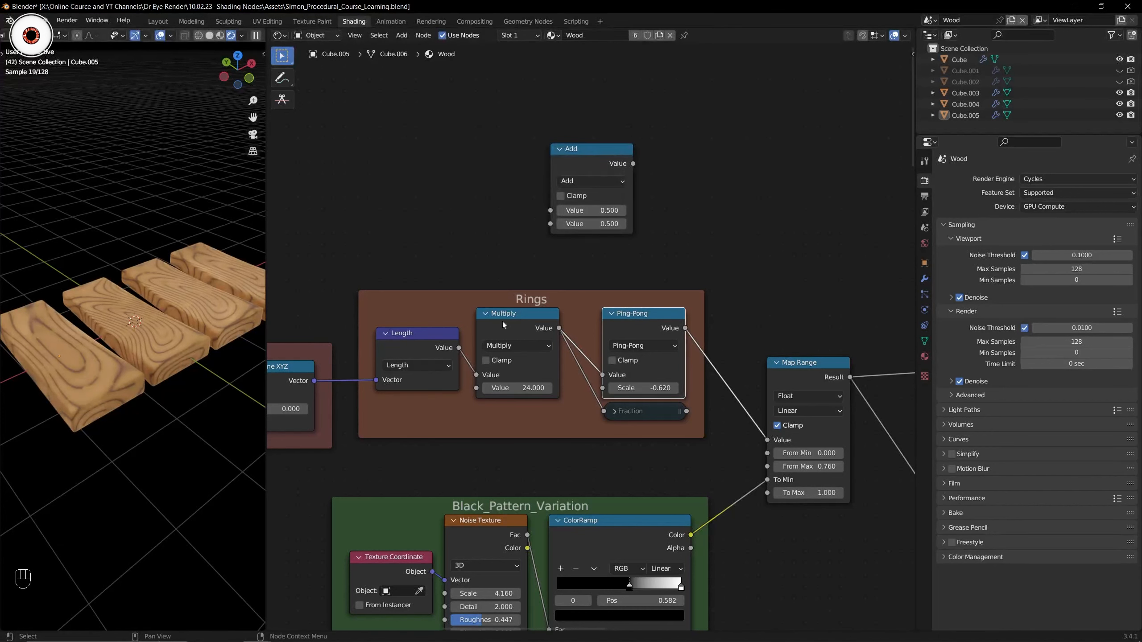
Add a Vector Math node above the Rings frame beside the new Math node and set its operation to Length.
key("shift+a")
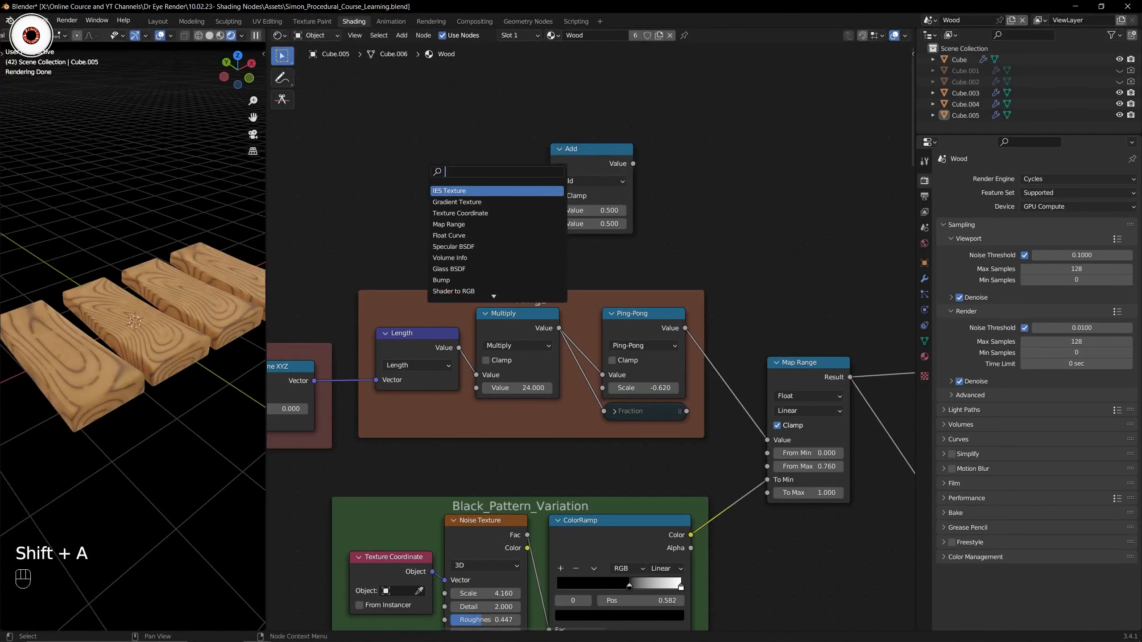
type("math")
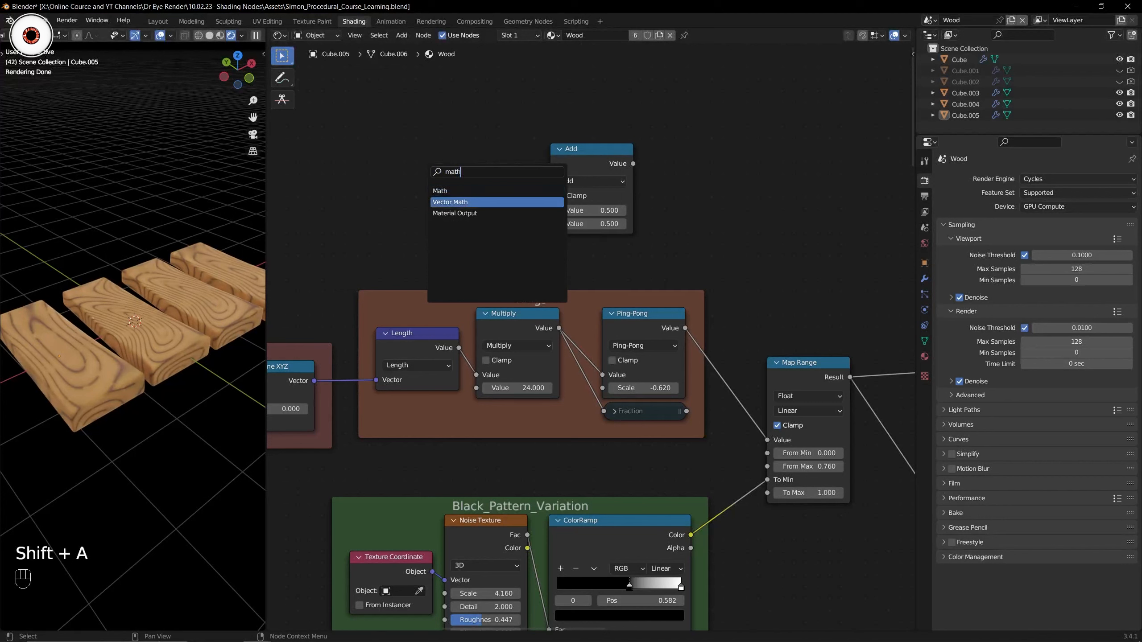
key("Return")
left_click(376, 125)
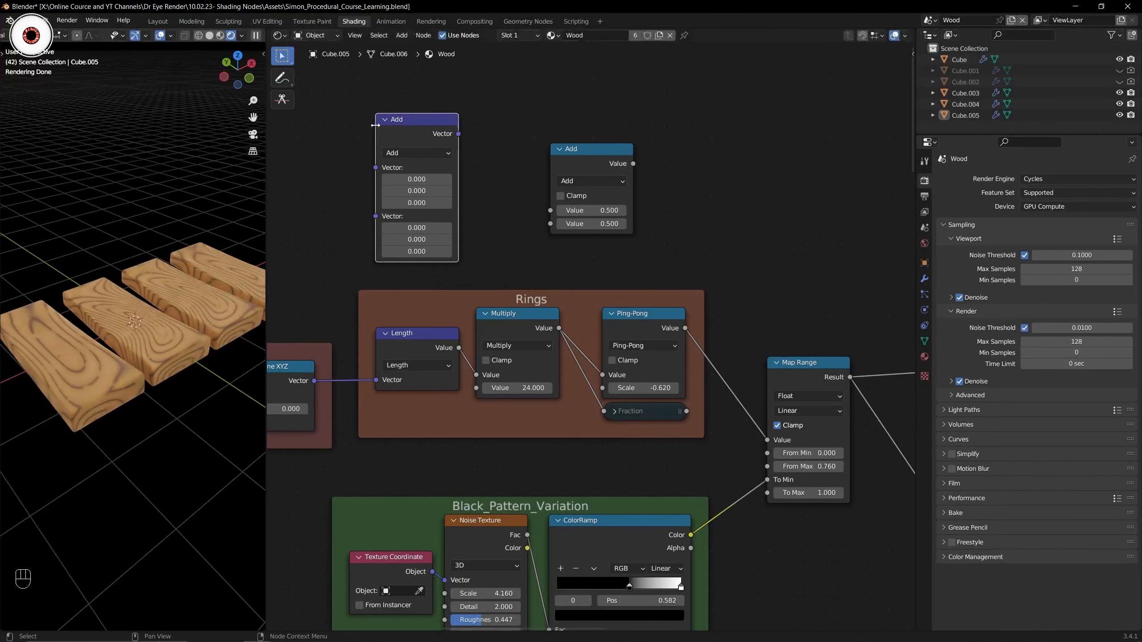
left_click(414, 151)
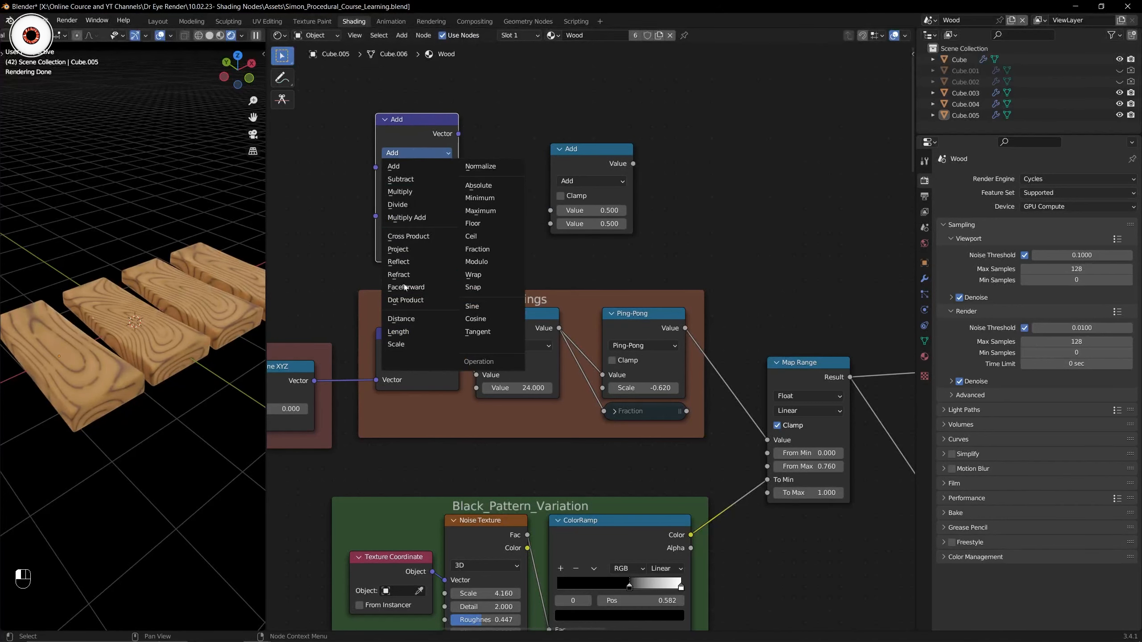
left_click(409, 331)
left_click_drag(429, 140, 434, 173)
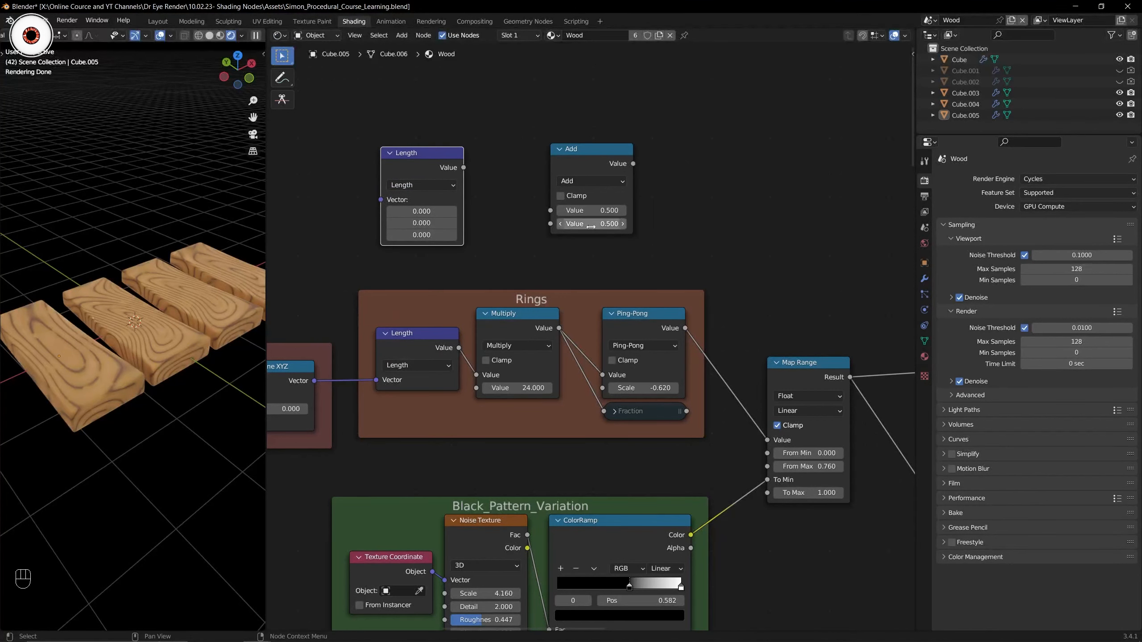
Switch the new Math node's operation to Multiply and then to Ping-Pong, matching the Math nodes in the Rings frame.
middle_click_drag(516, 328, 450, 330)
scroll(449, 330, "up", 1)
left_click(446, 353)
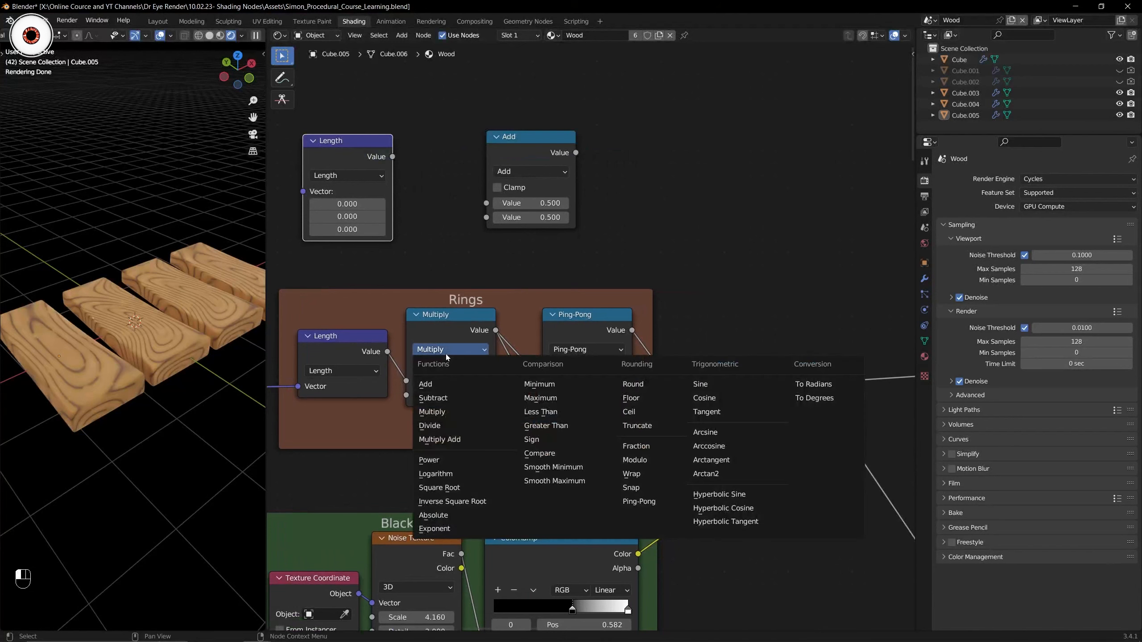
left_click(562, 171)
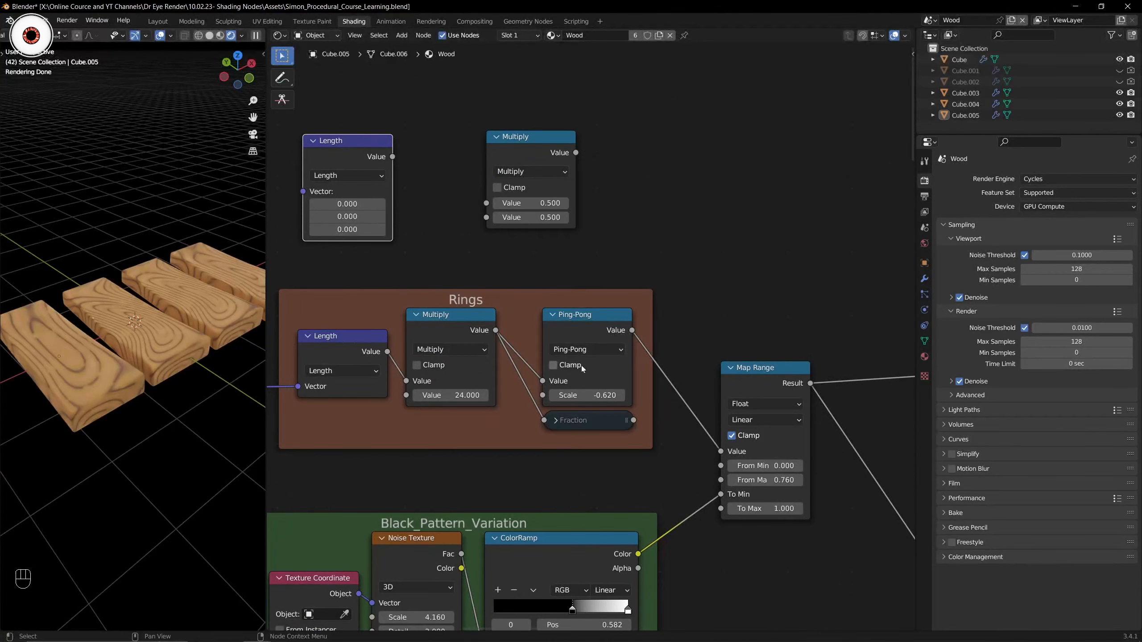
left_click(585, 350)
left_click(554, 172)
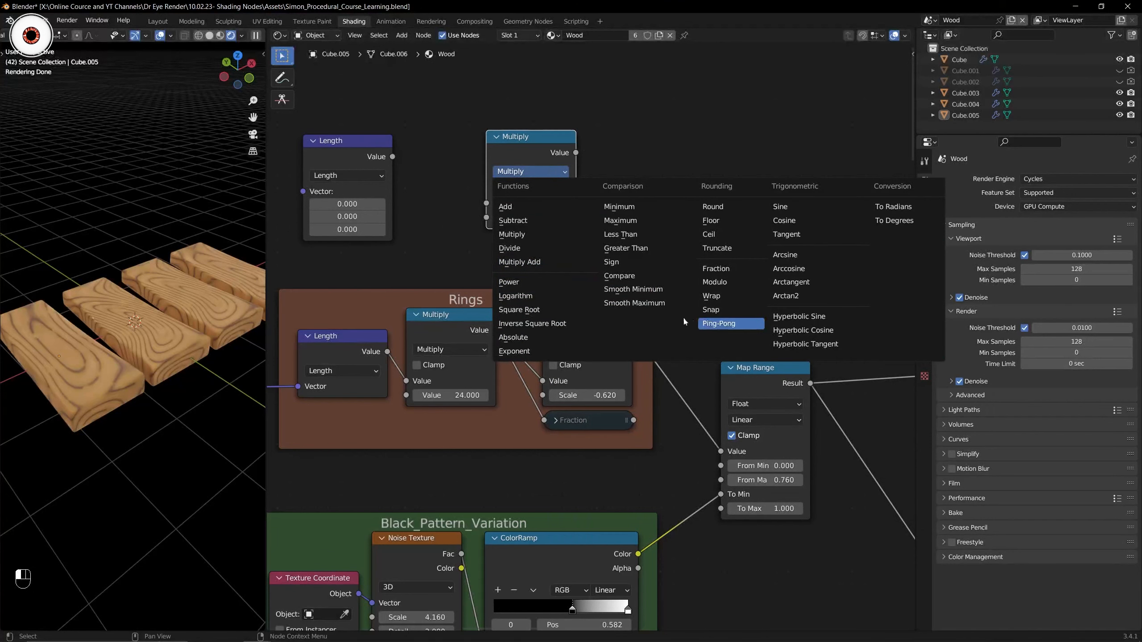
left_click(719, 324)
Delete the extra Length and Ping-Pong nodes above the Rings frame.
scroll(605, 273, "down", 3)
middle_click_drag(601, 267, 606, 262)
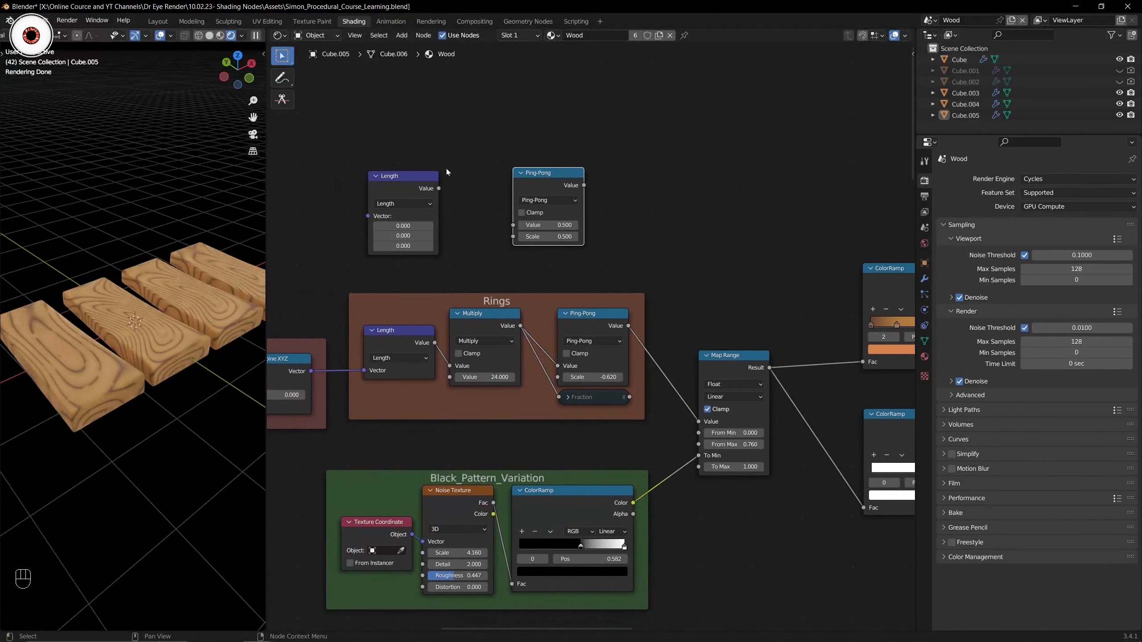
left_click_drag(371, 145, 601, 214)
key("Delete")
middle_click_drag(699, 226, 613, 156)
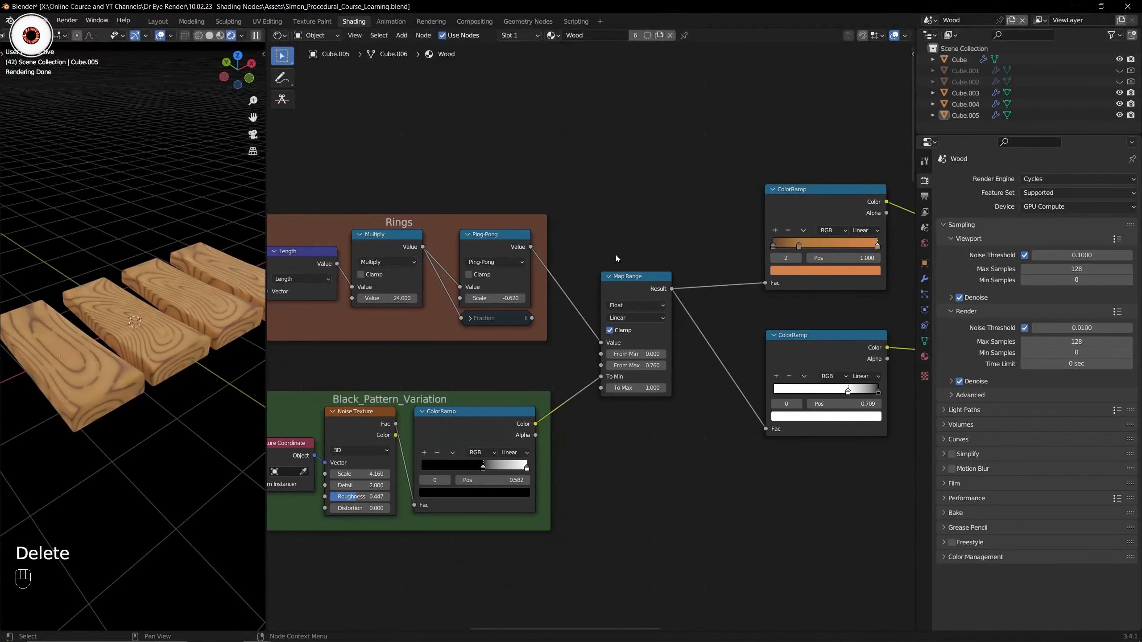
Examine the Map Range node and how the Texture Coordinate, Noise Texture and ColorRamp nodes connect in the Black_Pattern_Variation frame.
scroll(602, 257, "up", 2)
scroll(605, 252, "down", 3)
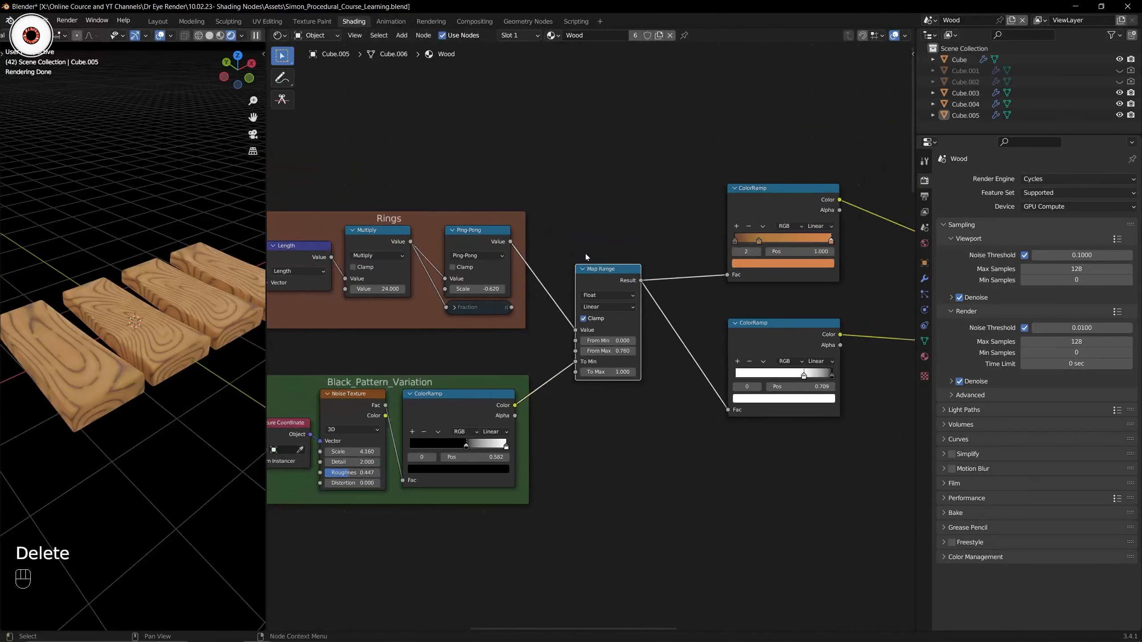
middle_click_drag(554, 302, 571, 290)
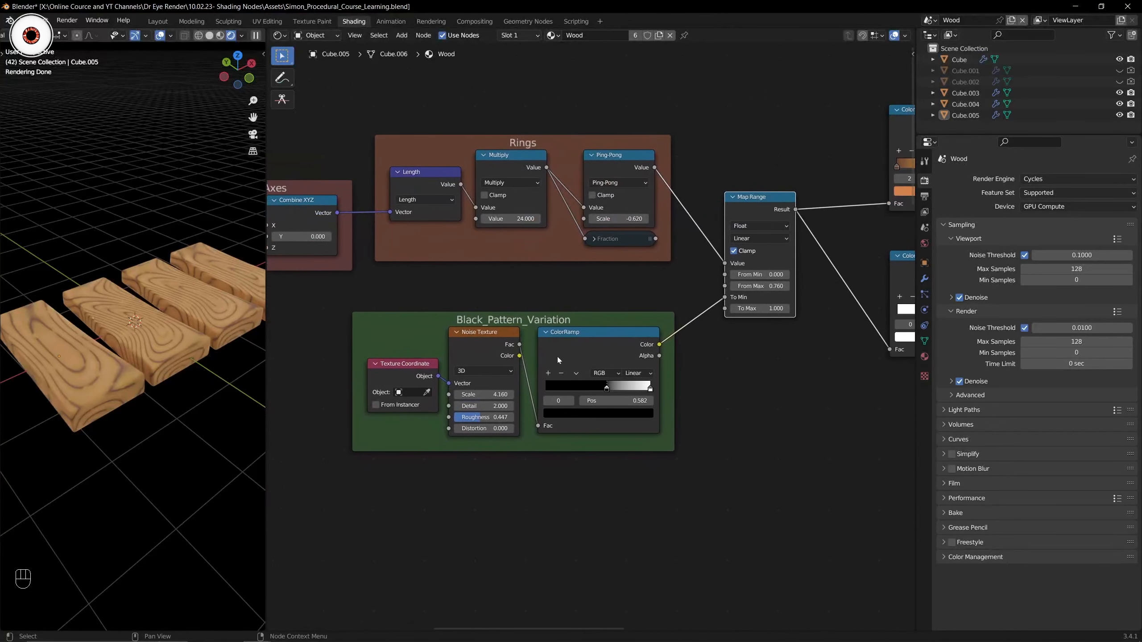
left_click(571, 352)
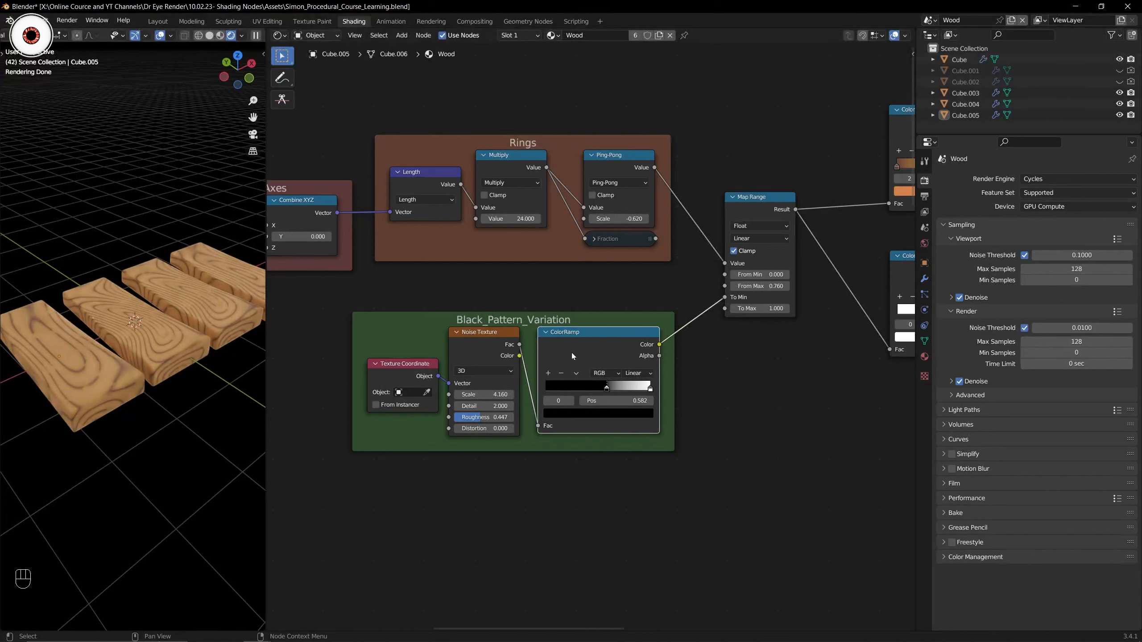
left_click(478, 352)
middle_click_drag(478, 351, 530, 337)
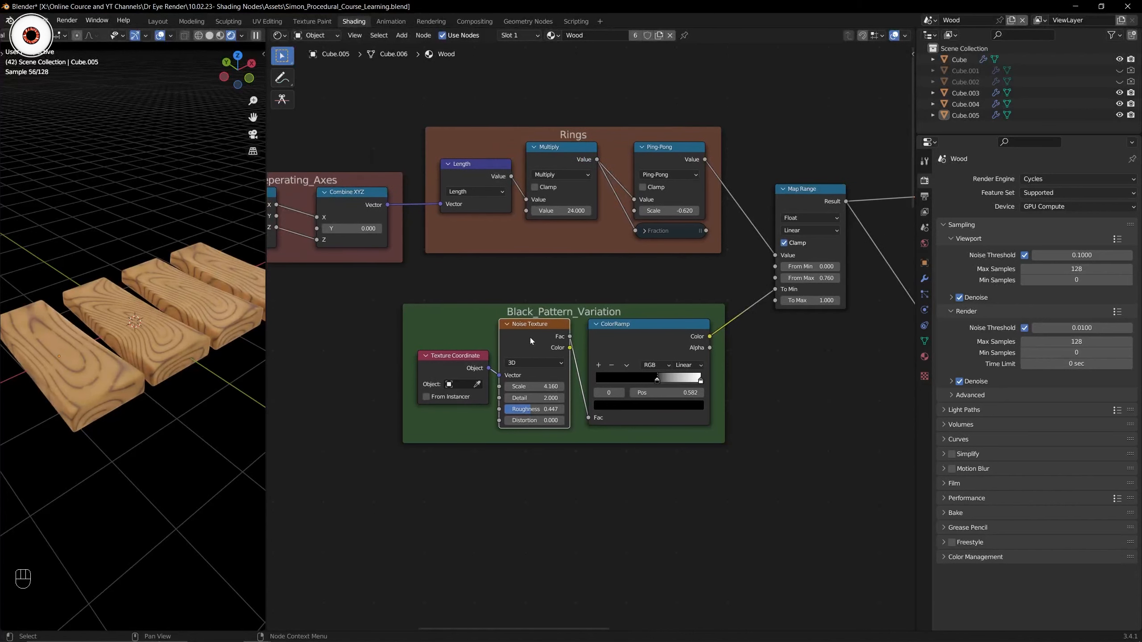
left_click(456, 368)
scroll(422, 364, "up", 2)
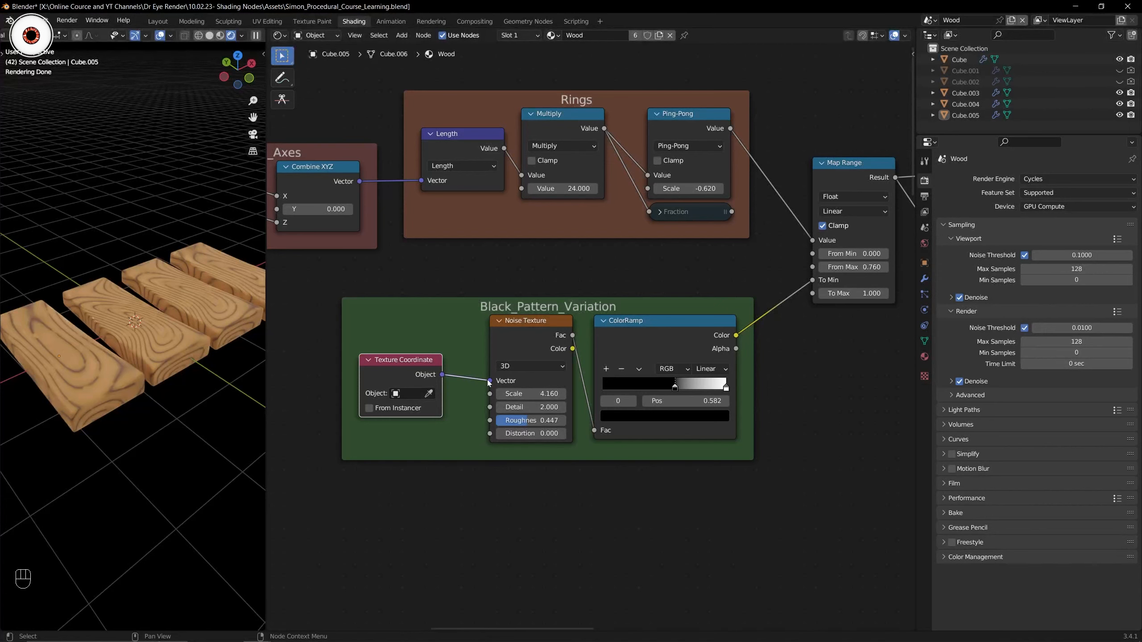
Examine the Patter_Distortion frame and how its Texture Coordinate node feeds the Musgrave Texture.
scroll(477, 384, "down", 2)
middle_click_drag(410, 355, 569, 357)
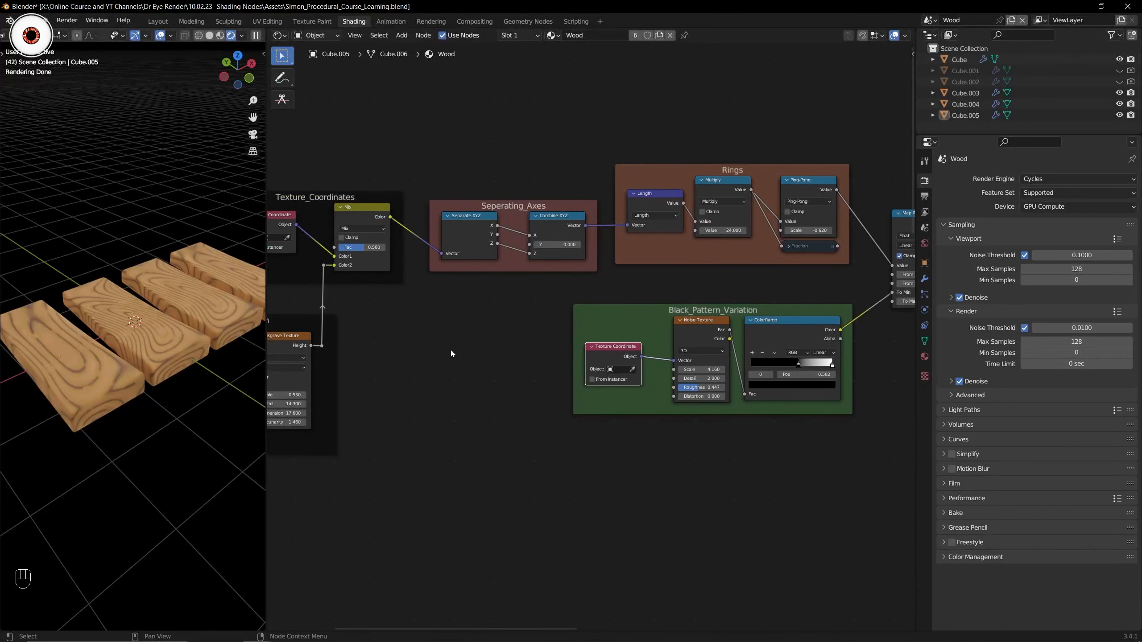
middle_click_drag(350, 346, 621, 337)
scroll(618, 212, "up", 4)
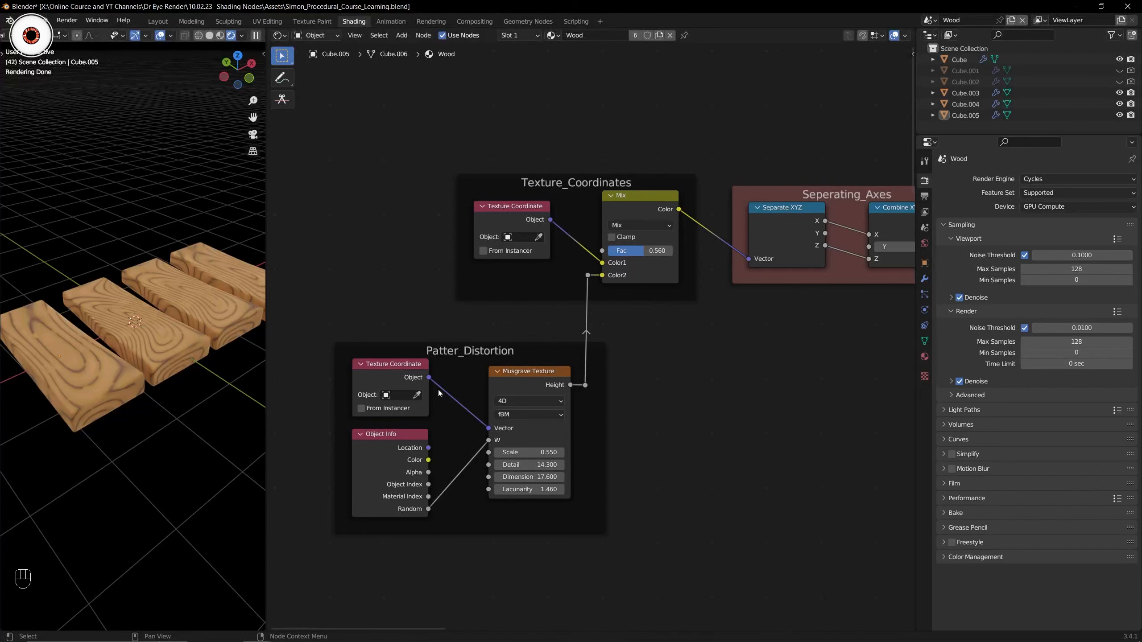
left_click(384, 377)
key("Home")
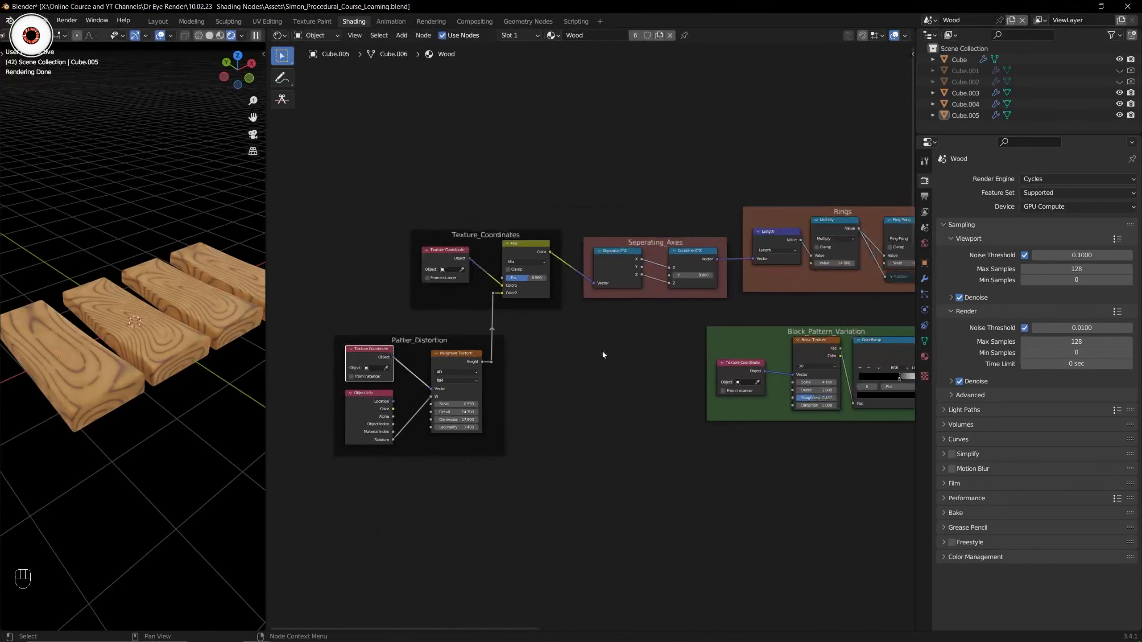
Go to the ColorRamp nodes that follow Map Range and save the file.
middle_click_drag(652, 362, 474, 379)
middle_click_drag(711, 327, 465, 359)
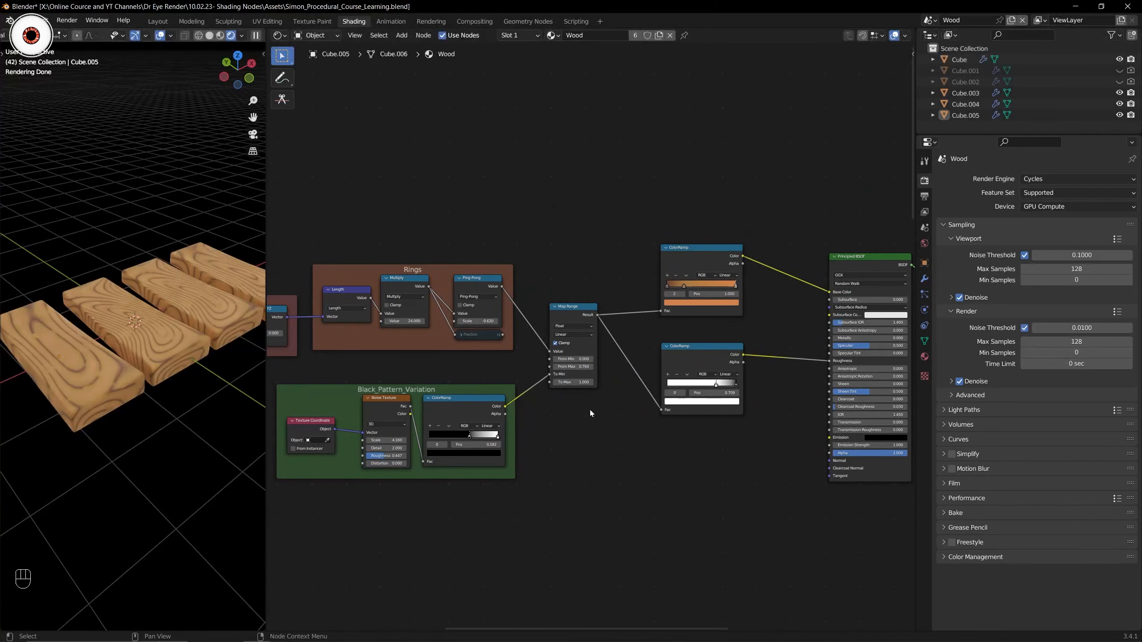
middle_click_drag(584, 398, 463, 425)
scroll(479, 420, "up", 5)
key("ctrl+s")
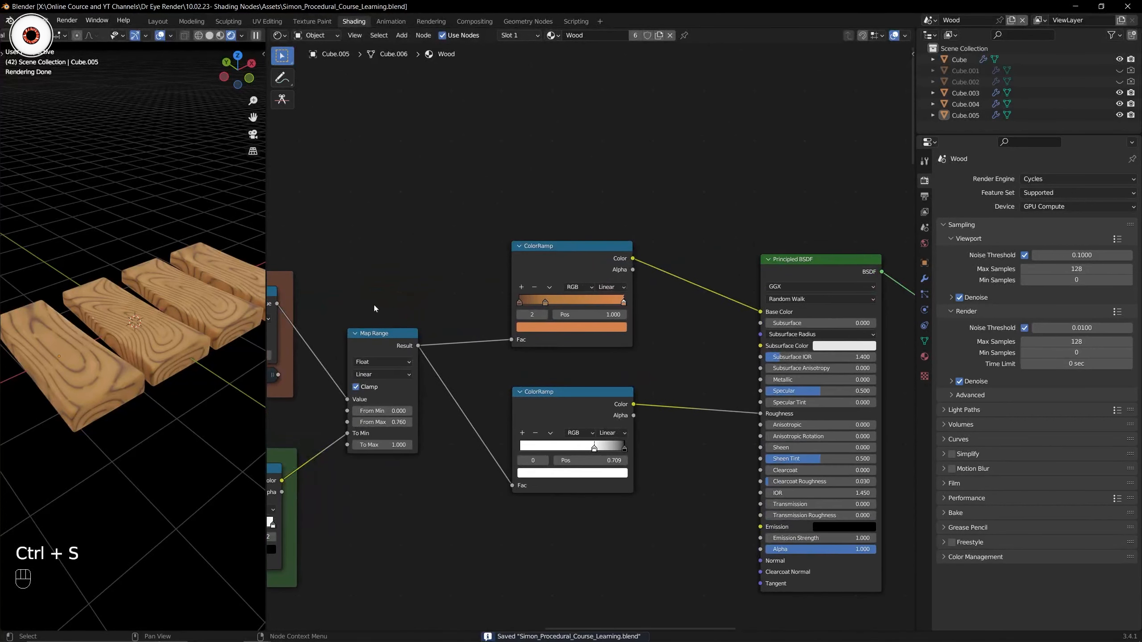
Try cutting the link from the lower ColorRamp's Color output to the Principled BSDF's Roughness input, and undo the cut.
left_click(527, 251)
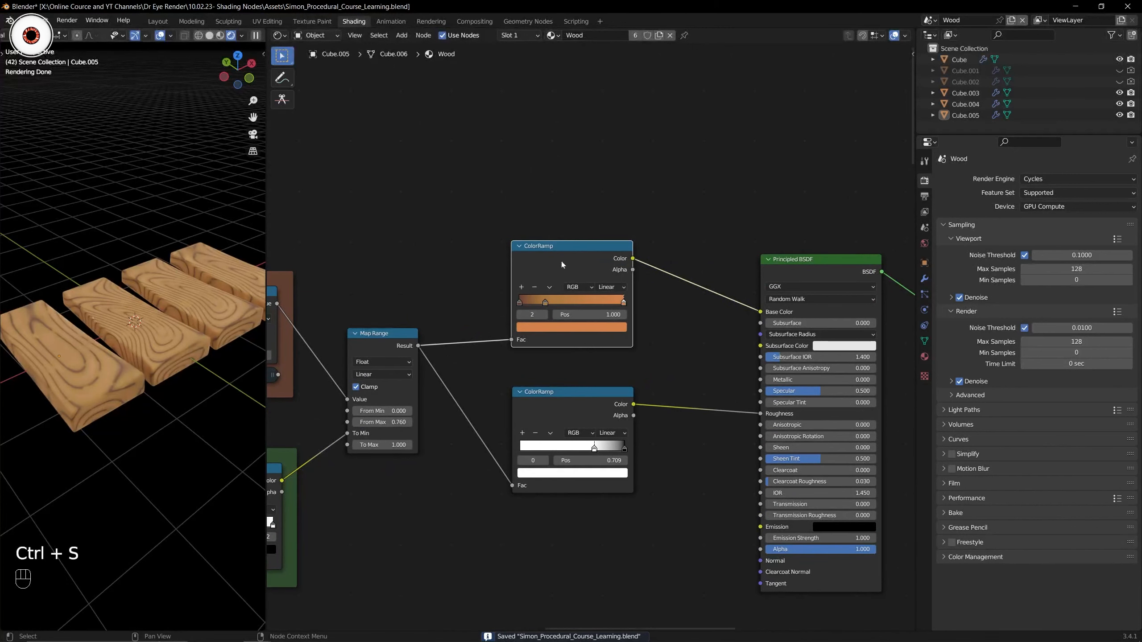
middle_click_drag(585, 386, 479, 366)
left_click(478, 366)
scroll(641, 376, "up", 1)
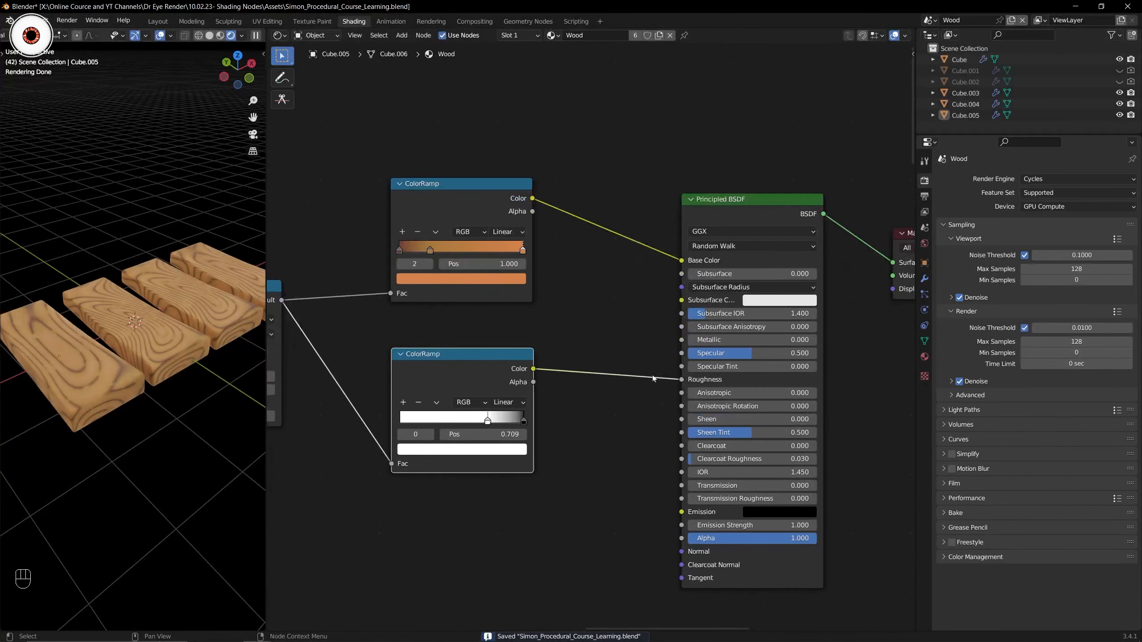
right_click_drag(653, 386, 596, 389, "ctrl")
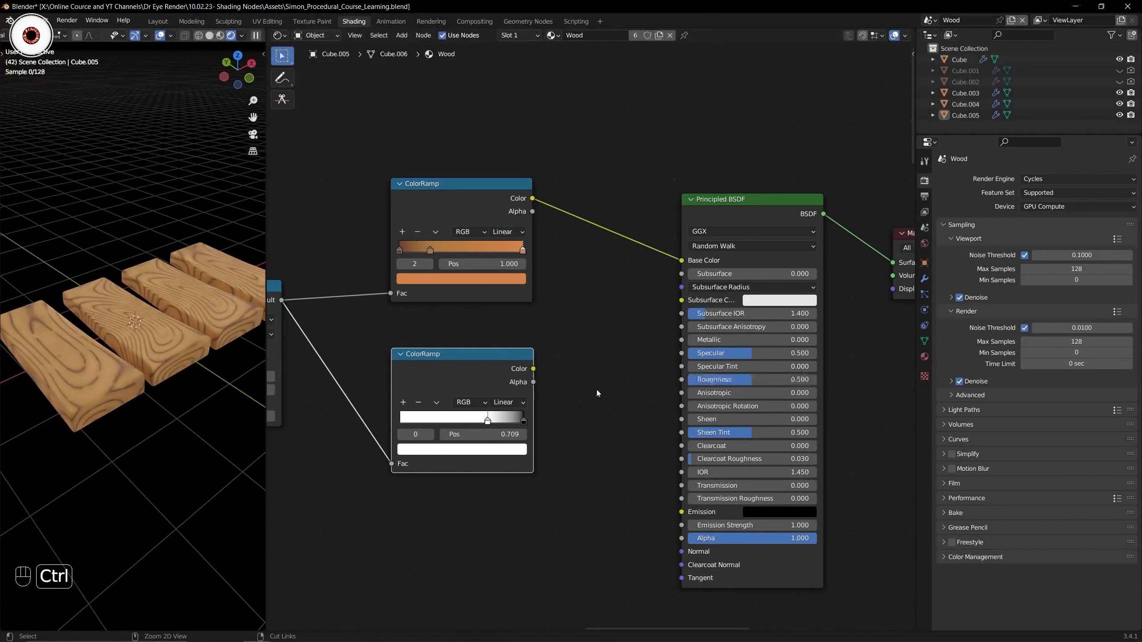
key("ctrl+z")
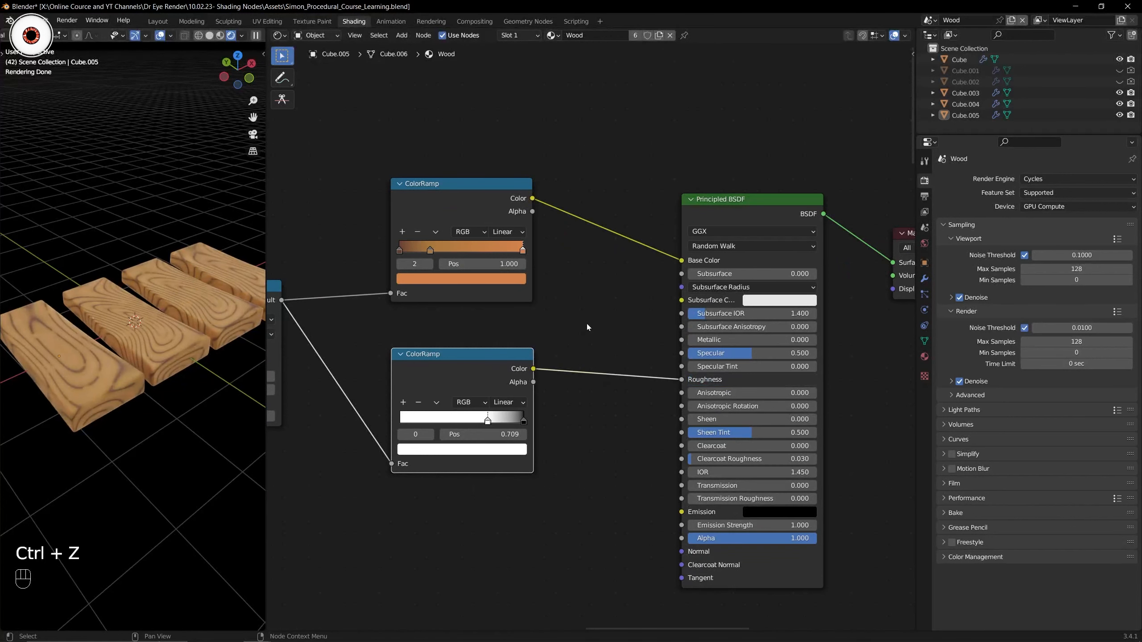
Save the Simon_Procedural_Course_Learning.blend file again.
scroll(587, 323, "down", 1)
scroll(586, 323, "down", 5)
middle_click_drag(532, 325, 624, 323)
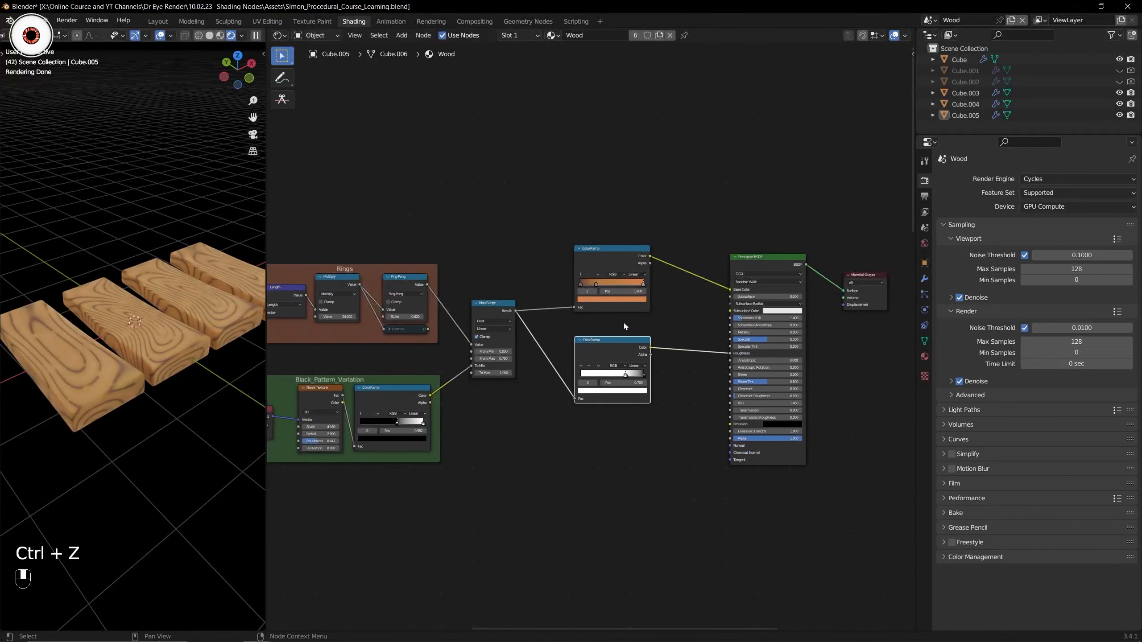
key("ctrl+s")
middle_click_drag(504, 263, 662, 250)
scroll(609, 275, "down", 1)
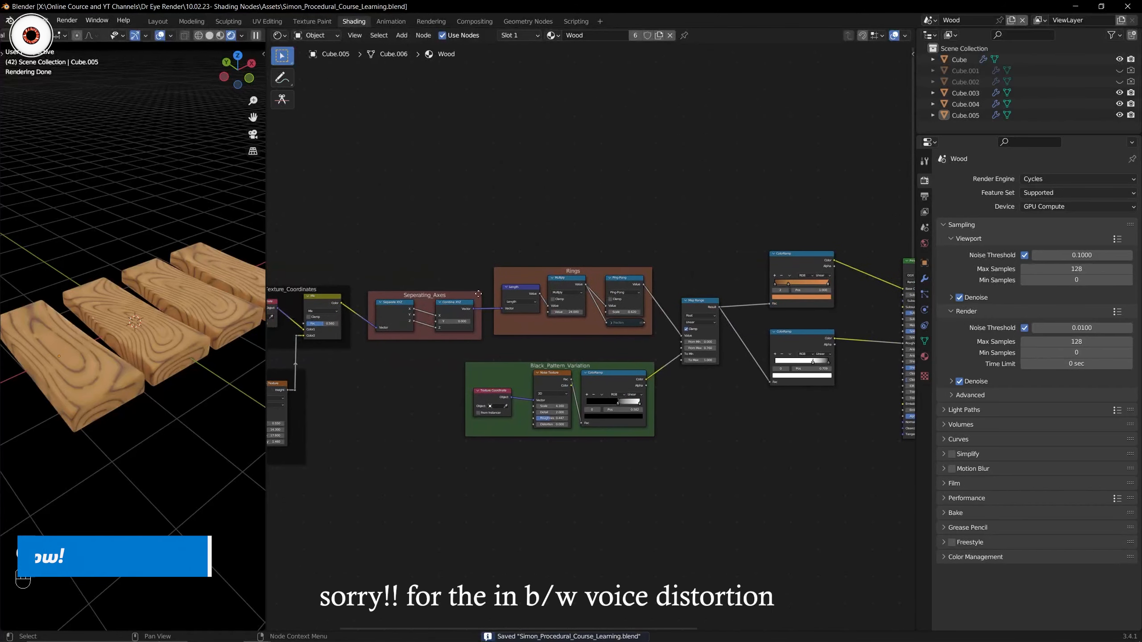
Maximize the Shader Editor to show the complete Wood node tree and save the file.
scroll(602, 265, "down", 4)
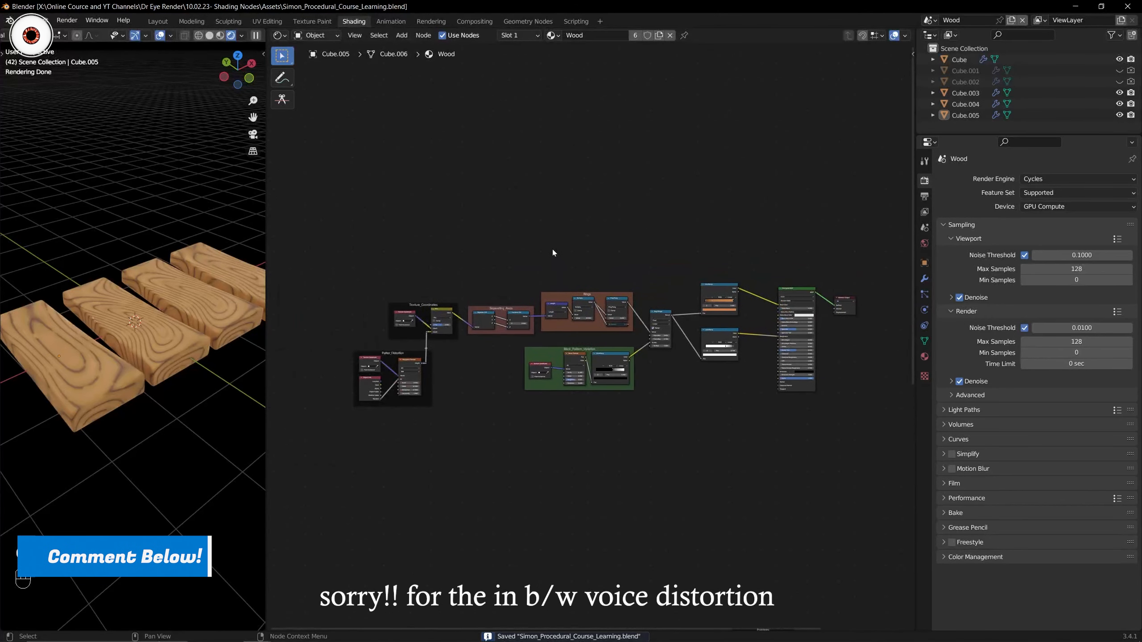
key("ctrl+space")
scroll(519, 310, "up", 3)
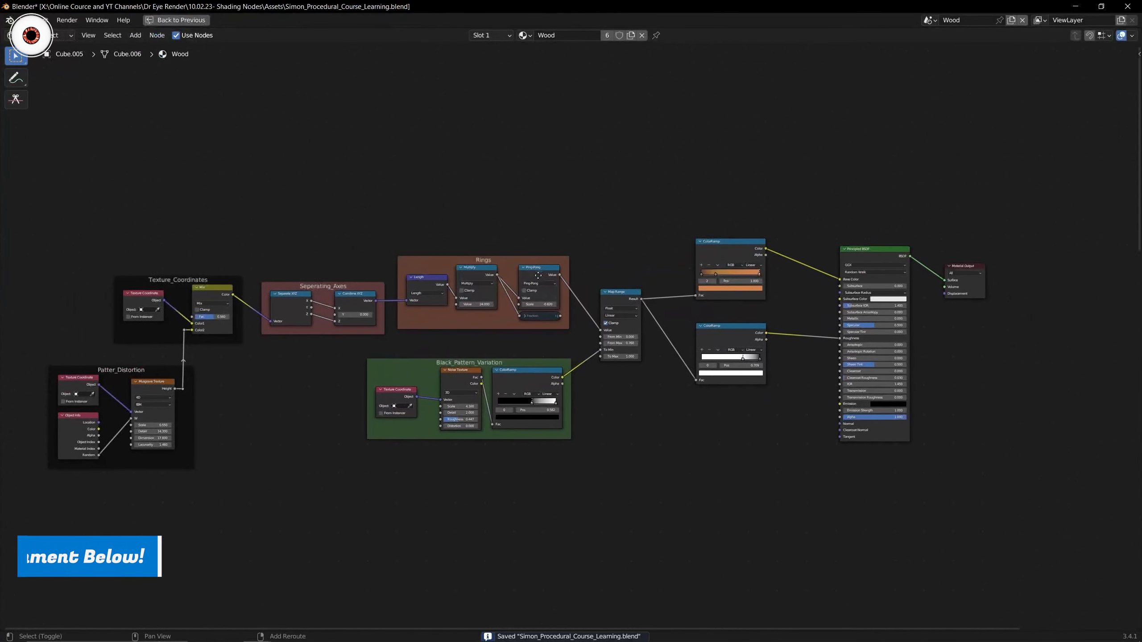
middle_click_drag(538, 275, 607, 262, "shift")
scroll(570, 257, "up", 2)
scroll(606, 262, "down", 1)
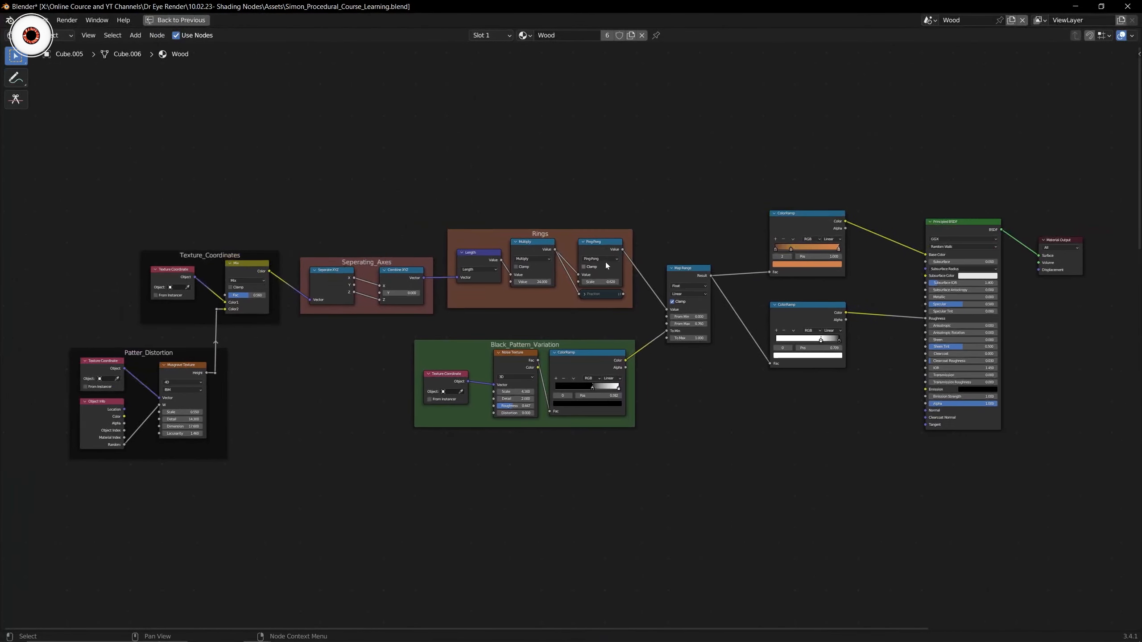
key("ctrl+s")
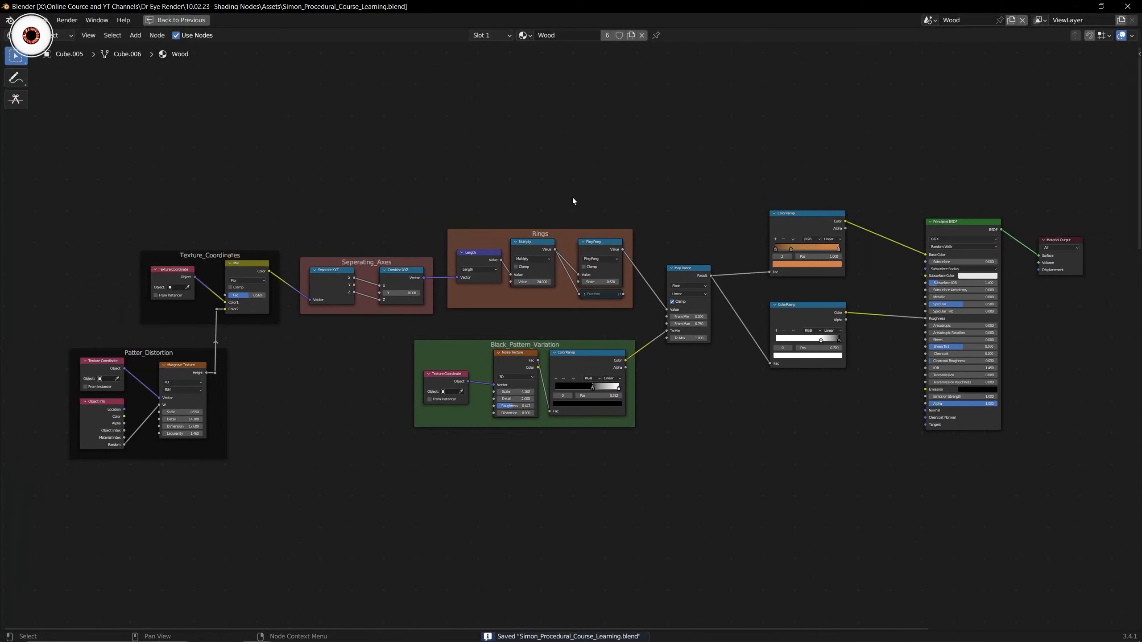
Restore the full Shading workspace layout from the maximized node editor and save the file.
key("ctrl+space")
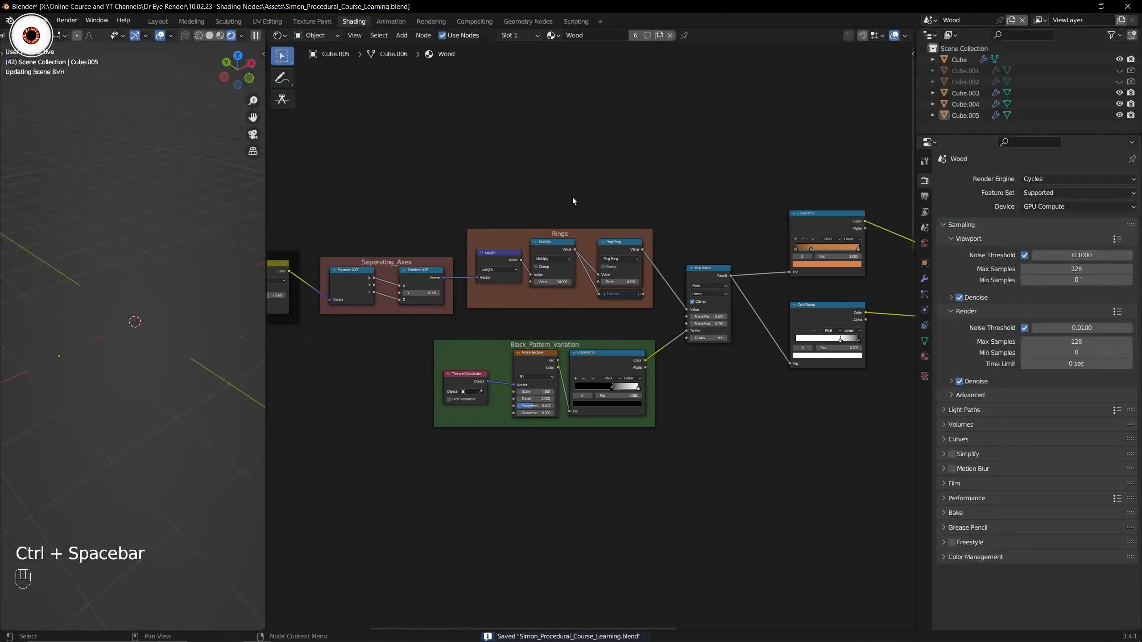
key("ctrl+s")
middle_click_drag(158, 298, 99, 338)
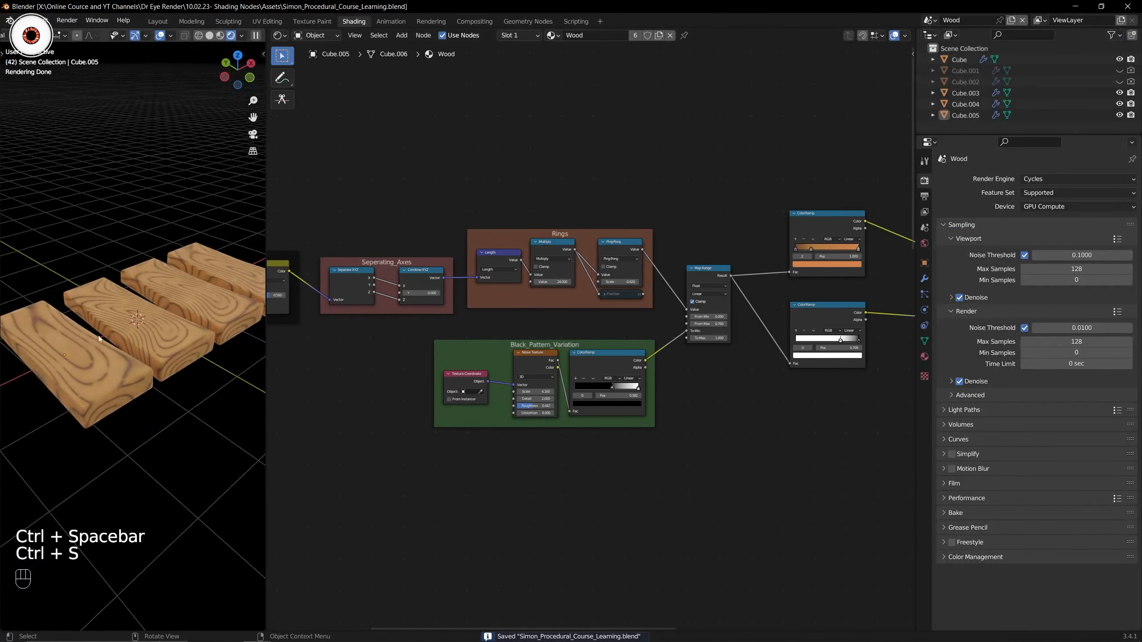
Switch to the Blender window with Shading_Nodes_Lectures.blend and save that file.
left_click(84, 358)
left_click(145, 419)
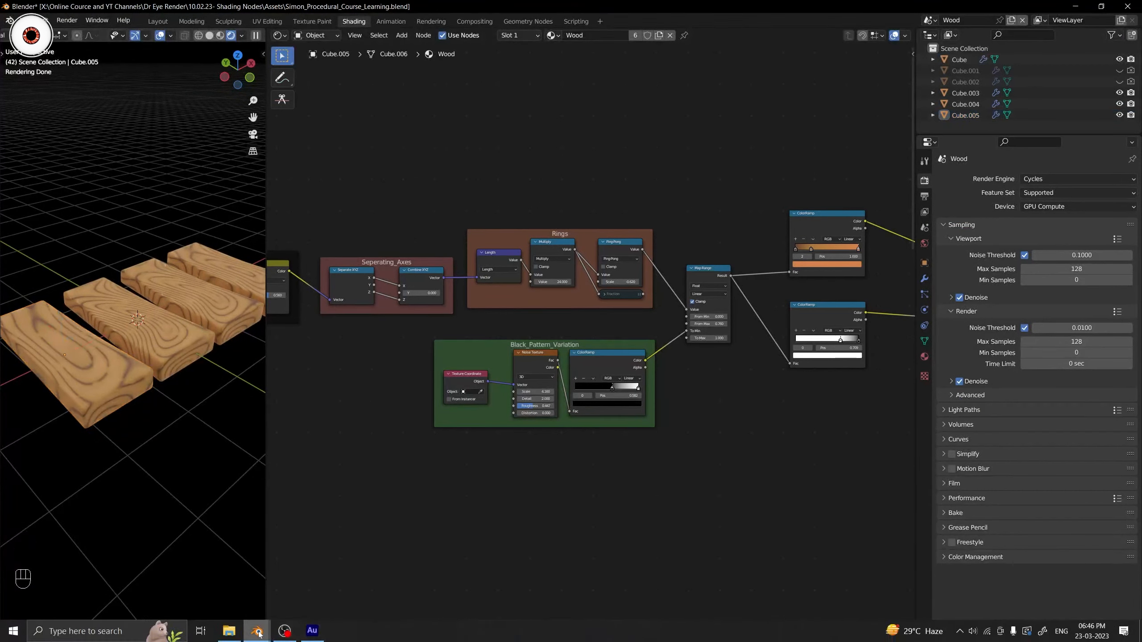
left_click(240, 616)
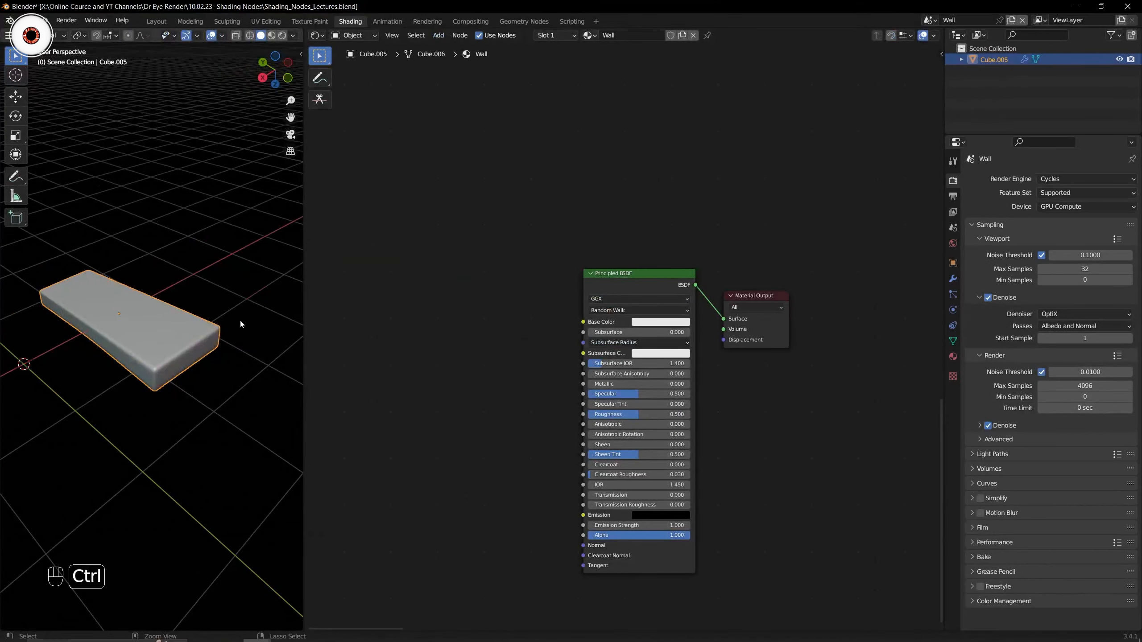
key("ctrl+s")
Open the Layout workspace and add a 2 m cube at the world origin beside the existing plank.
left_click(154, 22)
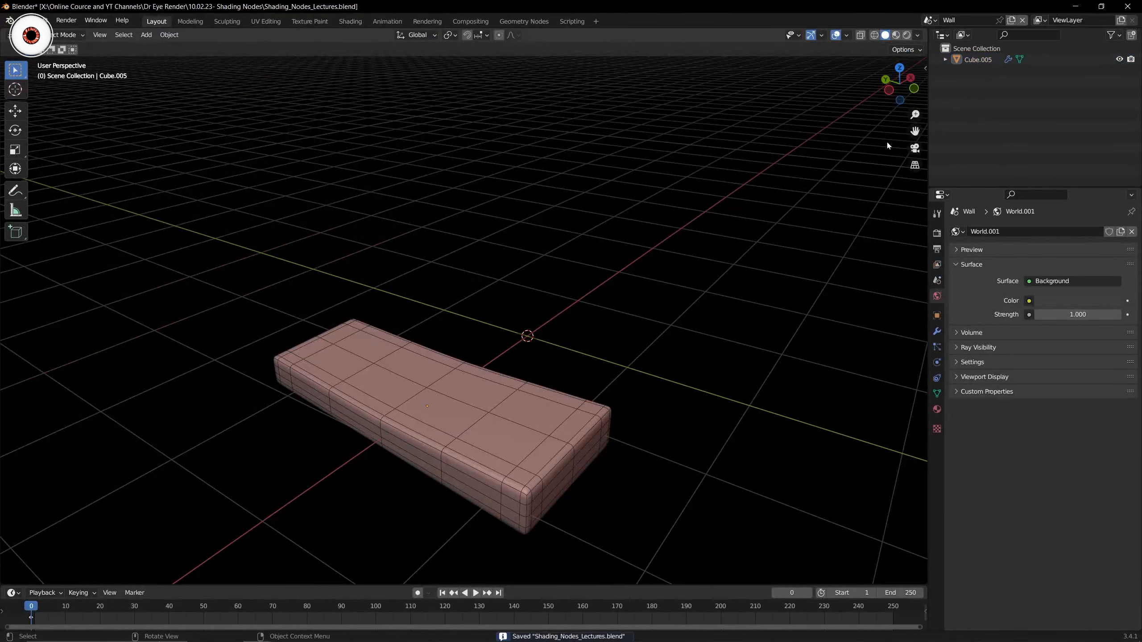
middle_click_drag(909, 137, 880, 104, "shift")
left_click(395, 340)
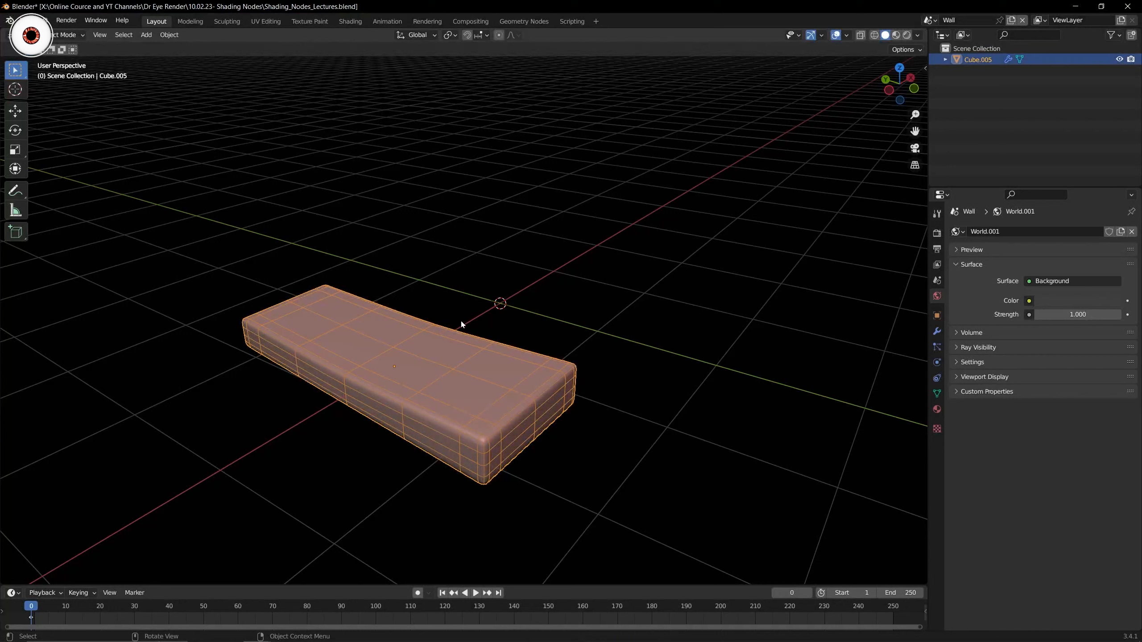
left_click(517, 310)
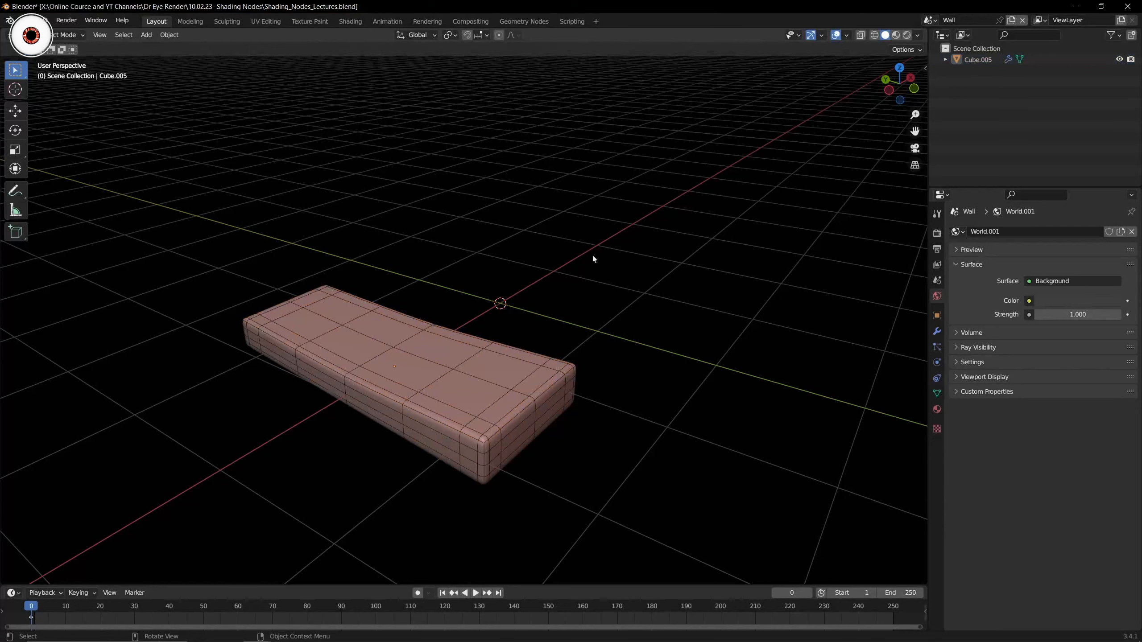
key("shift+a")
mouse_move(603, 240)
left_click(662, 252)
middle_click_drag(634, 269, 571, 284, "shift")
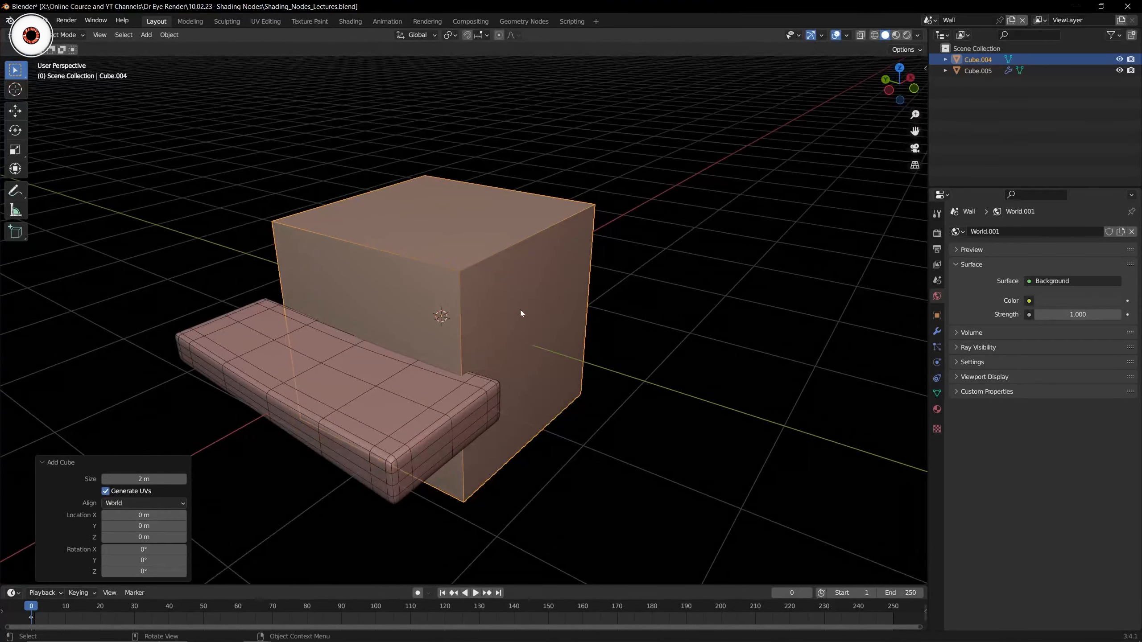
Flatten the new cube by scaling it along Z to about 0.225.
key("s")
key("z")
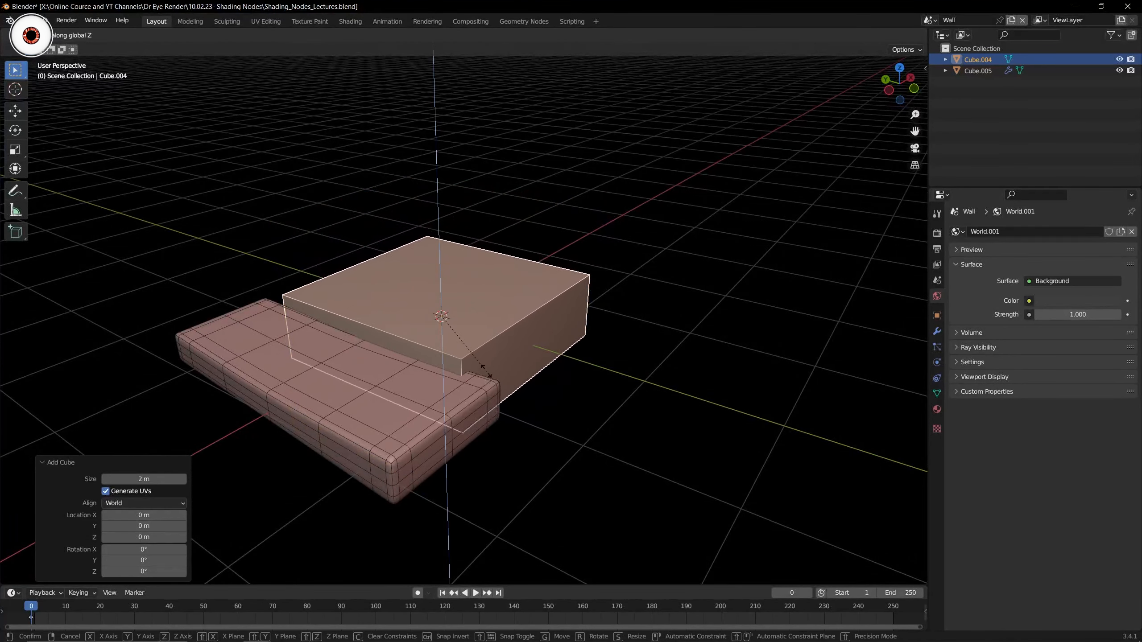
left_click(593, 303)
middle_click_drag(592, 303, 556, 327)
key("s")
key("y")
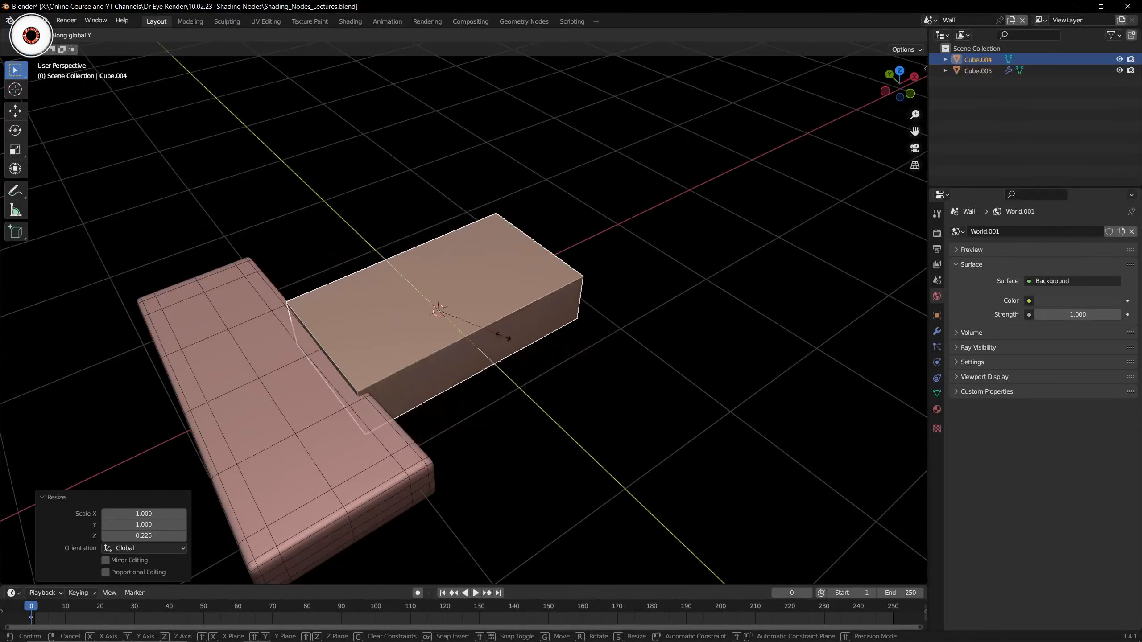
left_click(503, 338)
Isolate the flattened cube in local view and scale it along X to about 0.679.
key("KP_Divide")
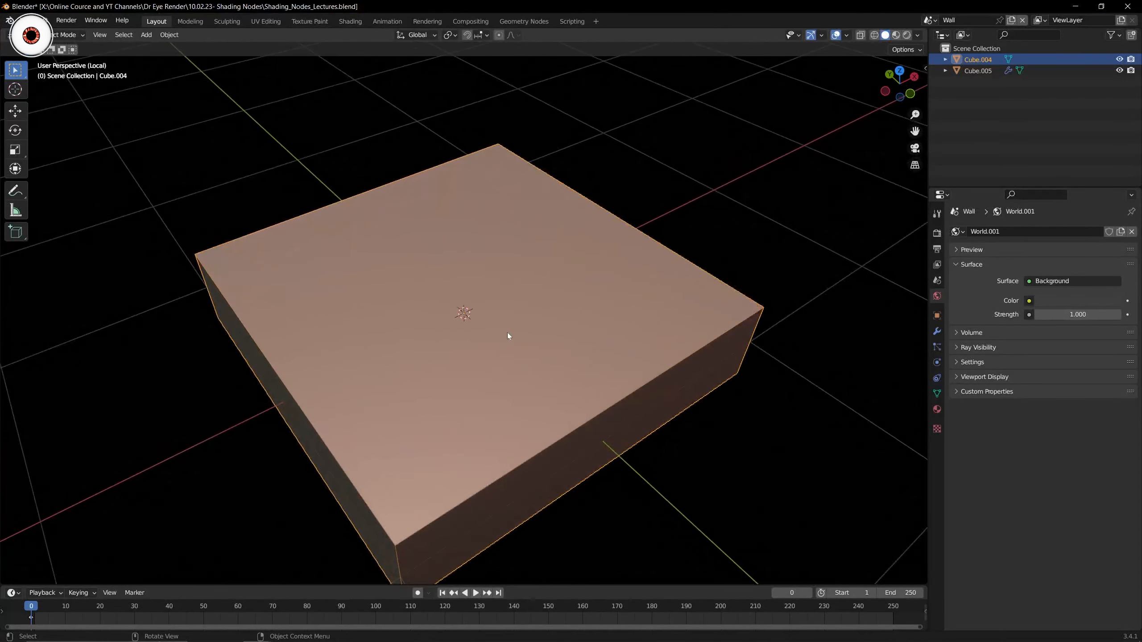
middle_click_drag(506, 332, 579, 334)
key("s")
key("x")
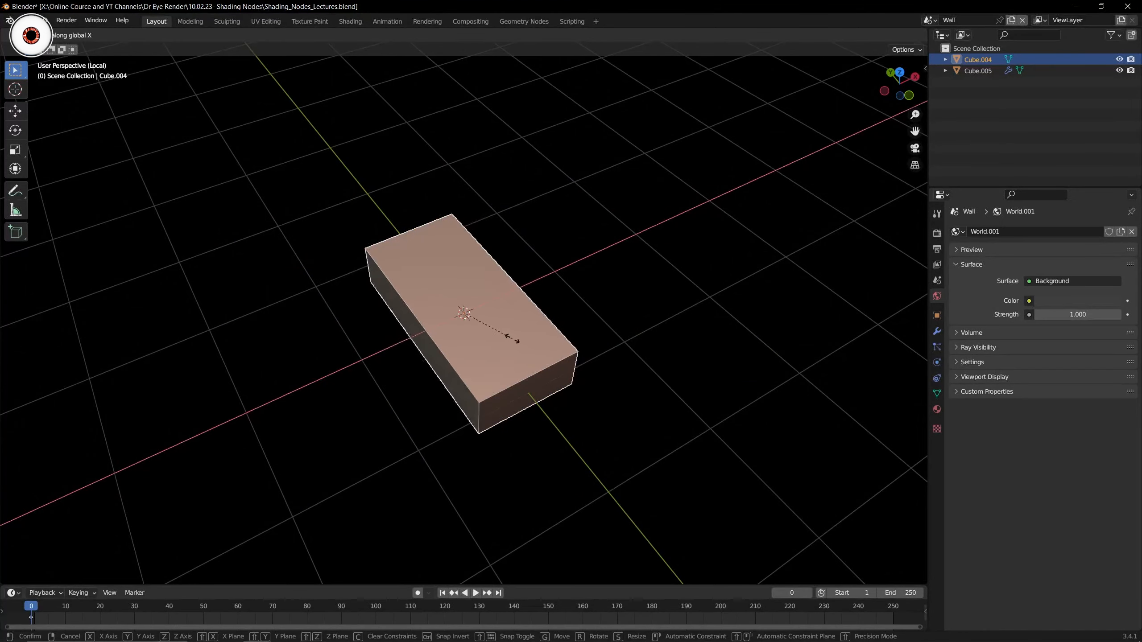
left_click(542, 329)
Turn on the Screencast Keys overlay for the 3D viewport.
key("n")
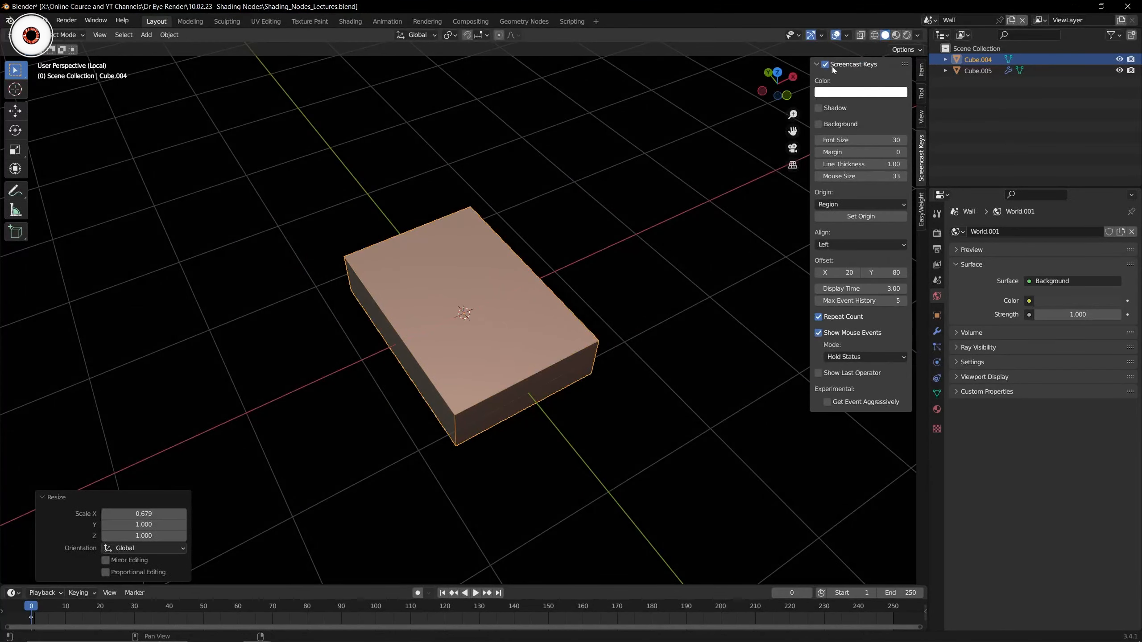
key("n")
Thin the block further along Z and widen it along X by a factor of about 1.219.
middle_click_drag(474, 282, 522, 253)
key("s")
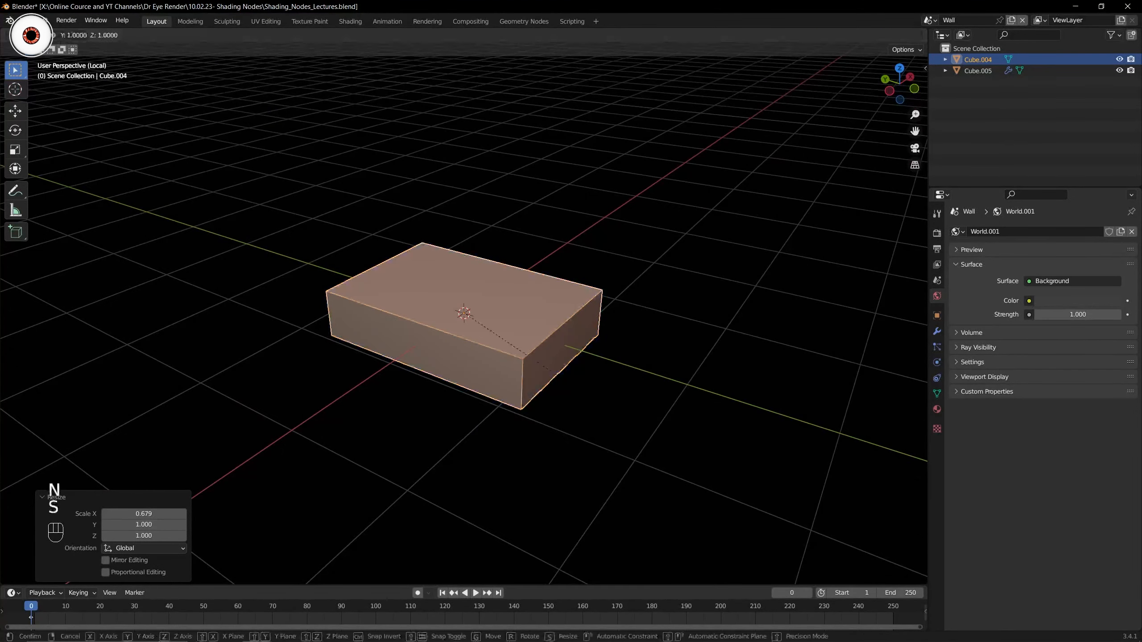
key("z")
key("s")
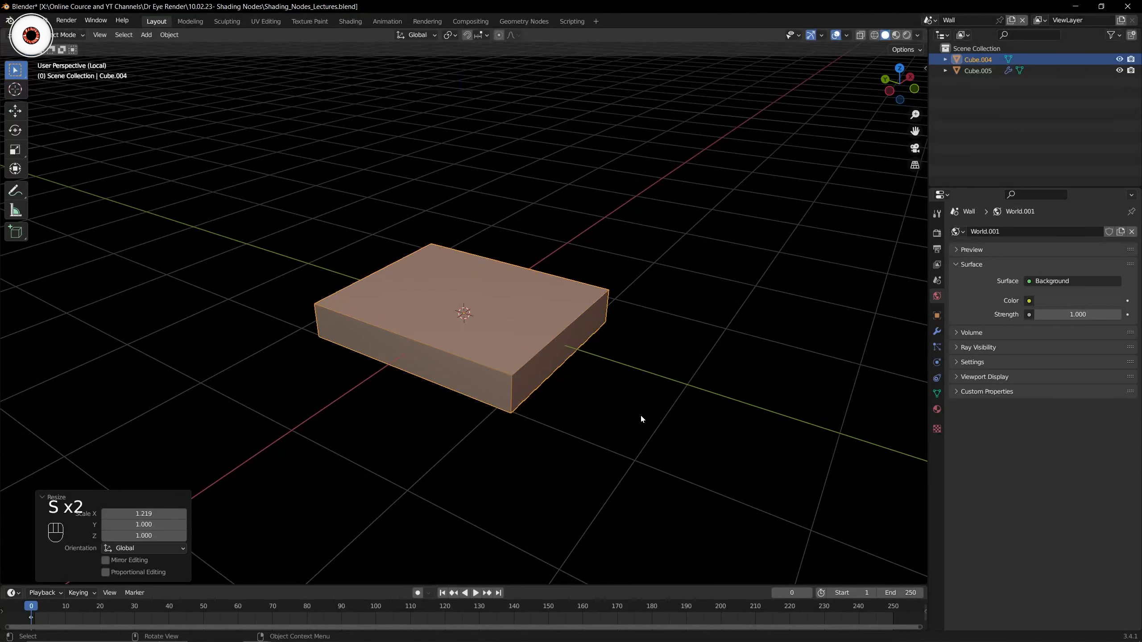
Undo the last widening along X and stretch the block along Y by a factor of about 1.334.
key("ctrl+z")
left_click(15, 150)
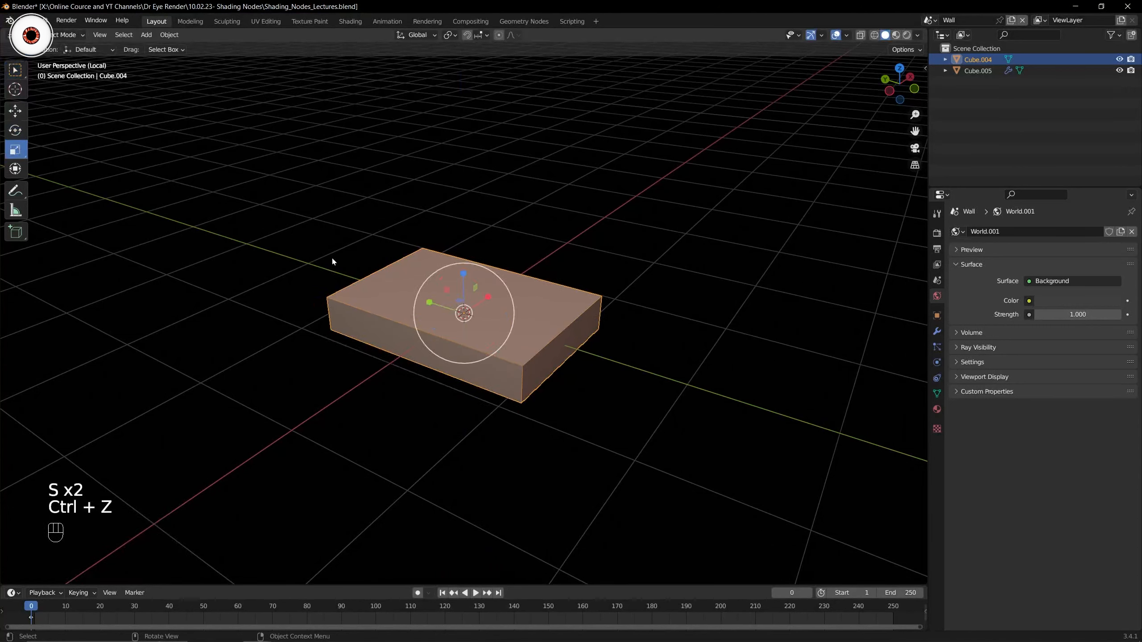
left_click_drag(440, 306, 415, 305)
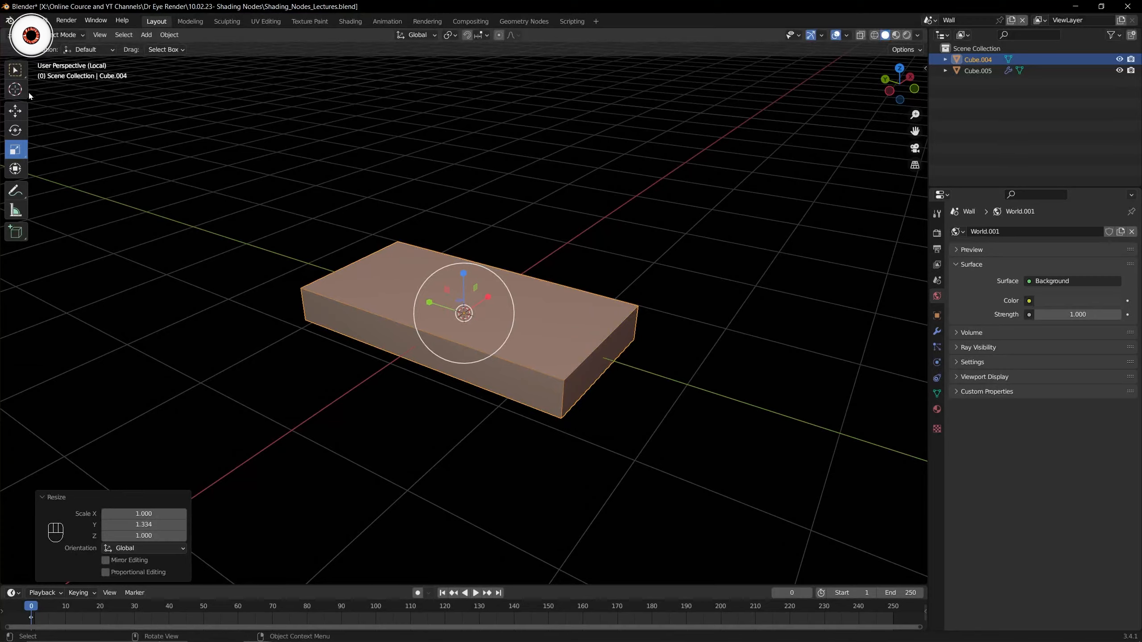
Taper the block by scaling one end face to about 0.796 and enlarging the opposite end face, finishing in Object Mode.
key("Tab")
middle_click_drag(332, 270, 263, 312)
key("3")
key("s")
left_click(360, 333)
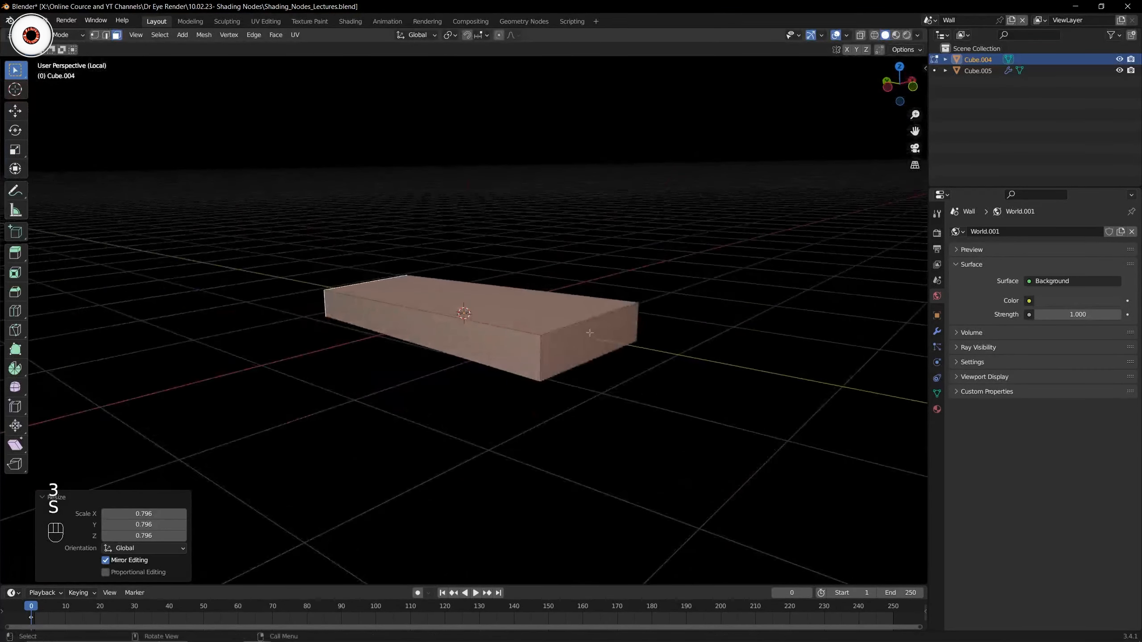
left_click(590, 333)
key("s")
middle_click(635, 384)
left_click(647, 405)
key("ctrl+Tab")
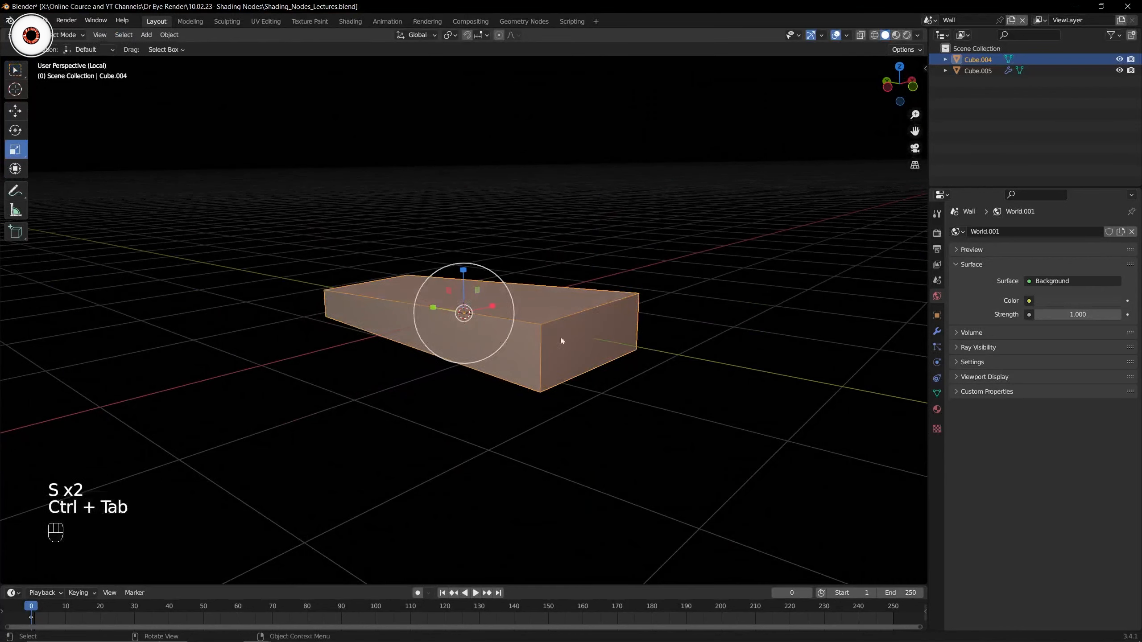
Add a Subdivision Surface modifier to the tapered block.
left_click(936, 332)
left_click(999, 232)
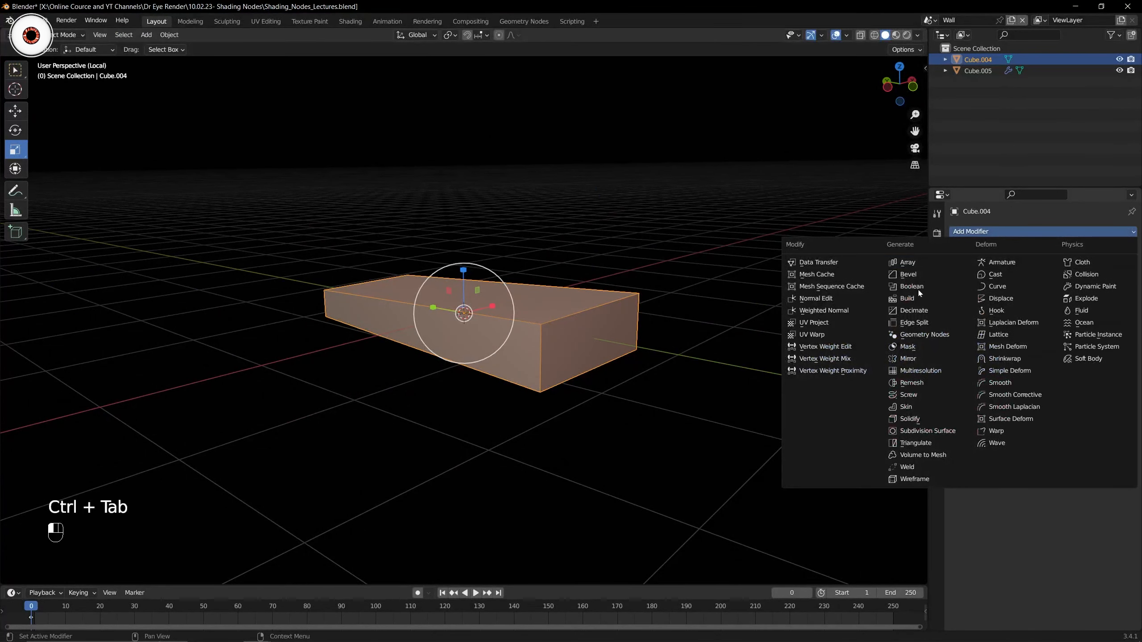
left_click(930, 431)
middle_click_drag(652, 302, 688, 307)
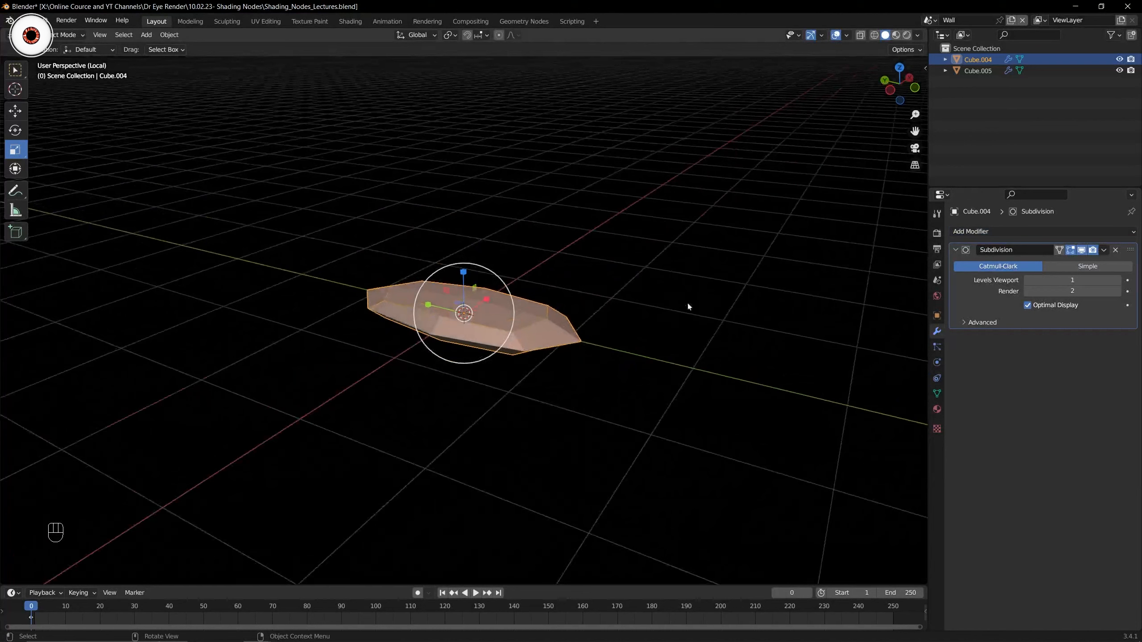
Hide the Subdivision modifier in the viewport and cut one edge loop across the middle of the block's length.
left_click(1082, 249)
key("Tab")
key("alt+a")
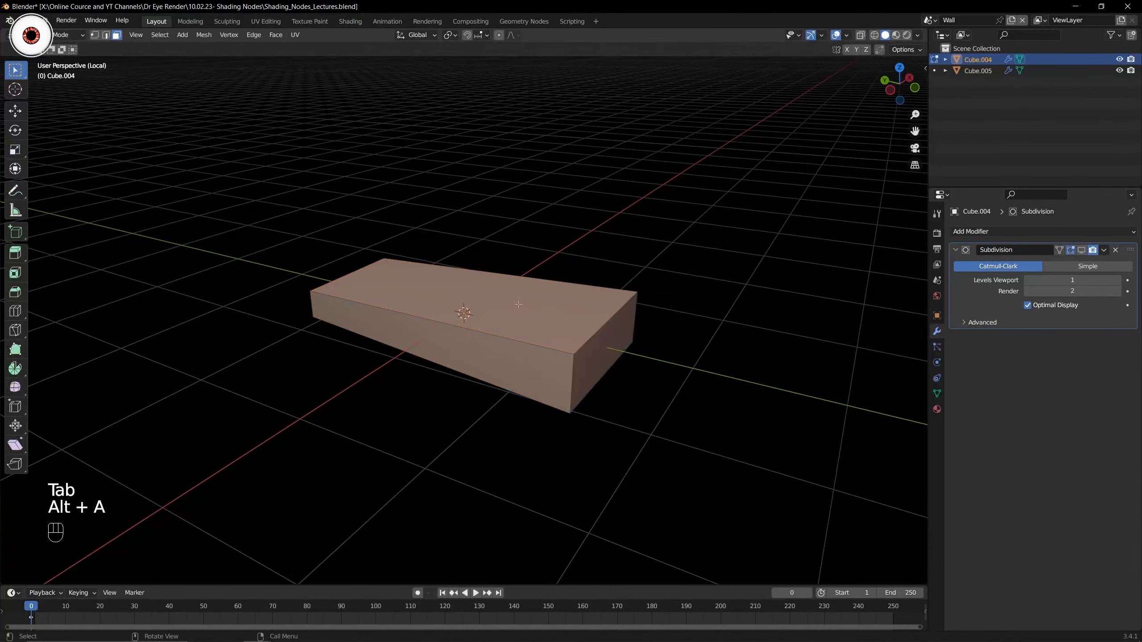
key("ctrl+r")
left_click(517, 279)
left_click(517, 279)
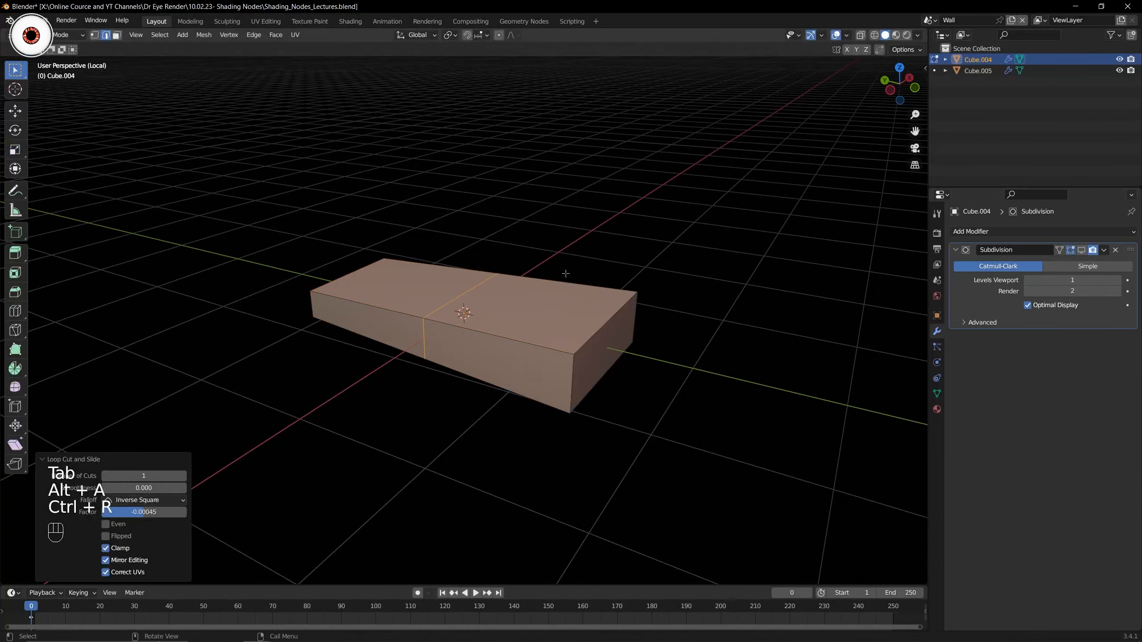
Show the Subdivision modifier in the viewport again and add a crosswise loop cut in each half of the block.
left_click(1081, 250)
key("alt+a")
key("ctrl+r")
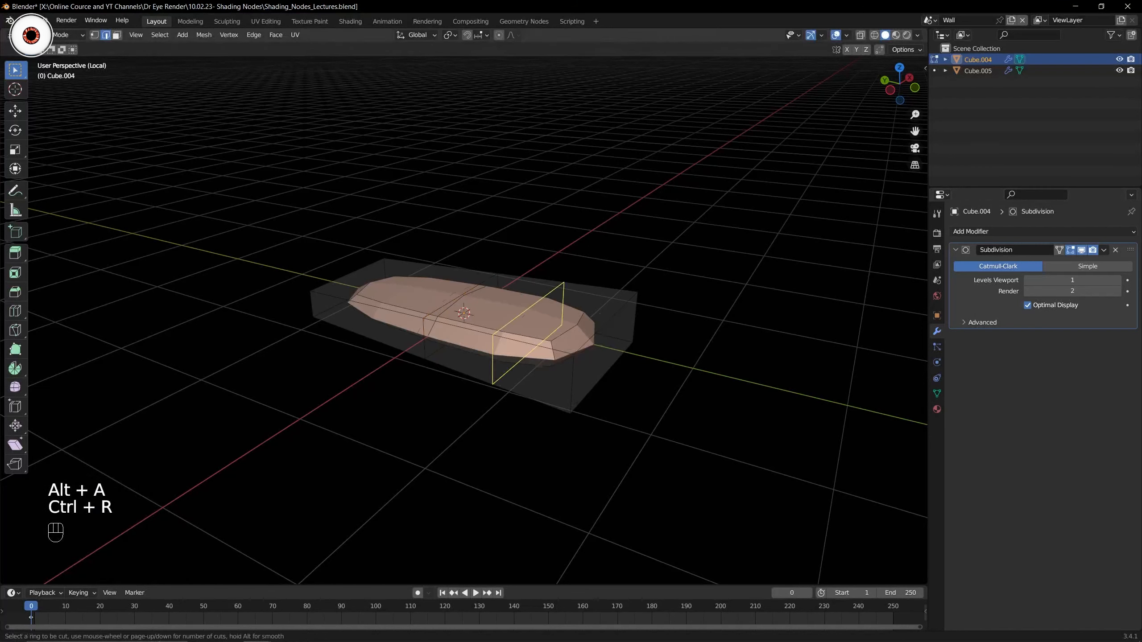
left_click(519, 293)
right_click(519, 293)
key("alt+a")
key("ctrl+r")
left_click(396, 277)
key("alt+a")
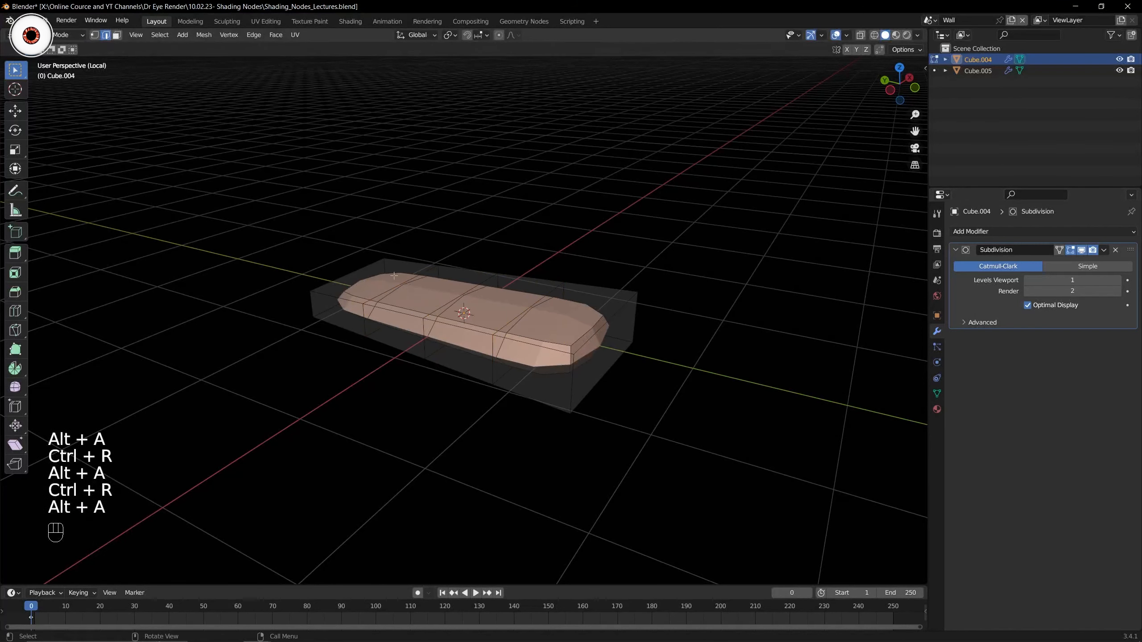
Add three evenly spaced loop cuts running along the block's length.
key("ctrl+r")
left_click(394, 275)
key("KP_Enter")
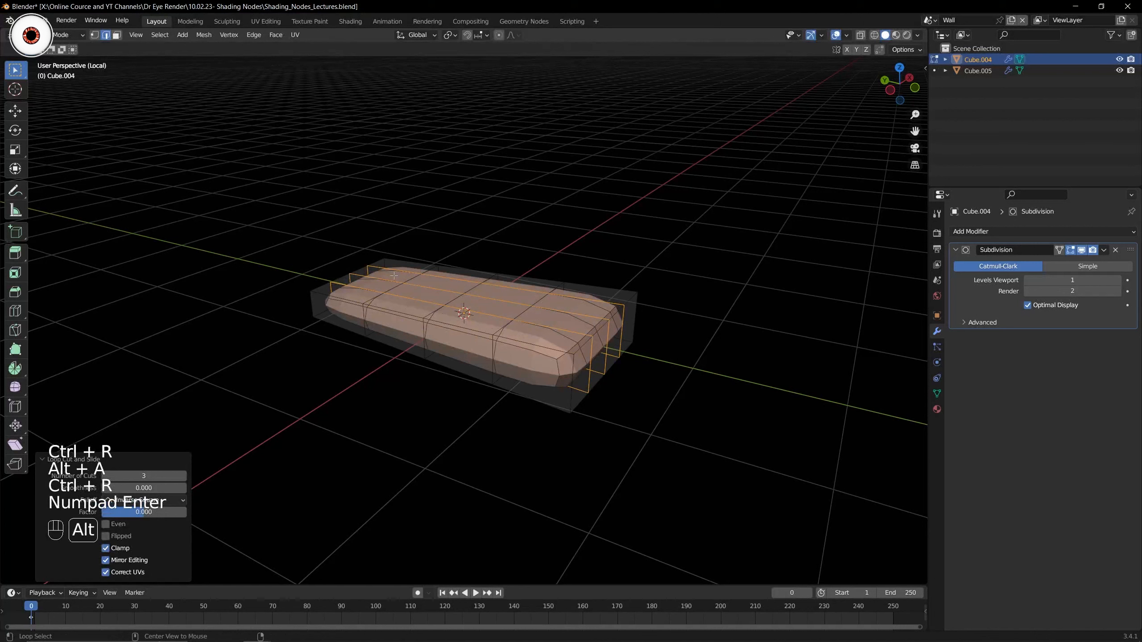
key("alt+a")
Add a supporting loop cut close to each end of the block to sharpen its ends, and return to Object Mode.
key("ctrl+r")
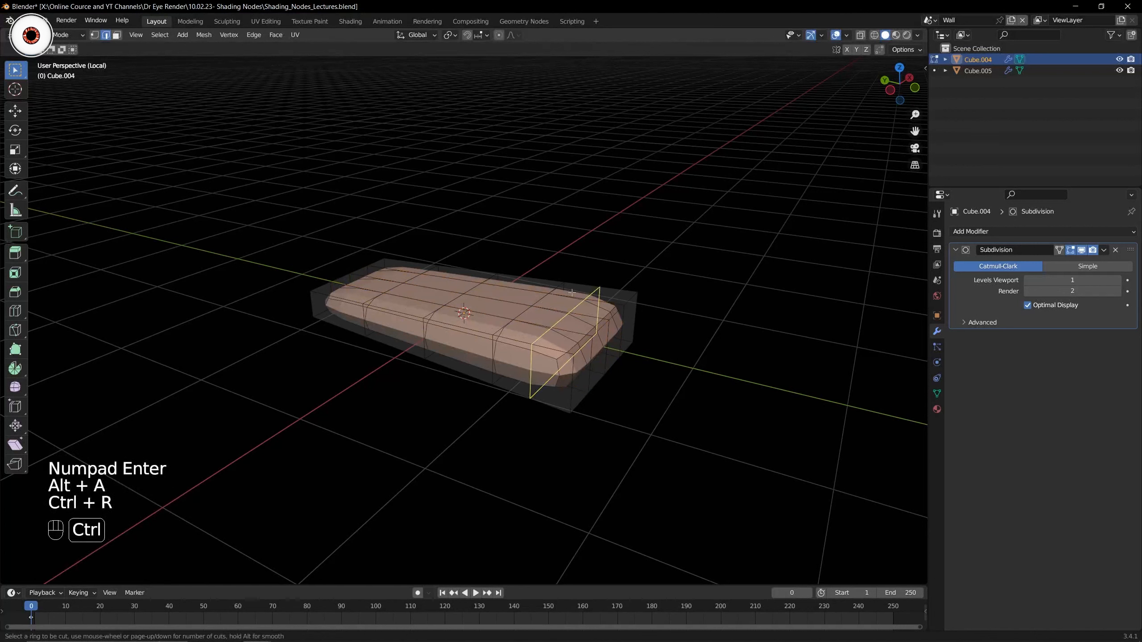
left_click(584, 299)
left_click(604, 304)
key("alt+a")
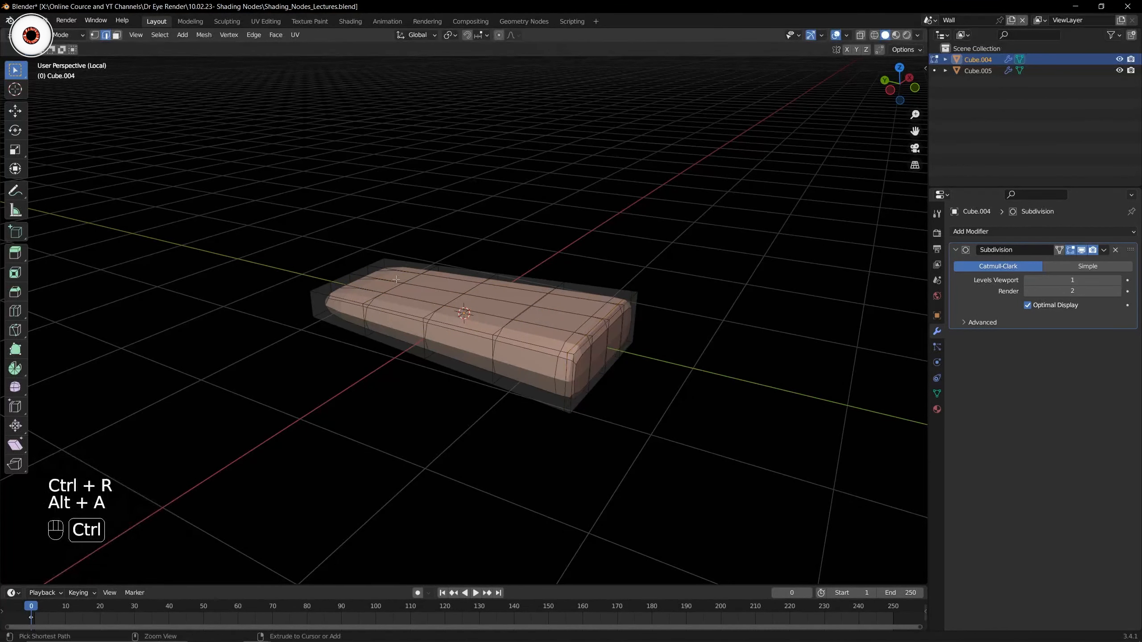
key("ctrl+r")
left_click(395, 277)
left_click(382, 268)
key("alt+a")
key("ctrl+Tab")
left_click(383, 274)
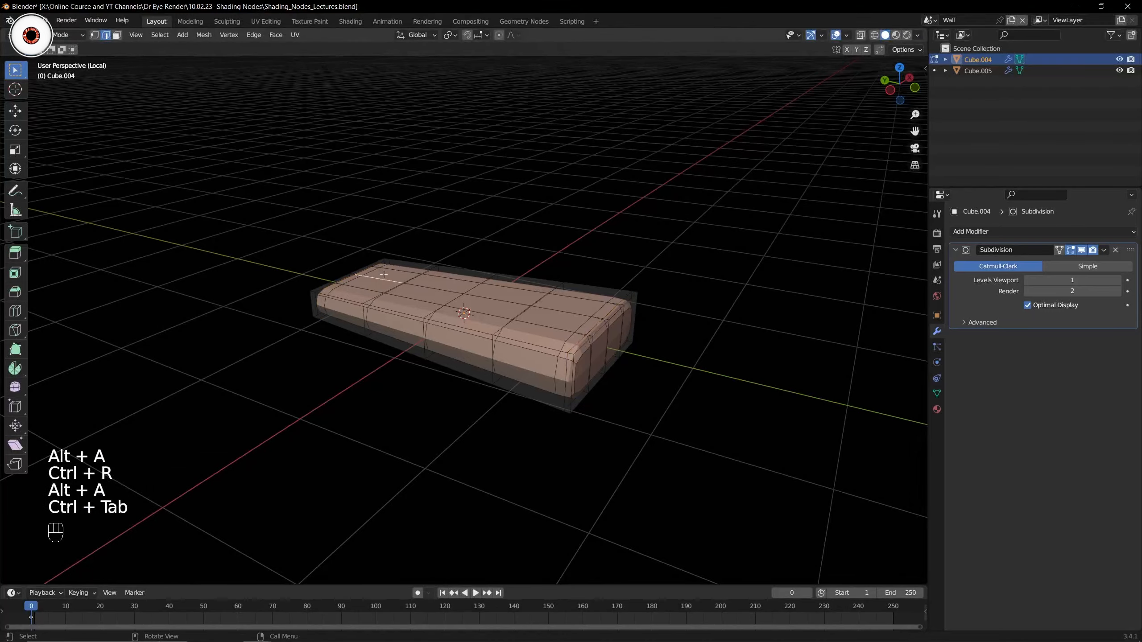
key("ctrl+Tab")
Exit local view to show both planks and select the new one.
key("KP_Divide")
key("alt+a")
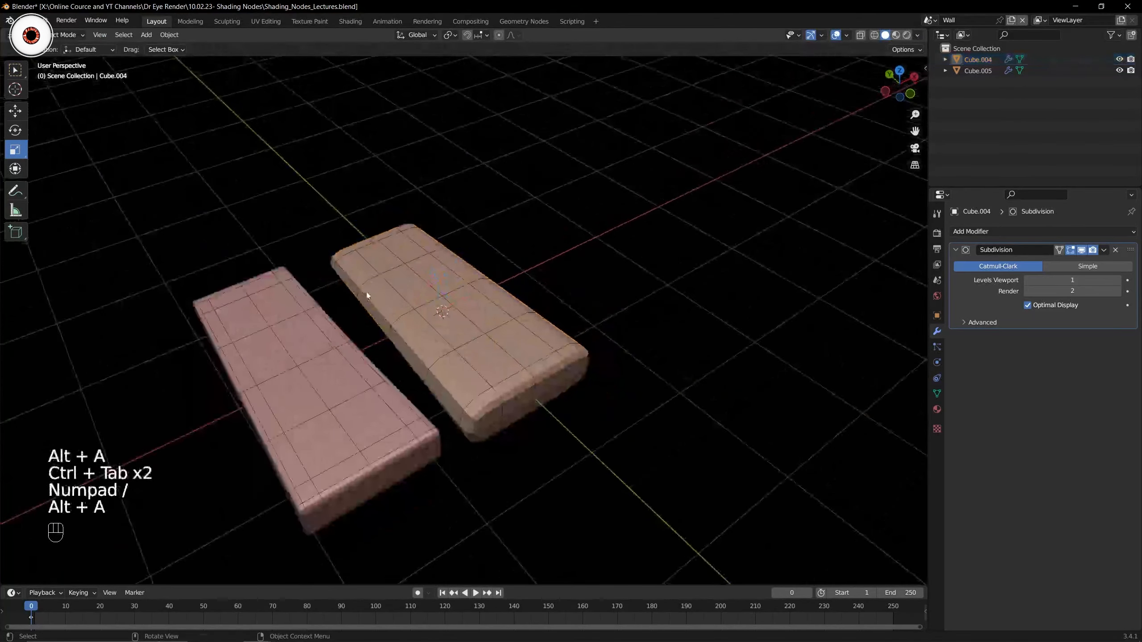
middle_click_drag(361, 275, 484, 314)
left_click(435, 309)
scroll(484, 314, "up", 3)
Try scaling the four faces at one end of the new plank, and undo the change.
key("Tab")
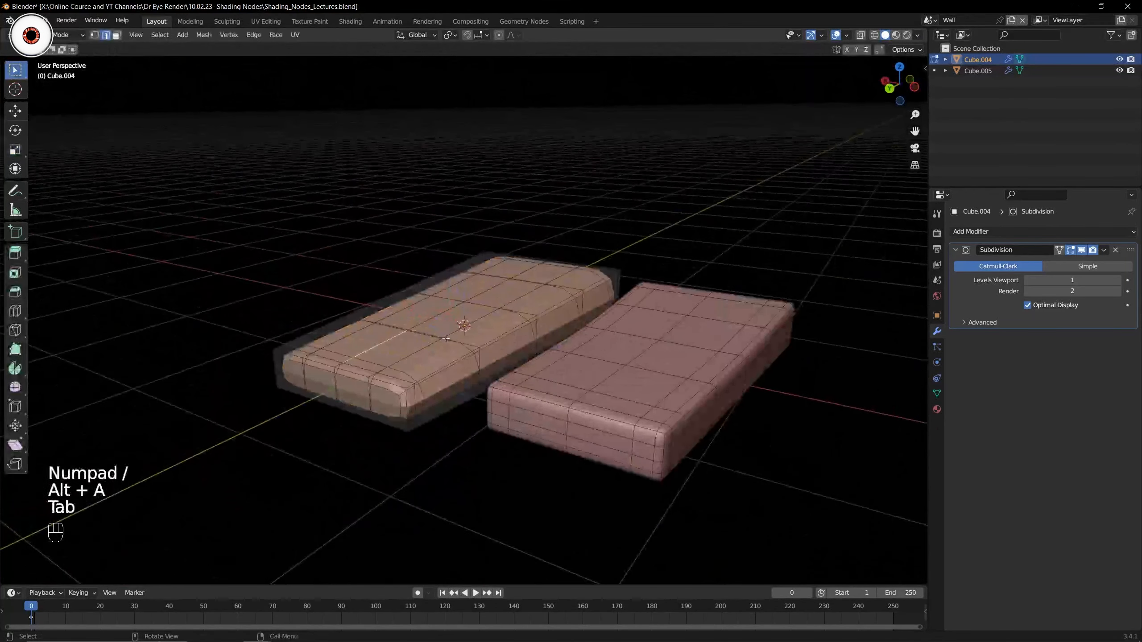
middle_click_drag(375, 384, 416, 351)
key("alt+a")
key("3")
left_click(335, 339, "shift")
left_click(374, 340, "shift")
left_click(418, 339, "shift")
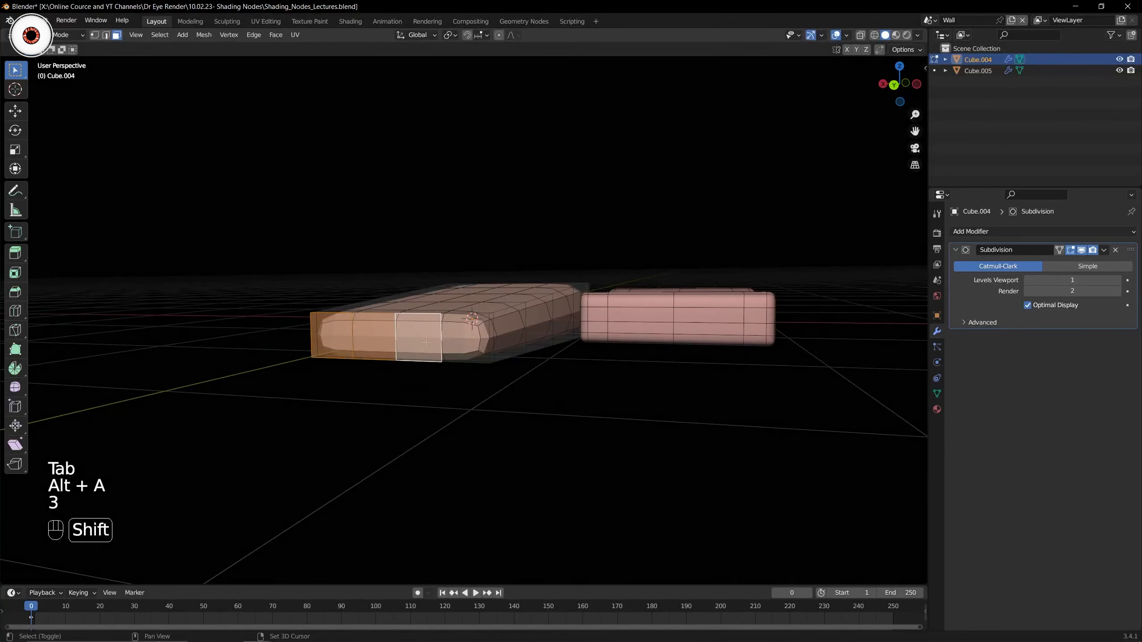
left_click(463, 338, "shift")
mouse_move(482, 335)
middle_mouse_down()
mouse_move(464, 359)
mouse_move(488, 335)
mouse_move(463, 339)
middle_mouse_up()
key("s")
left_click(439, 358)
key("ctrl+Tab")
left_click(459, 354)
key("ctrl+z")
key("ctrl+z")
key("ctrl+z")
key("ctrl+z")
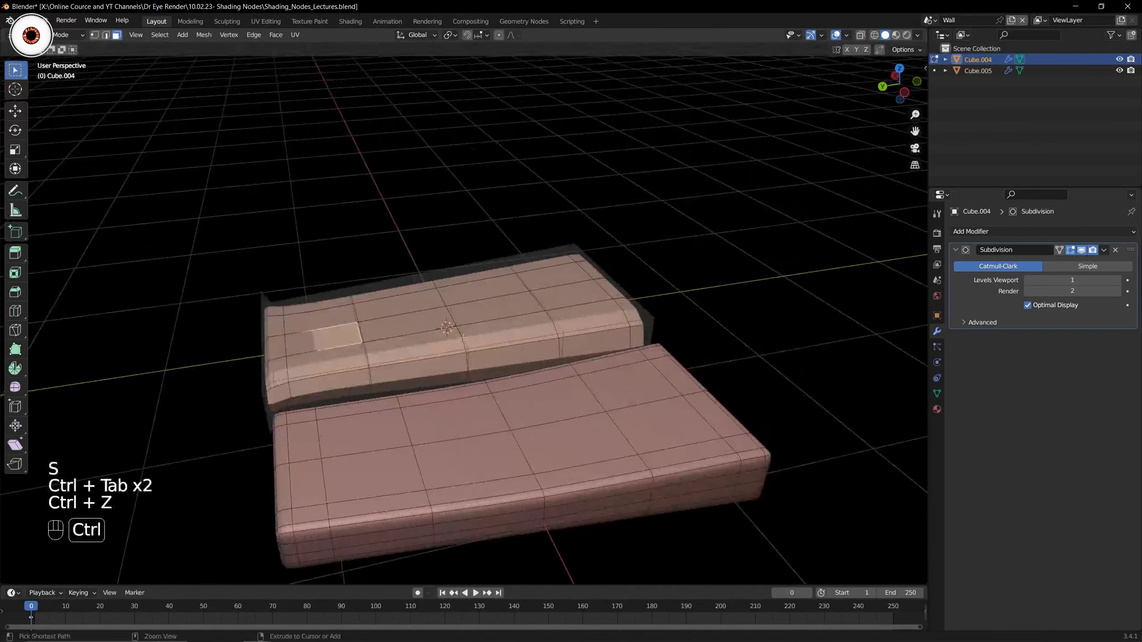
Compare the shapes of the new plank and the existing plank from several angles in Object Mode.
key("ctrl+Tab")
left_click(385, 344)
middle_click_drag(385, 345, 524, 394)
left_click(470, 345)
middle_click_drag(469, 345, 425, 349)
key("alt+a")
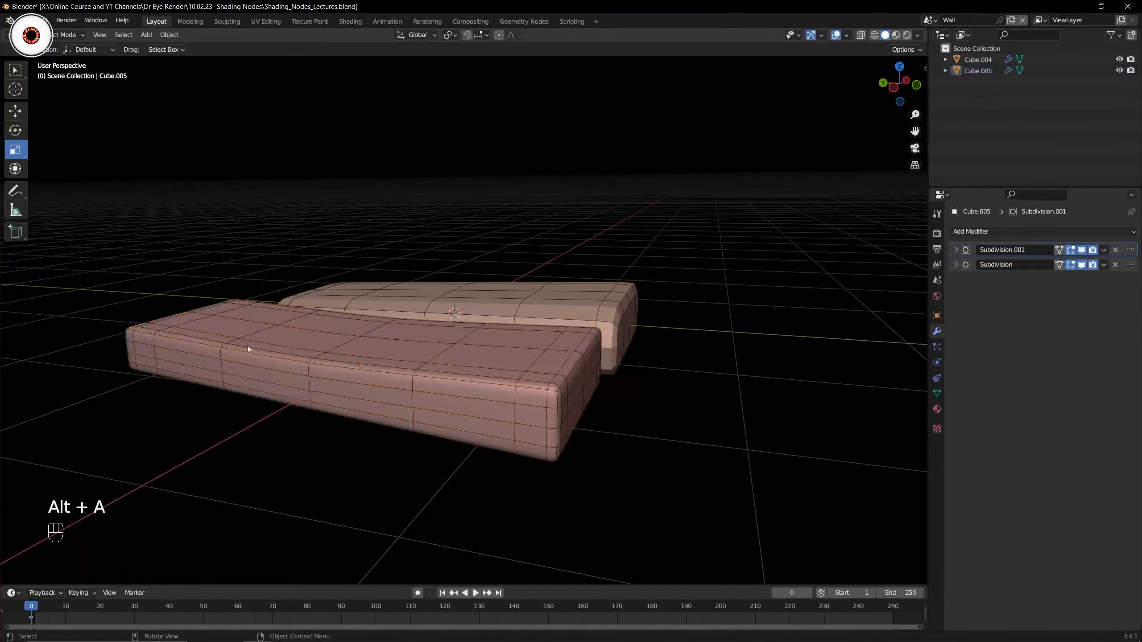
left_click(337, 335)
key("alt+a")
Try lowering the new plank's middle top edges about 0.107 m along Z without proportional editing, and undo the move.
left_click(490, 301)
middle_click_drag(515, 326, 483, 312)
key("Tab")
key("alt+a")
key("2")
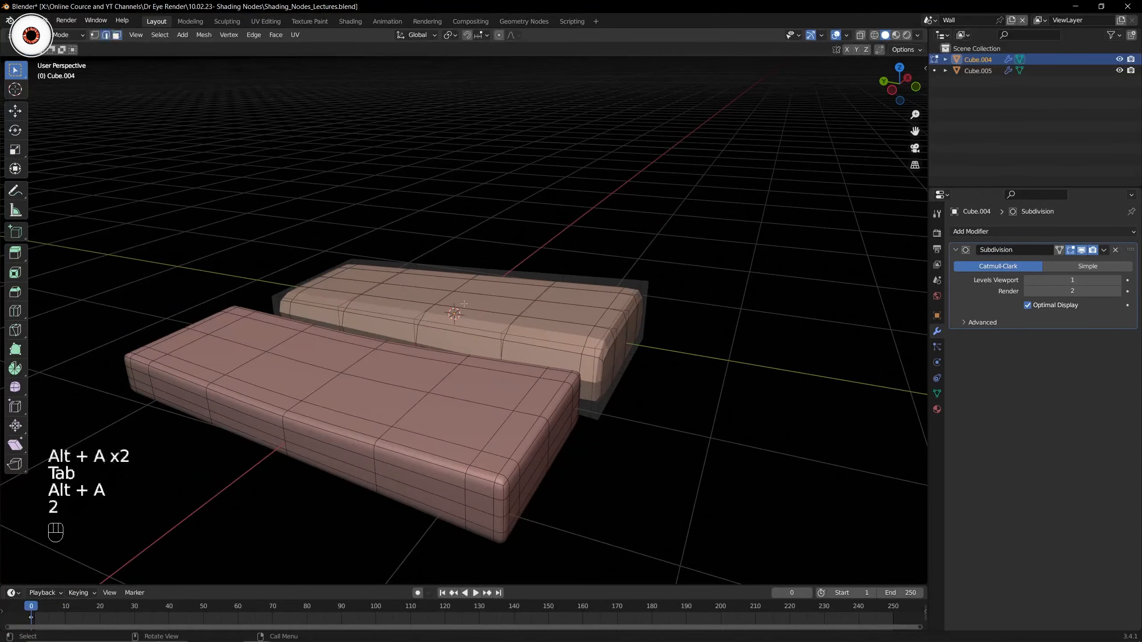
left_click(443, 298, "alt")
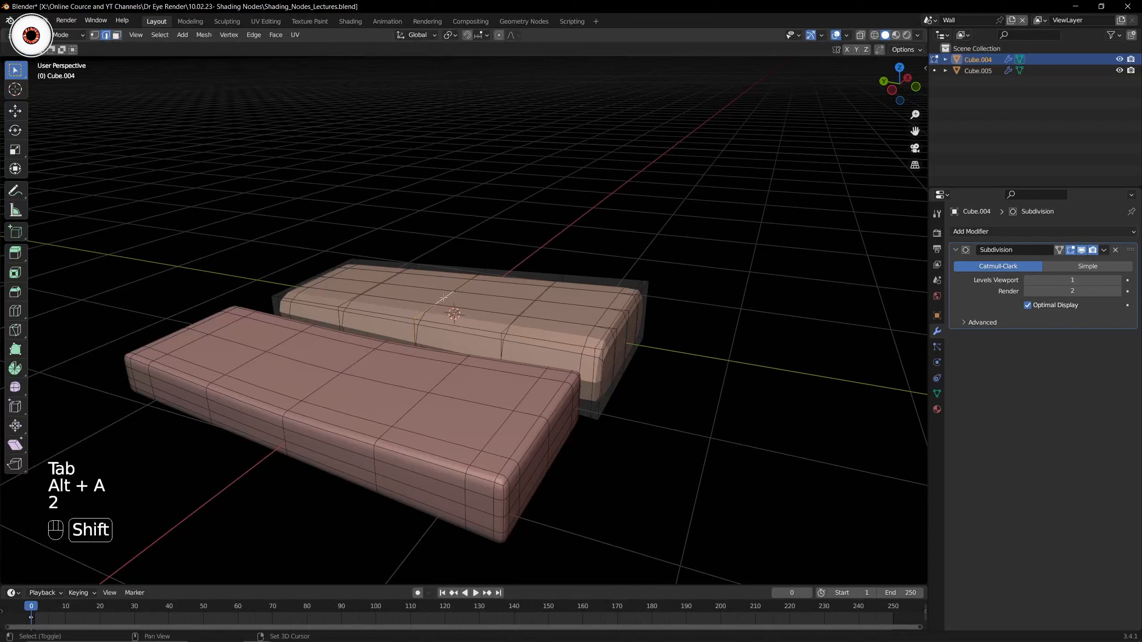
key("g")
key("z")
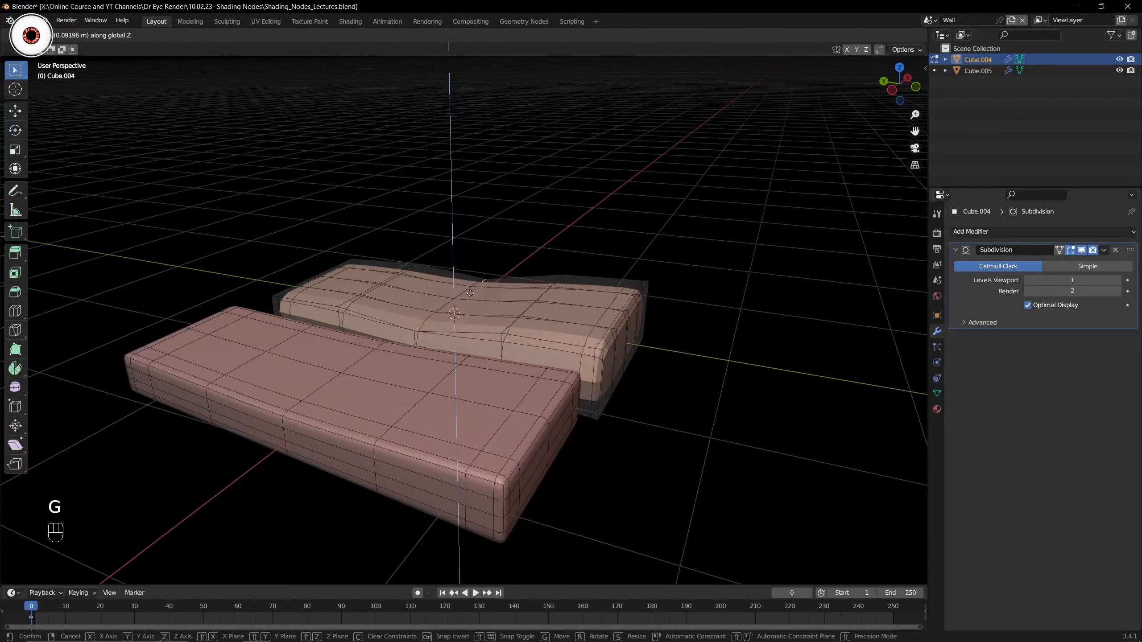
left_click(470, 295)
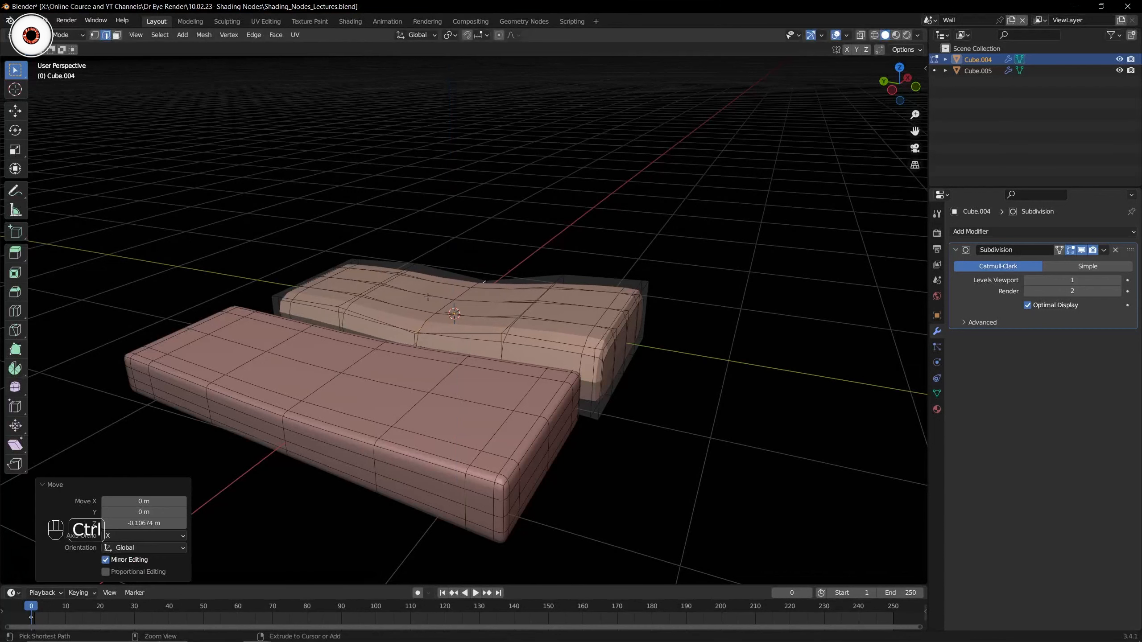
key("ctrl+z")
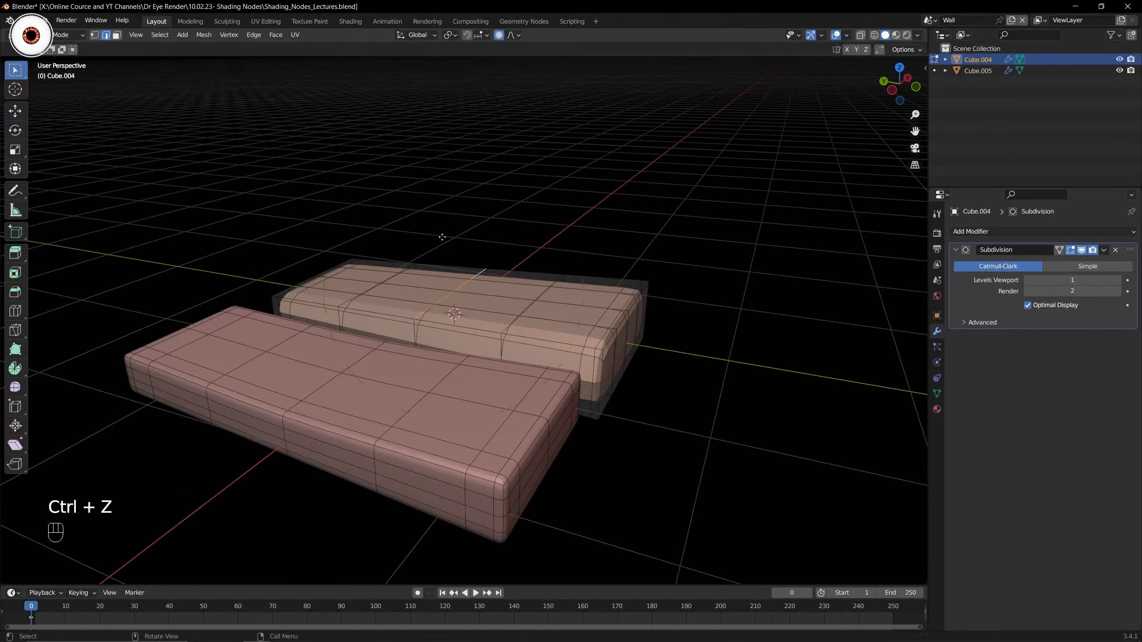
Lower the new plank's middle top edges about 0.1 m along Z using smooth proportional editing with a 1 m radius.
key("g")
key("z")
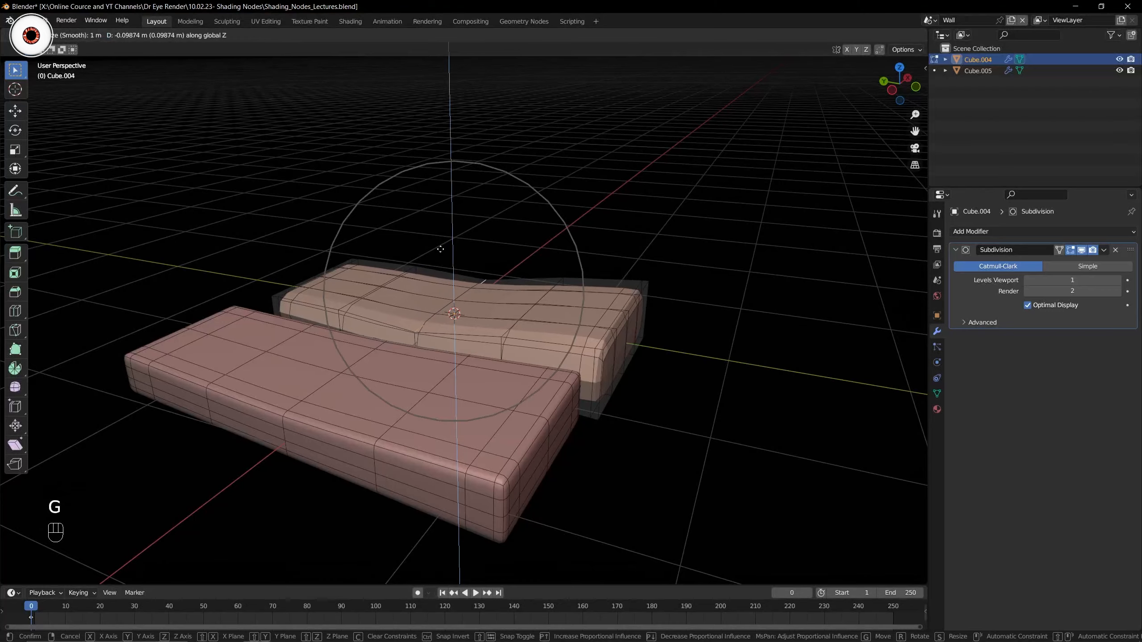
left_click(442, 248)
key("ctrl+Tab")
left_click(425, 248)
scroll(492, 221, "down", 2)
middle_click_drag(492, 220, 539, 220)
key("alt+a")
Add a supporting loop cut close to each long side of the new plank, and return to Object Mode.
scroll(545, 335, "up", 2)
key("Tab")
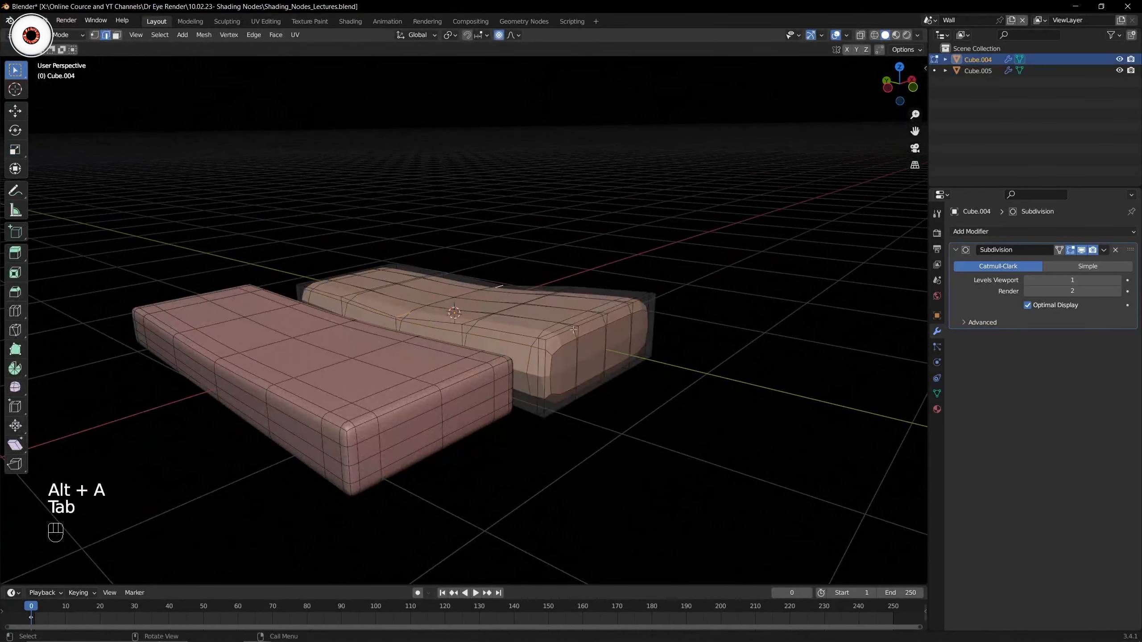
key("alt+a")
middle_click_drag(573, 329, 539, 330)
key("ctrl+r")
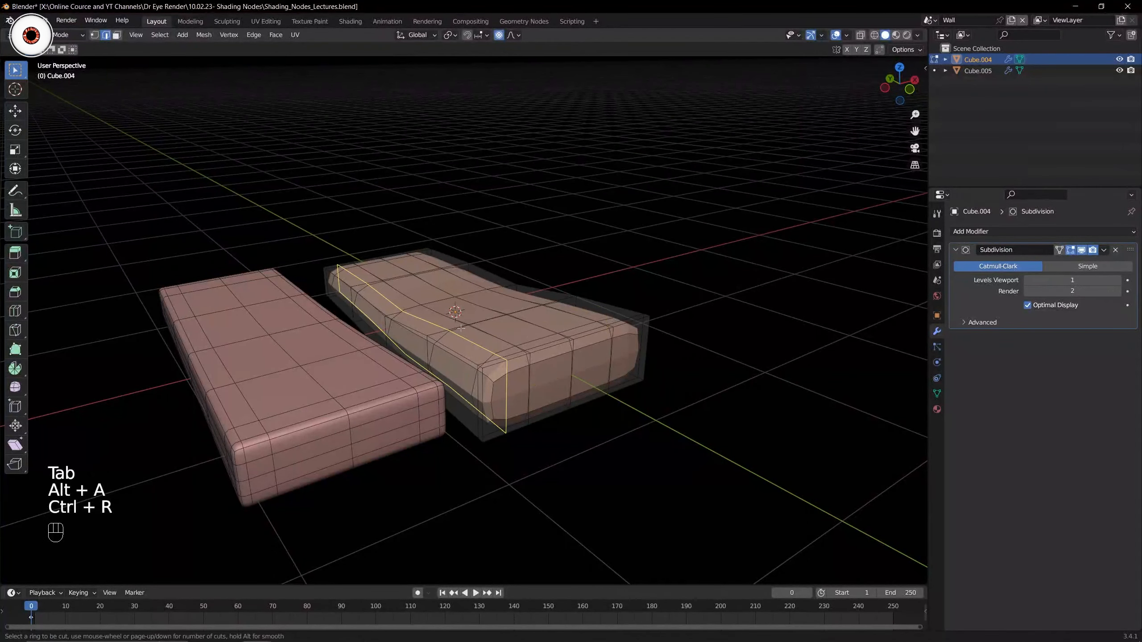
left_click(460, 329)
key("alt+a")
key("ctrl+r")
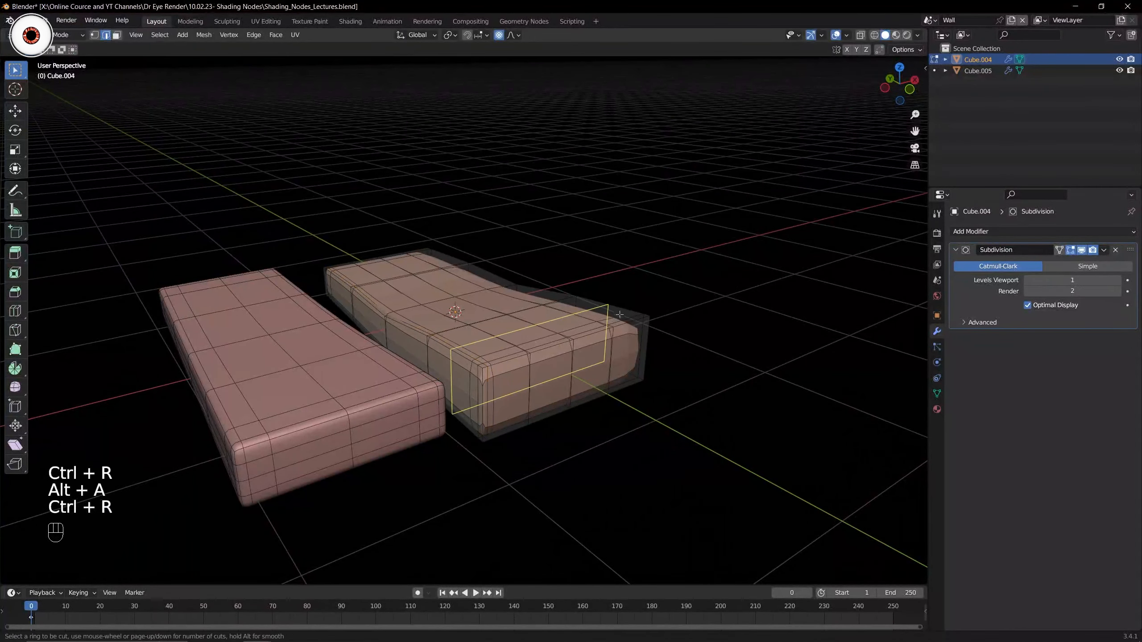
left_click(620, 315)
key("alt+a")
key("ctrl+Tab")
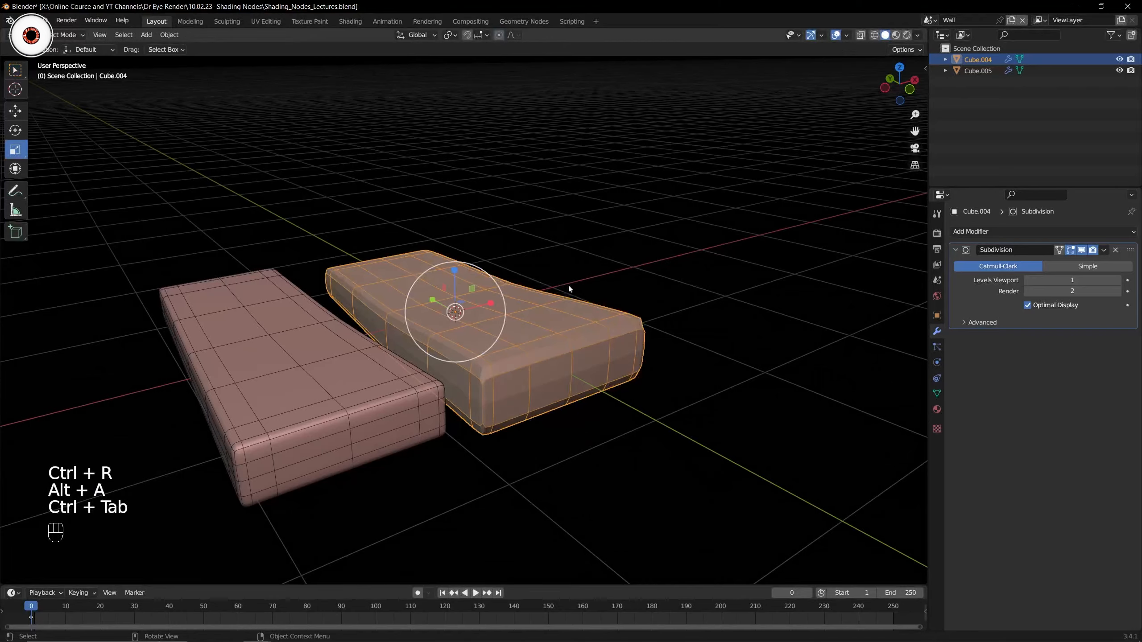
Add horizontal loop cuts around the new plank's thickness to firm up its edges, and return to Object Mode.
key("alt+a")
middle_click_drag(568, 254, 310, 319)
left_click(499, 315)
scroll(312, 355, "up", 3)
key("Tab")
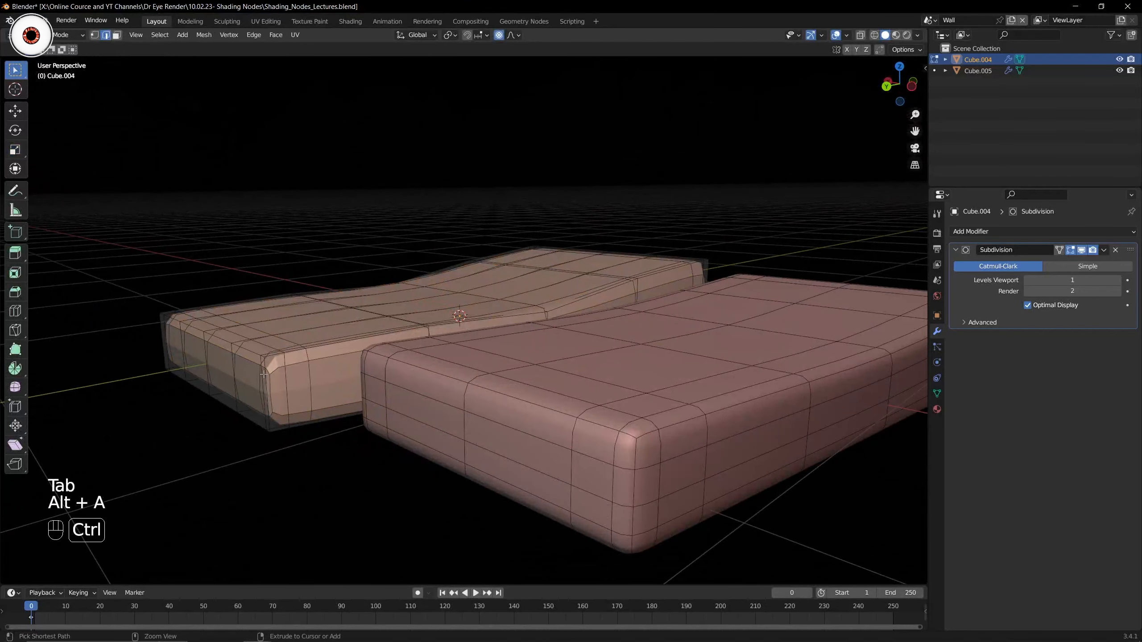
key("ctrl+r")
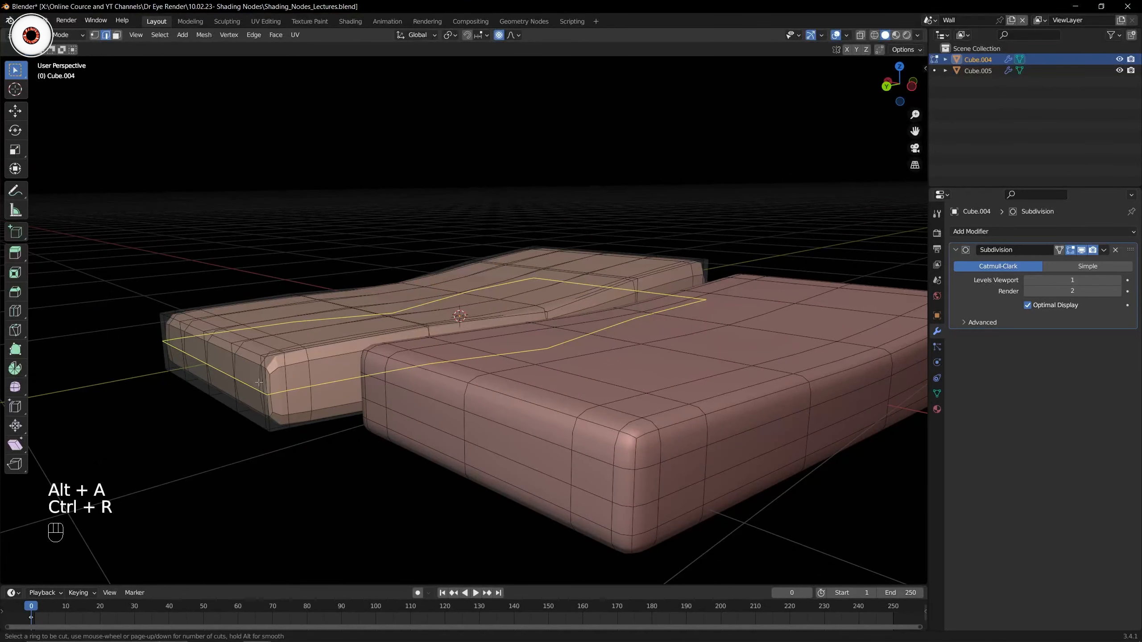
left_click(259, 382)
key("KP_Enter")
key("alt+a")
key("ctrl+Tab")
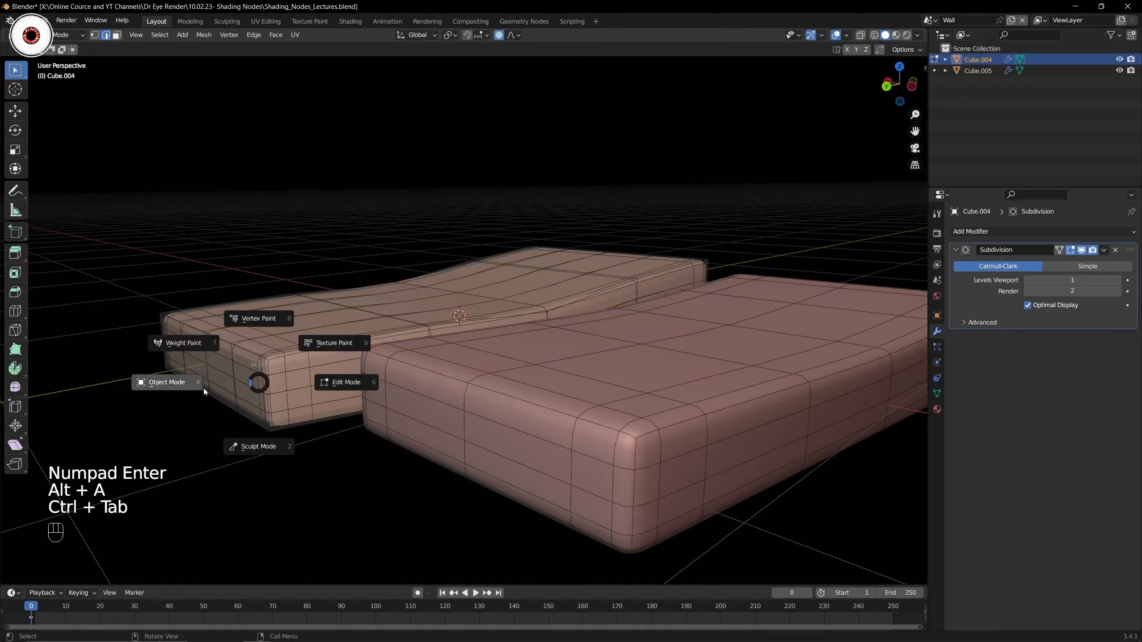
left_click(180, 386)
Delete the newly modelled plank and save the file.
key("alt+a")
scroll(382, 295, "down", 5)
mouse_move(382, 296)
middle_mouse_down()
mouse_move(438, 317)
mouse_move(353, 311)
mouse_move(476, 306)
mouse_move(386, 288)
middle_mouse_up()
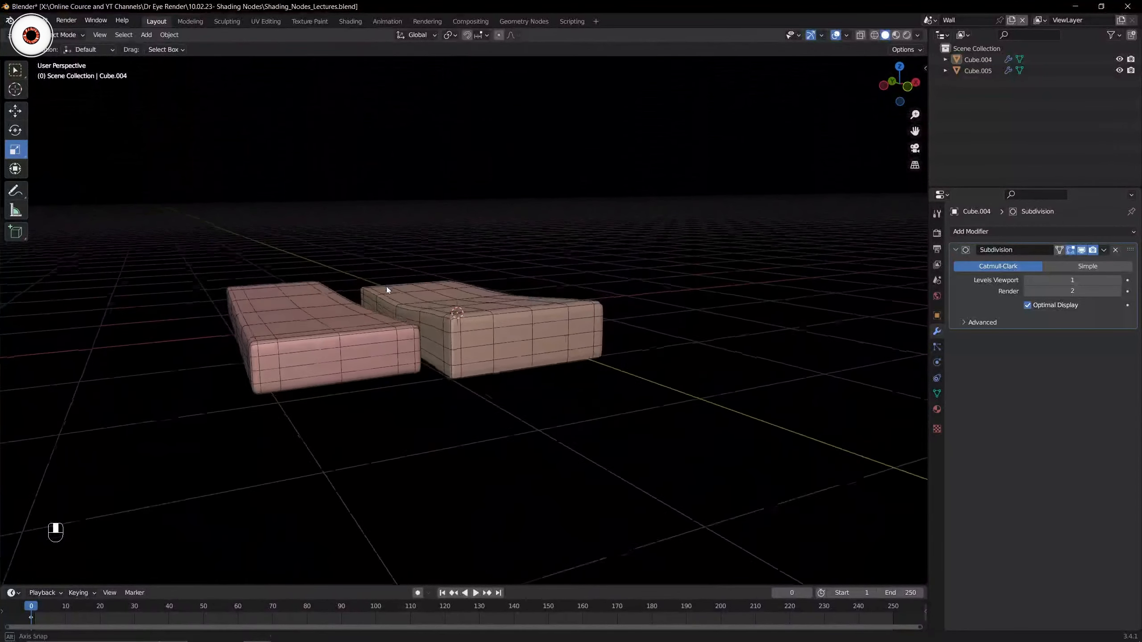
scroll(386, 286, "up", 1)
left_click(484, 302)
key("x")
left_click(483, 304)
key("ctrl+s")
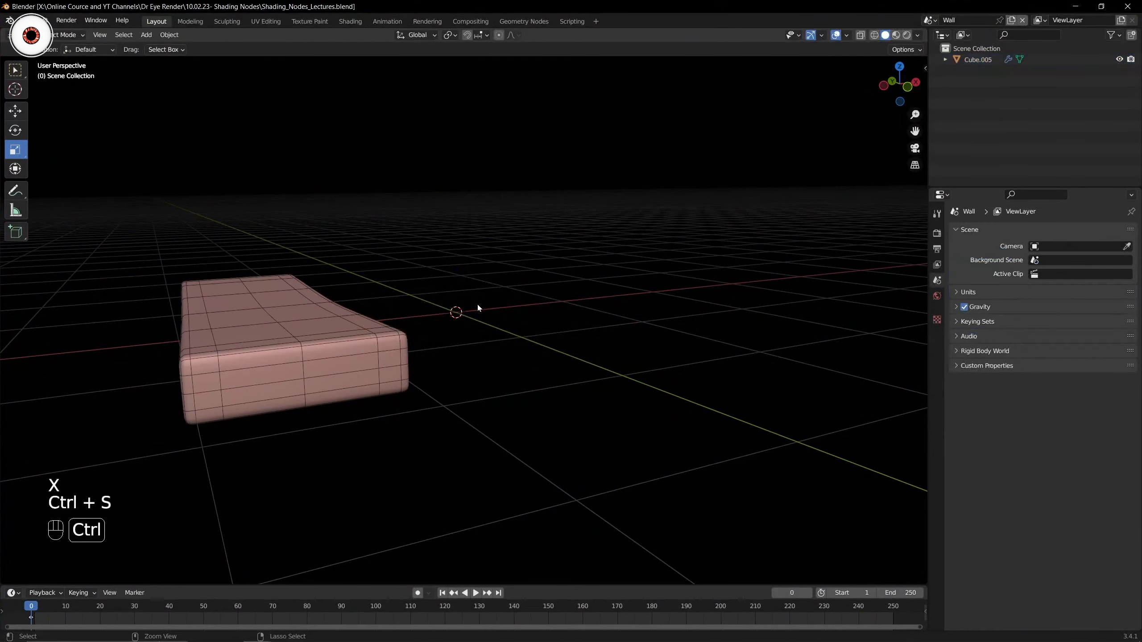
Select the remaining plank and check its viewport overlays, scale and dimensions.
scroll(454, 305, "down", 2)
middle_click_drag(432, 306, 474, 298)
left_click(420, 340)
left_click(747, 70)
left_click(848, 36)
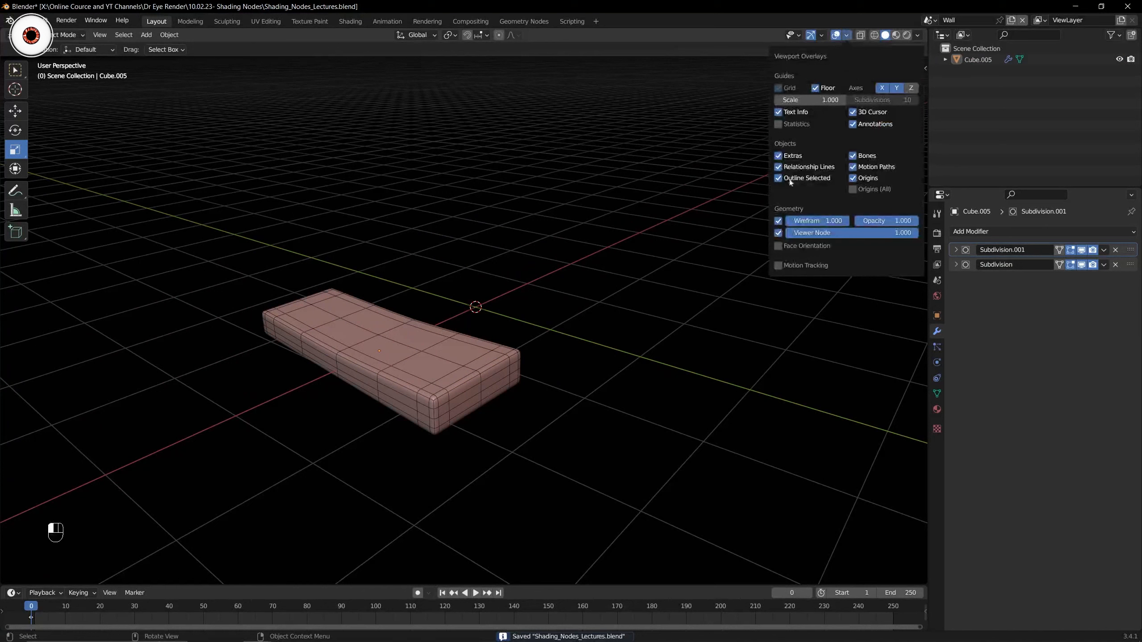
left_click(430, 349)
key("n")
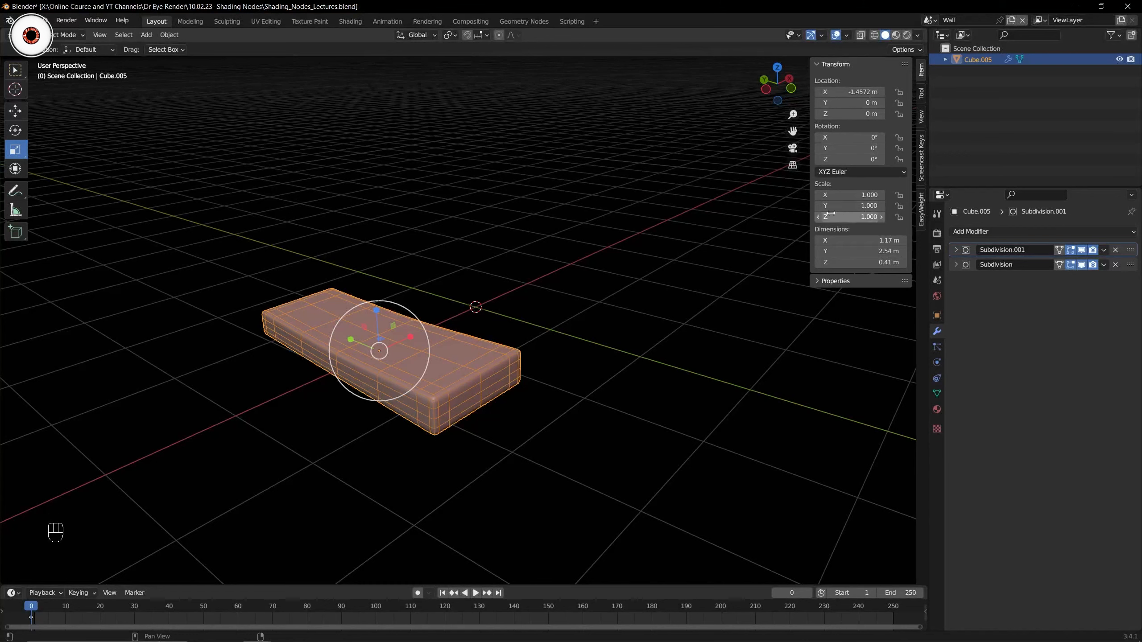
left_click(600, 241)
key("n")
Save the file and display the plank with rendered viewport shading in the Shading workspace.
key("ctrl+s")
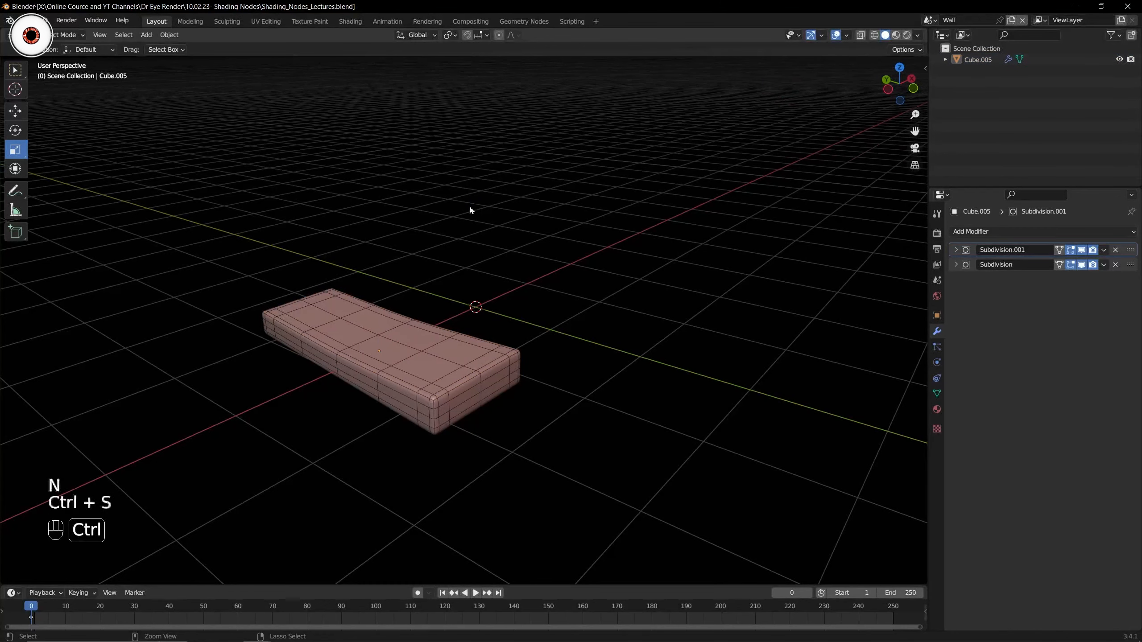
key("ctrl+s")
left_click(352, 23)
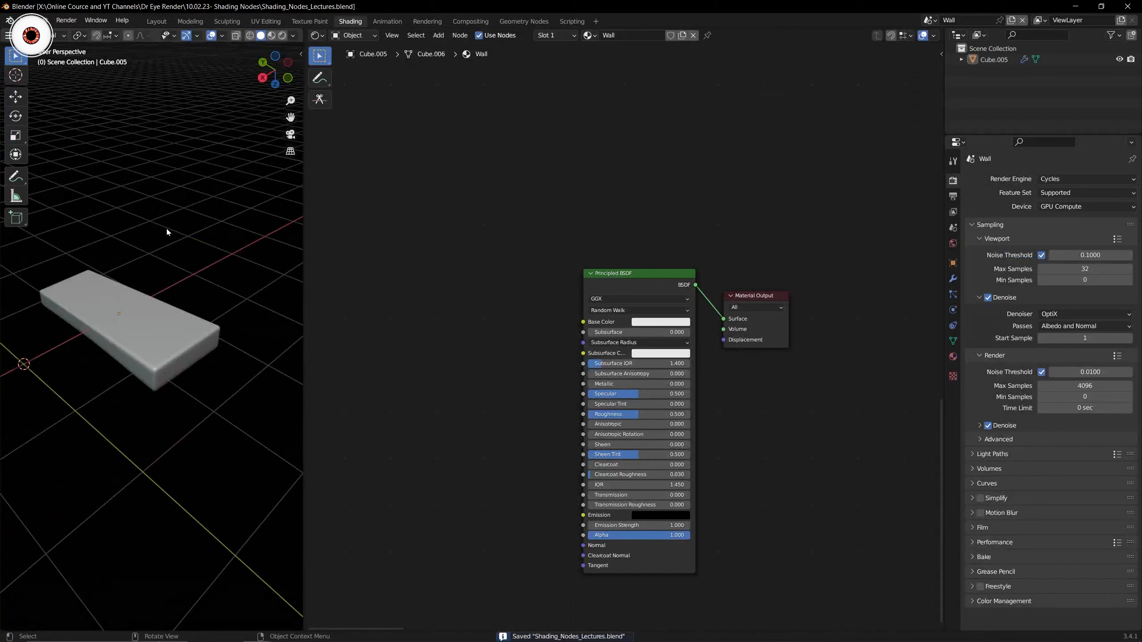
left_click(139, 294)
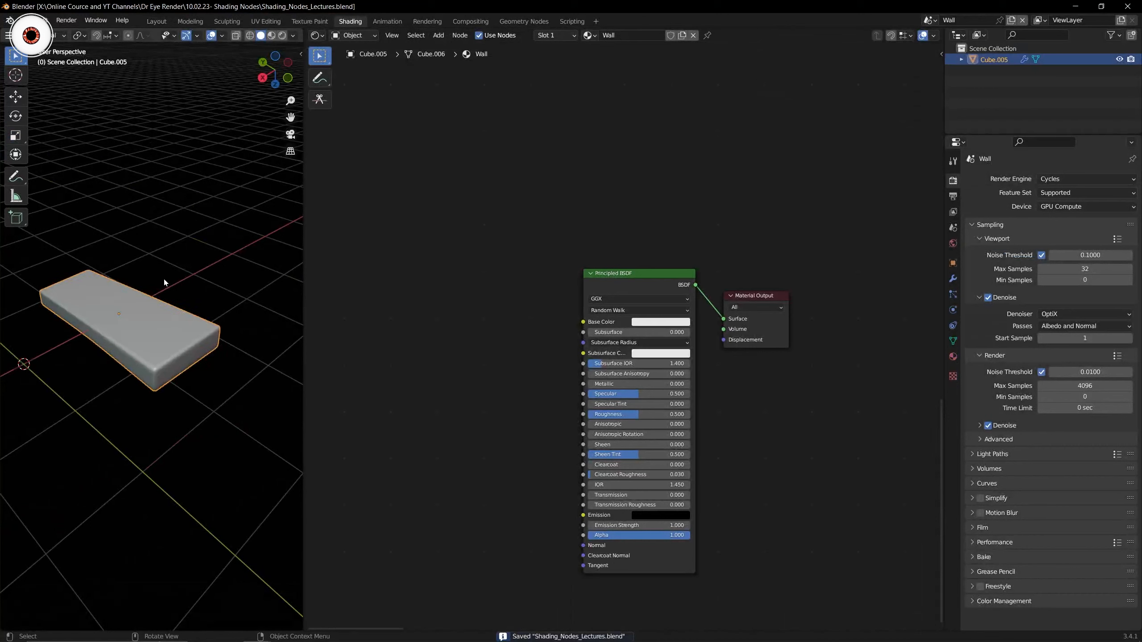
left_click(282, 35)
left_click(228, 152)
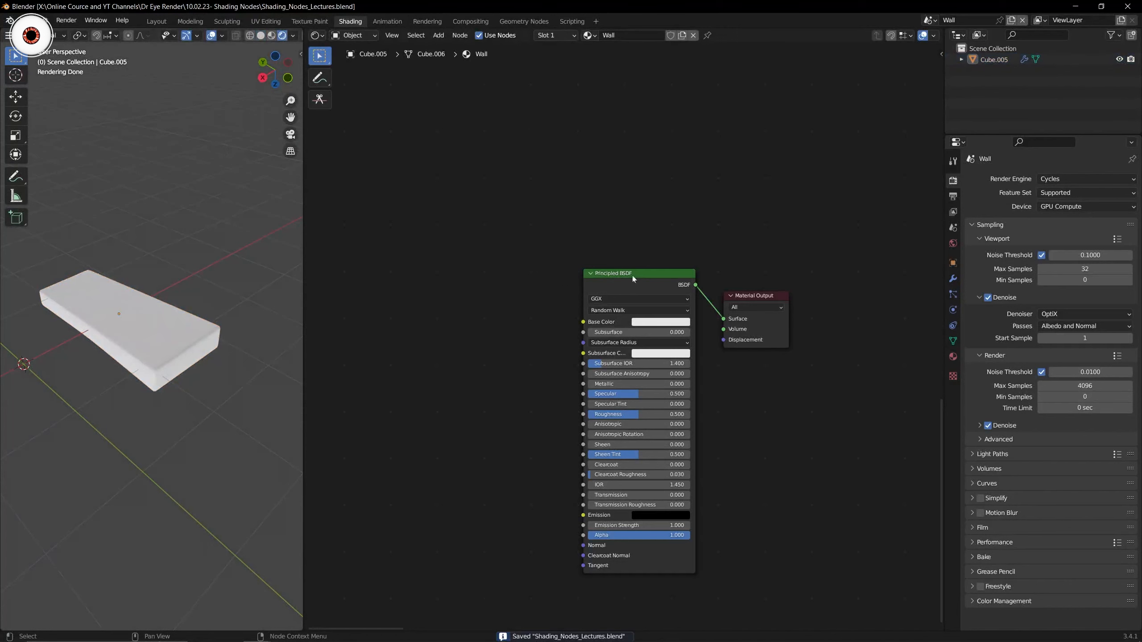
scroll(537, 217, "down", 2)
middle_click_drag(474, 258, 606, 259)
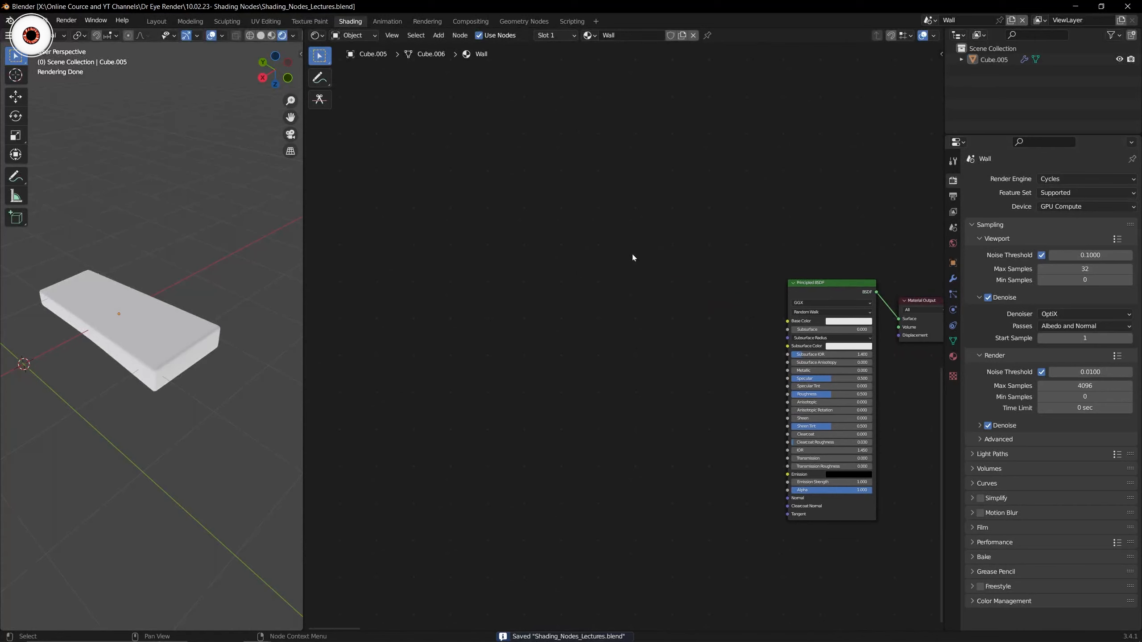
Try the Eevee render engine, return to Cycles, and save the file.
left_click(1065, 180)
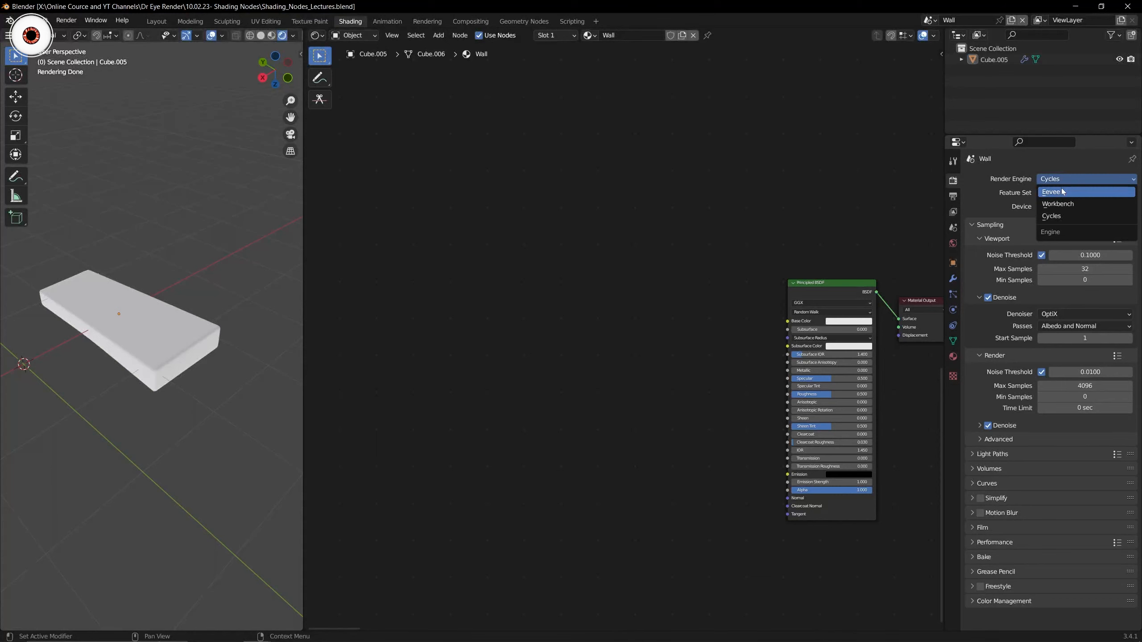
left_click(1063, 192)
left_click(1068, 180)
left_click(1066, 216)
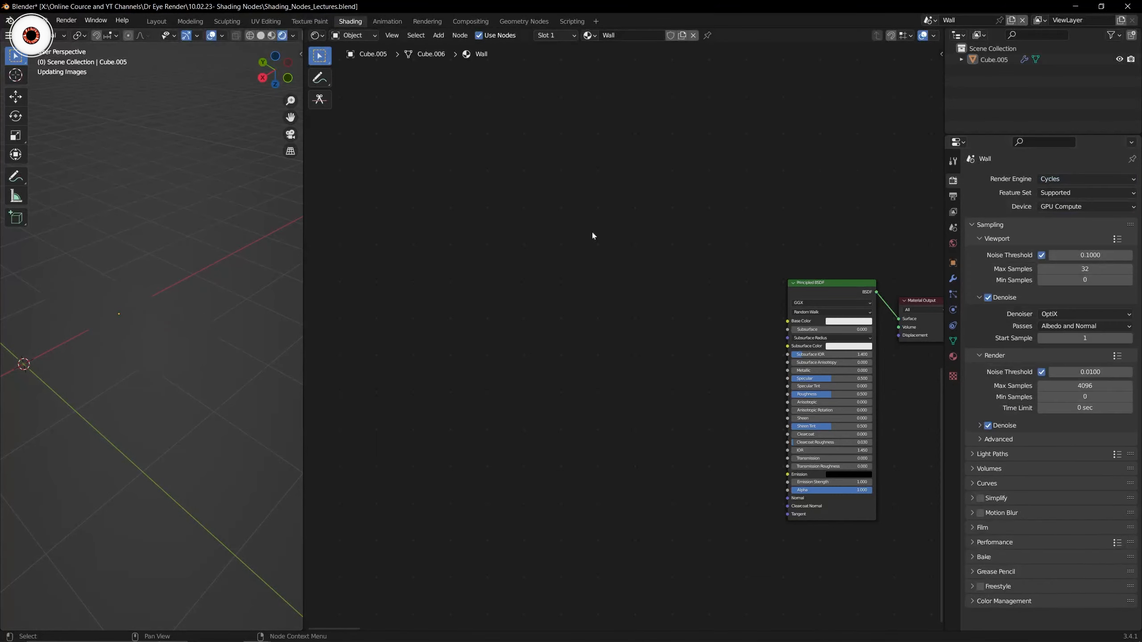
key("ctrl+s")
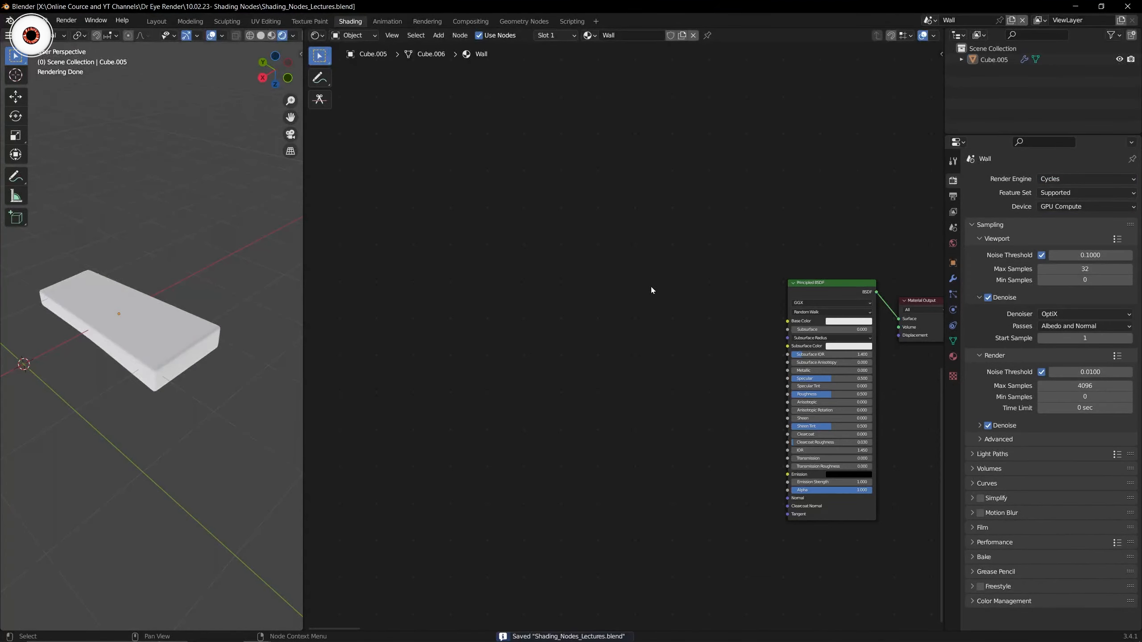
Add a Texture Coordinate node well ahead of the Principled BSDF, leaving space between them for further nodes.
middle_click_drag(652, 286, 593, 276)
key("shift+a")
left_click(497, 289)
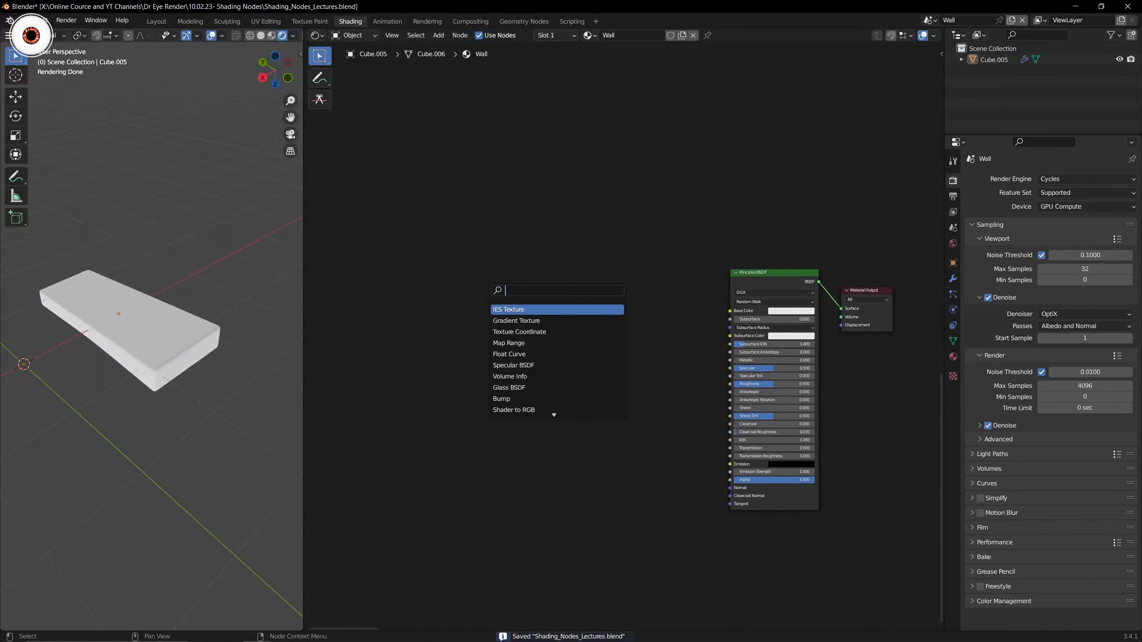
type("coor")
key("Return")
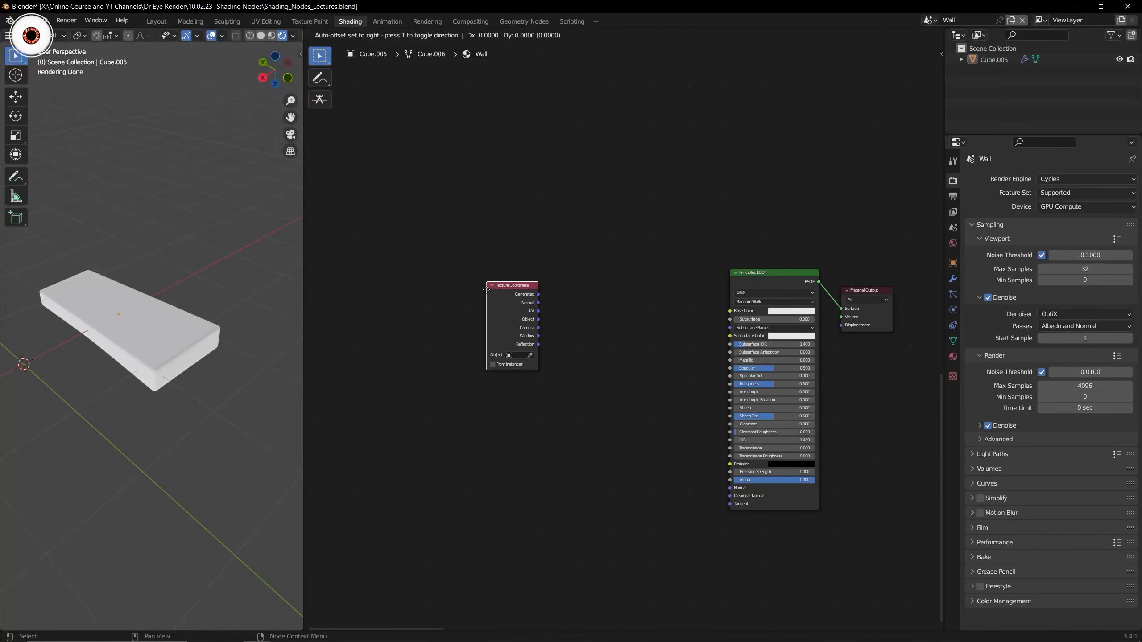
left_click(408, 296)
scroll(467, 270, "down", 2)
middle_click_drag(471, 268, 569, 255)
key("g")
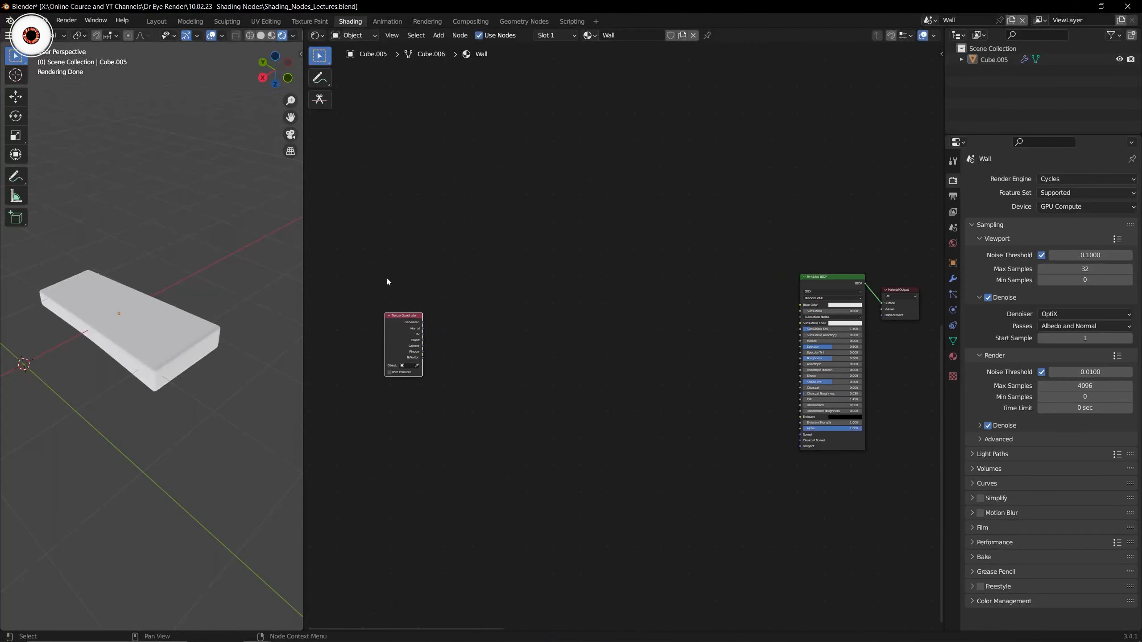
Switch to the other Blender window to examine the finished Wood node tree, and return to the lecture file.
mouse_move(256, 635)
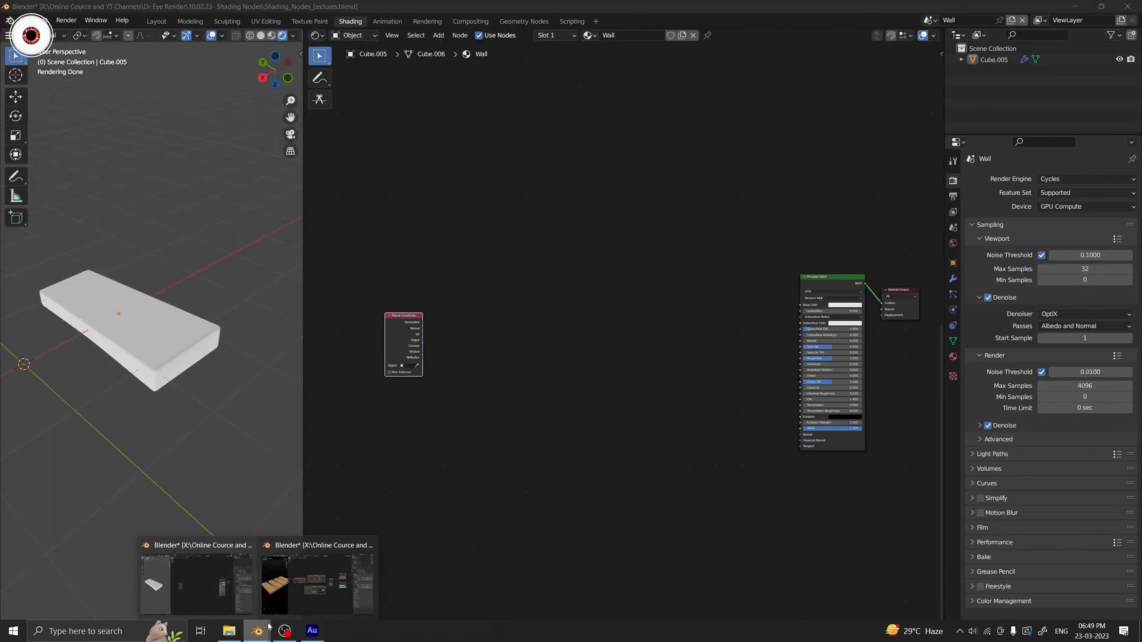
left_click(322, 580)
scroll(408, 468, "down", 5)
left_click_drag(390, 217, 784, 415)
mouse_move(257, 636)
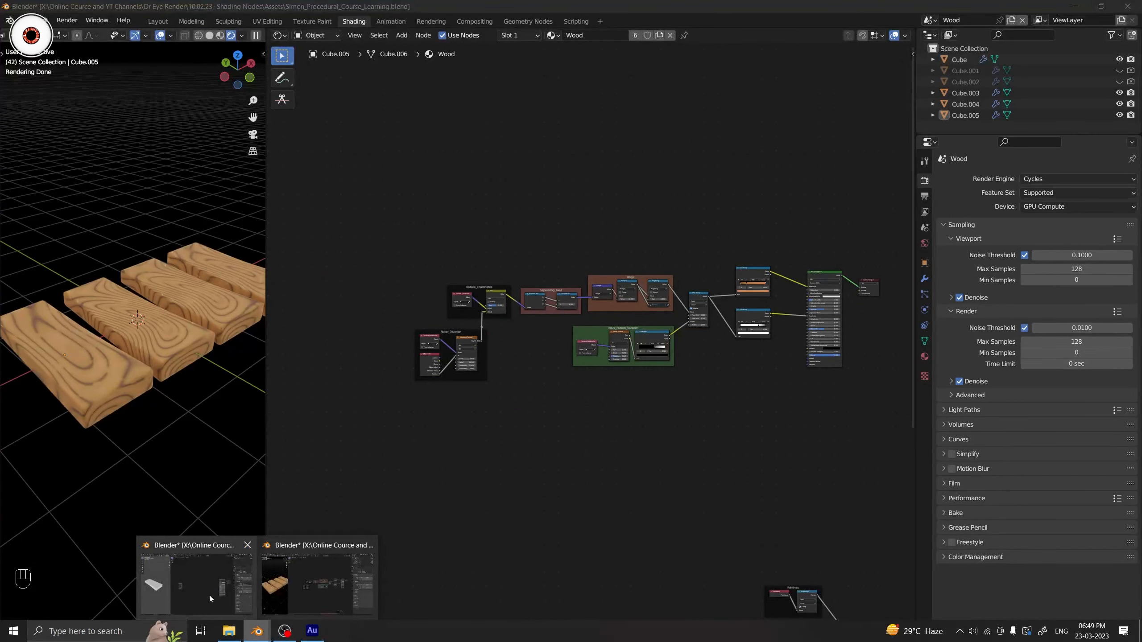
left_click(209, 595)
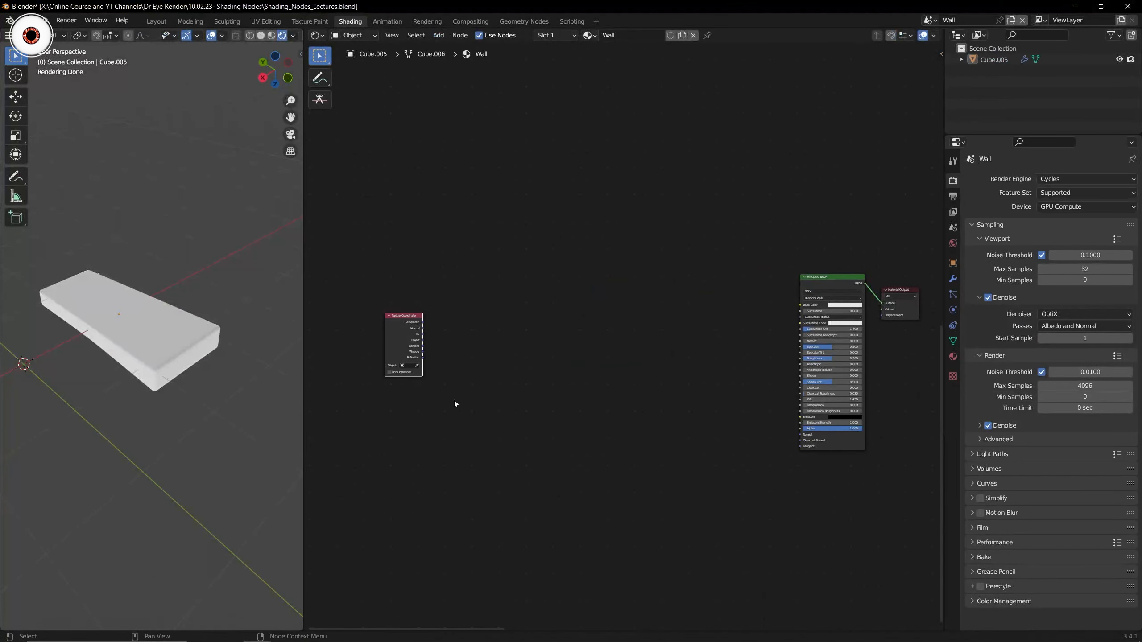
Move the Texture Coordinate node farther away from the Principled BSDF to make more room for the node chain.
key("g")
left_click(443, 382)
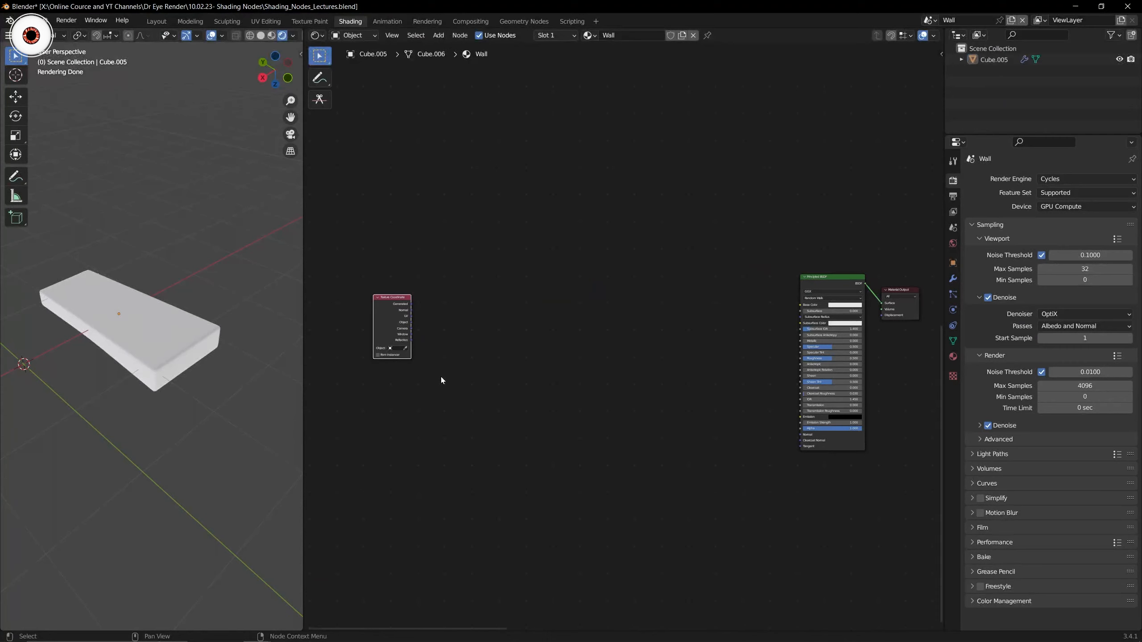
left_click_drag(420, 307, 735, 299)
left_click_drag(423, 224, 767, 461)
left_click_drag(389, 301, 368, 307)
scroll(367, 307, "up", 3)
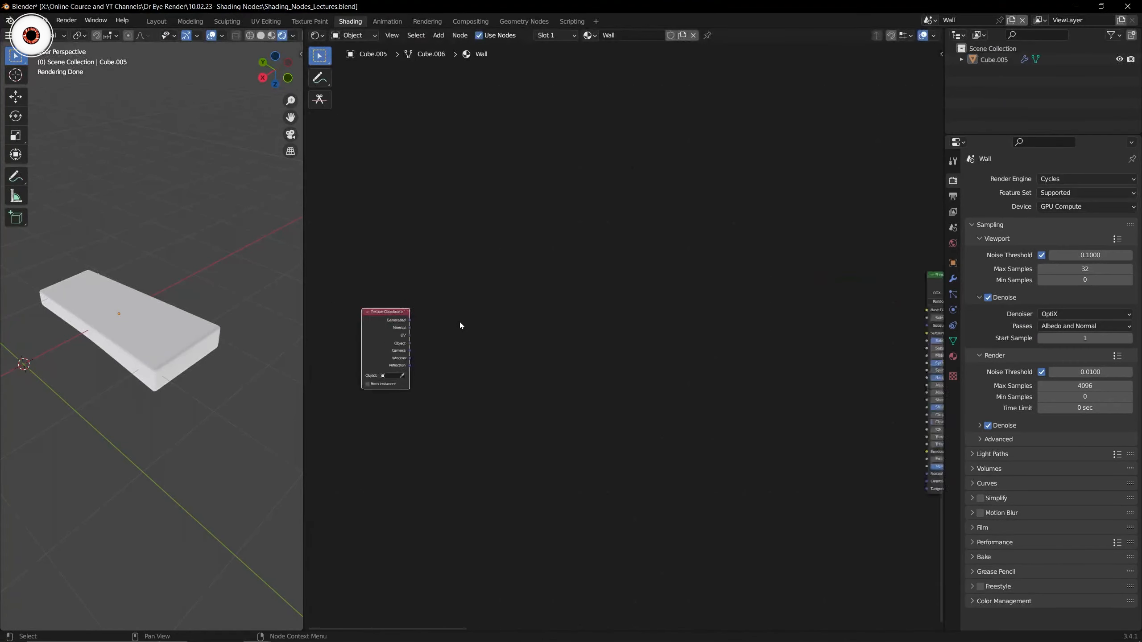
scroll(495, 323, "up", 3)
middle_click_drag(459, 323, 572, 326)
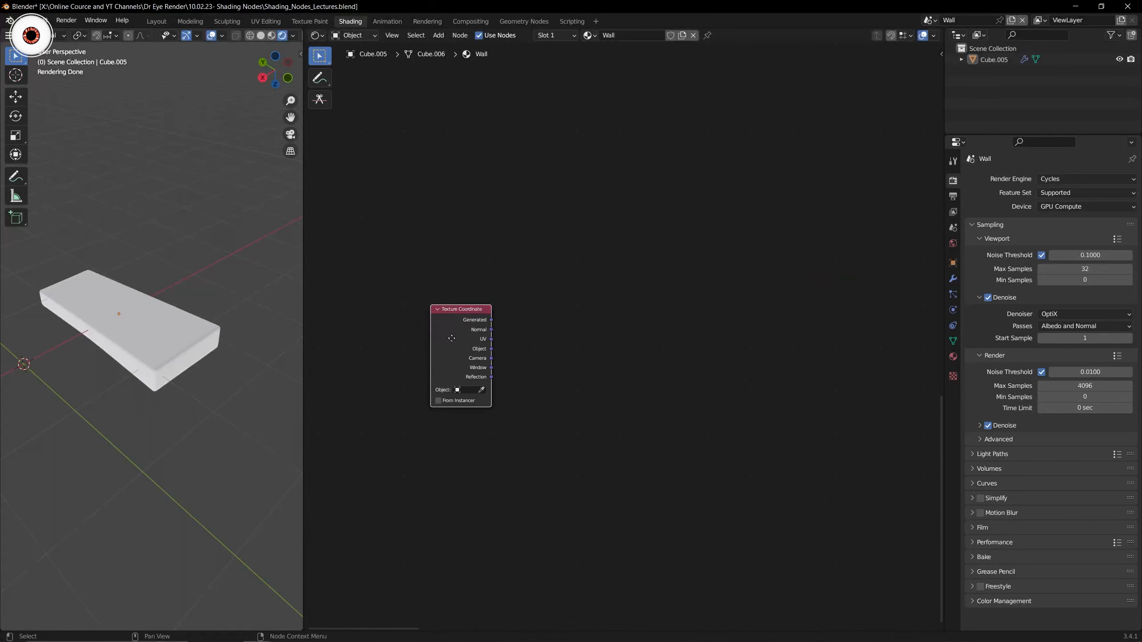
left_click_drag(449, 334, 427, 337)
middle_click_drag(589, 300, 556, 309)
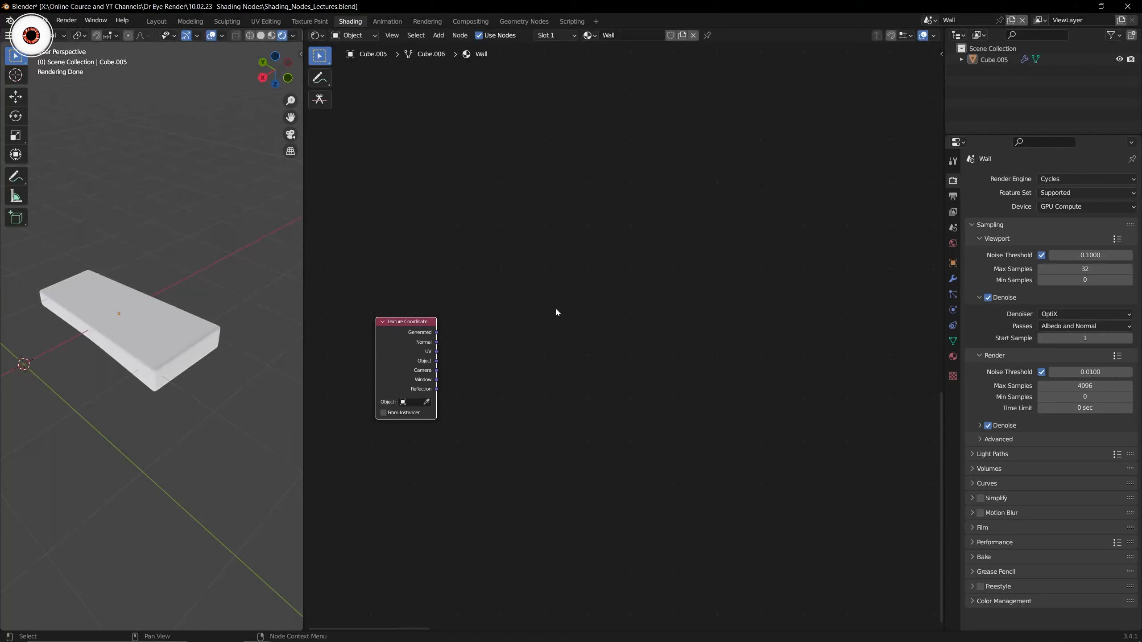
Add a Separate XYZ node directly after the Texture Coordinate node.
key("shift+a")
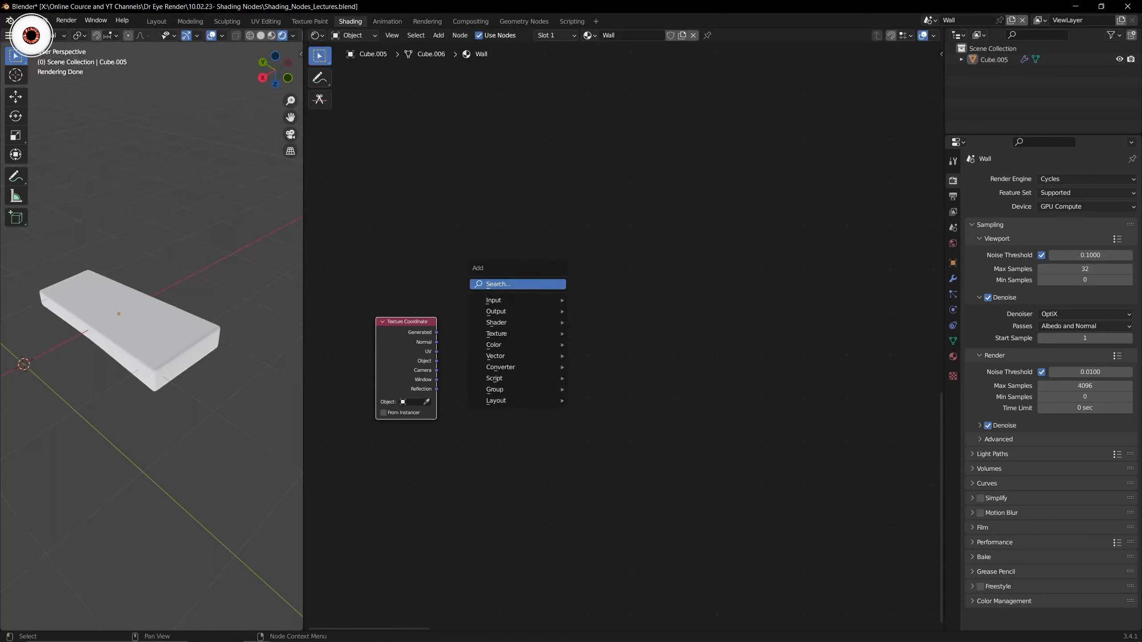
type("sep")
key("Return")
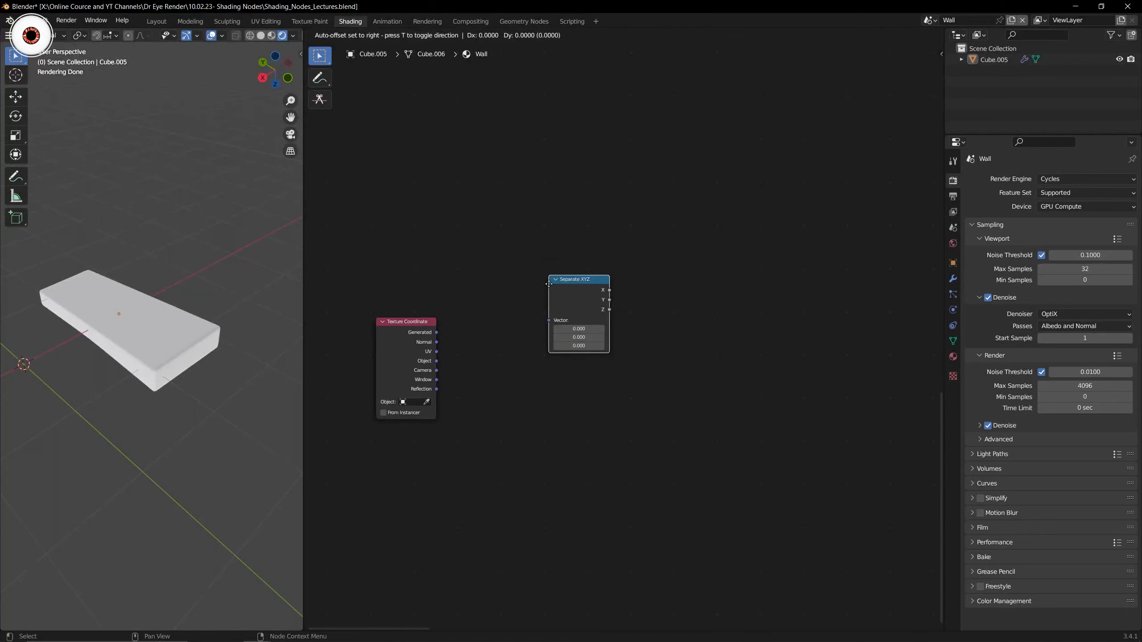
left_click(504, 302)
Preview the Texture Coordinate node's Generated, Normal, UV and Object outputs in turn on the plank.
left_click(405, 345, "ctrl+shift")
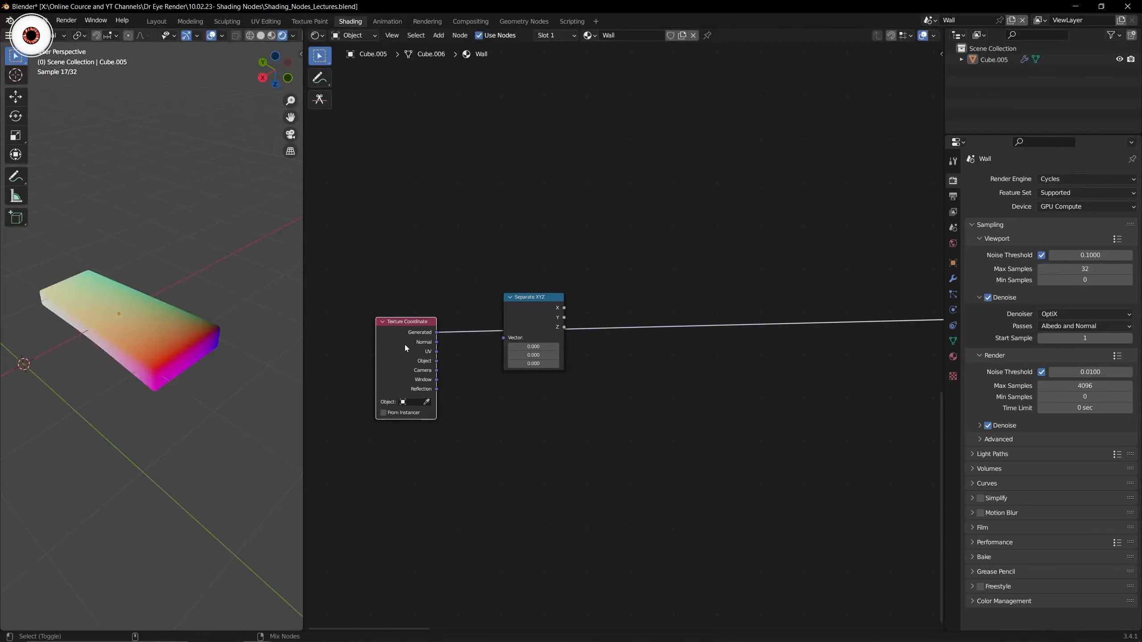
left_click(405, 345, "ctrl+shift")
left_click(405, 344, "ctrl+shift")
left_click(405, 344, "ctrl+shift")
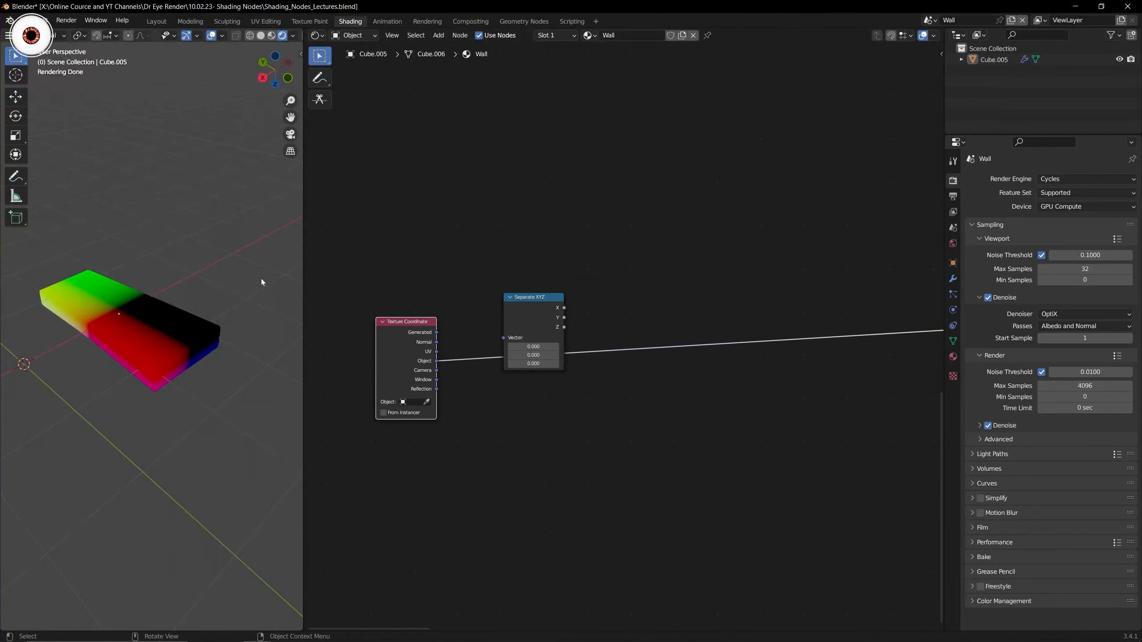
Turn on the Screencast Keys display from the 3D viewport's sidebar, and hide the sidebar again.
key("n")
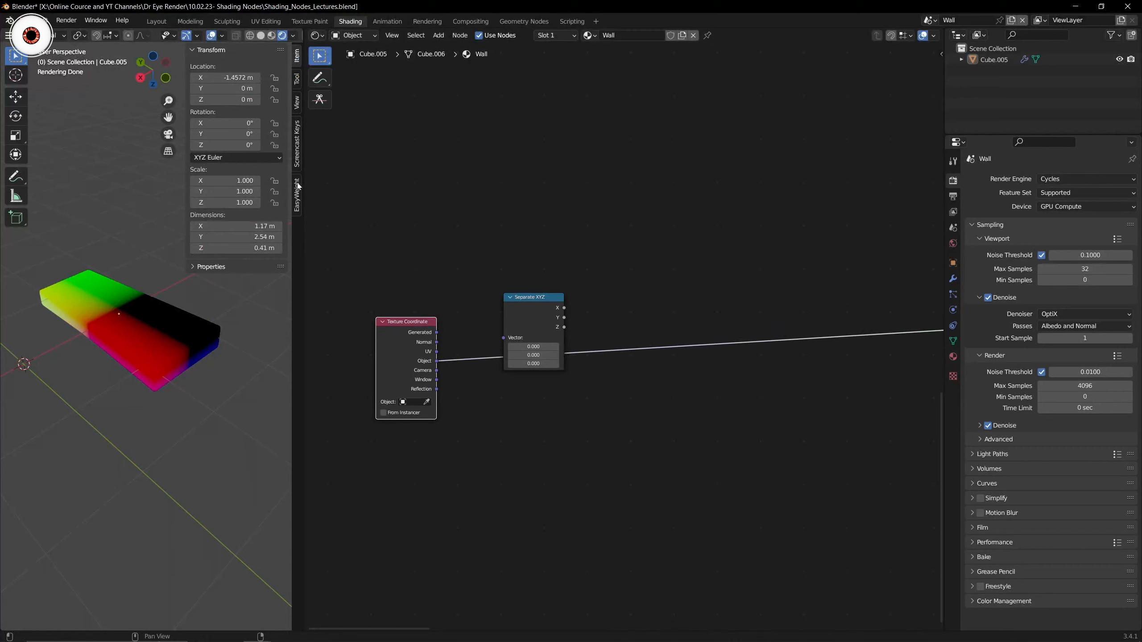
left_click(297, 167)
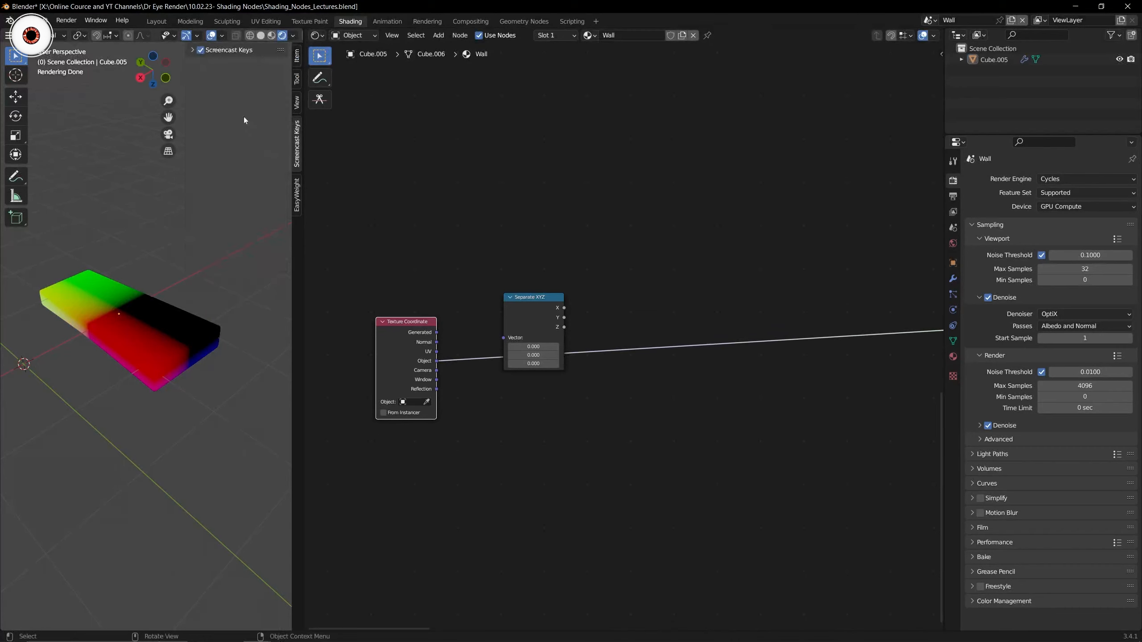
left_click(203, 53)
key("n")
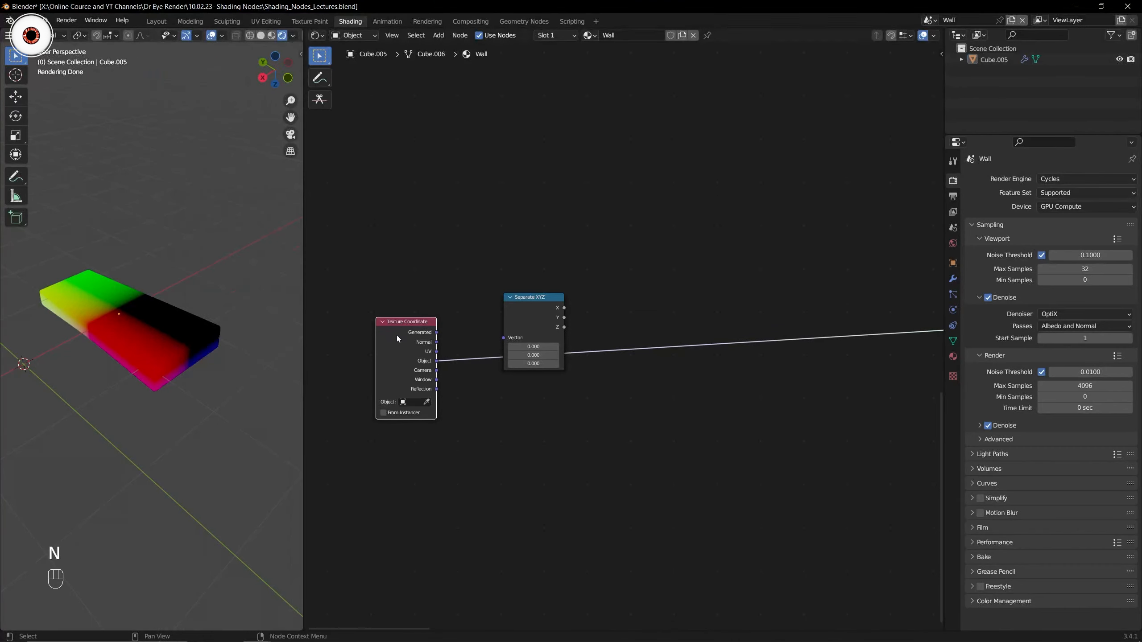
Repeat the preview of the Texture Coordinate outputs, going from Generated to Object.
left_click(405, 350, "ctrl+shift")
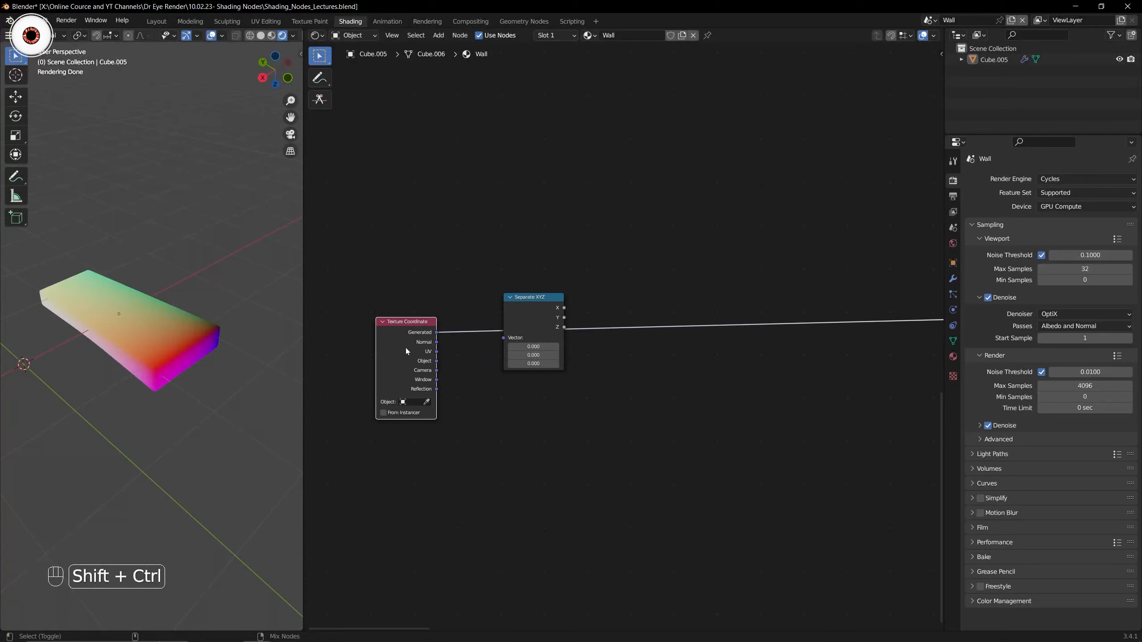
left_click(405, 348, "ctrl+shift")
left_click(405, 349, "ctrl+shift")
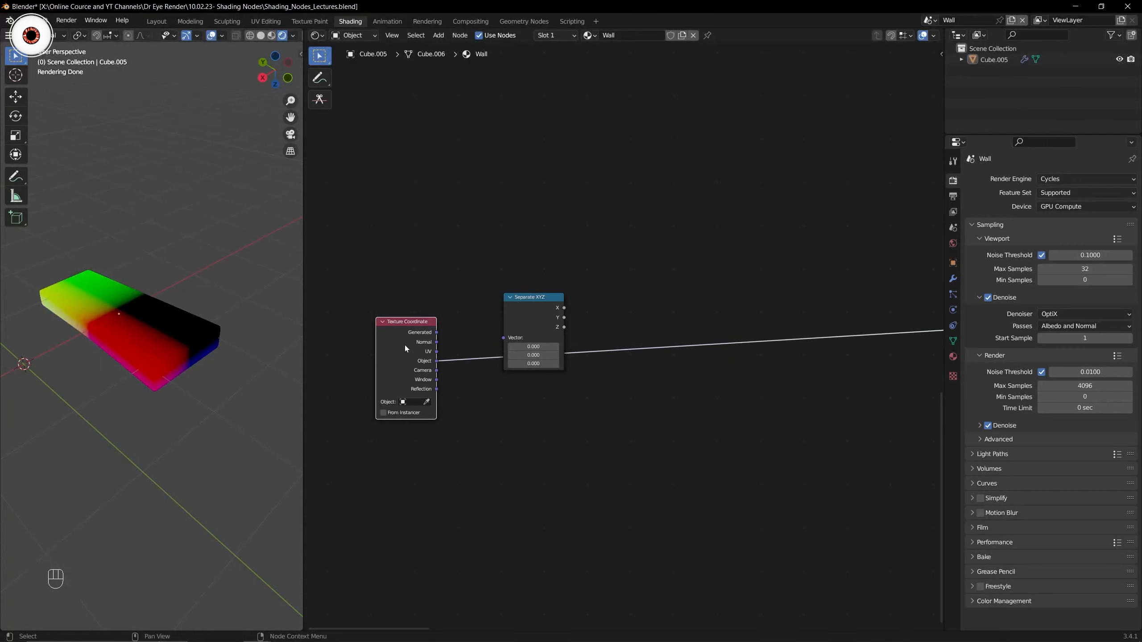
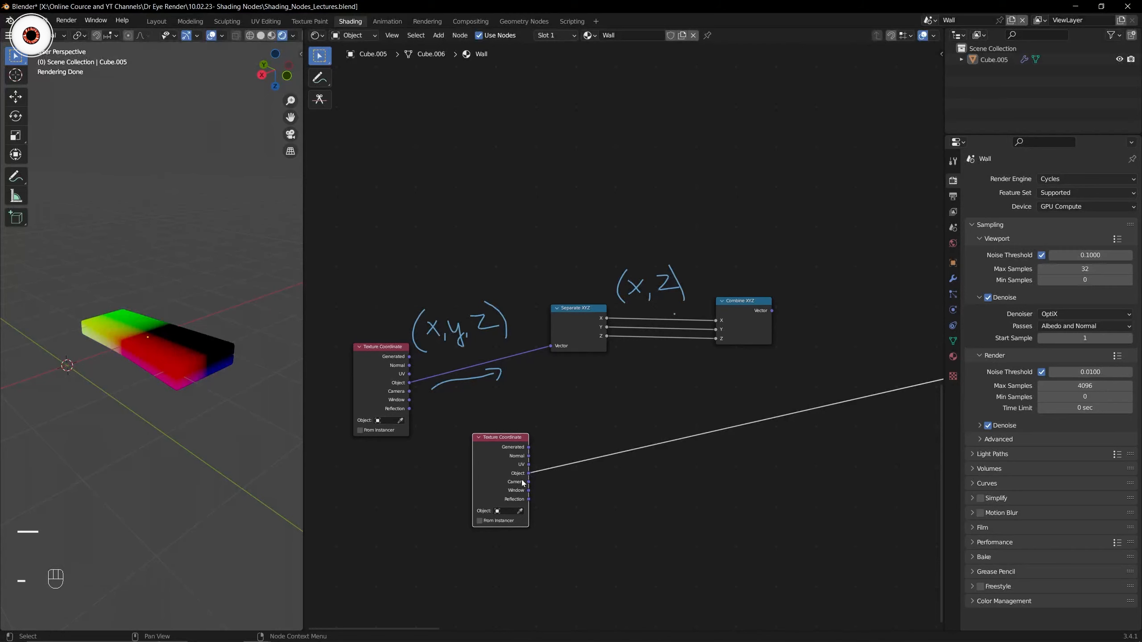
Preview the Combine XYZ node's vector output on the plank.
middle_click_drag(546, 448, 414, 493)
left_click(613, 370, "ctrl+shift")
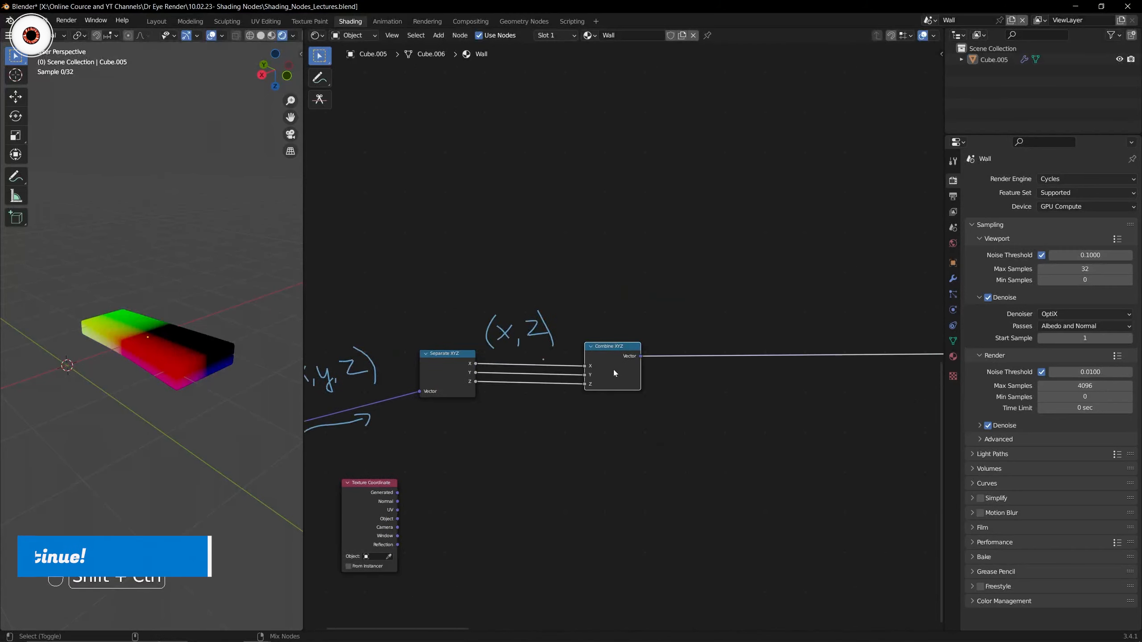
middle_click_drag(526, 375, 602, 361)
scroll(416, 331, "down", 3)
left_click_drag(348, 304, 663, 389)
left_click(617, 420)
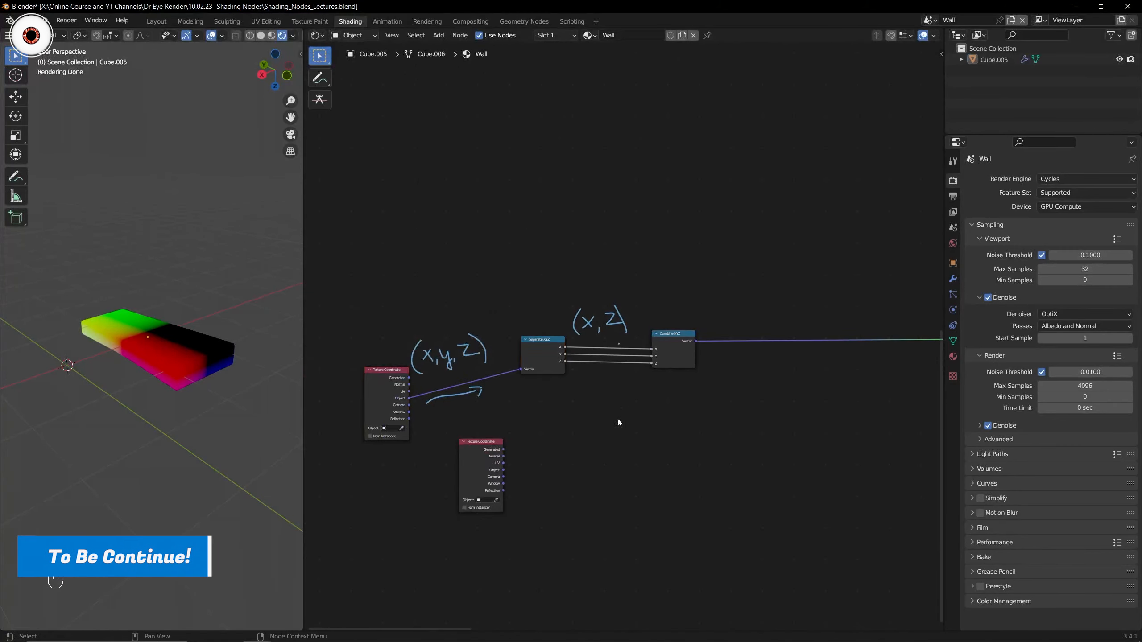
Examine how the Texture Coordinate, Separate XYZ and Combine XYZ nodes are linked, selecting the nodes to point them out.
scroll(615, 414, "up", 2)
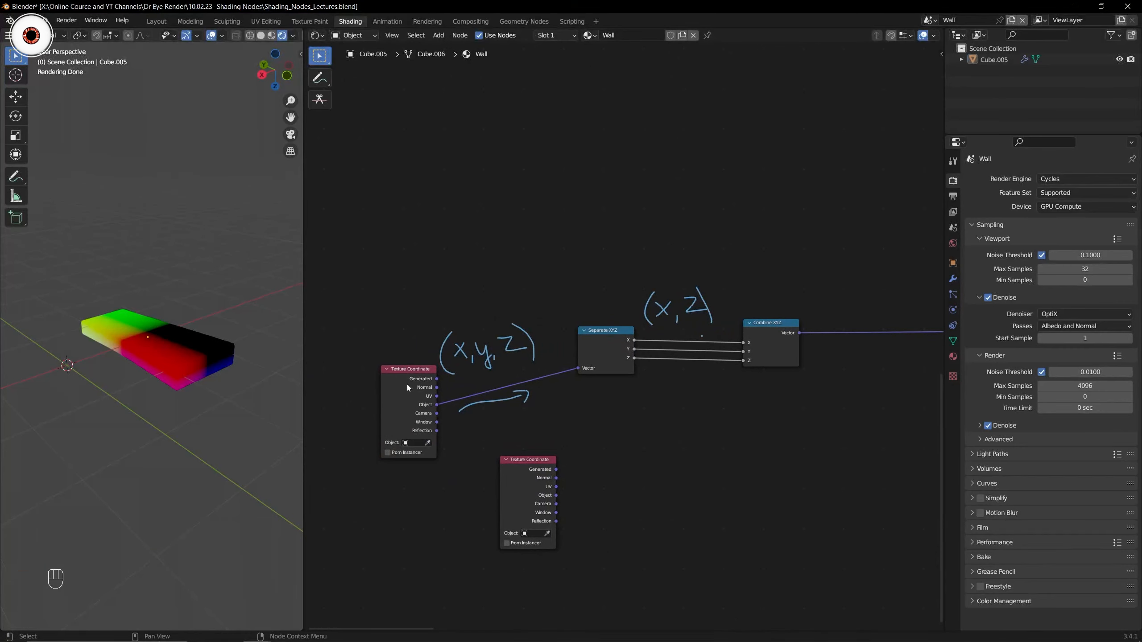
middle_click_drag(511, 391, 529, 384)
middle_click_drag(712, 359, 606, 369)
scroll(602, 366, "up", 4)
left_click_drag(450, 258, 762, 447)
scroll(762, 447, "down", 2)
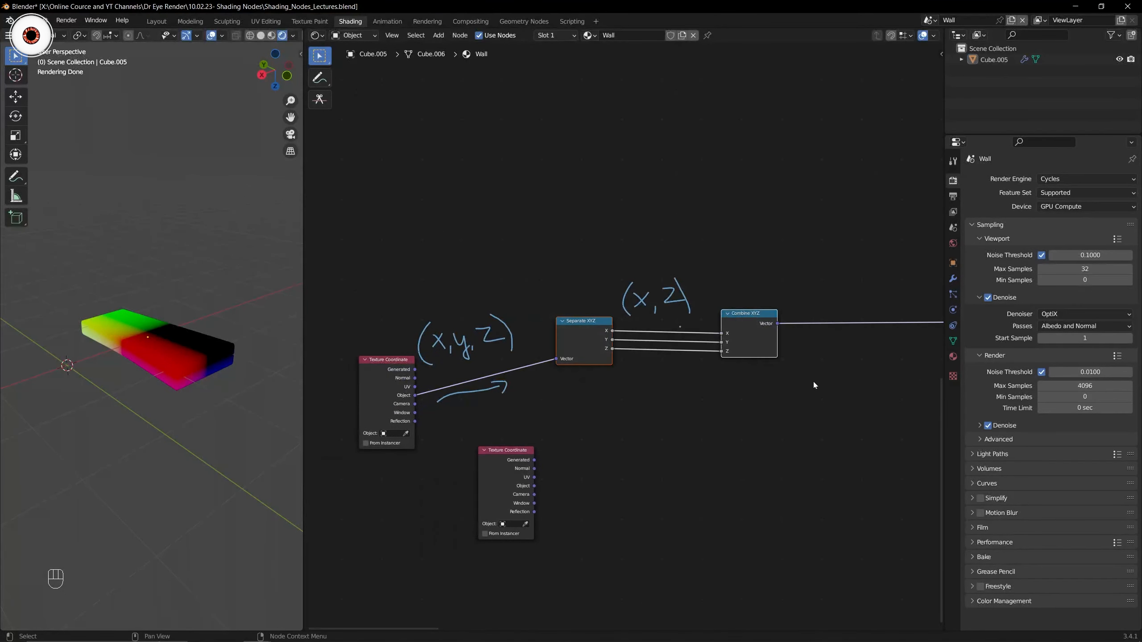
left_click_drag(548, 277, 778, 375)
left_click(582, 286)
right_click(505, 478)
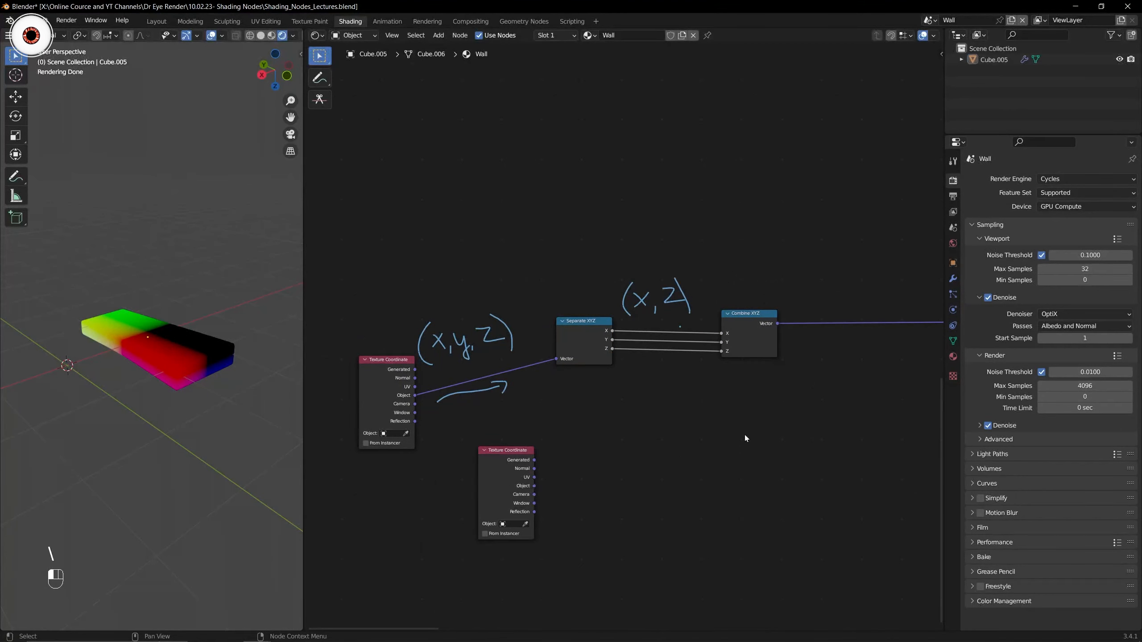
Delete the unlinked Texture Coordinate node and cut the Y link between Separate XYZ and Combine XYZ.
left_click(497, 478)
key("Delete")
middle_click_drag(559, 439, 452, 480)
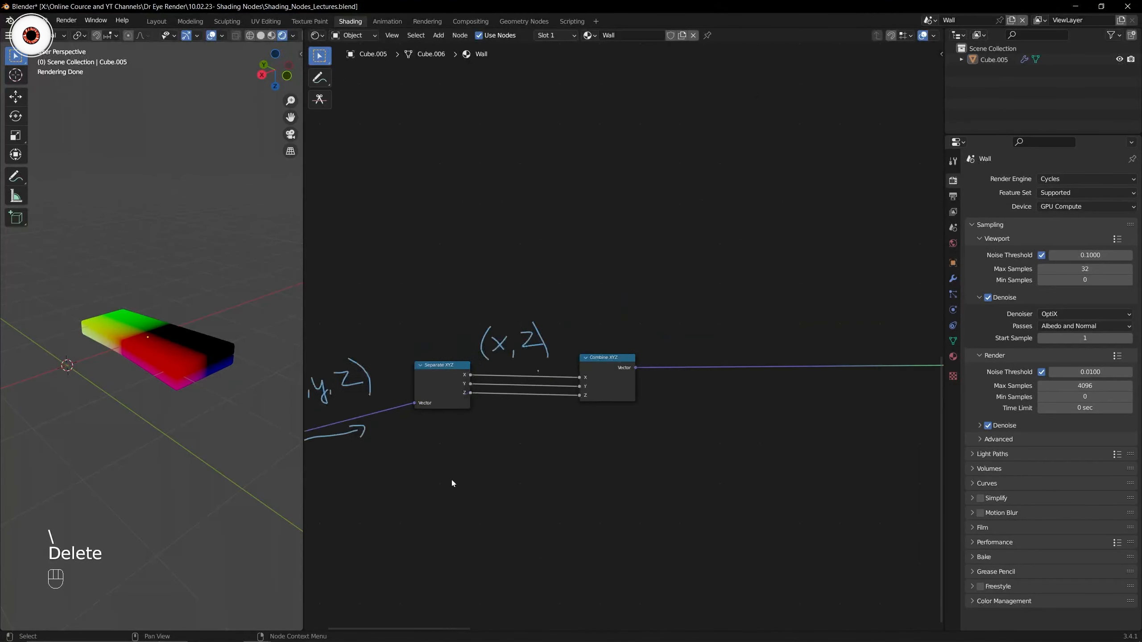
scroll(519, 434, "up", 4)
right_click_drag(518, 423, 518, 445, "ctrl")
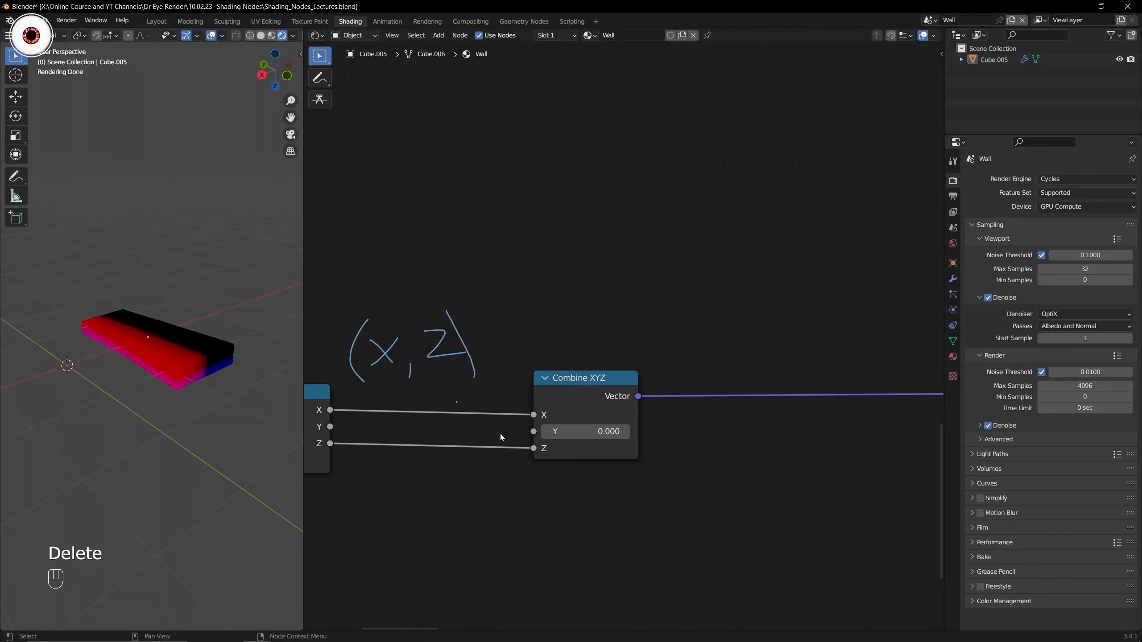
scroll(497, 431, "down", 1)
scroll(494, 430, "down", 1)
middle_click_drag(484, 447, 521, 446)
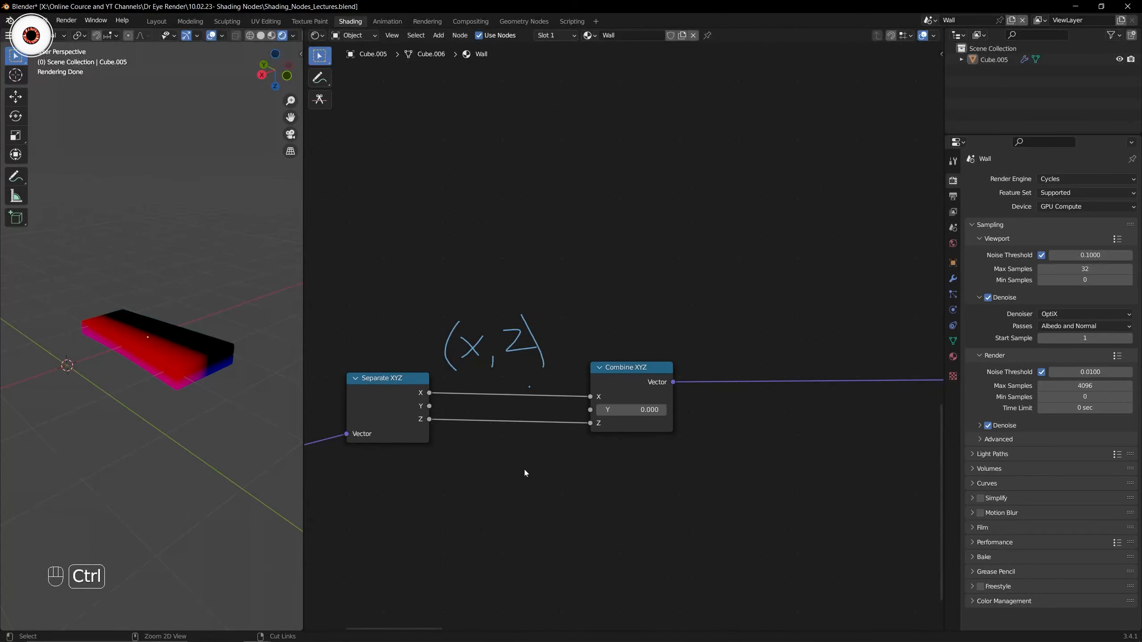
Cut the Combine XYZ node's output link and restore its preview on the plank.
mouse_move(522, 459)
right_mouse_down("ctrl")
mouse_move(484, 528)
mouse_move(464, 525)
right_mouse_up("ctrl")
right_click_drag(635, 530, 698, 490, "ctrl")
mouse_move(774, 338)
right_mouse_down("ctrl")
mouse_move(785, 360)
mouse_move(831, 356)
mouse_move(795, 374)
right_mouse_up("ctrl")
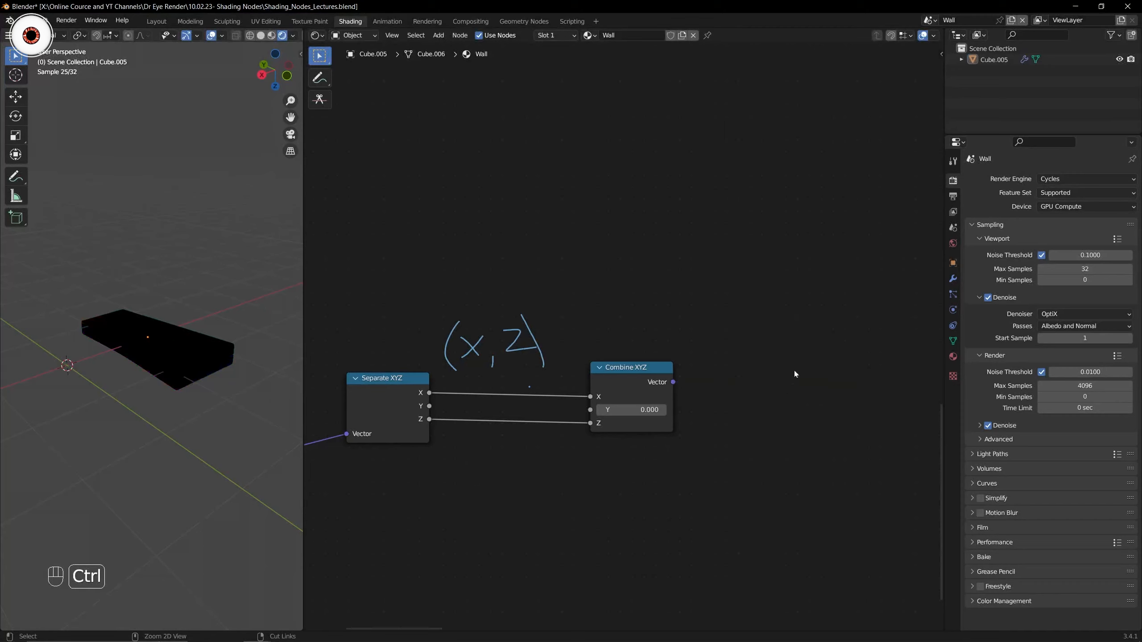
left_click(634, 380, "ctrl+shift")
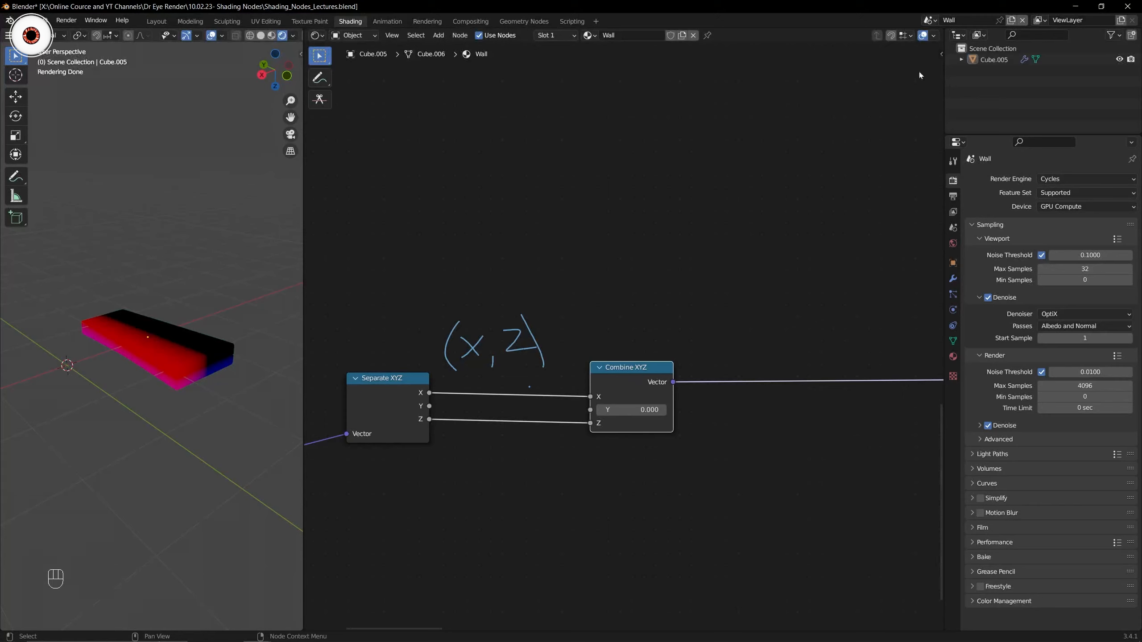
Erase the handwritten coordinate annotations above the nodes and save the file.
left_click(321, 82)
scroll(521, 270, "down", 5)
mouse_move(321, 80)
left_mouse_down()
mouse_move(378, 124)
mouse_move(390, 149)
left_mouse_up()
middle_click_drag(464, 260, 569, 257, "shift")
mouse_move(629, 311)
left_mouse_down()
mouse_move(596, 337)
mouse_move(478, 384)
left_mouse_up()
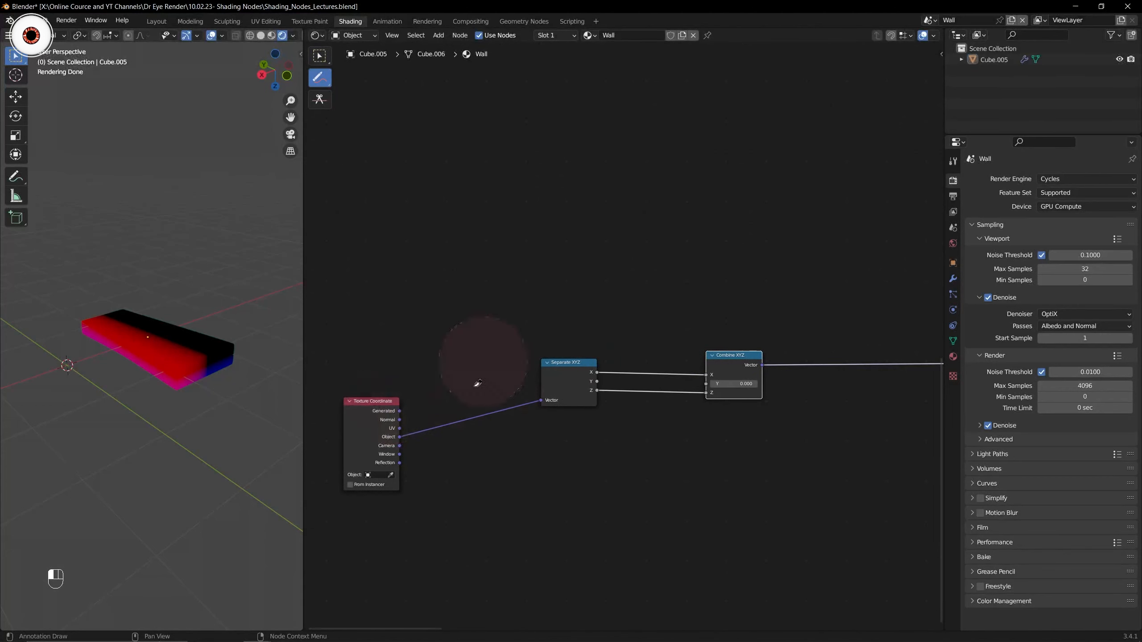
key("ctrl+s")
Bring the Separate XYZ and Combine XYZ nodes closer together and join them in a frame.
left_click_drag(427, 156, 769, 446)
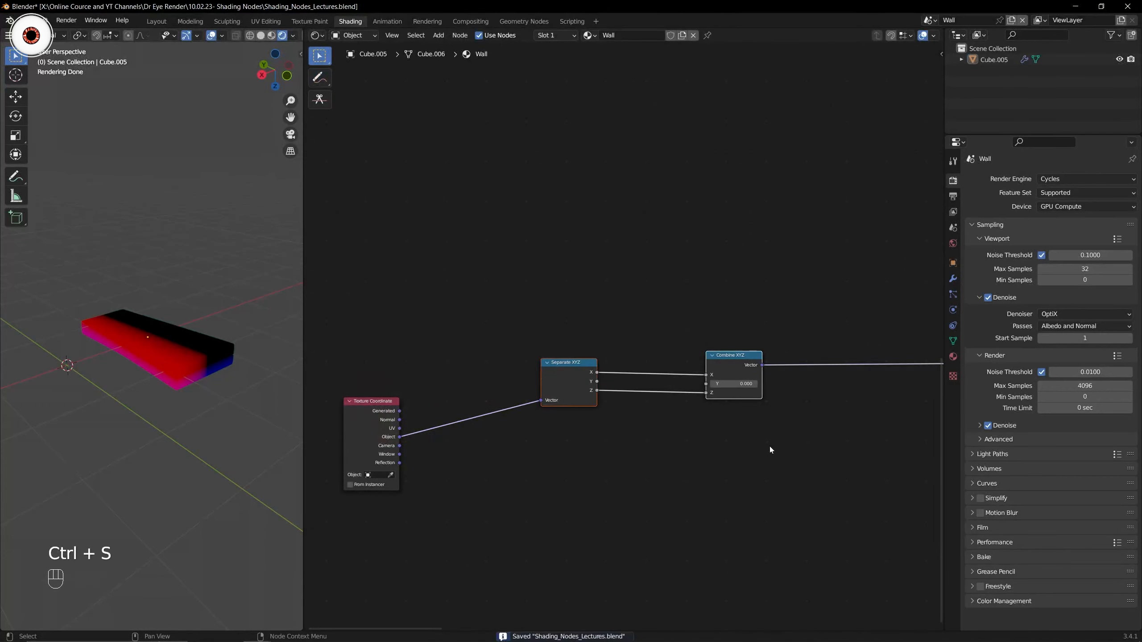
key("s")
left_click(679, 440)
middle_click_drag(678, 438, 595, 436)
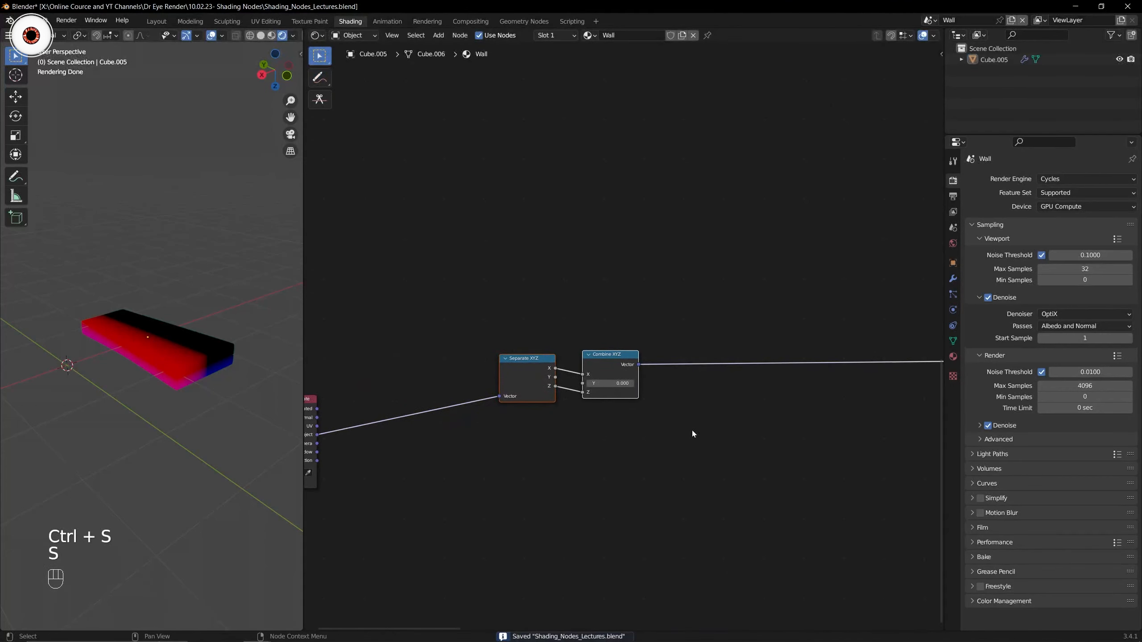
key("ctrl+j")
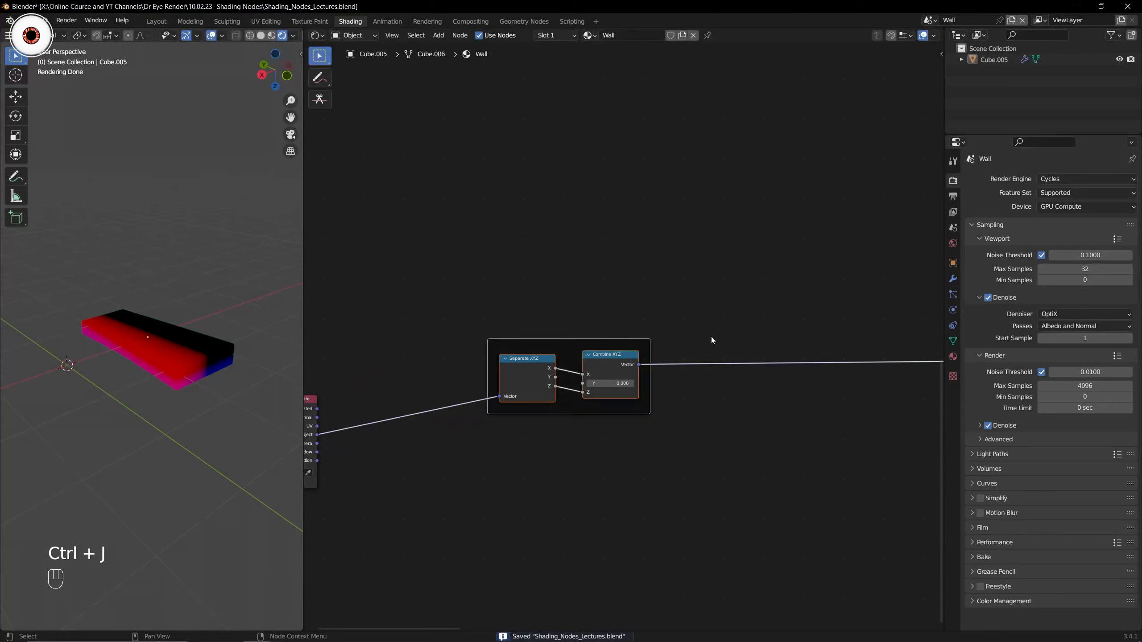
Save the file and move the Separate XYZ and Combine XYZ frame closer to the Texture Coordinate node.
left_click_drag(447, 276, 692, 471)
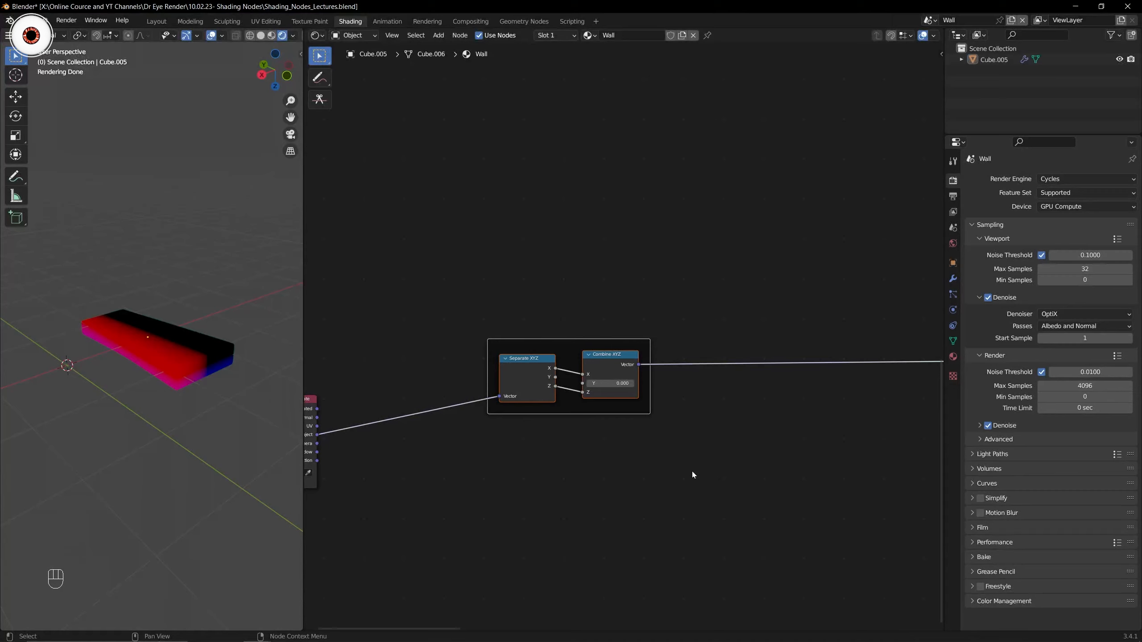
middle_click_drag(651, 458, 619, 466, "shift")
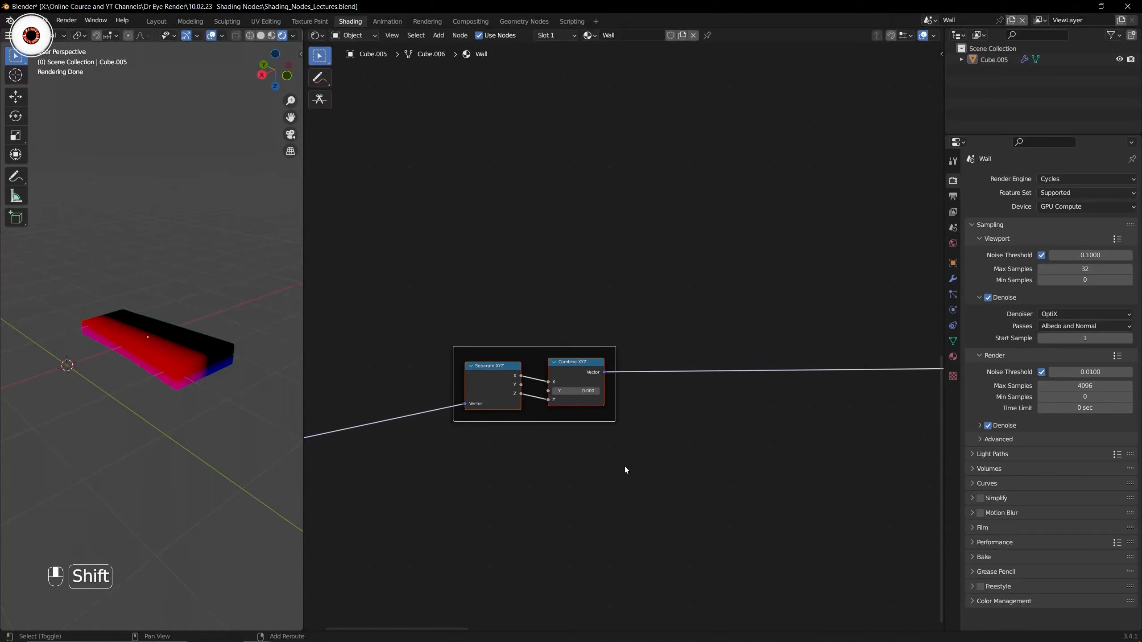
left_click_drag(405, 289, 640, 482)
middle_click_drag(670, 361, 574, 354, "shift")
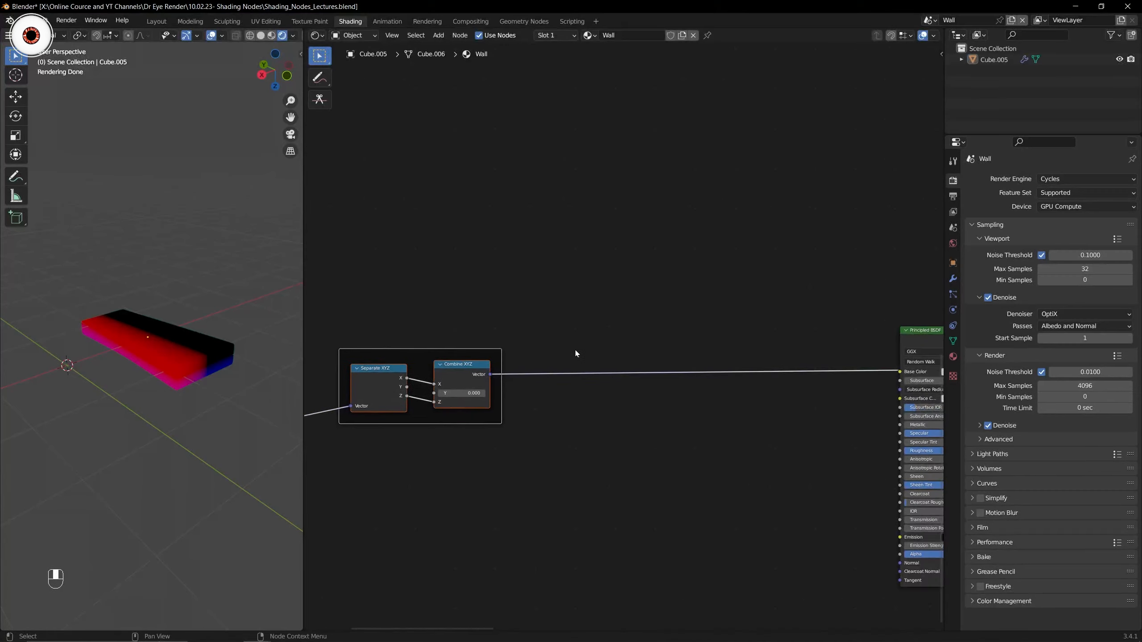
key("ctrl+s")
scroll(633, 366, "down", 2)
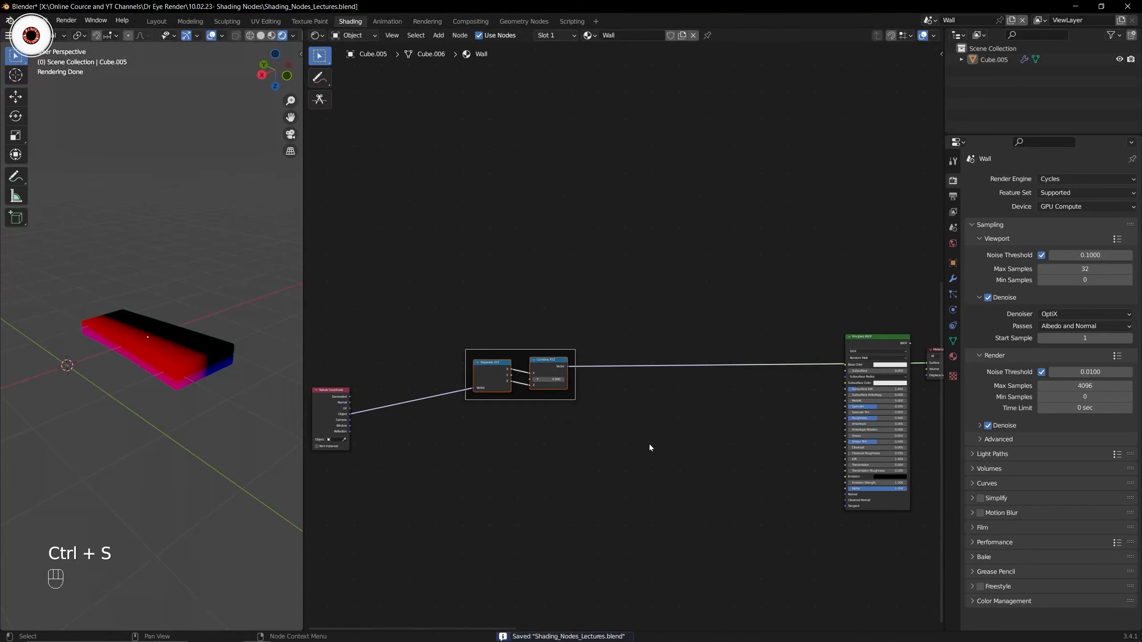
key("g")
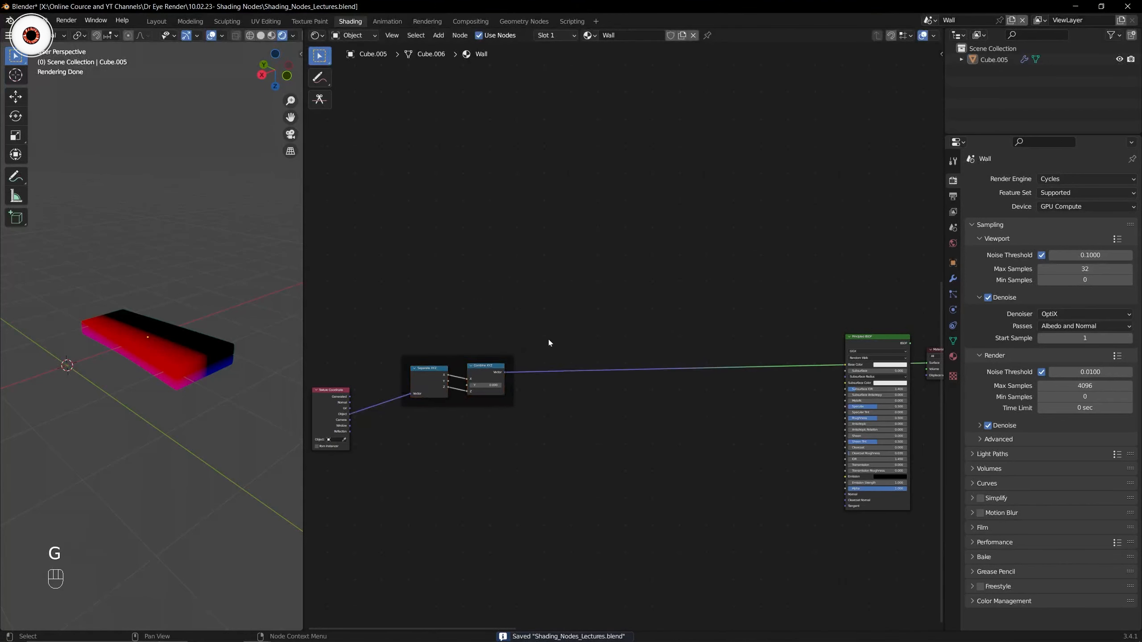
left_click(549, 342)
Add a Math node above the link running from Combine XYZ to the Principled BSDF.
key("shift+a")
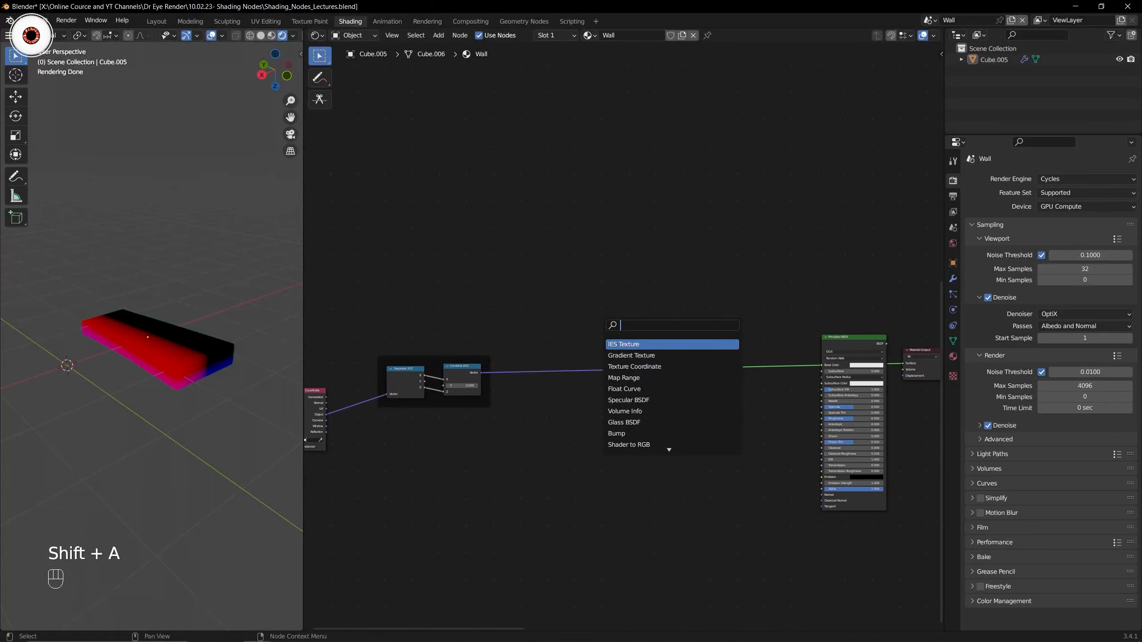
type("math")
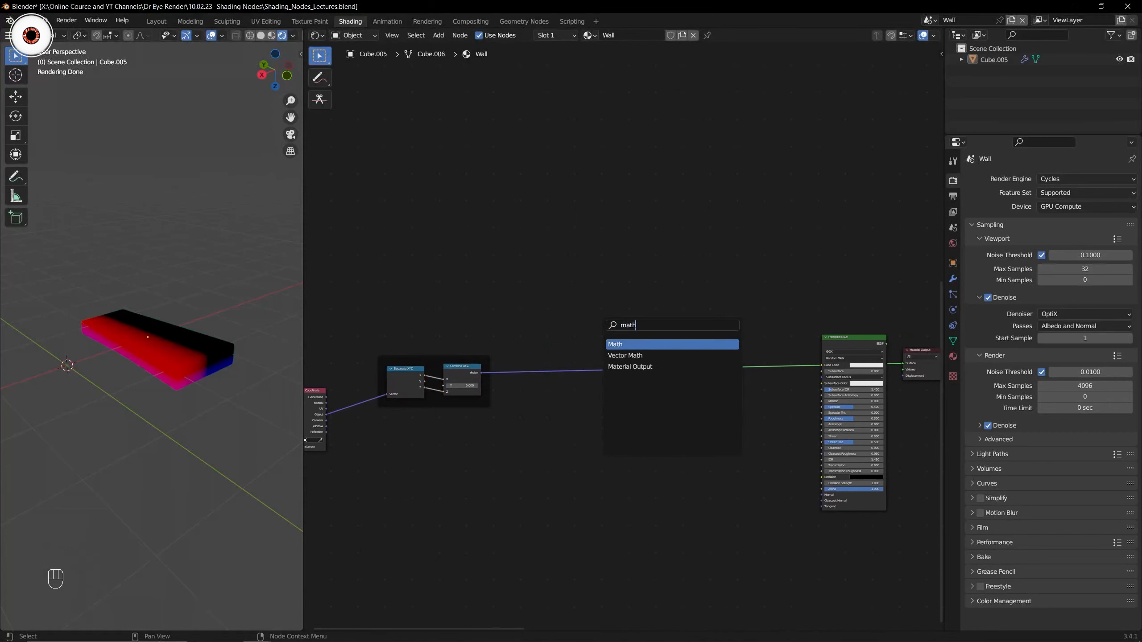
key("Return")
left_click(585, 323)
scroll(585, 323, "up", 2)
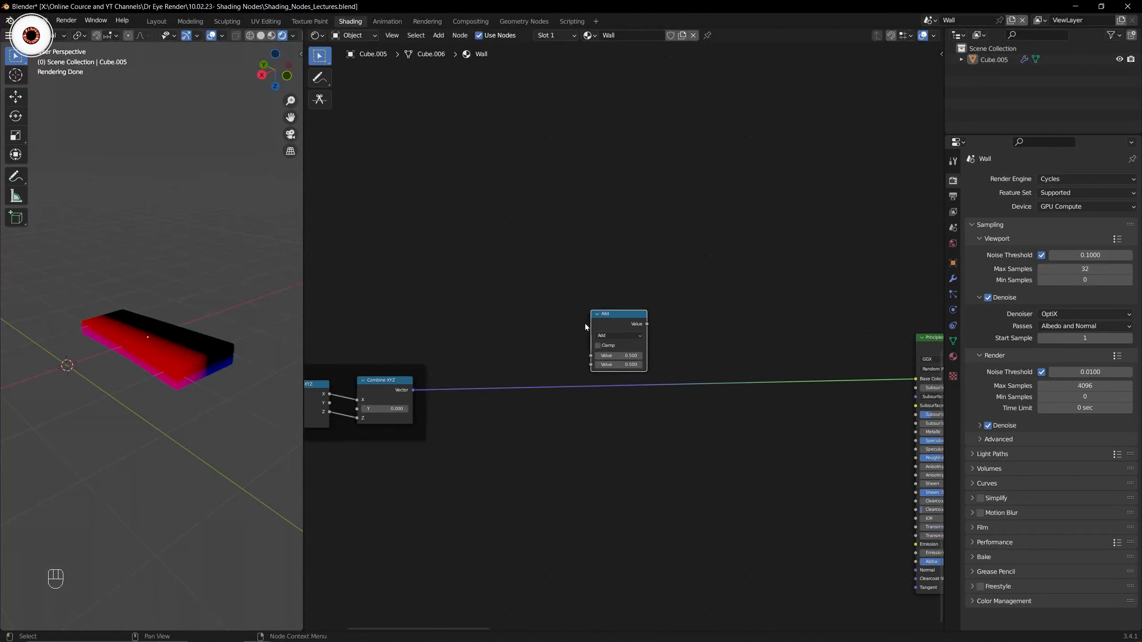
Add a Vector Math node before the Math node and set its operation to Length.
key("shift+a")
left_click(484, 332)
type("math")
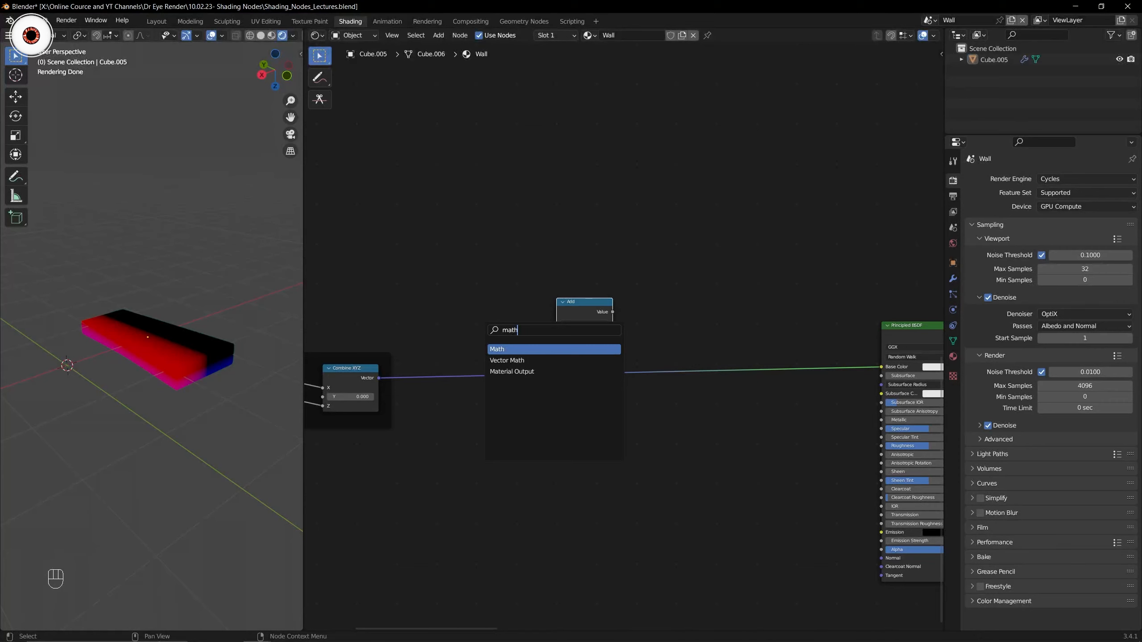
key("Down")
key("Return")
left_click(446, 245)
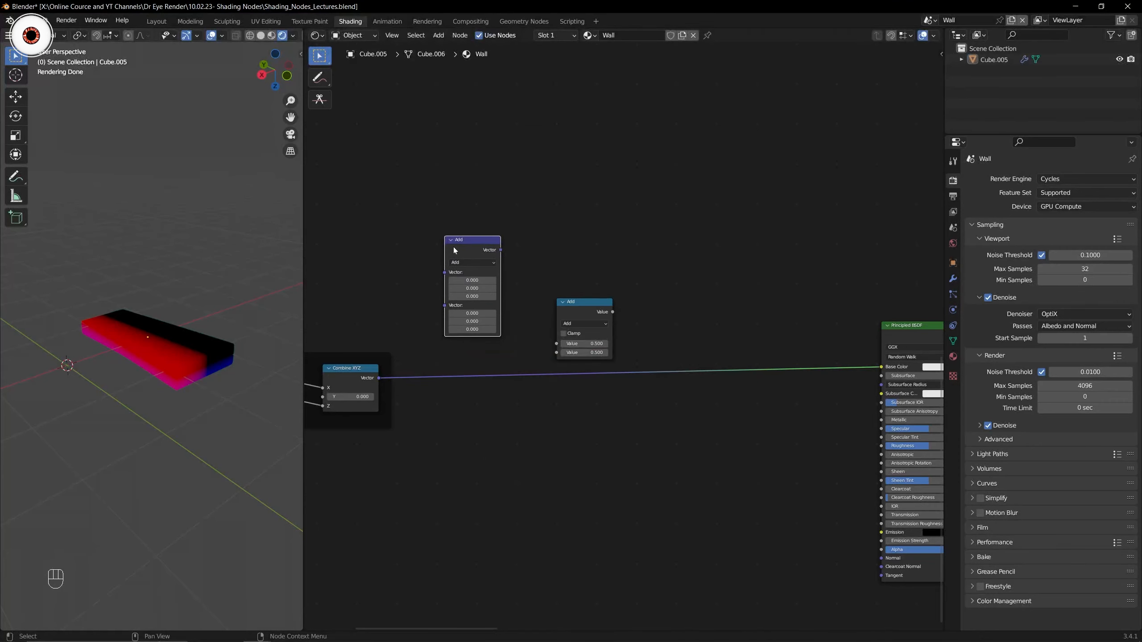
scroll(625, 337, "up", 3)
left_click(412, 218)
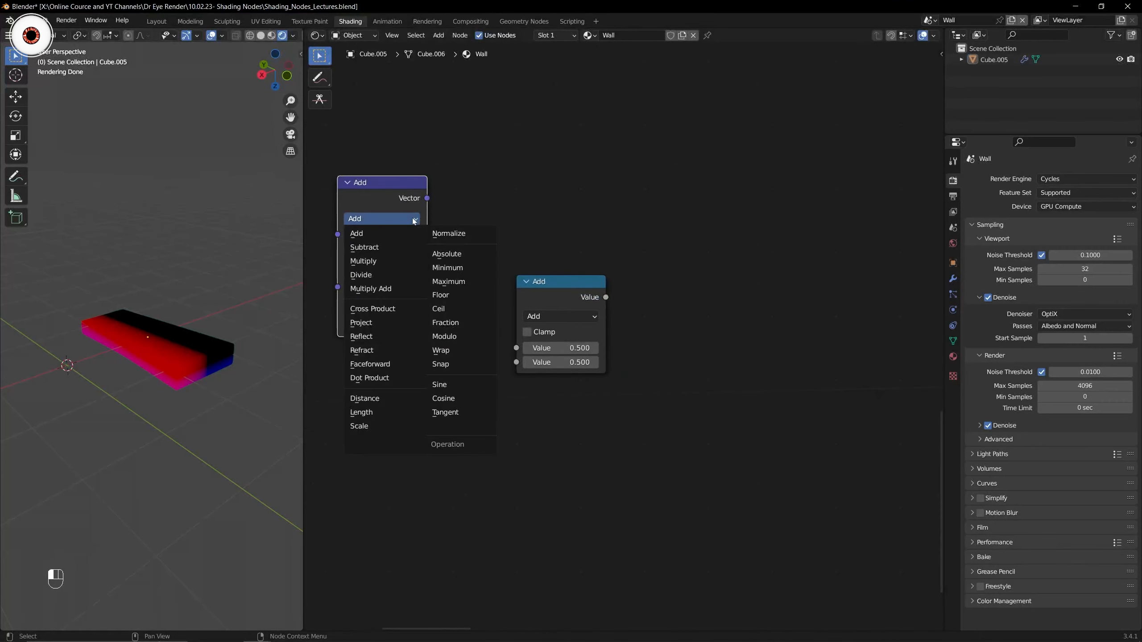
left_click(364, 412)
Set the Math node to Multiply and duplicate it as a second Math node set to Ping-Pong.
left_click(568, 317)
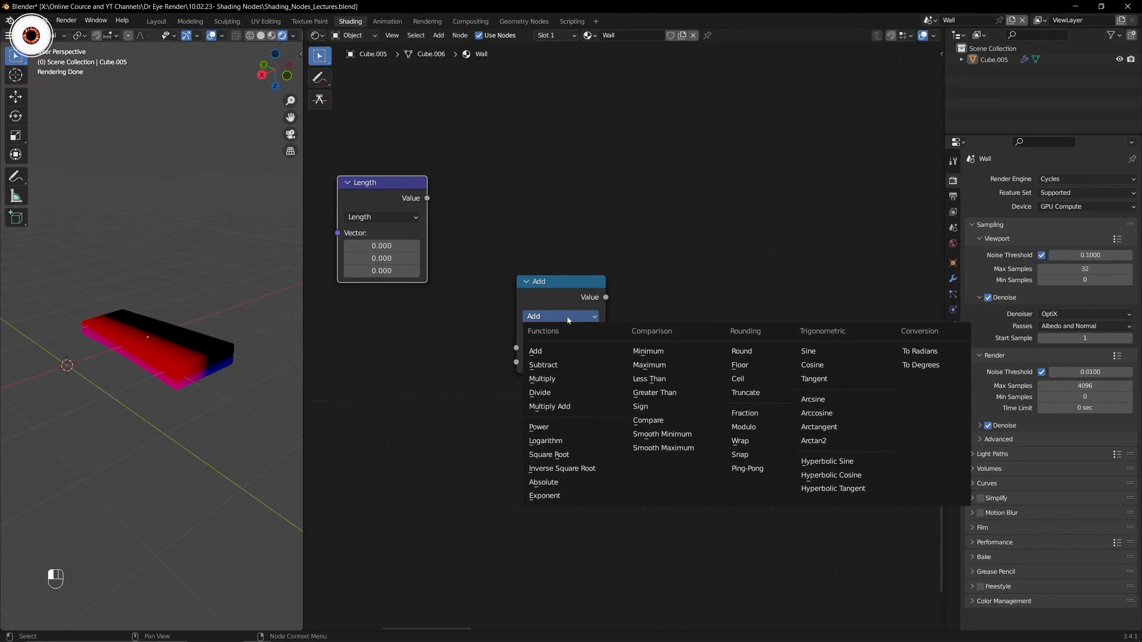
left_click(562, 376)
key("shift+d")
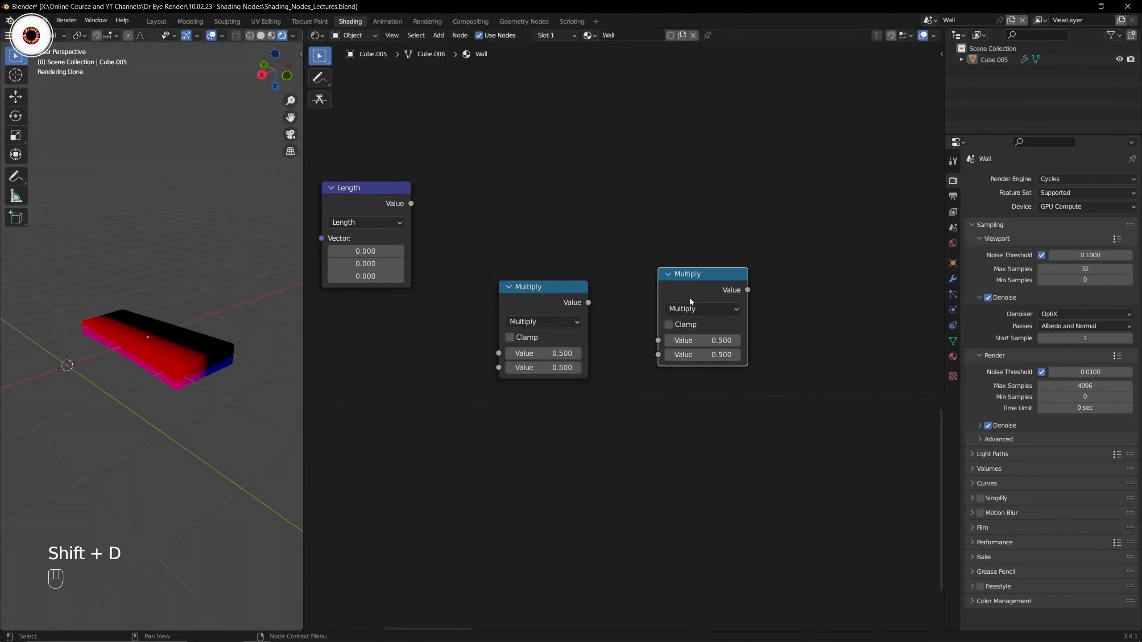
left_click(689, 298)
left_click(714, 310)
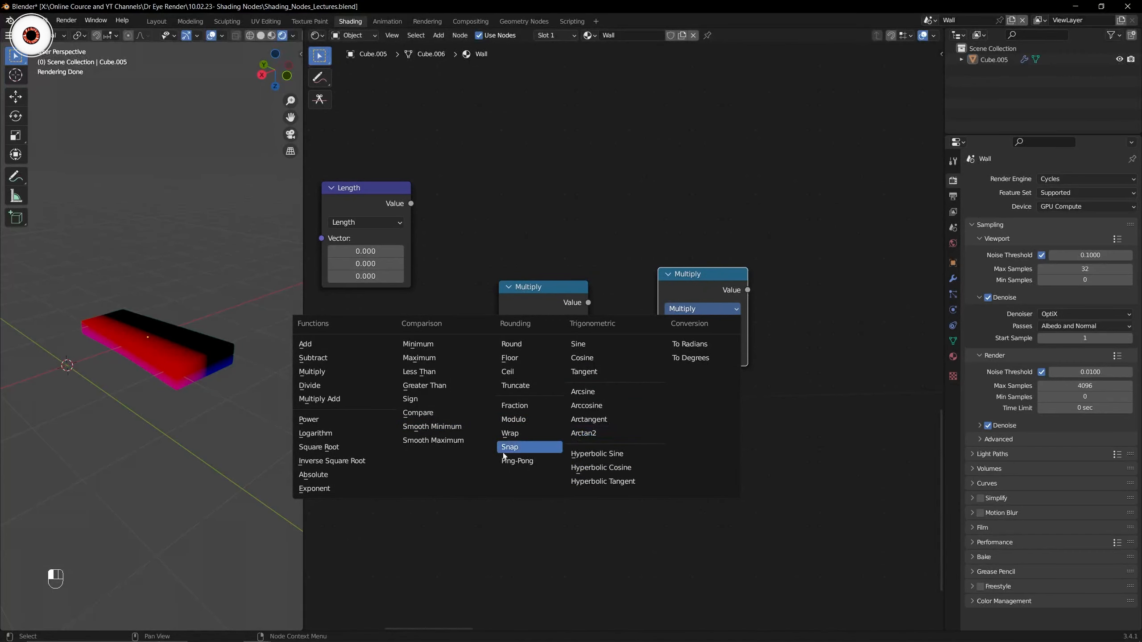
left_click(517, 461)
Arrange the Length, Multiply and Ping-Pong nodes in a row and join them in a frame.
scroll(558, 311, "down", 2)
middle_click_drag(558, 311, 660, 268)
scroll(661, 269, "up", 1)
left_click_drag(560, 193, 600, 256)
left_click_drag(498, 205, 767, 297)
left_click(685, 264)
left_click_drag(684, 264, 700, 257)
left_click_drag(548, 223, 811, 276)
key("ctrl+j")
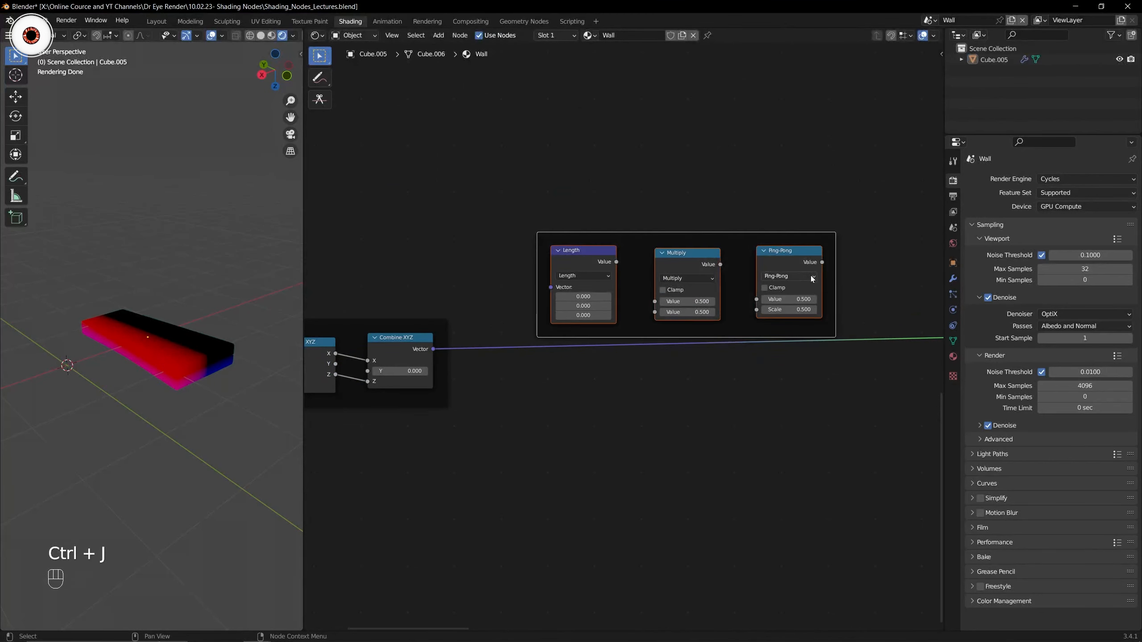
Move the new frame down in line with Combine XYZ and cut the link from Combine XYZ to the Principled BSDF.
left_click(711, 235)
key("g")
left_click(704, 298)
right_click_drag(464, 297, 486, 358, "ctrl")
Chain the Combine XYZ vector into Length, the Length value into Multiply, and the Multiply value into Ping-Pong.
scroll(452, 357, "up", 1)
left_click_drag(419, 359, 558, 359)
left_click_drag(642, 326, 690, 376)
middle_click_drag(775, 327, 644, 337)
left_click_drag(642, 340, 777, 409)
left_click(668, 369)
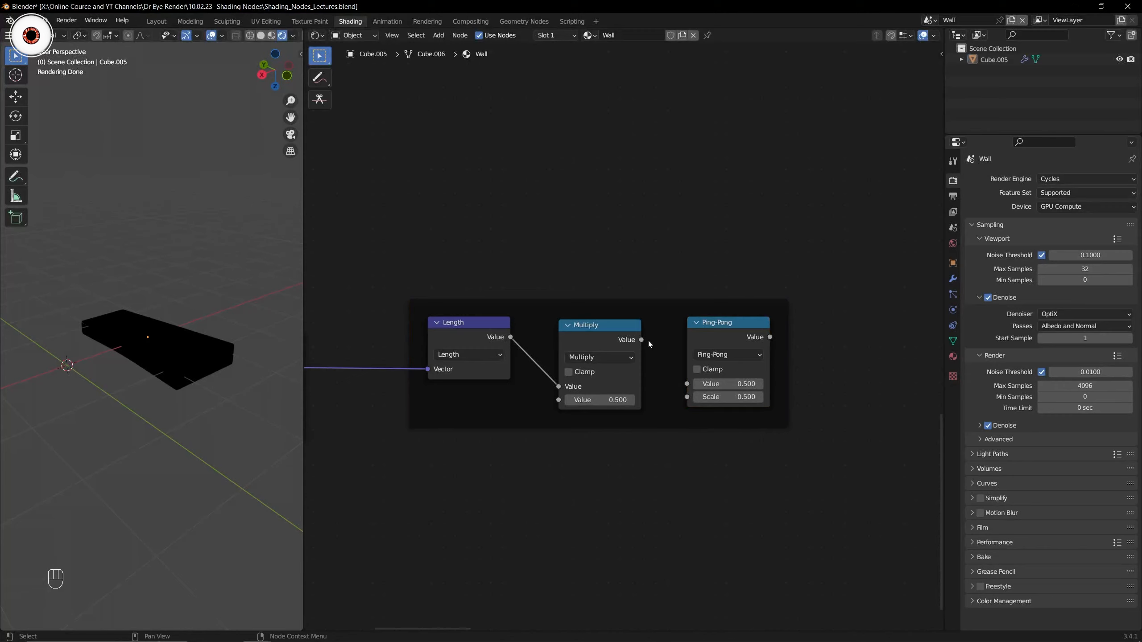
middle_click_drag(655, 376, 619, 368)
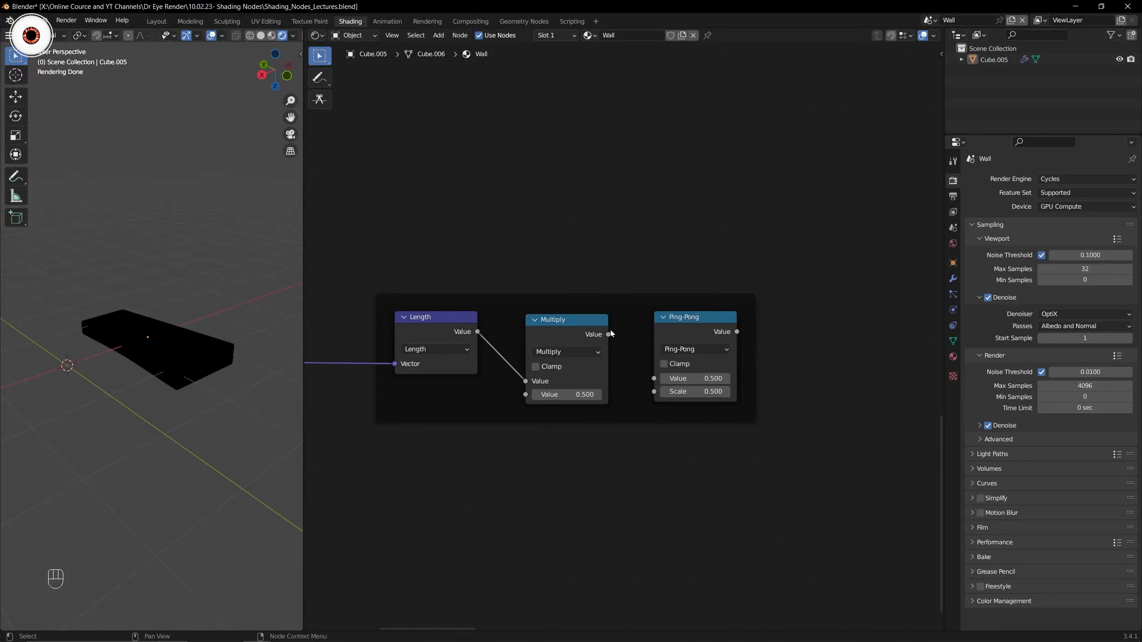
left_click_drag(610, 333, 653, 378)
Preview the Ping-Pong node's output on the plank and inspect the pattern up close.
scroll(624, 368, "down", 2)
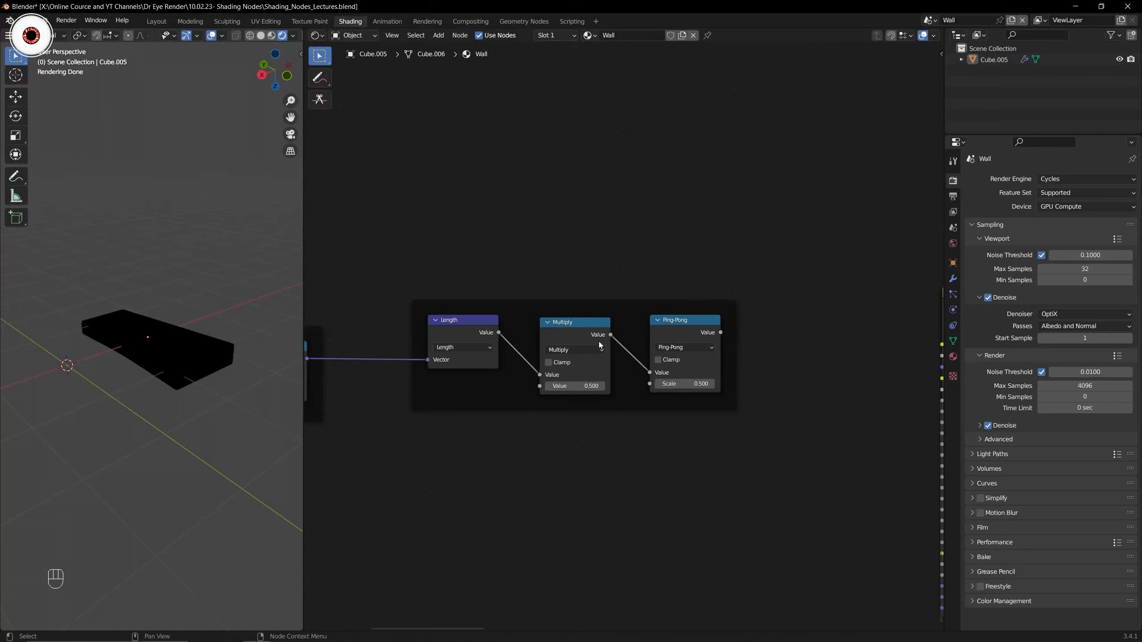
scroll(623, 335, "down", 1)
left_click(678, 328, "ctrl+shift")
middle_click_drag(182, 351, 185, 360)
scroll(185, 359, "up", 2)
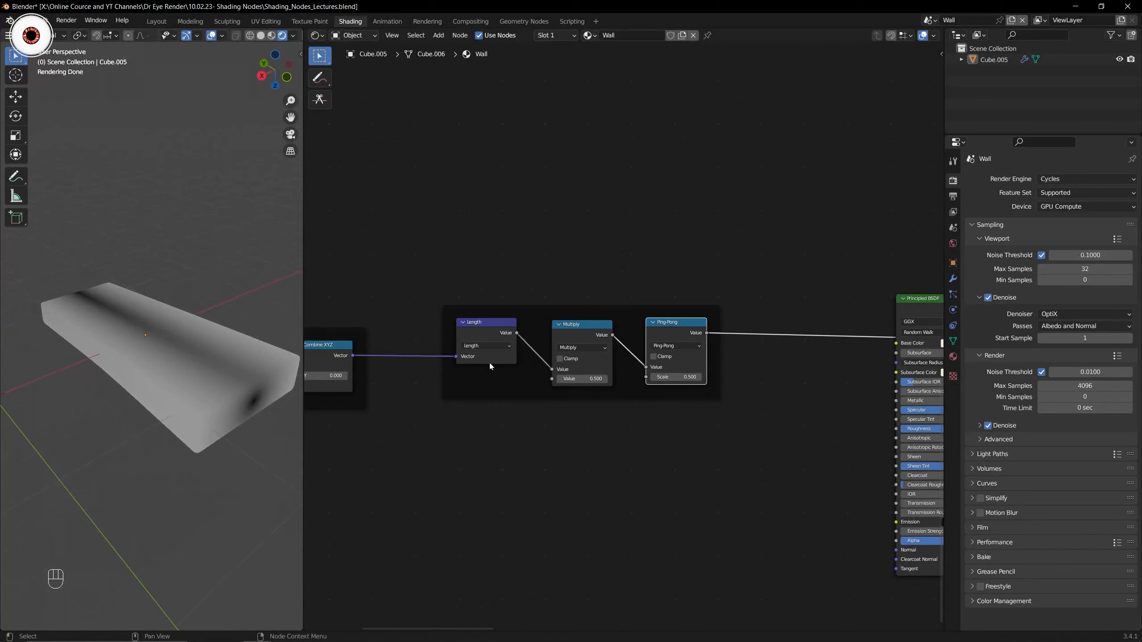
scroll(489, 363, "up", 1)
mouse_move(494, 351)
middle_mouse_down("shift")
mouse_move(520, 357)
mouse_move(497, 355)
middle_mouse_up("shift")
scroll(499, 342, "up", 3)
Move the Texture Coordinate node and both frames farther away from the Principled BSDF, and save the file.
scroll(625, 341, "down", 10)
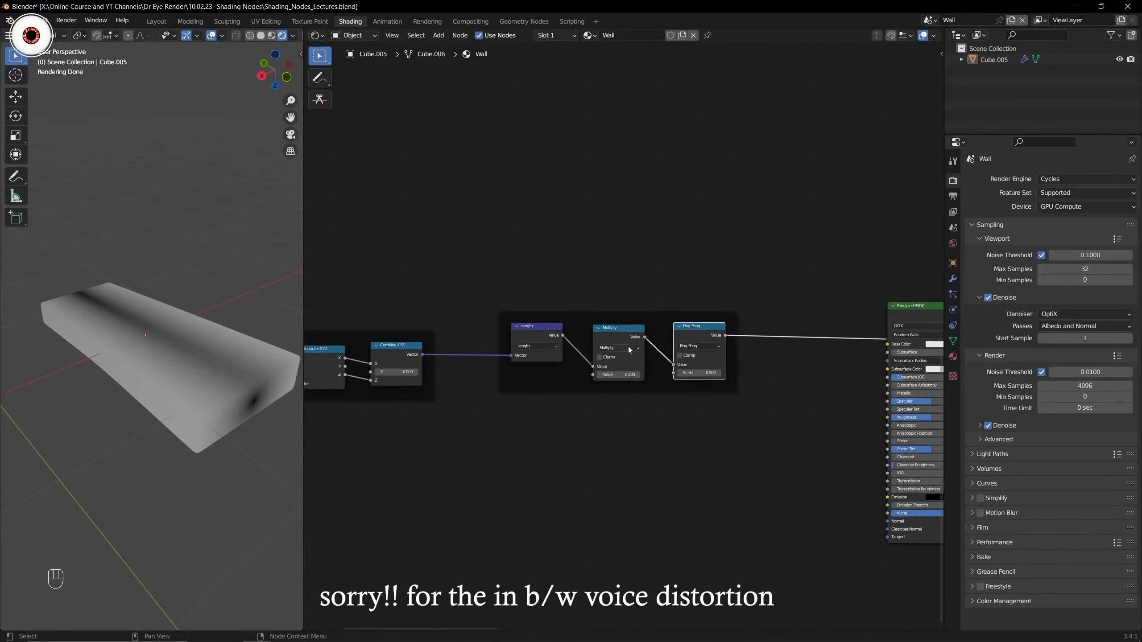
middle_click_drag(623, 346, 651, 348)
left_click_drag(436, 305, 751, 401)
key("g")
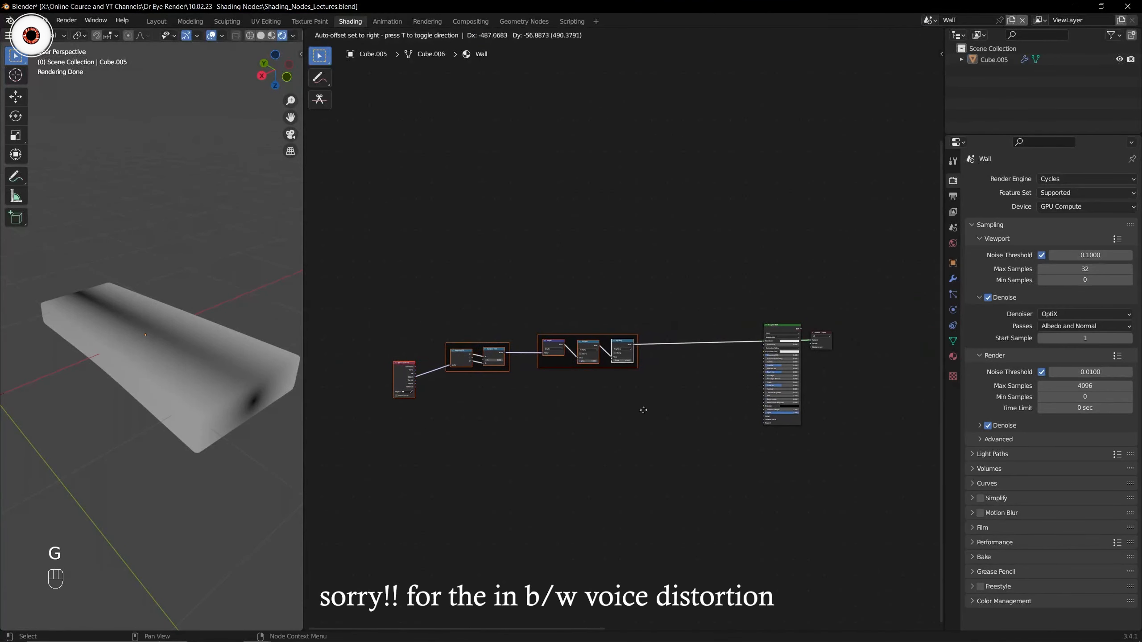
left_click(650, 410)
left_click(599, 412)
key("ctrl+s")
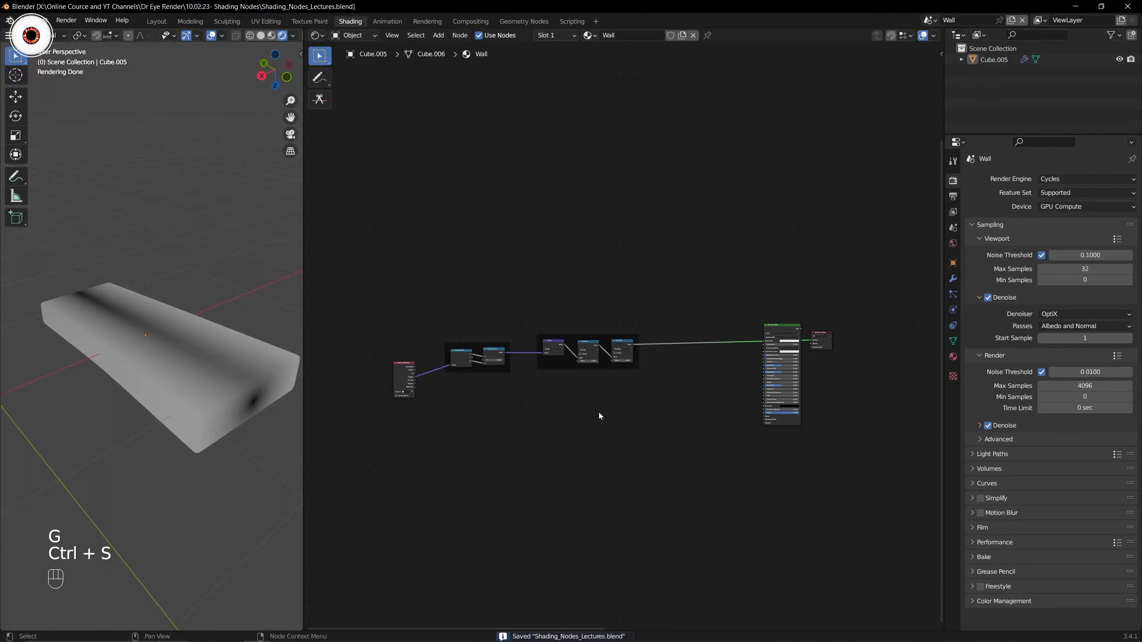
Raise the Texture Coordinate node slightly and hide its unused output sockets.
scroll(598, 413, "up", 2)
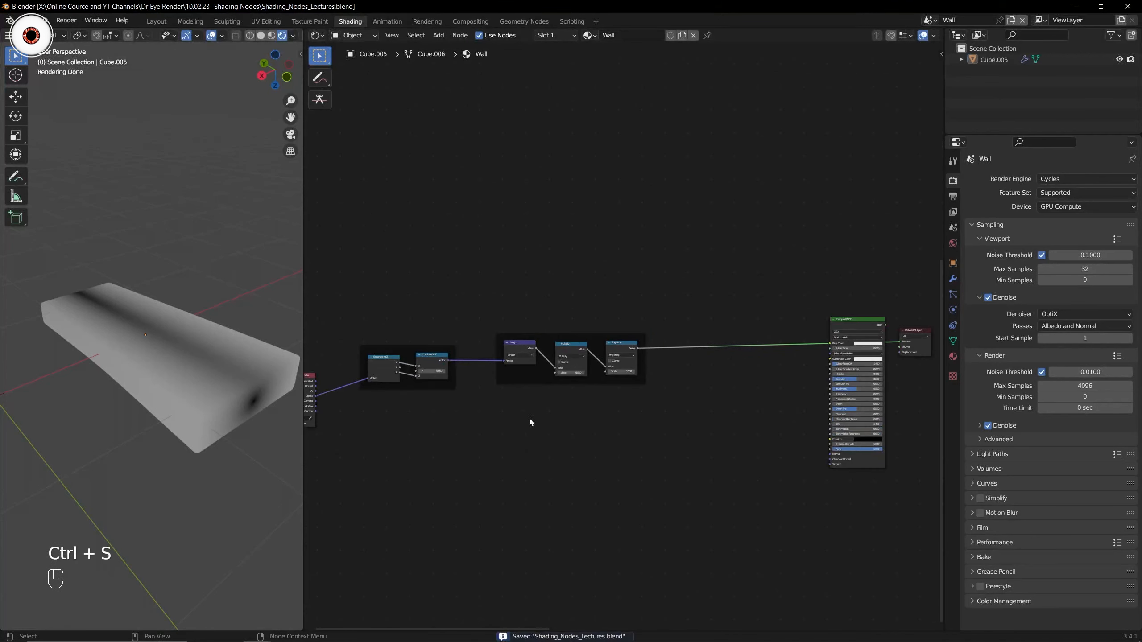
middle_click_drag(486, 414, 697, 407)
left_click_drag(507, 378, 507, 363)
scroll(507, 363, "up", 3)
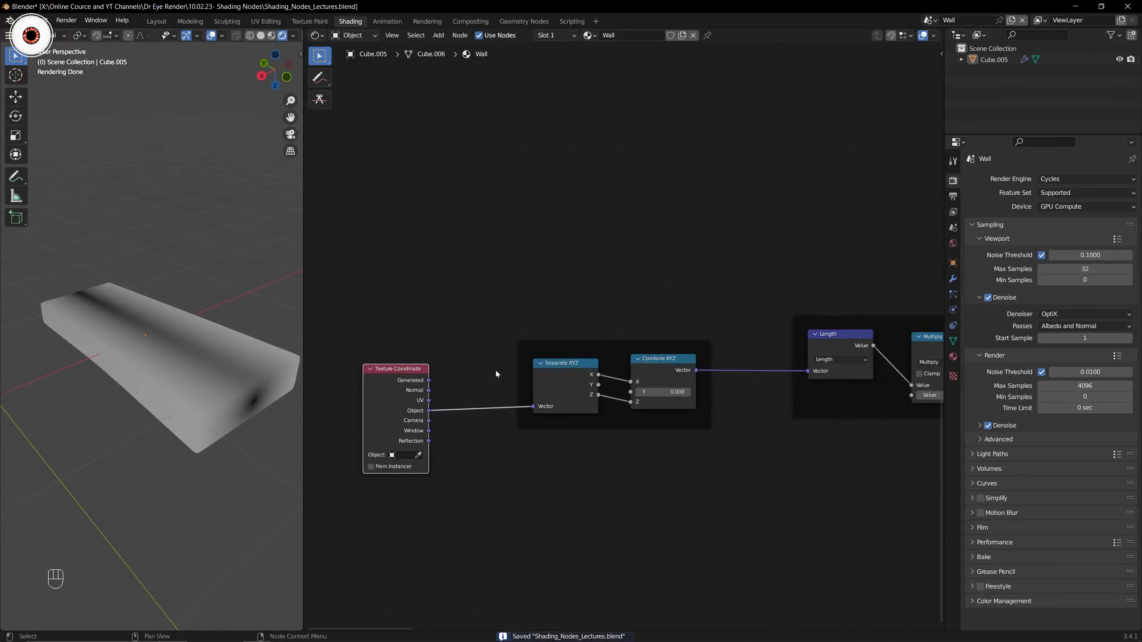
key("ctrl")
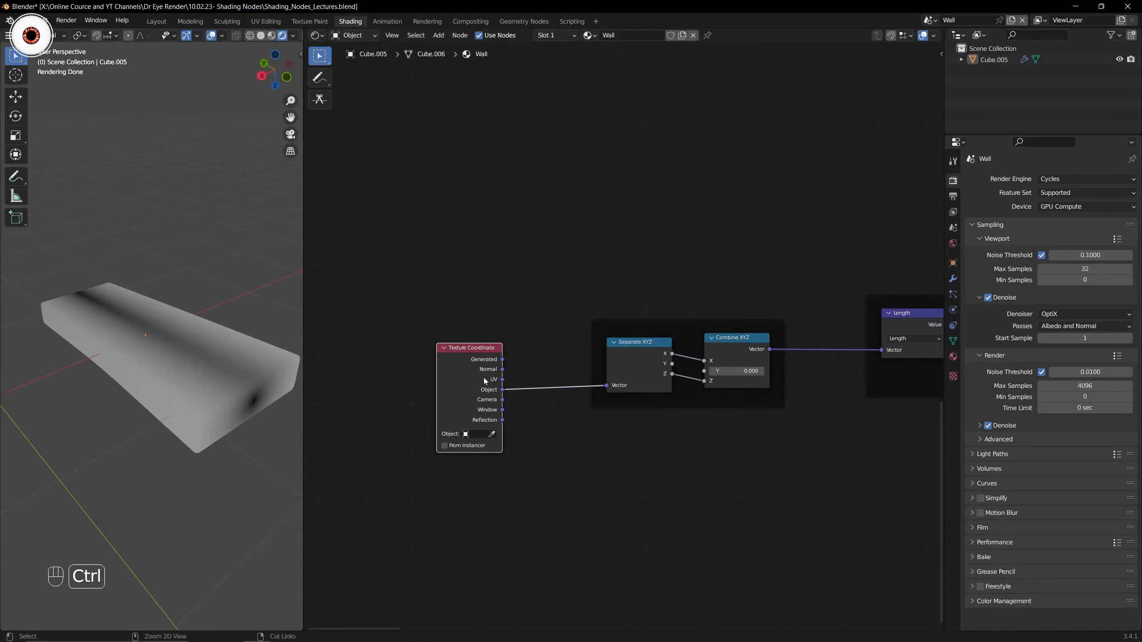
key("ctrl+h")
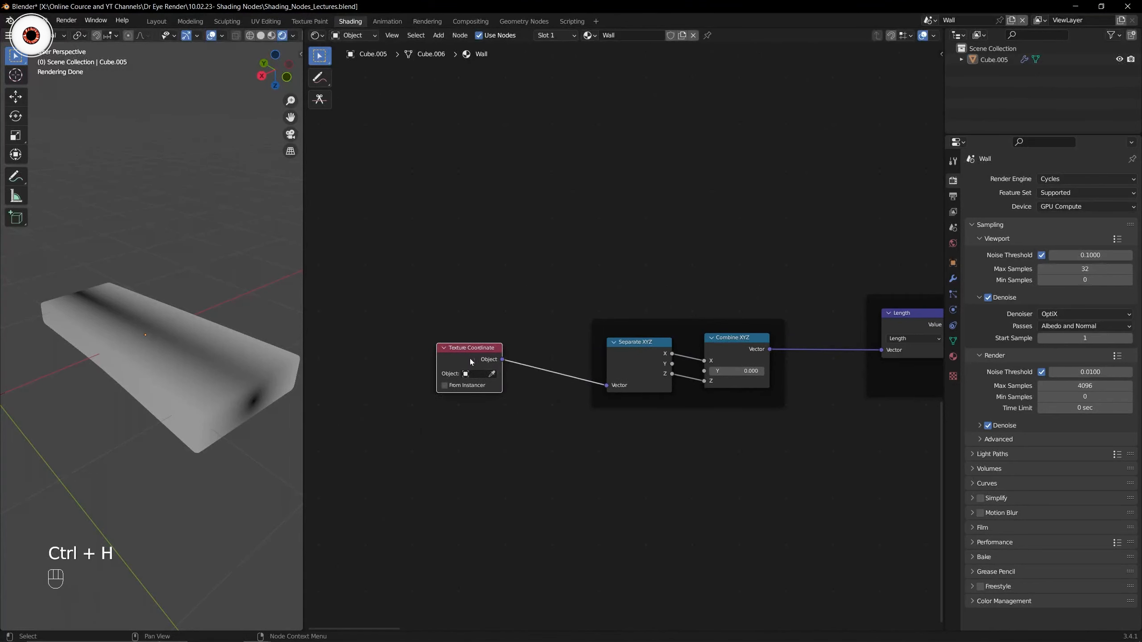
Toggle the Texture Coordinate node's unused sockets hidden, reposition it away from the Separate XYZ frame, and save the file.
key("ctrl+h")
key("ctrl+h")
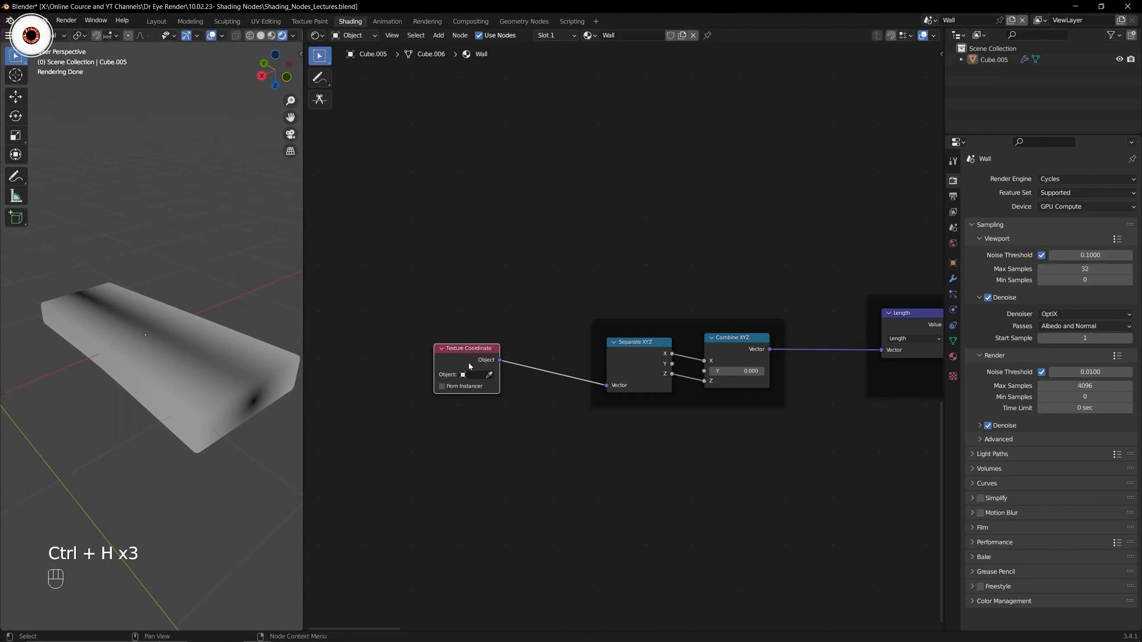
left_click_drag(468, 359, 380, 328)
scroll(492, 322, "down", 5)
left_click_drag(421, 295, 476, 355)
key("g")
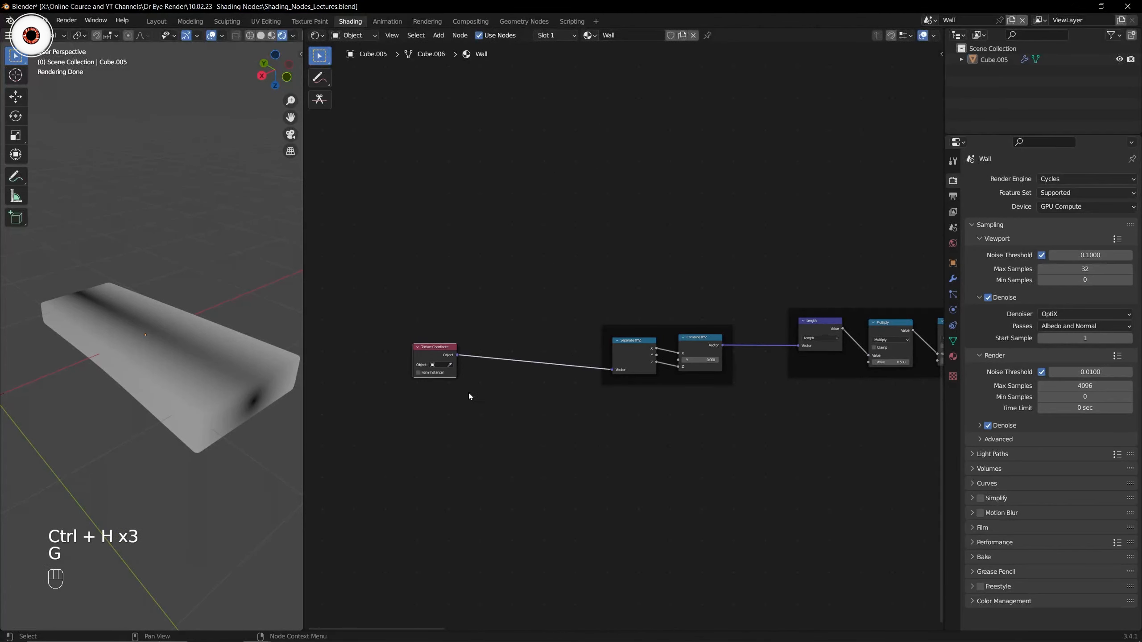
left_click(468, 394)
scroll(674, 414, "down", 3)
key("ctrl+s")
Set the Multiply node's value to 0.850 and the Ping-Pong node's scale to 1.270.
middle_click_drag(812, 408, 598, 396)
middle_click_drag(493, 403, 574, 408)
scroll(629, 407, "up", 6)
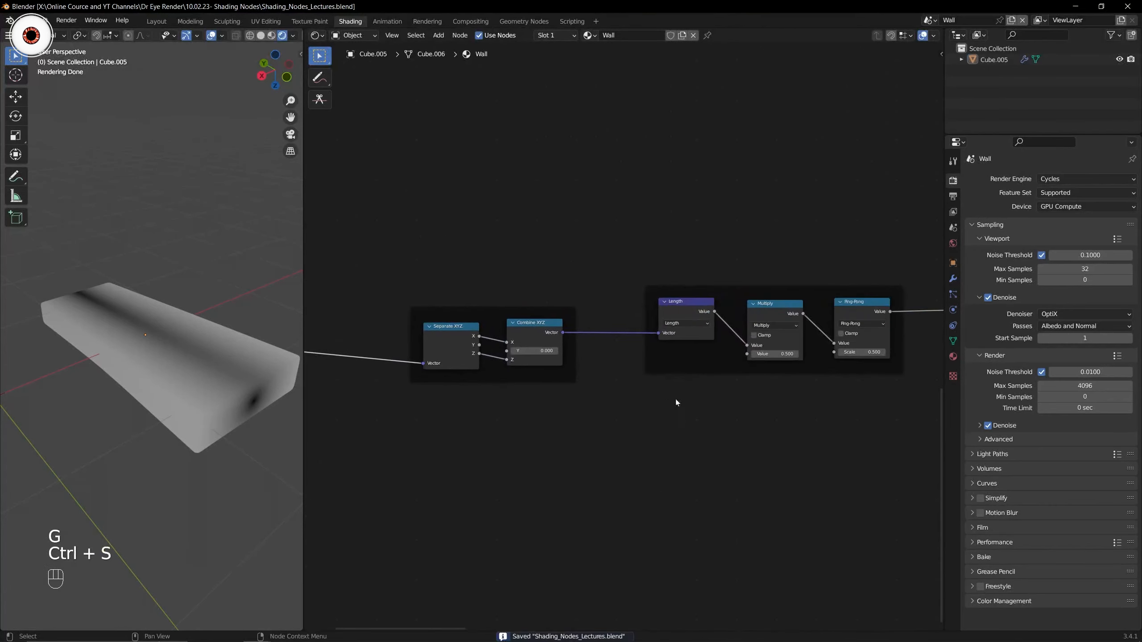
middle_click_drag(724, 405, 624, 420)
scroll(623, 419, "up", 5)
middle_click_drag(692, 382, 595, 406)
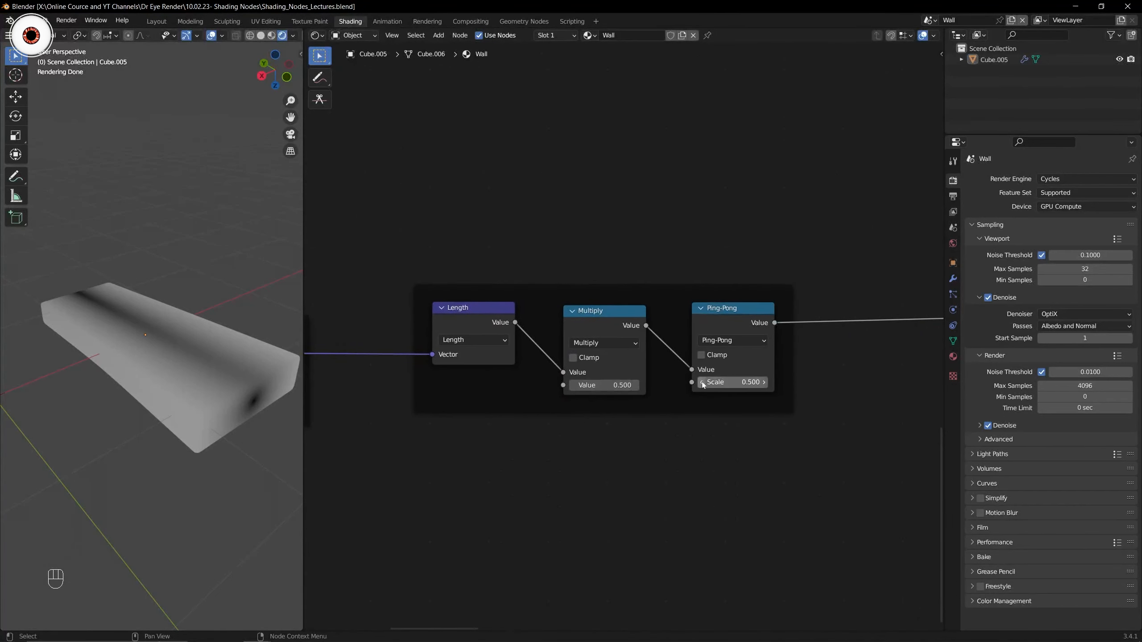
left_click_drag(605, 386, 637, 386, "shift")
left_click_drag(717, 382, 751, 382, "shift")
Look over the node chain from the Separate XYZ frame through to the Ping-Pong node.
scroll(359, 410, "down", 4)
middle_click_drag(354, 411, 556, 391)
scroll(460, 400, "up", 3)
scroll(474, 390, "down", 3)
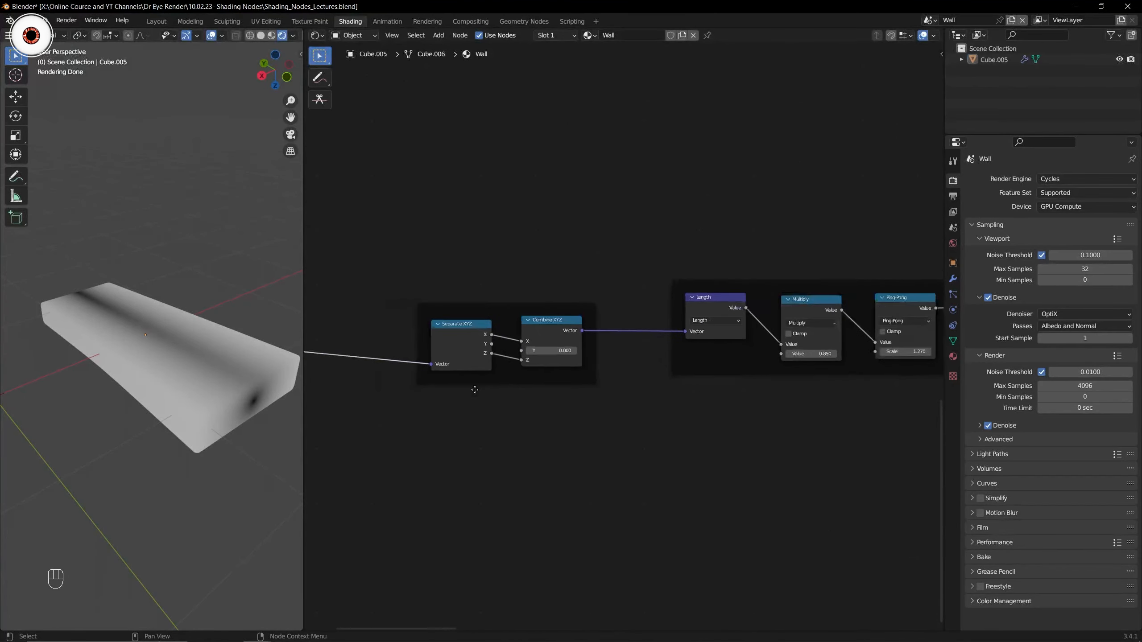
middle_click_drag(642, 405, 458, 415)
middle_click_drag(571, 408, 513, 415)
scroll(513, 414, "up", 3)
middle_click_drag(651, 387, 607, 394)
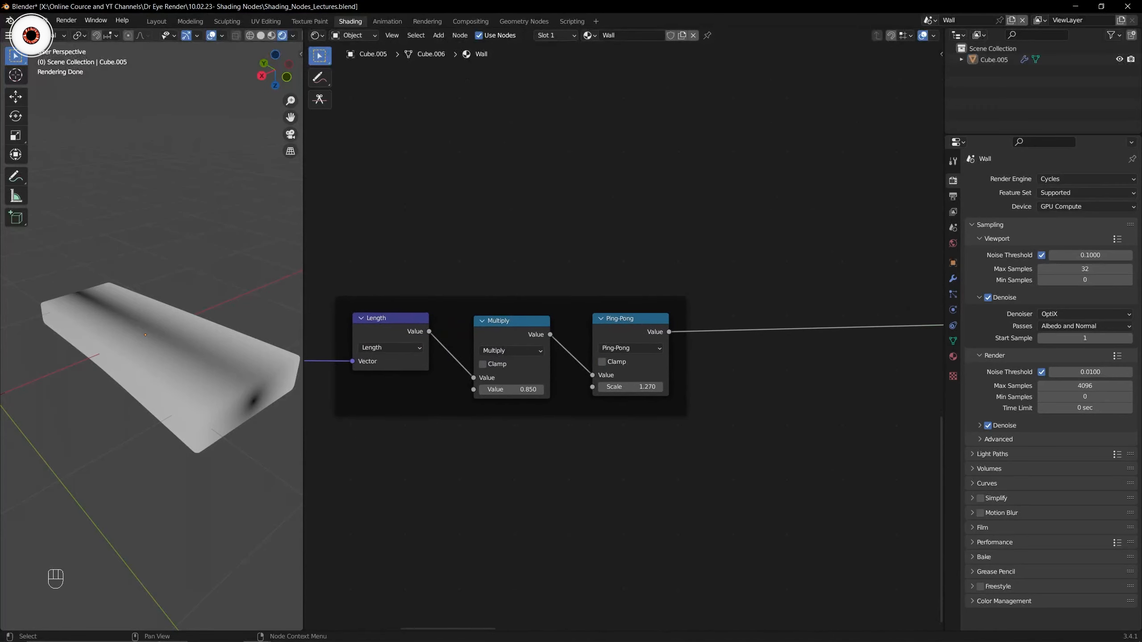
scroll(665, 360, "down", 3)
left_click(606, 463)
scroll(569, 443, "down", 1)
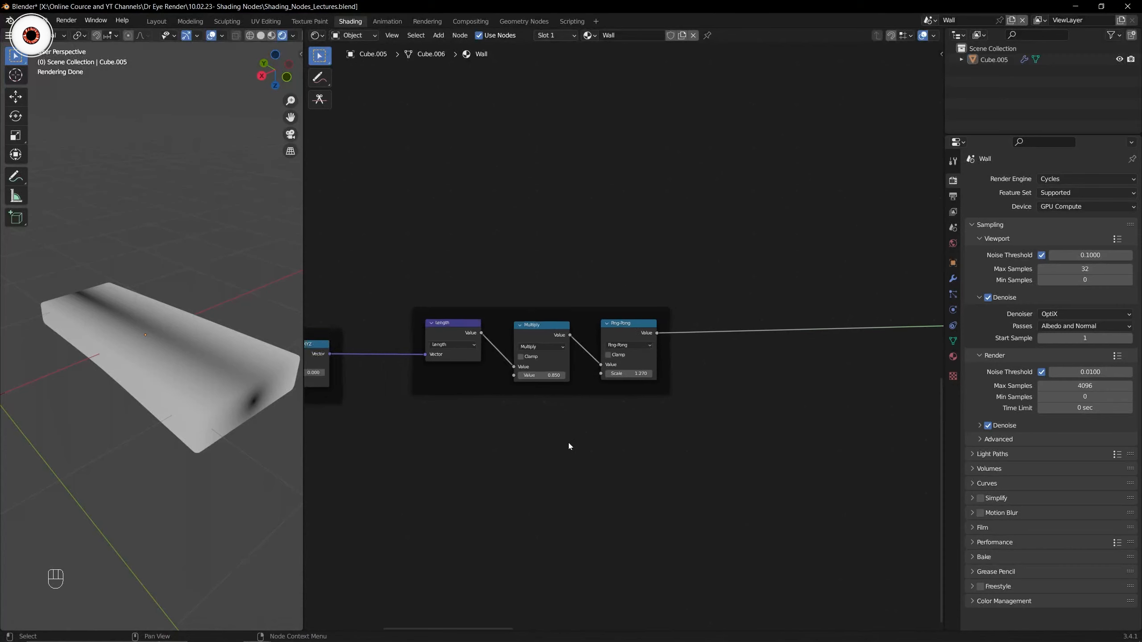
scroll(569, 446, "down", 3)
Save the file and move the Texture Coordinate node closer to the Separate XYZ frame.
key("ctrl+s")
scroll(567, 445, "down", 6)
middle_click_drag(501, 431, 720, 396)
scroll(558, 396, "up", 6)
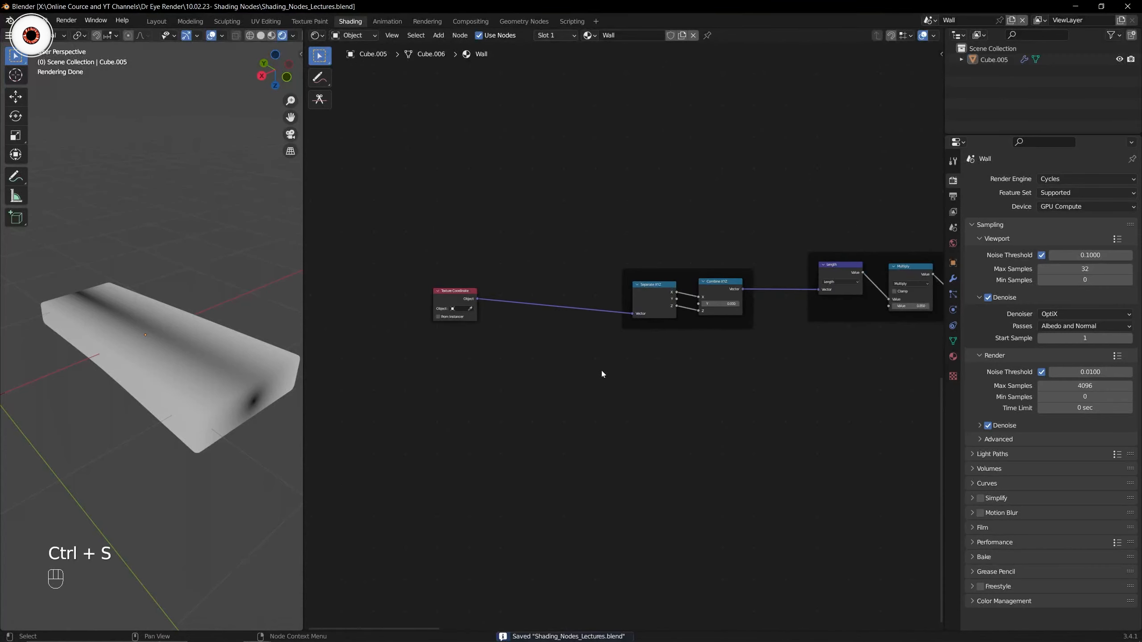
middle_click_drag(602, 374, 525, 397)
left_click_drag(415, 330, 522, 350)
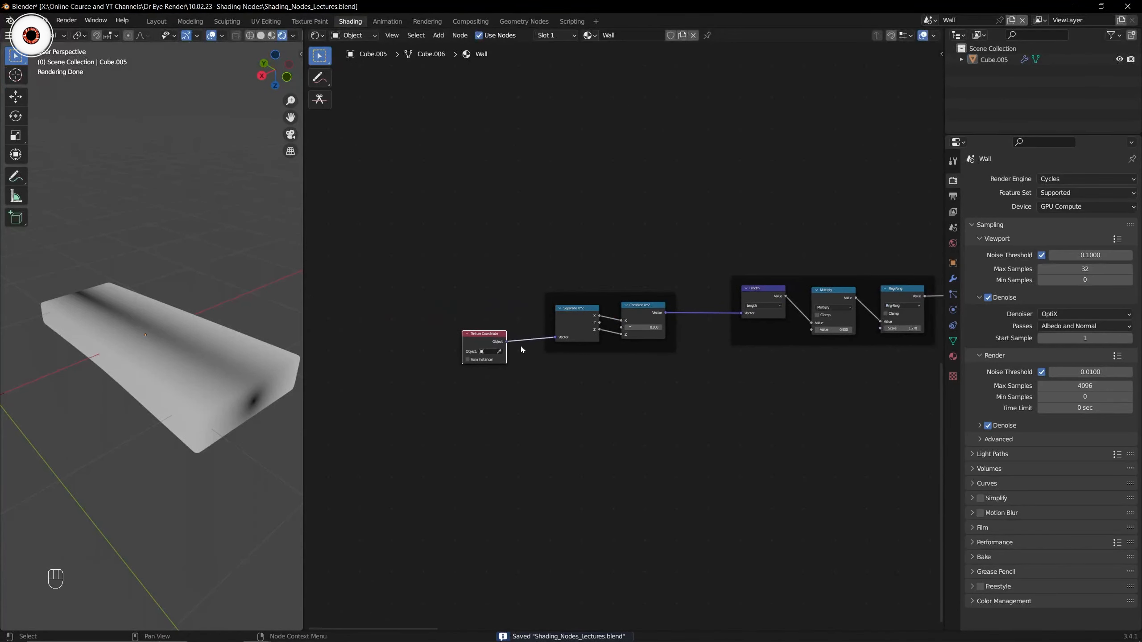
Preview the Ping-Pong node's output on the plank.
middle_click_drag(661, 373, 499, 415)
middle_click_drag(583, 401, 495, 428)
scroll(553, 405, "up", 2)
middle_click_drag(604, 435, 532, 439)
scroll(661, 403, "down", 3)
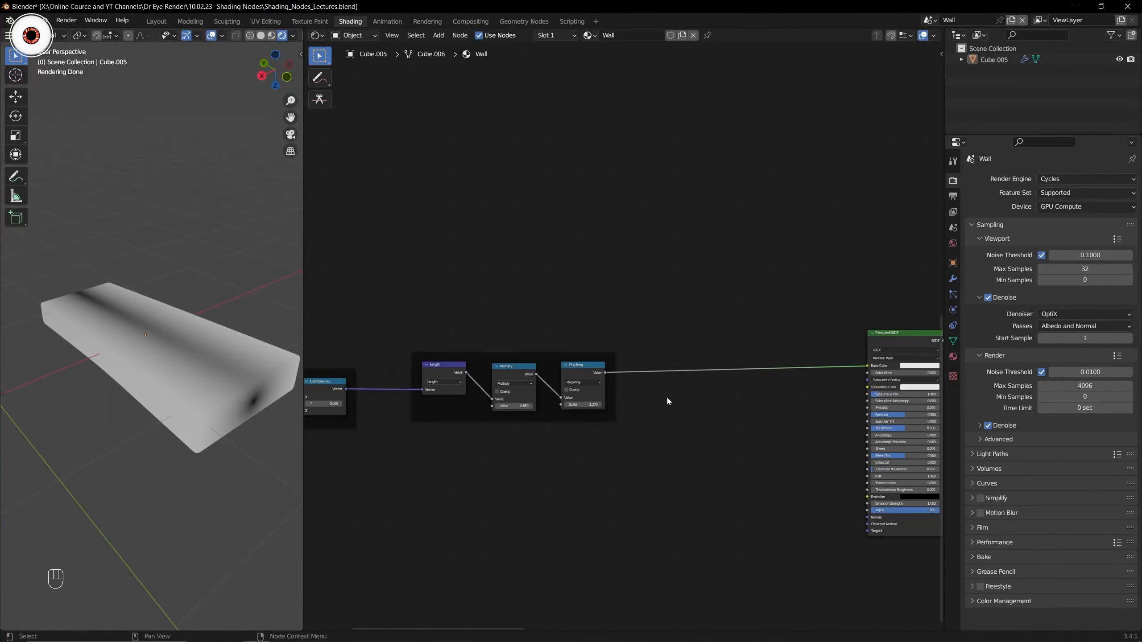
middle_click_drag(671, 400, 633, 406)
scroll(600, 399, "up", 4)
left_click(530, 389, "ctrl+shift")
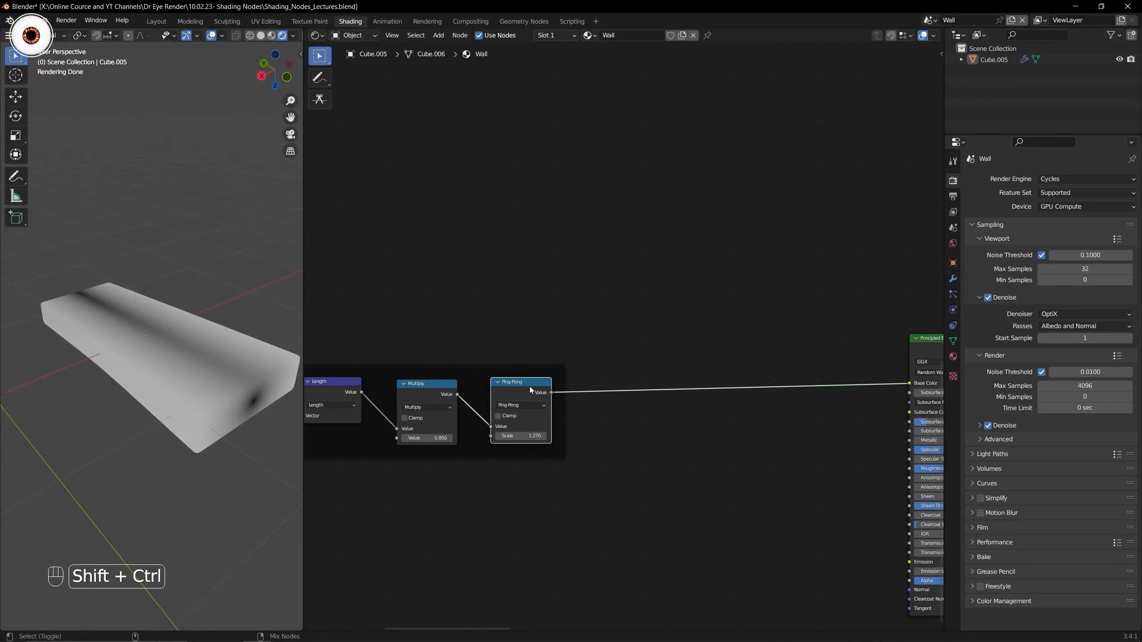
Move the Texture Coordinate node away from the Separate XYZ frame and add a Musgrave Texture node below it.
scroll(502, 396, "down", 2)
mouse_move(439, 448)
middle_mouse_down()
mouse_move(542, 432)
mouse_move(532, 414)
mouse_move(663, 404)
middle_mouse_up()
middle_click_drag(502, 416, 588, 397)
left_click_drag(542, 367, 471, 368)
key("shift+a")
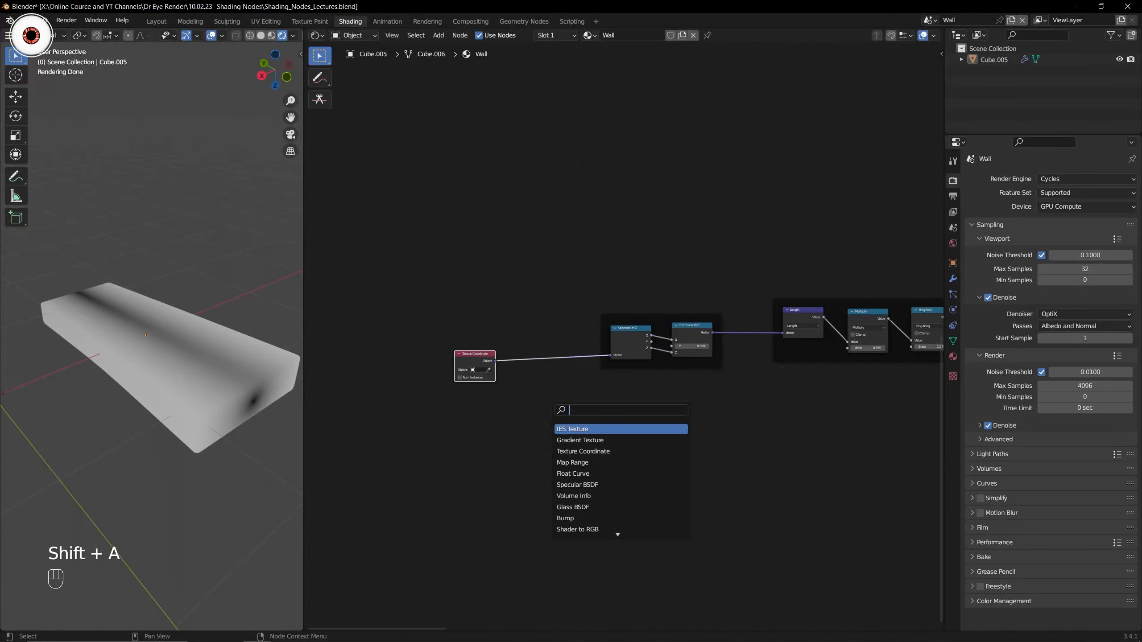
type("mus")
key("Return")
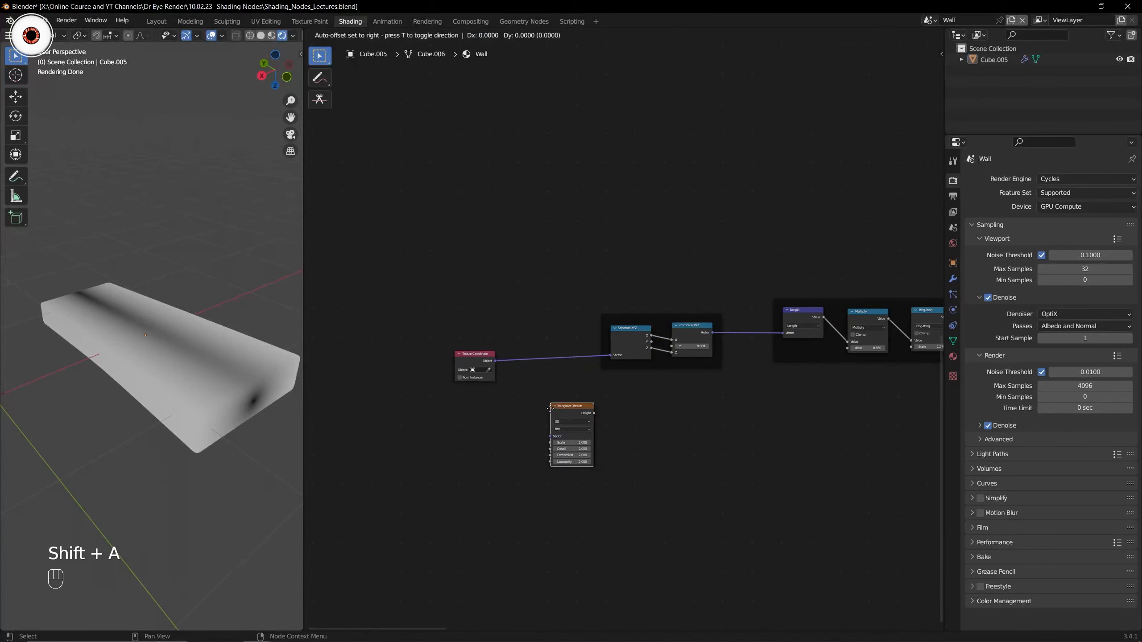
left_click(515, 431)
Shift the Texture Coordinate and Musgrave Texture nodes farther from the Separate XYZ frame to make room between them.
scroll(539, 410, "up", 5)
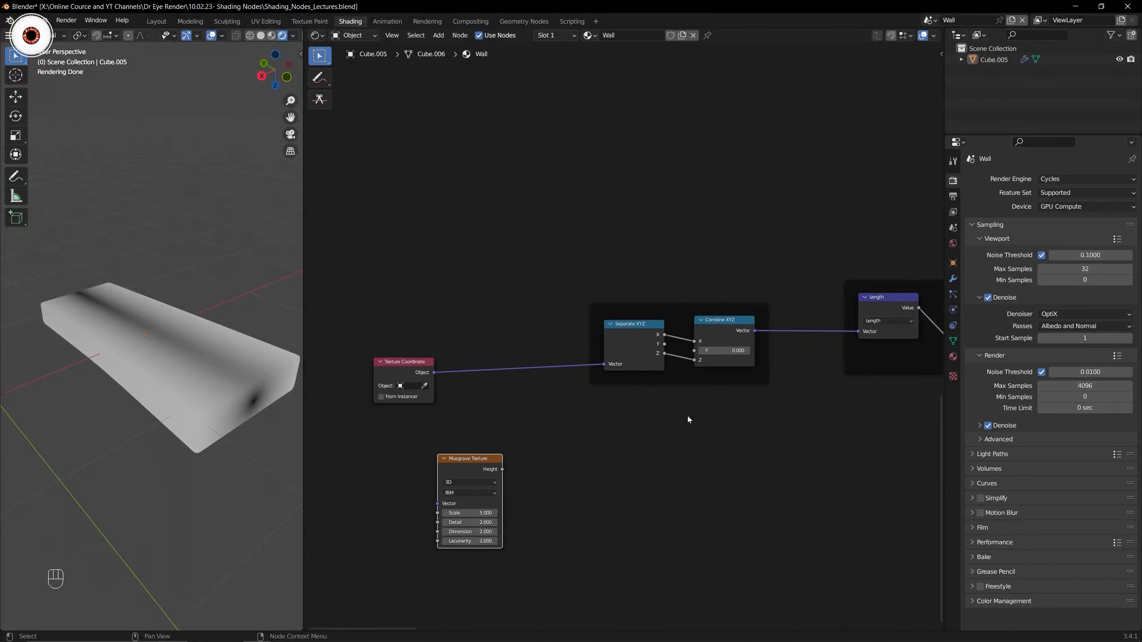
mouse_move(722, 404)
middle_mouse_down()
mouse_move(435, 433)
mouse_move(426, 423)
mouse_move(740, 371)
middle_mouse_up()
left_click_drag(526, 328, 479, 316)
left_click_drag(594, 426, 553, 430)
middle_click_drag(603, 404, 532, 411)
left_click_drag(520, 445, 494, 440)
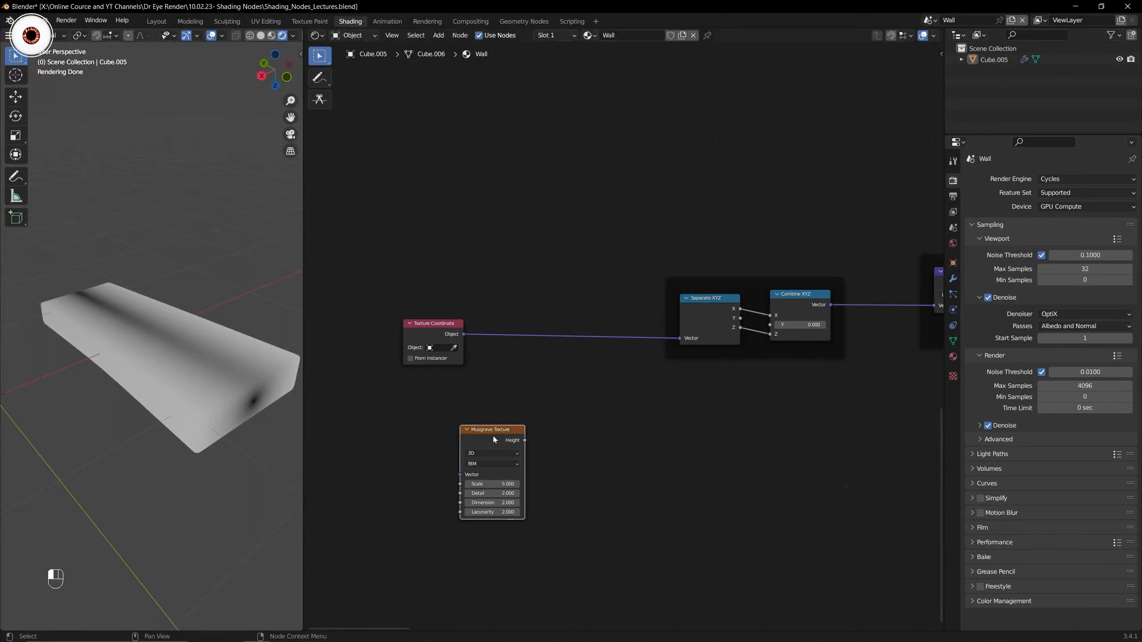
Add a Mix node below the Separate XYZ and Combine XYZ frame.
key("shift+a")
left_click(523, 348)
type("mix")
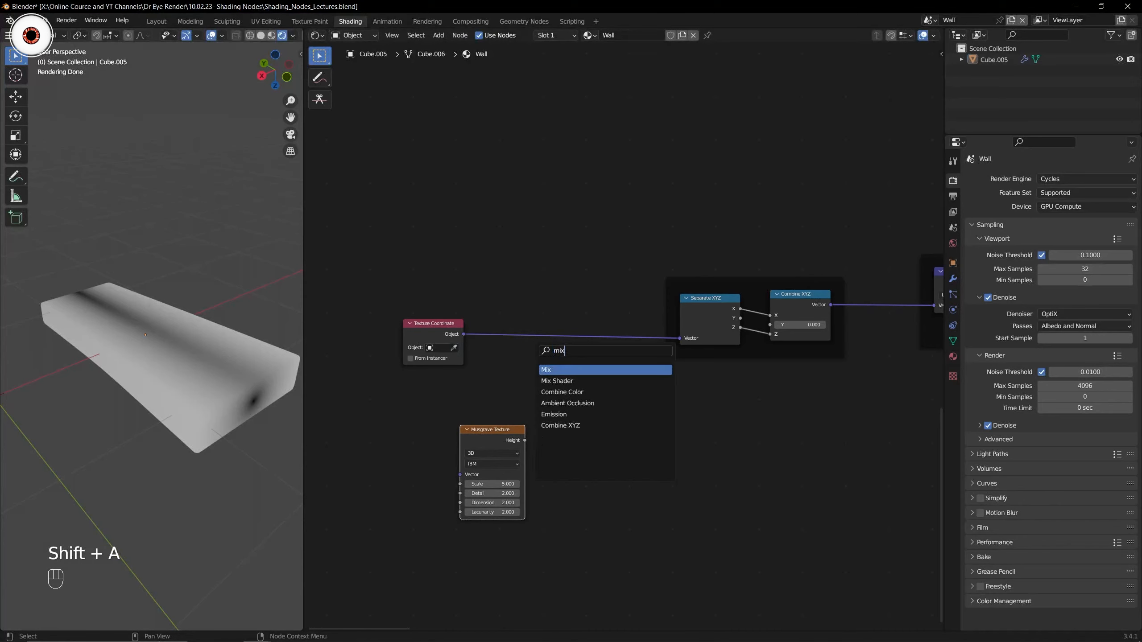
key("Return")
left_click(685, 426)
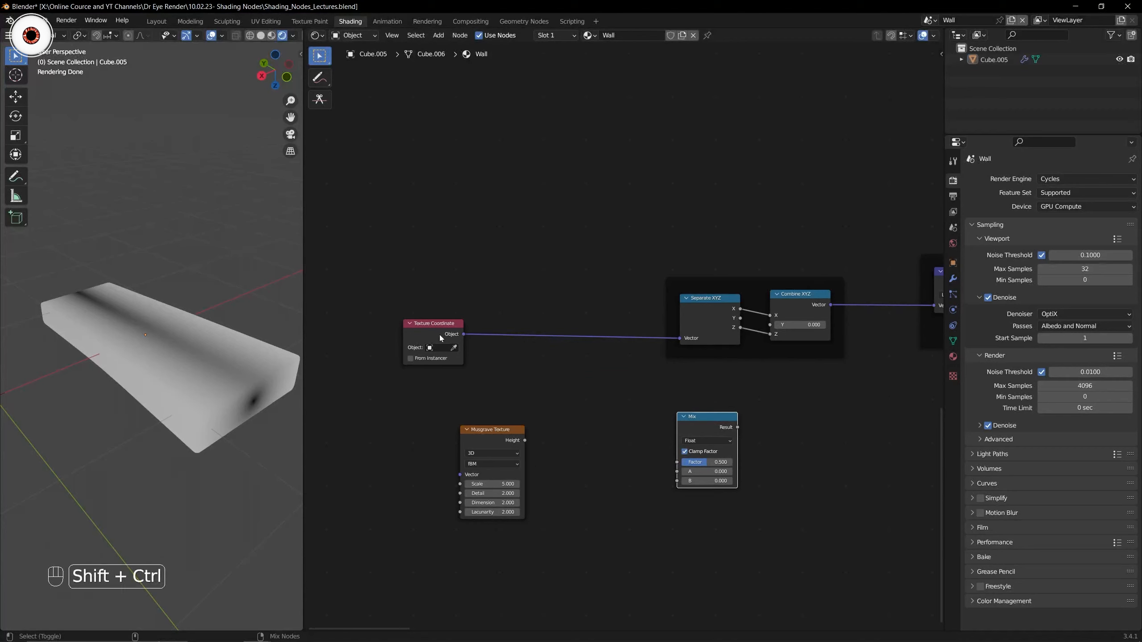
right_click_drag(468, 391, 489, 435, "ctrl+shift")
left_click(576, 397)
left_click_drag(593, 398, 571, 366)
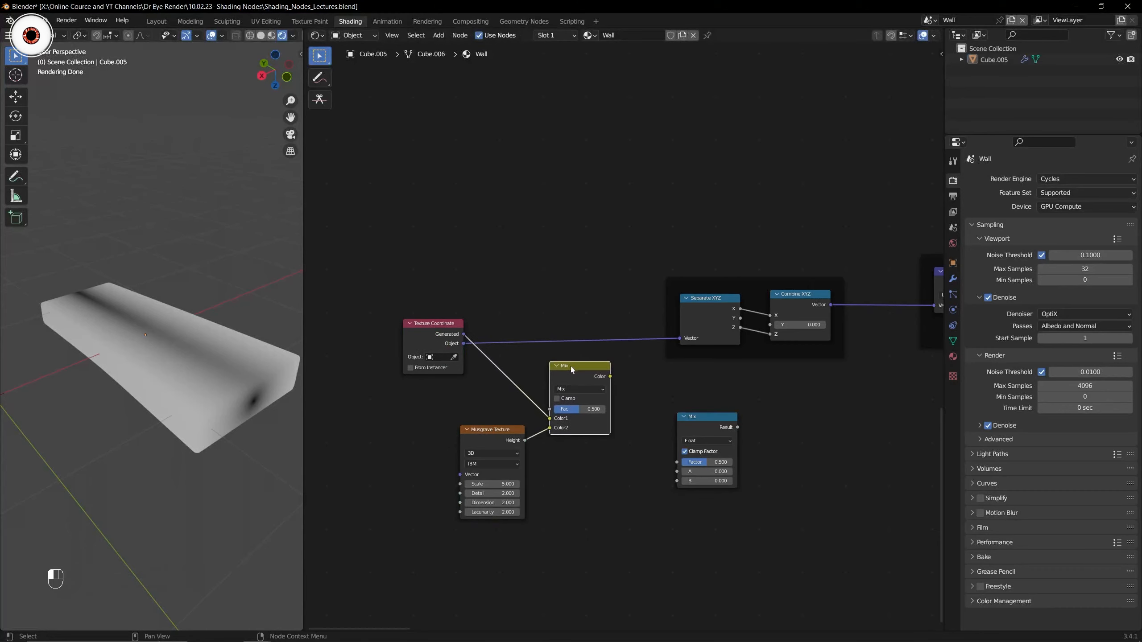
key("Delete")
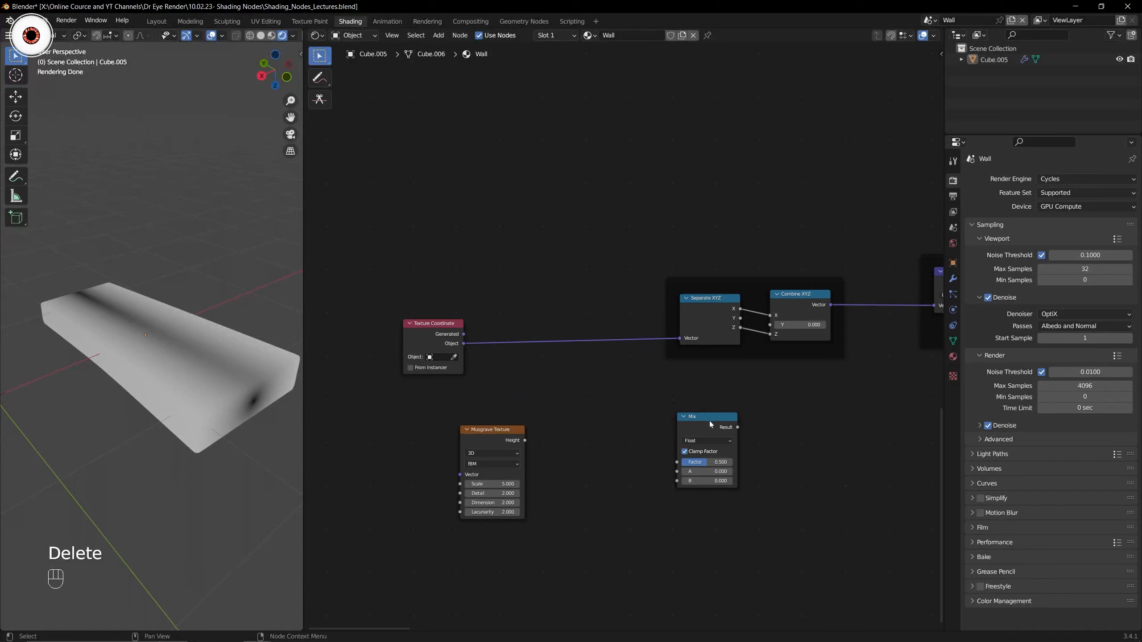
Insert the Mix node between the Texture Coordinate and Separate XYZ nodes and set its data type to Color.
left_click_drag(709, 421, 601, 340)
scroll(532, 368, "up", 2)
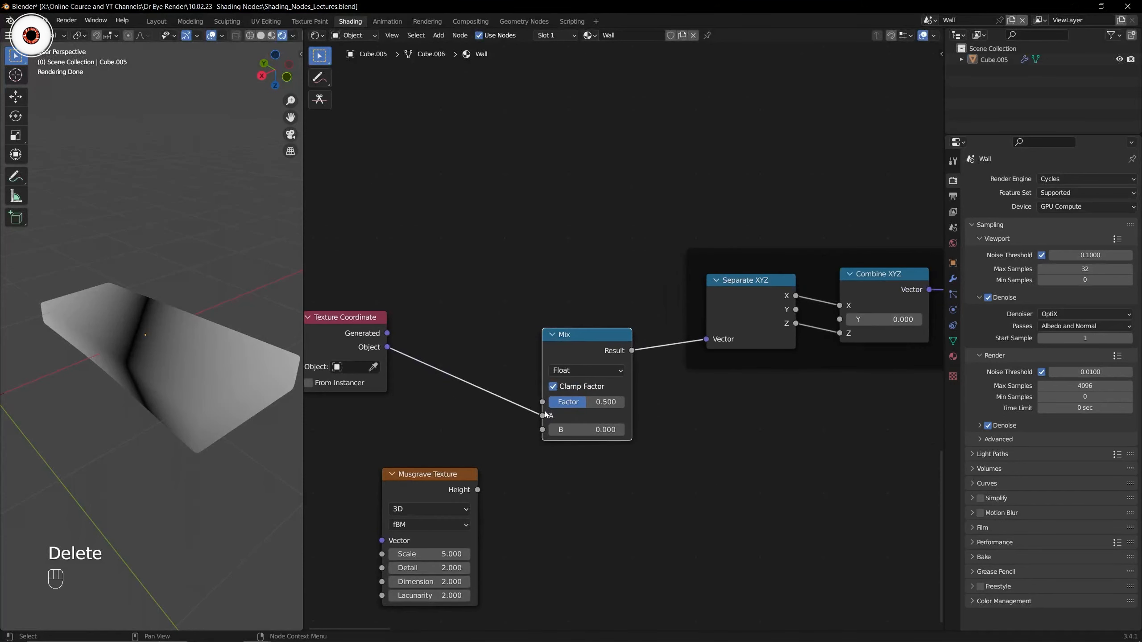
left_click(572, 371)
left_click(580, 411)
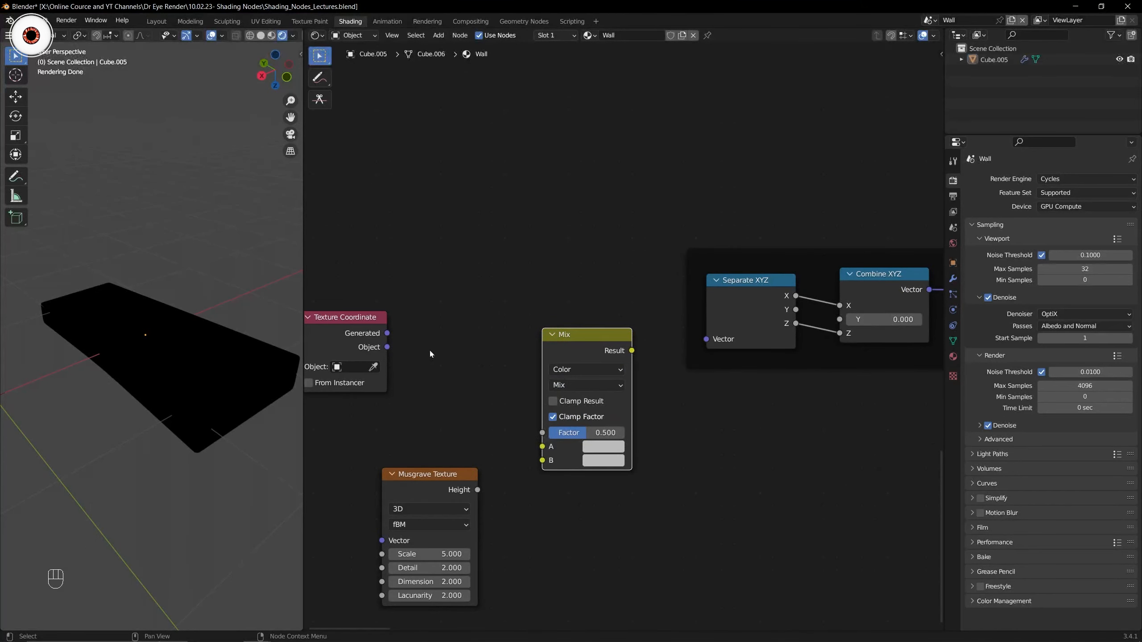
Link the Object coordinates to the Mix node's A, the Musgrave Height to B, and the Mix result to Separate XYZ.
left_click_drag(388, 351, 544, 450)
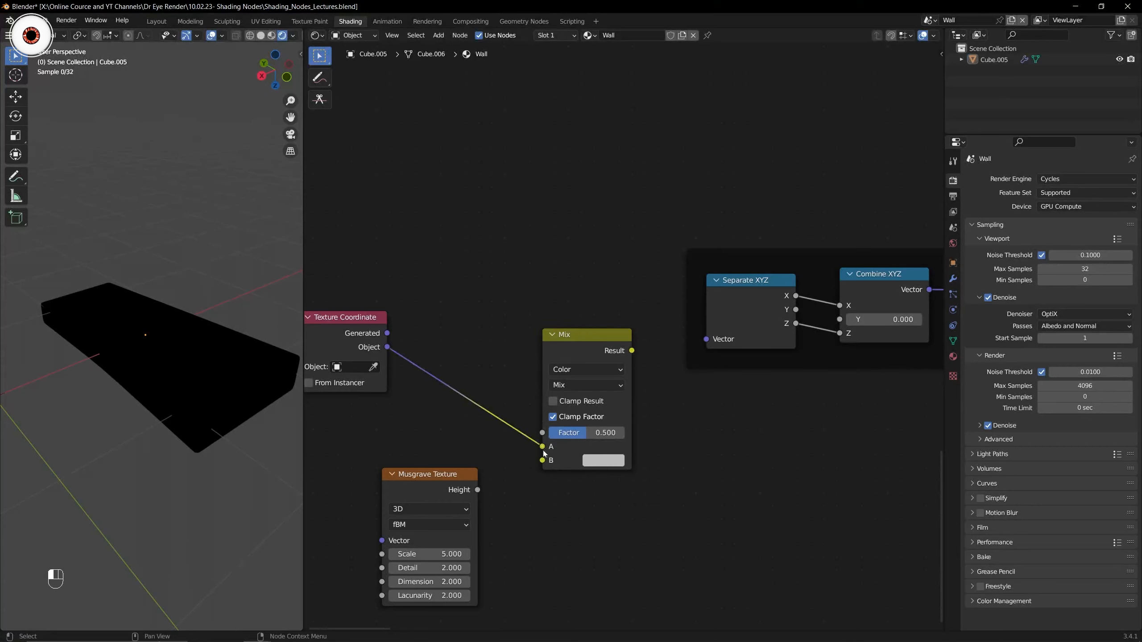
left_click_drag(478, 490, 544, 460)
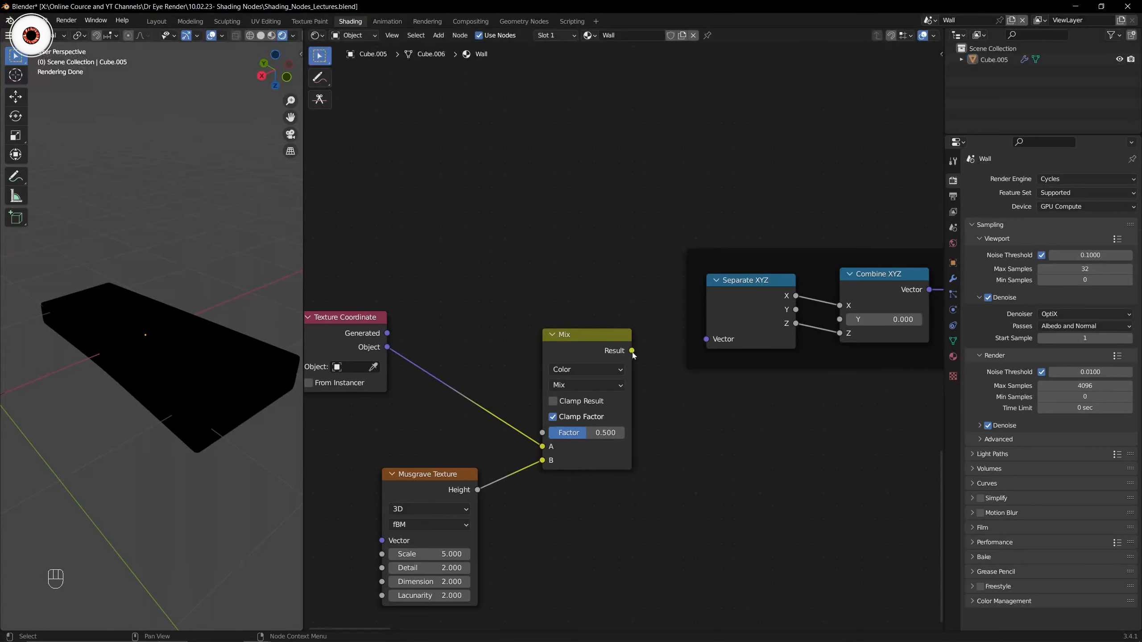
left_click_drag(632, 352, 704, 340)
scroll(533, 368, "down", 2)
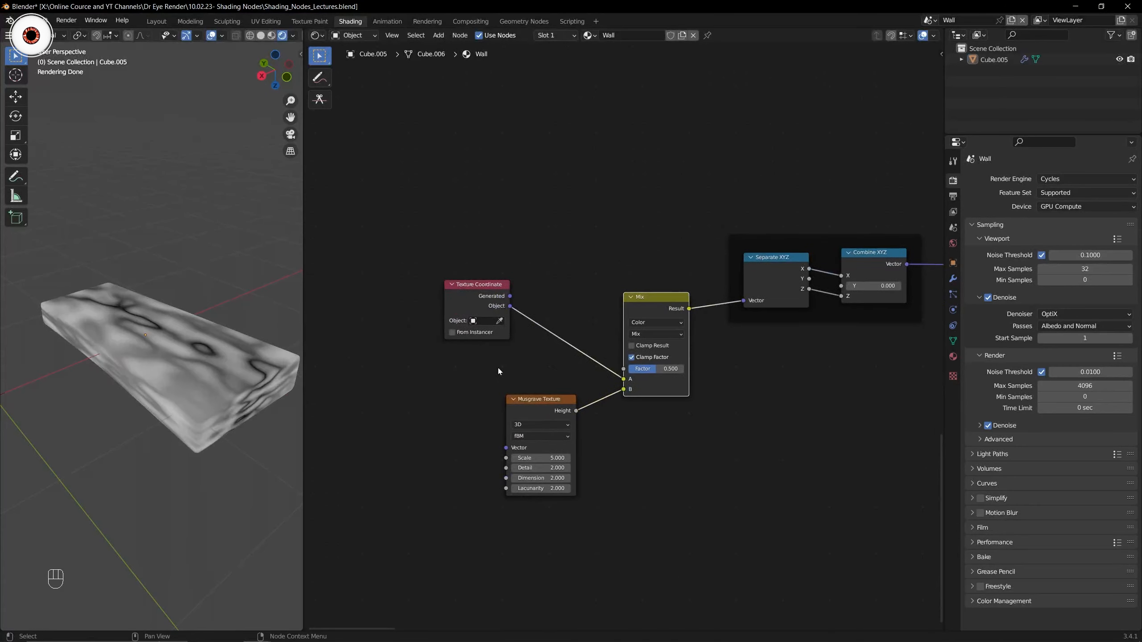
Save the file, duplicate the Texture Coordinate node and feed the copy's Object output into the Musgrave Texture's Vector input.
left_click(467, 307)
left_click_drag(528, 416, 523, 420)
key("ctrl+s")
left_click(466, 313, "shift")
key("shift+d")
left_click(382, 441)
left_click_drag(427, 434, 443, 438)
left_click_drag(552, 430, 557, 422)
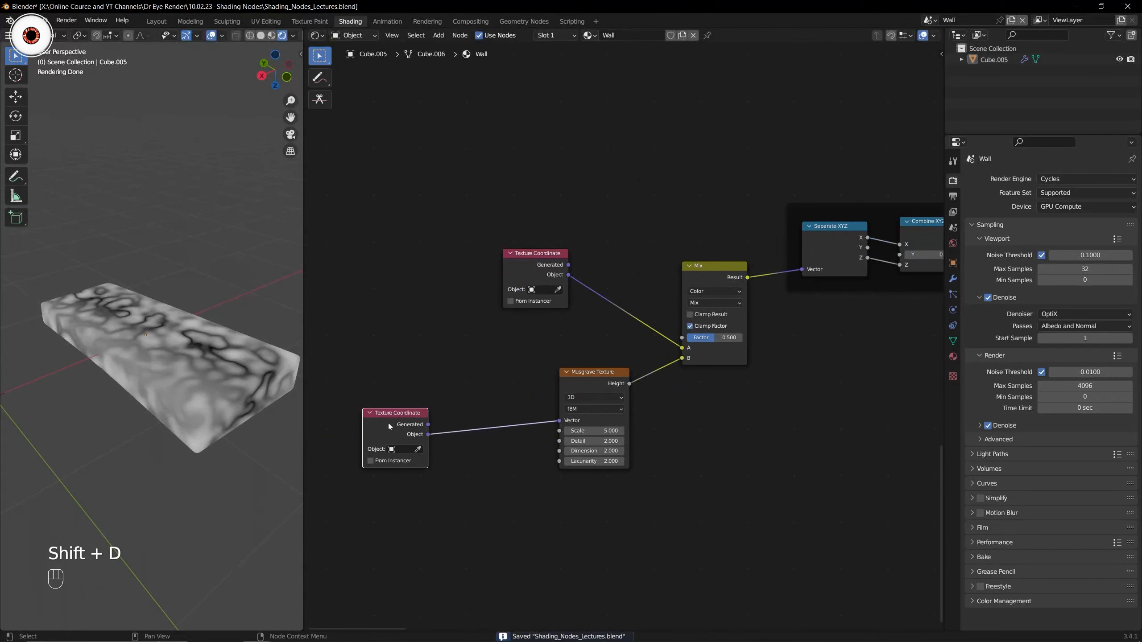
Move the Musgrave Texture node farther from the Mix node and set its Scale to 4.670 and Detail to 3.180.
scroll(439, 420, "up", 1)
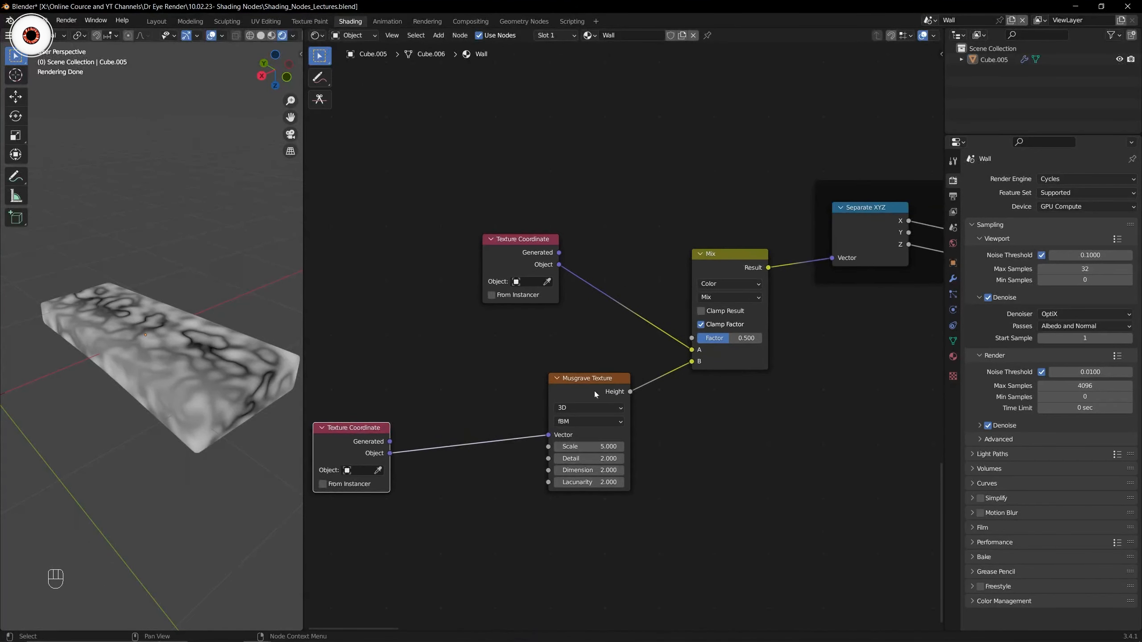
left_click_drag(594, 391, 556, 390)
scroll(589, 421, "up", 2)
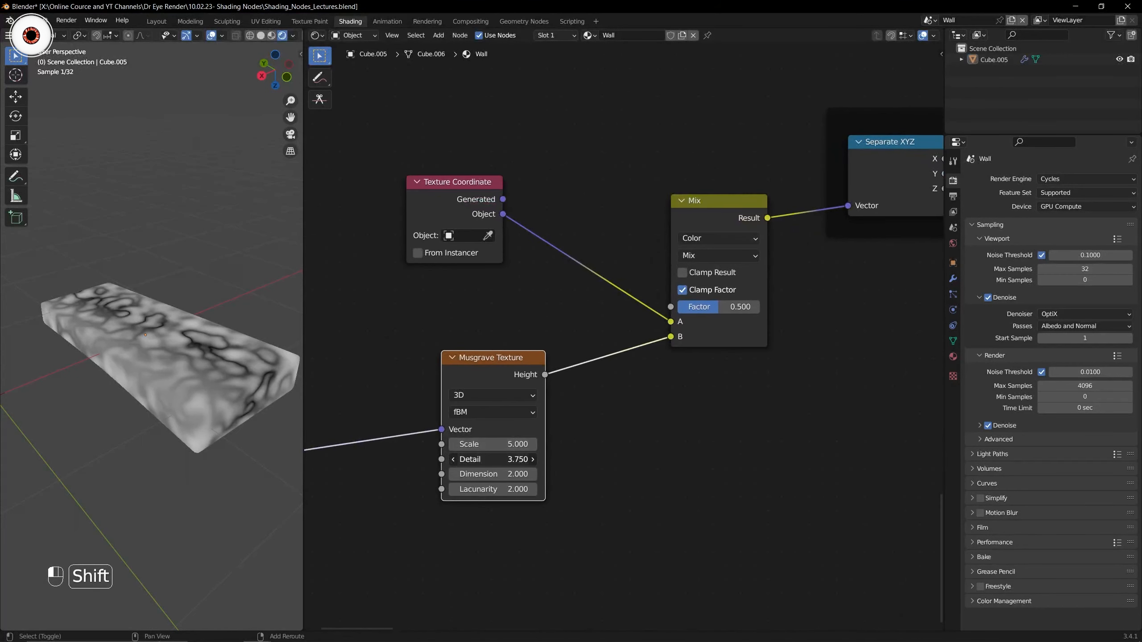
mouse_move(492, 459)
left_mouse_down("shift")
mouse_move(529, 444)
mouse_move(396, 445)
mouse_move(496, 444)
mouse_move(475, 445)
left_mouse_up("shift")
Turn off Clamp Factor on the Mix node and set the Multiply node's value to 11.340.
scroll(733, 410, "down", 5)
middle_click_drag(736, 411, 549, 429)
scroll(621, 344, "up", 5)
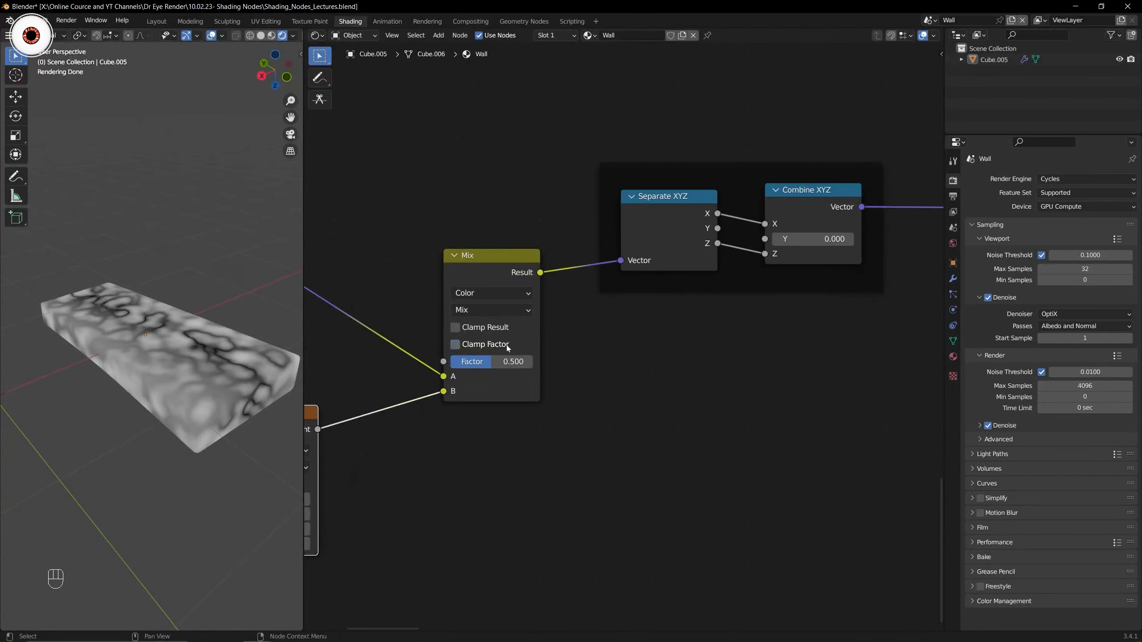
scroll(614, 370, "down", 3)
middle_click_drag(614, 370, 479, 393)
scroll(528, 394, "up", 3)
left_click_drag(513, 377, 457, 377, "shift")
scroll(492, 391, "down", 2)
middle_click_drag(391, 434, 647, 400)
middle_click_drag(507, 407, 721, 380)
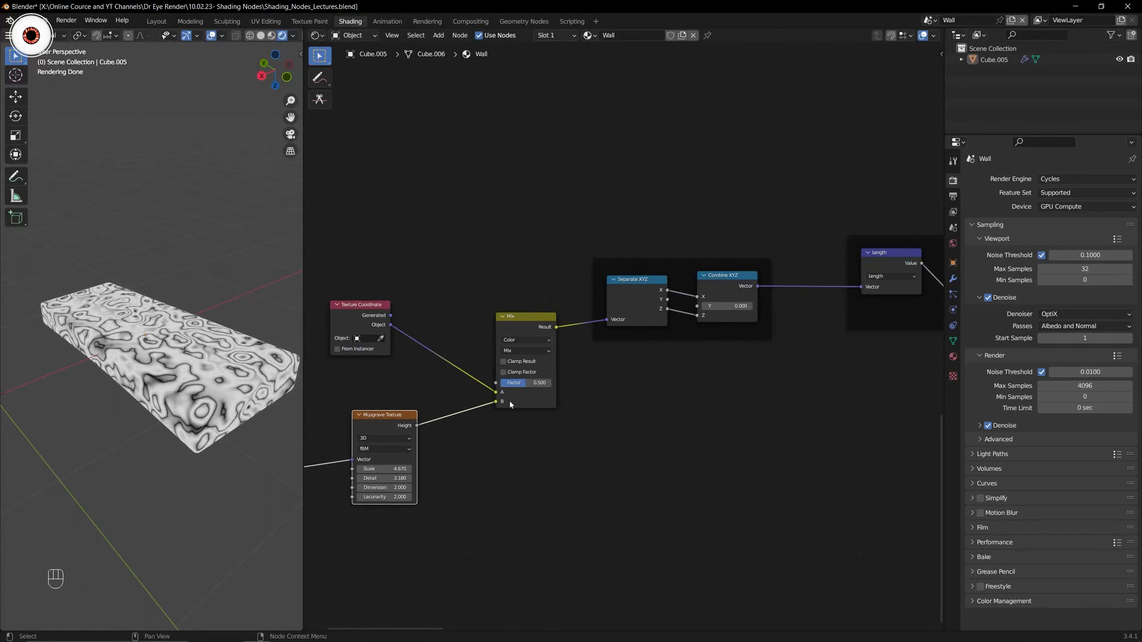
Cut all links into and out of the Mix node and move the node slightly lower.
right_click_drag(473, 333, 475, 423, "ctrl")
right_click_drag(567, 313, 575, 344, "ctrl")
left_click_drag(532, 317, 532, 345)
Hide the upper Texture Coordinate node's unused outputs and connect its Object output directly to the Separate XYZ Vector input.
left_click(368, 320)
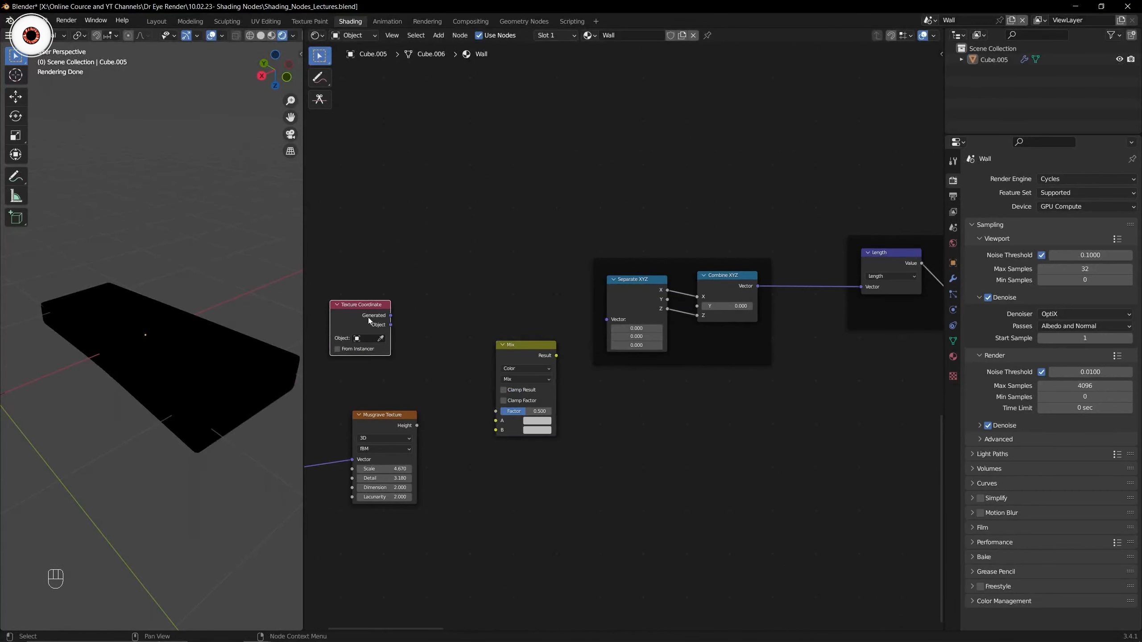
key("ctrl+h")
key("ctrl+h")
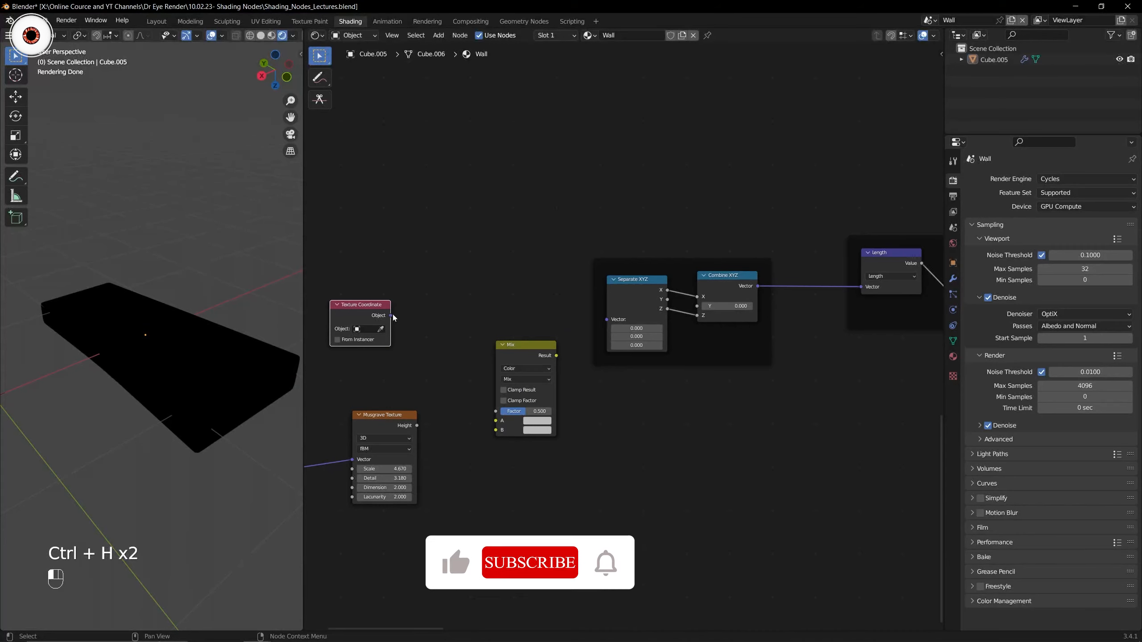
left_click_drag(391, 315, 607, 319)
Set the Multiply node's value to 17.270 and slightly lower the Ping-Pong node's scale.
middle_click_drag(645, 355, 312, 451)
scroll(551, 421, "up", 4)
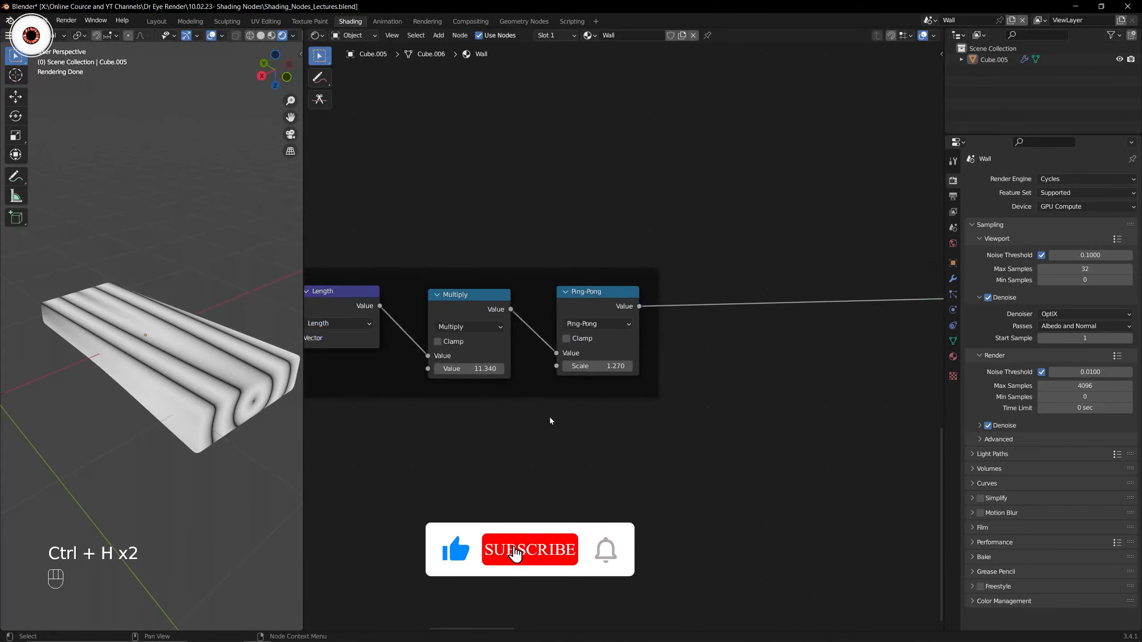
left_click_drag(459, 372, 670, 371, "shift")
mouse_move(588, 366)
left_mouse_down("shift")
mouse_move(618, 367)
mouse_move(586, 367)
left_mouse_up("shift")
Move the Texture Coordinate node right beside the Separate XYZ frame and place the unlinked Mix node well below it.
scroll(580, 385, "down", 6)
middle_click_drag(485, 420, 625, 374)
key("g")
left_click(449, 313)
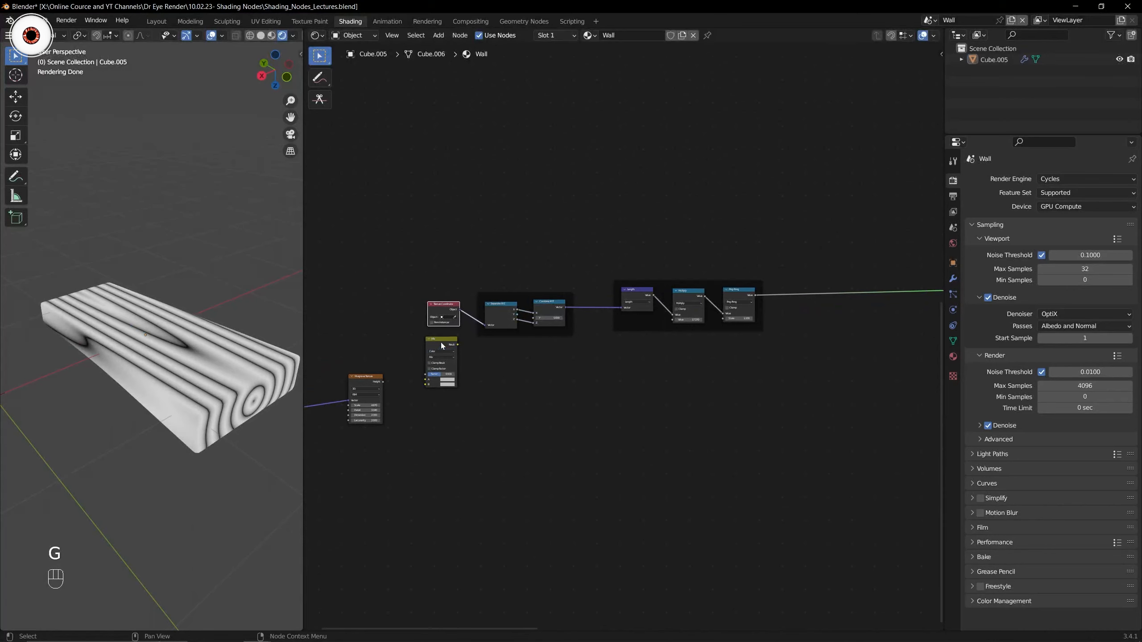
key("g")
left_click(438, 345)
key("g")
left_click(444, 314)
left_click(436, 343)
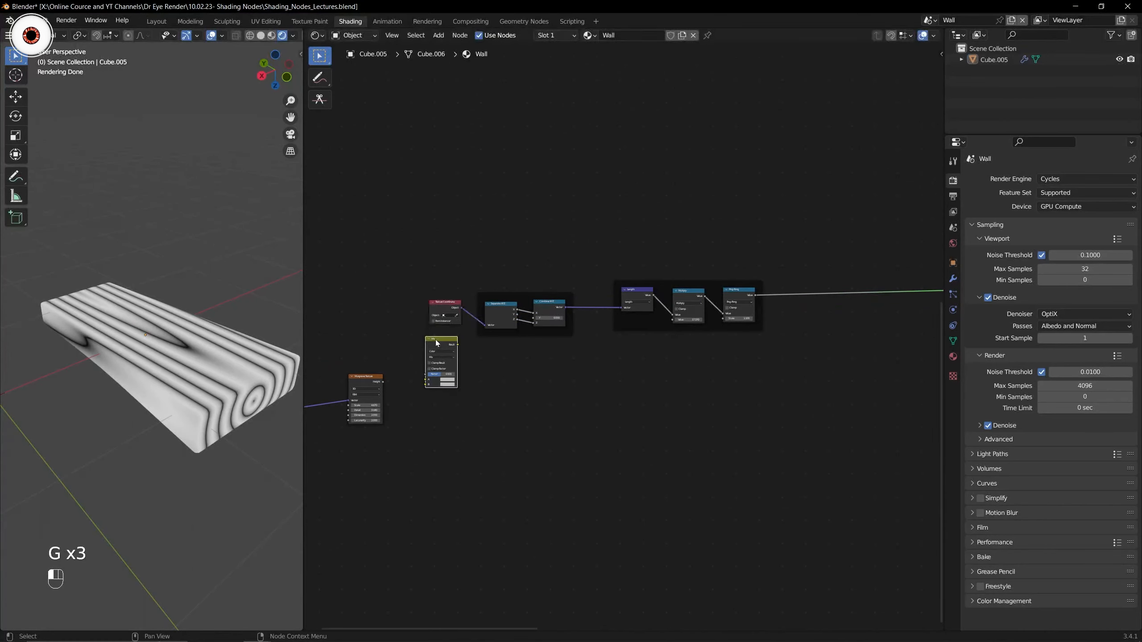
key("g")
left_click(426, 378)
Select the connected Texture Coordinate node together with both node frames and all the nodes inside them.
left_click_drag(396, 271, 734, 343)
key("ctrl+space")
scroll(604, 421, "up", 2)
left_click_drag(141, 199, 775, 352)
key("ctrl+space")
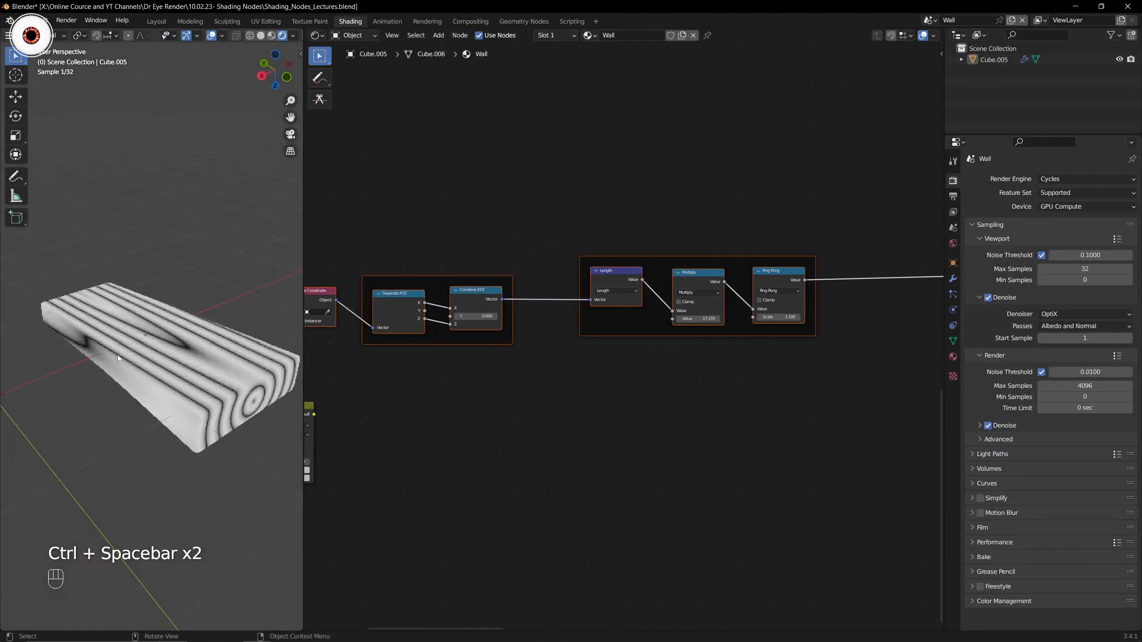
Deselect all the nodes and save the file.
middle_click_drag(219, 353, 187, 358)
key("alt+a")
key("ctrl+s")
scroll(715, 352, "down", 3)
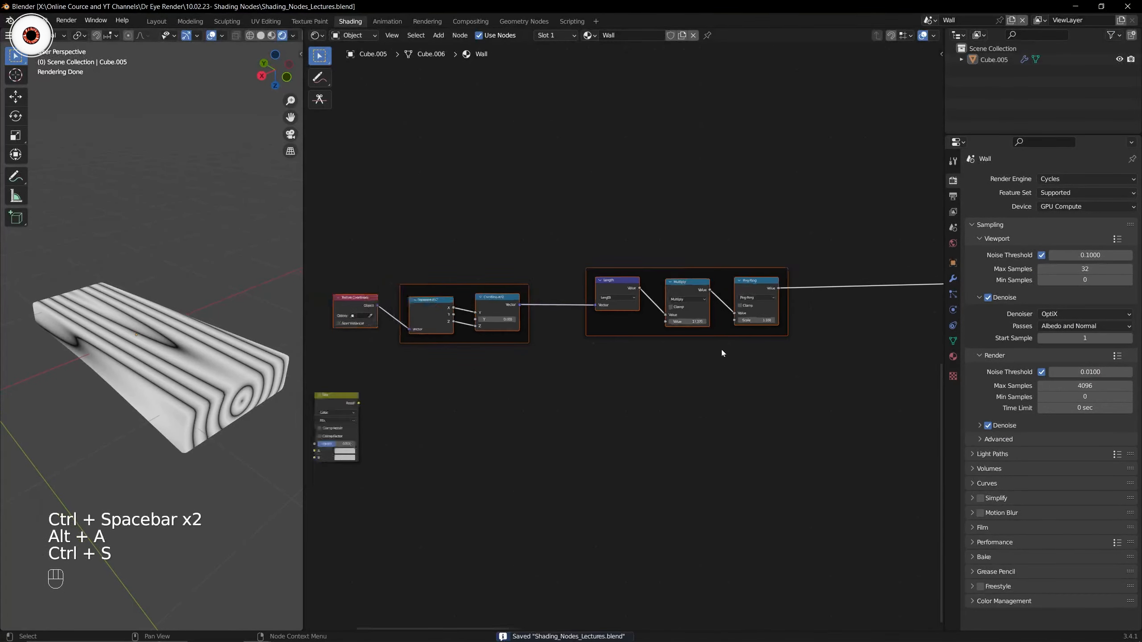
Add a ColorRamp node just below the link between the Ping-Pong and Principled BSDF nodes.
middle_click_drag(809, 346, 662, 361)
left_click(679, 360)
key("shift+a")
type("color")
key("Return")
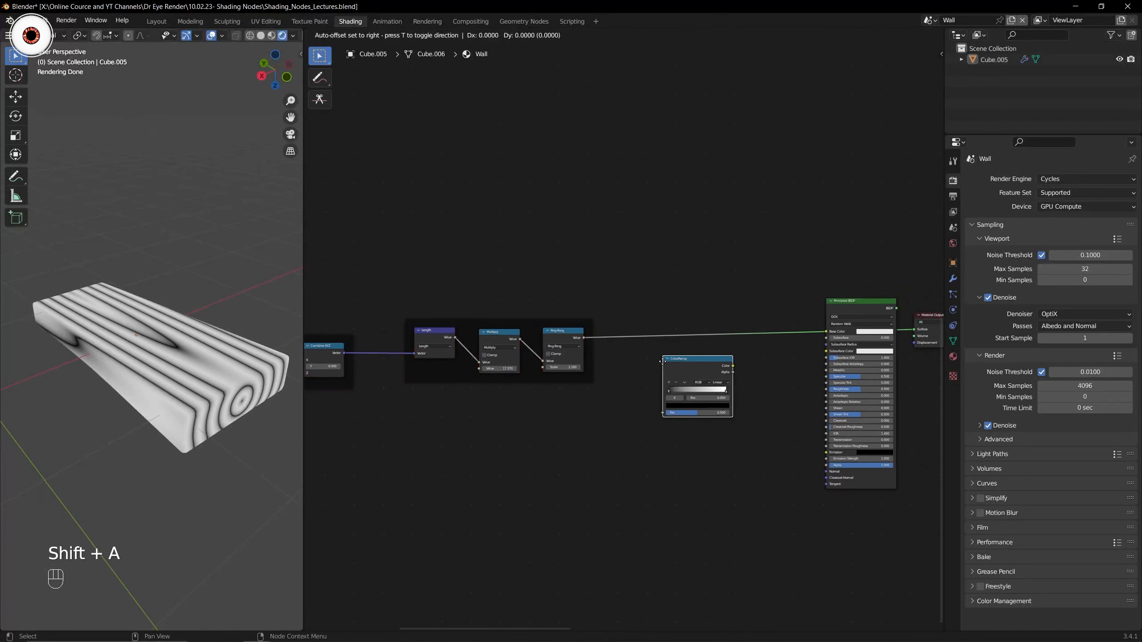
left_click(662, 362)
Switch to the Simon_Procedural_Course_Learning file and examine how its Patter_Distortion, Texture_Coordinates and Rings frames are wired in the Wood material.
scroll(513, 413, "down", 1)
middle_click_drag(402, 427, 627, 360)
middle_click_drag(466, 358, 579, 352)
left_click_drag(355, 339, 588, 441)
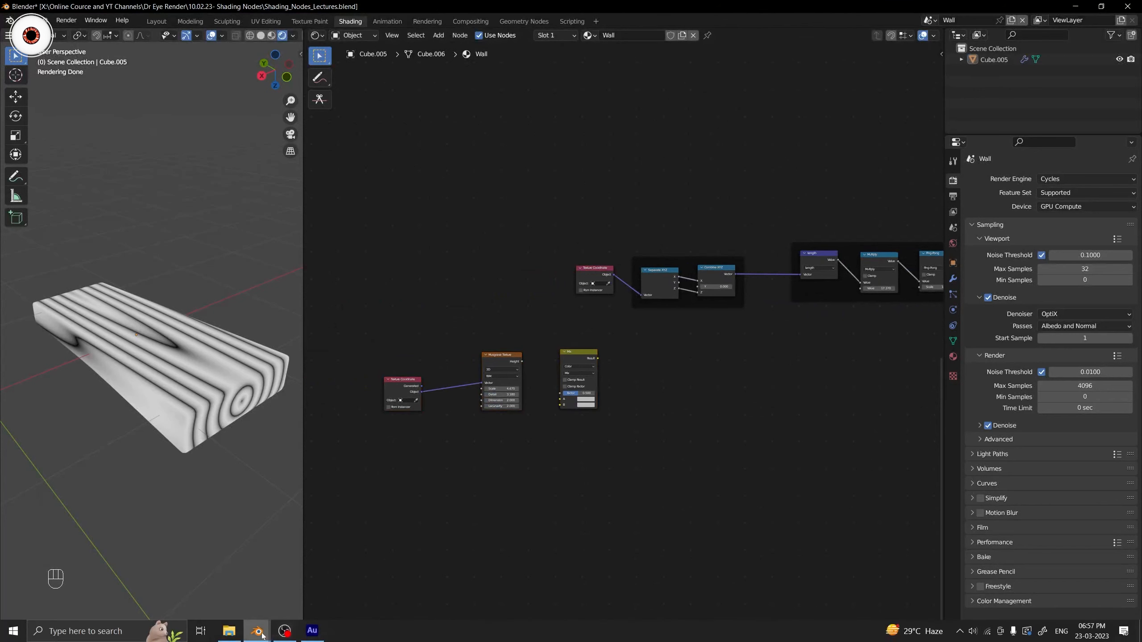
mouse_move(256, 631)
left_click(307, 569)
scroll(535, 388, "up", 5)
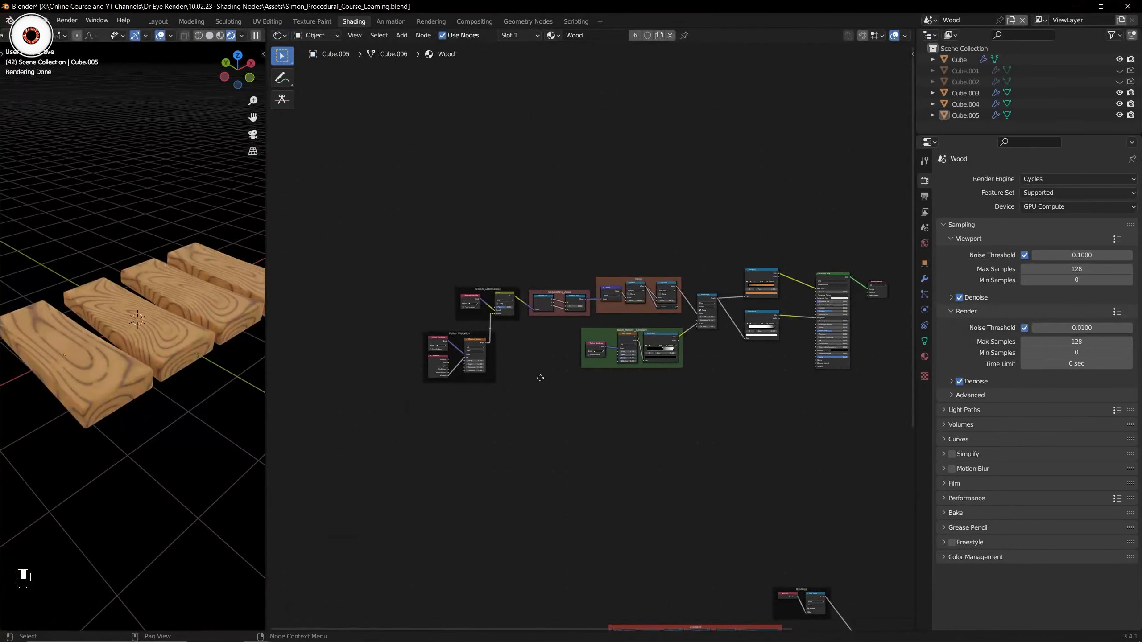
left_click_drag(361, 338, 568, 488)
scroll(595, 405, "up", 3)
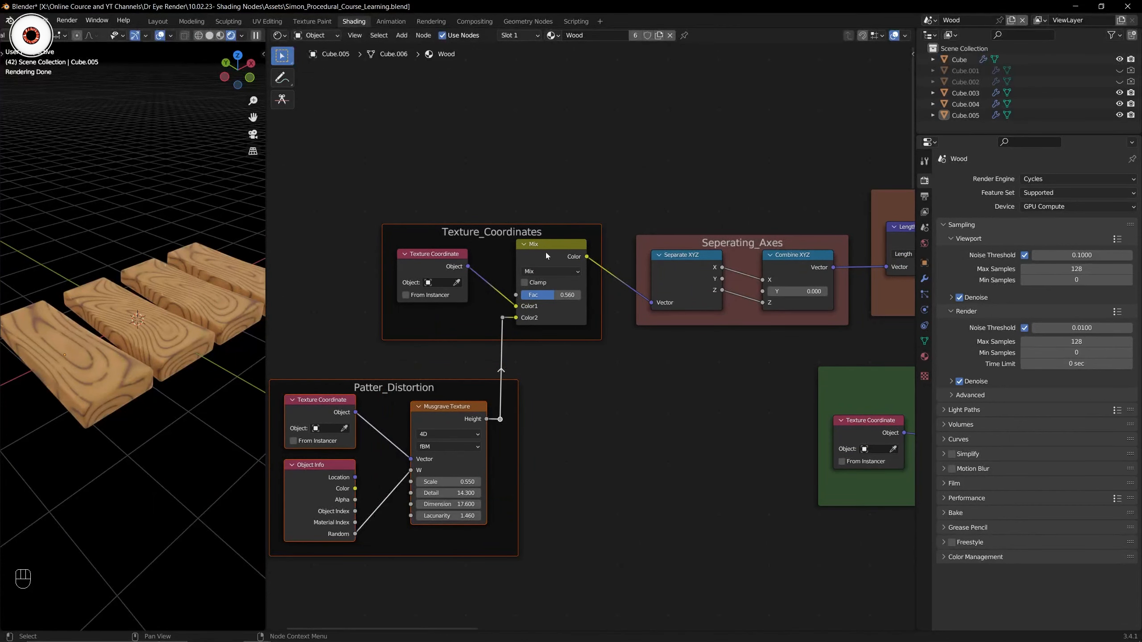
left_click_drag(272, 360, 524, 524)
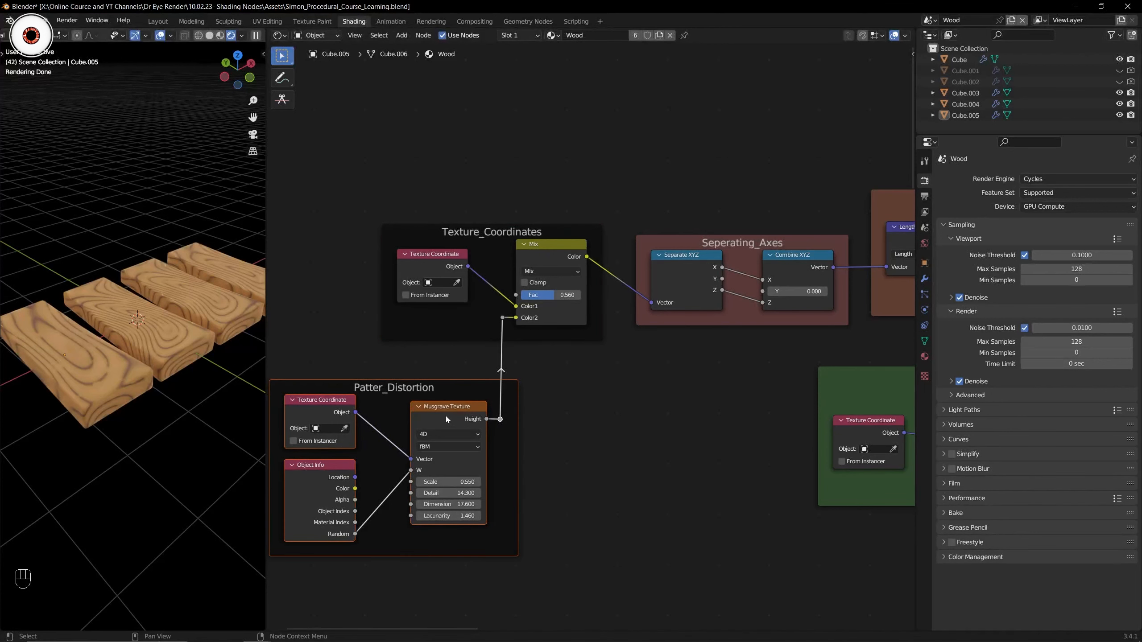
scroll(666, 387, "down", 2)
middle_click_drag(665, 387, 499, 411)
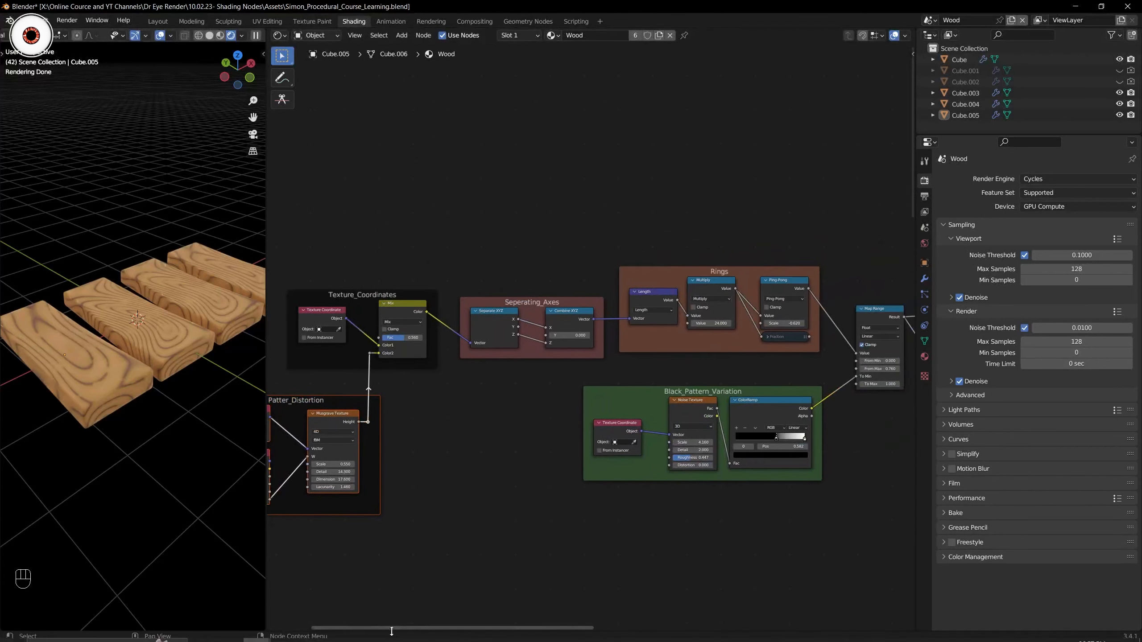
Switch back to the Shading_Nodes_Lectures file and select the lower Texture Coordinate, Musgrave Texture and unlinked Mix nodes.
mouse_move(261, 628)
left_click(229, 587)
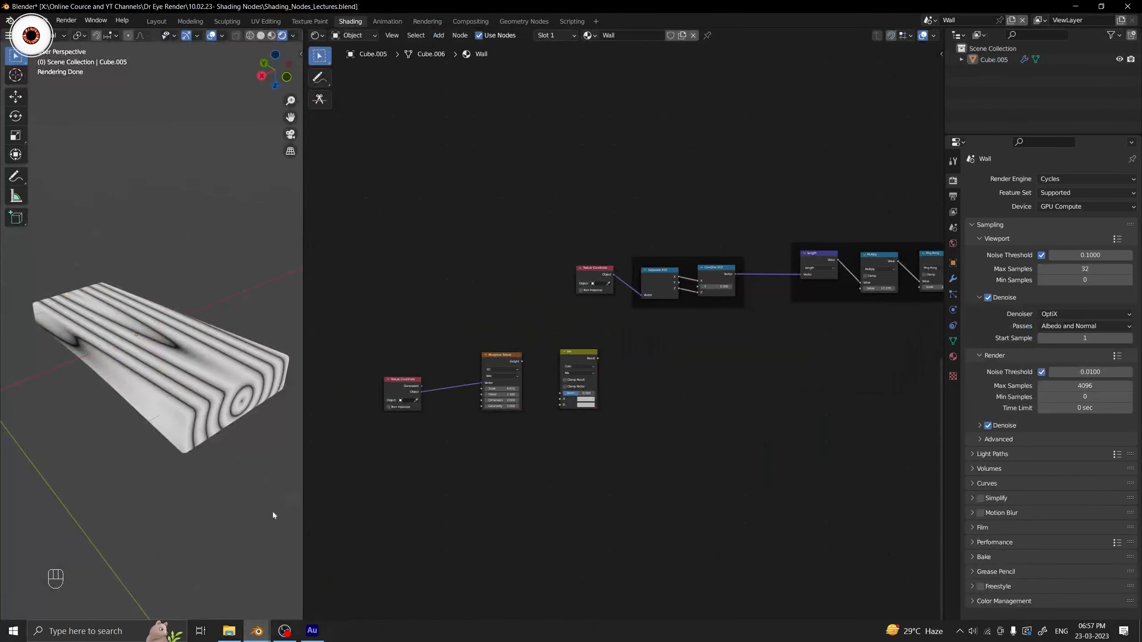
scroll(603, 323, "down", 2)
middle_click_drag(598, 320, 564, 344)
left_click_drag(382, 356, 583, 435)
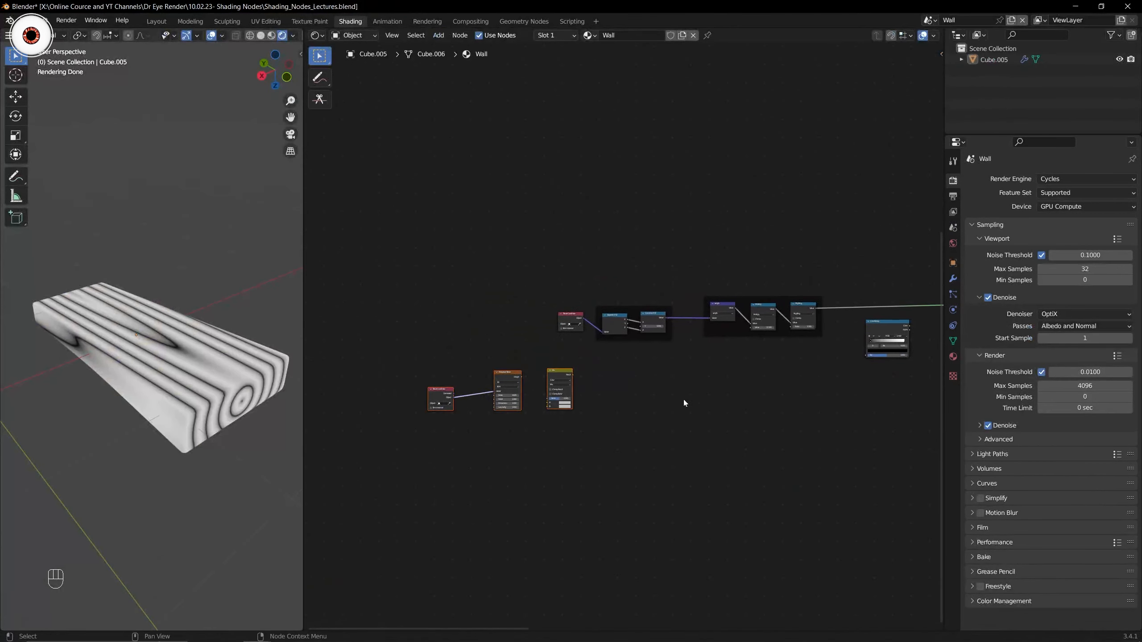
Insert the ColorRamp node into the link between the Ping-Pong node and the Principled BSDF Base Color.
middle_click_drag(776, 390, 514, 435)
scroll(514, 435, "up", 5)
left_click_drag(617, 388, 607, 354)
scroll(607, 354, "up", 4)
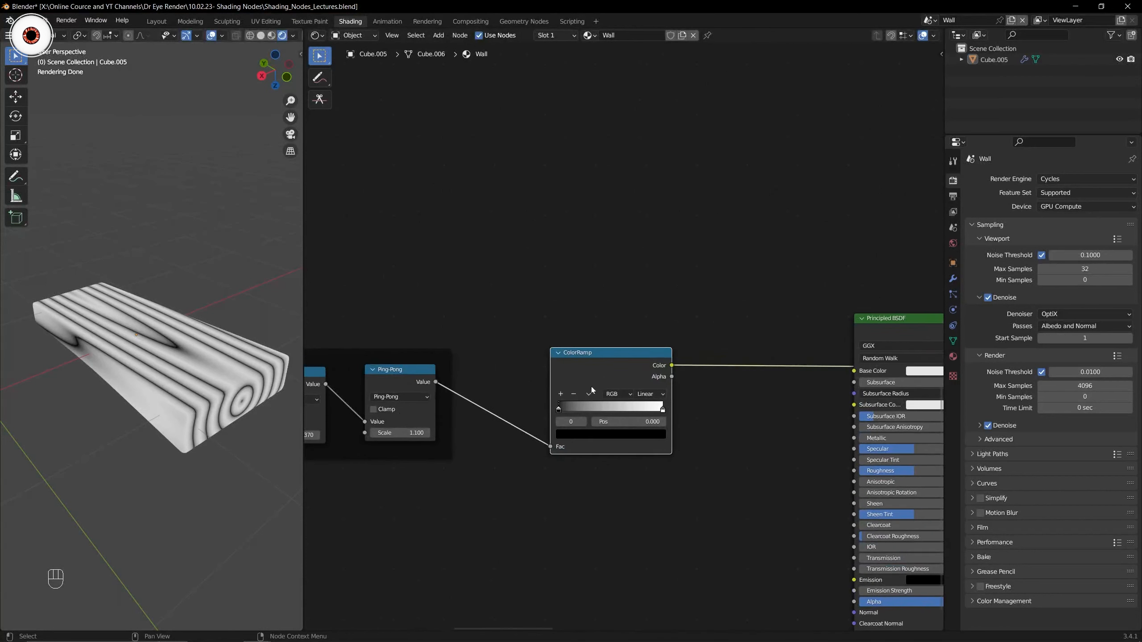
scroll(590, 385, "up", 3)
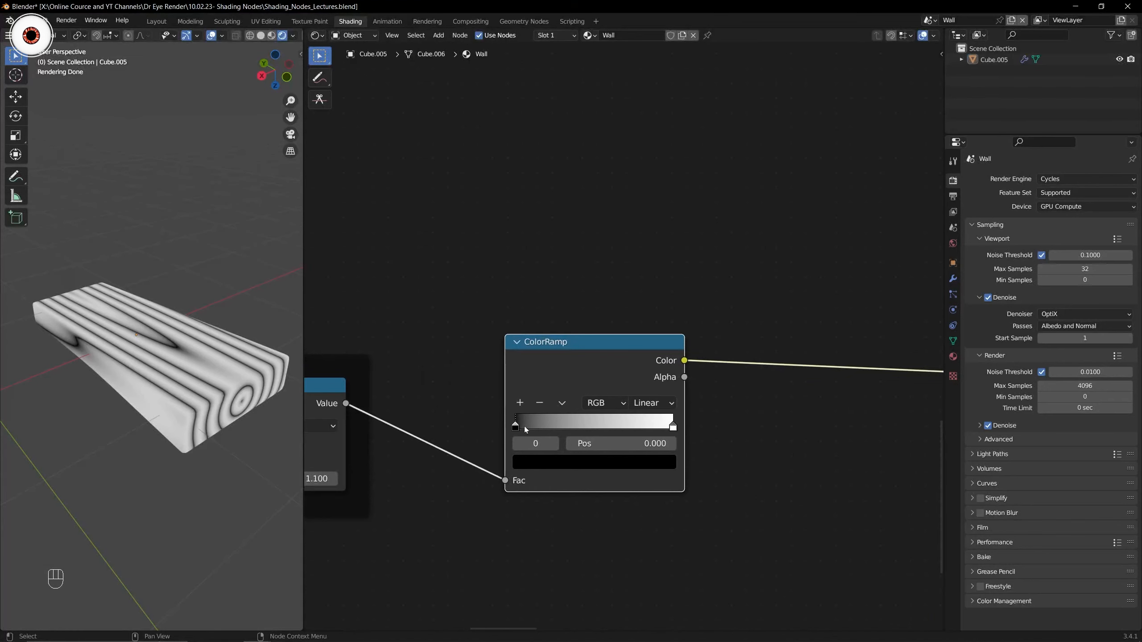
Set the ColorRamp's first stop to the hex color 643D34.
scroll(443, 381, "down", 4)
middle_click_drag(443, 380, 571, 370)
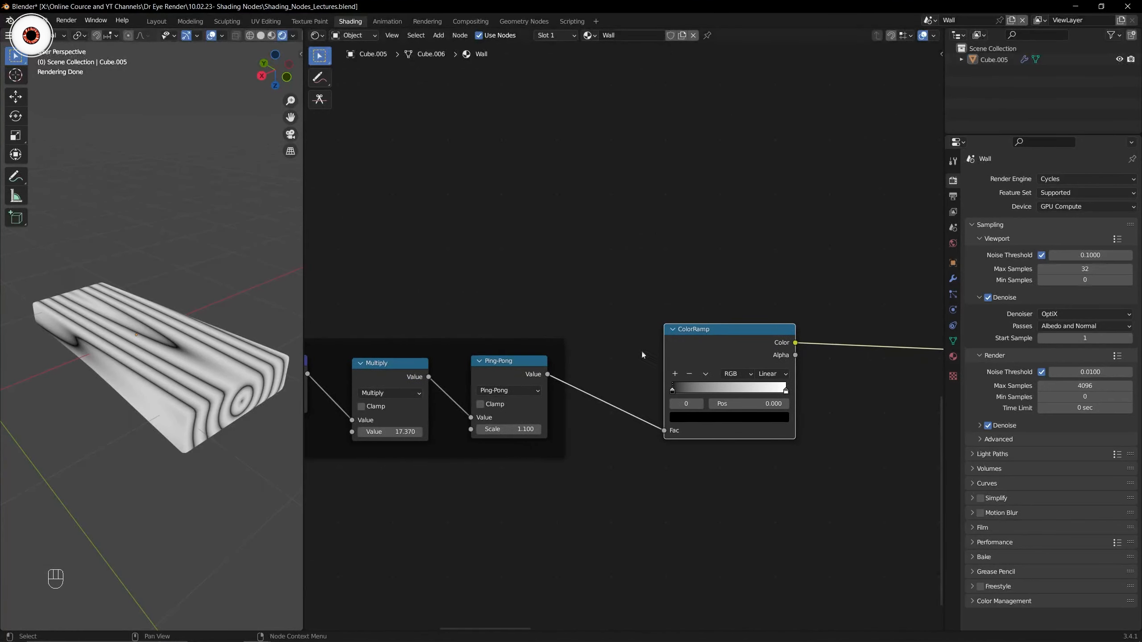
scroll(629, 369, "up", 2)
middle_click_drag(639, 388, 544, 375)
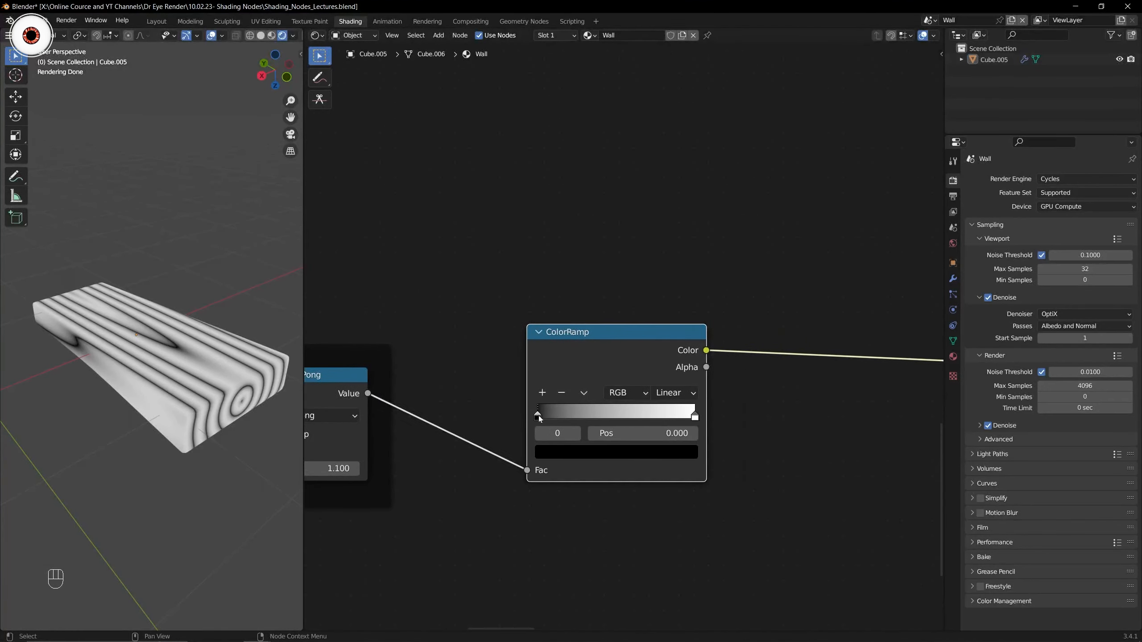
left_click(567, 452)
left_click(628, 386)
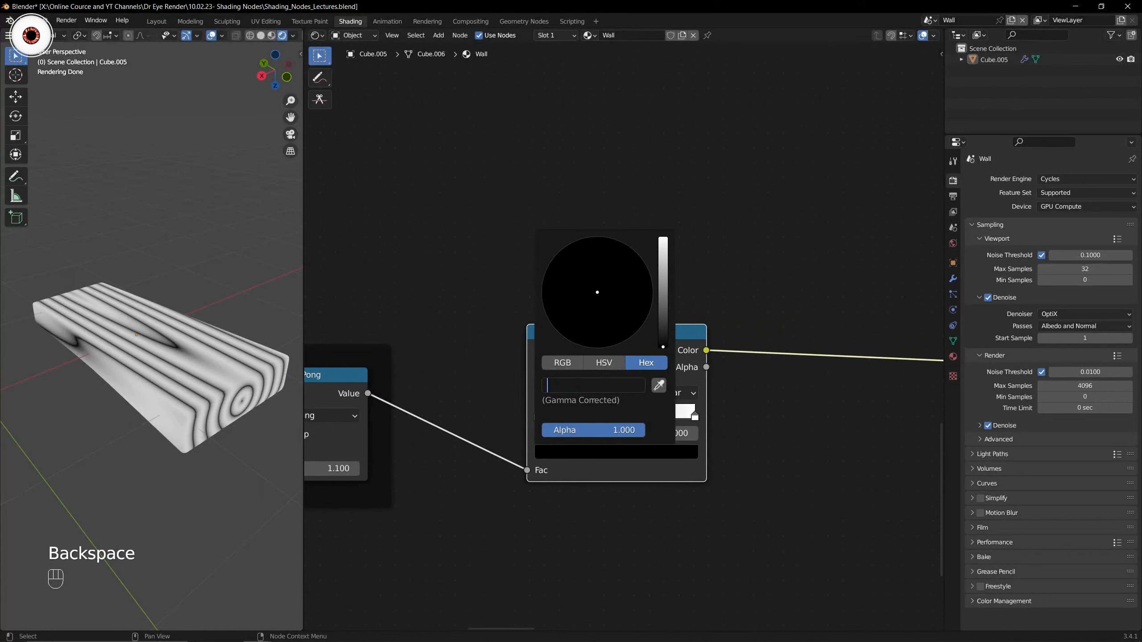
type("643")
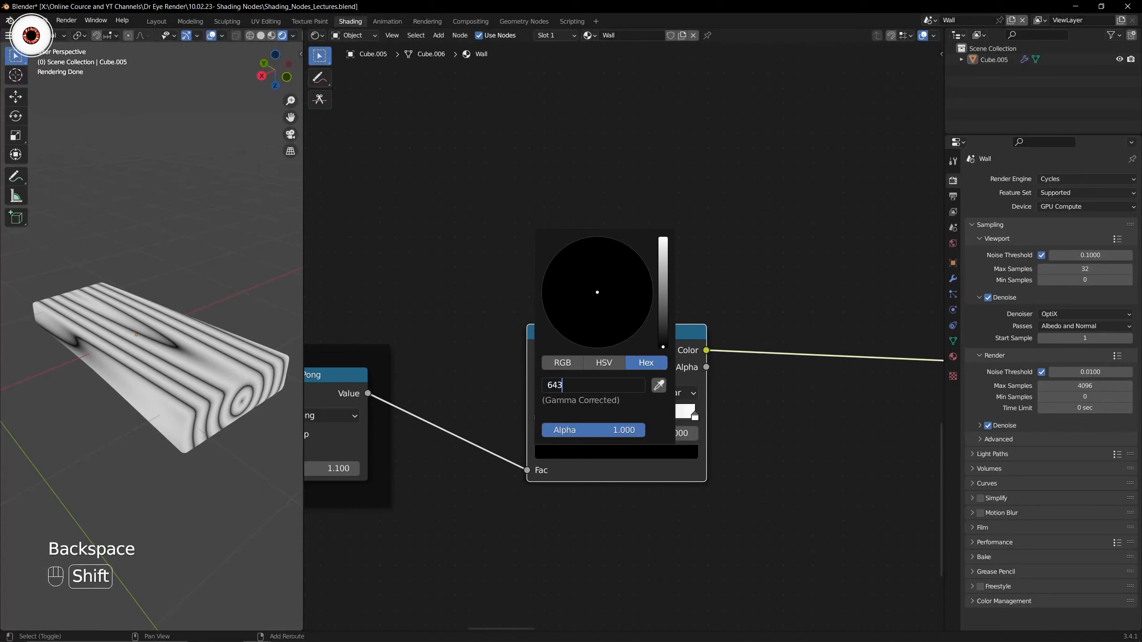
type("D34")
key("Return")
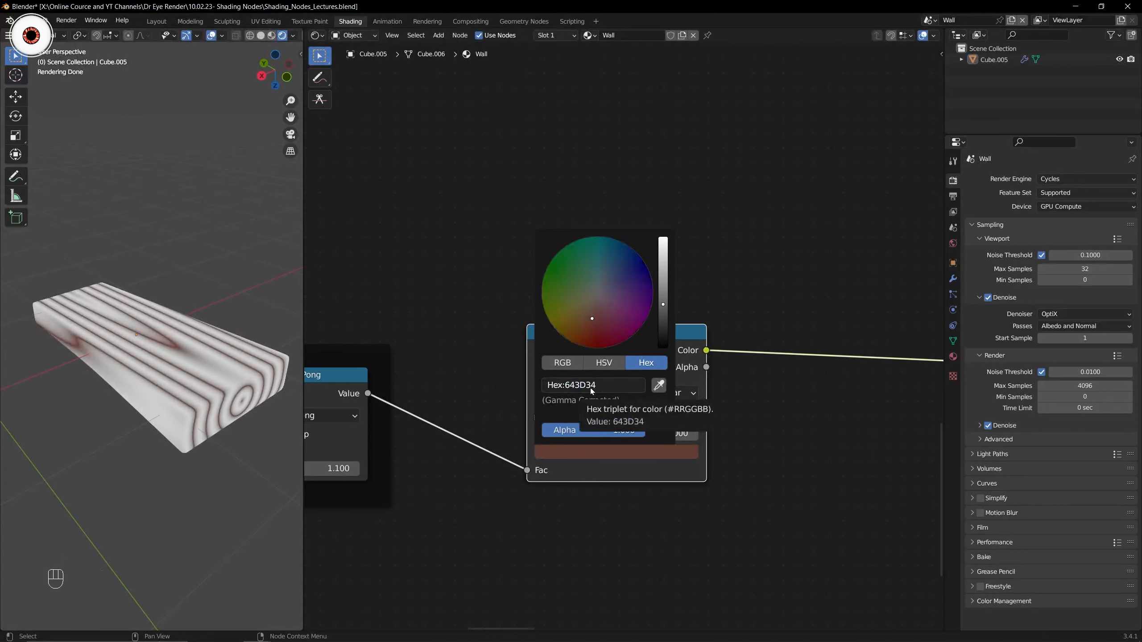
Add a middle stop to the ColorRamp at about position 0.416 and set its hex color to A9783C.
left_click(544, 392)
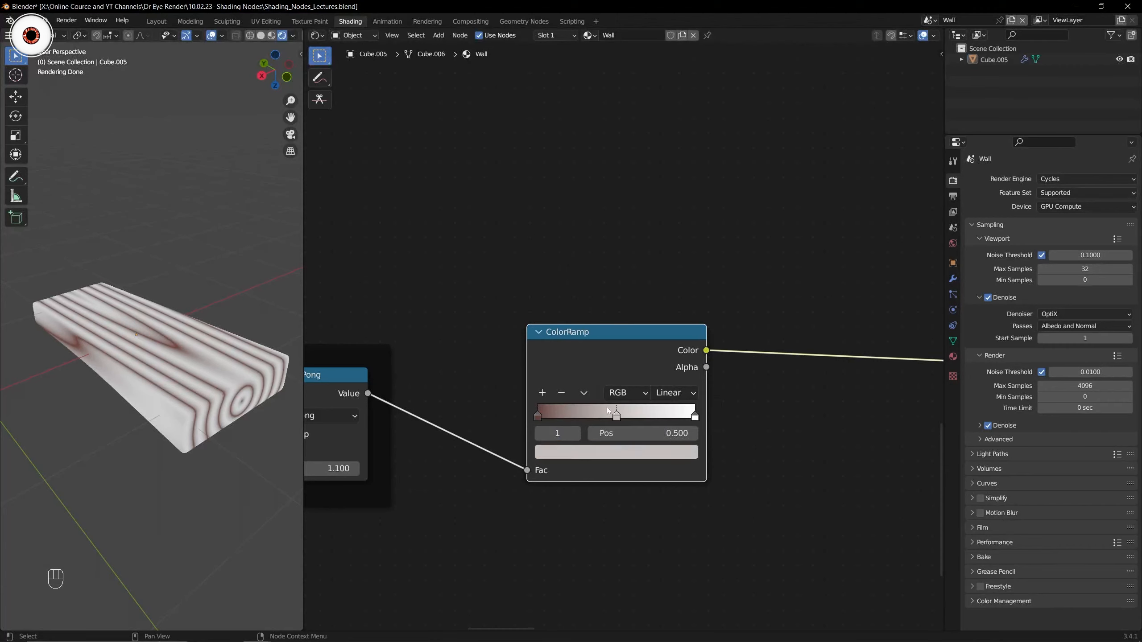
left_click_drag(619, 419, 603, 420)
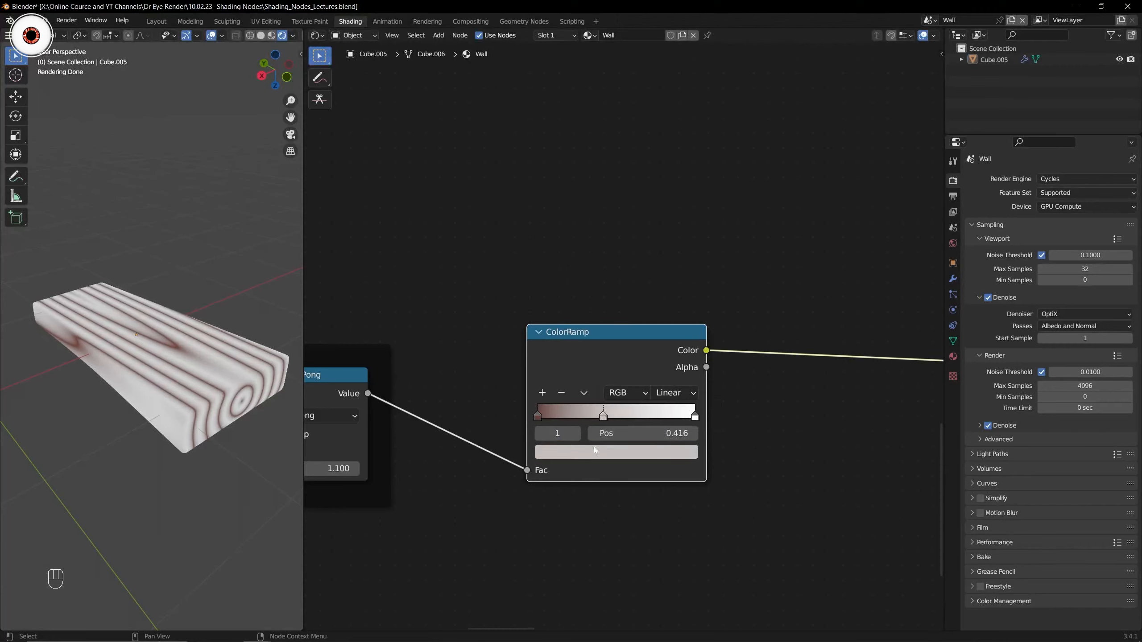
left_click(595, 452)
left_click(585, 385)
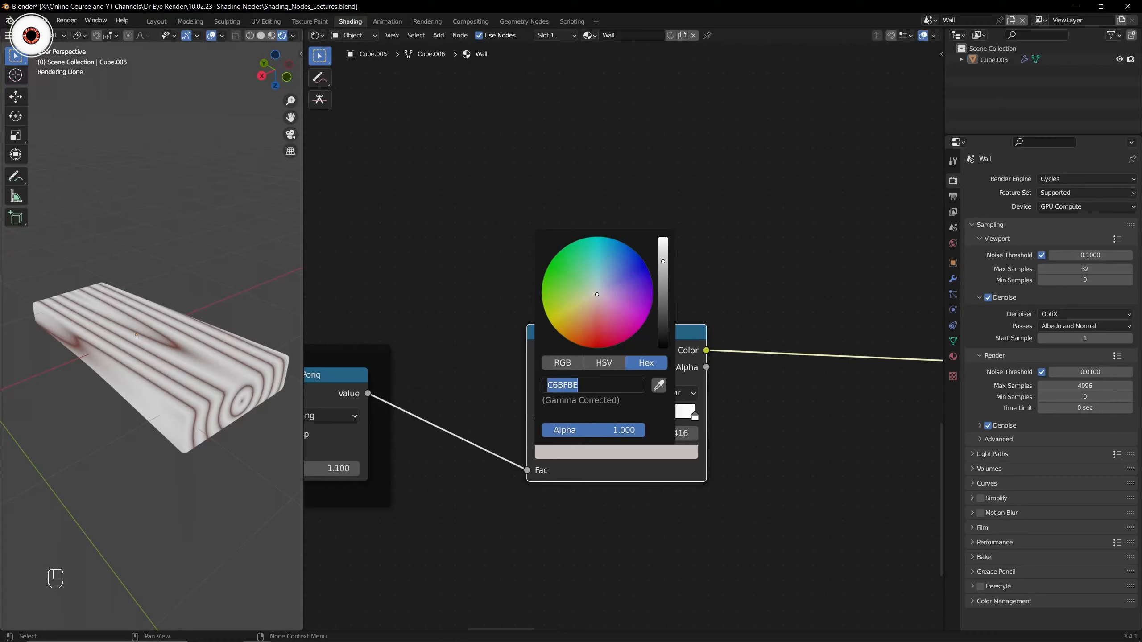
key("shift")
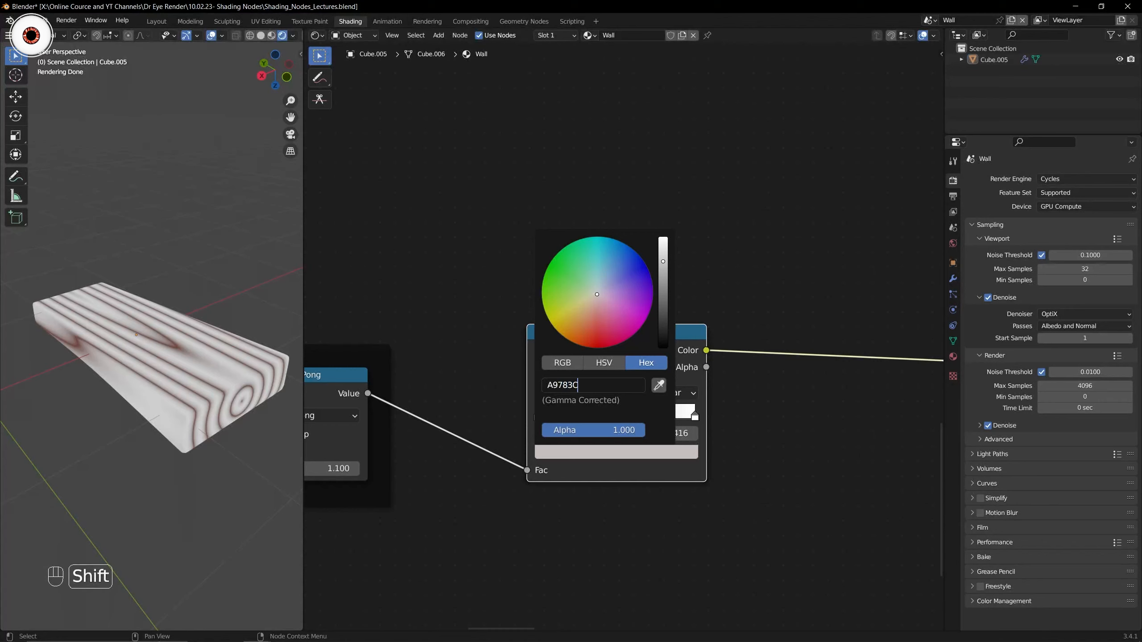
type("A9783C")
key("Return")
Set the ColorRamp's last stop to the hex color D3824C.
left_click(695, 418)
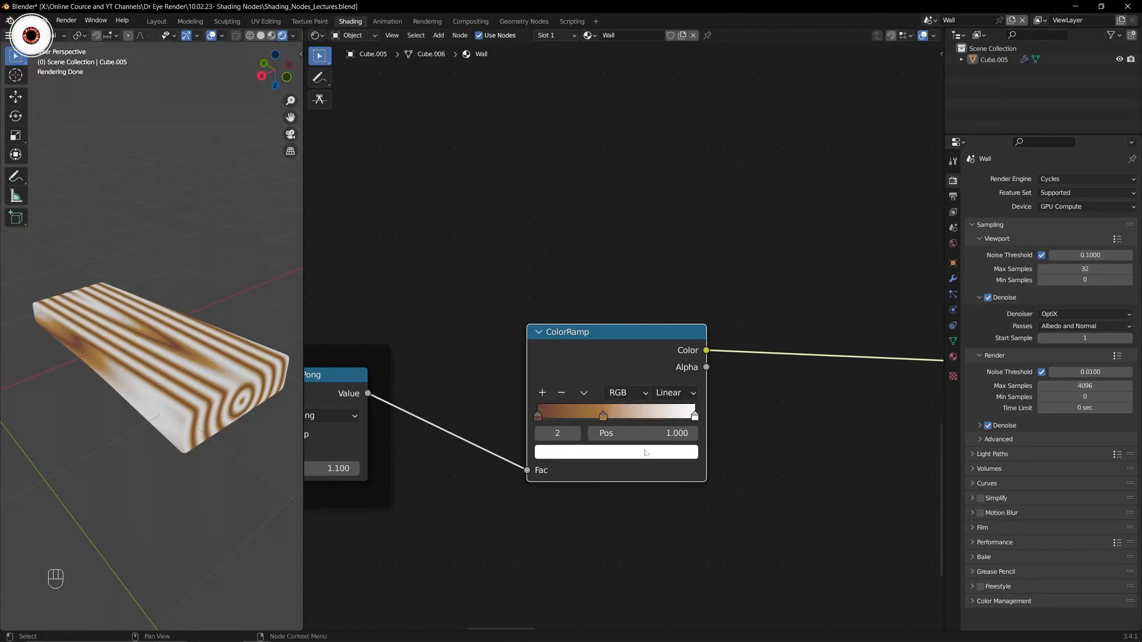
left_click(614, 452)
key("BackSpace")
key("BackSpace")
type("D3")
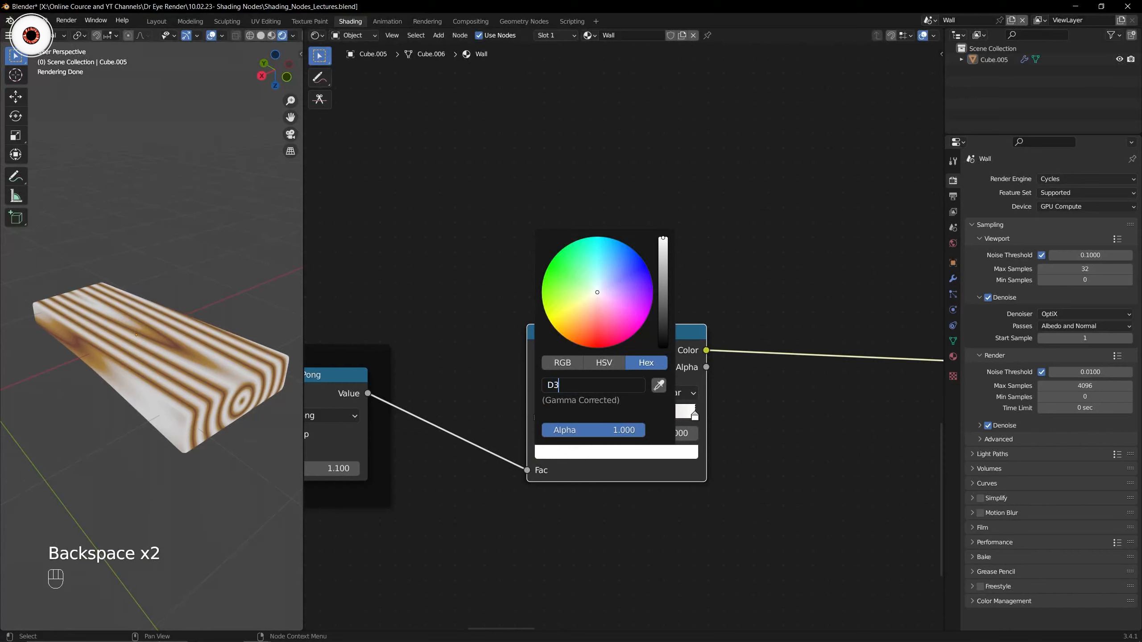
type("8")
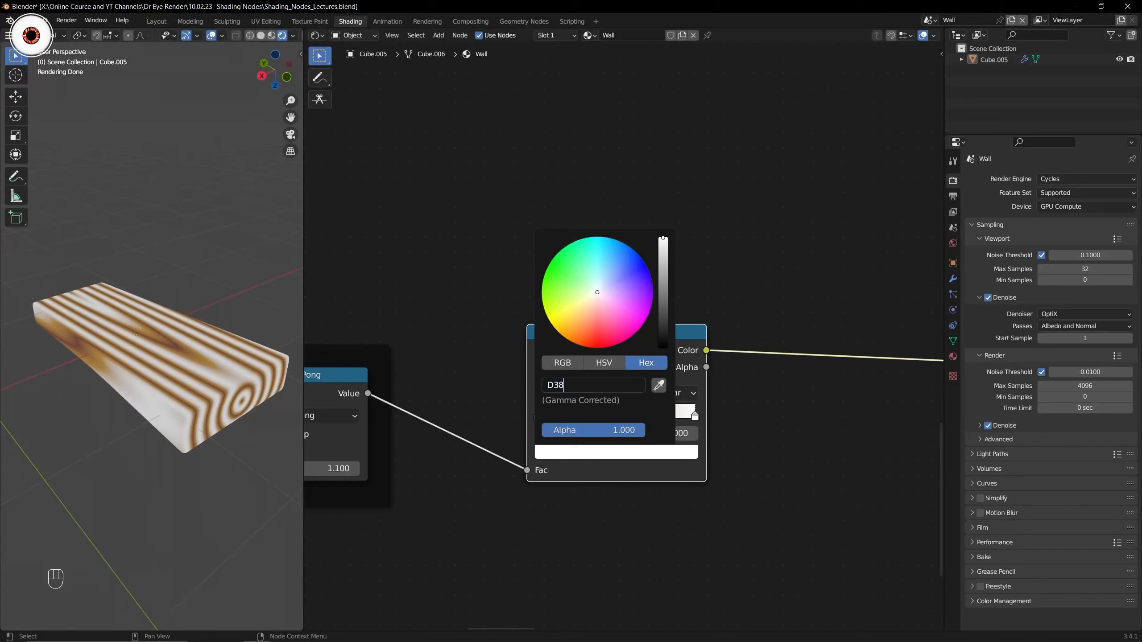
type("24C")
key("Return")
scroll(606, 357, "down", 2)
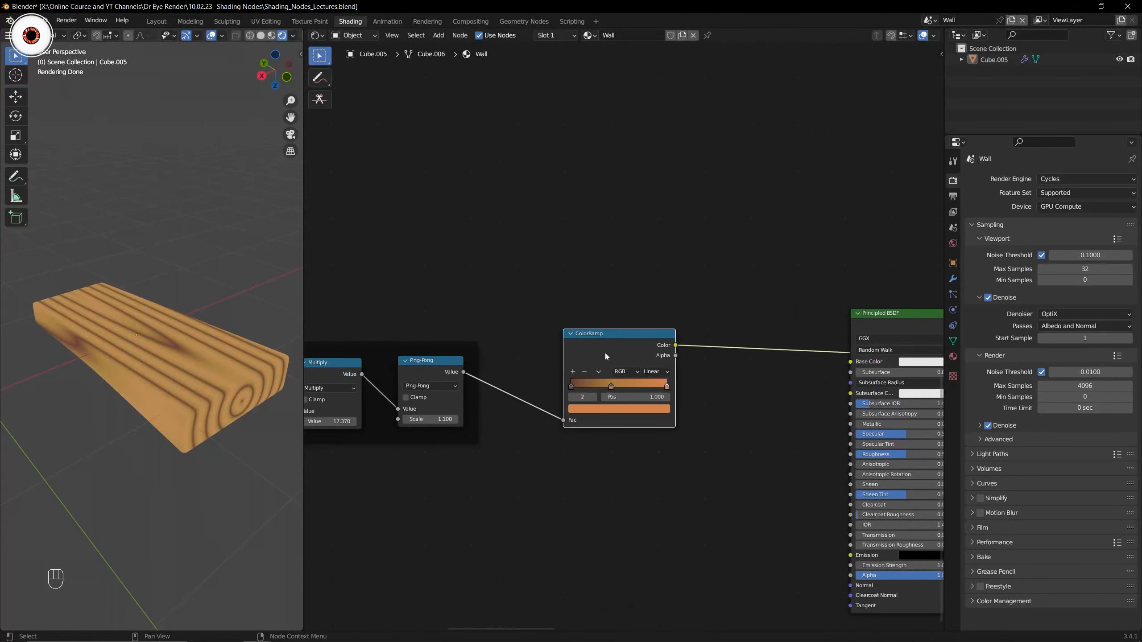
Set the Multiply value to 20.100 and the Ping-Pong scale to 0.780, and save the file.
middle_click_drag(211, 383, 188, 374)
scroll(623, 355, "down", 1)
middle_click_drag(456, 384, 629, 388)
scroll(629, 387, "up", 1)
scroll(517, 410, "up", 6)
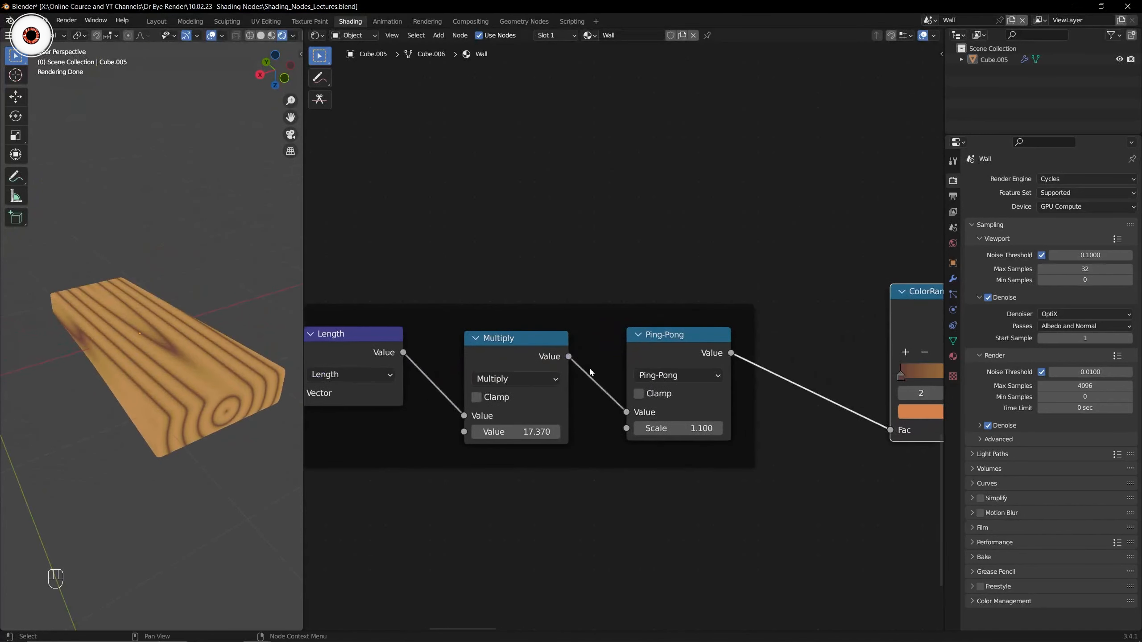
left_click_drag(522, 426, 661, 429, "shift")
key("ctrl+s")
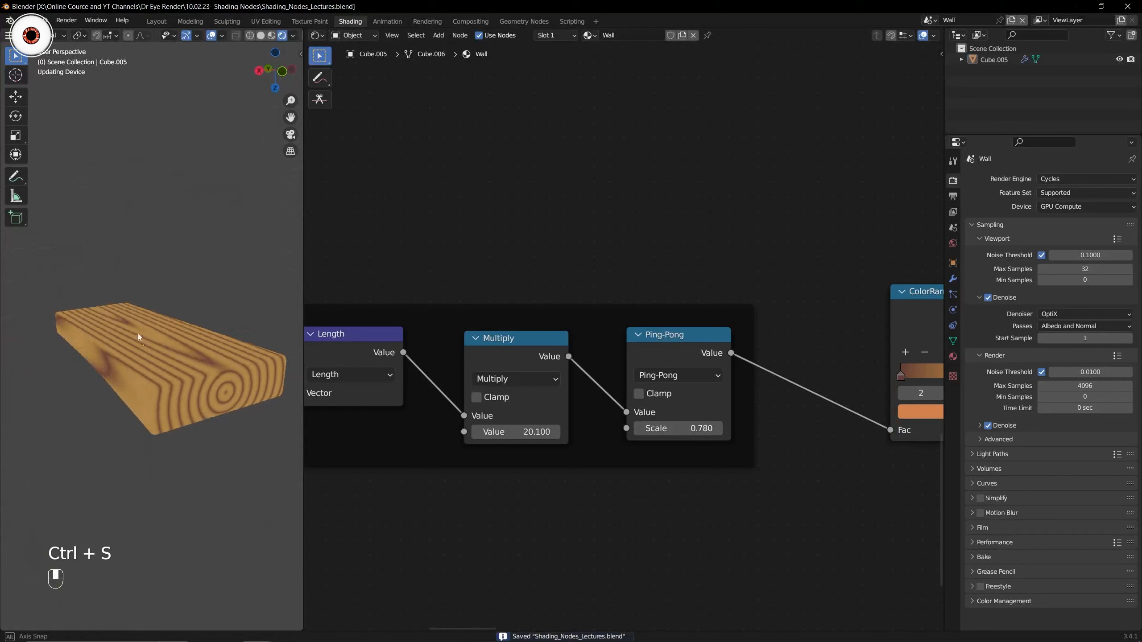
Select the upper Texture Coordinate node, both node frames with their contents, and the ColorRamp node.
mouse_move(138, 333)
middle_mouse_down()
mouse_move(139, 270)
mouse_move(146, 331)
middle_mouse_up()
scroll(580, 307, "down", 10)
middle_click_drag(402, 318, 505, 308)
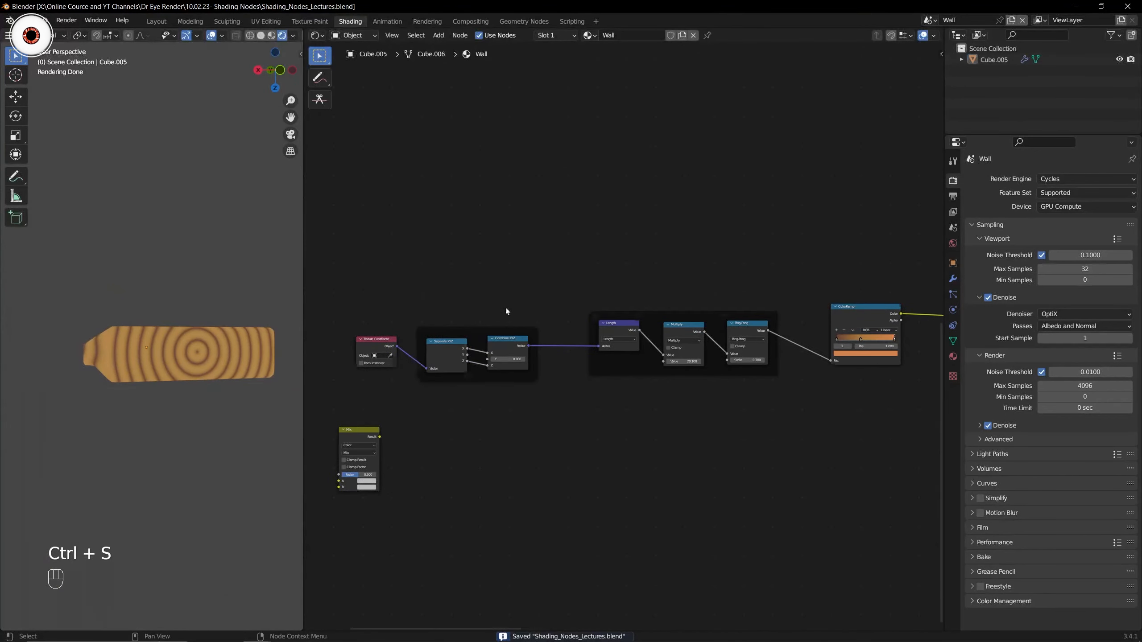
scroll(505, 308, "down", 4)
left_click_drag(380, 289, 747, 374)
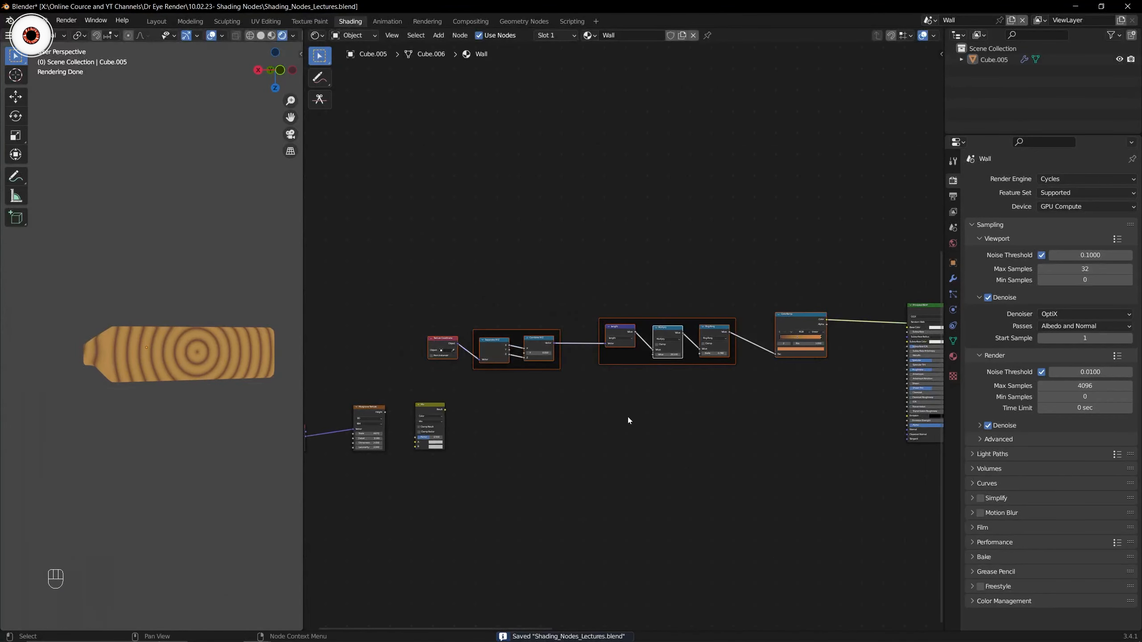
Move the Texture Coordinate node that feeds Separate XYZ farther from it to make room for another node.
middle_click_drag(187, 315, 226, 289)
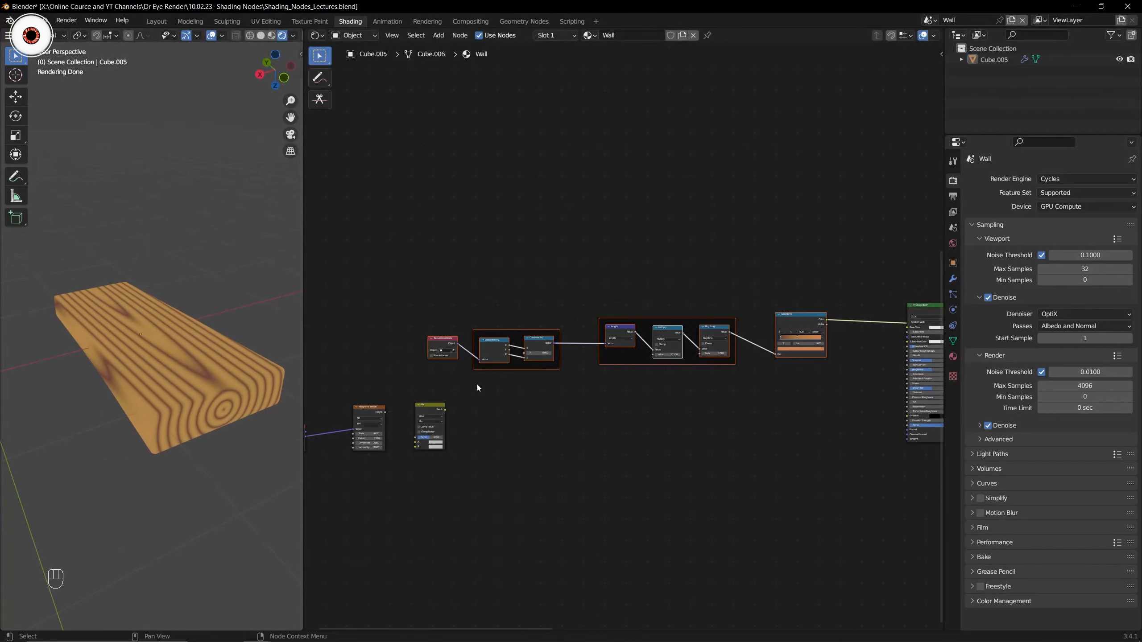
middle_click_drag(477, 384, 612, 362)
scroll(613, 359, "up", 4)
left_click(609, 363)
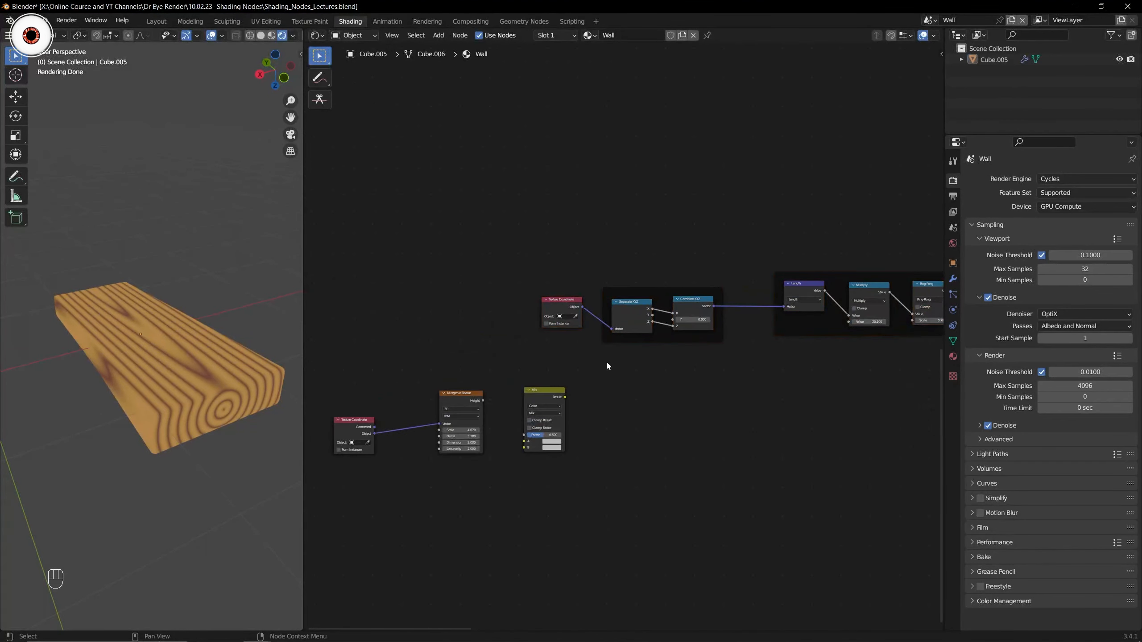
scroll(596, 361, "up", 3)
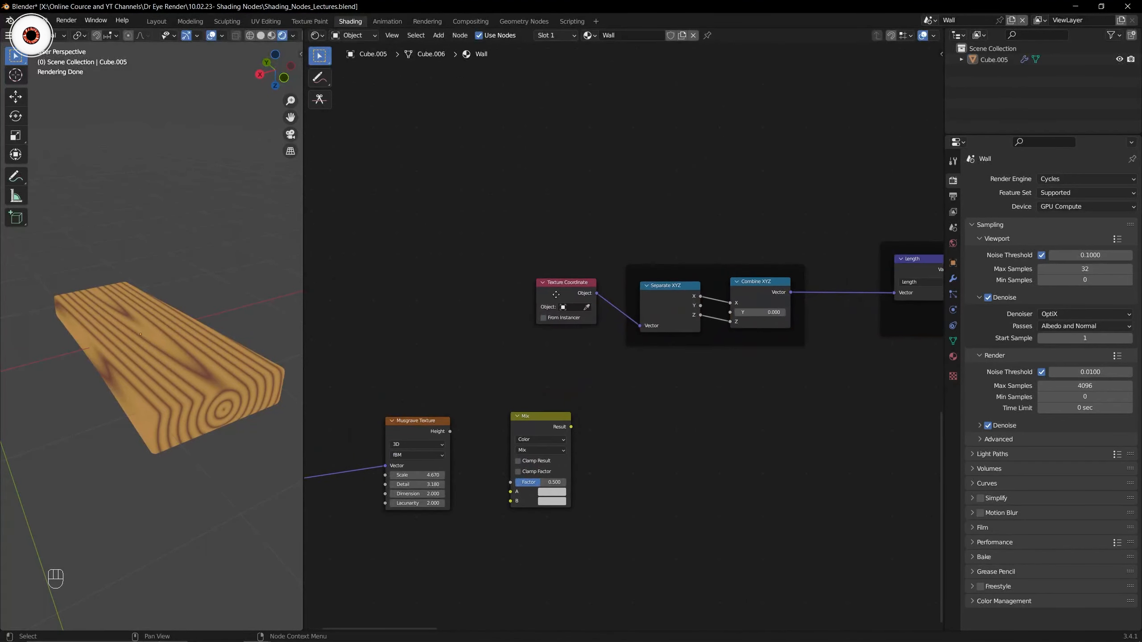
left_click_drag(558, 298, 479, 306)
scroll(525, 377, "up", 2)
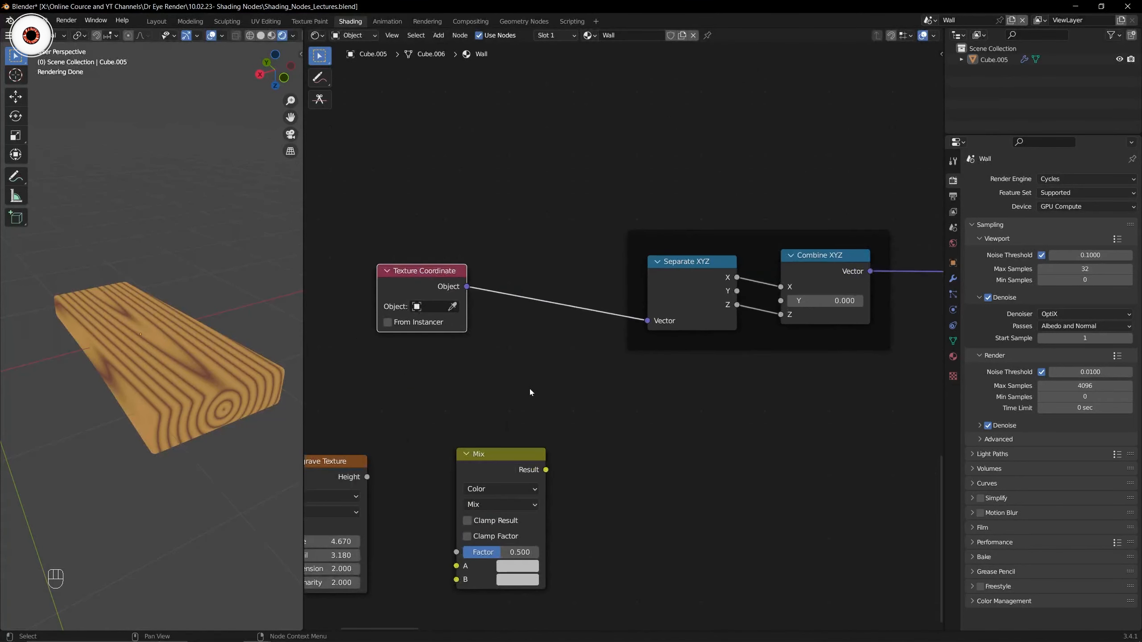
scroll(485, 367, "down", 4)
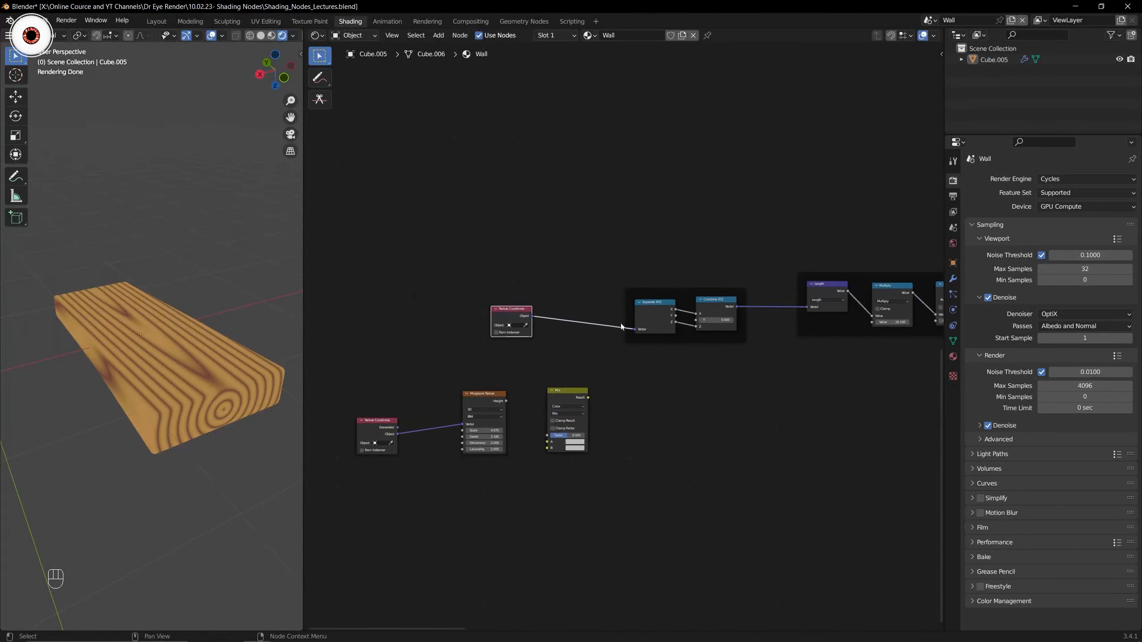
left_click_drag(386, 277, 523, 364)
scroll(550, 360, "up", 1)
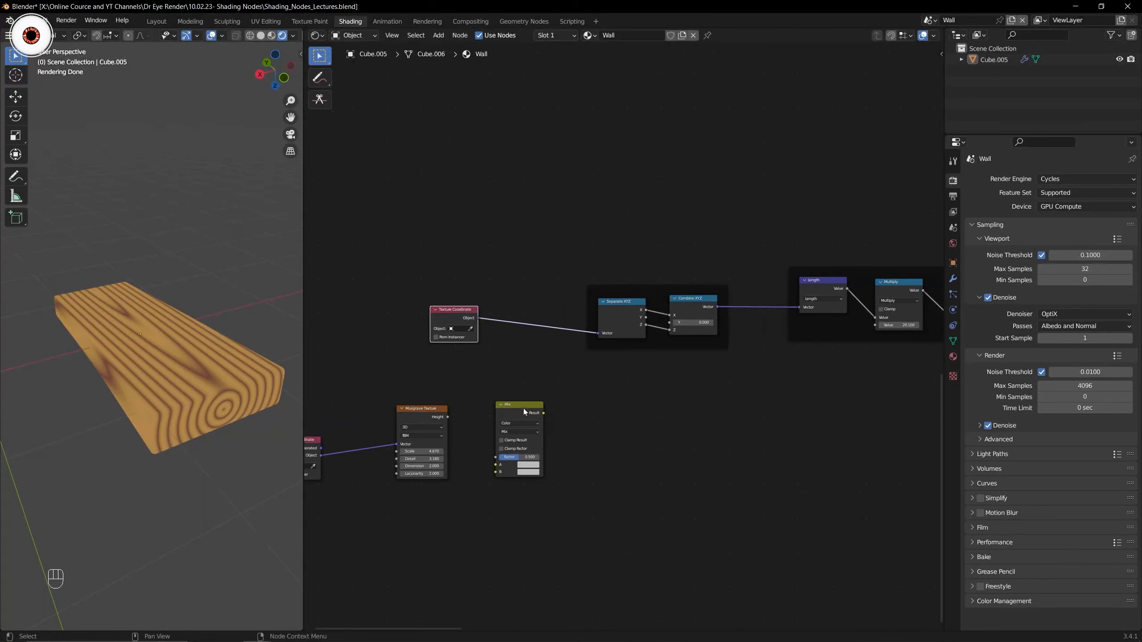
Place the Mix node between the upper Texture Coordinate and Separate XYZ nodes, and cut the link joining those two.
left_click_drag(523, 409, 505, 314)
scroll(472, 328, "up", 1)
right_click_drag(466, 280, 466, 354, "ctrl")
scroll(471, 324, "up", 1)
Connect the upper Texture Coordinate's Object output to Mix input A and the Musgrave Texture's Height output to input B.
left_click_drag(434, 307, 499, 396)
middle_click_drag(449, 392, 533, 388)
scroll(530, 388, "up", 1)
left_click_drag(466, 473, 590, 411)
Move the lower Texture Coordinate and Musgrave Texture nodes together farther away from the Mix node.
scroll(481, 415, "down", 1)
middle_click_drag(477, 416, 598, 380)
left_click_drag(353, 406, 580, 491)
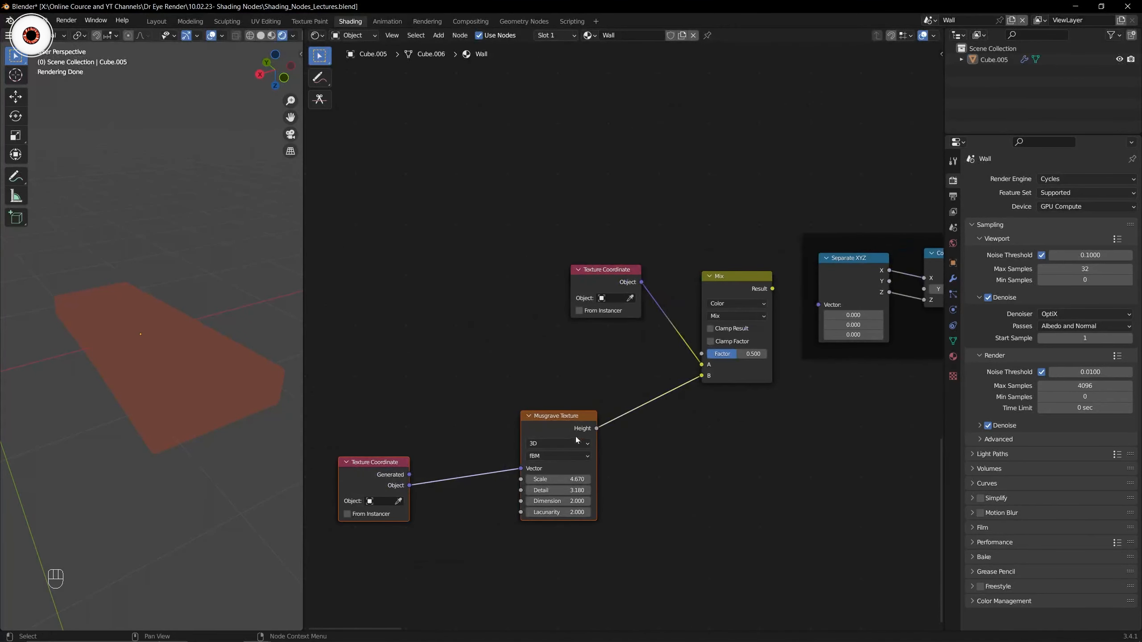
key("g")
left_click(444, 430)
Connect the Mix node's Result output to the Separate XYZ node's Vector input.
scroll(623, 335, "down", 5)
middle_click_drag(737, 340, 556, 412)
scroll(530, 415, "up", 6)
left_click_drag(538, 362, 589, 379)
scroll(708, 265, "down", 3)
Lower the Musgrave Texture's Scale to 1.120.
scroll(553, 426, "up", 5)
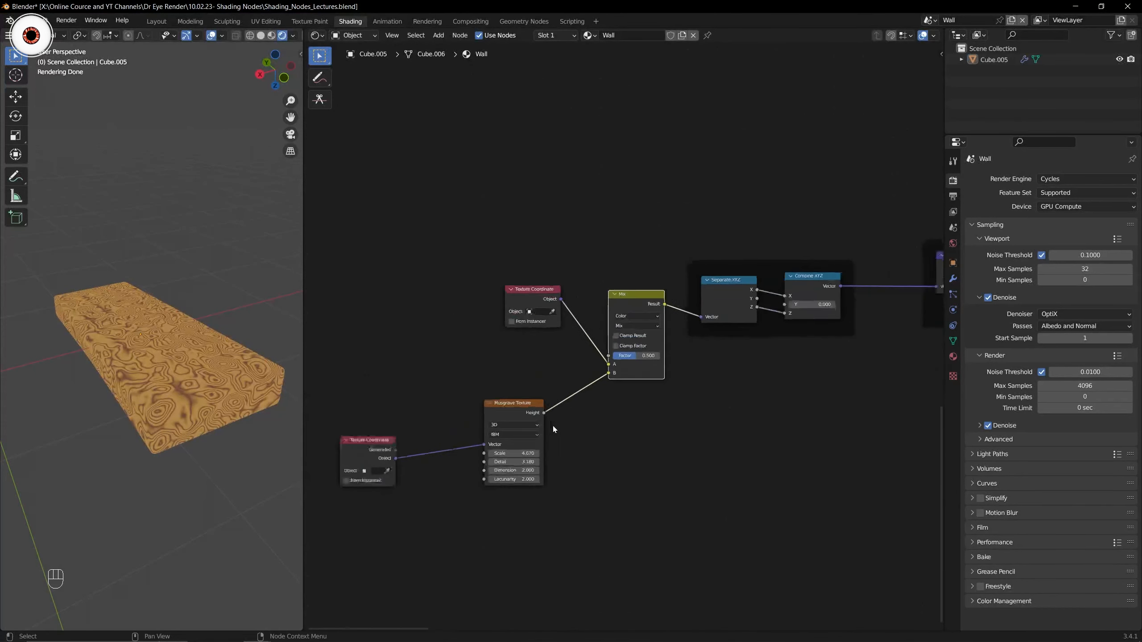
left_click_drag(497, 499, 425, 500)
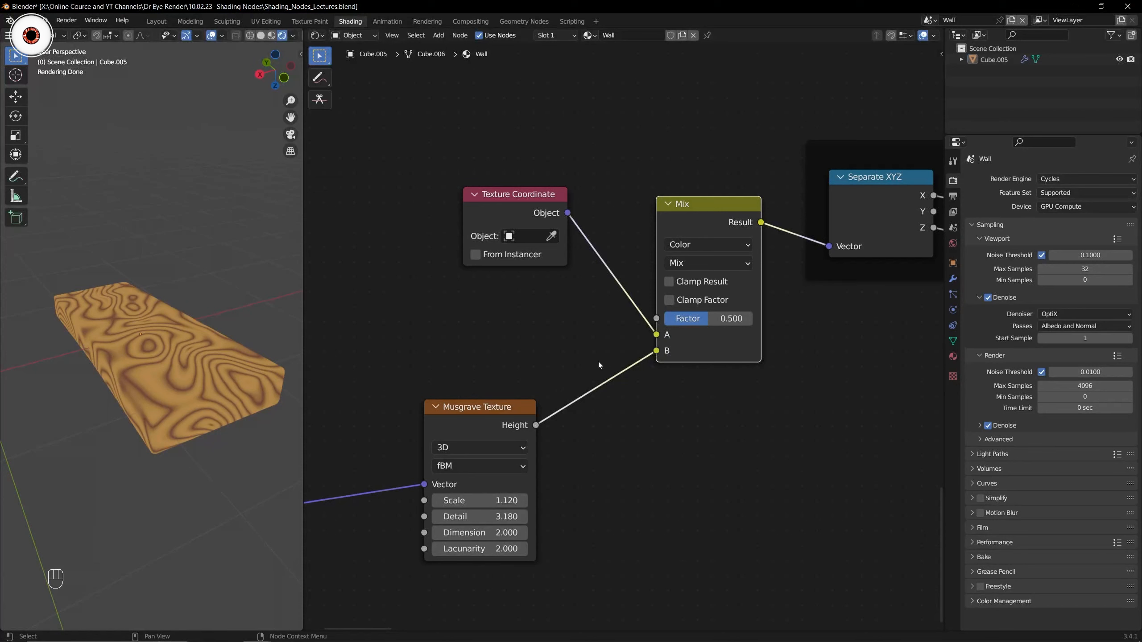
scroll(676, 225, "down", 2)
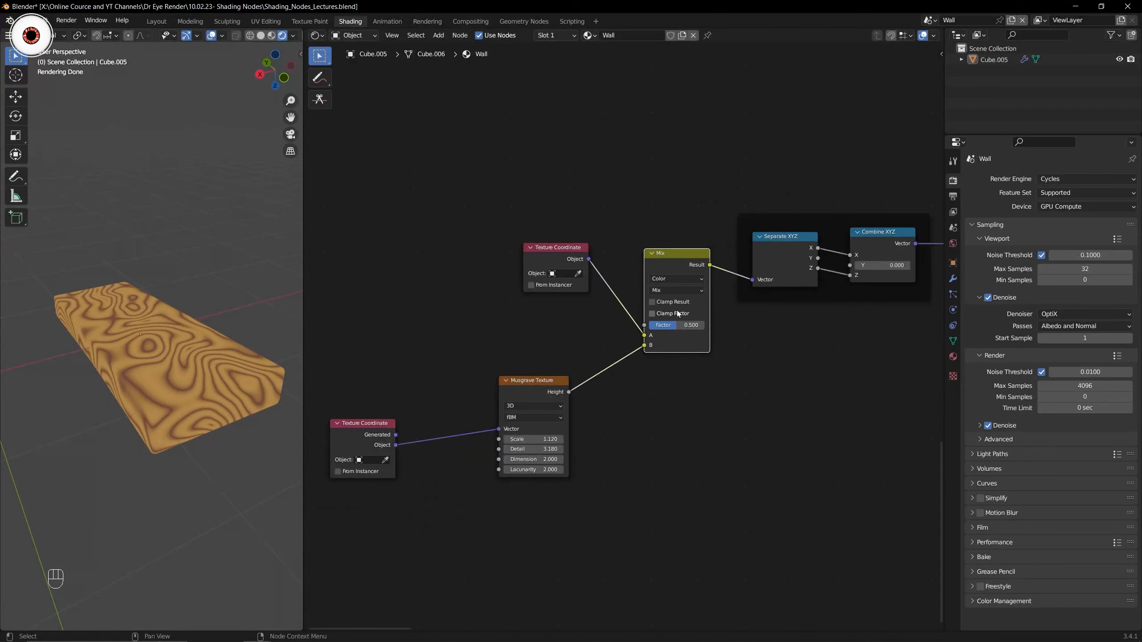
Mute and unmute the Mix node to compare the wood rings with and without the Musgrave distortion.
key("m")
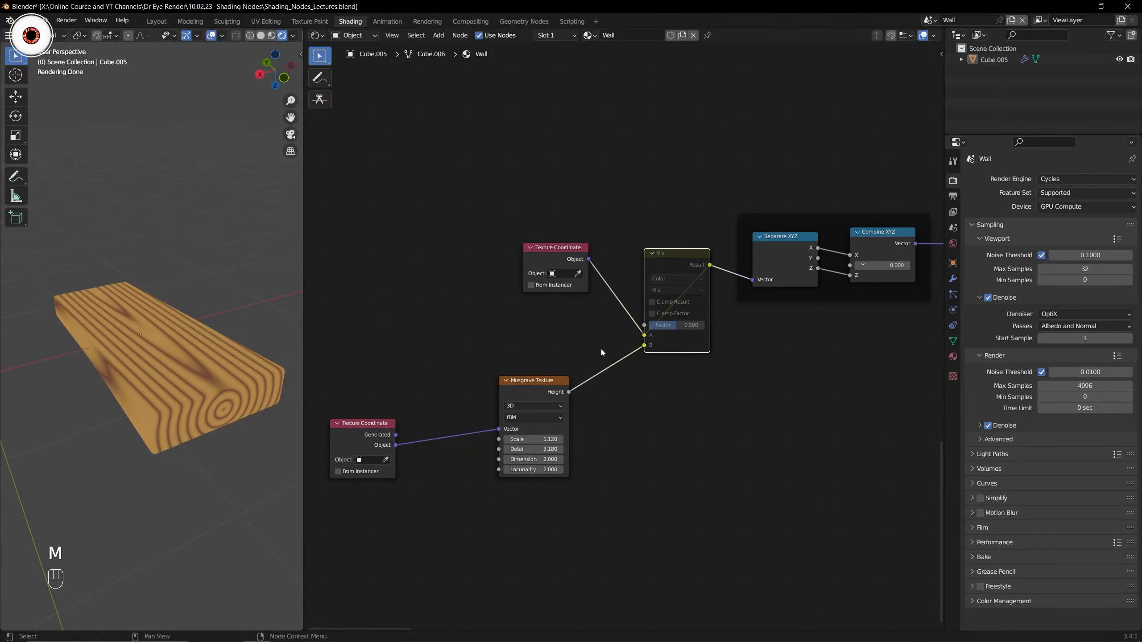
middle_click_drag(863, 319, 615, 362)
scroll(598, 376, "down", 3)
middle_click_drag(529, 400, 562, 384)
scroll(562, 387, "up", 2)
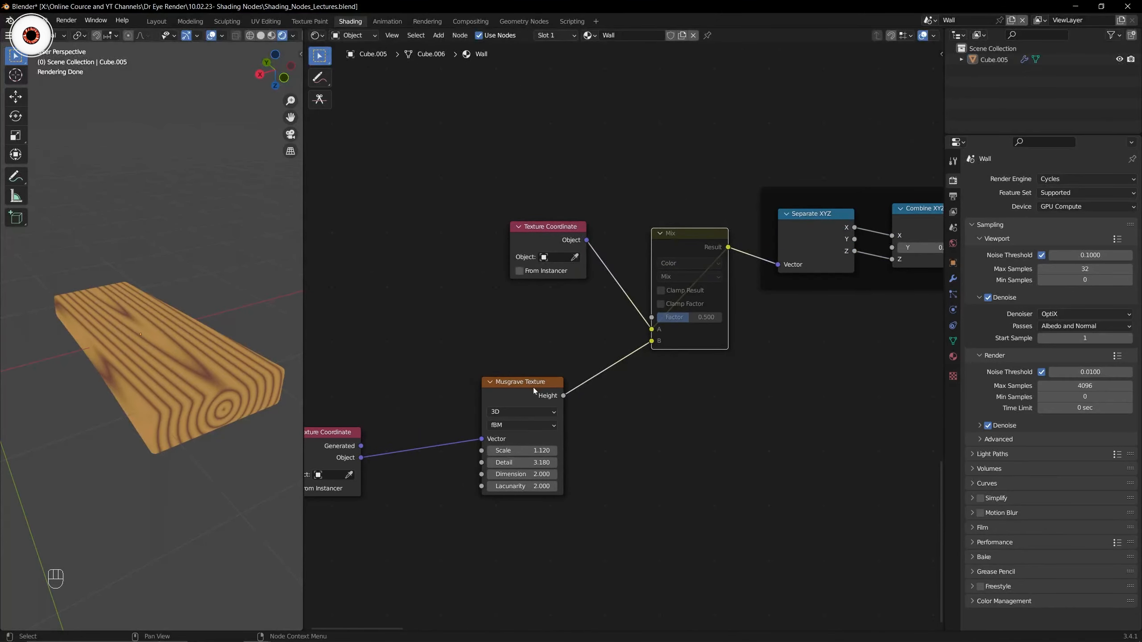
middle_click_drag(182, 354, 191, 340)
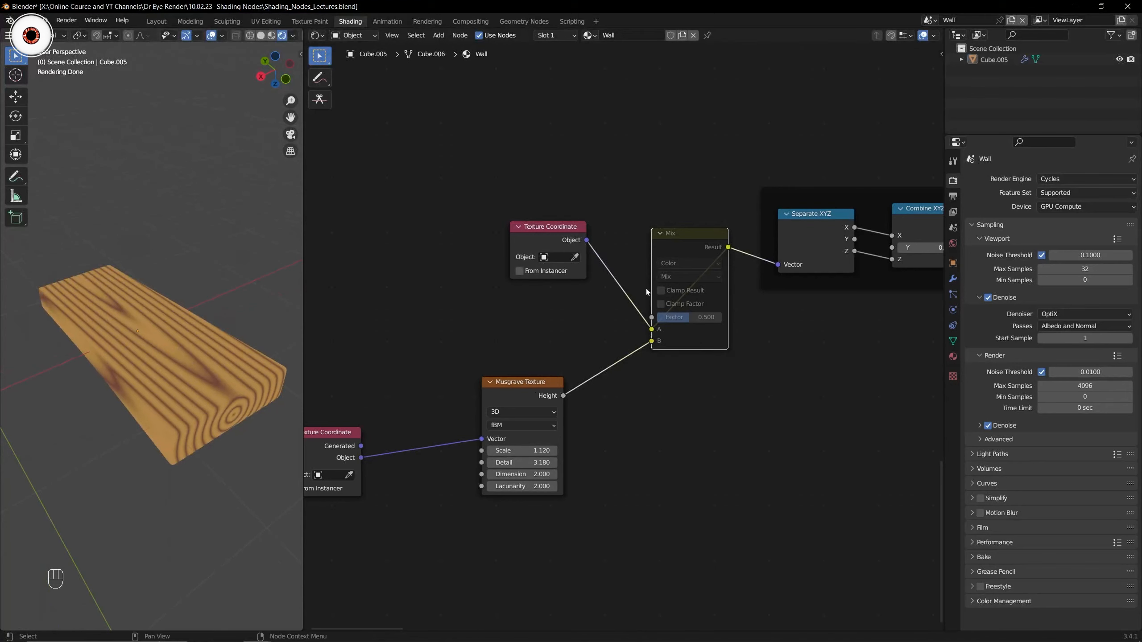
key("m")
middle_click_drag(595, 298, 578, 291)
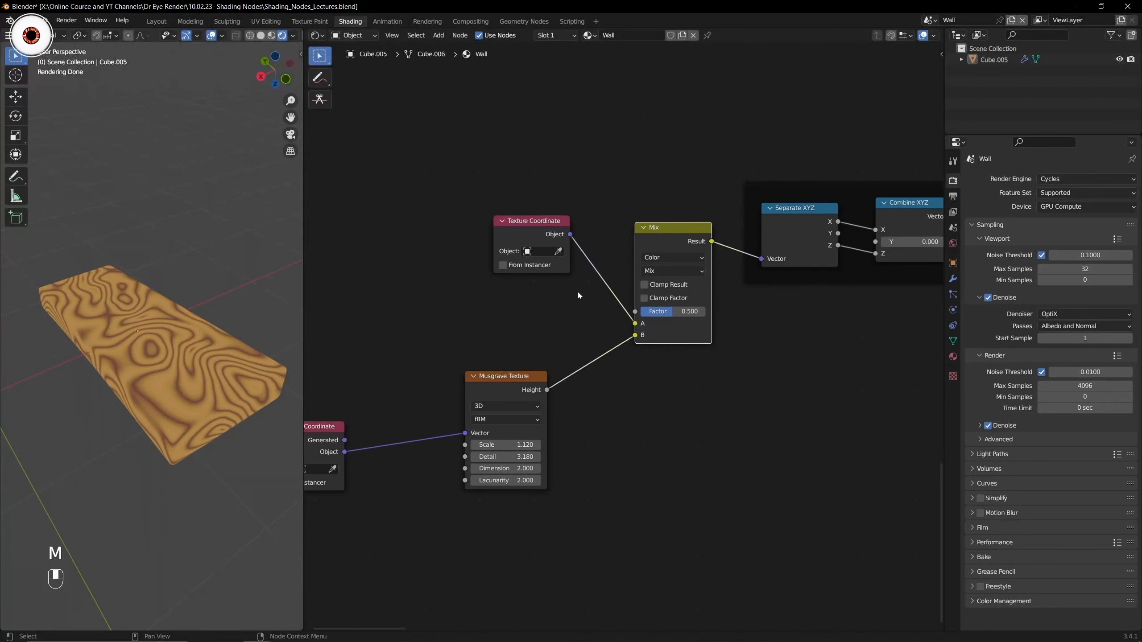
Align the tops of the lower Texture Coordinate and Musgrave Texture nodes and tighten the spacing between them.
mouse_move(456, 178)
left_mouse_down()
mouse_move(644, 274)
mouse_move(749, 309)
left_mouse_up()
left_click(747, 364)
middle_click_drag(636, 379, 652, 356)
scroll(549, 359, "up", 1)
scroll(545, 359, "down", 3)
left_click_drag(352, 340, 547, 422)
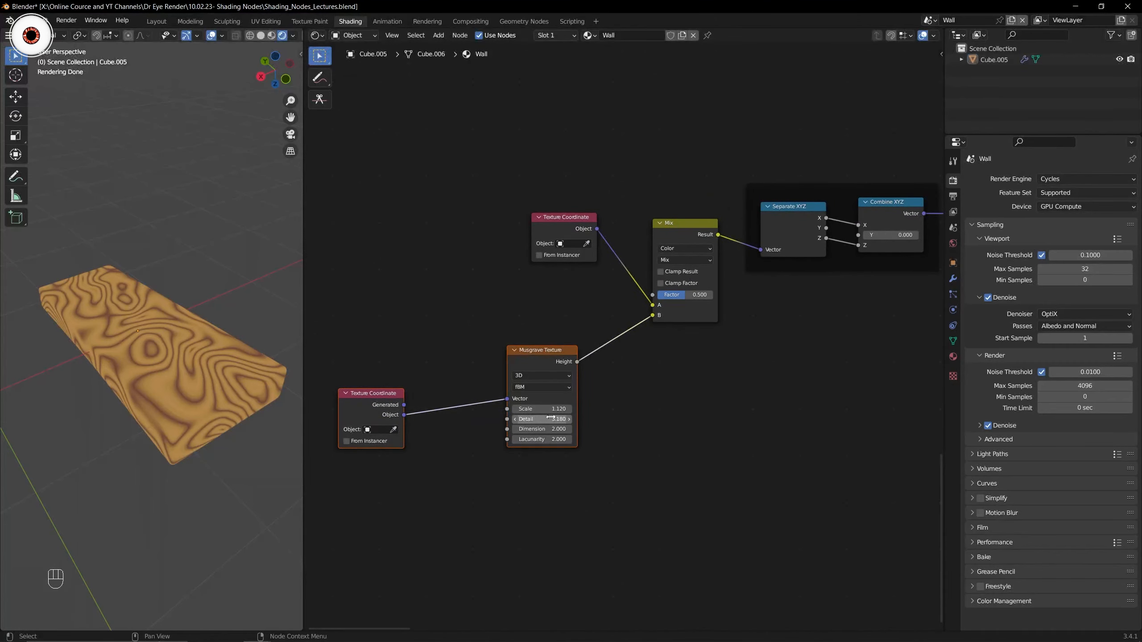
key("s")
key("s")
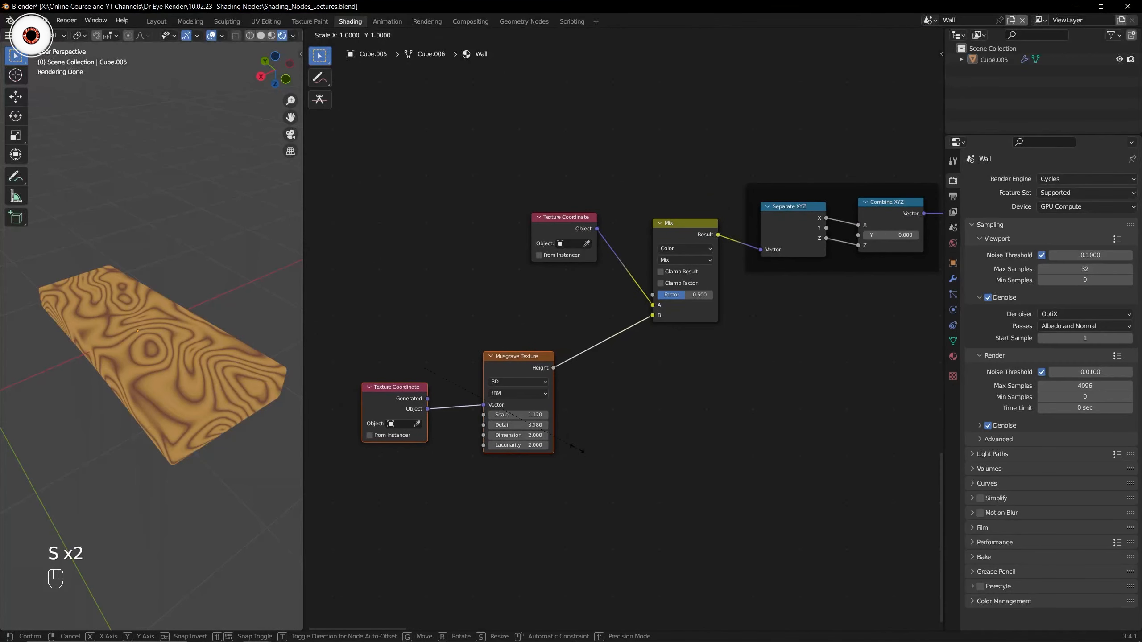
key("y")
key("0")
left_click(577, 448)
key("s")
left_click(581, 447)
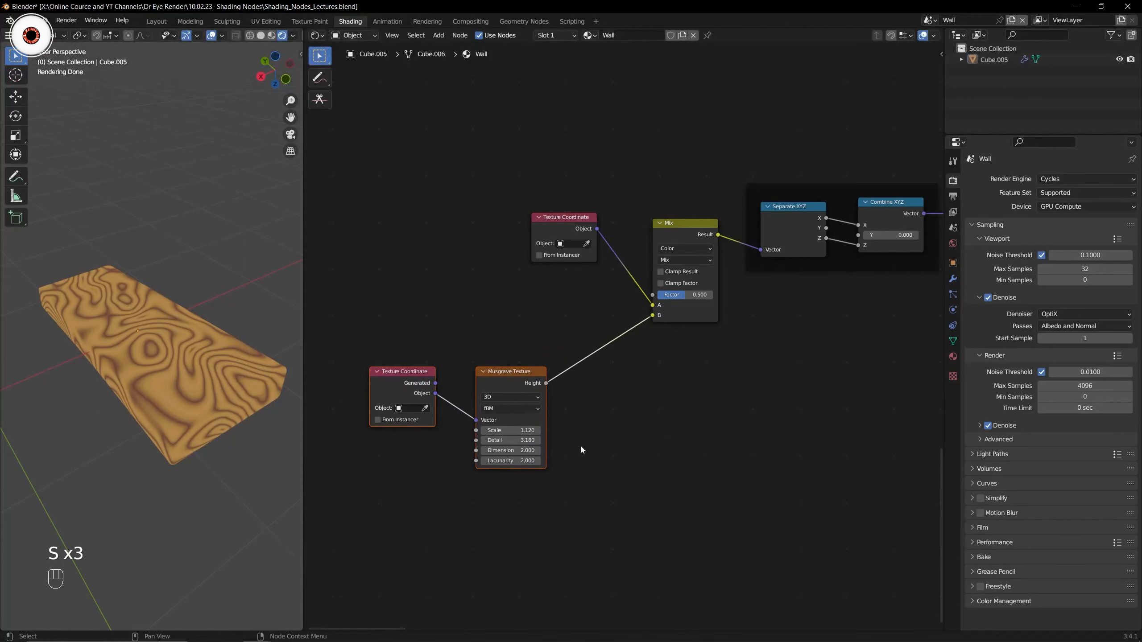
Reposition the aligned Musgrave pair and the upper Texture Coordinate node around the Mix node and save the file.
key("g")
left_click(633, 453)
left_click(562, 218)
key("g")
left_click(567, 197)
key("ctrl+s")
mouse_move(646, 354)
middle_mouse_down()
mouse_move(602, 380)
mouse_move(644, 342)
middle_mouse_up()
scroll(602, 380, "up", 3)
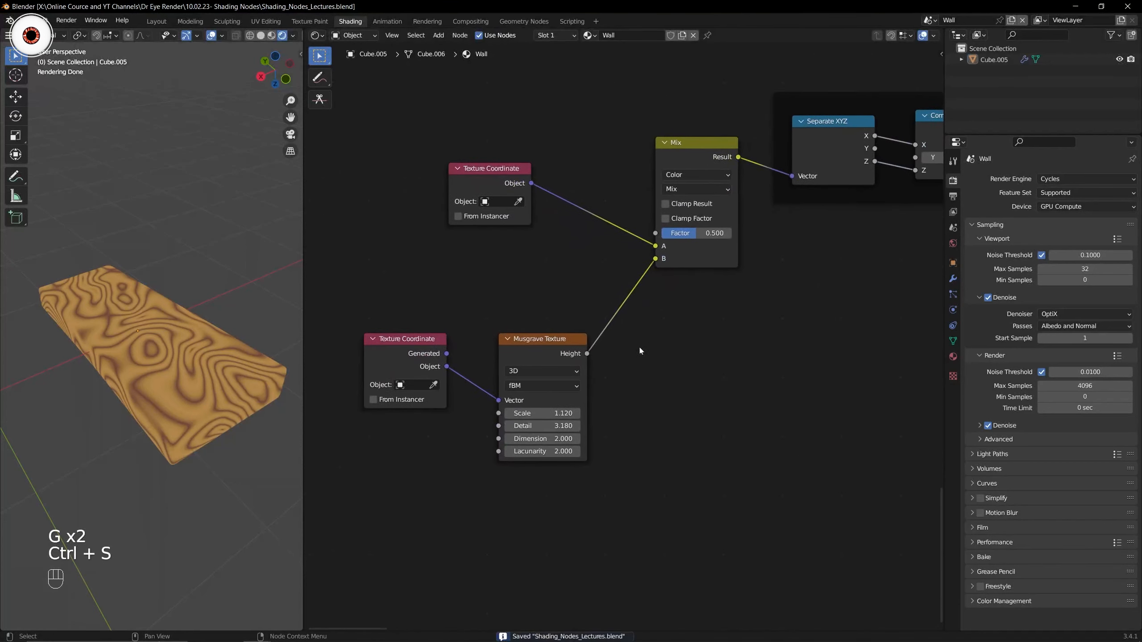
scroll(630, 346, "up", 2)
left_click(520, 358)
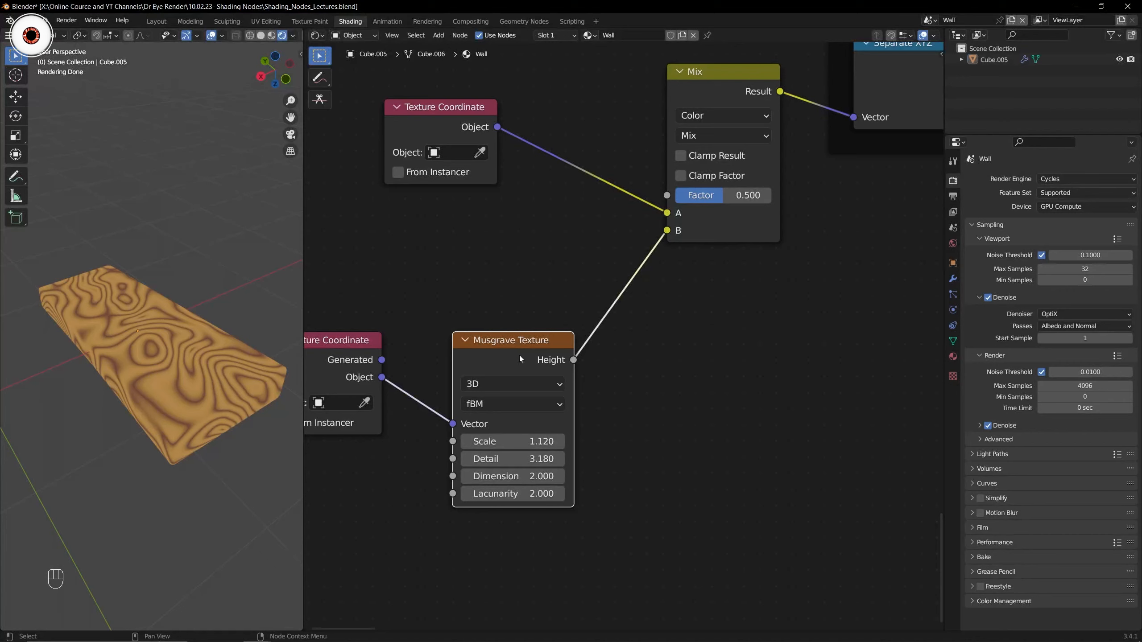
key("shift+a")
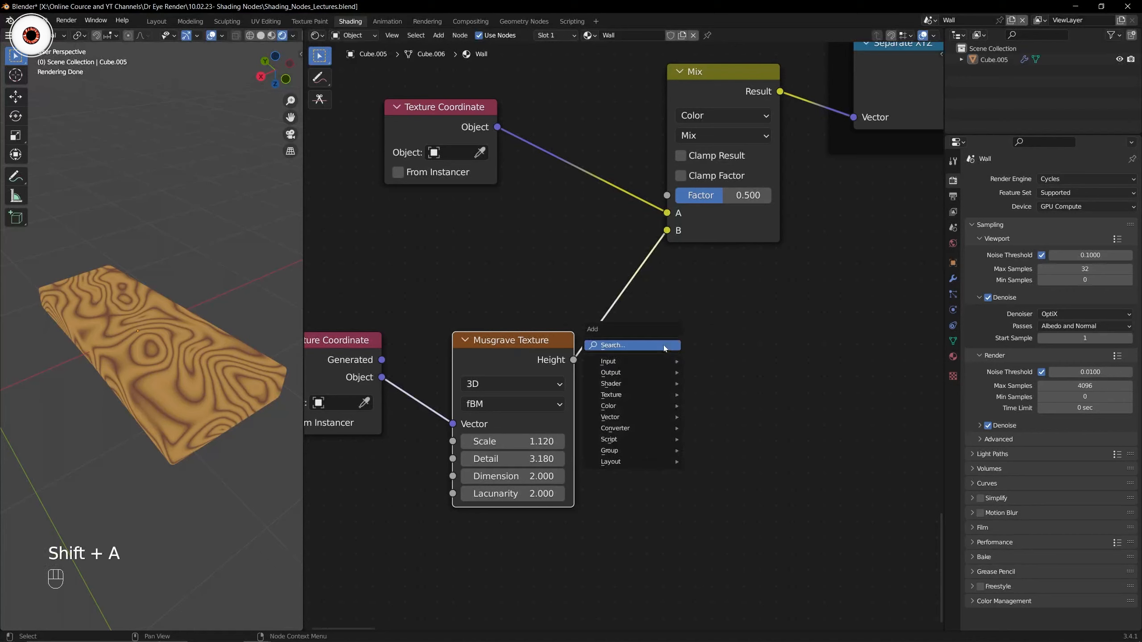
mouse_move(637, 395)
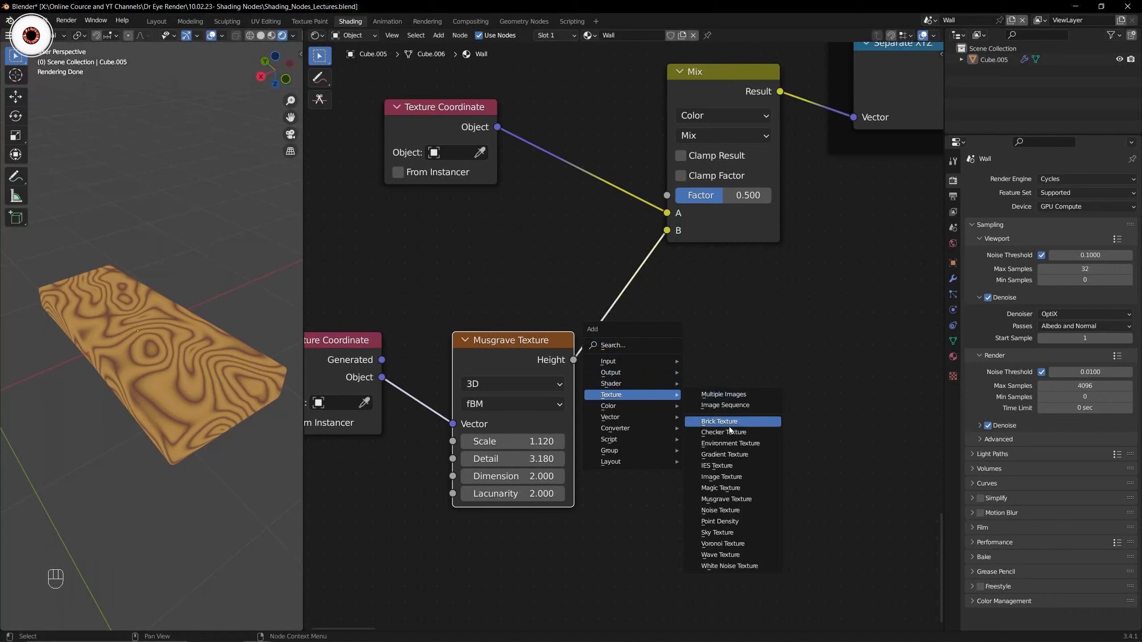
left_click(736, 499)
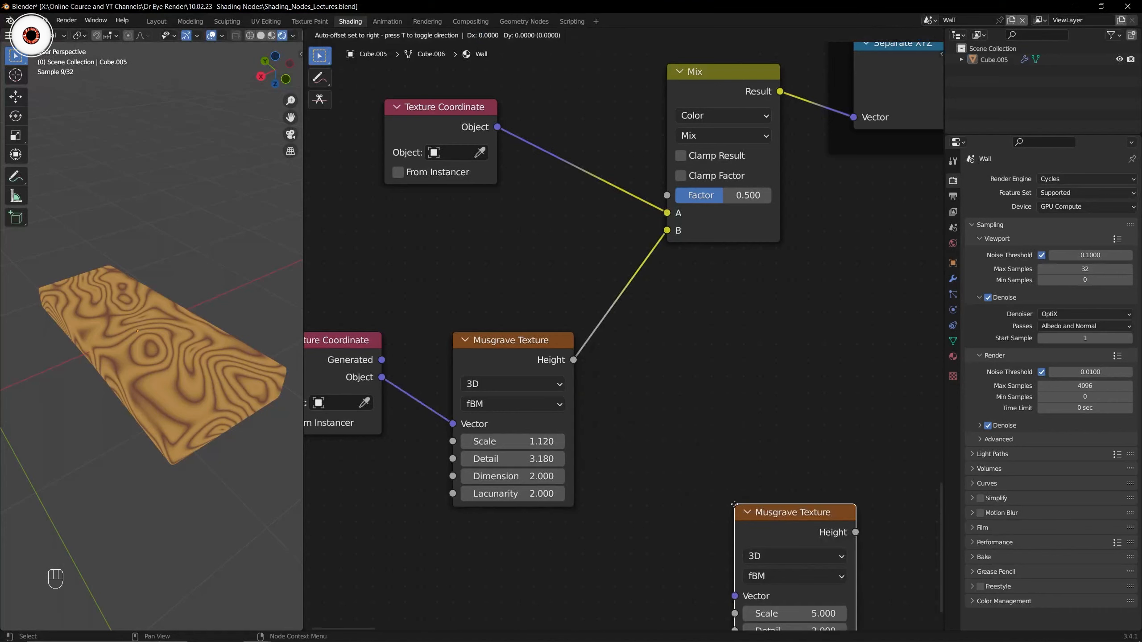
left_click(699, 341)
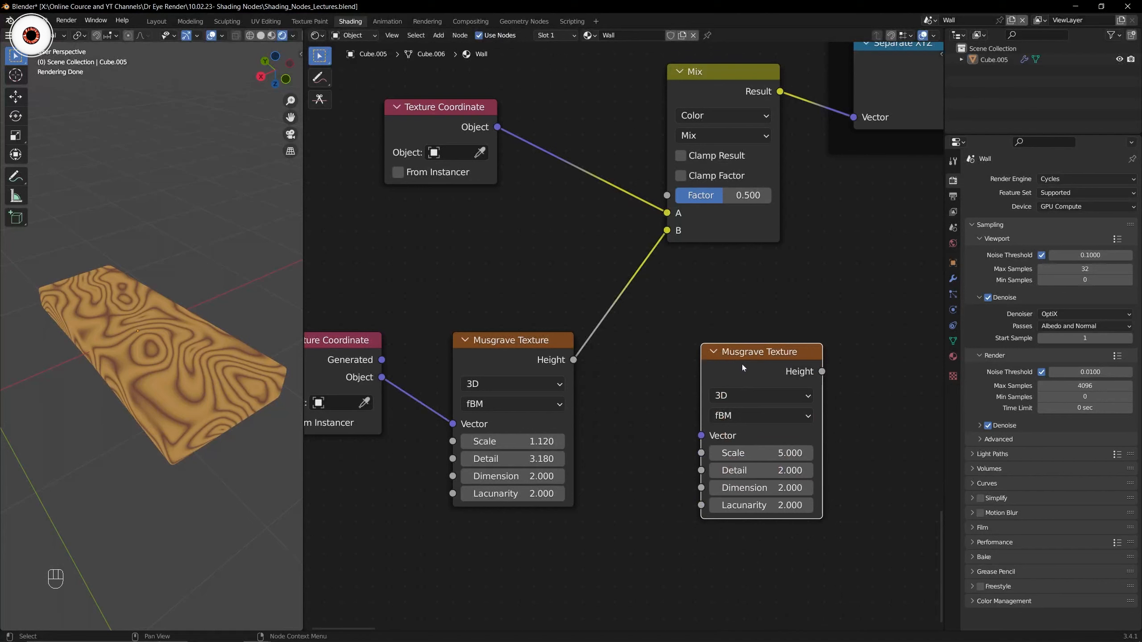
key("Delete")
key("shift+a")
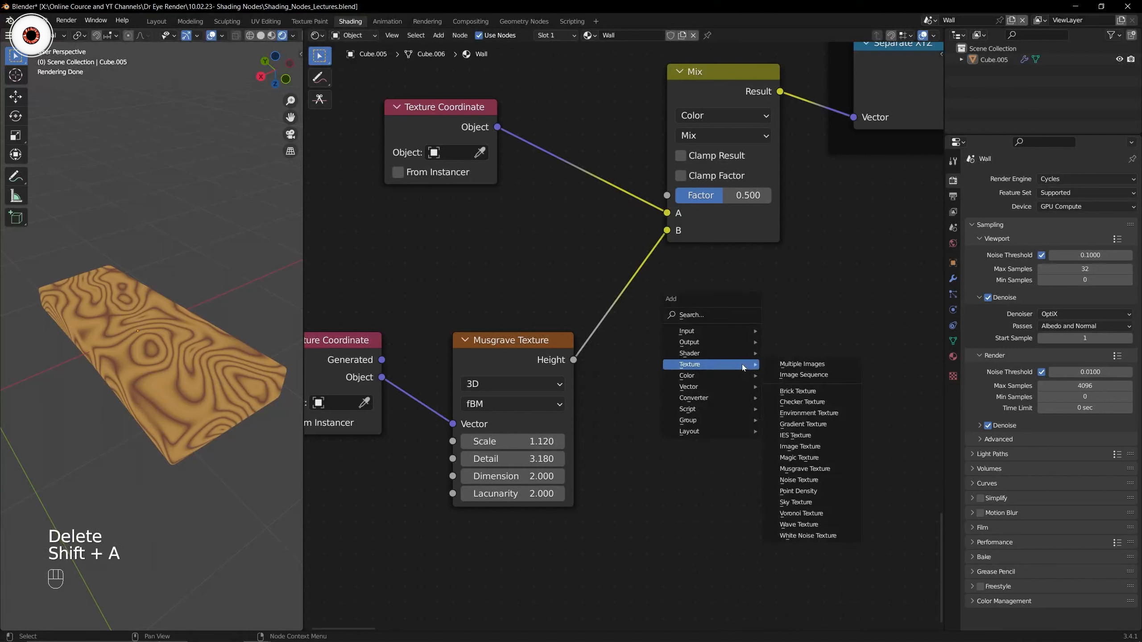
left_click(817, 470)
left_click(707, 351)
key("Delete")
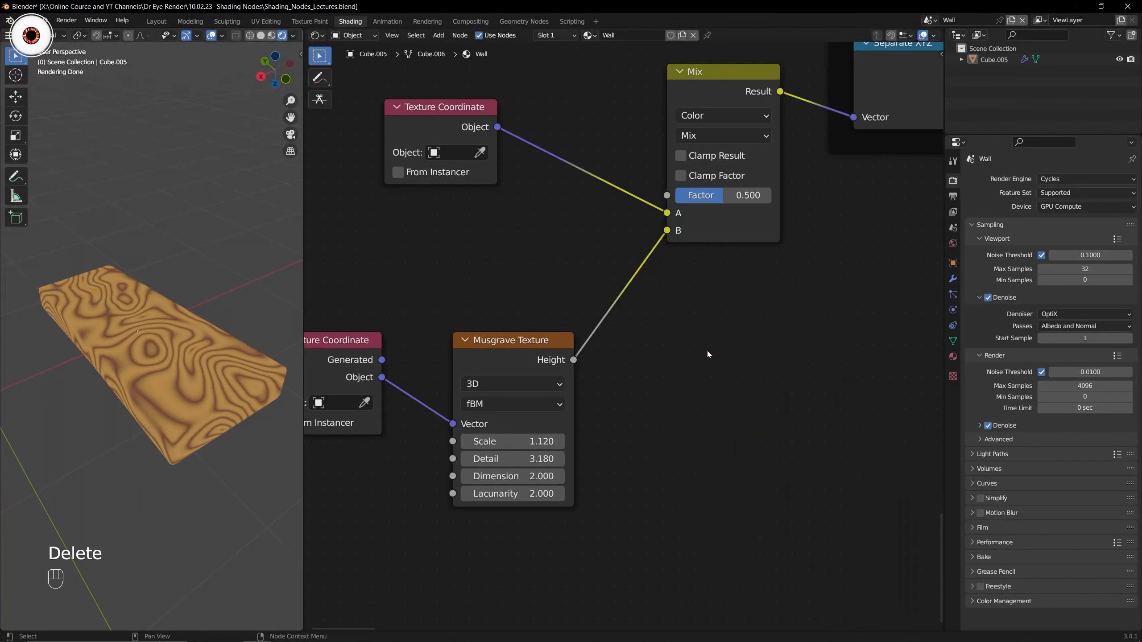
Add a Noise Texture node and pull the Musgrave Texture node out of its links.
key("shift+a")
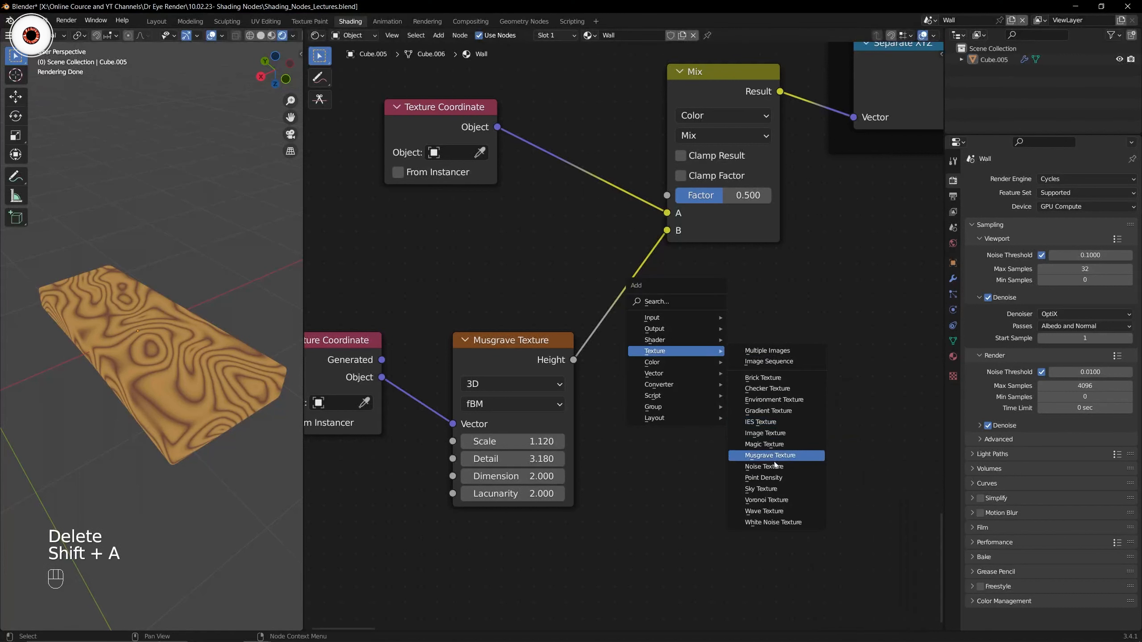
left_click(798, 460)
left_click(671, 353)
scroll(547, 346, "down", 4)
left_click_drag(544, 340, 494, 442, "alt")
Link the Noise Texture between the lower Object output and Mix input B, with Scale 0.740, Detail 2.630 and Roughness 0.526.
left_click_drag(669, 381, 514, 286)
left_click_drag(654, 259, 566, 282)
left_click_drag(444, 367, 500, 355)
scroll(545, 348, "up", 1)
mouse_move(147, 367)
middle_mouse_down()
mouse_move(134, 345)
mouse_move(139, 271)
mouse_move(151, 378)
middle_mouse_up()
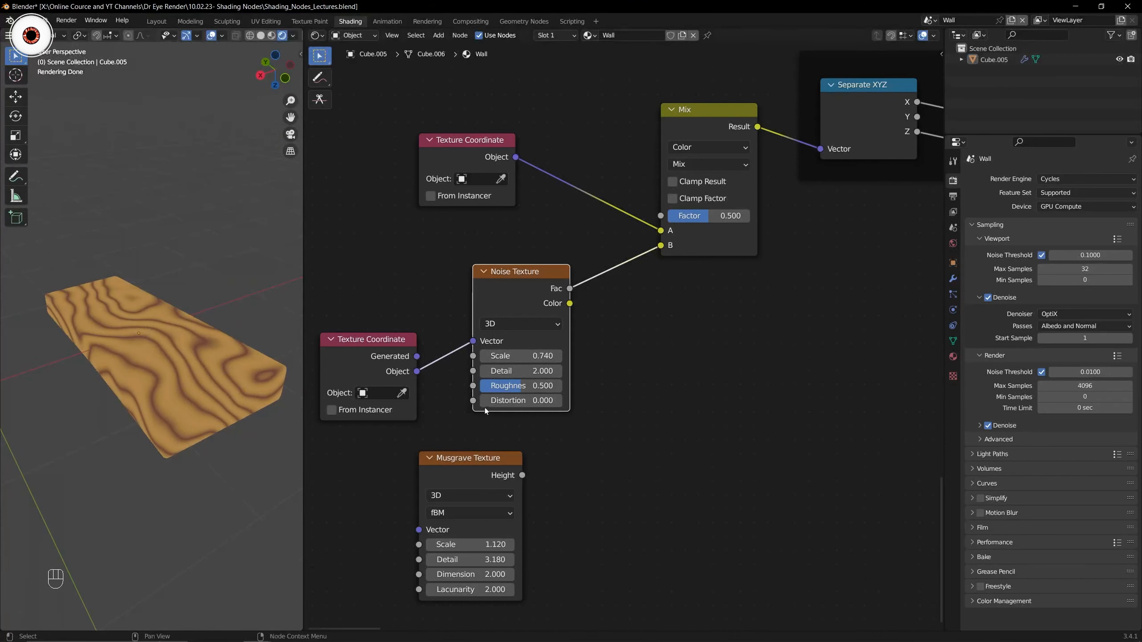
left_click_drag(517, 370, 537, 386, "shift")
Detach the Noise Texture and reconnect the Musgrave Texture between the lower Object output and Mix input B.
left_click_drag(513, 285, 708, 420, "alt")
left_click_drag(481, 468, 541, 341)
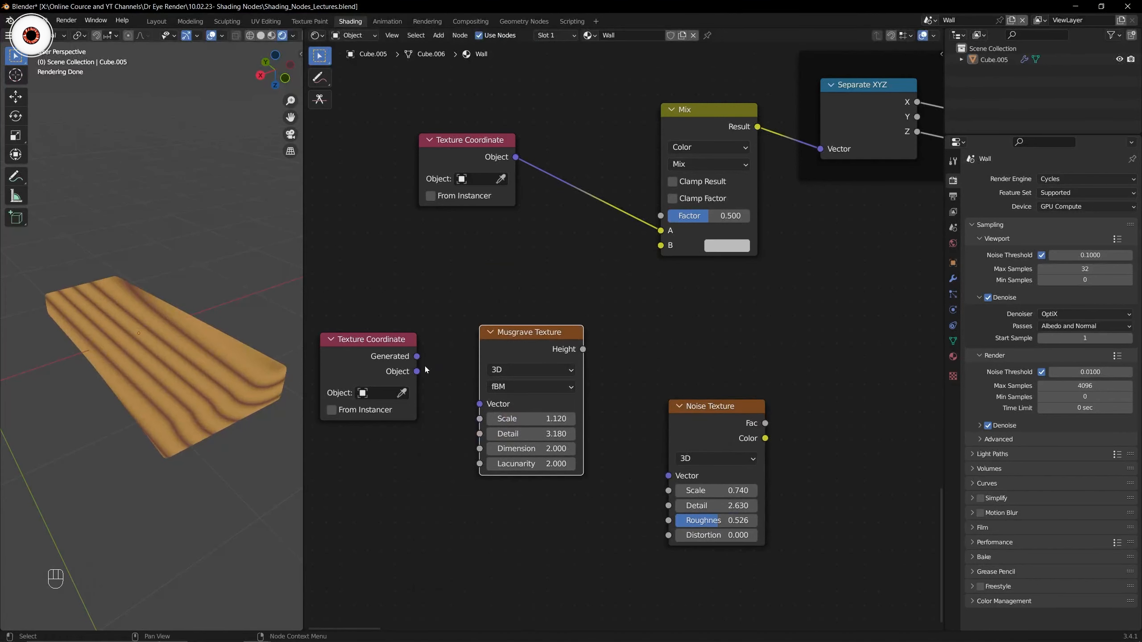
left_click_drag(416, 372, 479, 404)
mouse_move(584, 342)
left_mouse_down()
mouse_move(579, 302)
mouse_move(568, 303)
mouse_move(660, 245)
left_mouse_up()
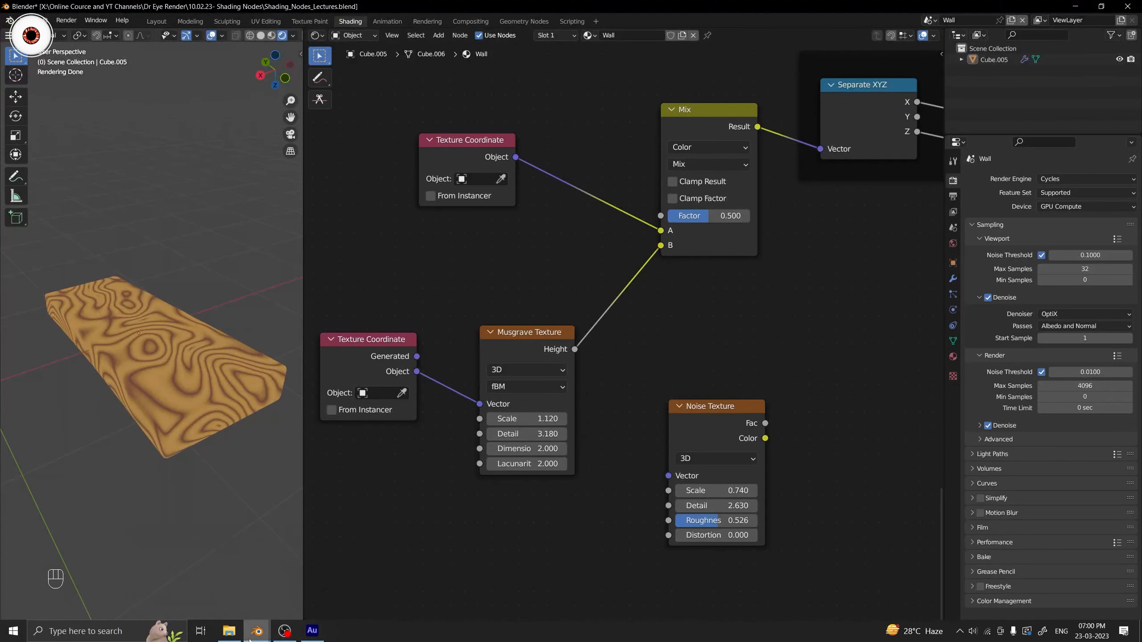
Check the finished wood material's nodes in the other open Blender file, save that file and return to the lecture file.
mouse_move(256, 632)
left_click(297, 588)
left_click(87, 345)
key("alt+a")
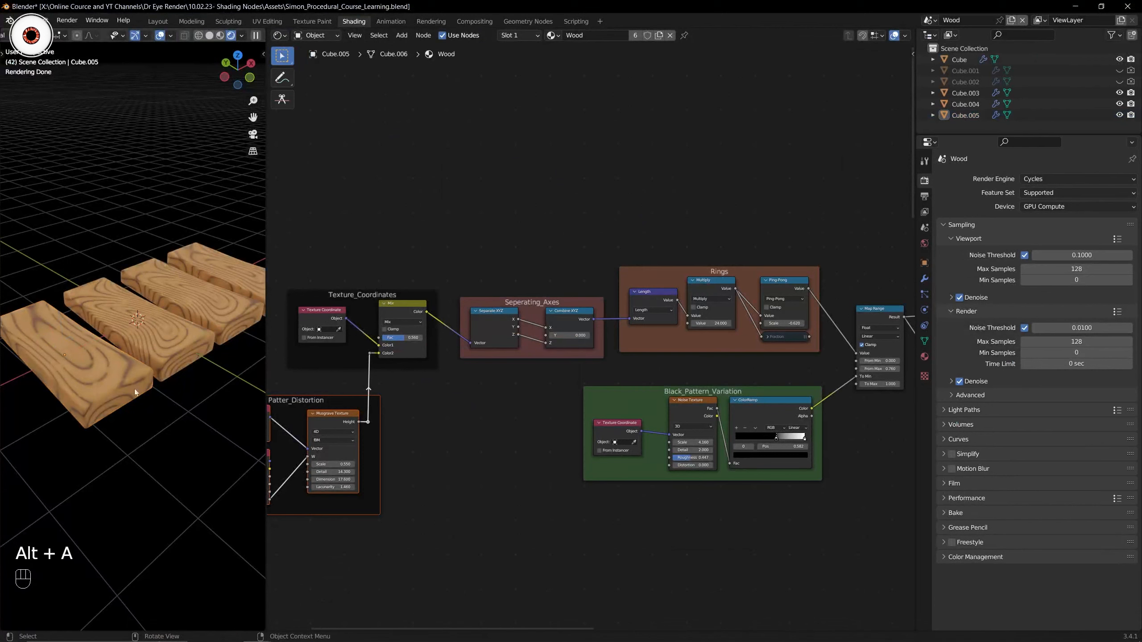
key("ctrl+s")
mouse_move(256, 636)
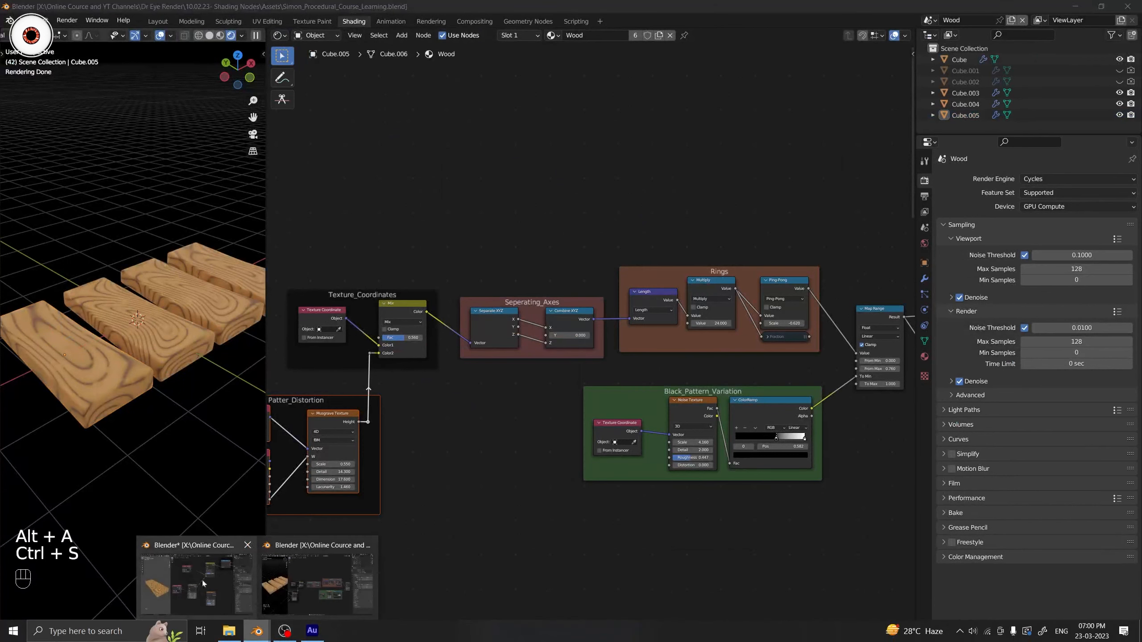
left_click(188, 583)
Delete the unused Noise Texture node and save the file.
left_click_drag(360, 303, 534, 377)
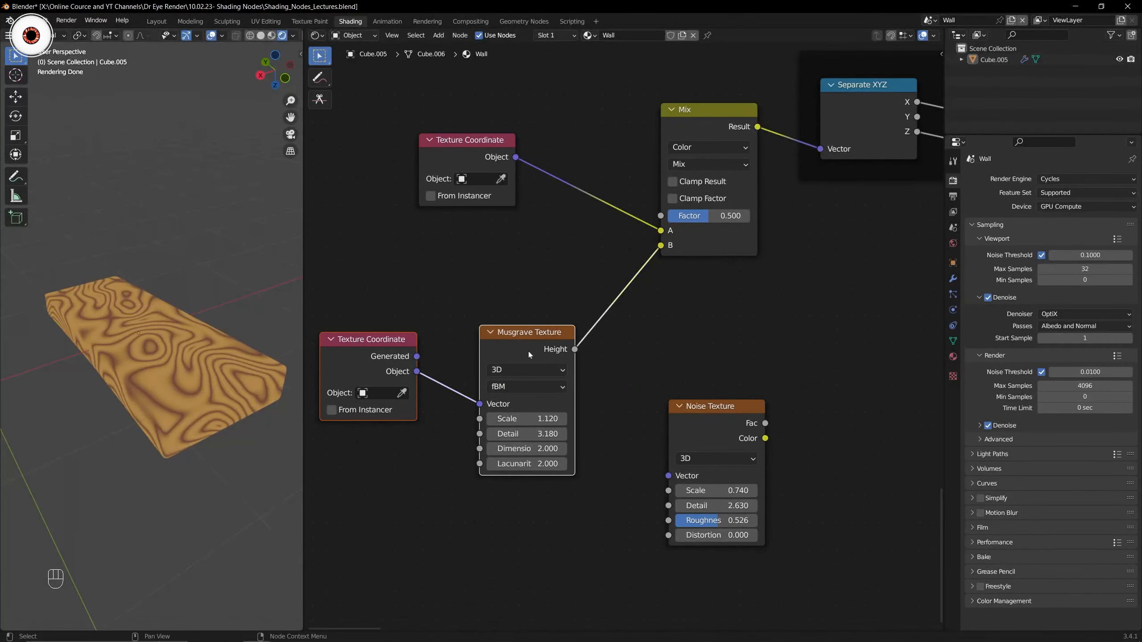
left_click(685, 425)
key("Delete")
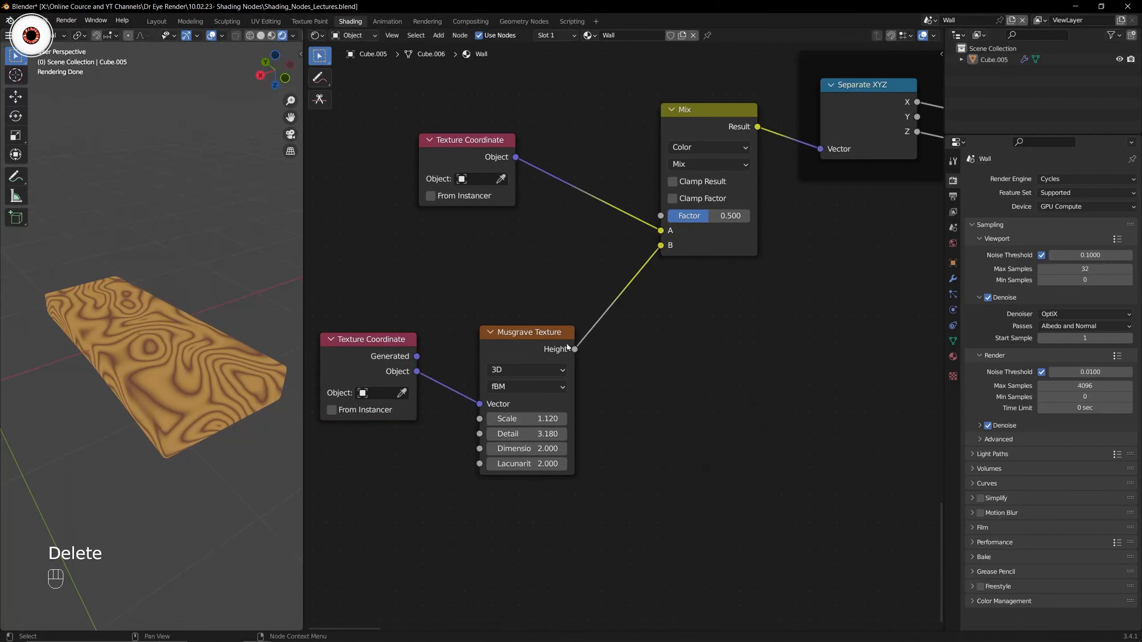
left_click(568, 343)
key("ctrl+s")
scroll(567, 396, "down", 2)
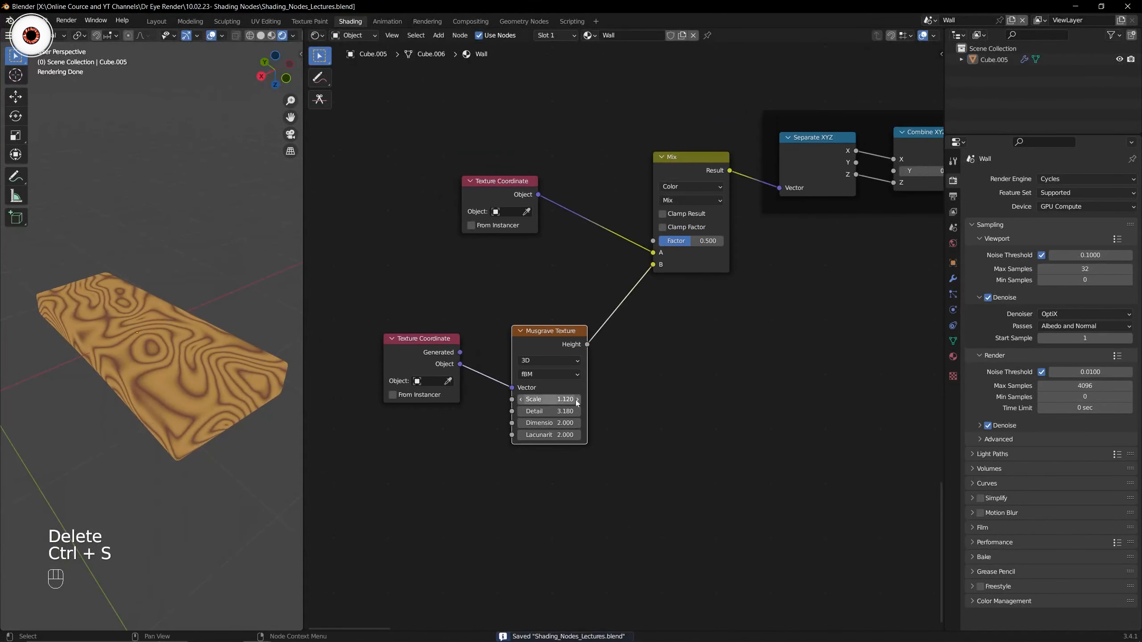
scroll(567, 399, "up", 3)
Review the remaining node chain through the ColorRamp to the Principled BSDF and save the file.
left_click_drag(452, 274, 621, 516)
key("ctrl+s")
scroll(650, 411, "down", 7)
middle_click_drag(687, 391, 538, 422)
middle_click_drag(684, 393, 544, 410)
middle_click_drag(660, 395, 535, 412)
middle_click_drag(658, 404, 421, 432)
middle_click_drag(720, 406, 510, 424)
scroll(557, 413, "down", 3)
key("ctrl+s")
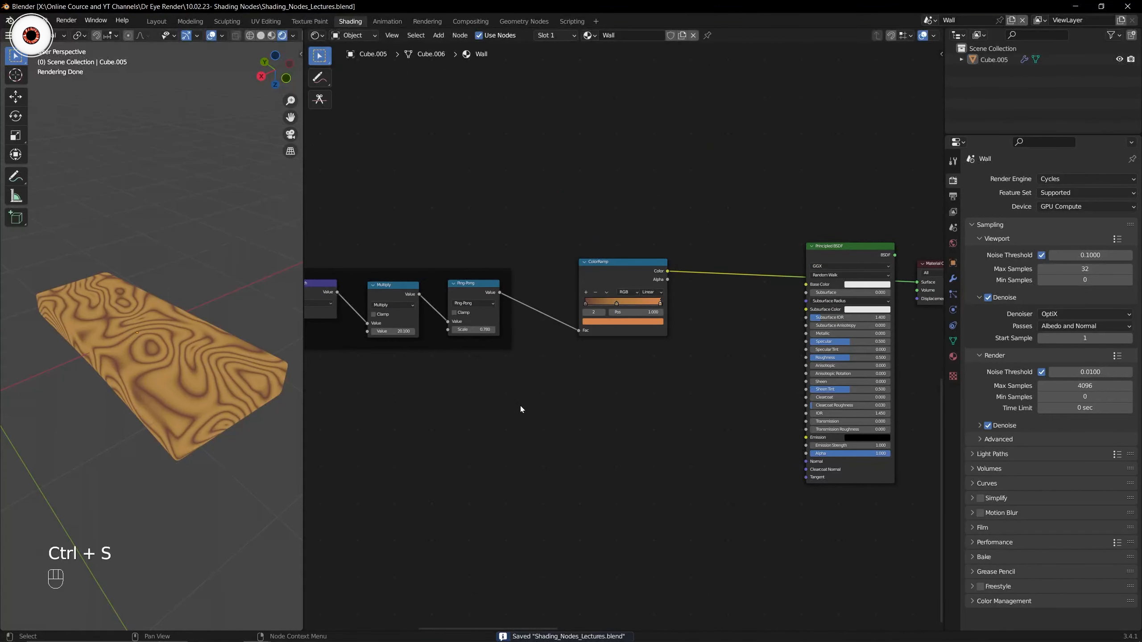
Glance at the other Blender file, move the ColorRamp closer to the Principled BSDF and save the lecture file.
mouse_move(256, 630)
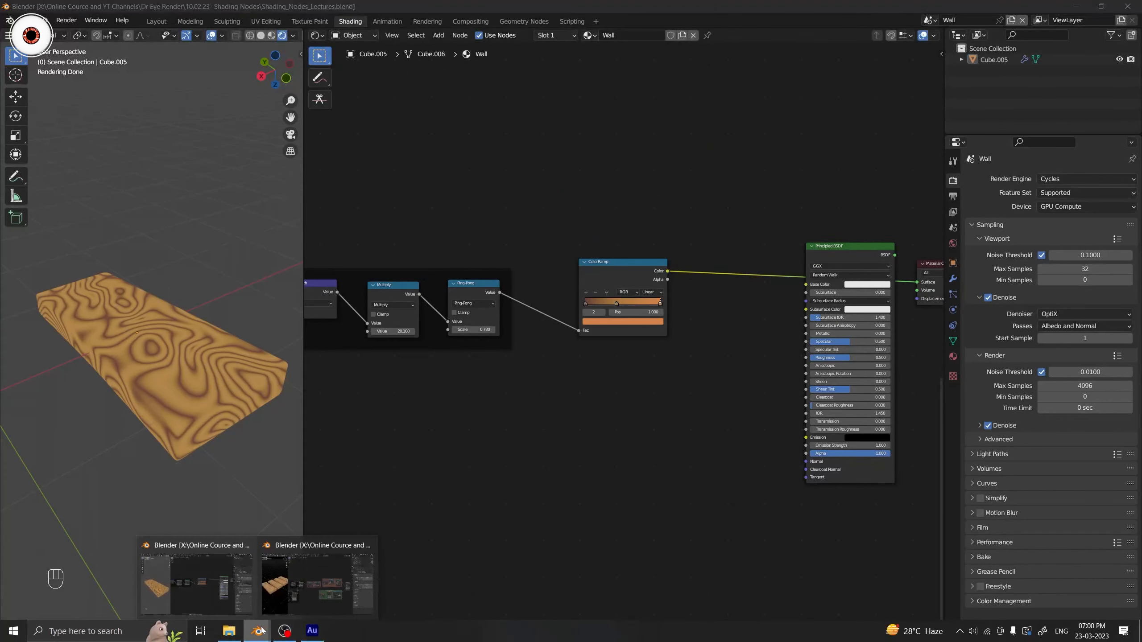
left_click(296, 591)
left_click(117, 387)
middle_click_drag(470, 415, 502, 419)
middle_click_drag(92, 390, 154, 408, "shift")
key("ctrl+space")
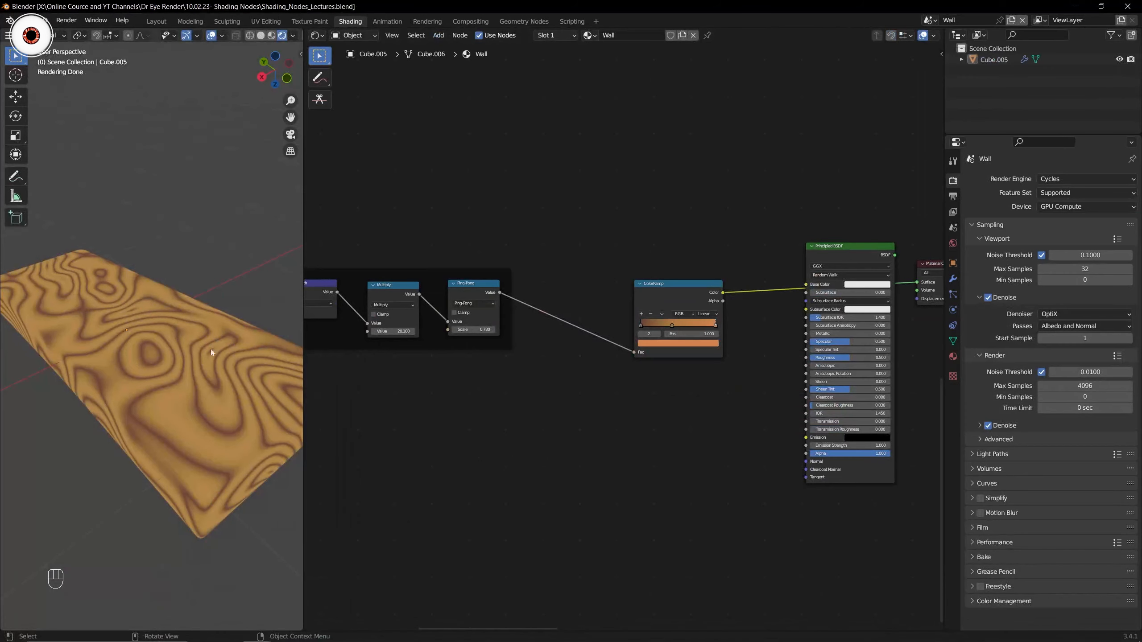
key("ctrl+s")
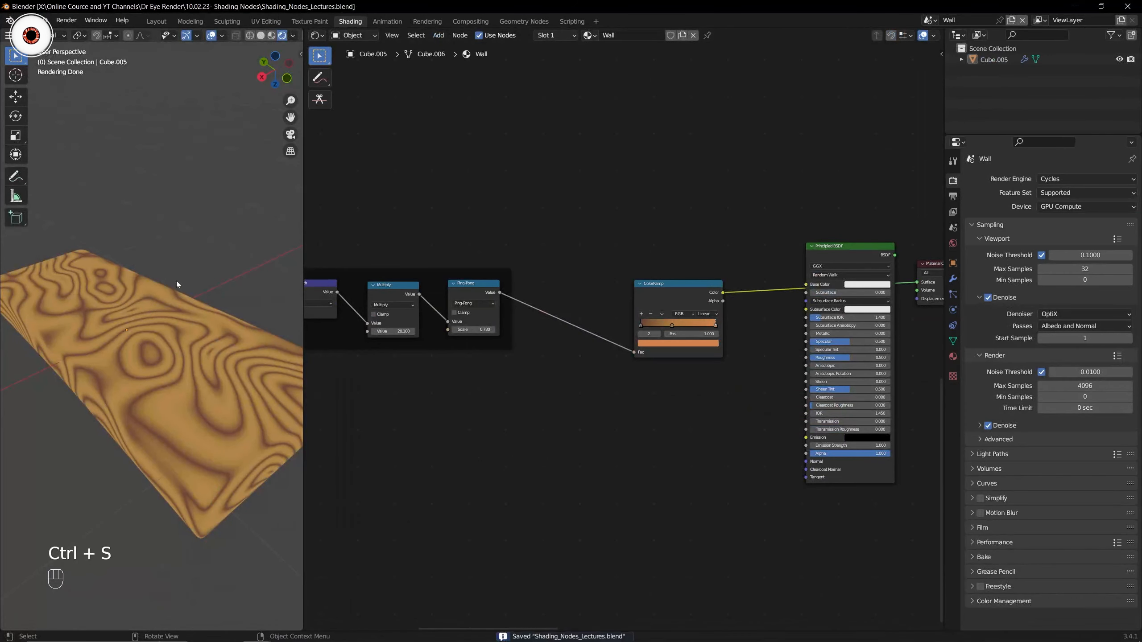
Check the finished wood material's nodes in the other Blender file, then return to the lecture file and save it.
middle_click_drag(218, 286, 212, 284, "shift")
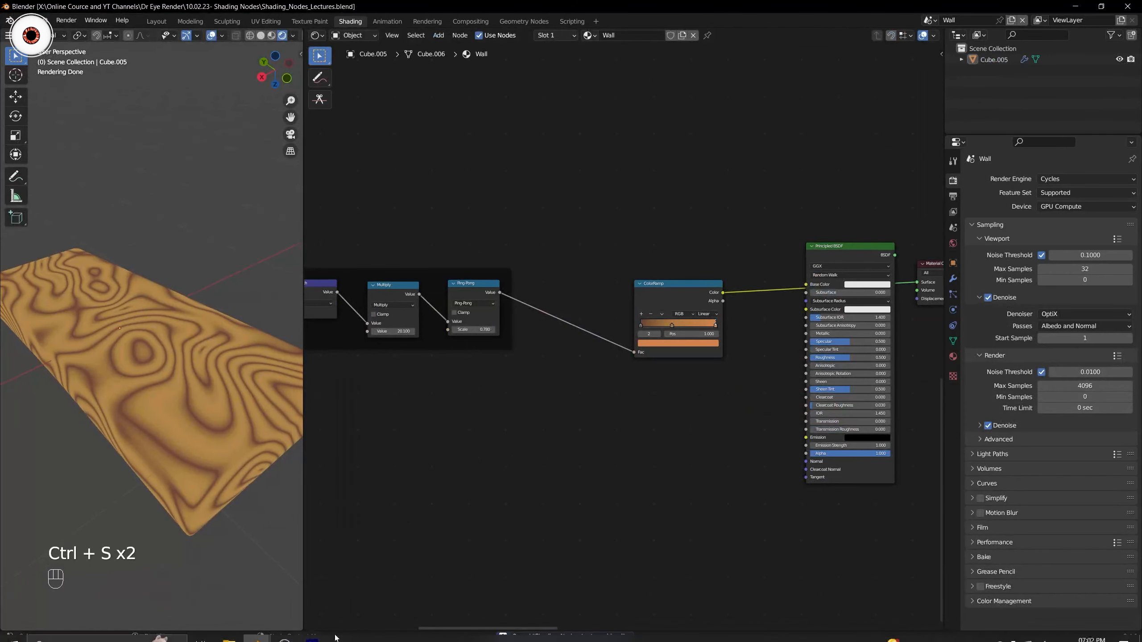
mouse_move(265, 637)
left_click(284, 556)
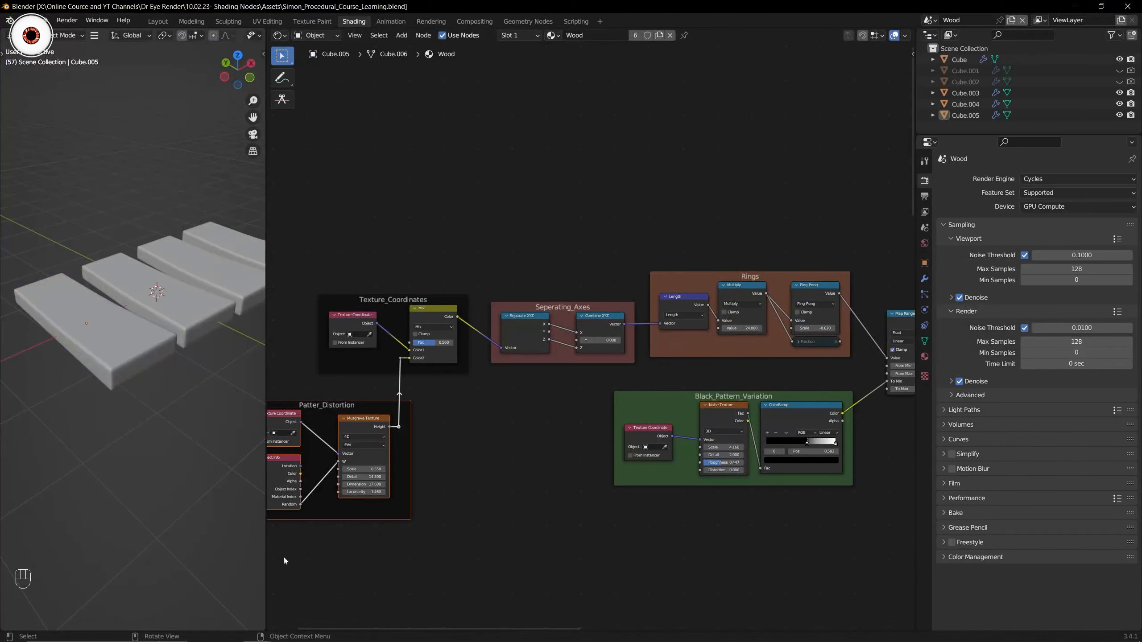
left_click(195, 587)
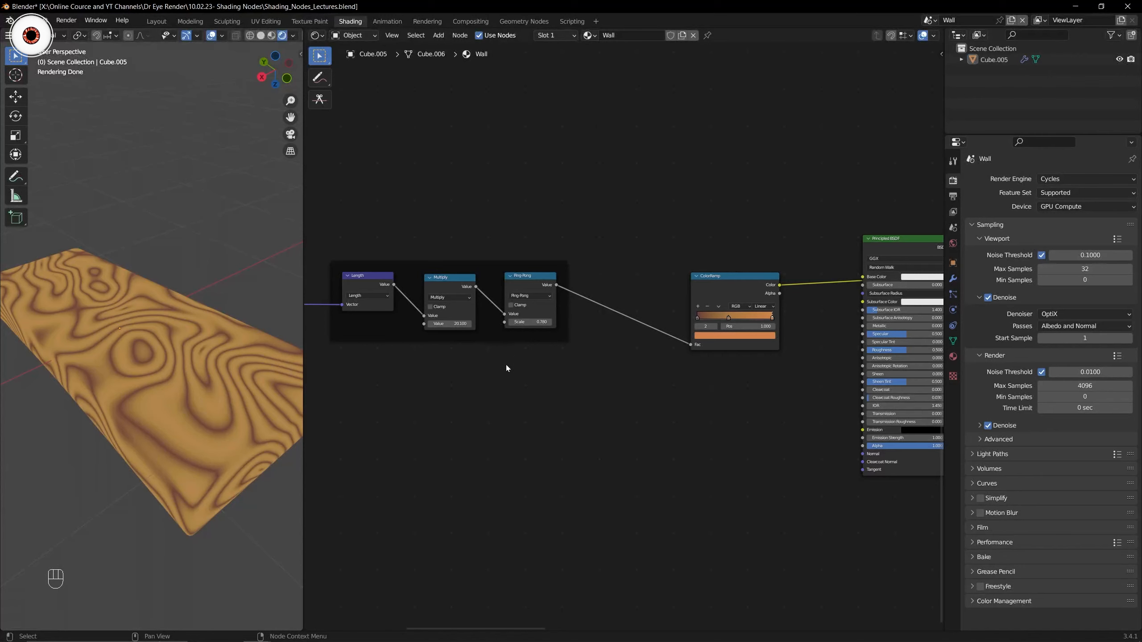
key("ctrl+s")
Add a Noise Texture node below the Multiply and Ping-Pong nodes, and shift the ColorRamp slightly toward Ping-Pong.
key("shift+a")
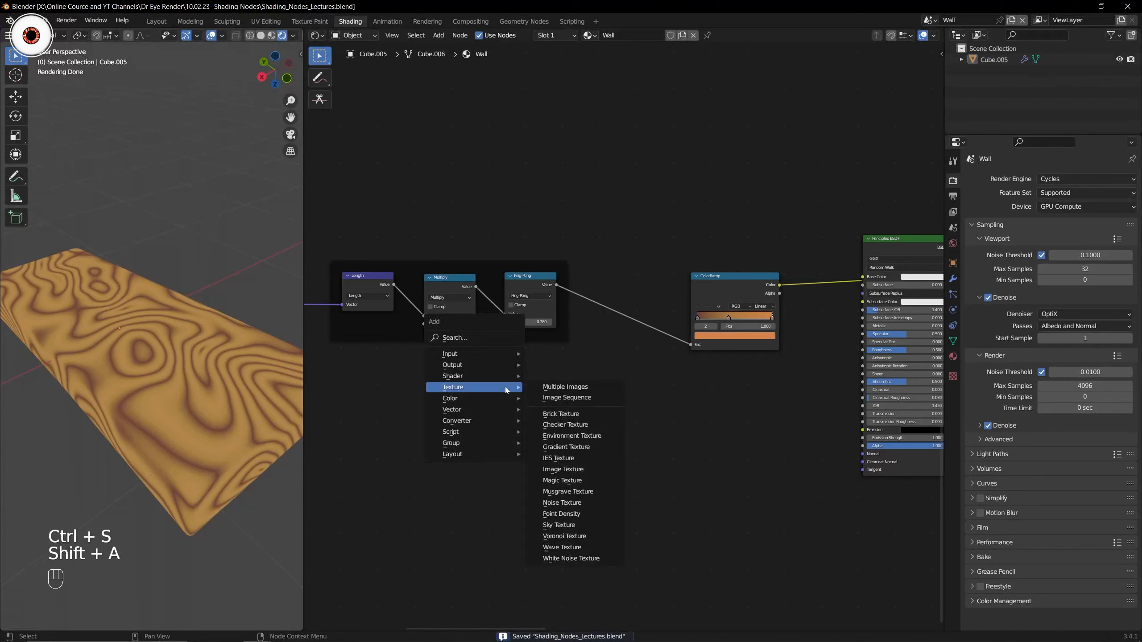
left_click(454, 337)
type("noise")
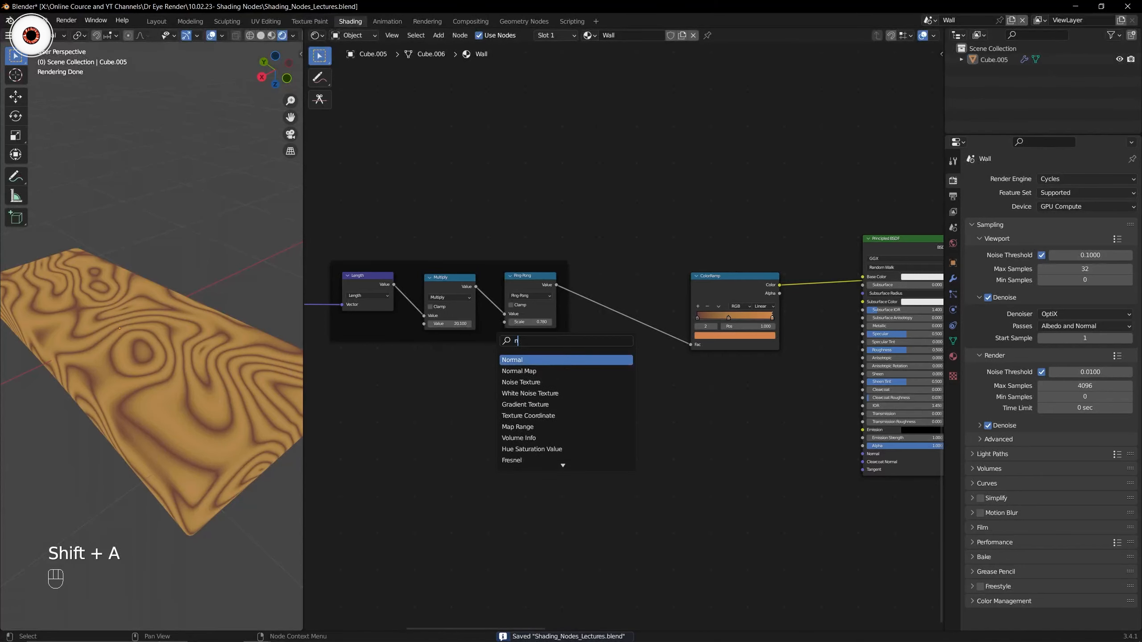
key("Return")
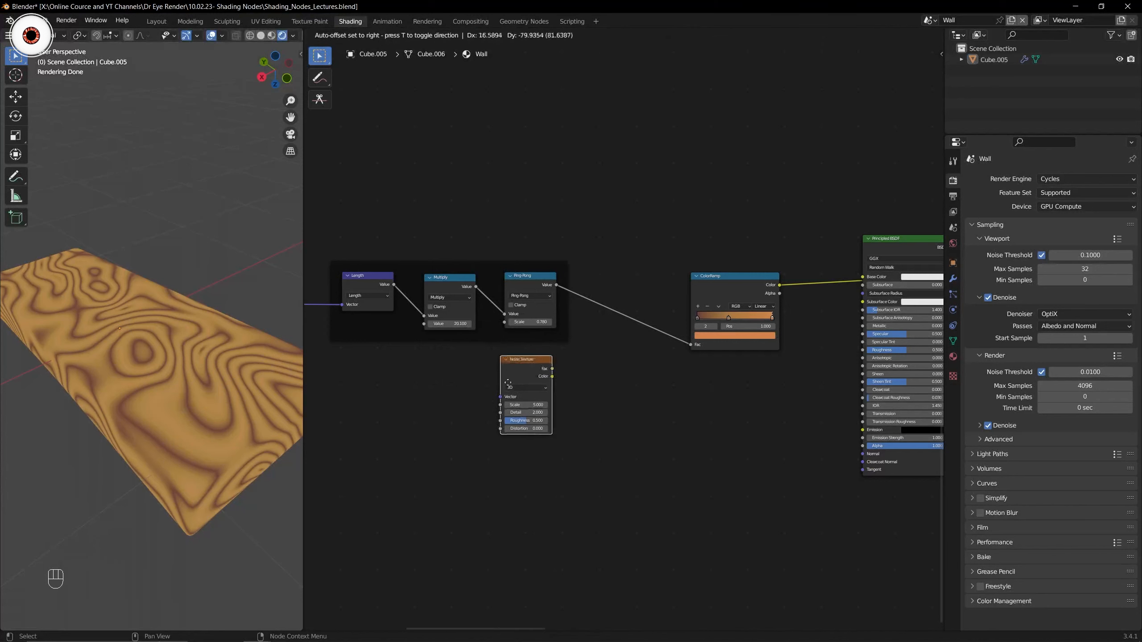
left_click(516, 399)
scroll(524, 404, "up", 1)
left_click_drag(737, 283, 703, 282)
left_click_drag(526, 424, 410, 443)
Add a Map Range node between the Noise Texture and the ColorRamp.
key("shift+a")
left_click(495, 420)
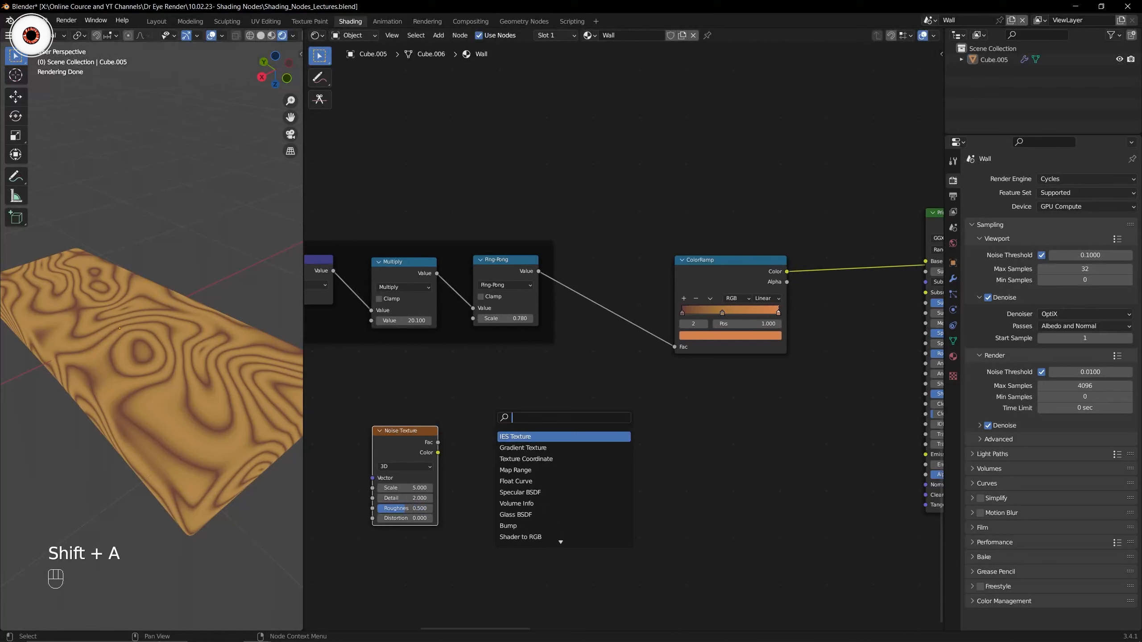
type("map")
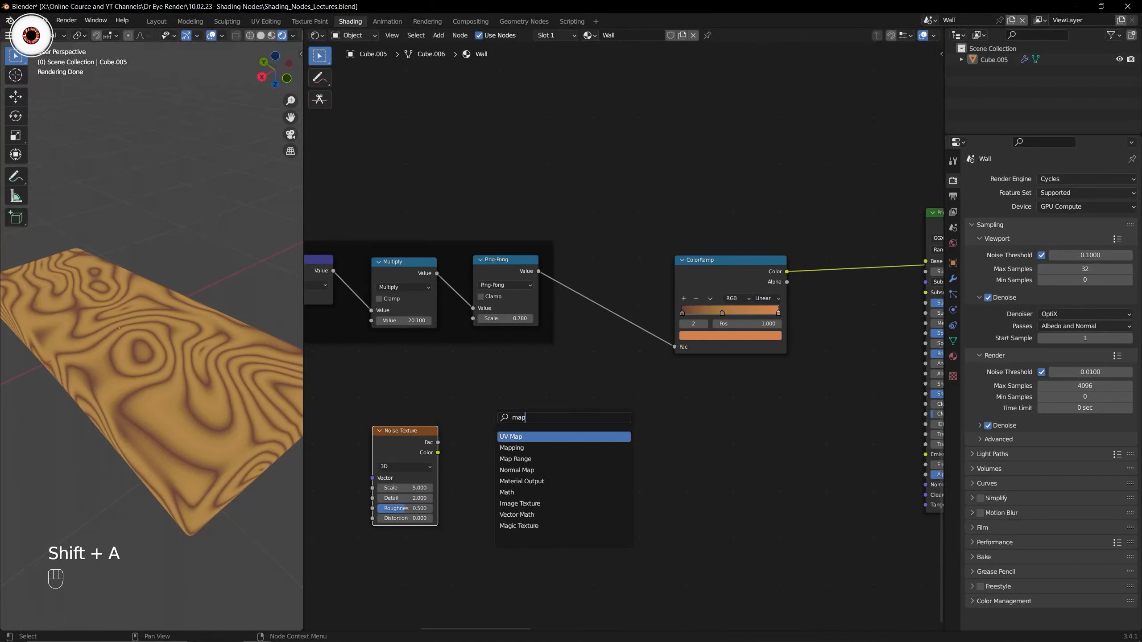
key("Down")
key("Down")
key("Return")
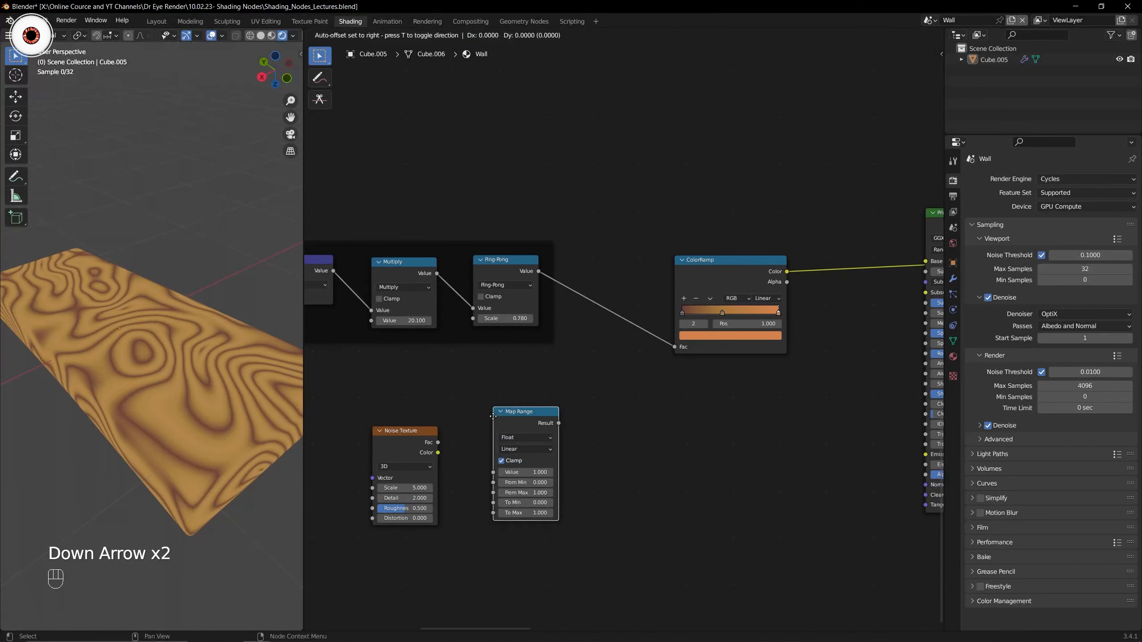
left_click(553, 376)
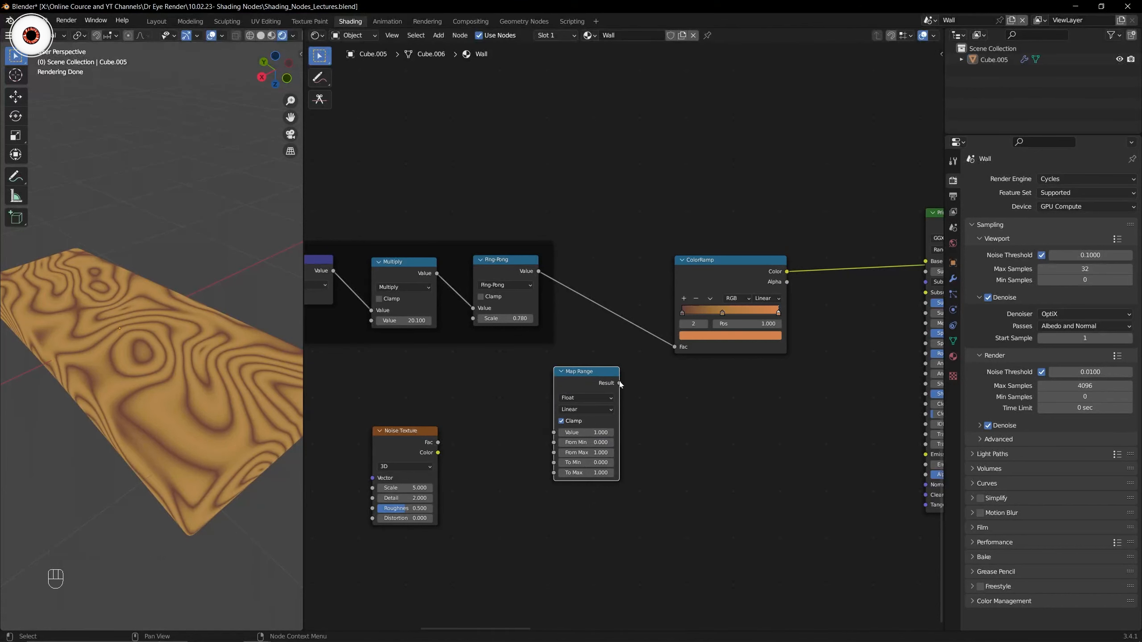
Connect Map Range's Result to the ColorRamp's Fac and Ping-Pong's Value to Map Range's Value, moving the ColorRamp away for space.
left_click_drag(619, 383, 675, 347)
left_click(695, 281)
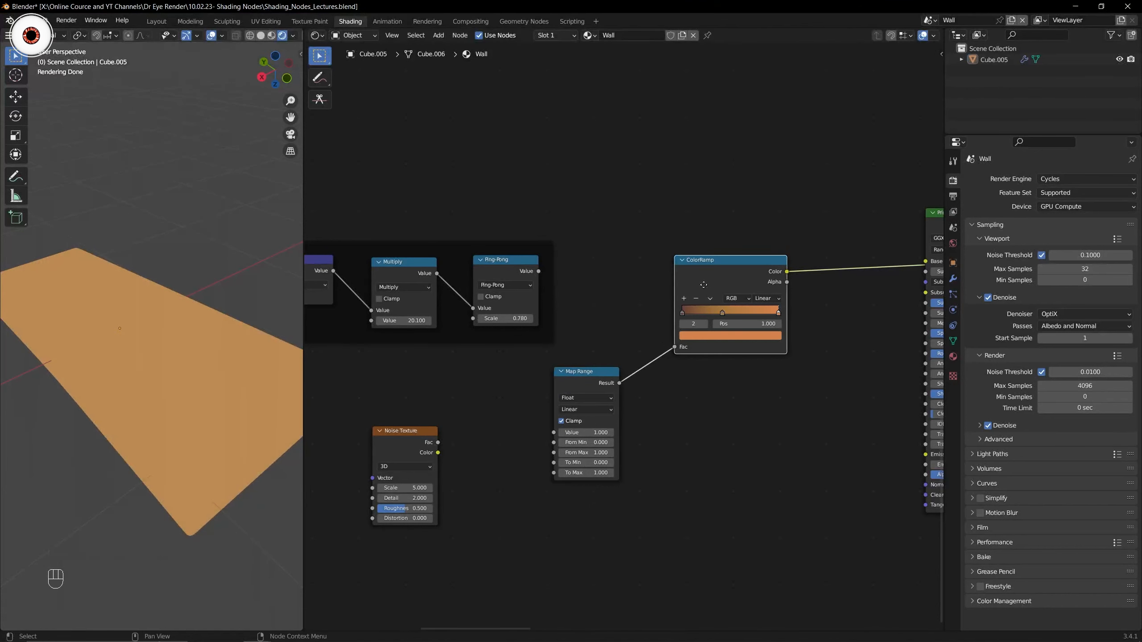
key("g")
left_click(748, 274)
scroll(572, 365, "up", 3)
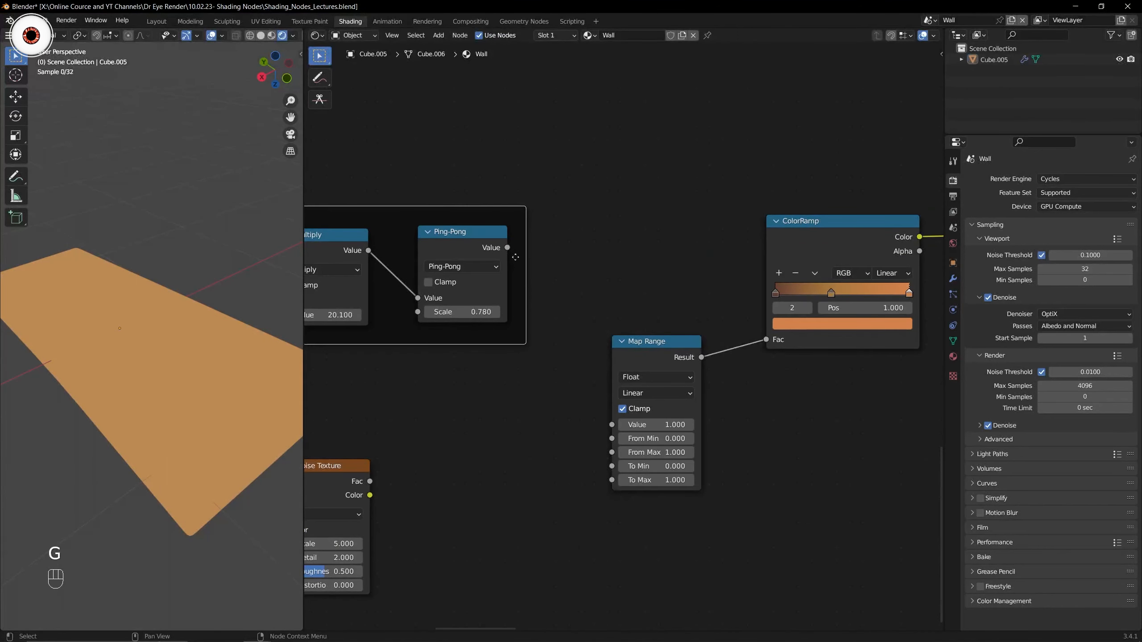
left_click_drag(507, 248, 610, 425)
middle_click_drag(525, 417, 575, 385)
Reposition the Noise Texture node and preview its Fac output on the board.
left_click_drag(379, 444, 424, 446)
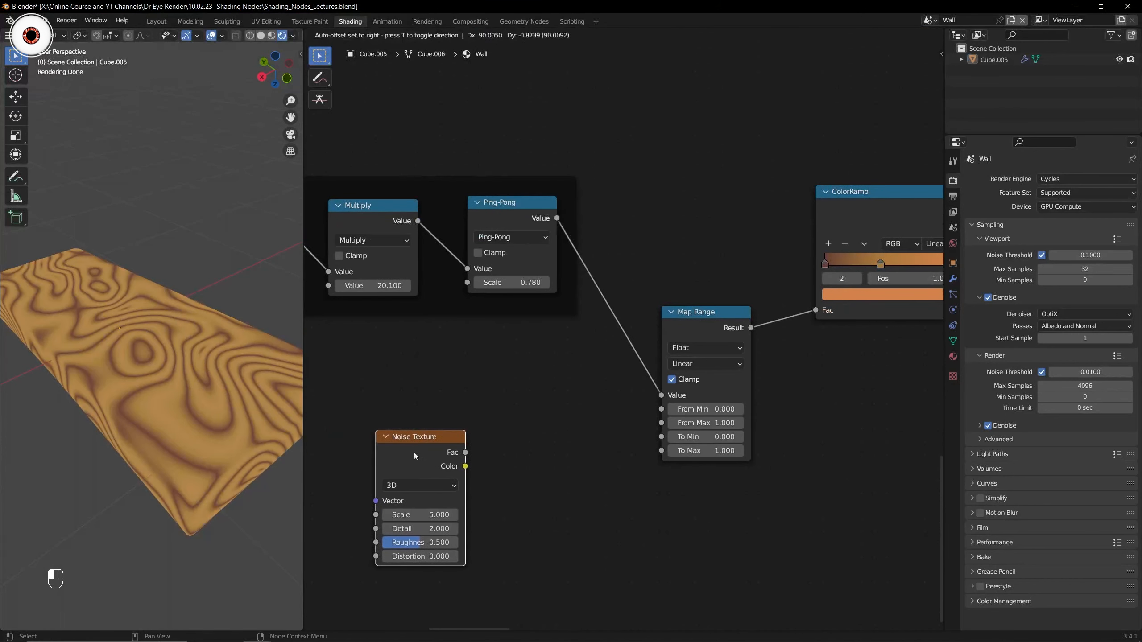
middle_click_drag(468, 409, 539, 379)
scroll(539, 378, "down", 1)
left_click(499, 419, "ctrl+shift")
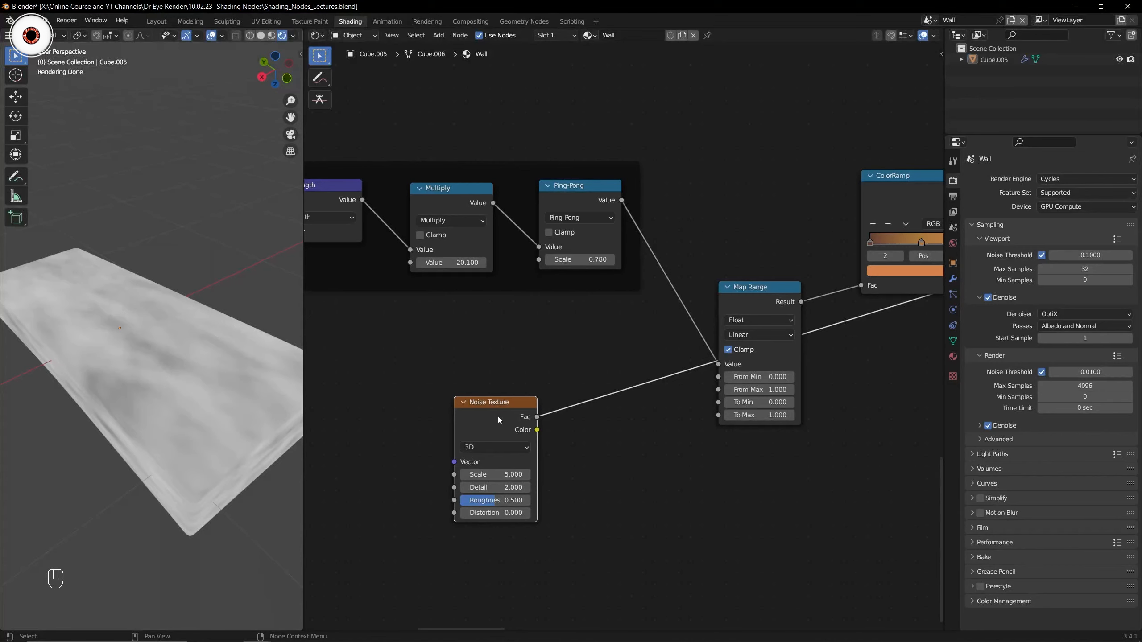
scroll(481, 407, "down", 2)
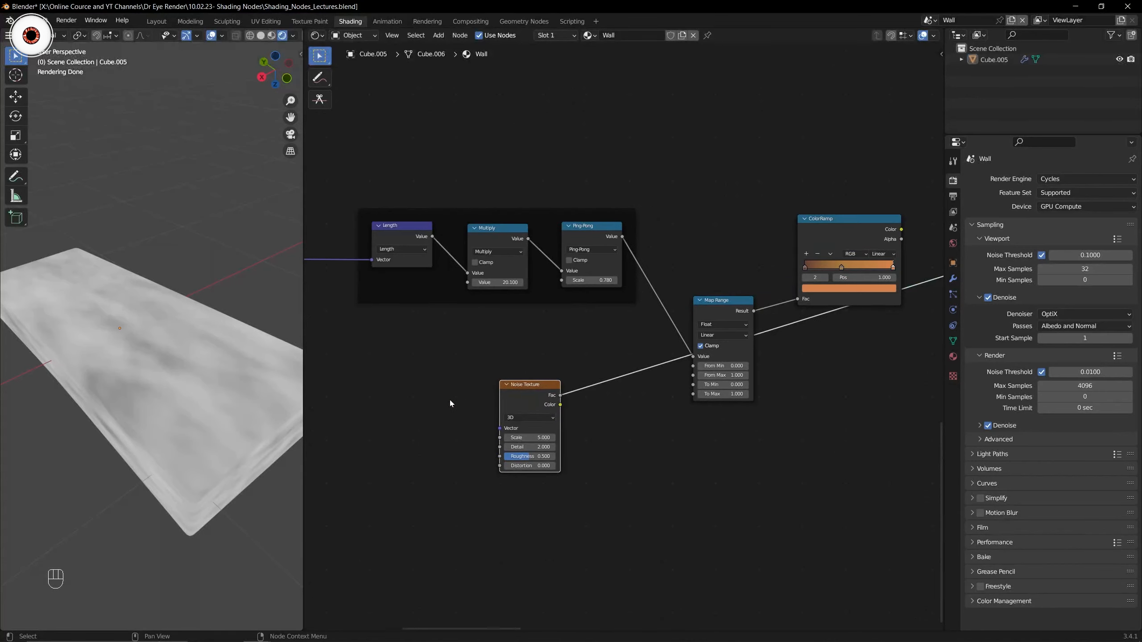
key("Home")
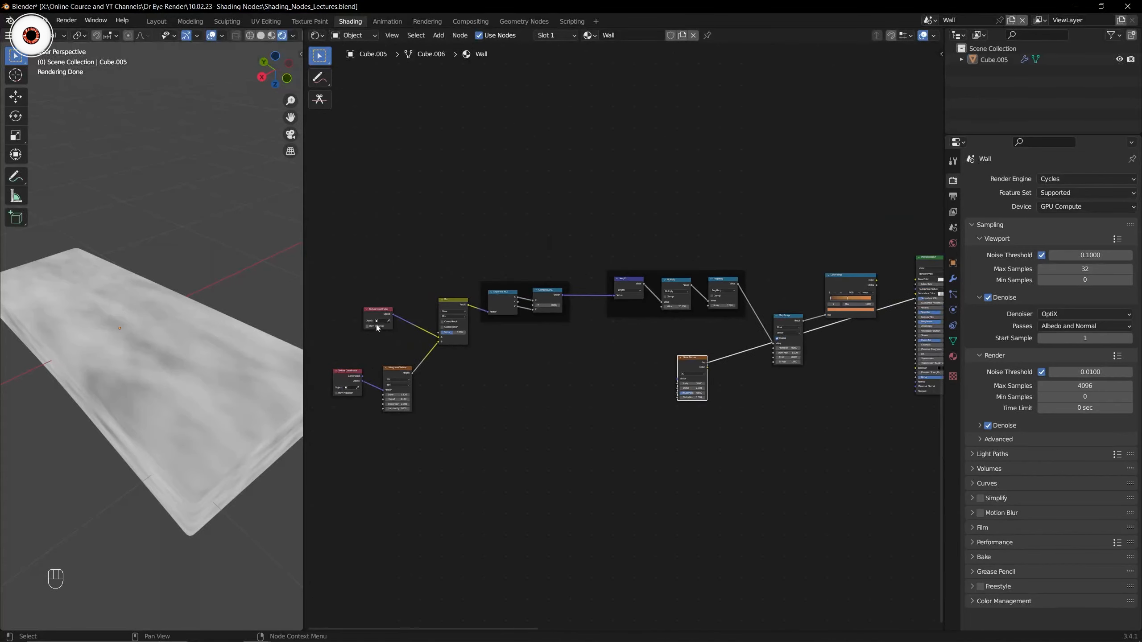
left_click(376, 327)
key("shift+d")
left_click(619, 389)
scroll(624, 378, "up", 3)
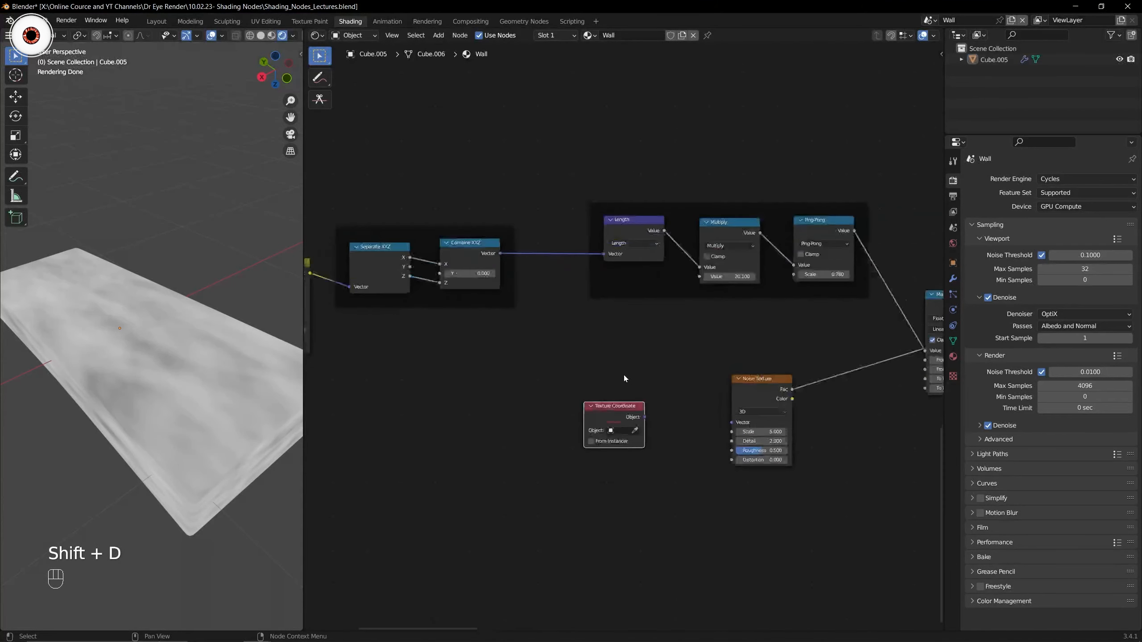
scroll(624, 378, "up", 3)
left_click_drag(560, 400, 698, 409)
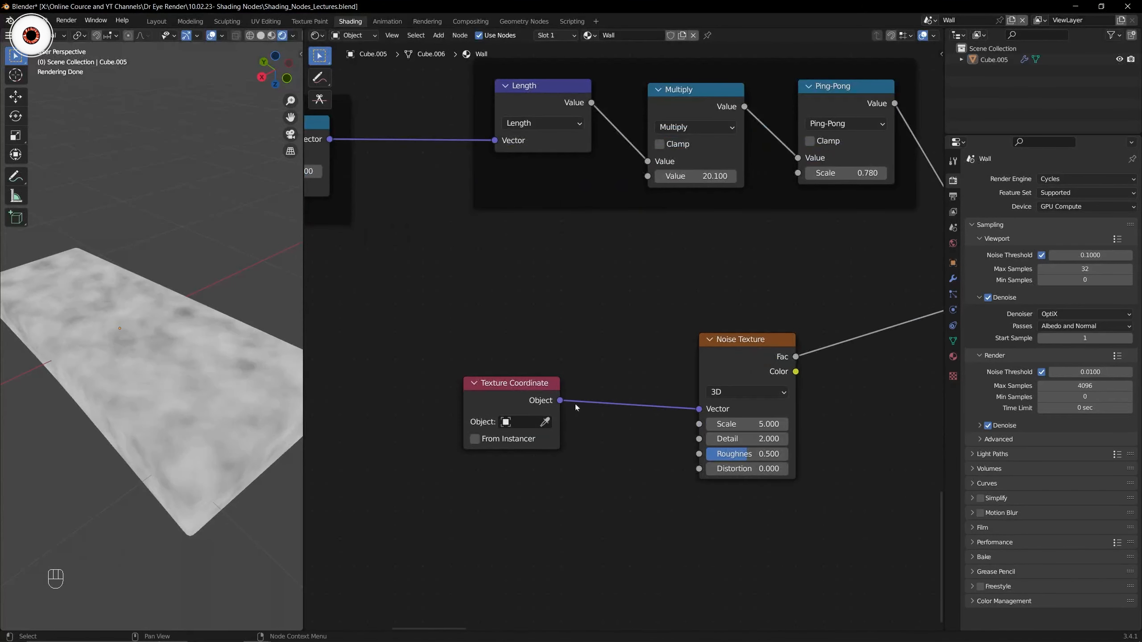
left_click(531, 407)
key("Delete")
Add a new Texture Coordinate node and connect its Object output to the Noise Texture's Vector input.
key("shift")
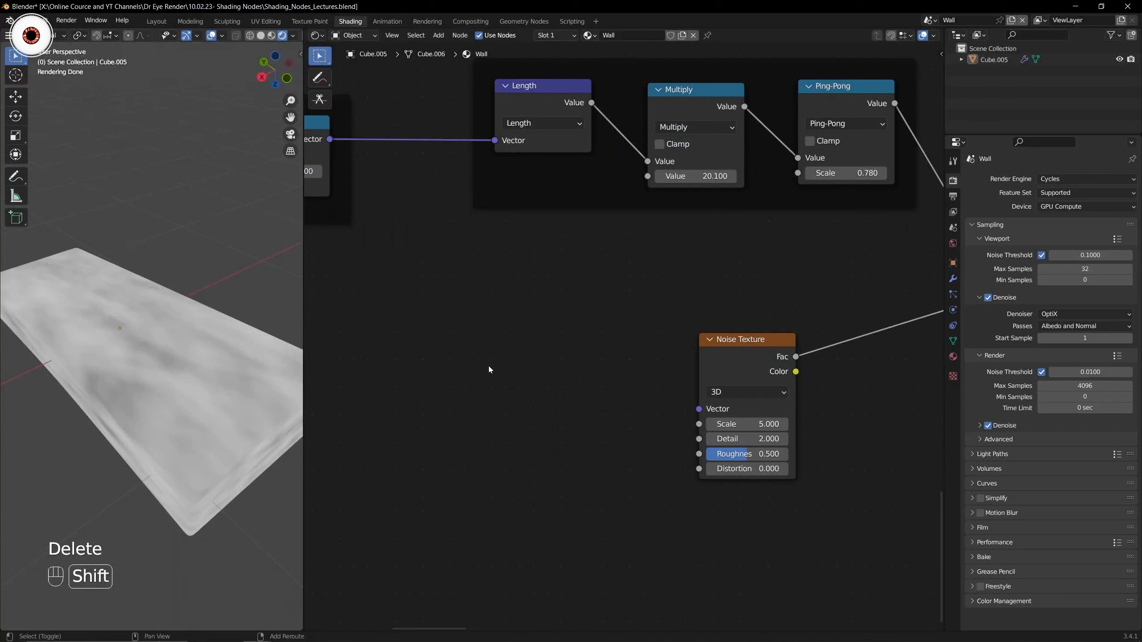
key("shift+a")
type("coo")
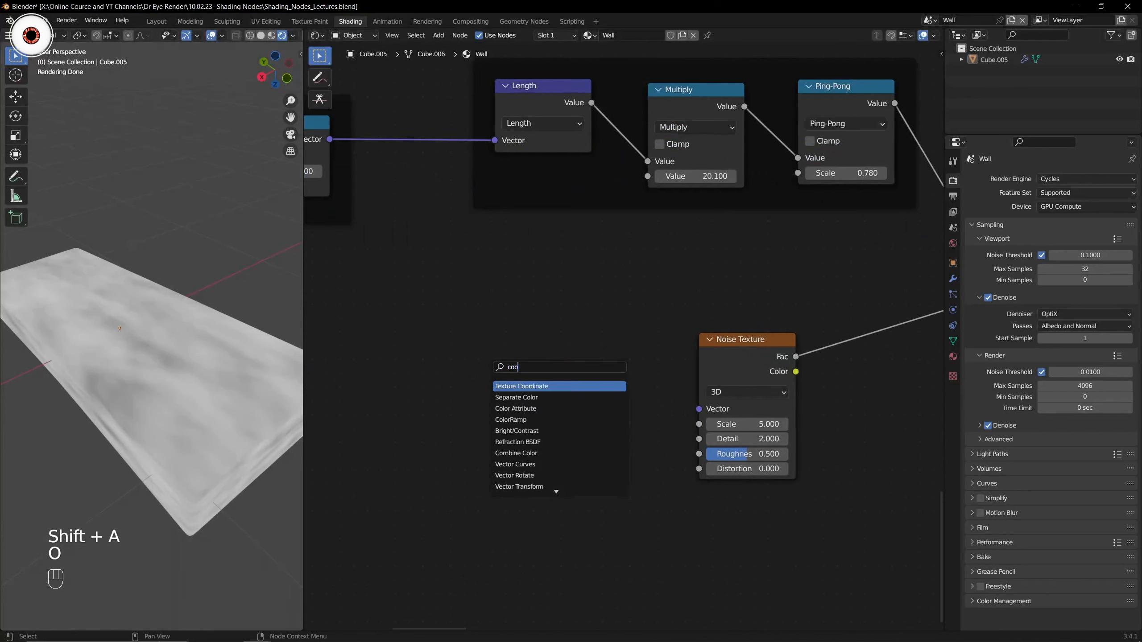
key("Return")
left_click(490, 371)
left_click_drag(585, 420, 698, 408)
Hide the Texture Coordinate node's unused sockets, arrange it beside the Noise Texture and save the file.
left_click_drag(542, 395, 447, 363)
key("ctrl+h")
left_click_drag(727, 340, 580, 345)
left_click(678, 300)
key("ctrl+s")
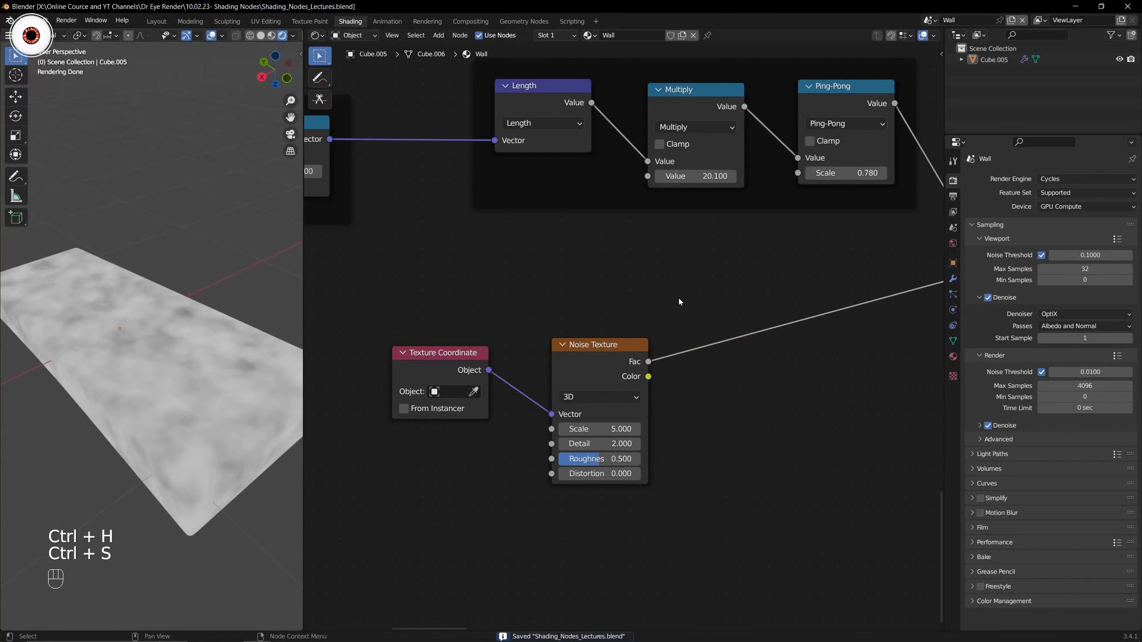
Insert a ColorRamp node on the link coming from the Noise Texture's Fac output.
middle_click_drag(723, 303, 648, 302)
key("shift+a")
type("scol")
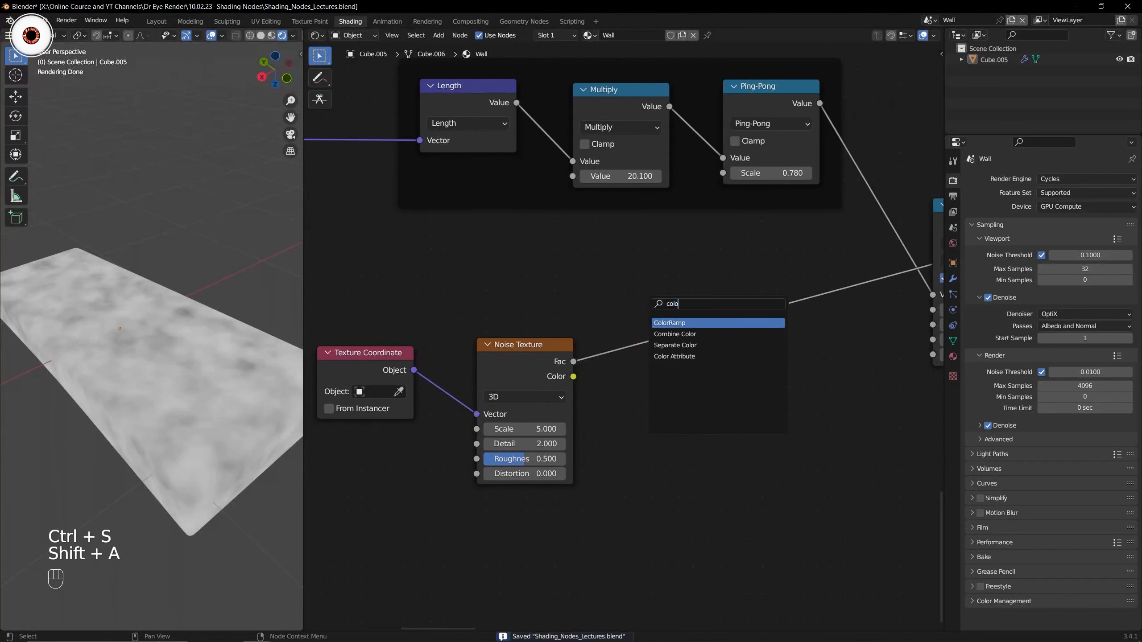
key("Return")
left_click(631, 307)
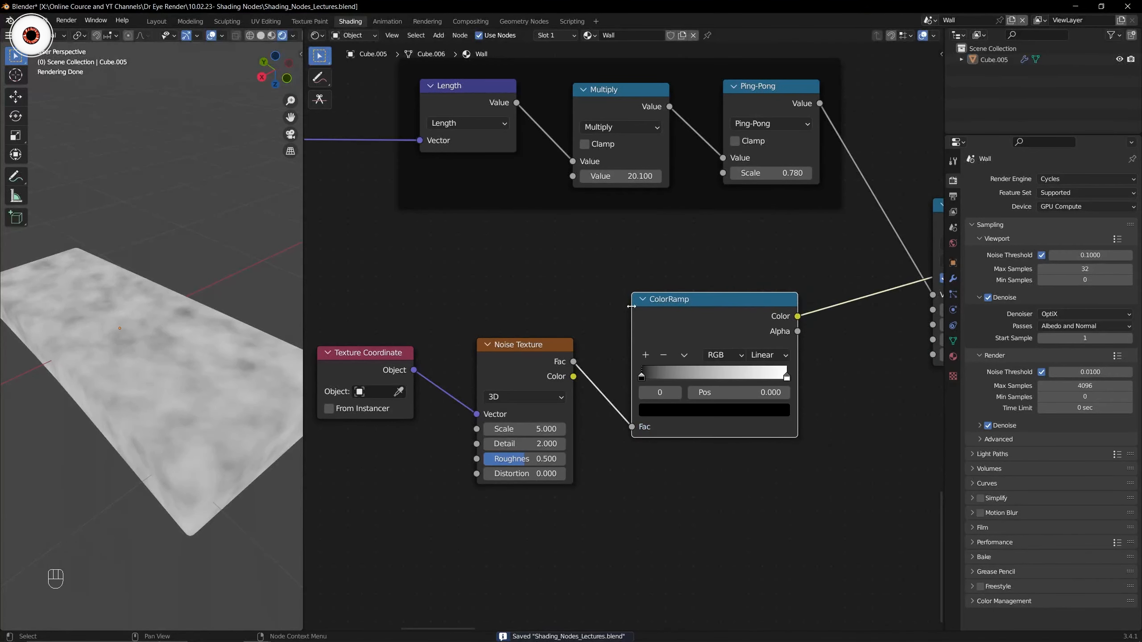
Move the new ColorRamp's black stop toward the middle and its white stop to 0.535, then save the file.
middle_click_drag(656, 367, 581, 366, "shift")
left_click_drag(579, 374, 633, 372)
key("ctrl+s")
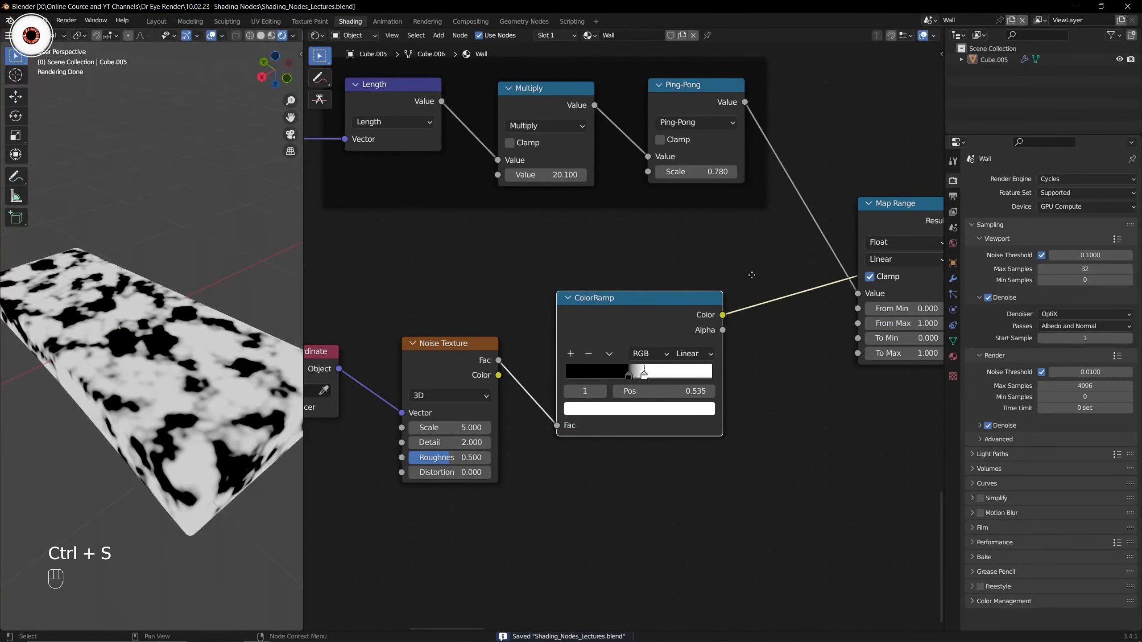
Preview the wood-coloured ColorRamp on the board again in place of the noise pattern.
middle_click_drag(764, 269, 636, 304)
left_click(808, 239, "ctrl+shift")
middle_click_drag(808, 240, 618, 304)
scroll(620, 301, "up", 1)
left_click(753, 197, "ctrl+shift")
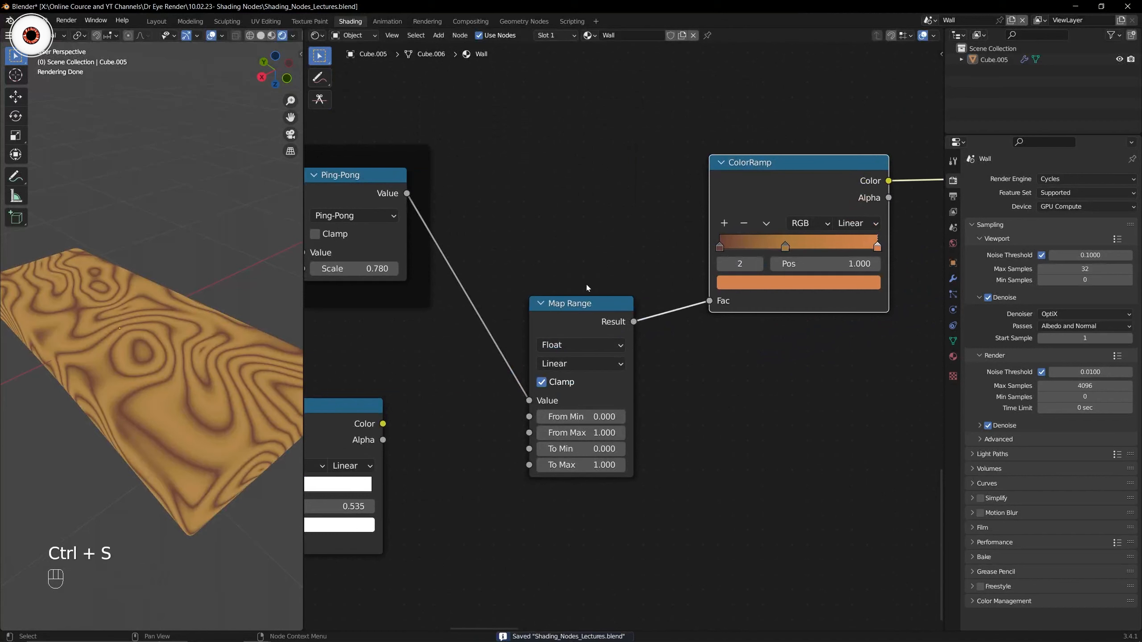
Group the lower Texture Coordinate, Noise Texture and black-and-white ColorRamp nodes in a frame.
middle_click_drag(472, 359, 546, 342)
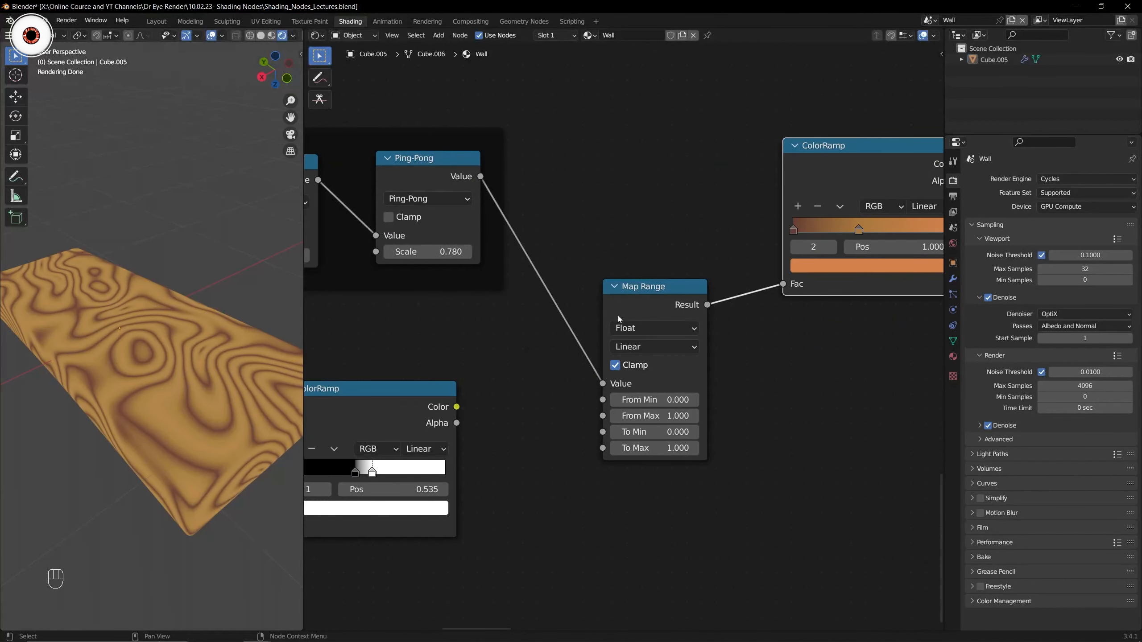
middle_click_drag(531, 394, 593, 385)
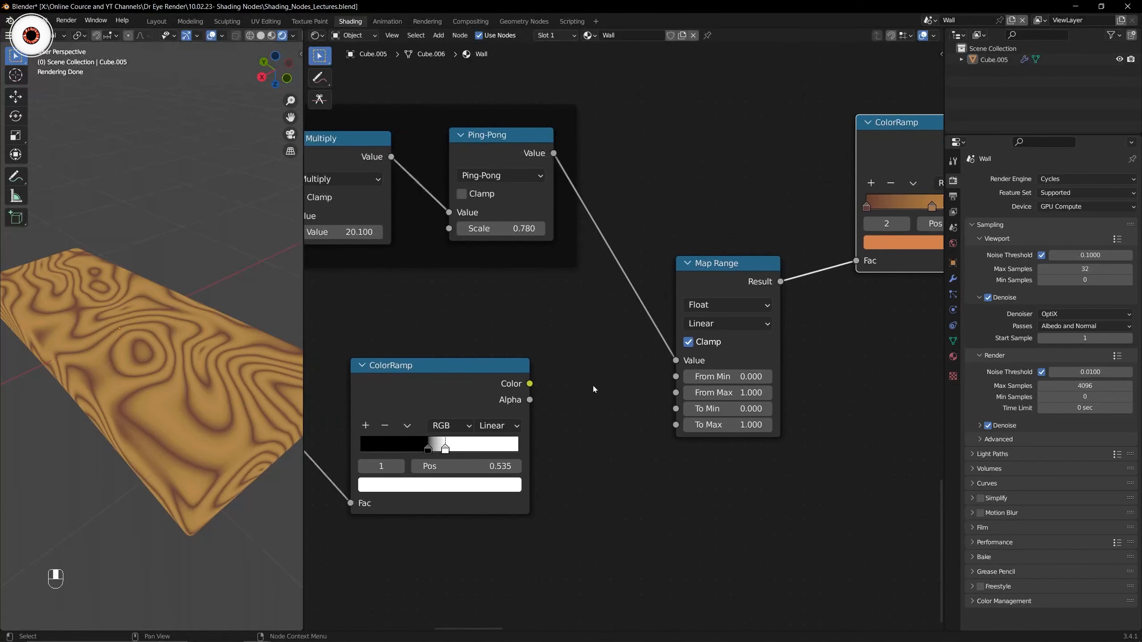
scroll(536, 366, "down", 3)
left_click_drag(350, 359, 569, 456)
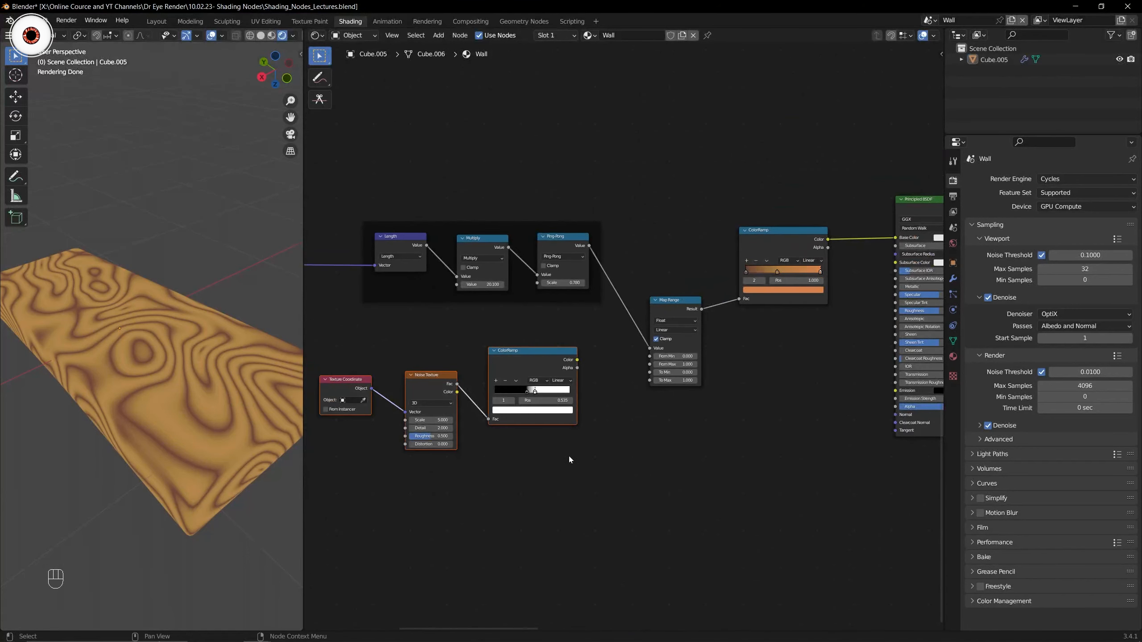
key("ctrl+j")
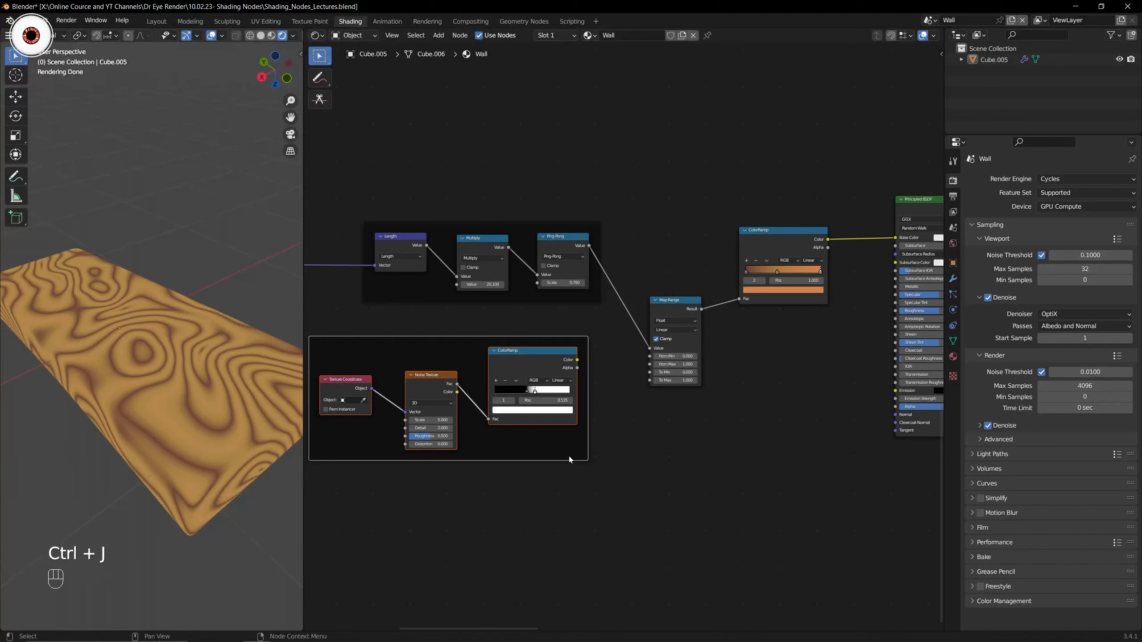
Align the three nodes in the new frame in a horizontal row and deselect all nodes.
key("s")
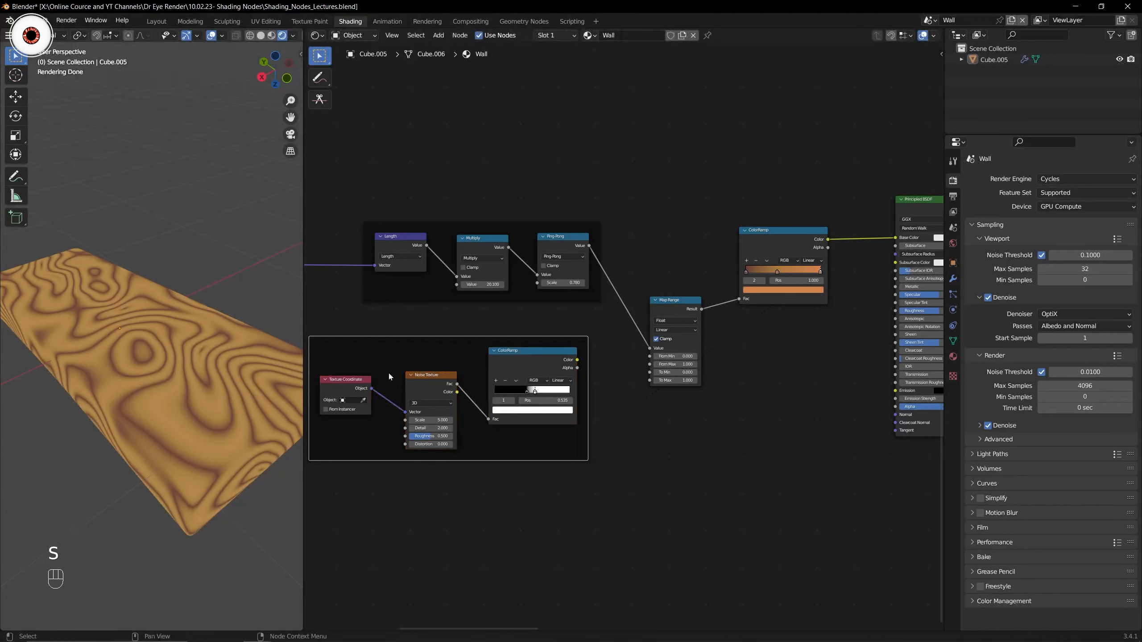
key("s")
key("y")
key("0")
key("Return")
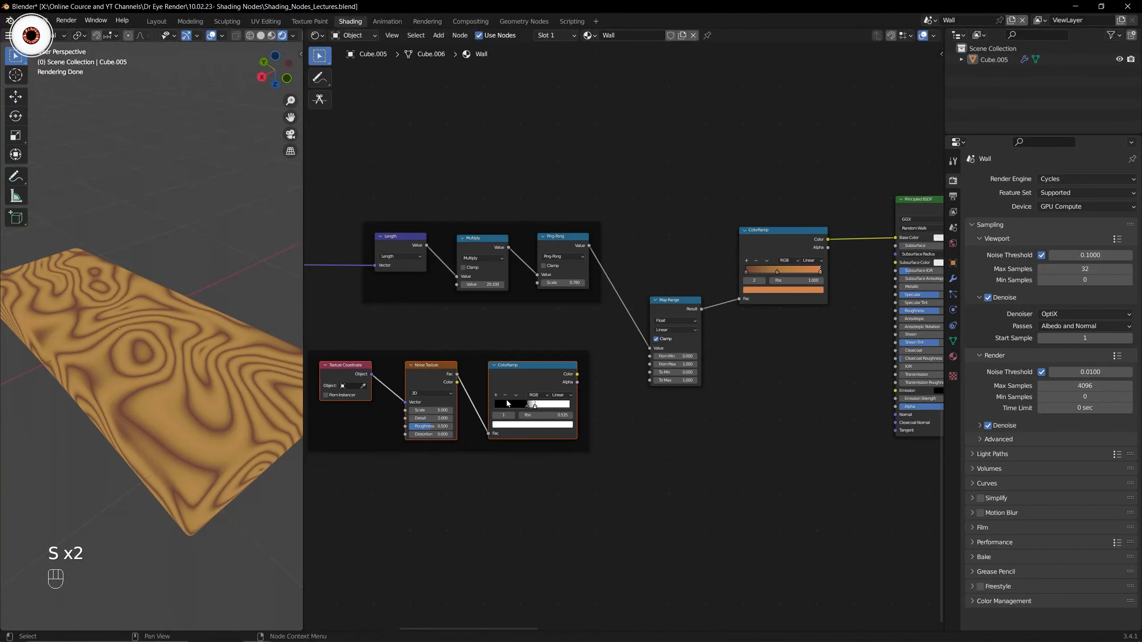
key("alt+a")
scroll(461, 390, "down", 2)
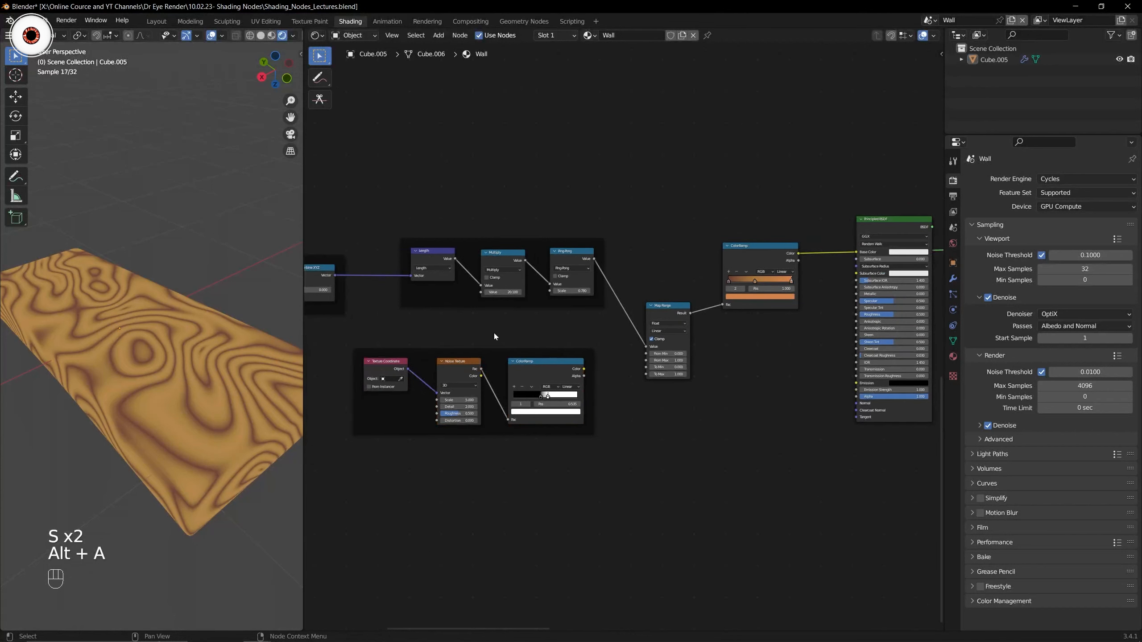
Save the file and clear the selection of the noise nodes in the lower frame.
scroll(495, 333, "up", 3)
scroll(674, 319, "down", 1, "ctrl")
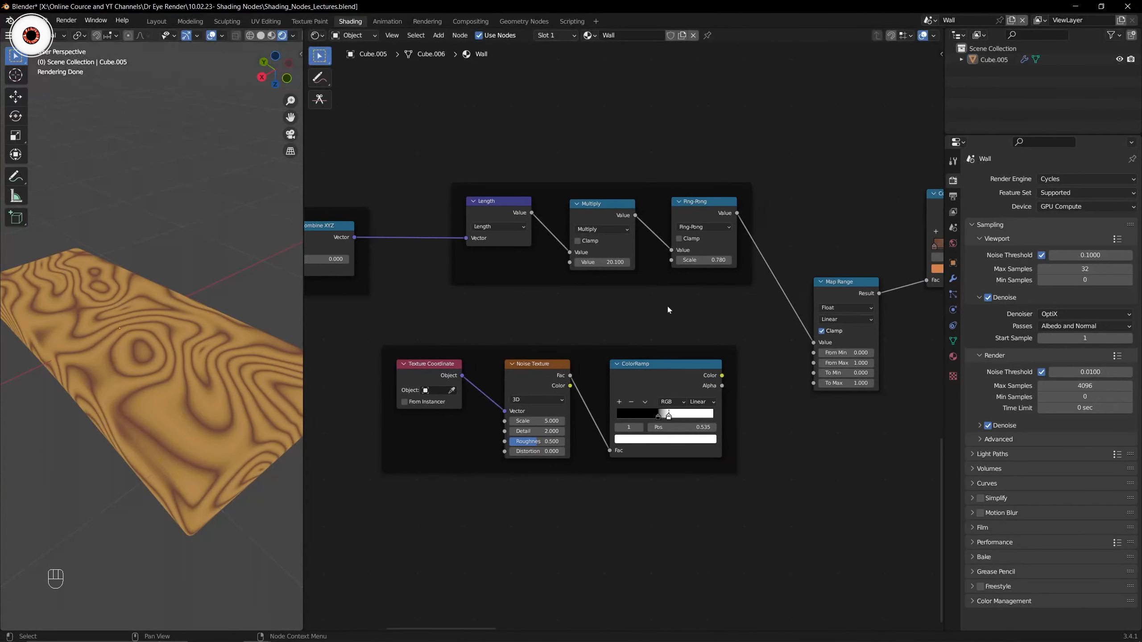
key("ctrl+s")
left_click_drag(410, 307, 663, 447)
left_click(681, 315)
middle_click_drag(692, 315, 623, 323)
scroll(623, 323, "up", 4)
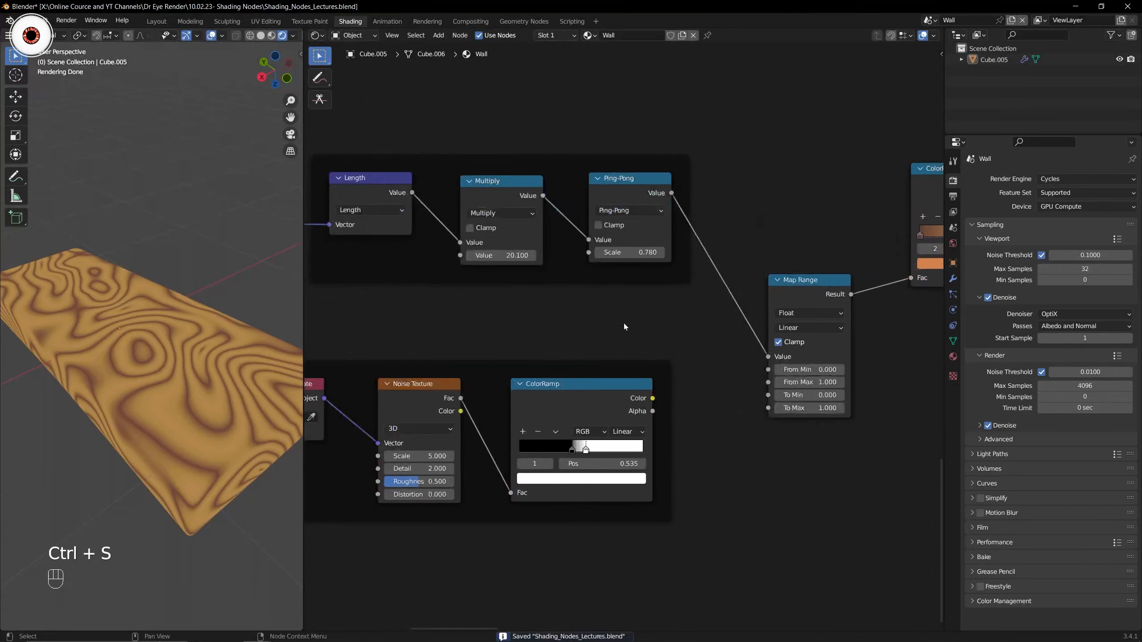
Widen the Map Range node slightly and reposition it between the two frames and the wood-coloured ColorRamp.
middle_click_drag(701, 355, 594, 363)
left_click_drag(772, 361, 837, 361)
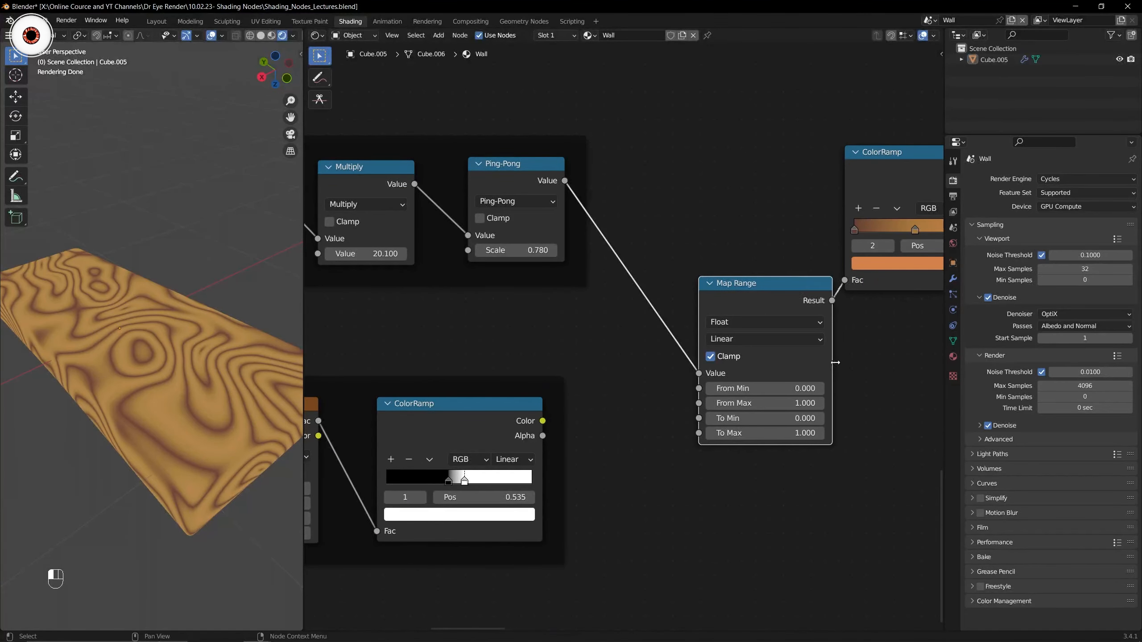
left_click_drag(764, 288, 690, 276)
scroll(625, 335, "down", 1)
scroll(504, 371, "down", 5)
middle_click_drag(360, 373, 457, 370)
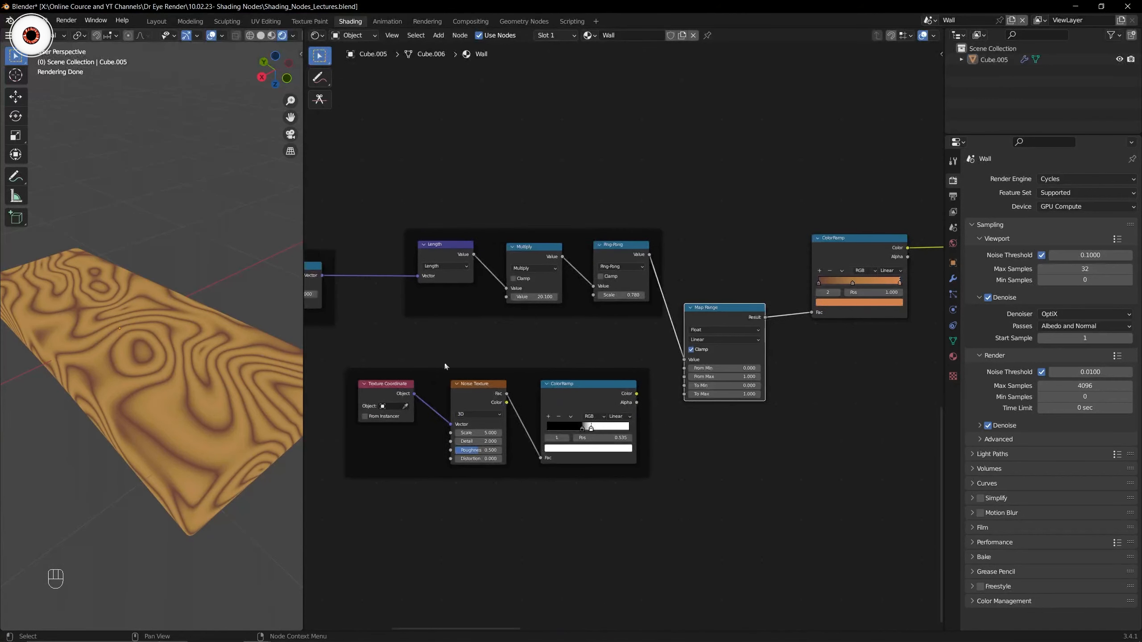
scroll(637, 358, "up", 4)
middle_click_drag(637, 359, 570, 378)
middle_click_drag(768, 377, 749, 380)
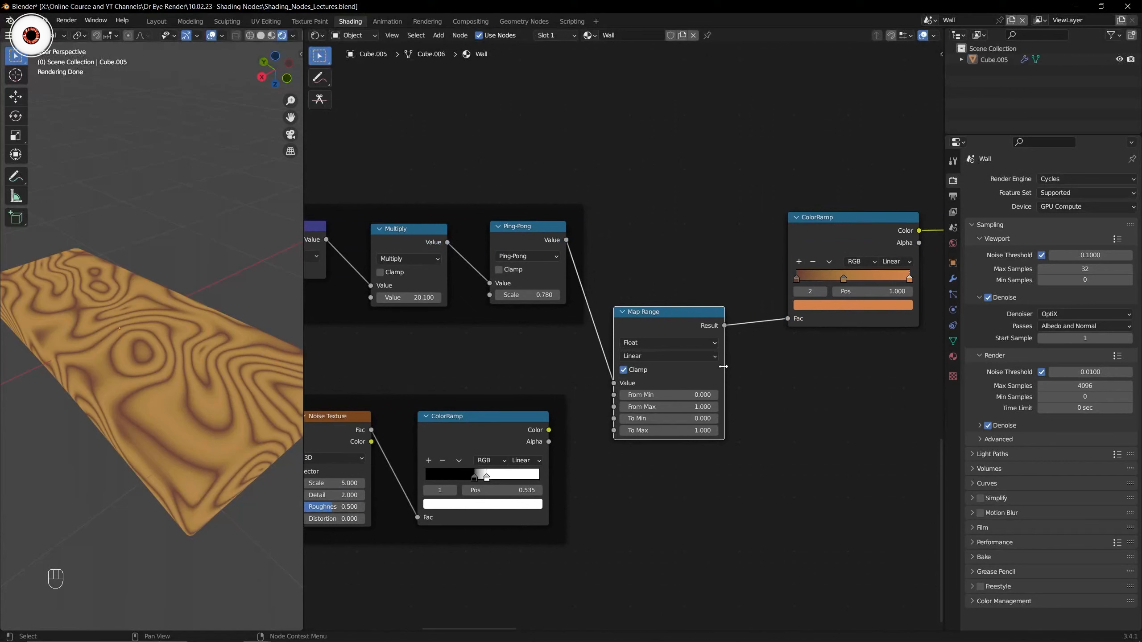
left_click_drag(725, 368, 696, 376)
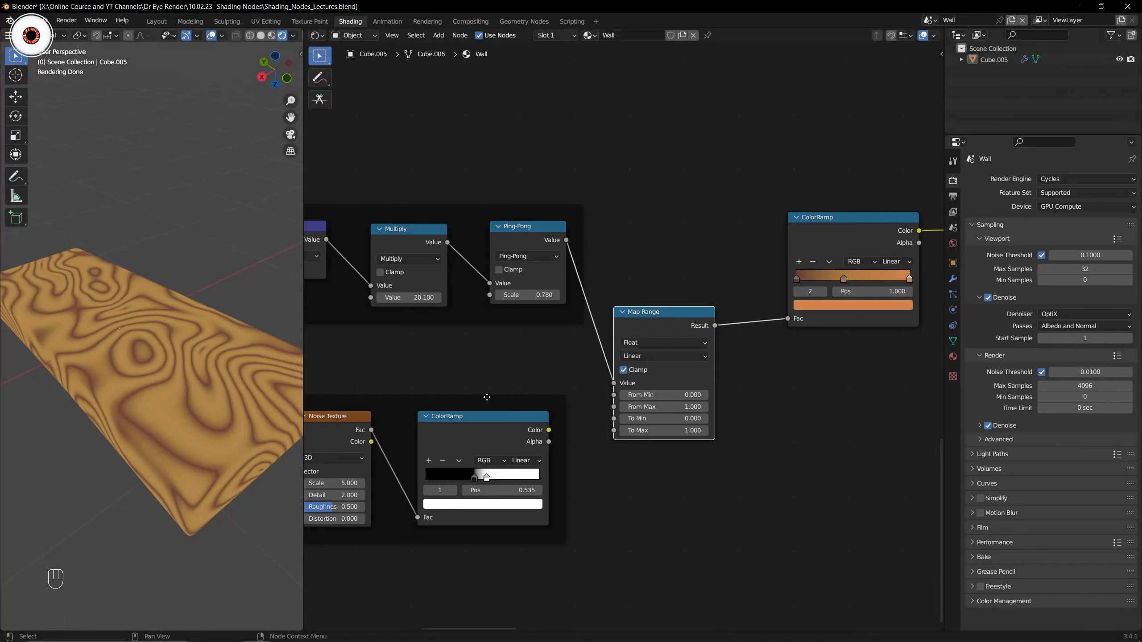
Connect the black-and-white ColorRamp's Color output to the Map Range's To Min input.
scroll(526, 402, "up", 2)
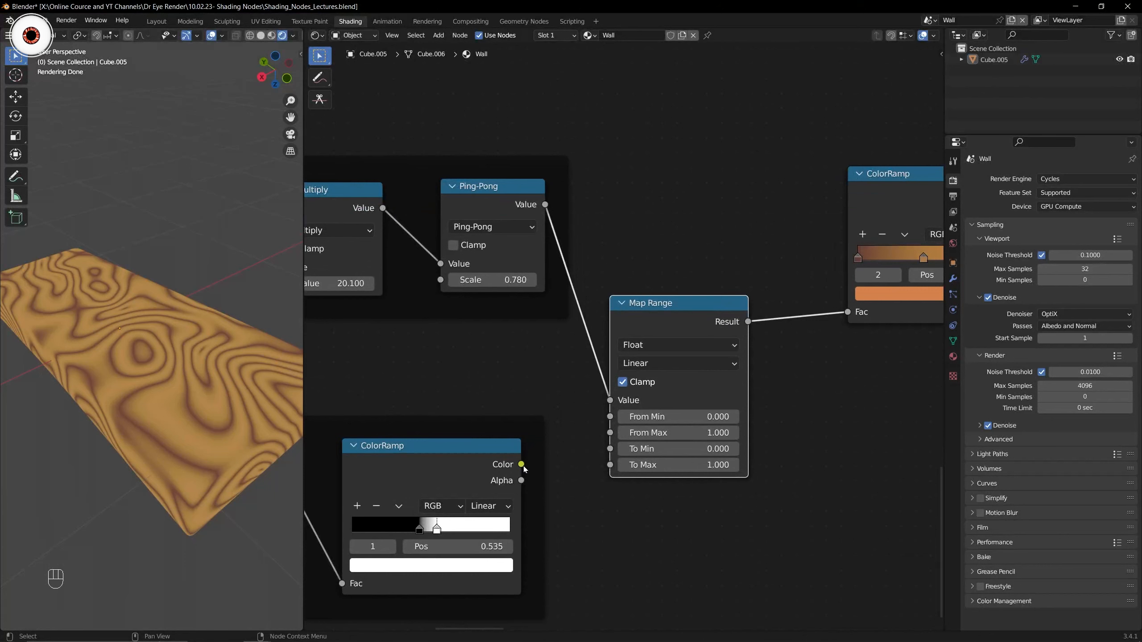
left_click_drag(522, 465, 609, 454)
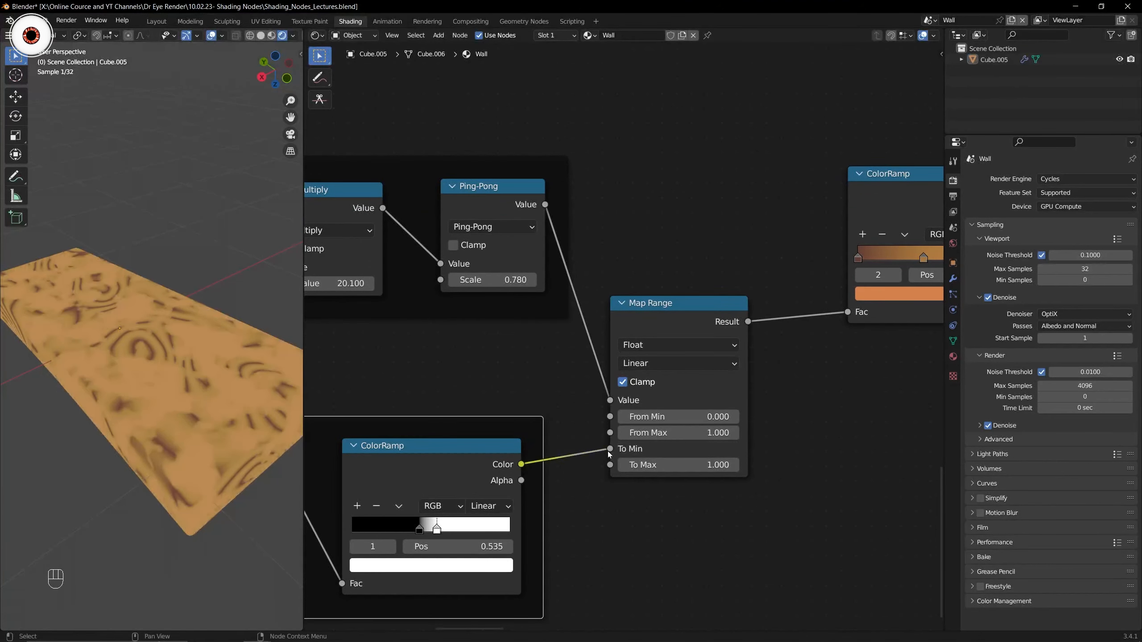
middle_click_drag(423, 385, 446, 368)
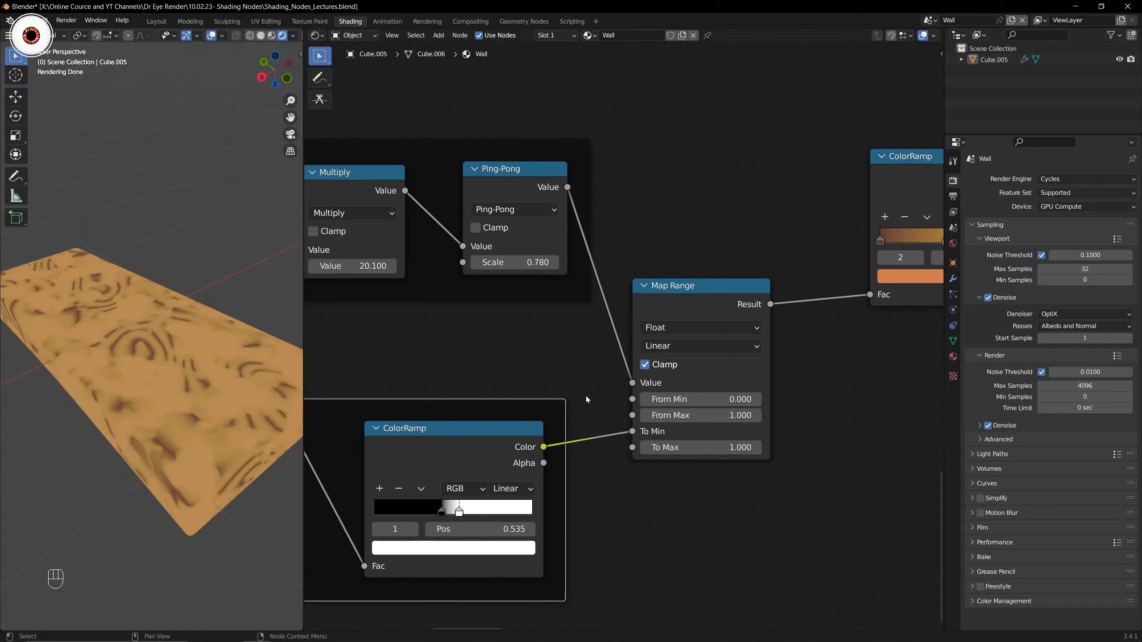
Preview the black-and-white ColorRamp, set the lower Noise Texture's scale to 2.380 and move the ramp's white stop to 0.738.
left_click(483, 445, "ctrl+shift")
middle_click_drag(474, 432, 588, 390)
left_click_drag(362, 479, 335, 479, "shift")
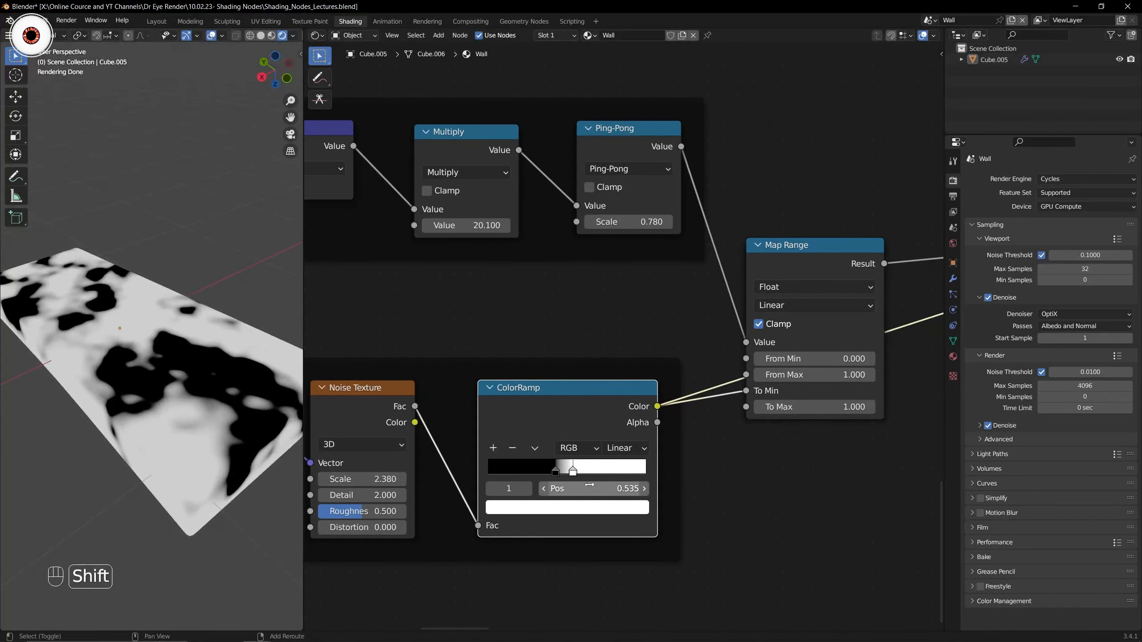
left_click_drag(556, 472, 605, 473)
Preview the Map Range result, return the preview to the wood-coloured ColorRamp and save the file.
middle_click_drag(790, 278, 579, 340)
left_click(722, 306, "ctrl+shift")
scroll(733, 297, "down", 1)
left_click(705, 260, "ctrl+shift")
key("ctrl+s")
middle_click_drag(396, 371, 588, 333)
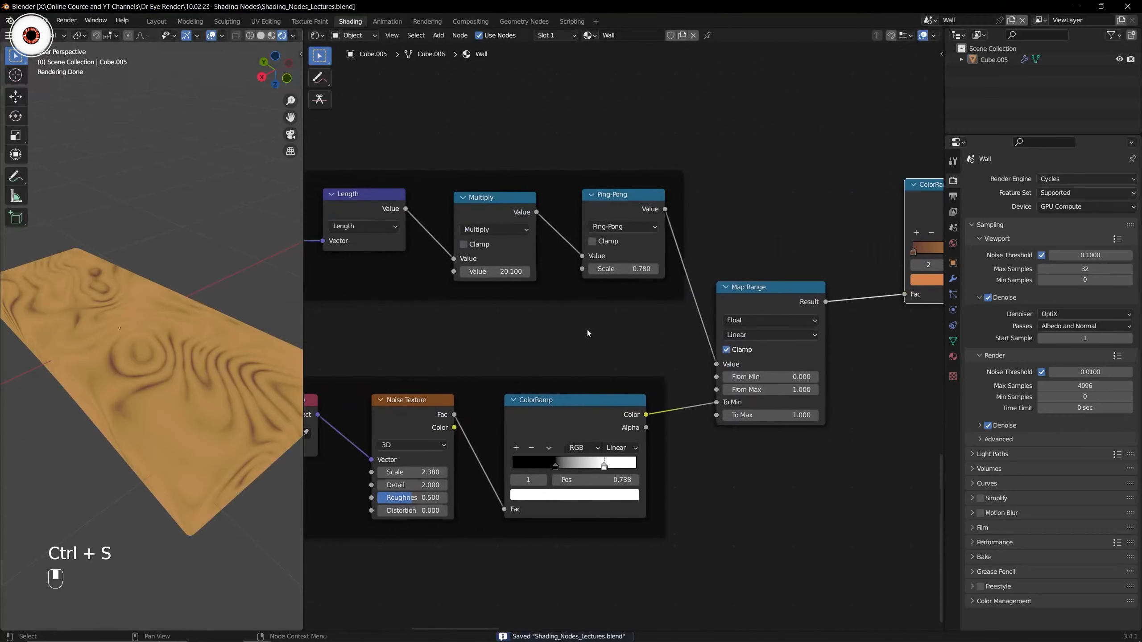
Move the black-and-white ColorRamp's black stop to 0.531 and set the lower Noise Texture's scale to 4.590.
left_click(546, 466)
left_click_drag(540, 464, 589, 465)
middle_click_drag(509, 419, 570, 409, "shift")
scroll(472, 474, "up", 1)
left_click_drag(471, 474, 522, 474, "shift")
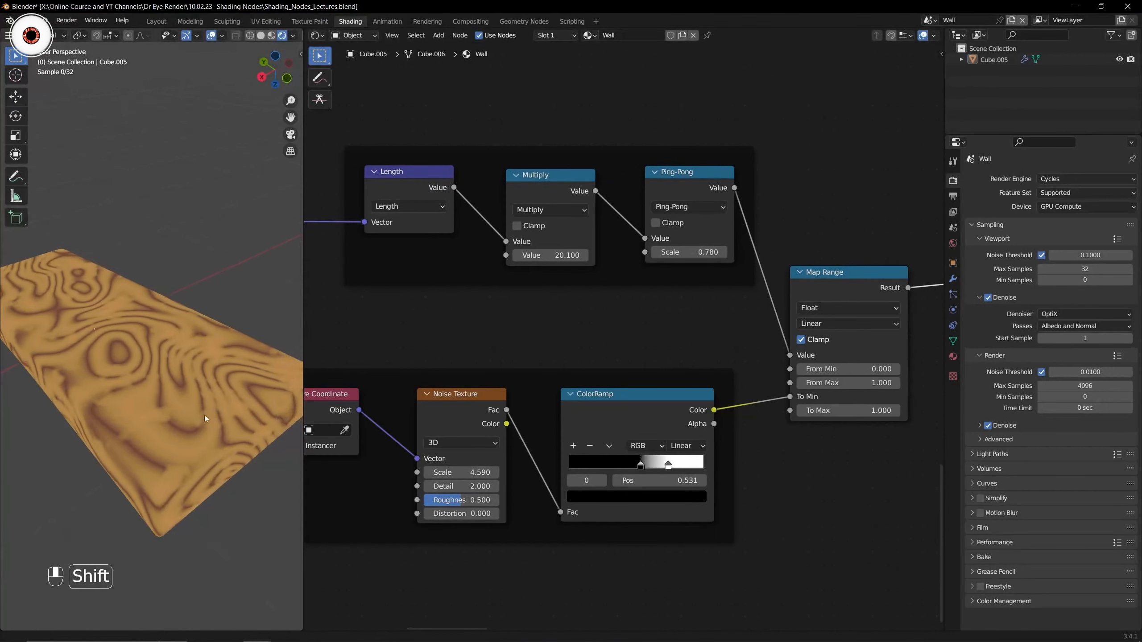
Save the file and inspect the wood pattern on the board up close.
middle_click_drag(206, 415, 198, 416, "shift")
scroll(198, 416, "up", 4)
key("ctrl+s")
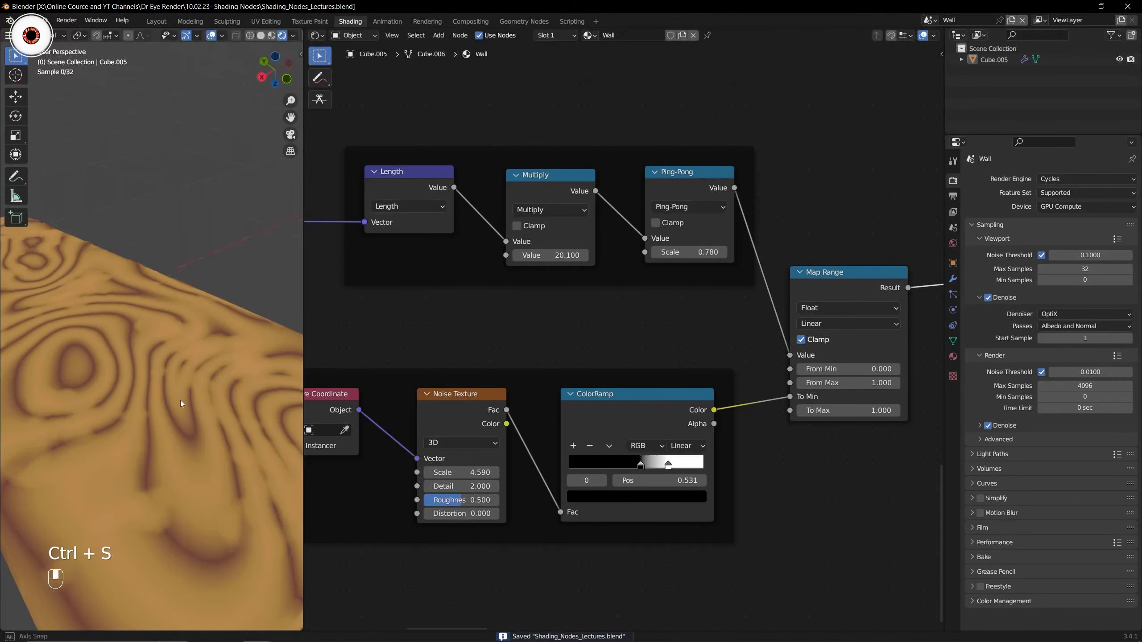
scroll(205, 404, "down", 4)
middle_click_drag(208, 411, 196, 408, "shift")
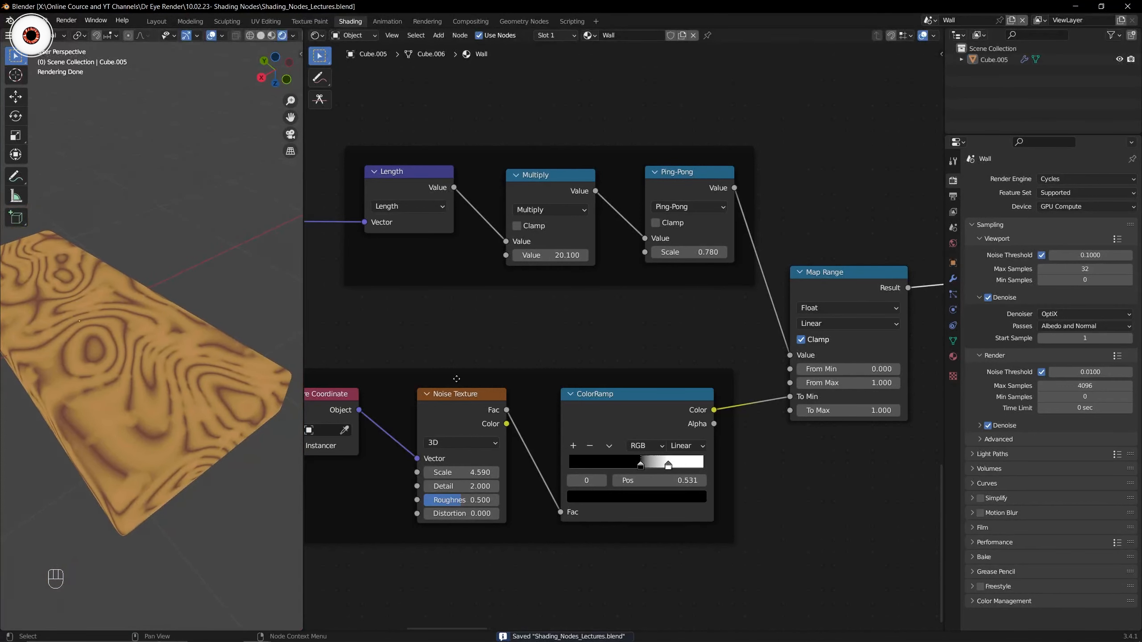
Preview the black-and-white ColorRamp, the Map Range and the wood-coloured ColorRamp on the board in turn.
scroll(405, 362, "down", 1)
left_click_drag(344, 344, 636, 450)
left_click(629, 400, "ctrl+shift")
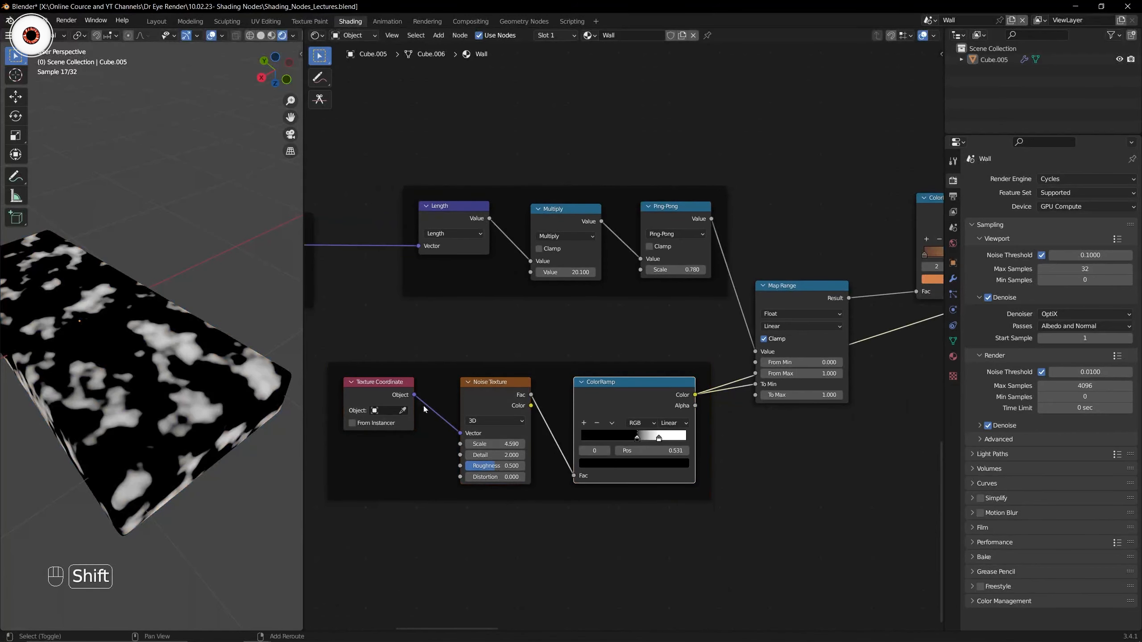
left_click_drag(364, 349, 659, 471)
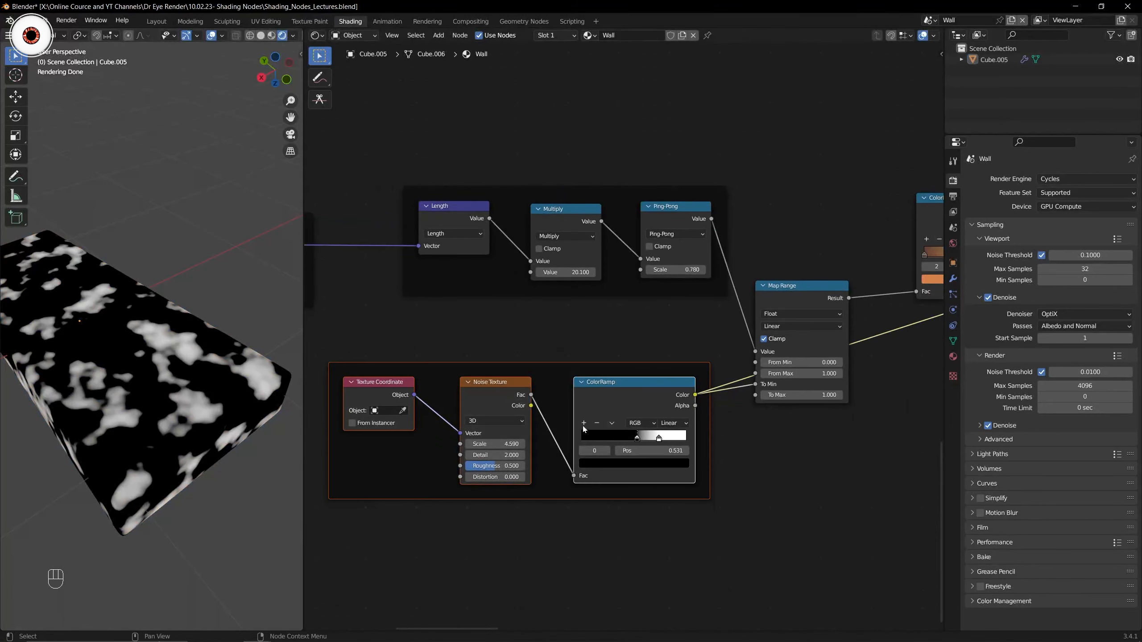
middle_click_drag(643, 350, 491, 377)
left_click(656, 318, "ctrl+shift")
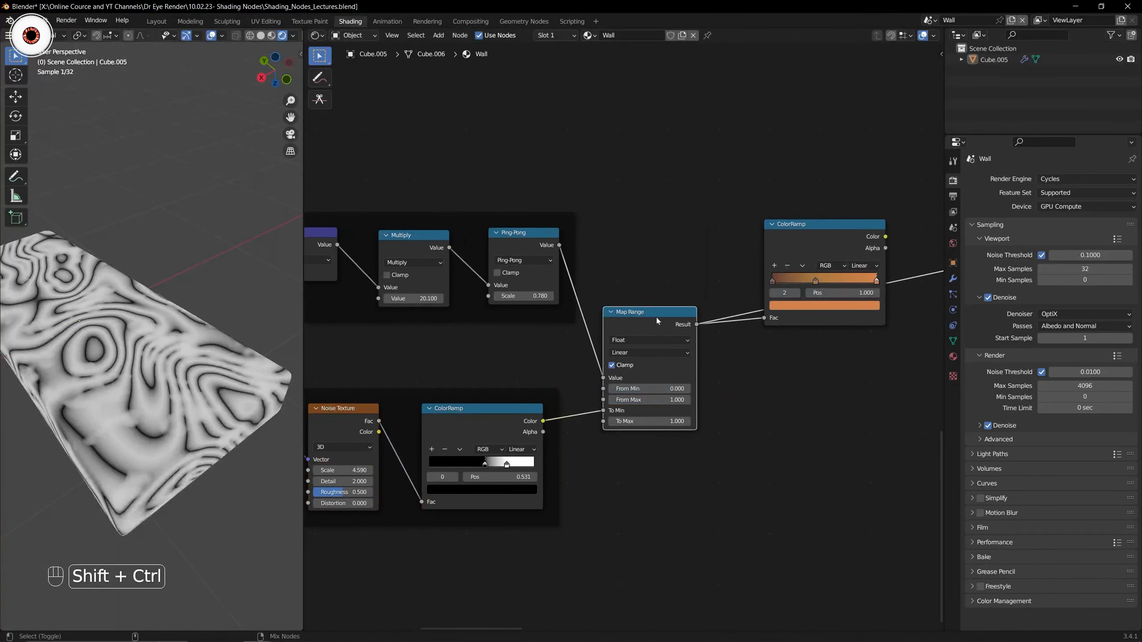
left_click(800, 244, "ctrl+shift")
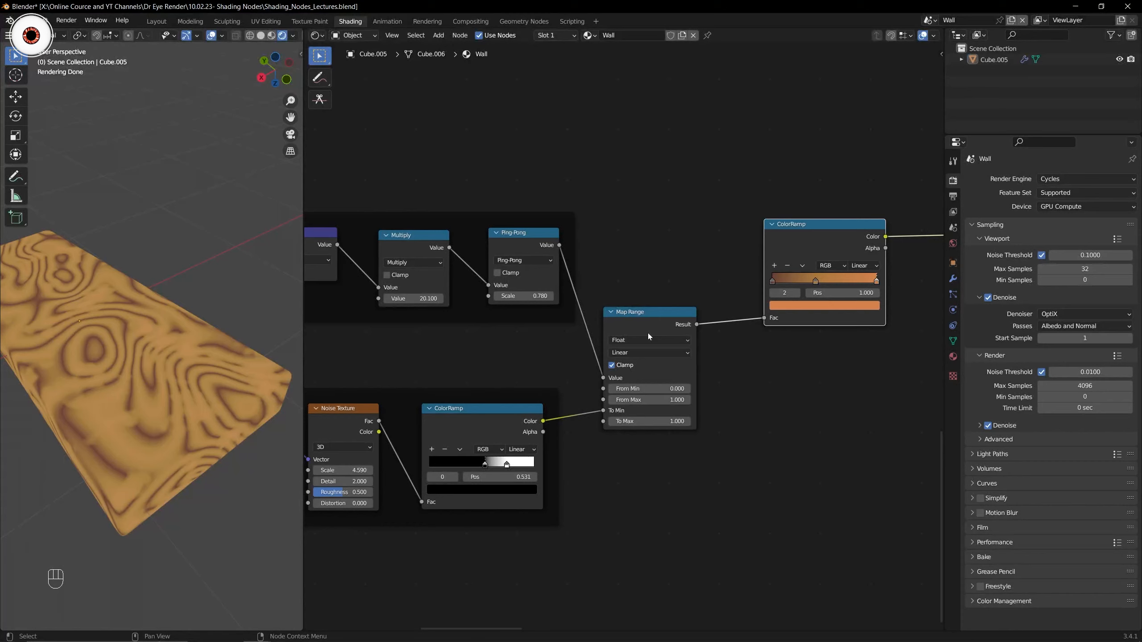
key("shift+a")
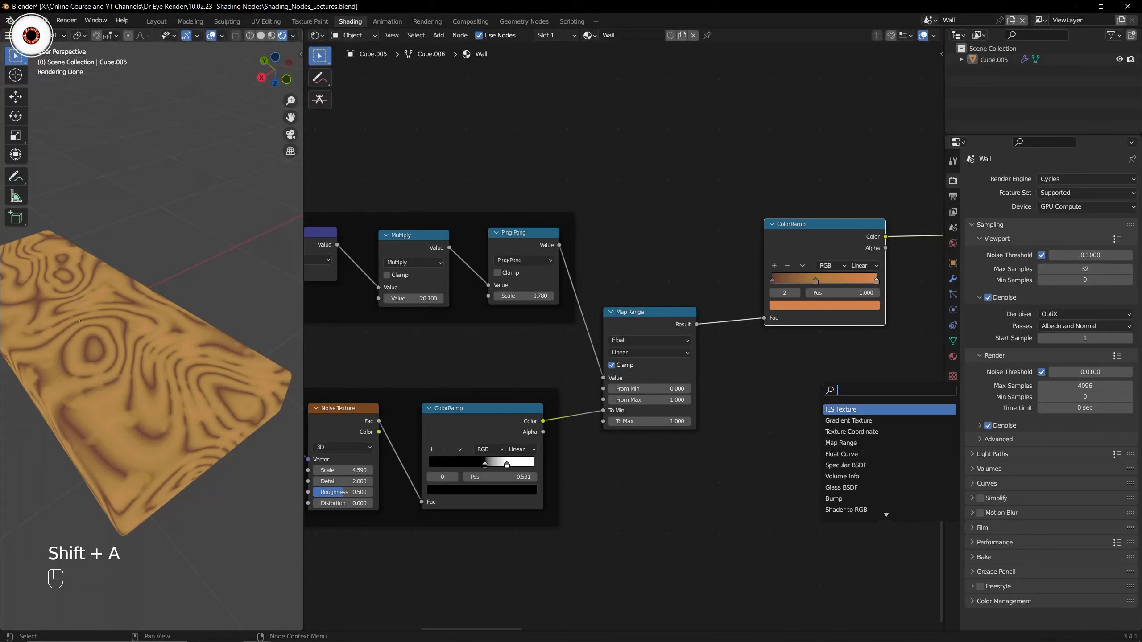
type("mix")
key("Return")
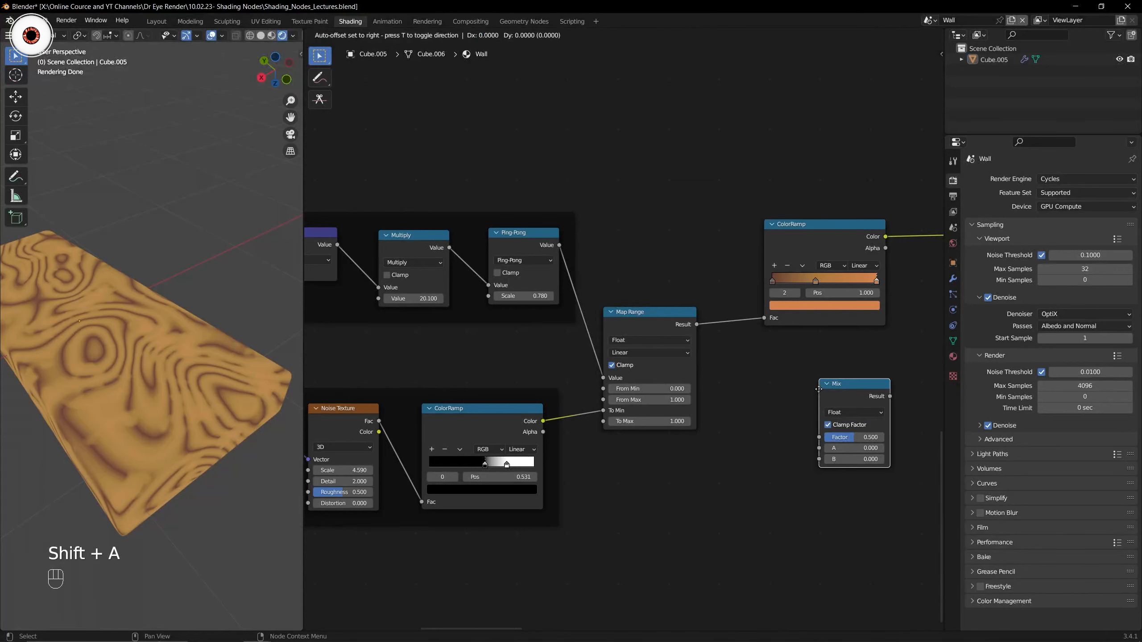
left_click(822, 392)
left_click_drag(835, 390, 789, 383)
middle_click_drag(789, 384, 712, 379)
scroll(712, 378, "up", 4)
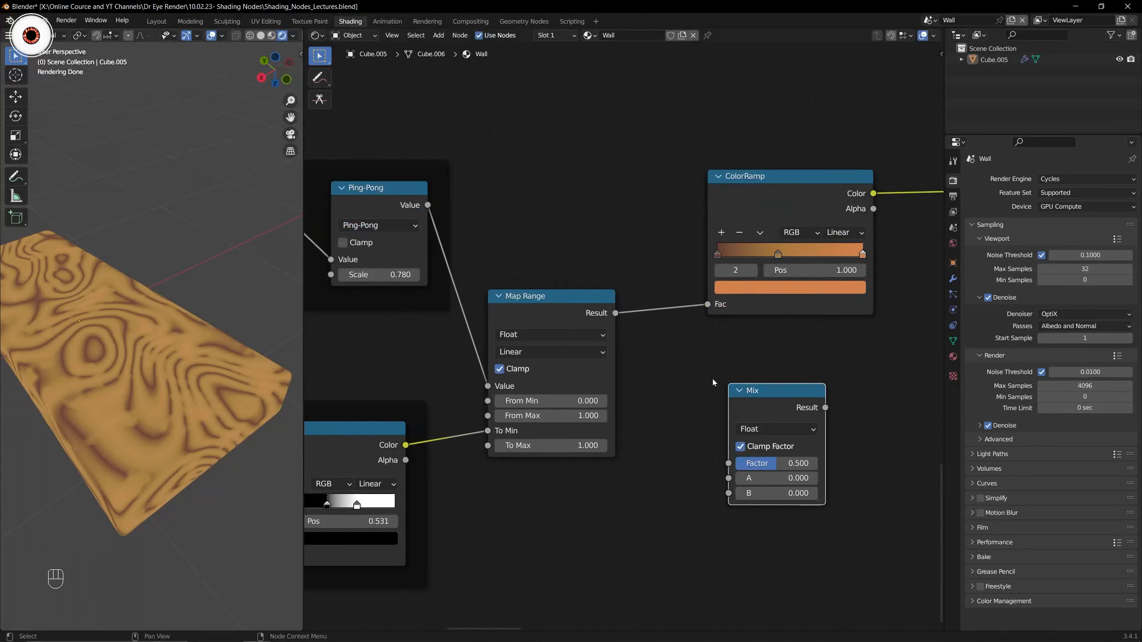
left_click_drag(766, 409, 744, 406)
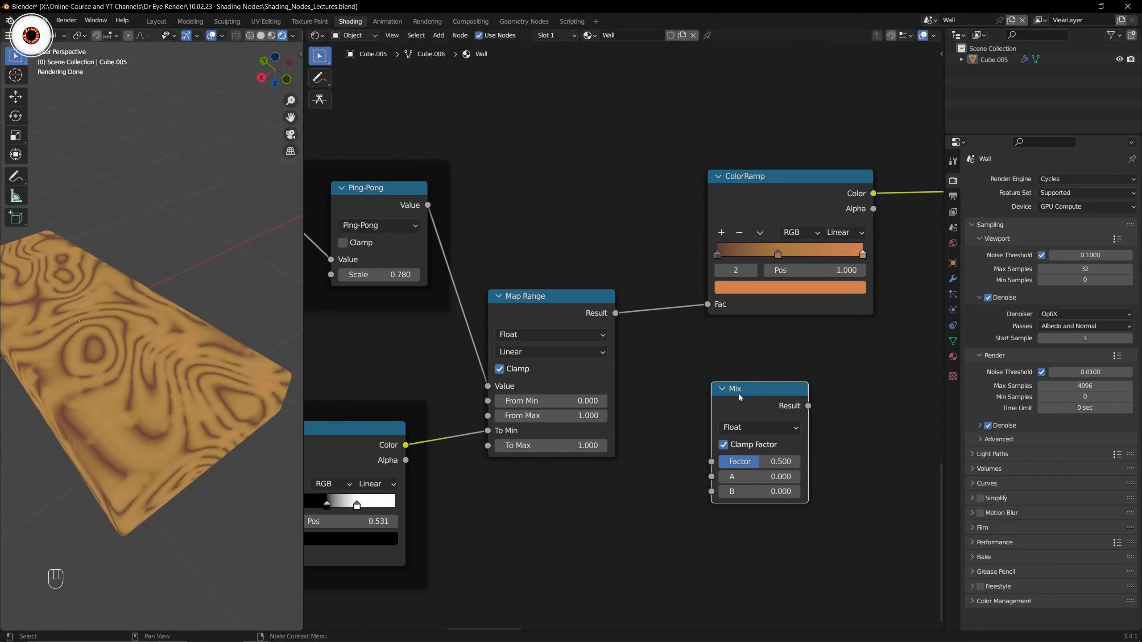
key("Delete")
Add a Mix node below the wood-coloured ColorRamp, set its data type to Color and save the file.
key("shift+a")
type("mix")
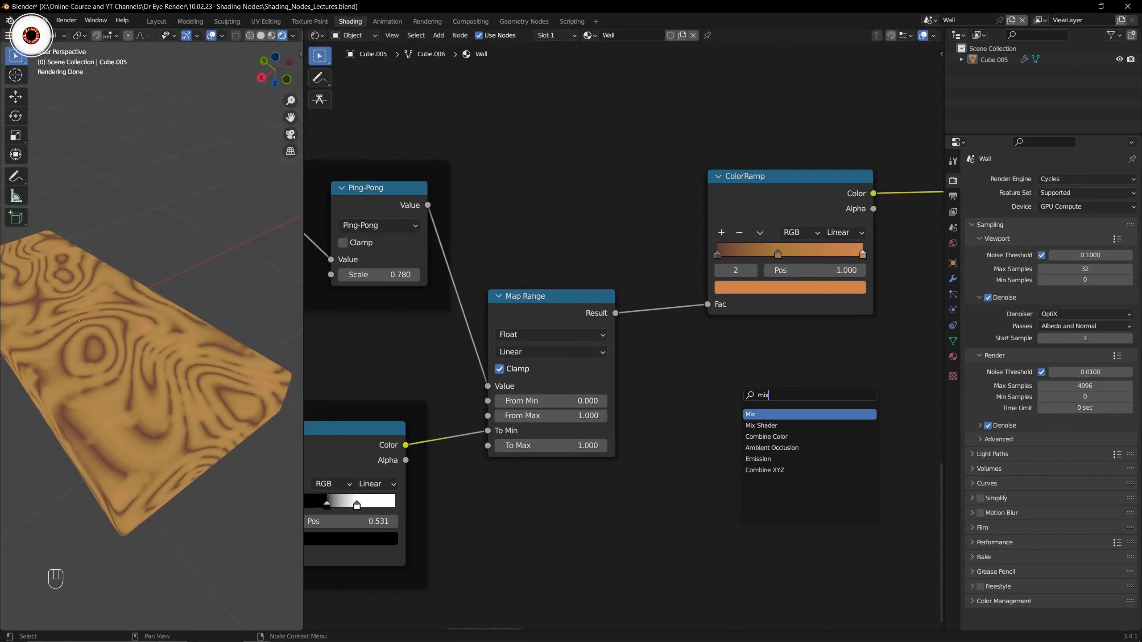
key("Return")
left_click(739, 396)
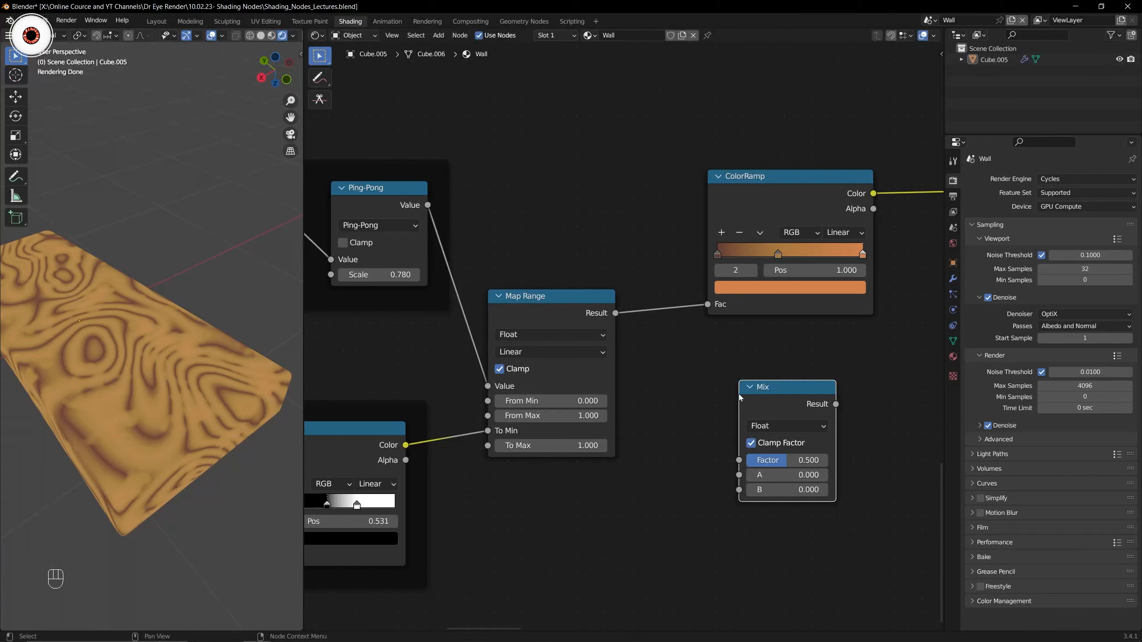
scroll(740, 396, "up", 1)
left_click(792, 433)
left_click(791, 484)
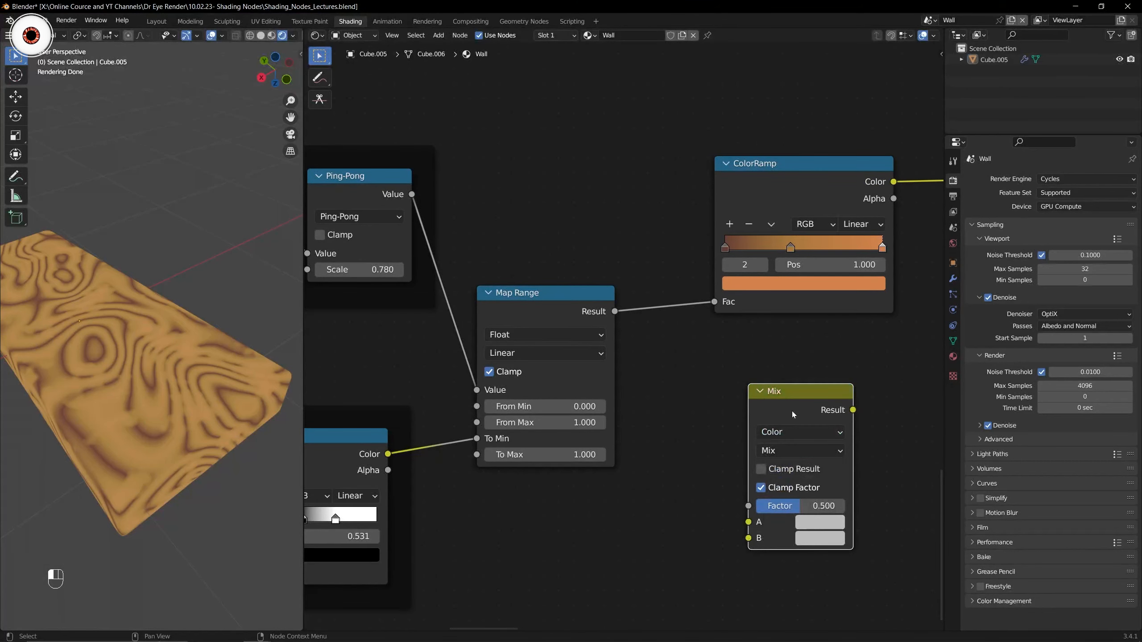
key("ctrl+s")
Detach the Map Range node from the chain, set it aside and move the Mix node into its place.
scroll(791, 410, "down", 2)
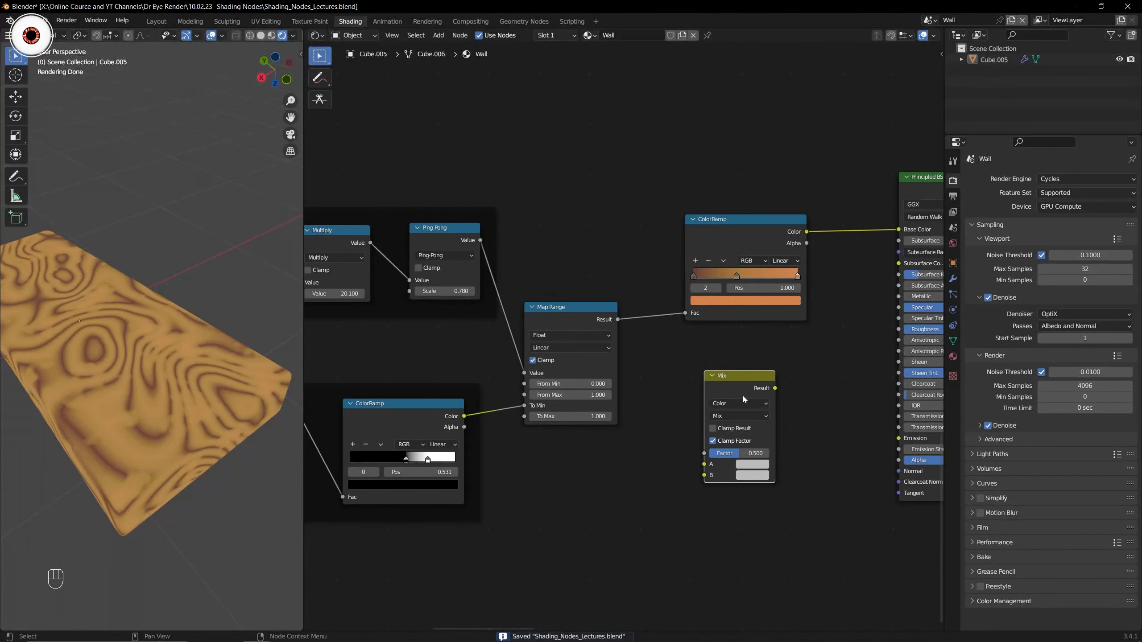
middle_click_drag(724, 388, 703, 388)
left_click_drag(708, 385, 694, 384)
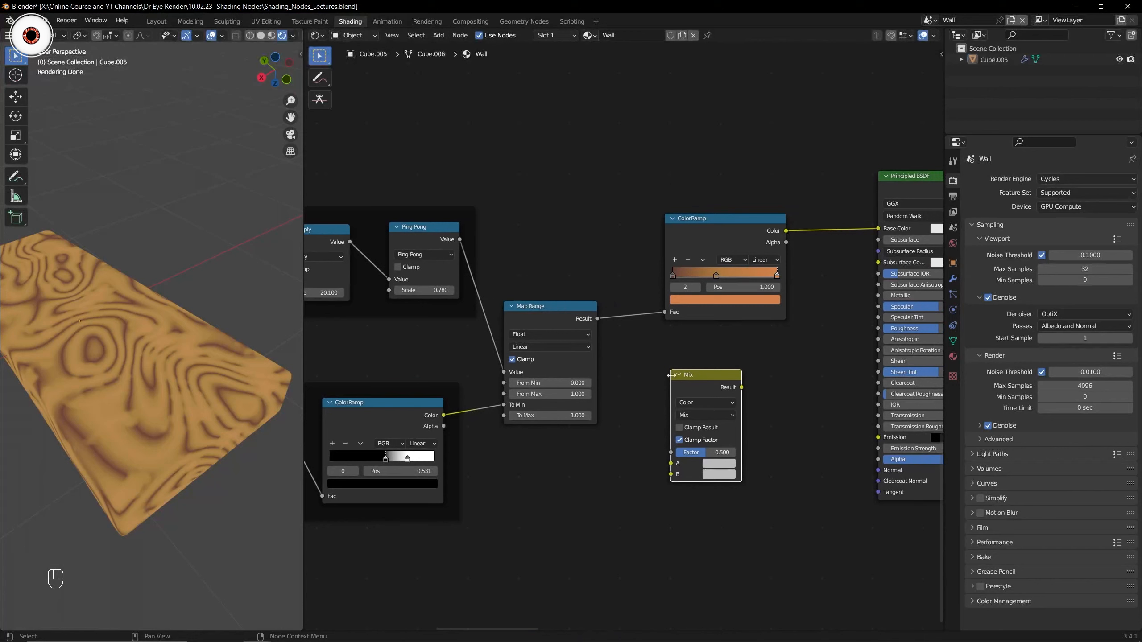
left_click_drag(558, 318, 740, 526, "alt")
left_click_drag(702, 382, 557, 341)
left_click_drag(737, 524, 750, 457)
scroll(686, 413, "up", 2)
left_click_drag(574, 353, 574, 340)
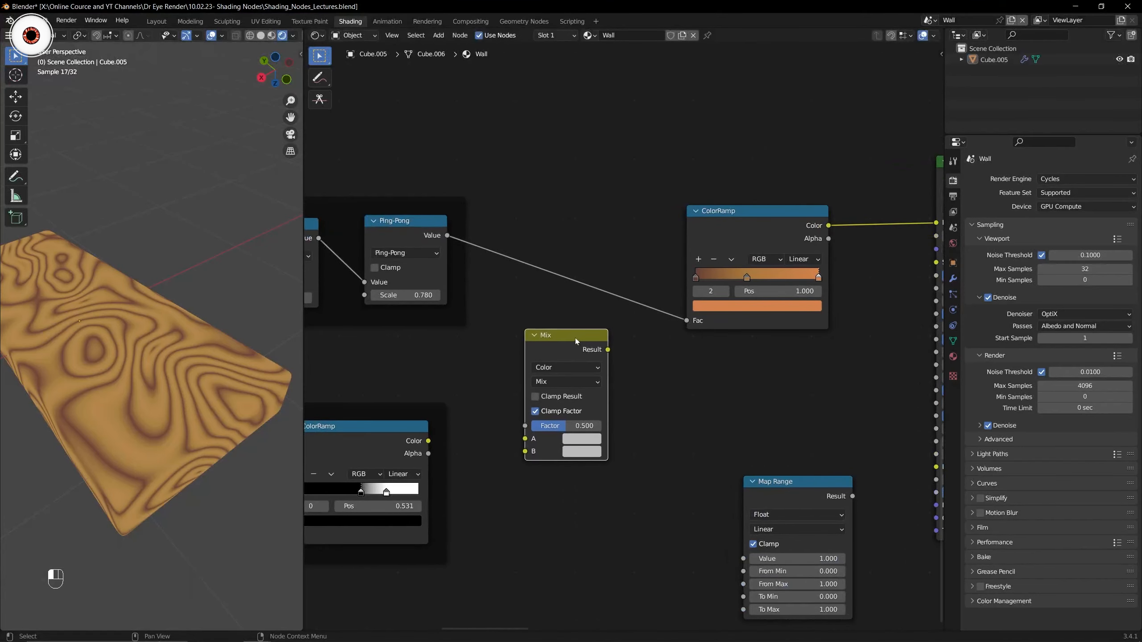
Cut the Ping-Pong link to the wood-coloured ColorRamp and connect the Mix node's Result to that ramp's Fac.
right_click_drag(609, 276, 623, 335, "ctrl")
left_click_drag(608, 351, 686, 320)
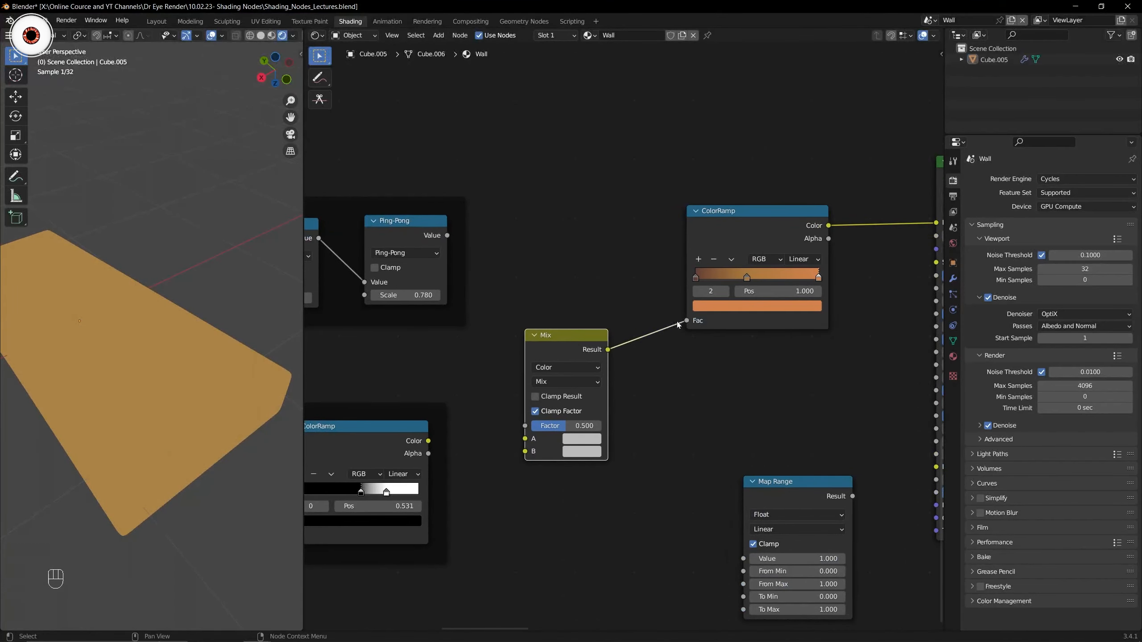
left_click_drag(543, 347, 547, 342)
Preview the black-and-white ColorRamp and the Ping-Pong output for comparison, then return to the wood-coloured ColorRamp.
middle_click_drag(452, 239, 494, 242)
left_click(413, 446, "ctrl+shift")
left_click(443, 241, "ctrl+shift")
left_click(774, 227, "ctrl+shift")
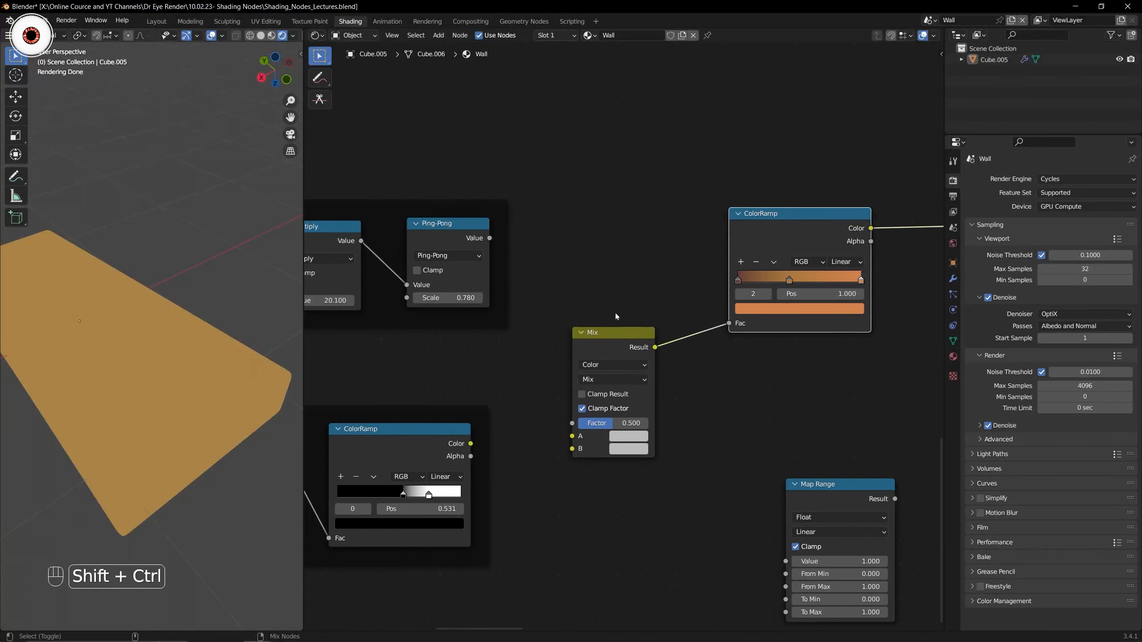
left_click(417, 444, "ctrl+shift")
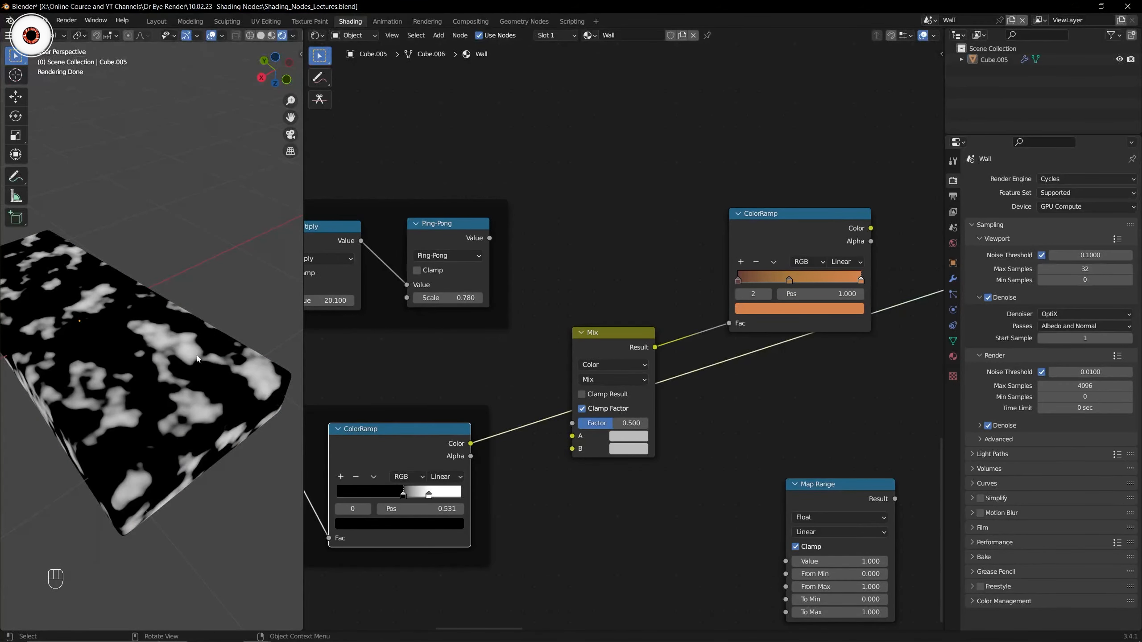
left_click(760, 315, "ctrl+shift")
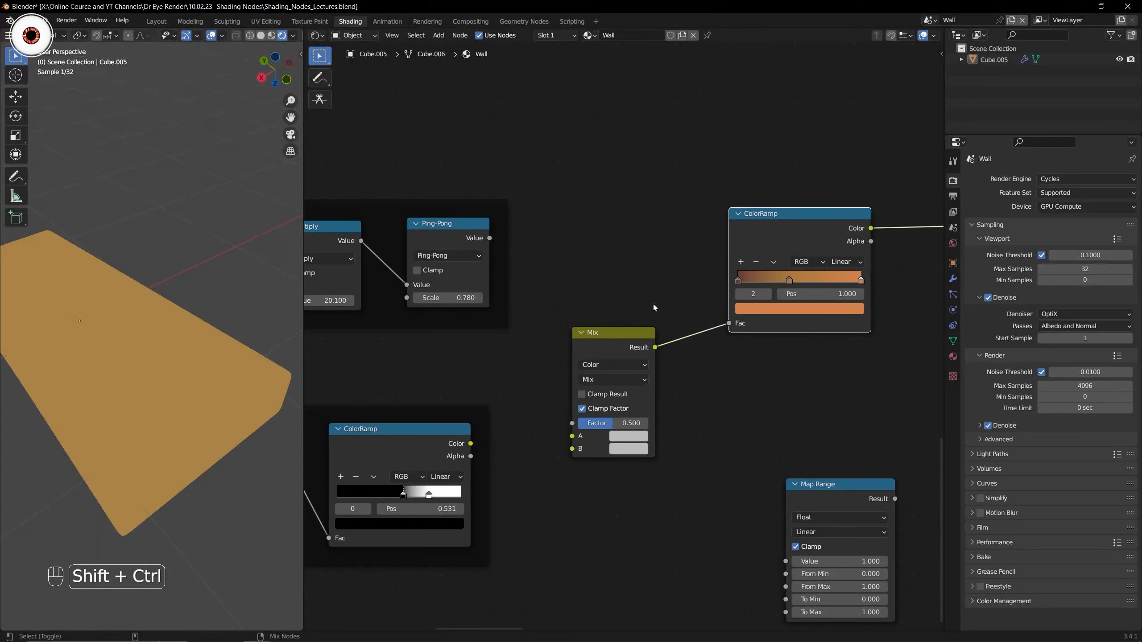
Connect the black-and-white ColorRamp to the Mix node's Factor and the Ping-Pong value to A, then preview that ColorRamp.
left_click_drag(471, 443, 573, 423)
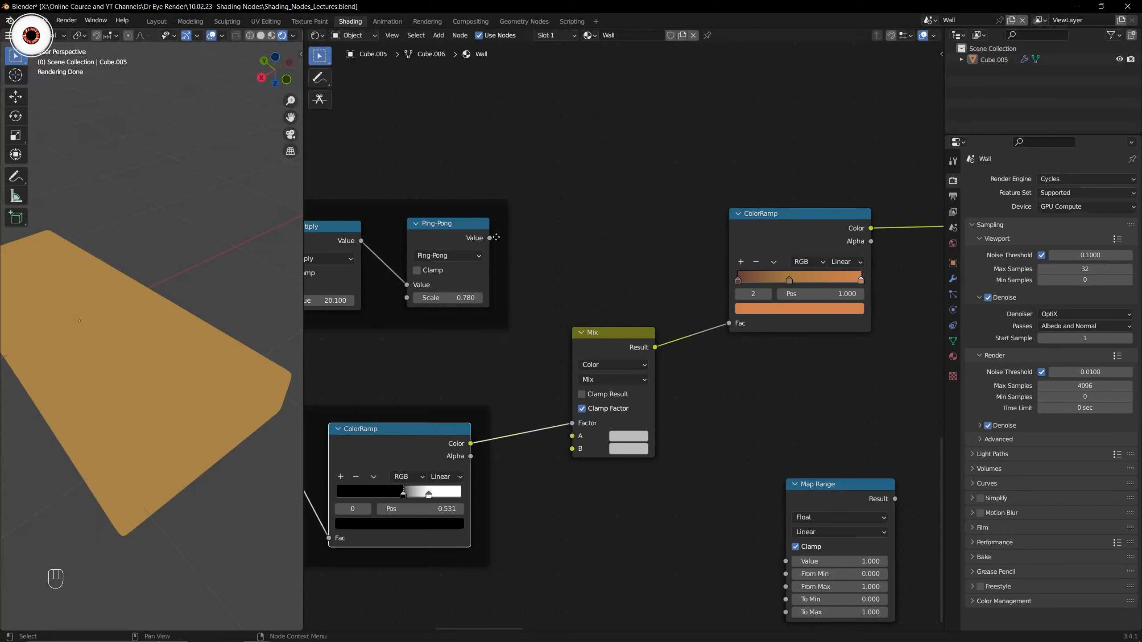
left_click_drag(490, 238, 572, 439)
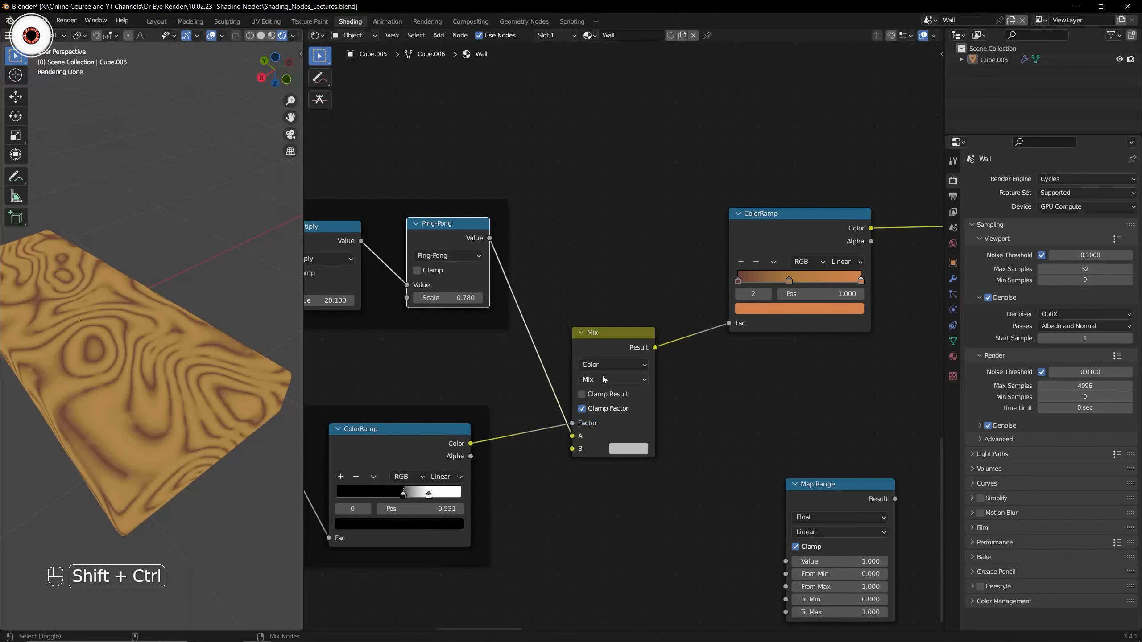
left_click_drag(590, 366, 583, 334)
left_click(441, 436, "ctrl+shift")
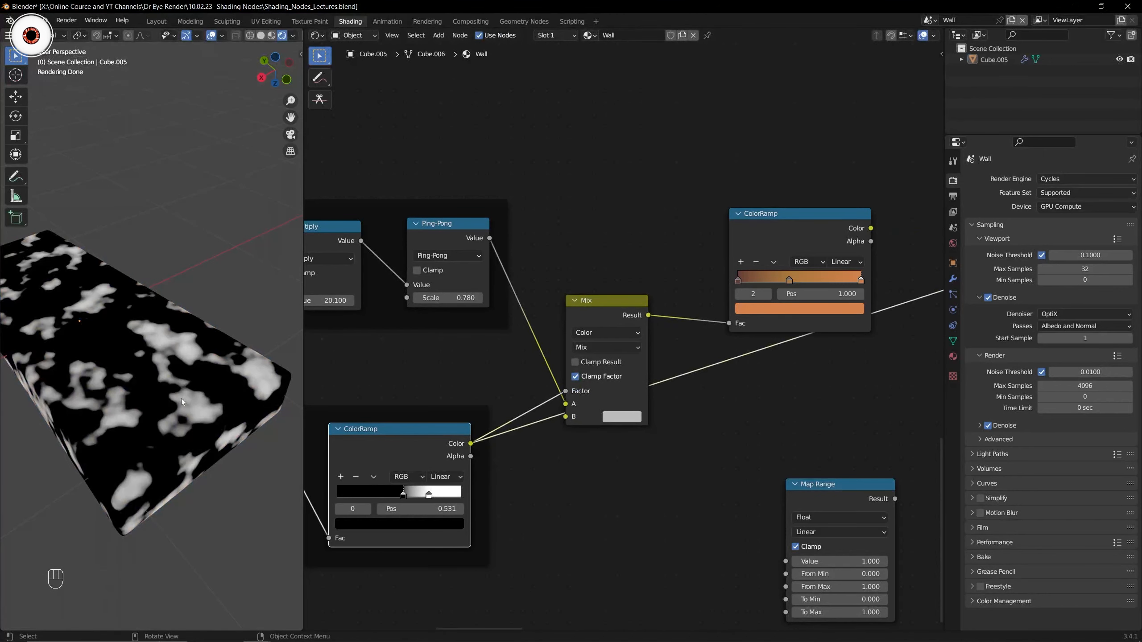
Preview the Mix node and the wood-coloured ColorRamp in turn, and try teal as the Mix node's B colour.
left_click(612, 318, "ctrl+shift")
left_click(780, 221, "ctrl+shift")
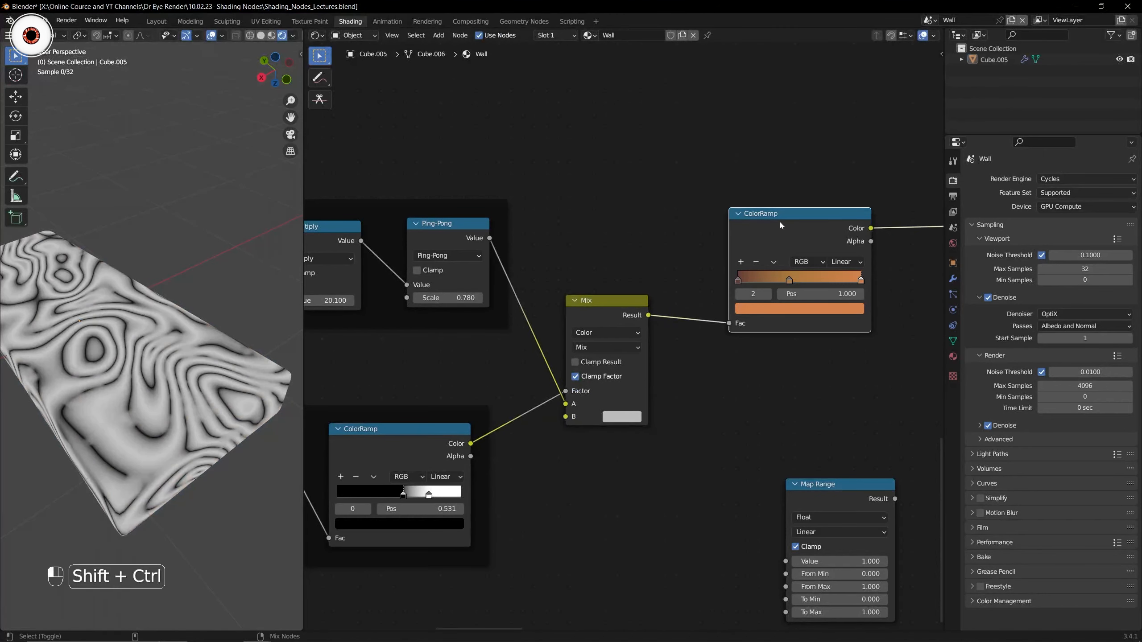
left_click(620, 424)
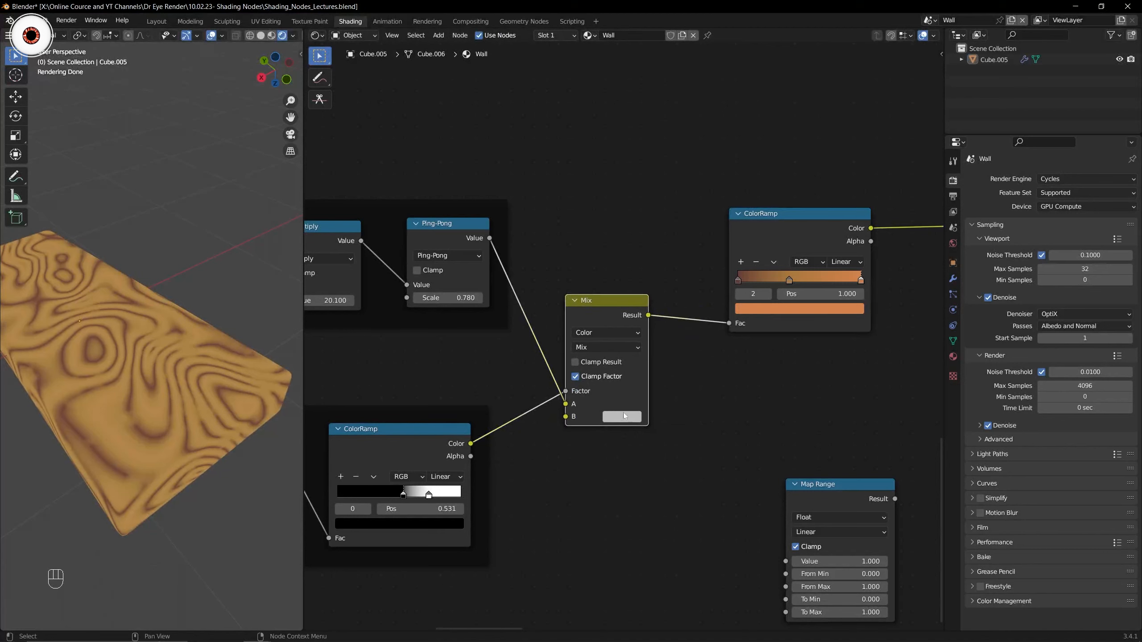
left_click(621, 418)
left_click_drag(622, 283, 655, 249)
mouse_move(150, 419)
middle_mouse_down("shift")
mouse_move(171, 407)
mouse_move(173, 419)
middle_mouse_up("shift")
scroll(153, 412, "up", 3)
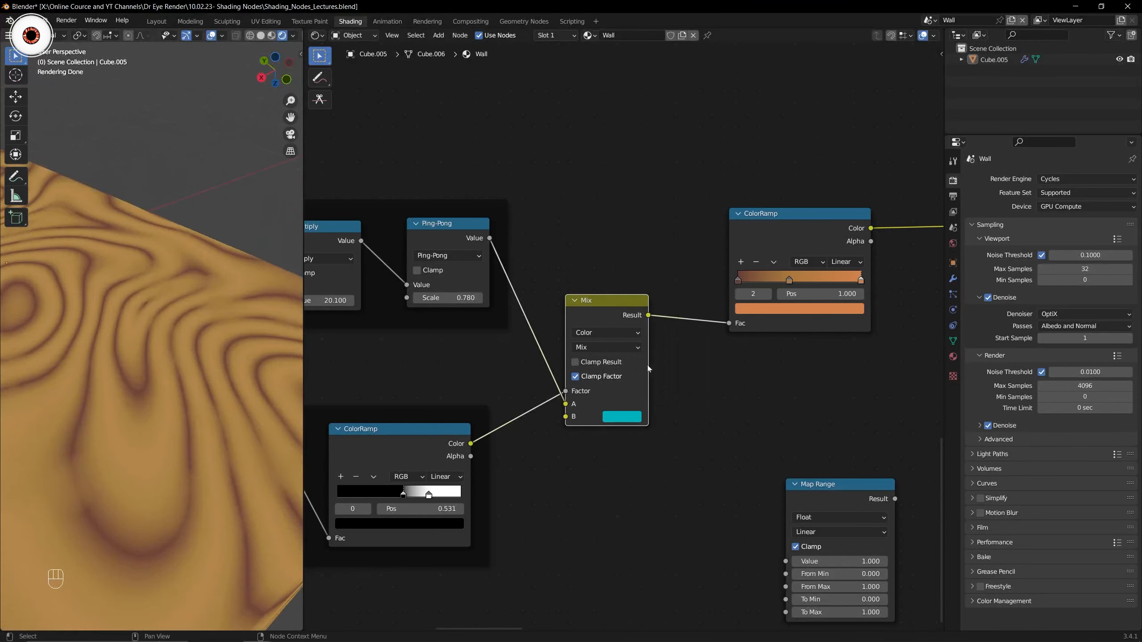
Try full-brightness cyan (00EFFF) and then pure green as the Mix node's B colour.
left_click(626, 415)
left_click_drag(703, 271, 704, 247)
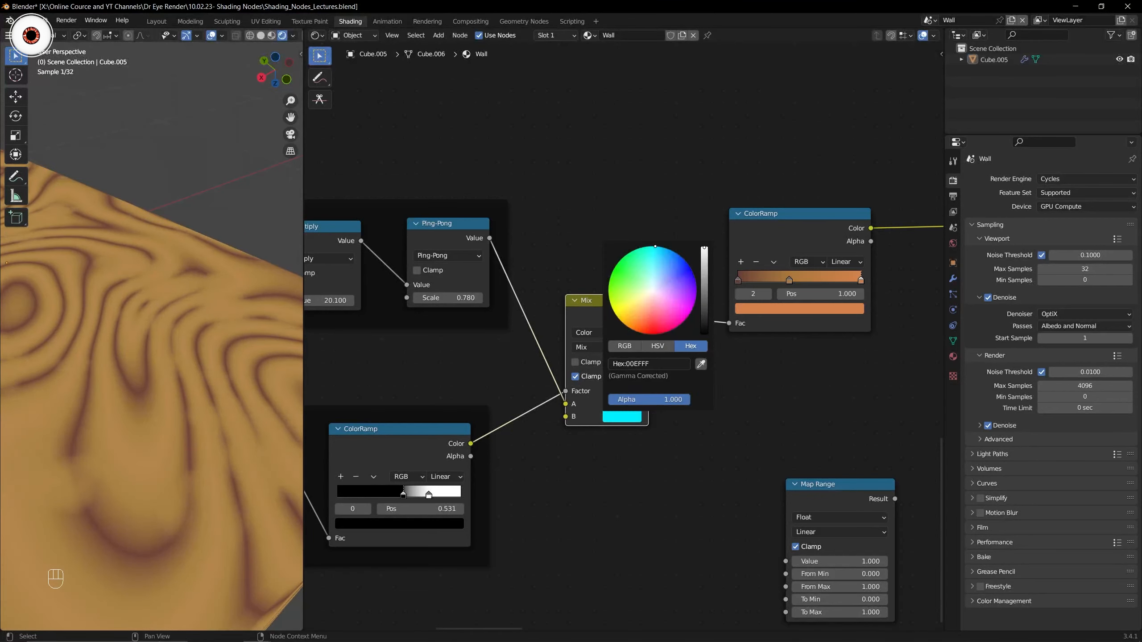
mouse_move(627, 271)
left_mouse_down()
mouse_move(612, 276)
mouse_move(685, 319)
mouse_move(613, 268)
left_mouse_up()
scroll(153, 359, "down", 3)
middle_click_drag(153, 359, 173, 374, "shift")
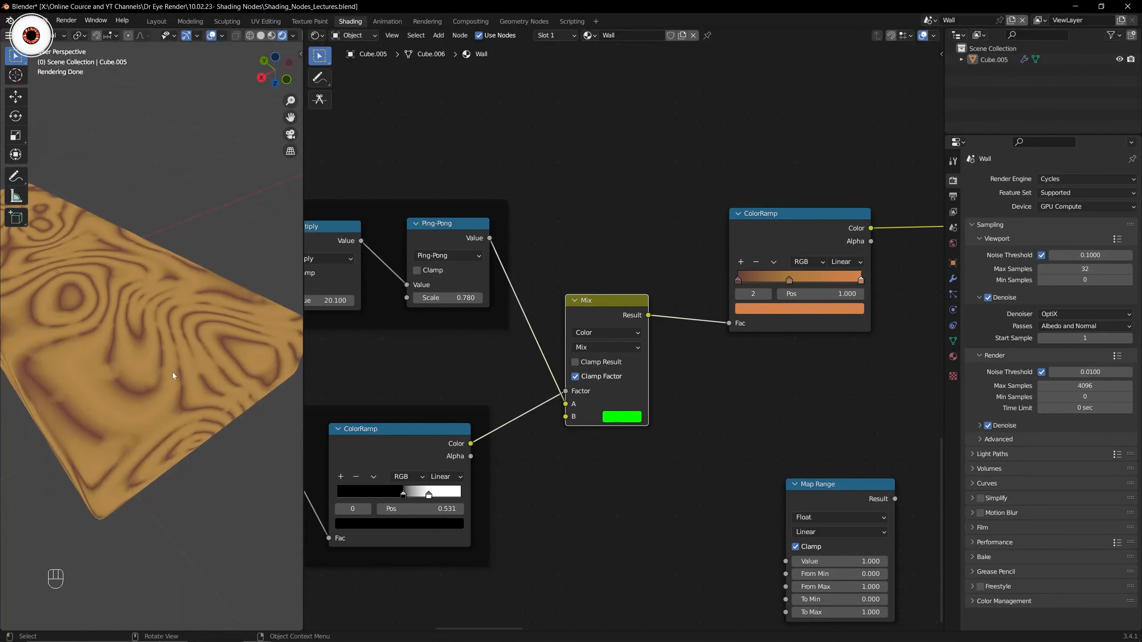
scroll(180, 380, "up", 2)
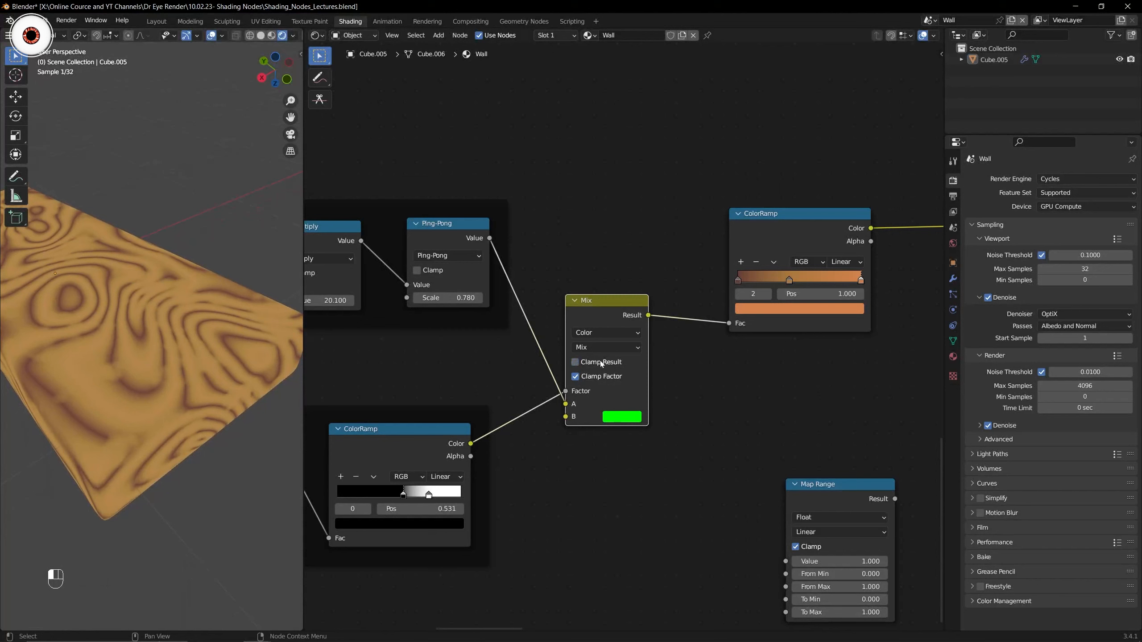
Preview the black-and-white ColorRamp, the Mix node and the wood-coloured ColorRamp in turn, ending on the Mix result.
left_click(398, 458, "ctrl+shift")
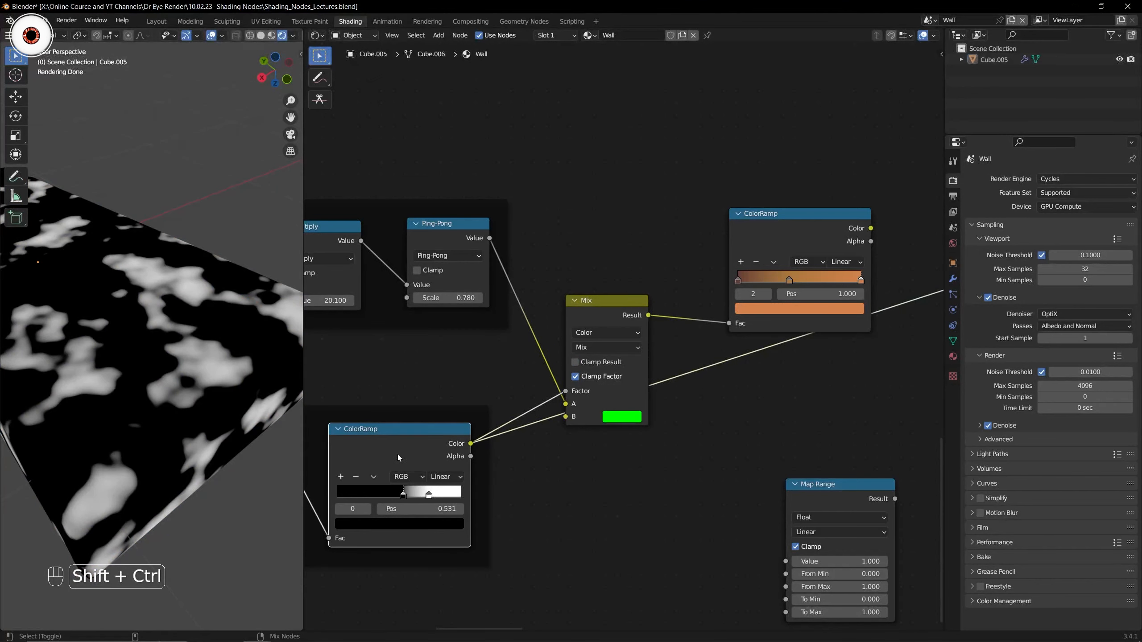
left_click(600, 321, "ctrl+shift")
middle_click_drag(701, 277, 653, 292)
left_click(694, 279, "ctrl+shift")
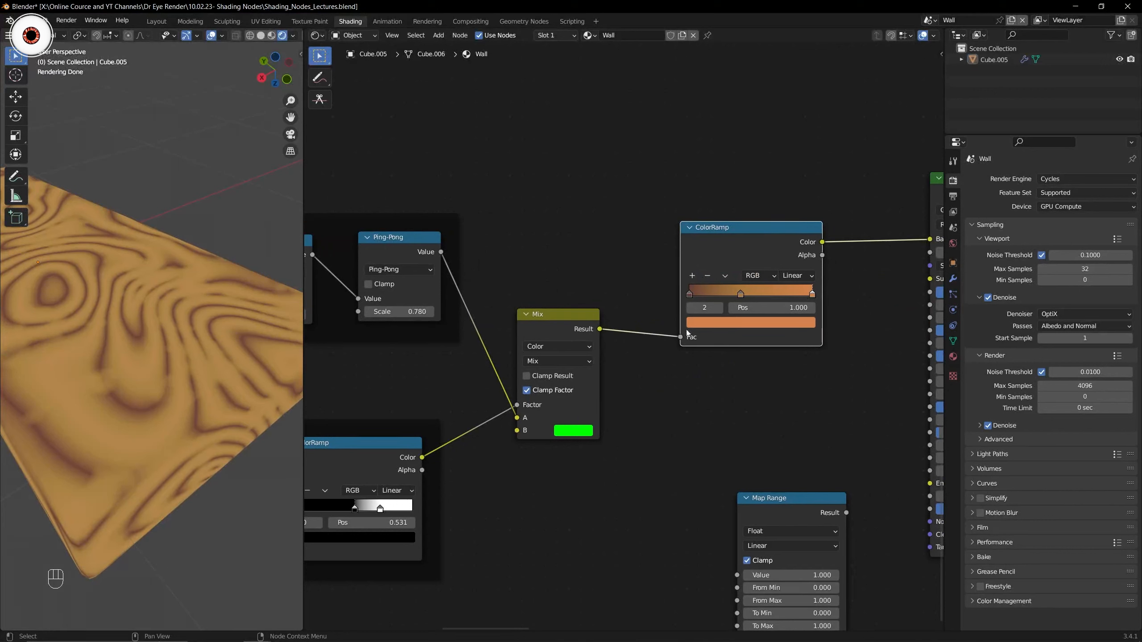
left_click(593, 323, "ctrl+shift")
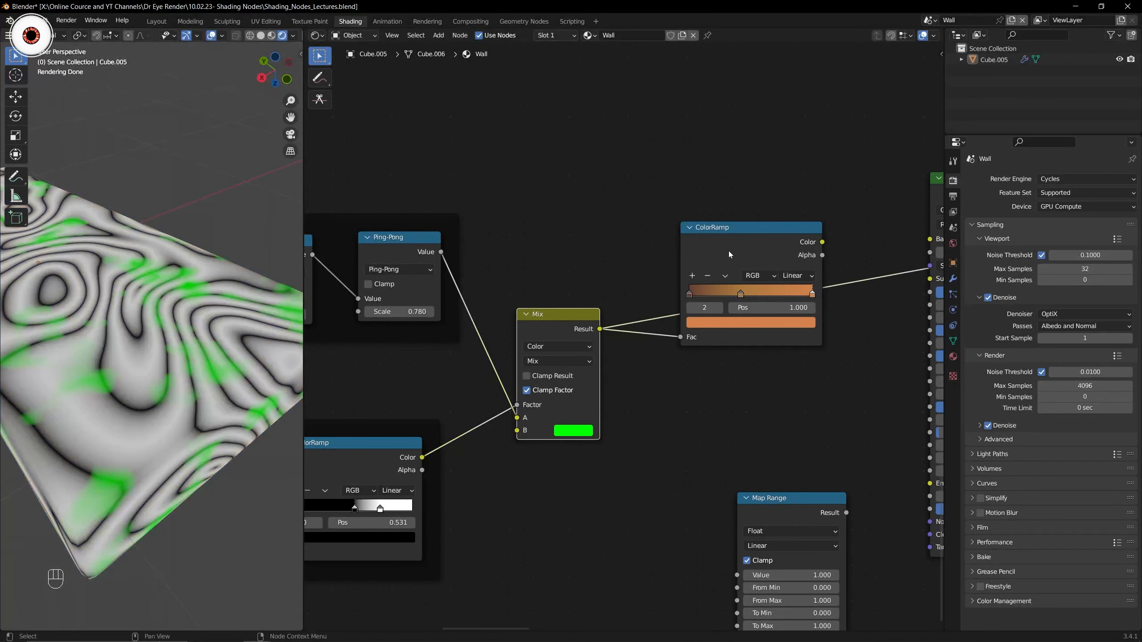
Detach the wood-coloured ColorRamp to try blue (0091FF) as the Mix node's B colour, and reinsert the ramp after Mix.
left_click_drag(731, 247, 767, 365, "alt")
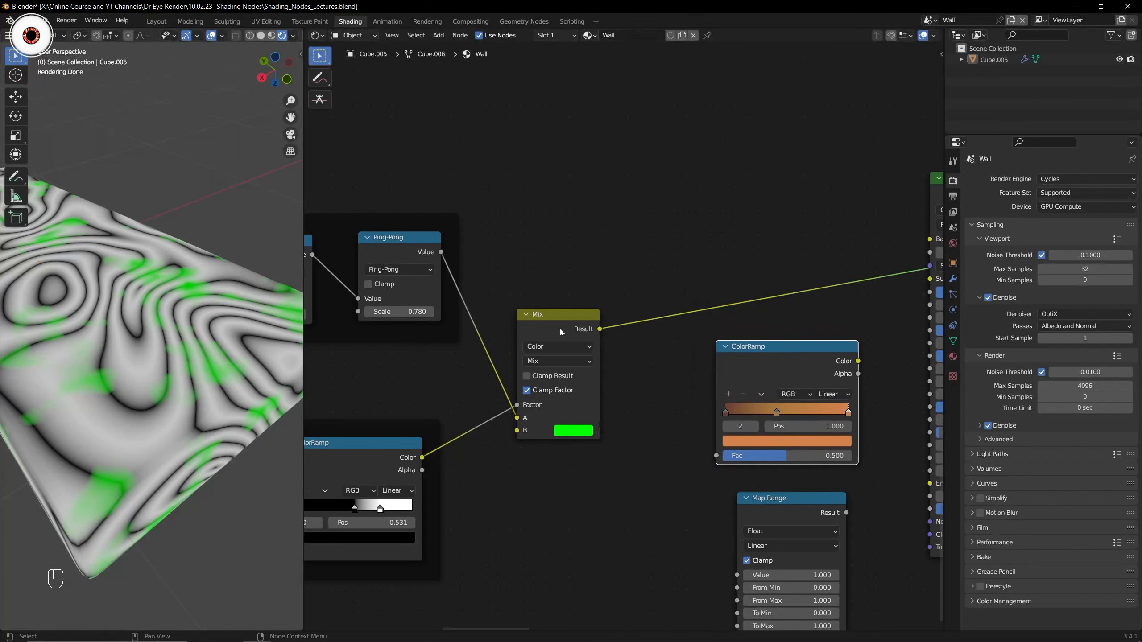
left_click(573, 430)
left_click(620, 280)
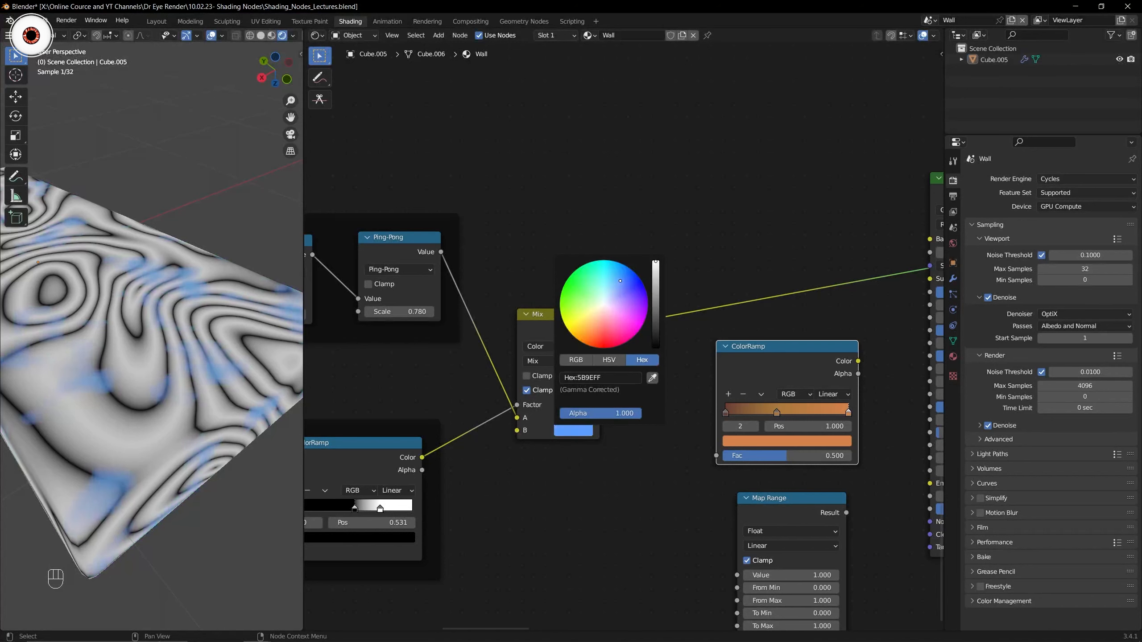
left_click_drag(620, 280, 623, 265)
left_click_drag(772, 361, 725, 275)
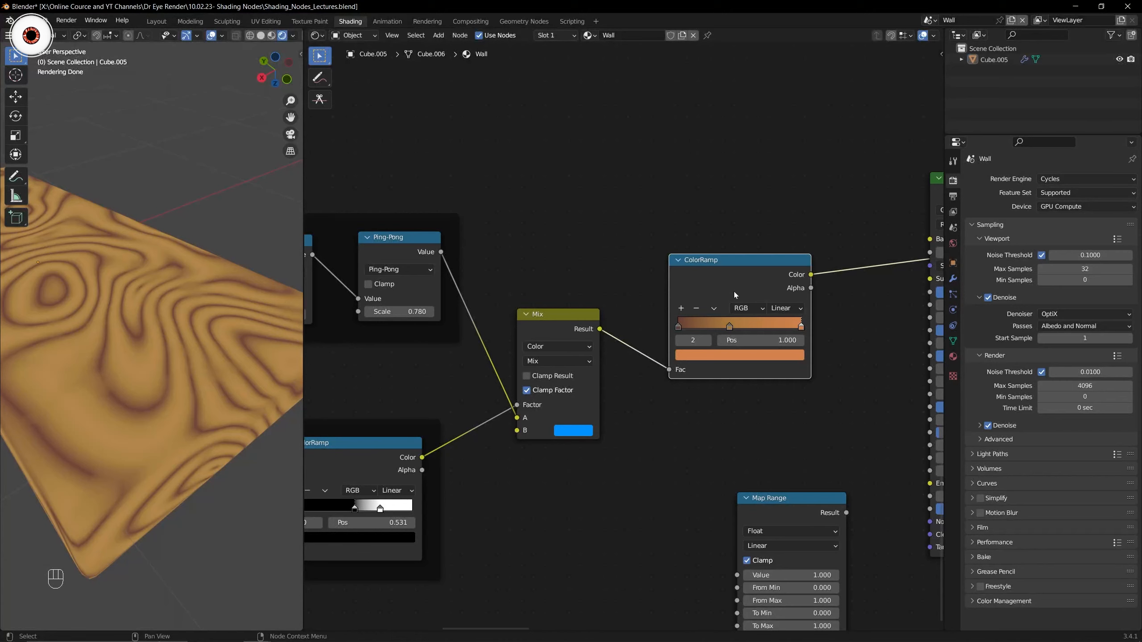
Mute and unmute the wood-coloured ColorRamp to compare the pattern with and without it.
left_click(589, 431)
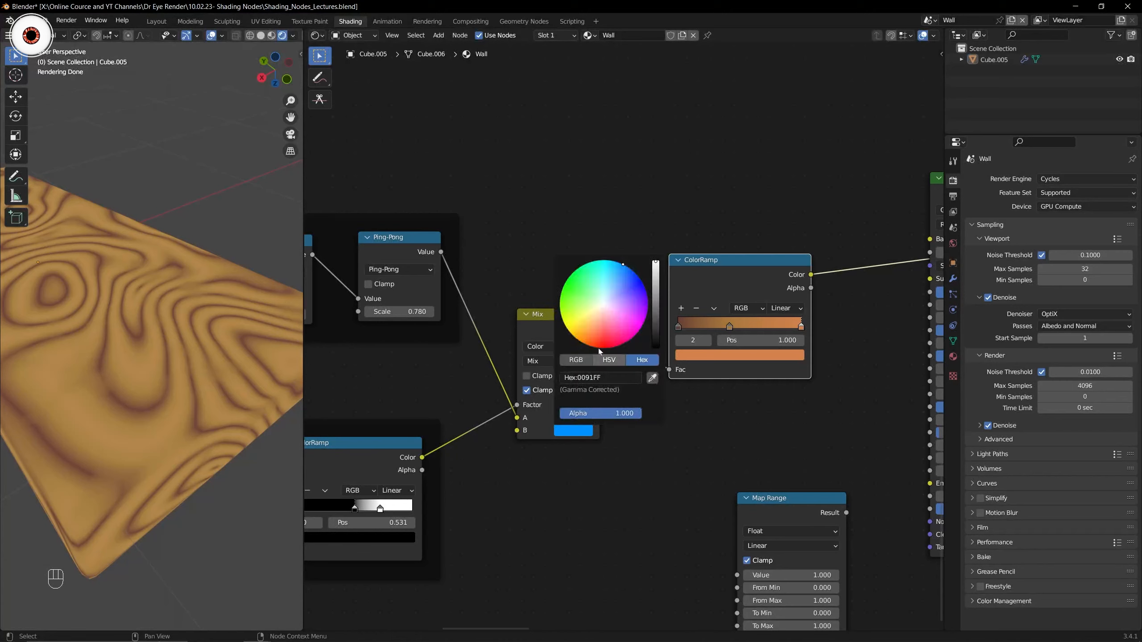
key("m")
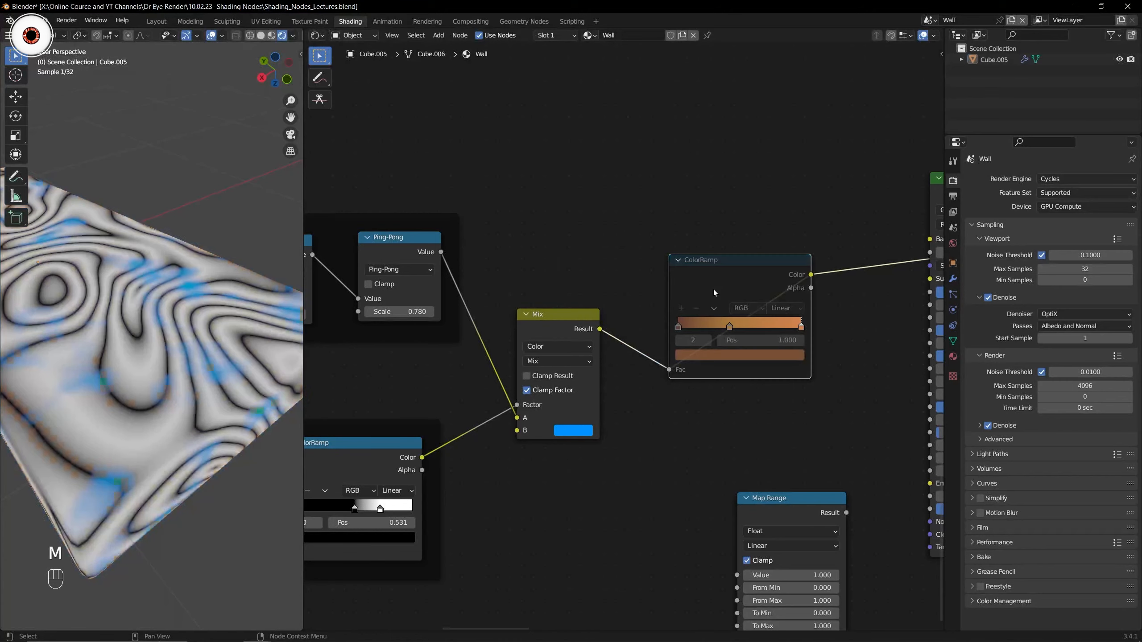
key("m")
middle_click_drag(714, 289, 657, 306)
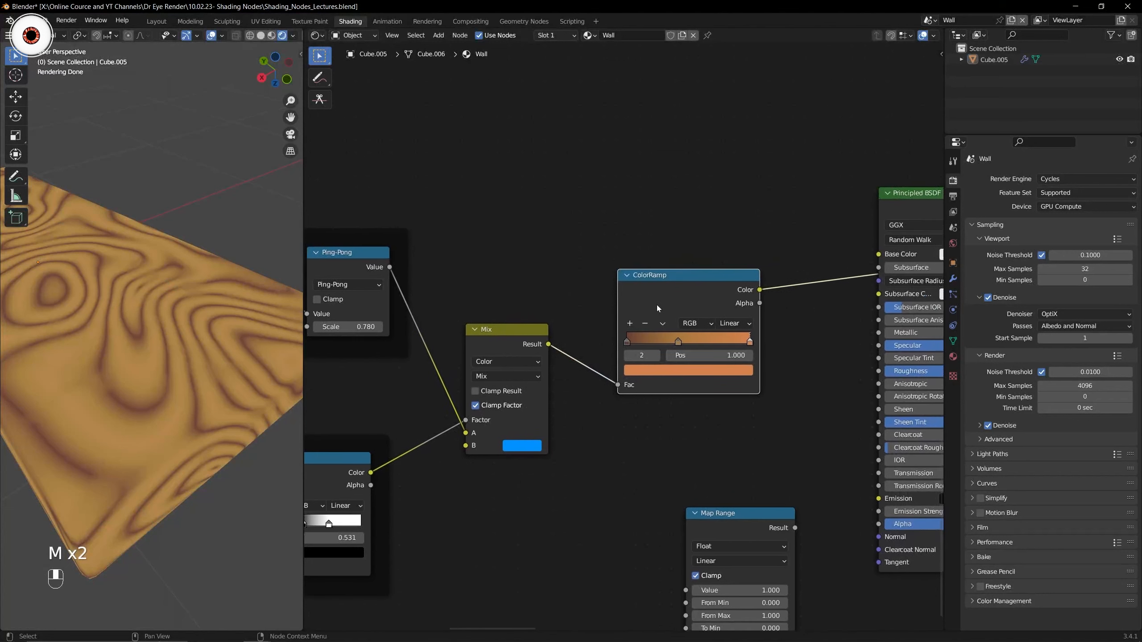
scroll(654, 306, "up", 1)
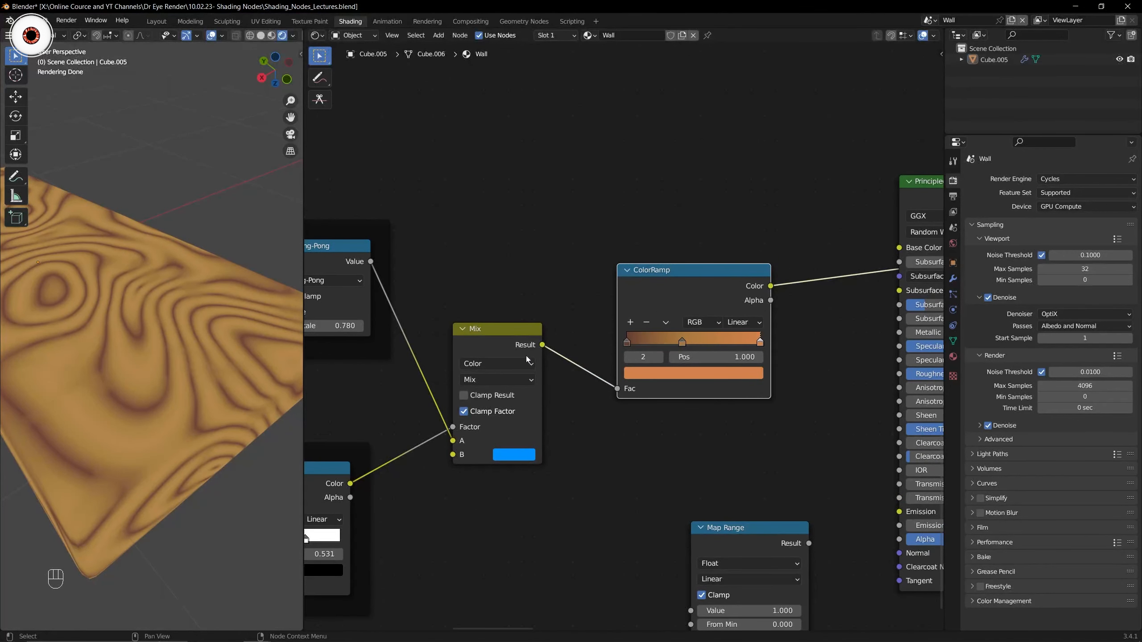
Set the Mix node's B colour to light grey with red, green and blue at 0.778.
left_click(531, 455)
left_click(523, 380)
left_click_drag(509, 398, 517, 435)
type("1")
key("Return")
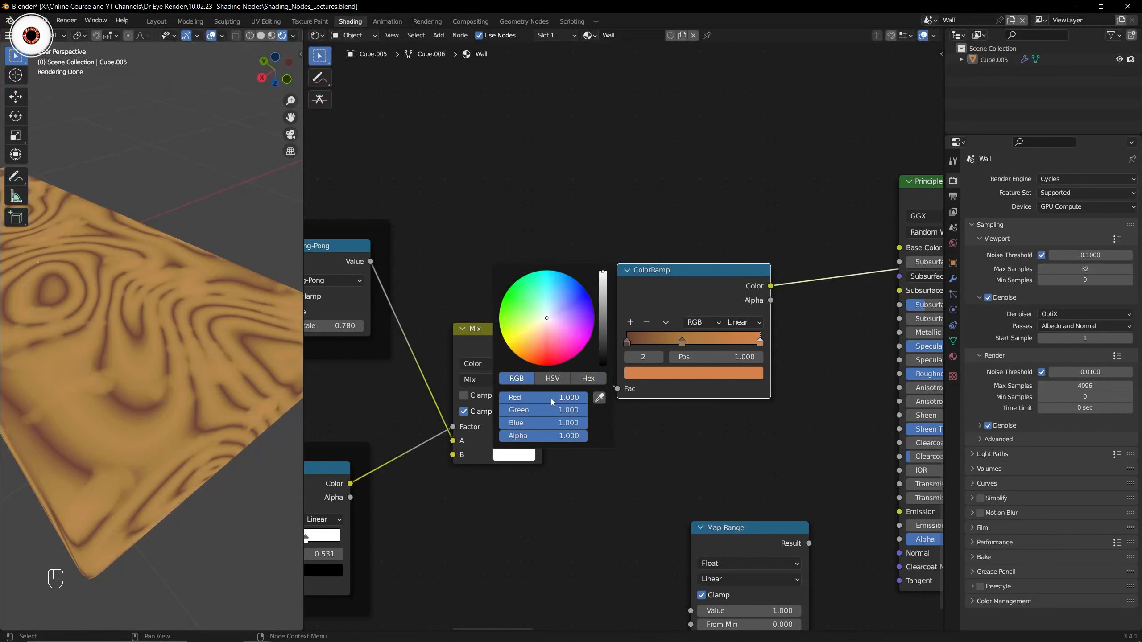
left_click(603, 284)
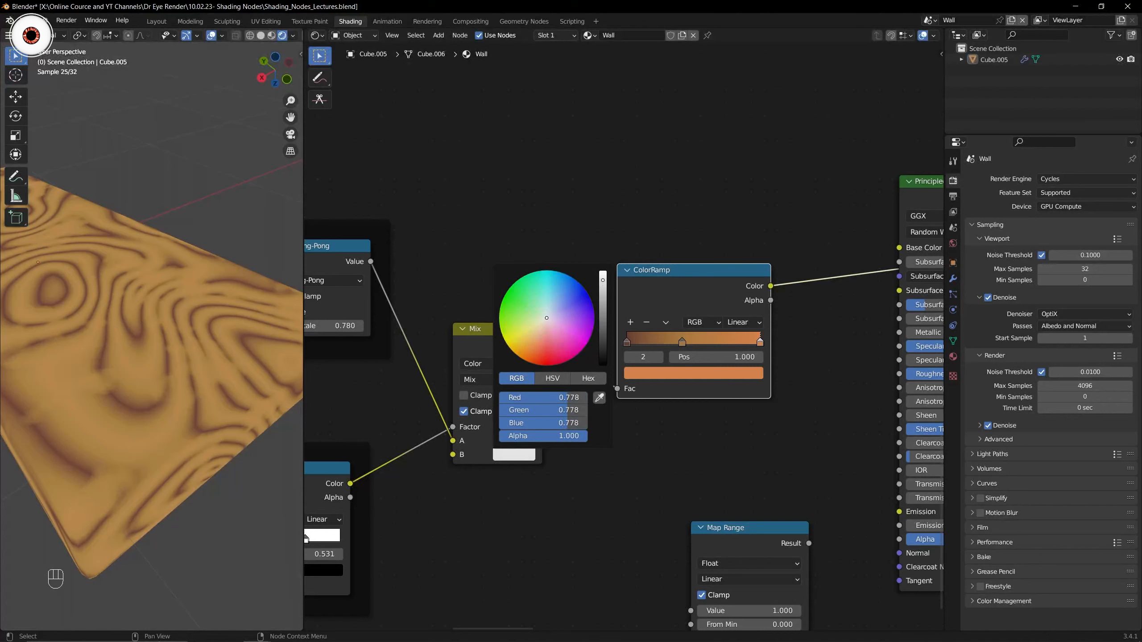
left_click(542, 514)
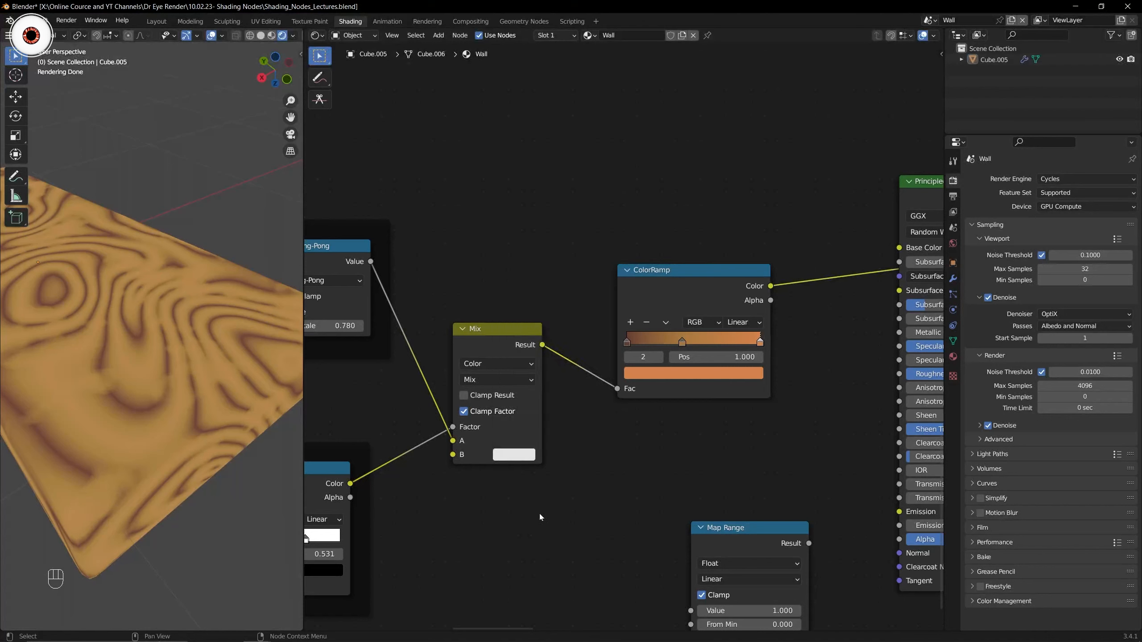
Move the unused Map Range node beneath the Mix node and delete it.
mouse_move(201, 300)
middle_mouse_down()
mouse_move(171, 302)
mouse_move(183, 302)
middle_mouse_up()
scroll(457, 370, "down", 5)
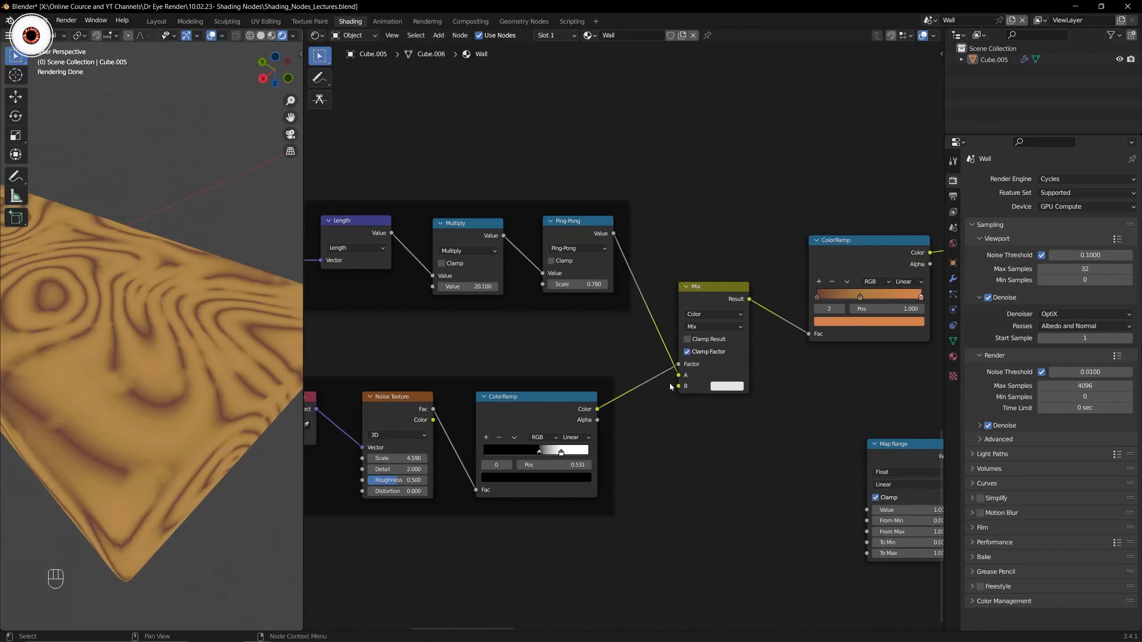
left_click_drag(723, 424, 599, 452)
scroll(661, 432, "up", 2)
scroll(564, 310, "up", 1)
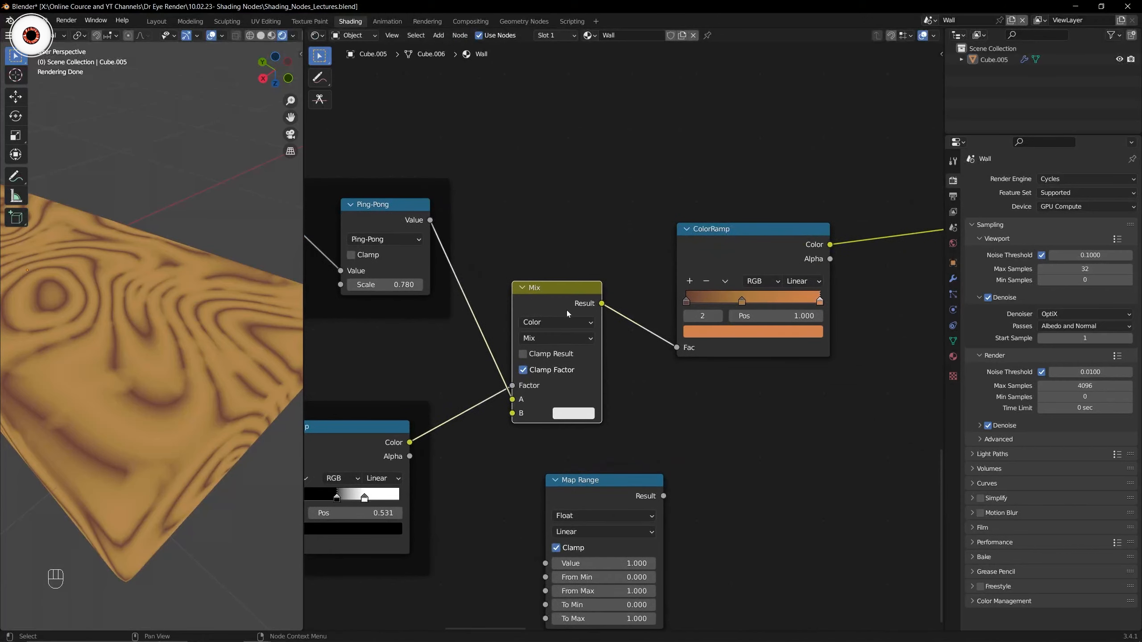
scroll(677, 399, "down", 1)
middle_click_drag(698, 422, 736, 314)
scroll(687, 349, "up", 1)
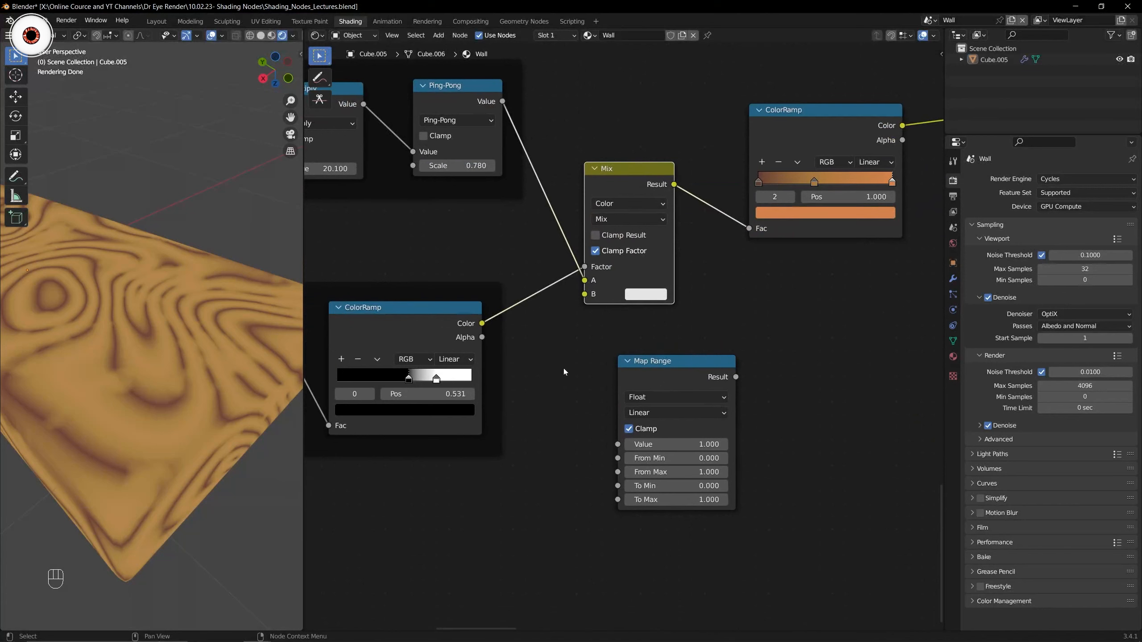
left_click_drag(654, 372, 669, 362)
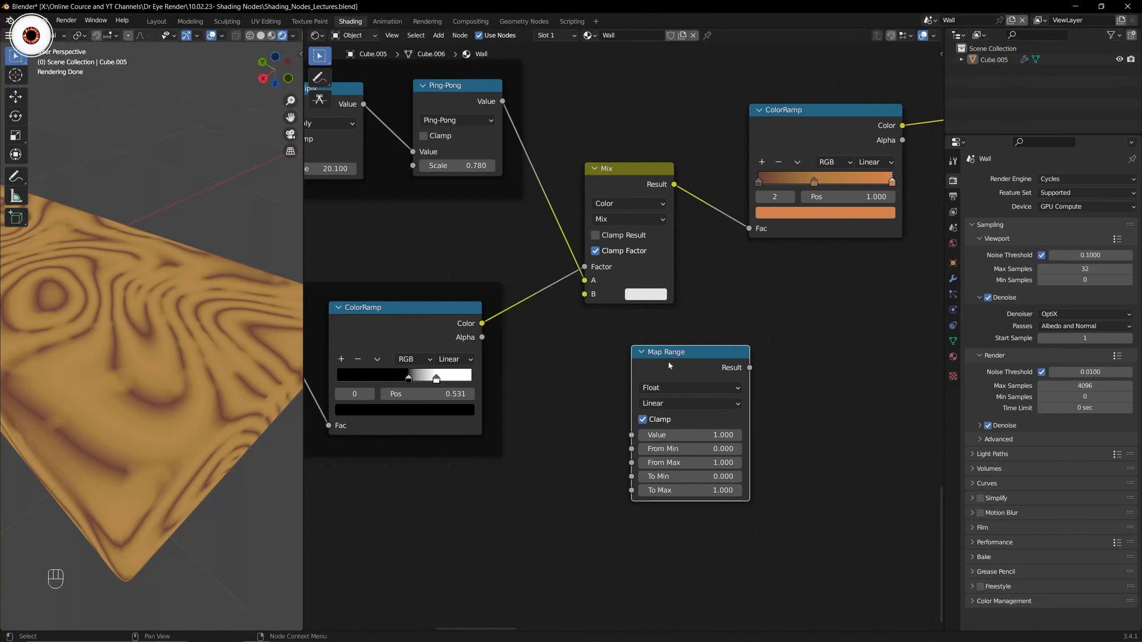
middle_click_drag(578, 377, 557, 375)
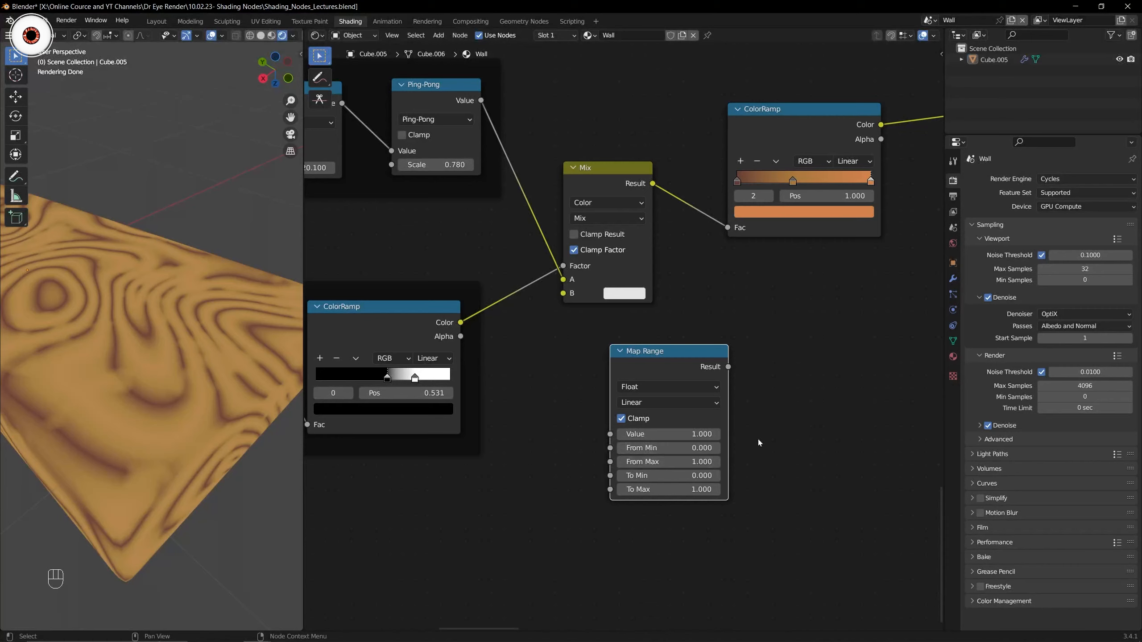
left_click_drag(760, 425, 589, 453)
key("Delete")
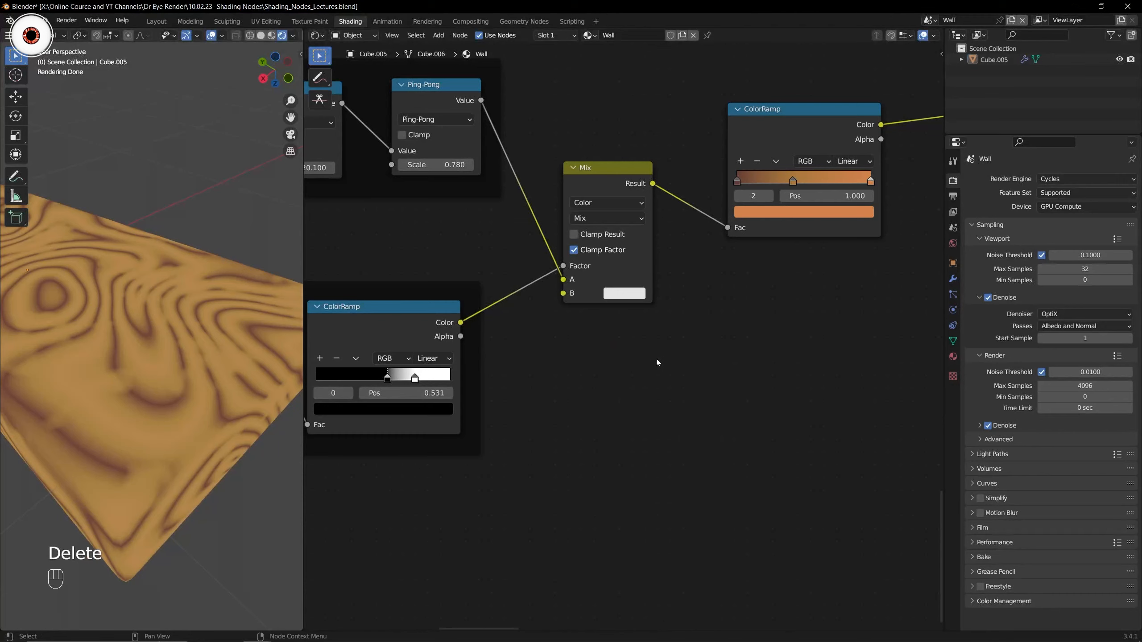
Switch to the reference wood file, turn on rendered viewport shading and examine how its Map Range node is connected.
scroll(541, 384, "down", 1)
key("super")
mouse_move(257, 632)
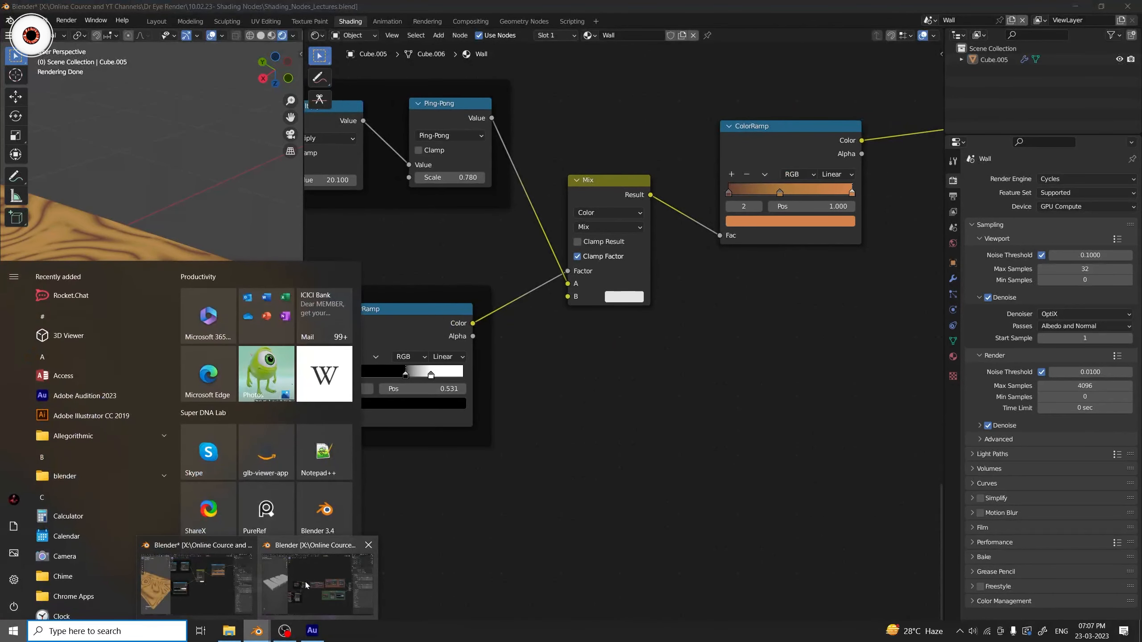
left_click(303, 584)
scroll(235, 36, "down", 5)
left_click(245, 35)
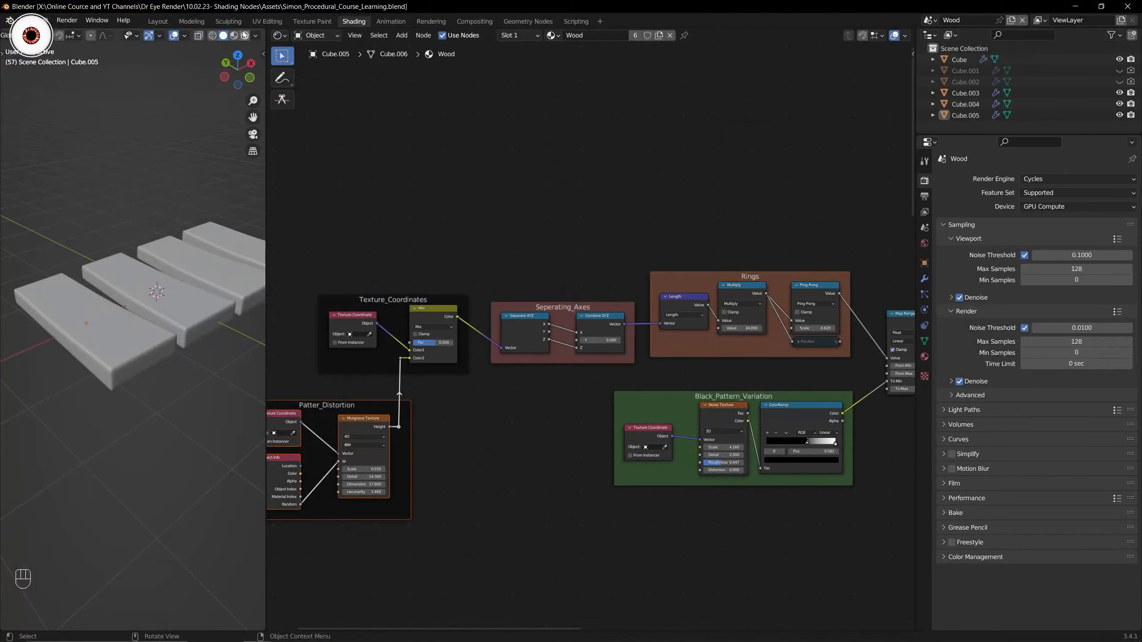
scroll(671, 268, "down", 2)
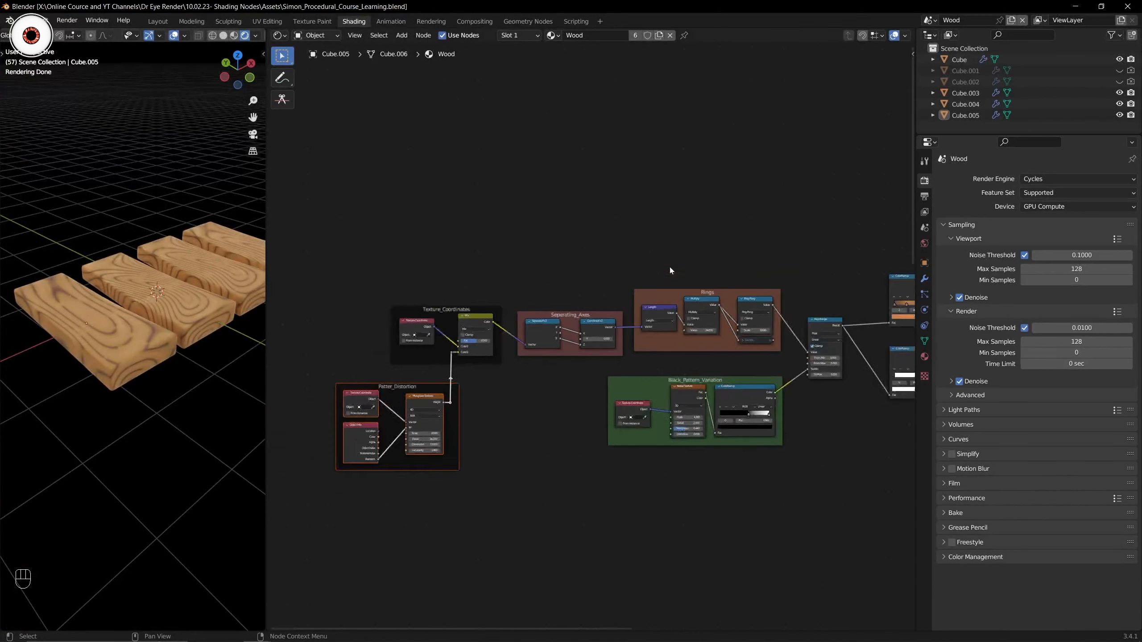
scroll(558, 308, "up", 4)
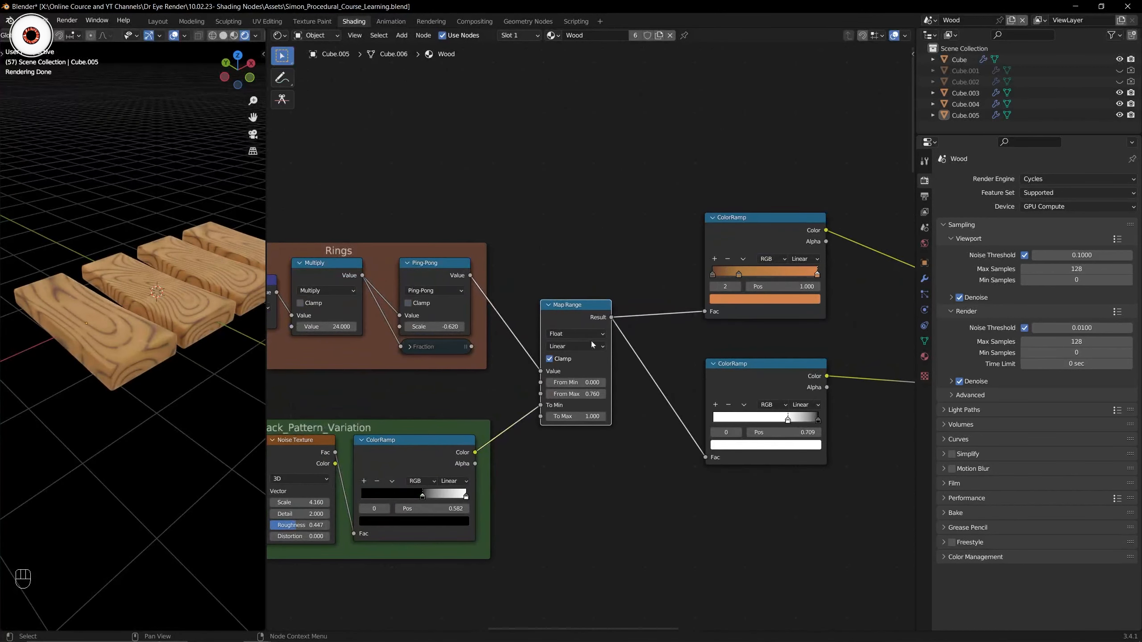
left_click_drag(612, 348, 617, 347)
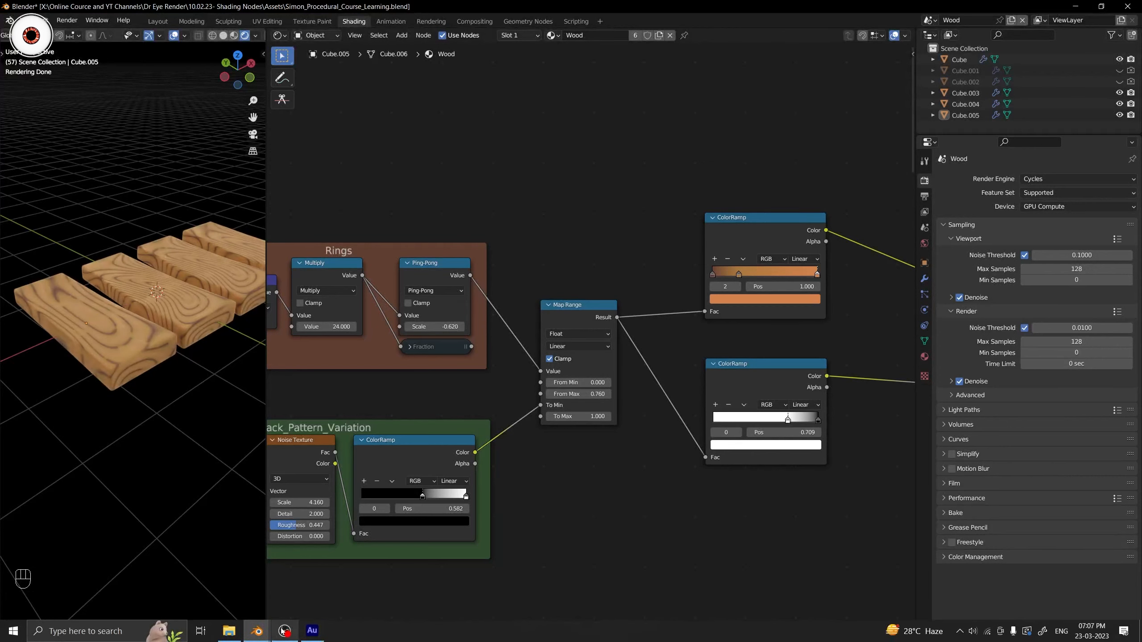
In Shading_Nodes_Lectures.blend, preview the Principled BSDF and connect the wood-coloured ColorRamp's Color to its Base Color.
mouse_move(257, 631)
left_click(228, 590)
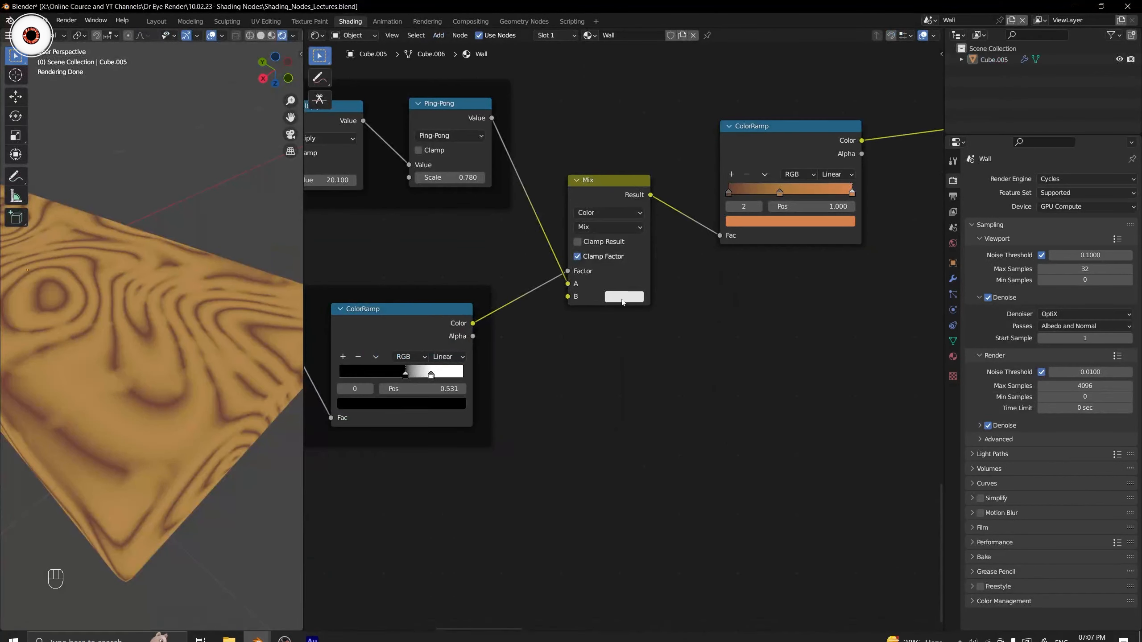
scroll(622, 301, "down", 6)
middle_click_drag(661, 282, 640, 346)
scroll(644, 346, "up", 2)
left_click(603, 317)
key("Home")
left_click(631, 292)
scroll(639, 302, "up", 2)
scroll(739, 249, "down", 6)
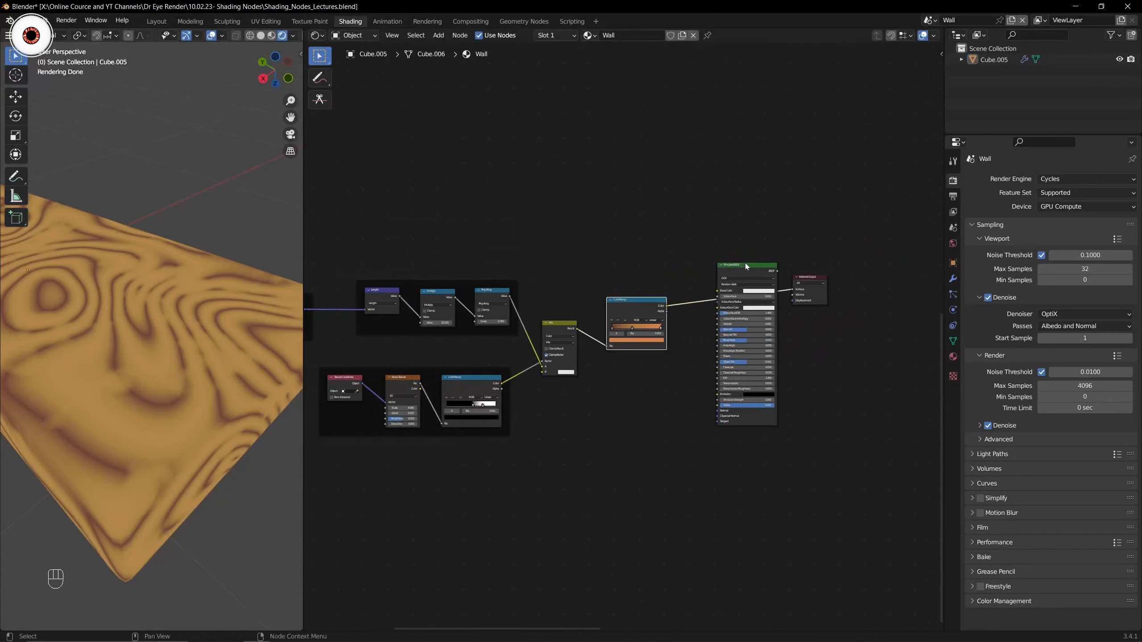
left_click(747, 268, "ctrl+shift")
scroll(688, 278, "up", 7)
left_click_drag(697, 284, 785, 258)
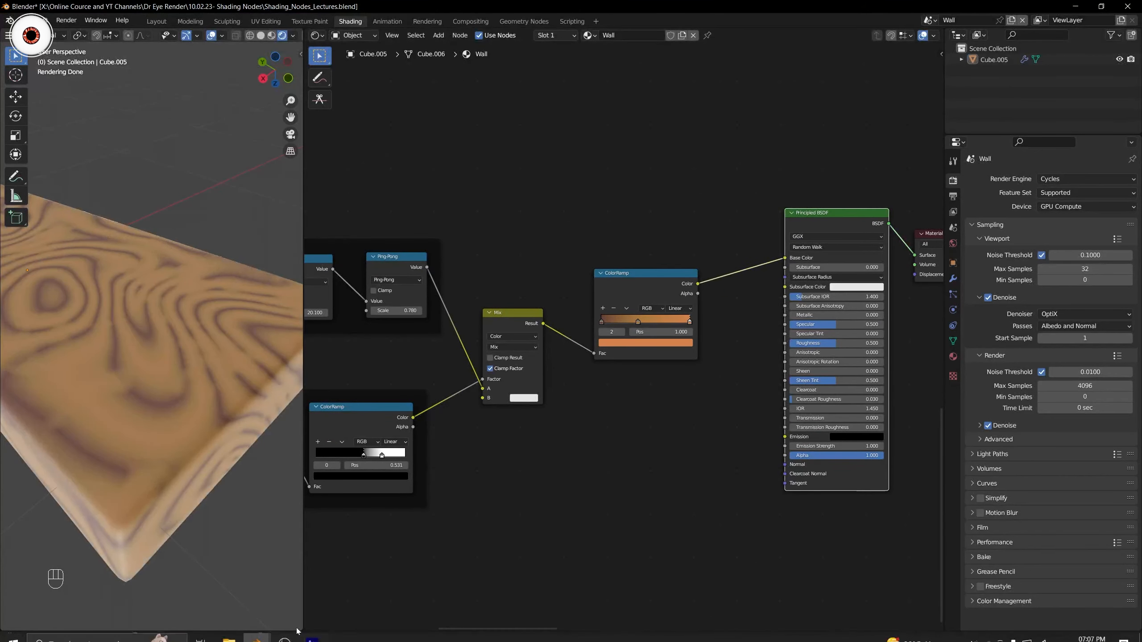
Switch to the reference wood file and examine the second ColorRamp between Map Range and the Principled BSDF's Roughness.
mouse_move(256, 634)
left_click(318, 580)
scroll(541, 410, "down", 4)
middle_click_drag(665, 364, 484, 352)
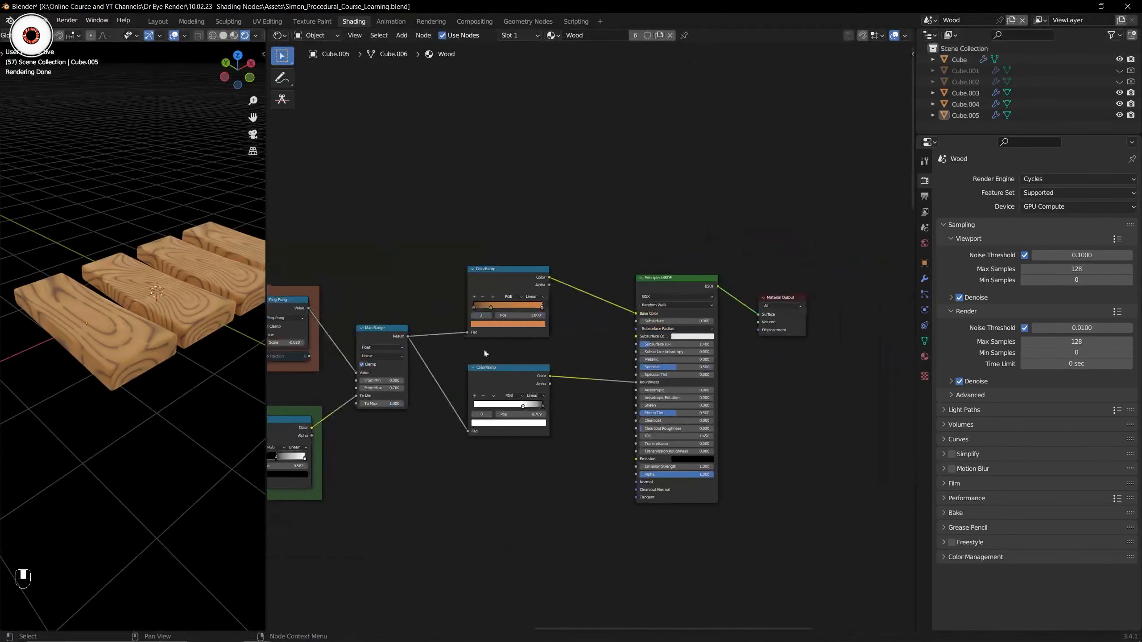
scroll(584, 325, "up", 6)
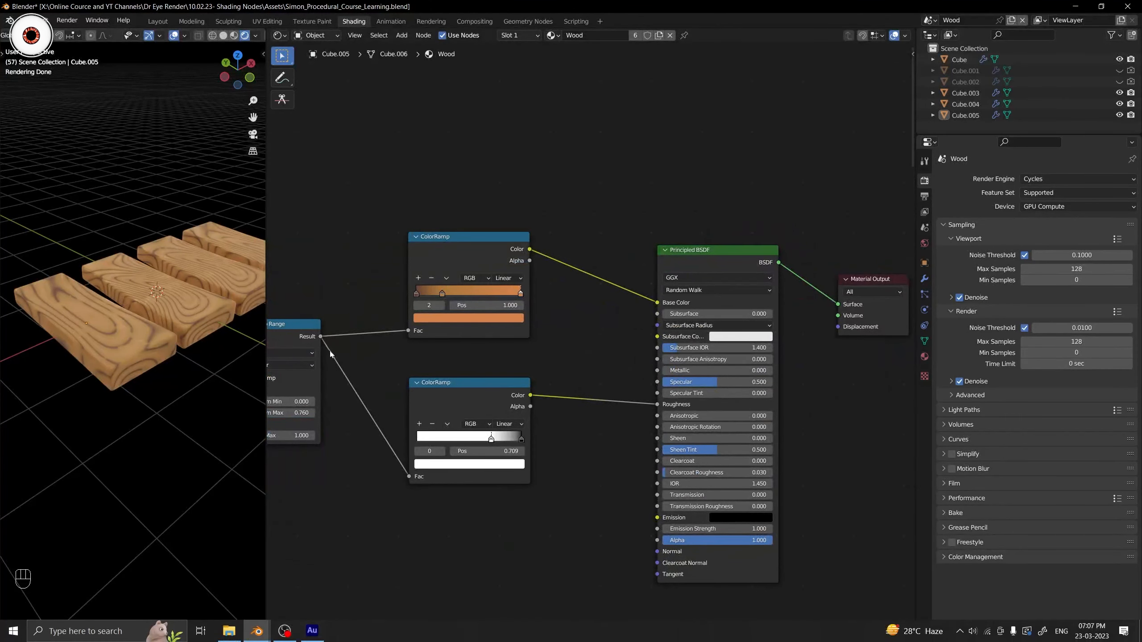
Switch to Shading_Nodes_Lectures.blend and try connecting the Mix node's Result to the Principled BSDF's Roughness.
middle_click_drag(329, 352, 516, 382)
left_click(266, 631)
left_click(310, 581)
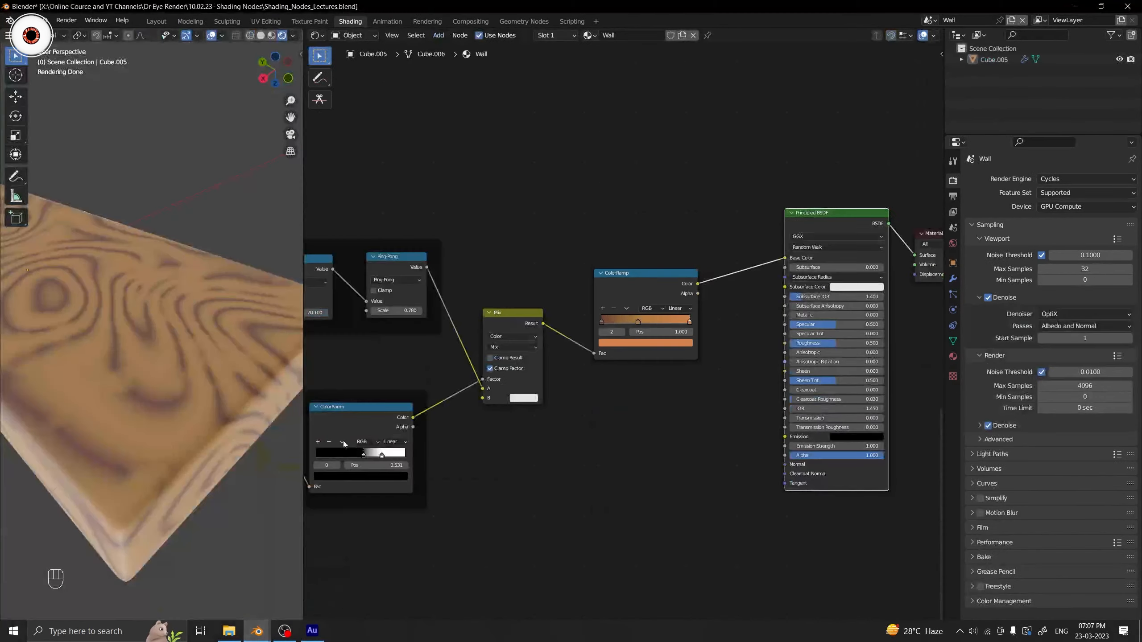
middle_click_drag(532, 324, 465, 312)
left_click(475, 311)
left_click_drag(476, 312, 720, 332)
Preview the wood-coloured ColorRamp directly through the Material Output's Surface and save the file.
mouse_move(581, 275)
left_mouse_down()
mouse_move(592, 234)
mouse_move(595, 267)
left_mouse_up()
scroll(164, 286, "down", 4)
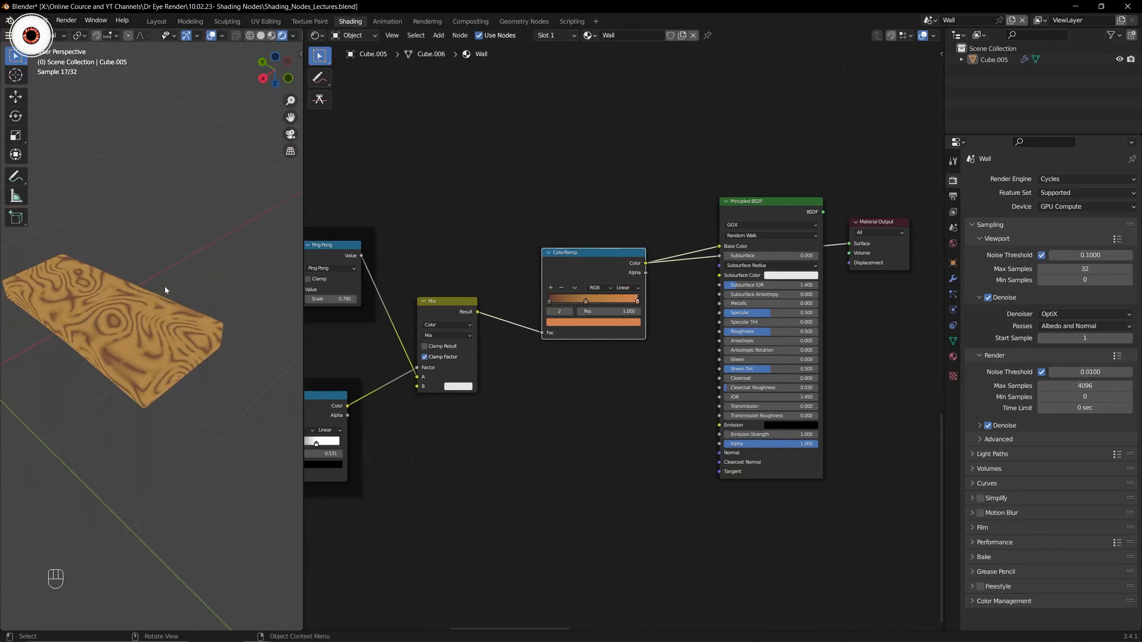
key("ctrl+s")
scroll(124, 356, "up", 1)
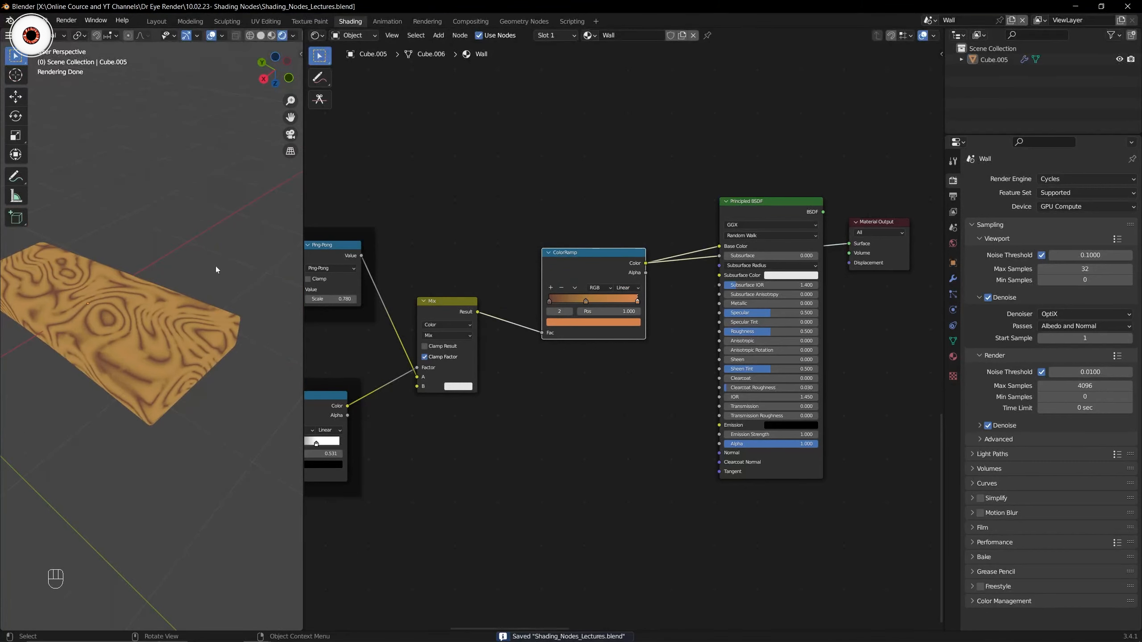
scroll(601, 267, "down", 5)
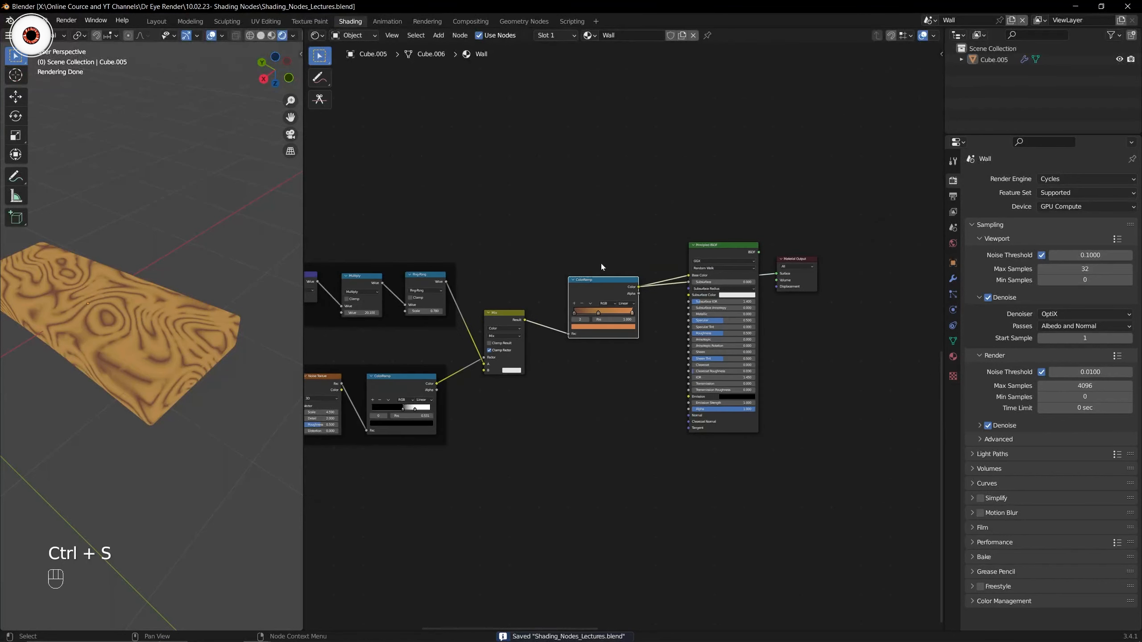
Review the complete Wall node tree from the coordinate nodes through to the Material Output.
scroll(562, 263, "down", 2)
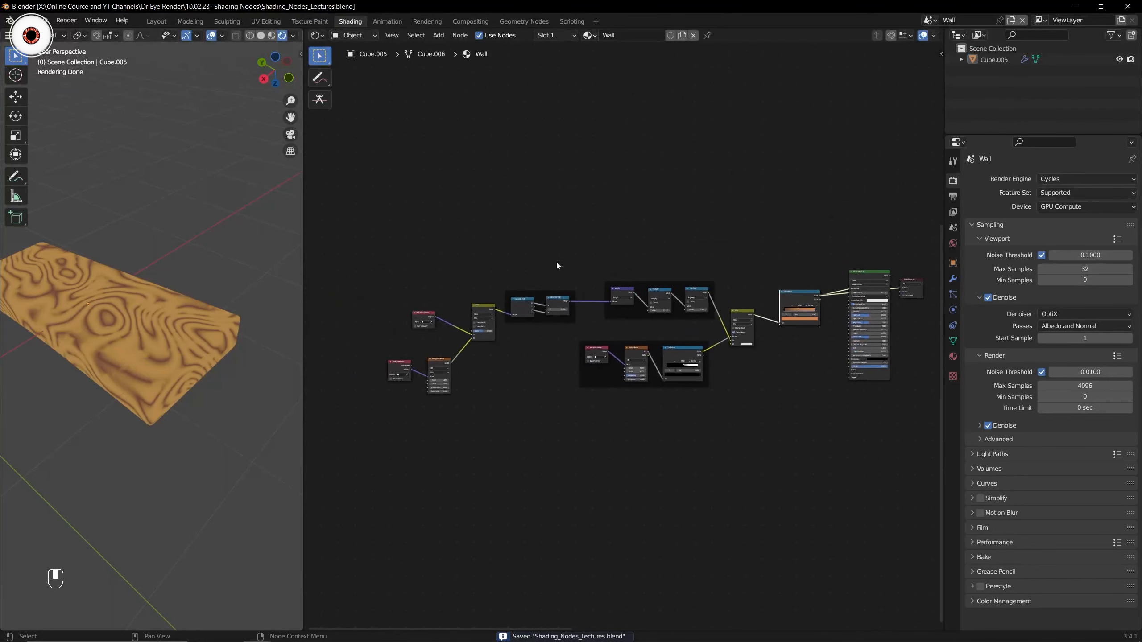
left_click_drag(366, 217, 906, 441)
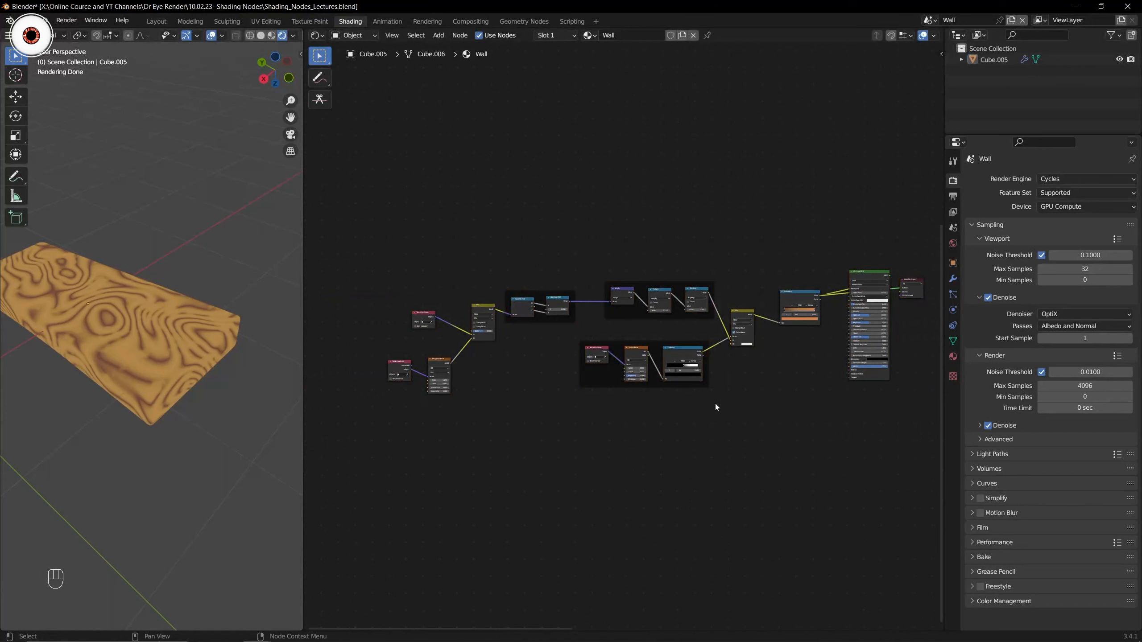
scroll(716, 403, "up", 2)
middle_click_drag(716, 404, 632, 414)
scroll(451, 399, "down", 2)
middle_click_drag(451, 399, 497, 382)
Switch to the reference wood file, connect the extended tree's Principled BSDF to the Material Output's Surface, and save.
mouse_move(256, 636)
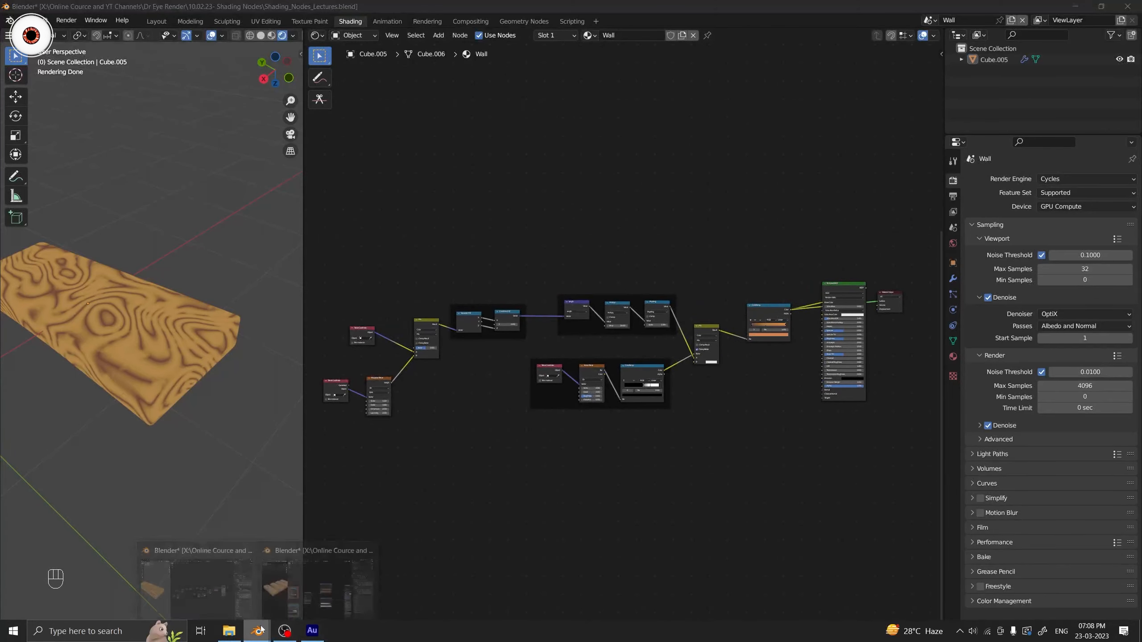
left_click(269, 610)
middle_click_drag(194, 319, 150, 318, "shift")
scroll(534, 274, "down", 6)
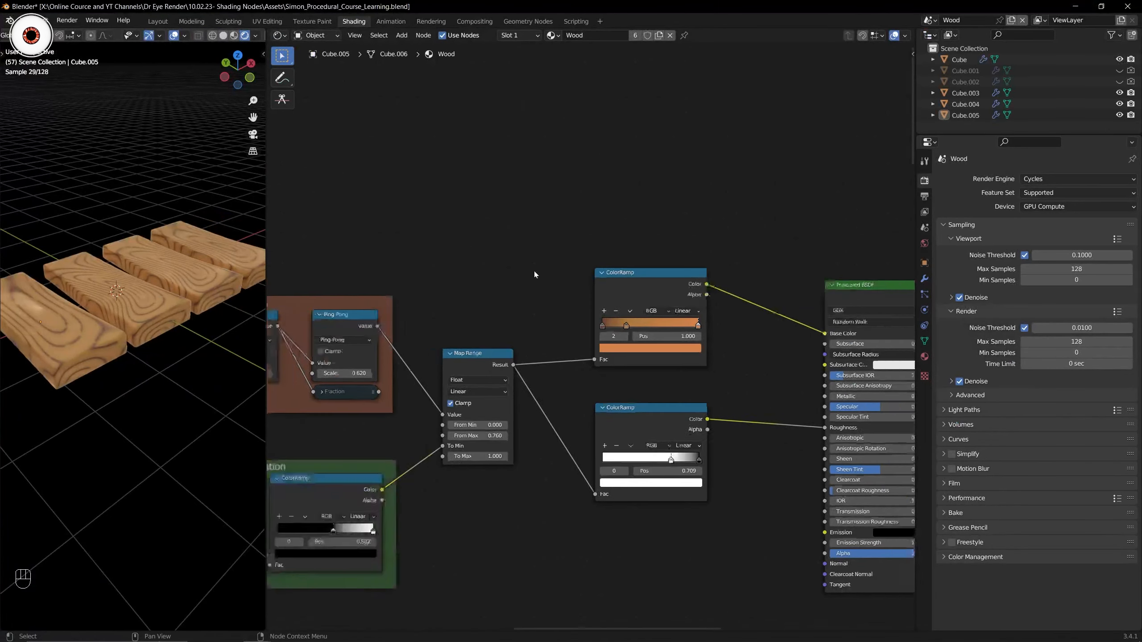
middle_click_drag(652, 405, 559, 210)
scroll(589, 315, "down", 5)
middle_click_drag(600, 460, 586, 248)
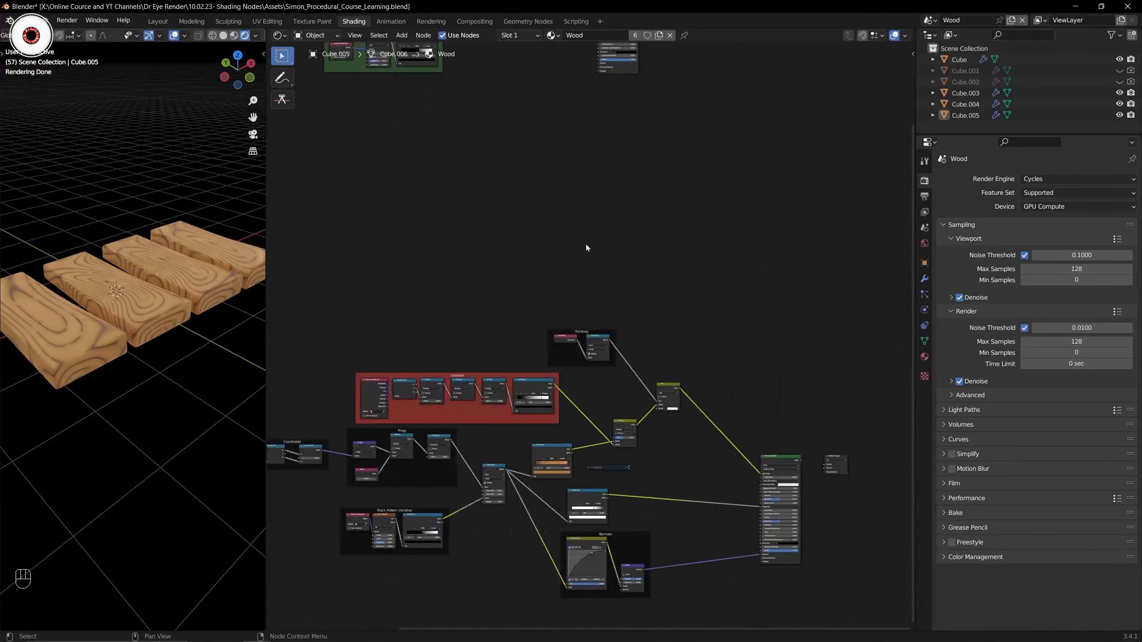
middle_click_drag(647, 336, 572, 235)
scroll(660, 299, "up", 5)
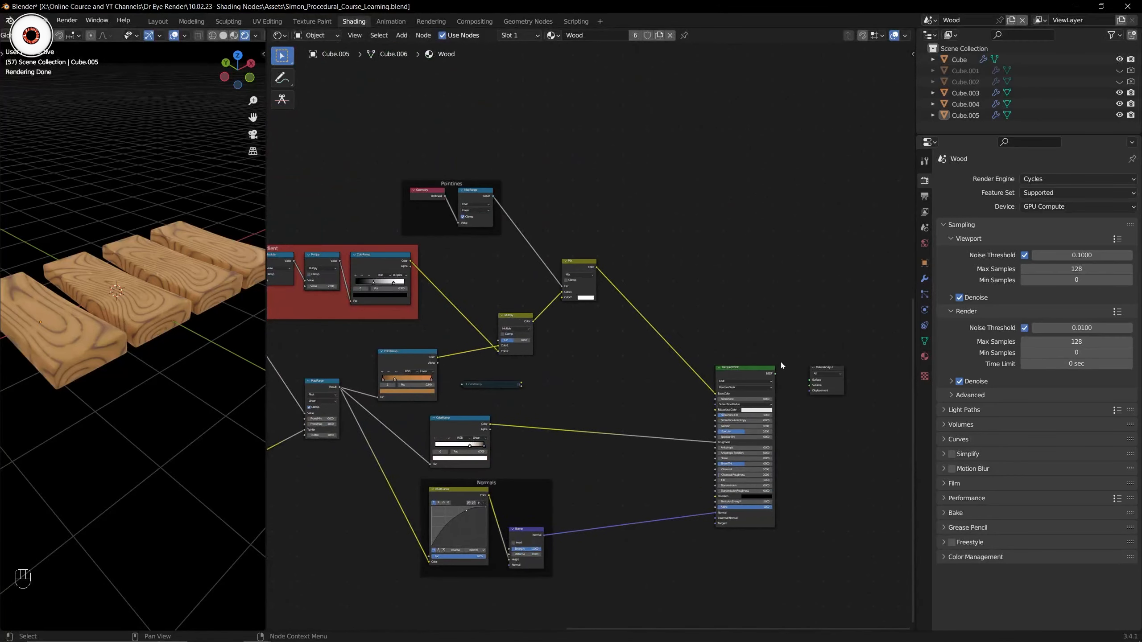
middle_click_drag(782, 366, 612, 363)
scroll(607, 360, "up", 5)
left_click(688, 395)
left_click_drag(605, 378, 658, 388)
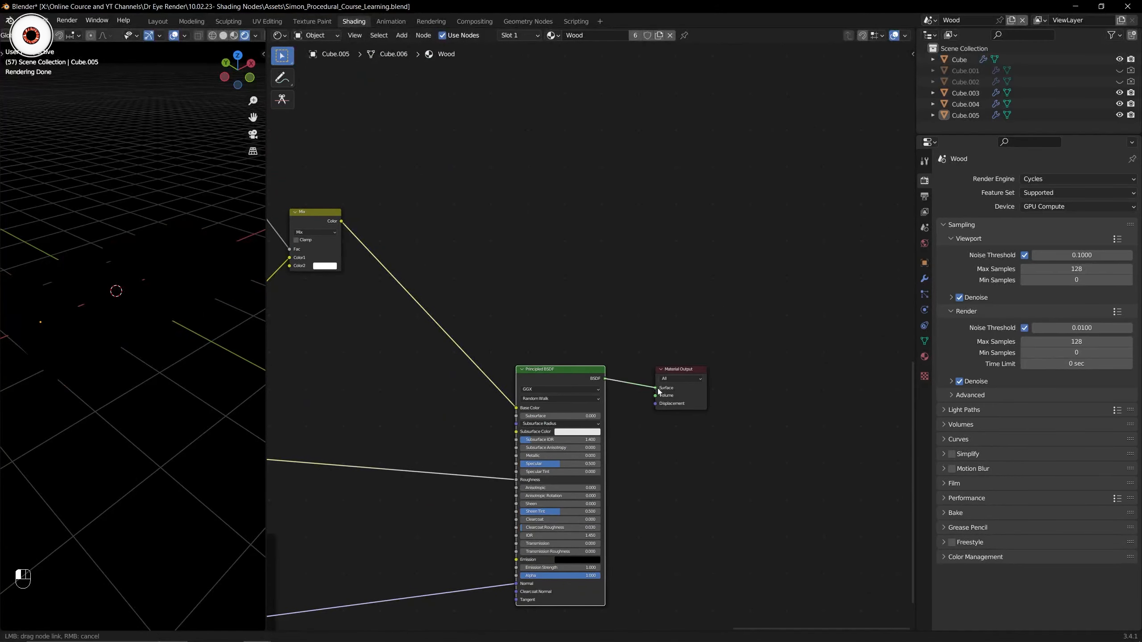
key("ctrl+s")
Examine the rendered boards and compare the simpler reference node tree with the extended one below it.
scroll(589, 337, "down", 3)
scroll(91, 330, "up", 2)
scroll(92, 328, "up", 2)
middle_click_drag(91, 327, 121, 328, "shift")
scroll(116, 325, "down", 7)
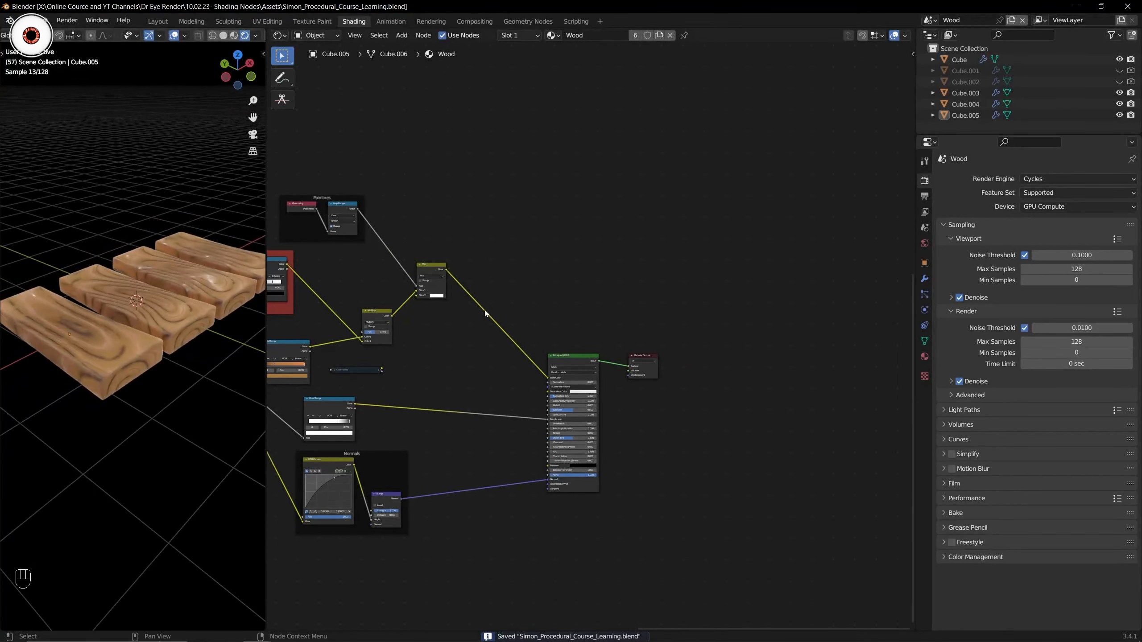
scroll(484, 312, "down", 7)
middle_click_drag(475, 248, 630, 397)
left_click_drag(349, 179, 707, 310)
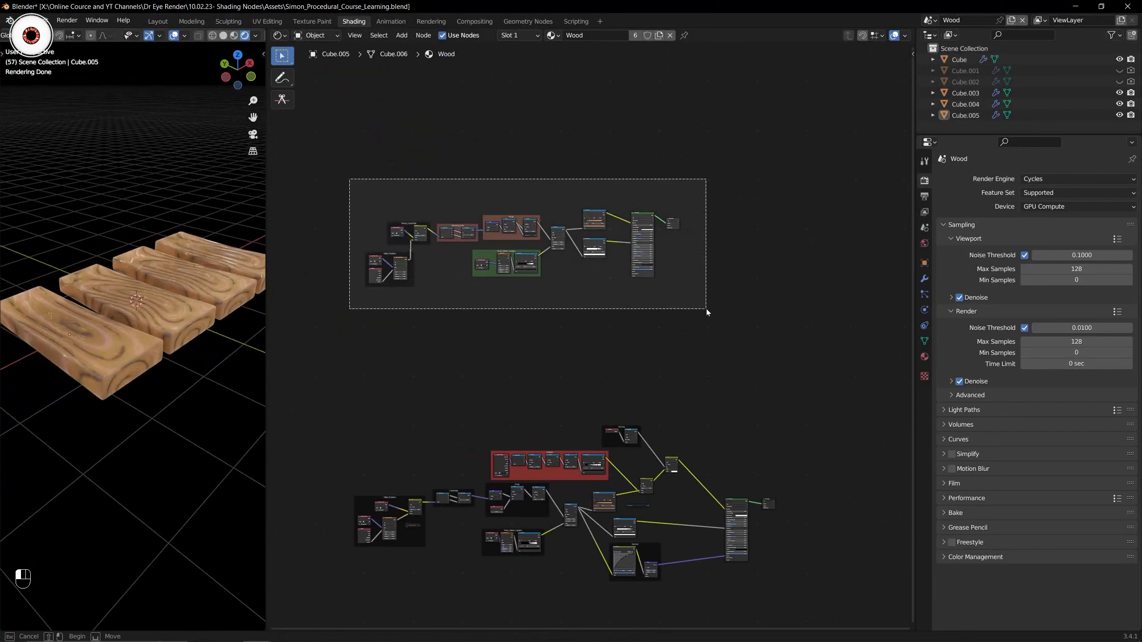
Switch to Shading_Nodes_Lectures.blend, review the whole Wall node tree and save the file.
mouse_move(257, 630)
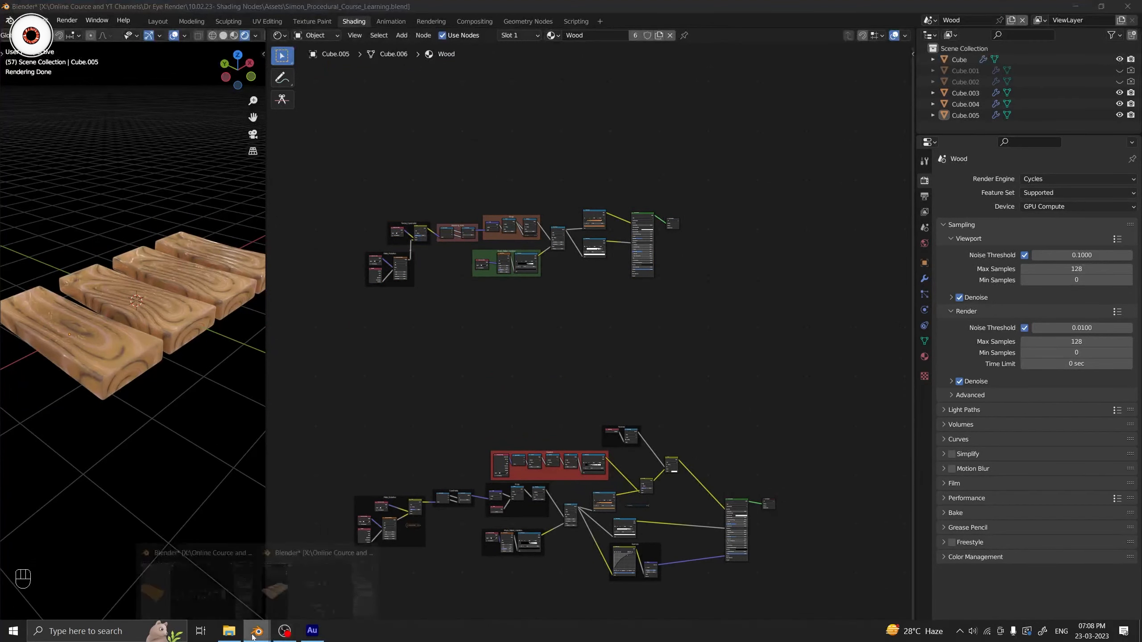
left_click(209, 587)
scroll(492, 328, "down", 2)
left_click_drag(387, 263, 876, 423)
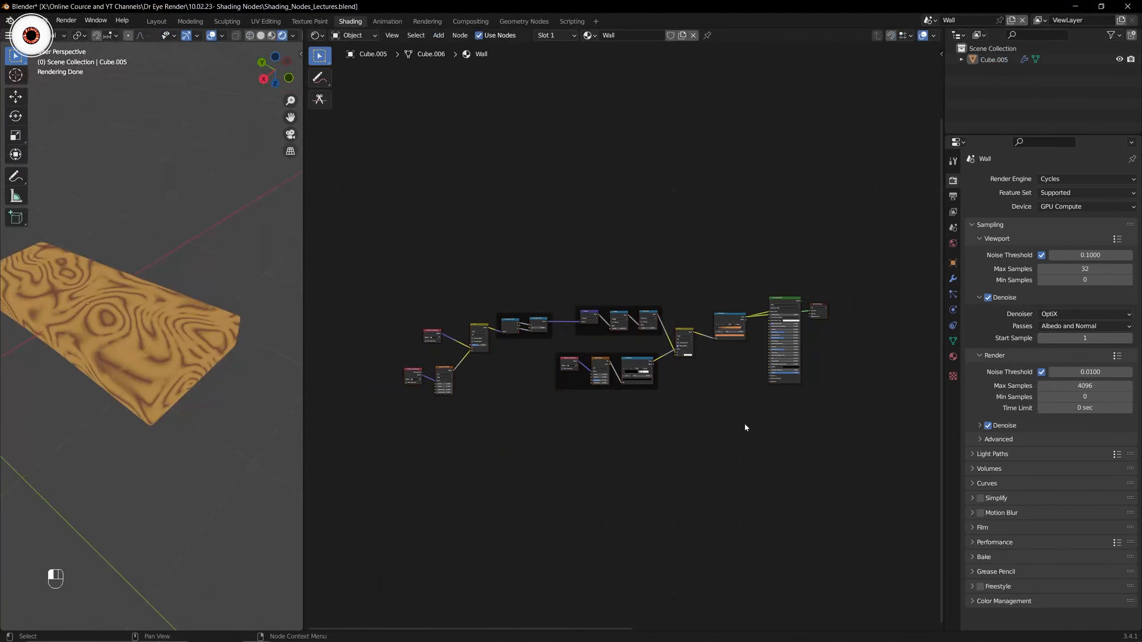
scroll(715, 420, "up", 3)
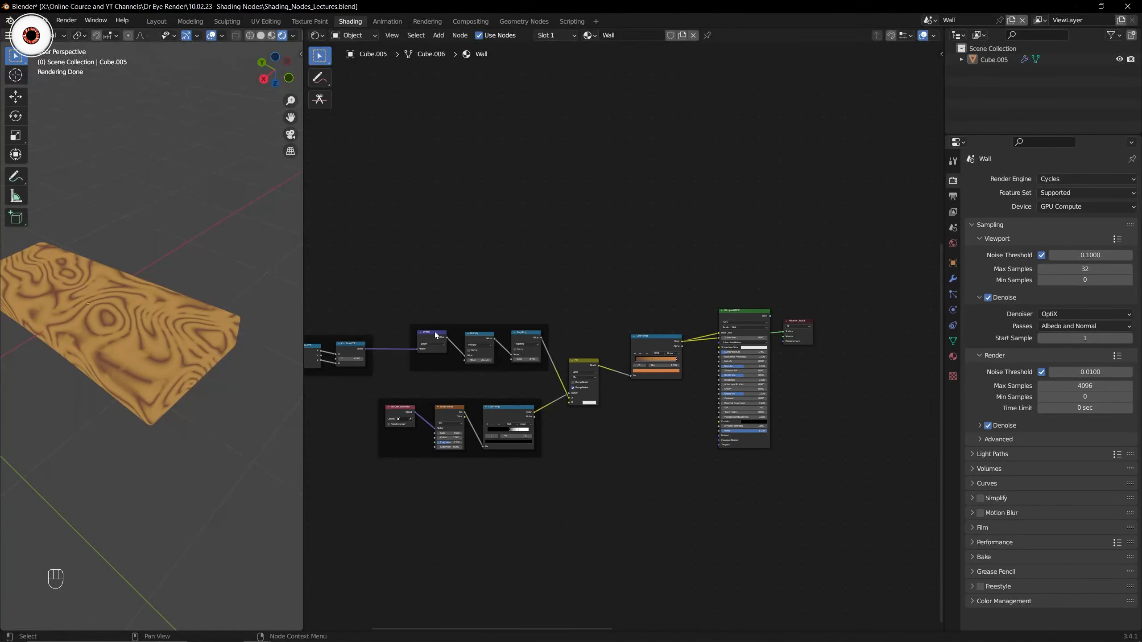
key("ctrl+s")
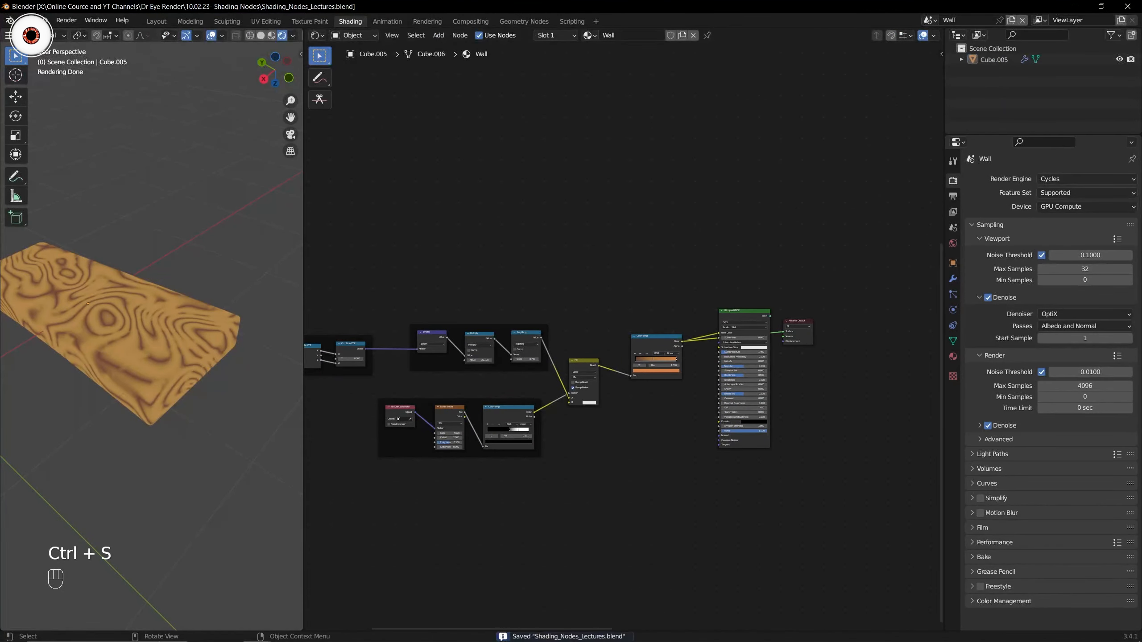
Switch to the reference wood file and examine the starting nodes and Coordinates frame of the extended tree.
left_click(298, 596)
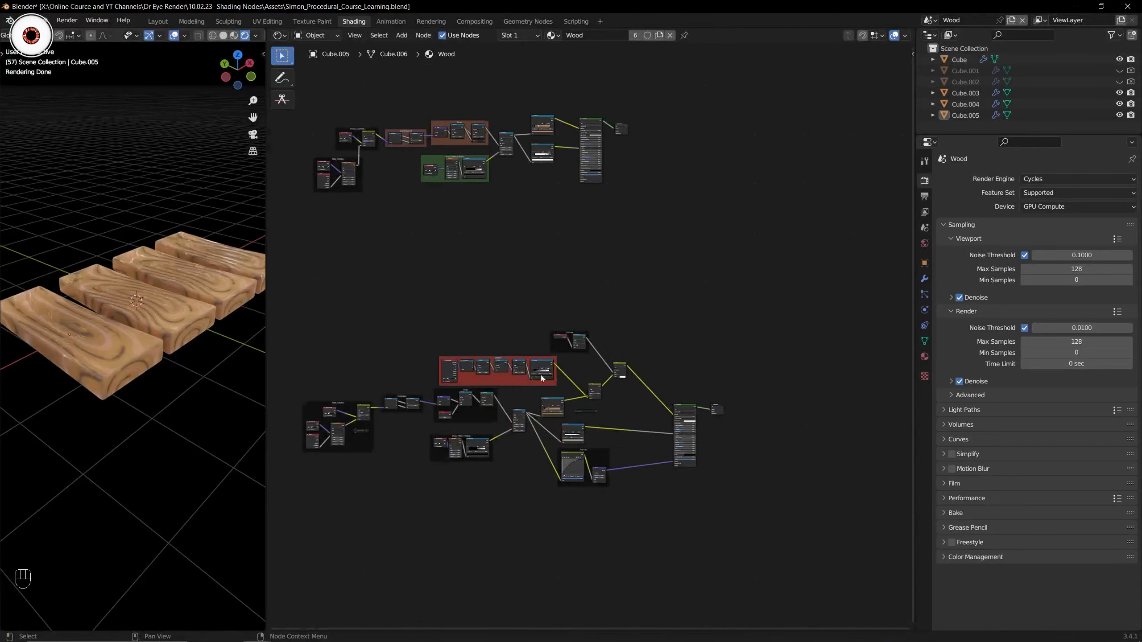
scroll(532, 378, "up", 4)
middle_click_drag(549, 372, 782, 275)
left_click_drag(305, 309, 452, 475)
left_click(485, 428)
scroll(461, 394, "up", 4)
middle_click_drag(457, 384, 544, 385)
left_click_drag(345, 310, 490, 467)
middle_click_drag(569, 452, 491, 455)
scroll(490, 455, "up", 4)
left_click_drag(437, 310, 520, 419)
middle_click_drag(520, 419, 408, 415)
Switch to Shading_Nodes_Lectures.blend and select every node of the Wall material for an overview.
mouse_move(257, 635)
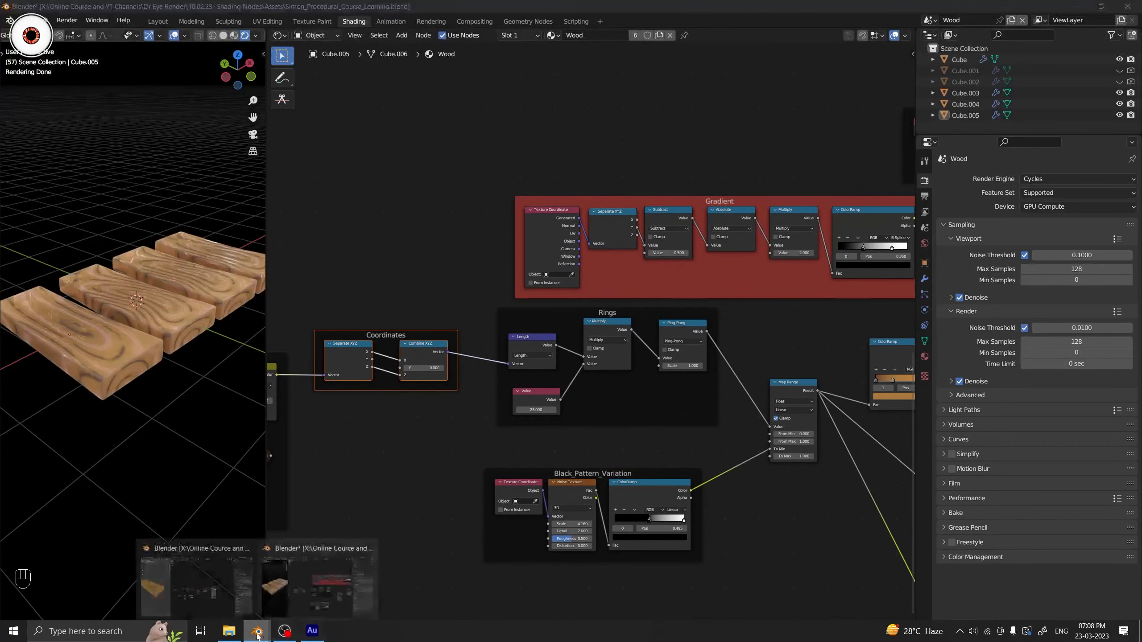
left_click(204, 584)
scroll(439, 389, "down", 2)
middle_click_drag(432, 385, 529, 368)
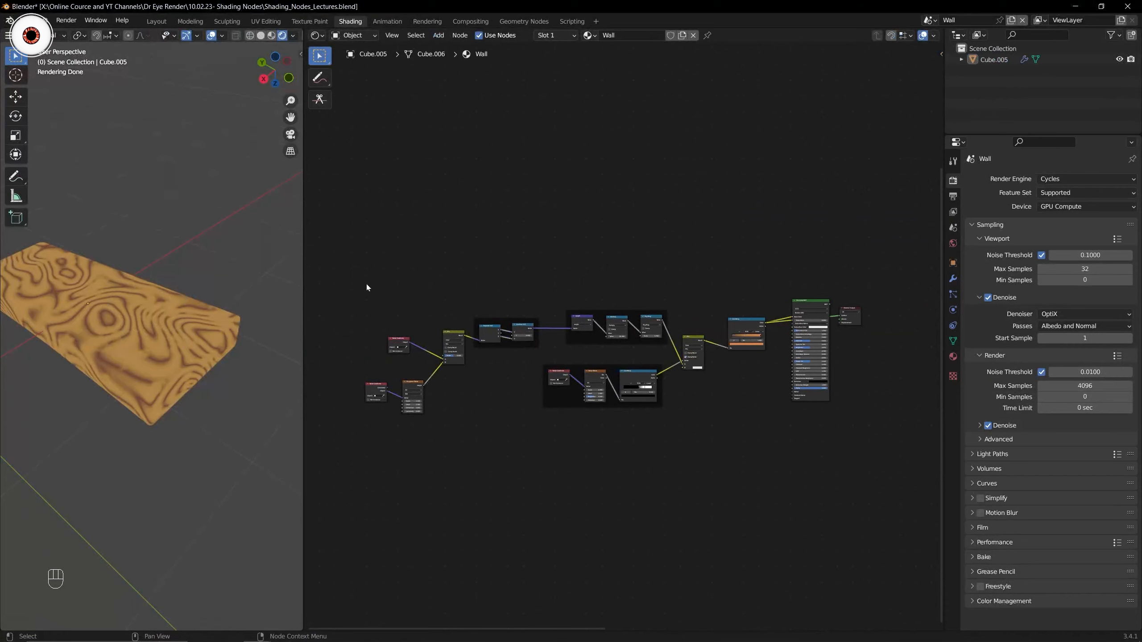
left_click_drag(366, 283, 858, 436)
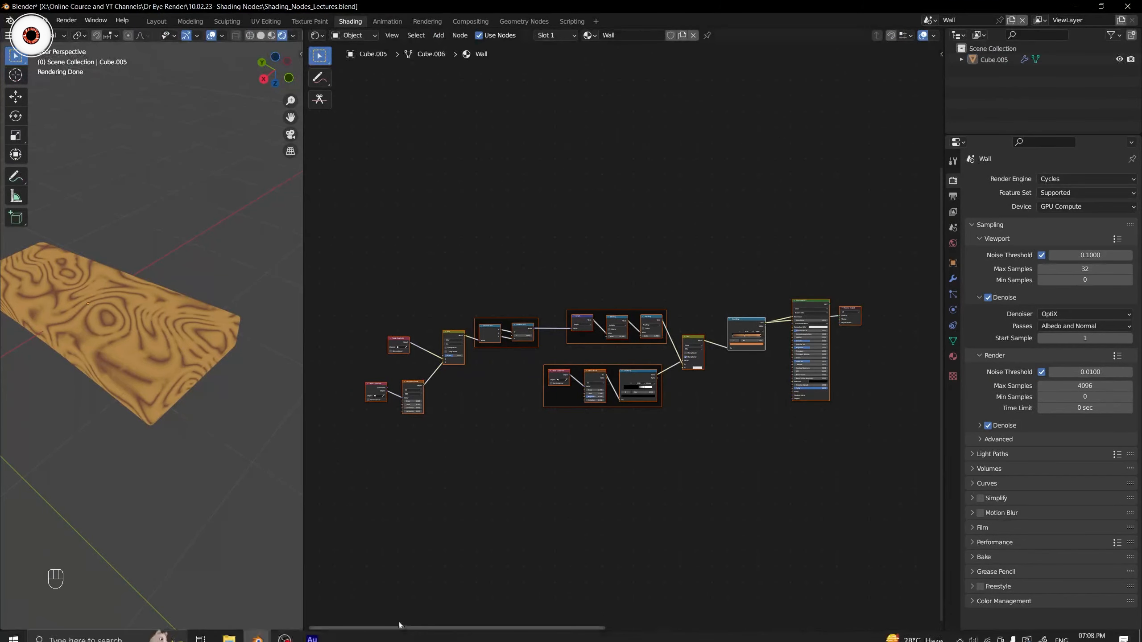
In the reference wood file, examine the Normals frame and undo the disconnection of Bump from the Principled BSDF's Normal.
mouse_move(258, 631)
left_click(293, 598)
middle_click_drag(649, 427, 365, 447)
scroll(466, 443, "down", 1)
middle_click_drag(467, 459, 363, 465)
middle_click_drag(573, 462, 511, 409)
middle_click_drag(589, 432, 567, 353)
scroll(654, 371, "up", 3)
scroll(751, 398, "up", 1)
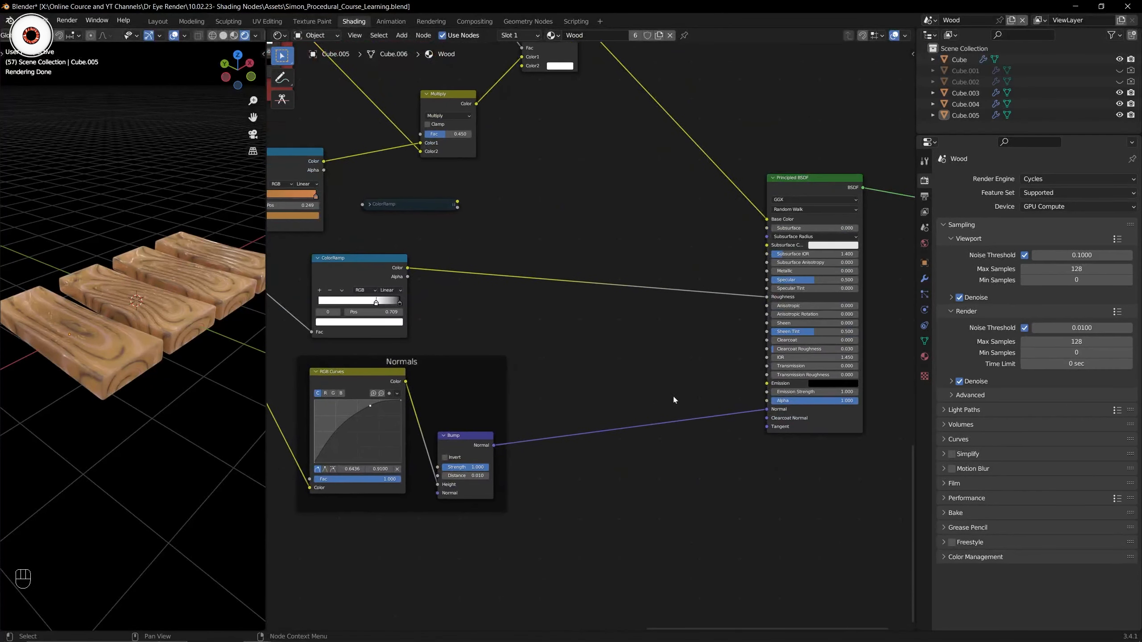
middle_click_drag(512, 378, 676, 417)
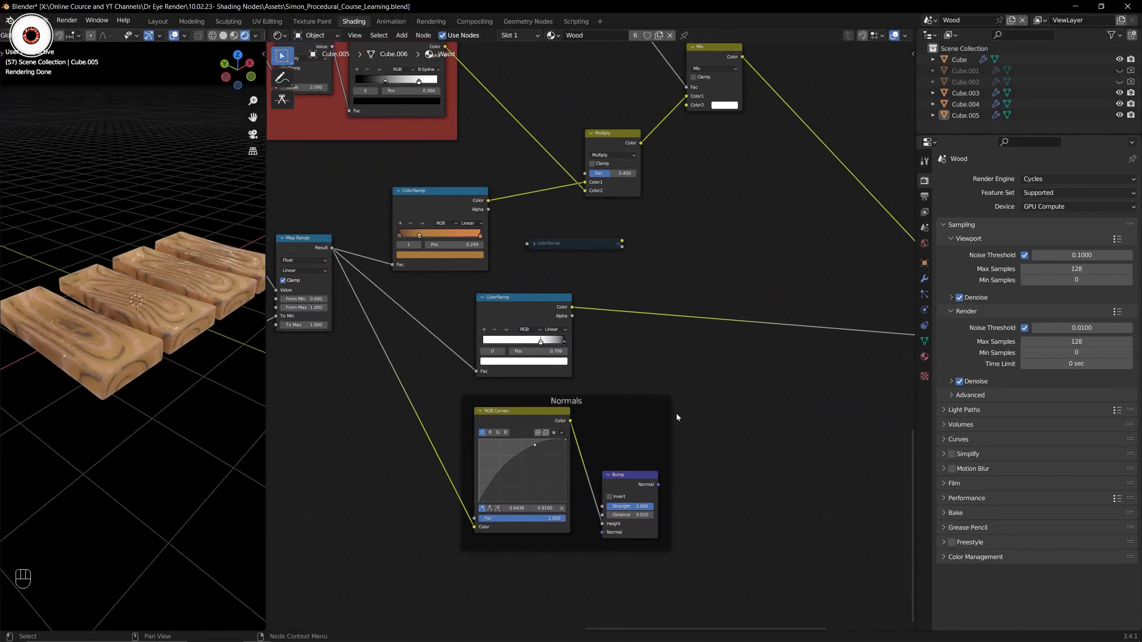
key("ctrl+z")
Examine the Gradient and Pointines frames of the extended reference tree and save the file.
middle_click_drag(655, 336, 709, 469)
middle_click_drag(669, 266, 699, 449)
middle_click_drag(611, 365, 713, 352)
scroll(710, 351, "down", 4)
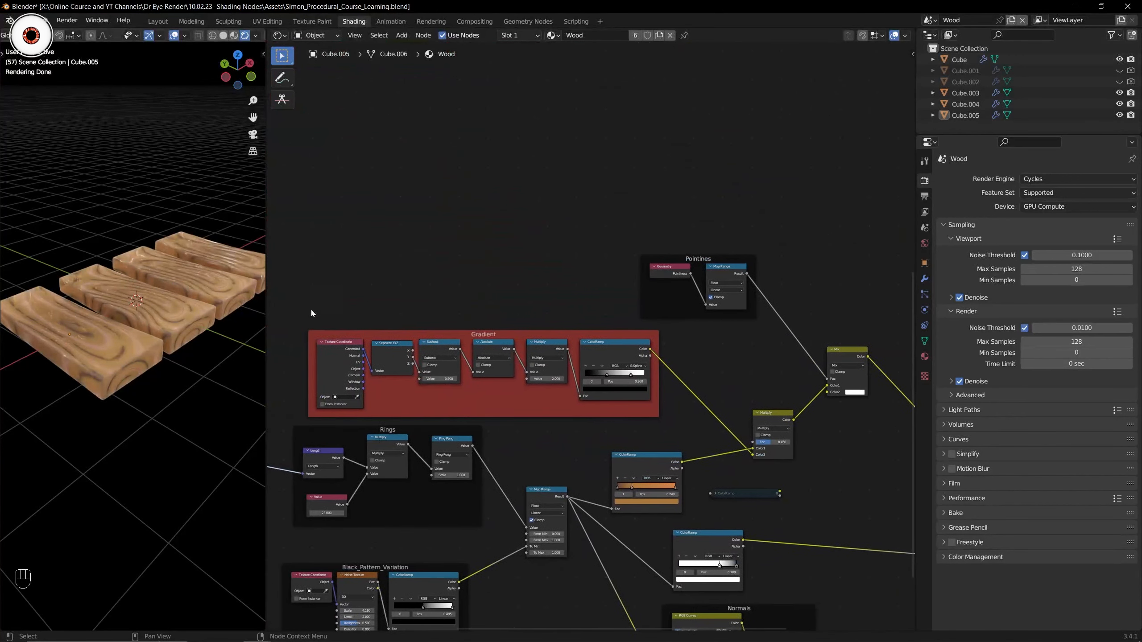
left_click_drag(299, 303, 633, 392)
left_click(533, 334)
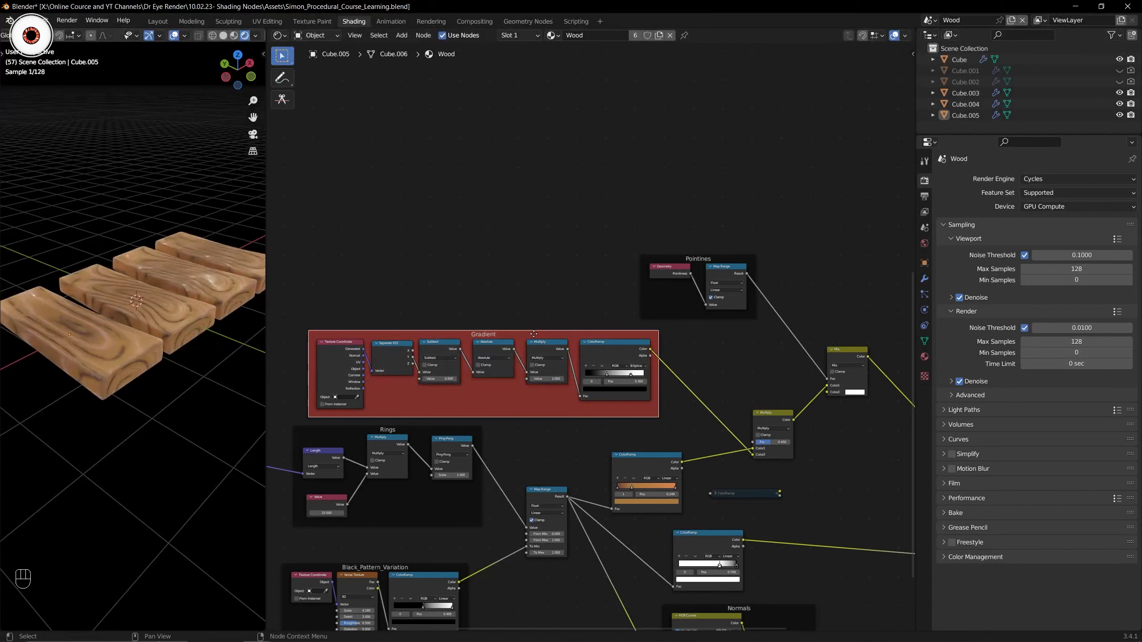
scroll(647, 295, "up", 3)
middle_click_drag(647, 296, 499, 332)
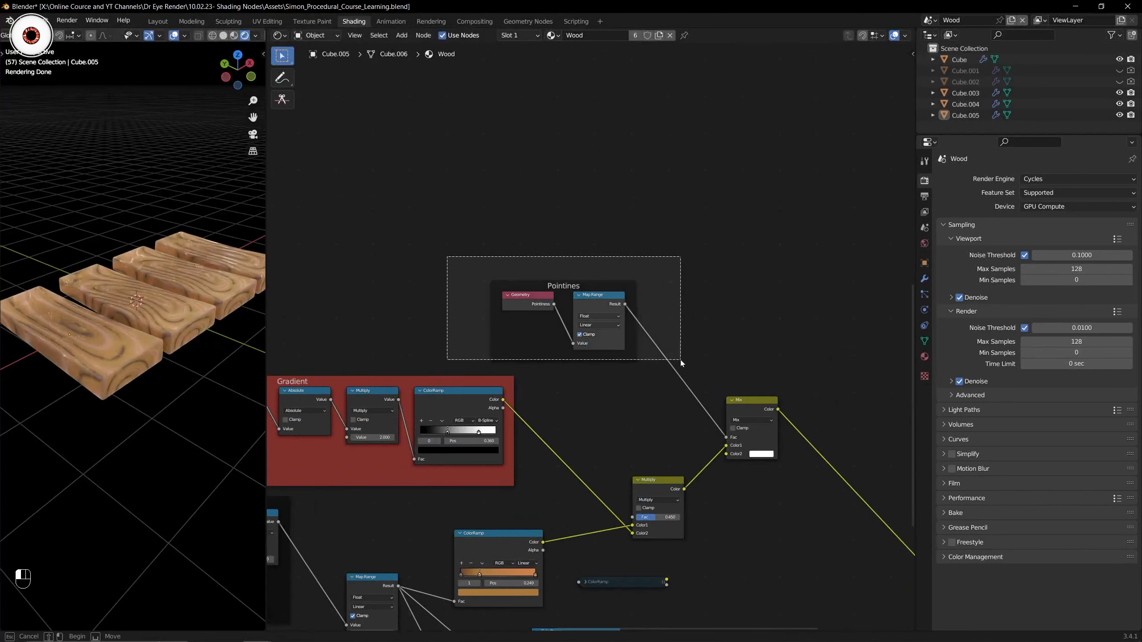
key("ctrl+s")
Select the Gradient frame's nodes for inspection and examine how Geometry and Map Range connect inside the Pointines frame.
middle_click_drag(390, 390, 615, 350)
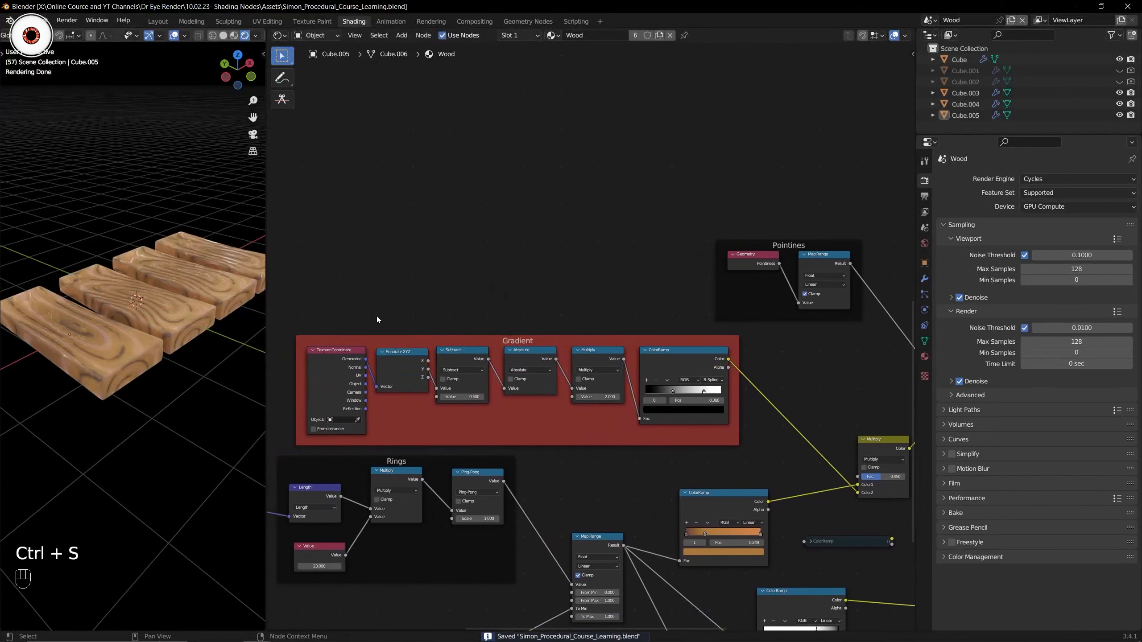
left_click_drag(285, 277, 661, 415)
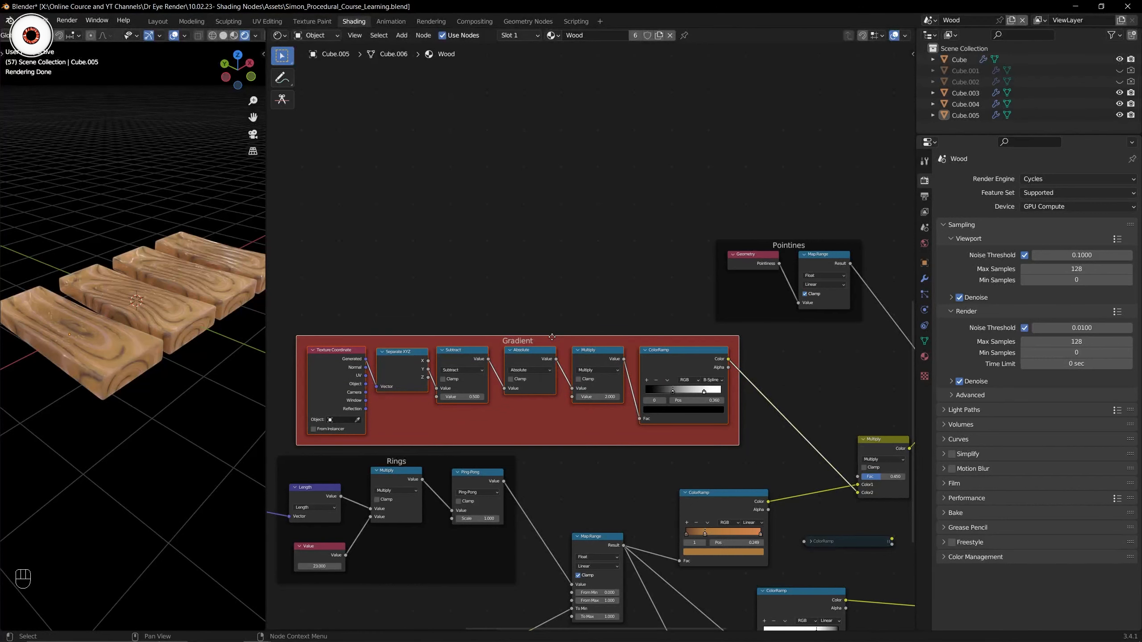
middle_click_drag(637, 321, 444, 390)
scroll(509, 362, "up", 2)
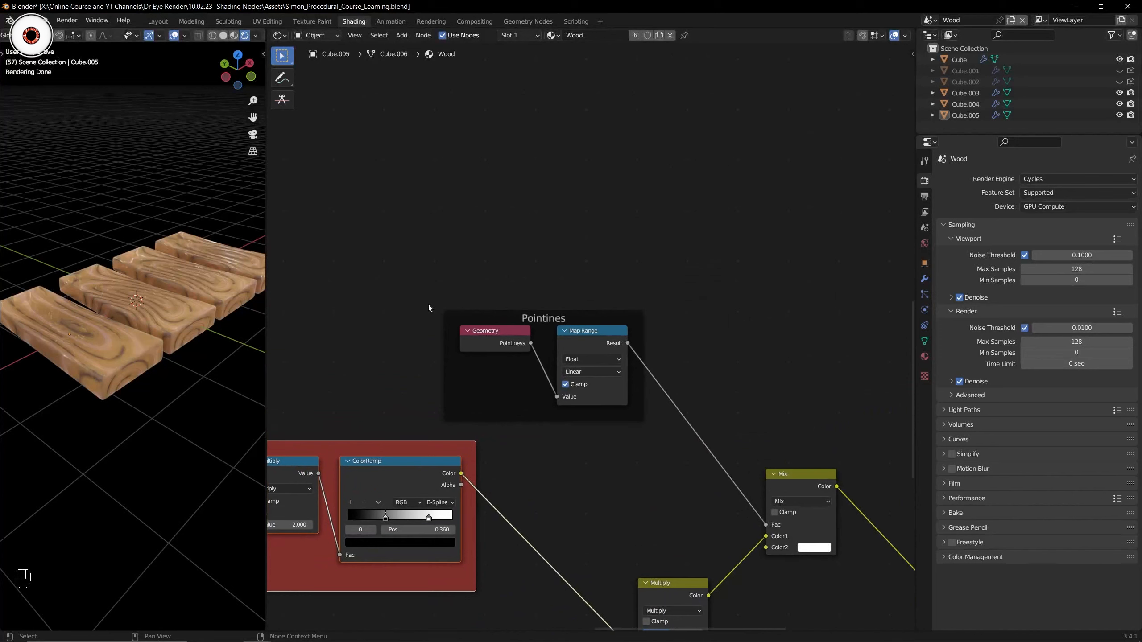
left_click(462, 324)
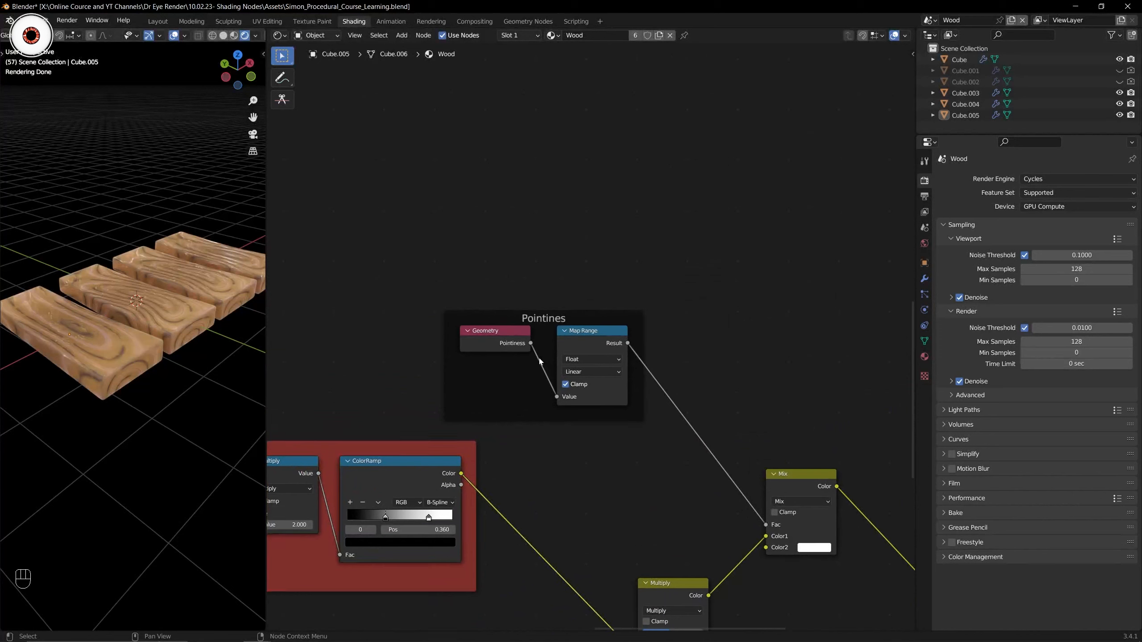
Switch to Shading_Nodes_Lectures.blend, save, and add a Geometry node above the Length, Multiply and Ping-Pong nodes.
mouse_move(277, 630)
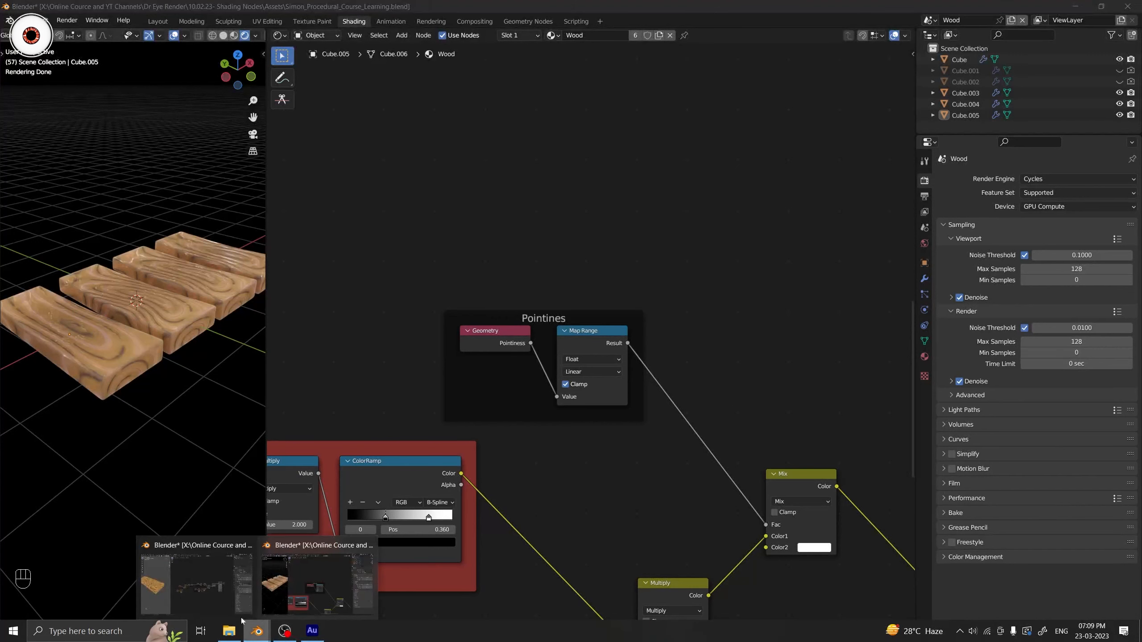
left_click(317, 572)
key("ctrl+s")
left_click(525, 273)
middle_click_drag(541, 271, 468, 332)
scroll(517, 306, "up", 4)
key("shift+a")
left_click(571, 302)
type("geo")
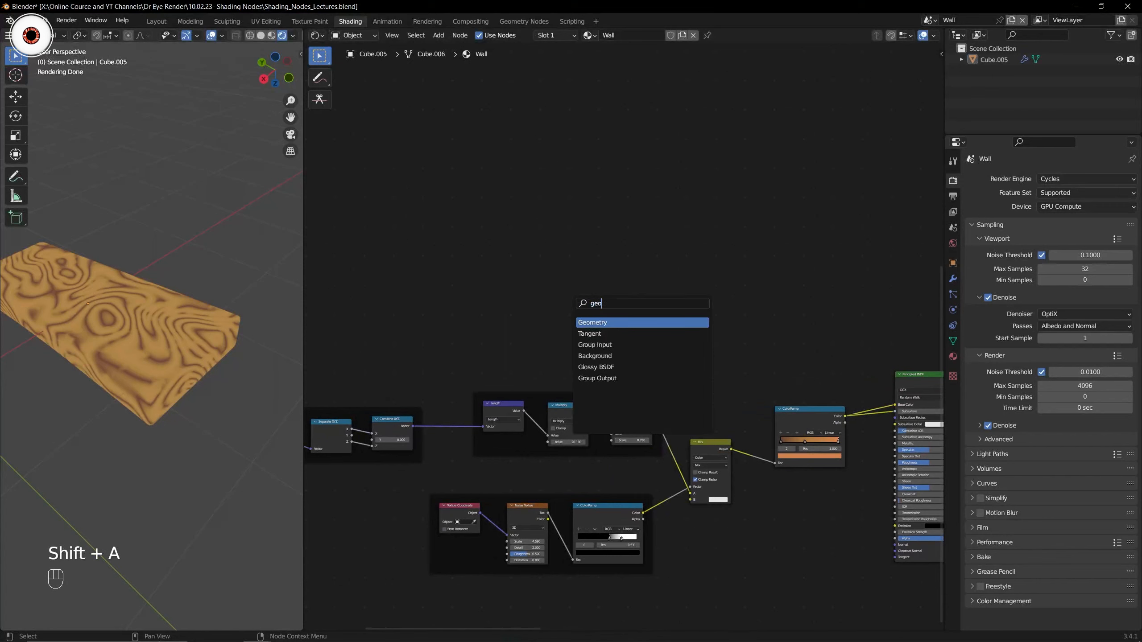
key("Return")
scroll(604, 381, "up", 4)
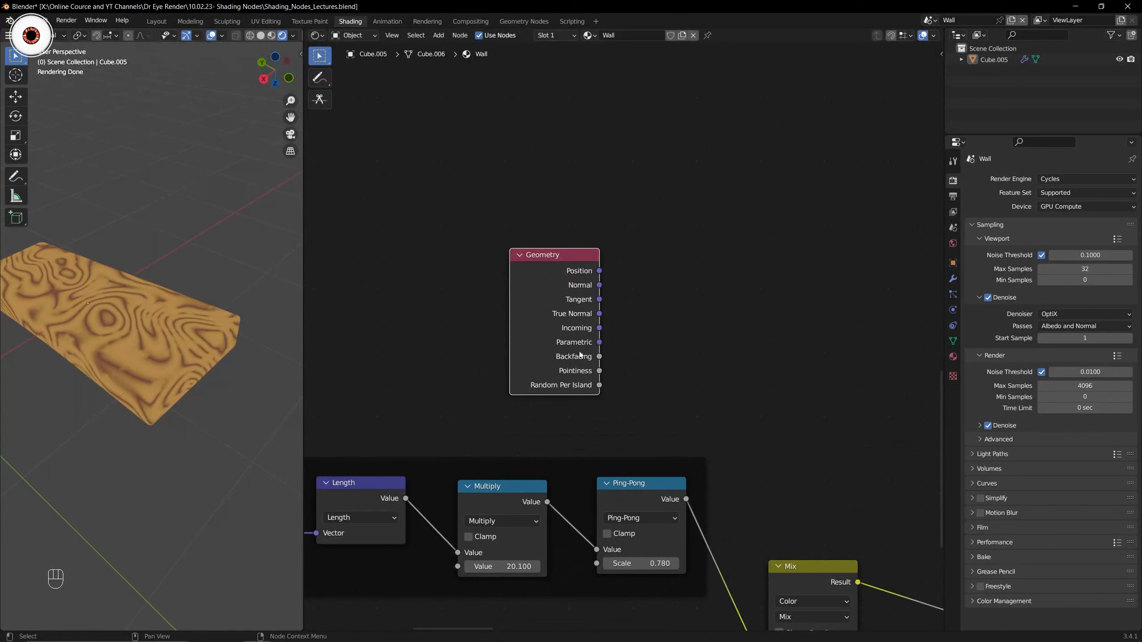
Switch to the reference wood file and move the Geometry node slightly lower inside the Pointines frame.
left_click(258, 631)
left_click(320, 554)
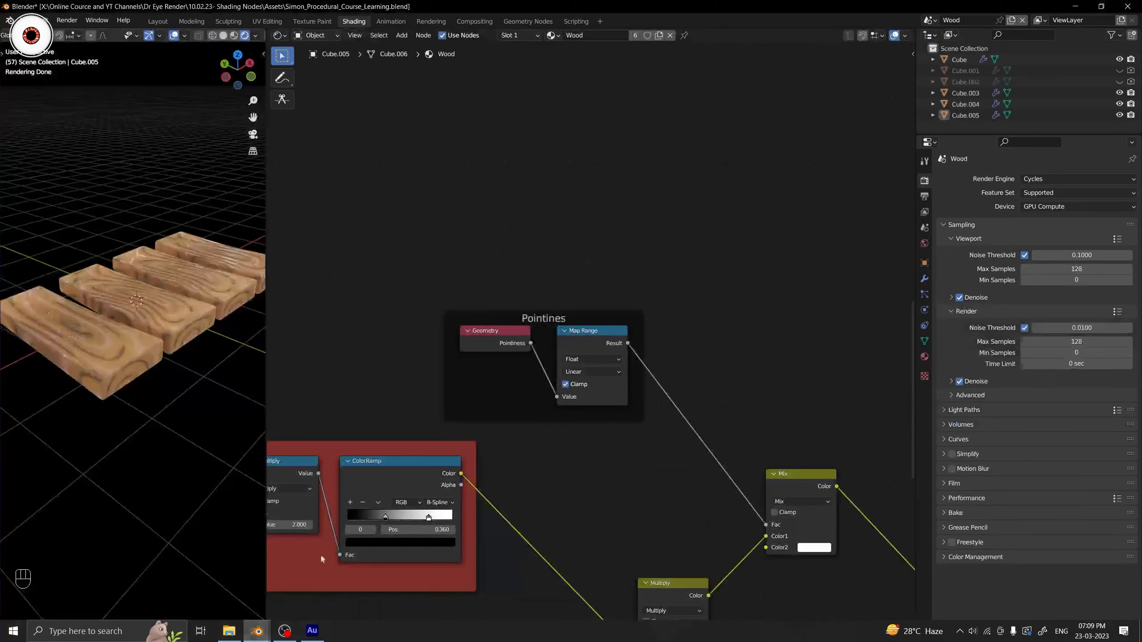
left_click_drag(517, 343, 519, 369)
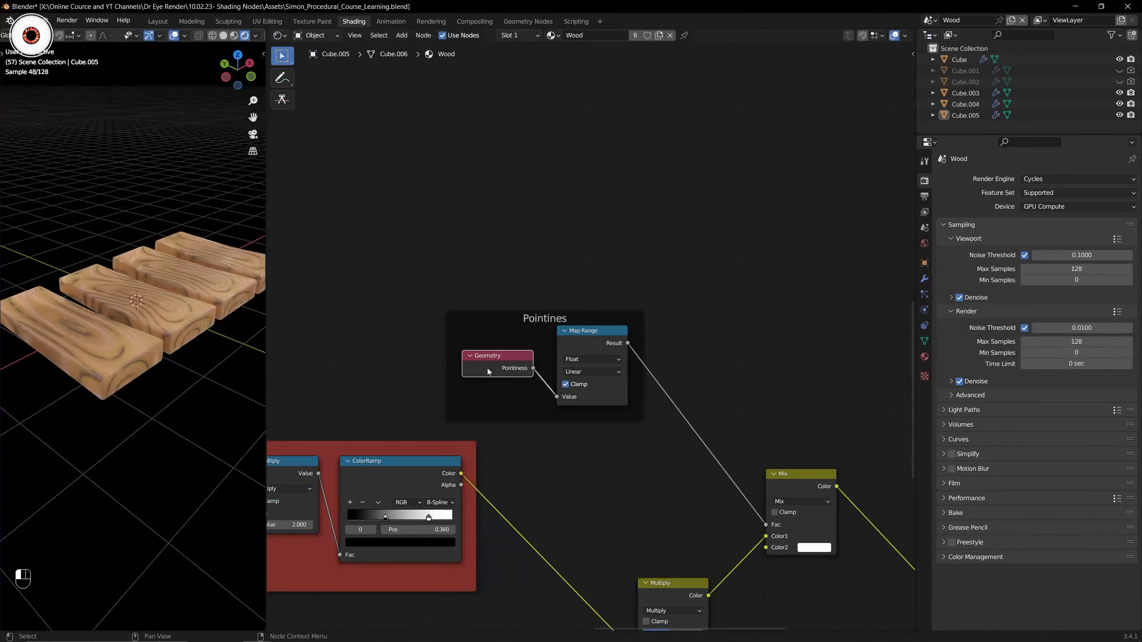
Switch to Shading_Nodes_Lectures.blend and preview the Geometry node's outputs on the block, ending on Pointiness.
mouse_move(256, 631)
left_click(197, 551)
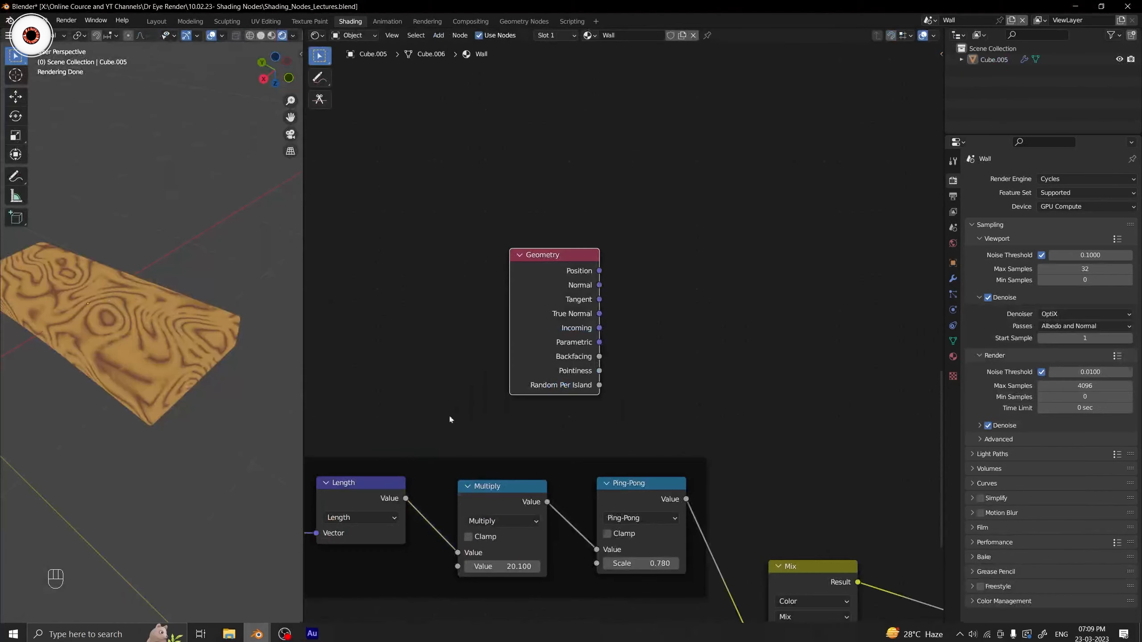
left_click(545, 281, "ctrl+shift")
left_click(545, 281, "ctrl+shift")
left_click(545, 280, "ctrl+shift")
left_click(545, 280, "ctrl+shift")
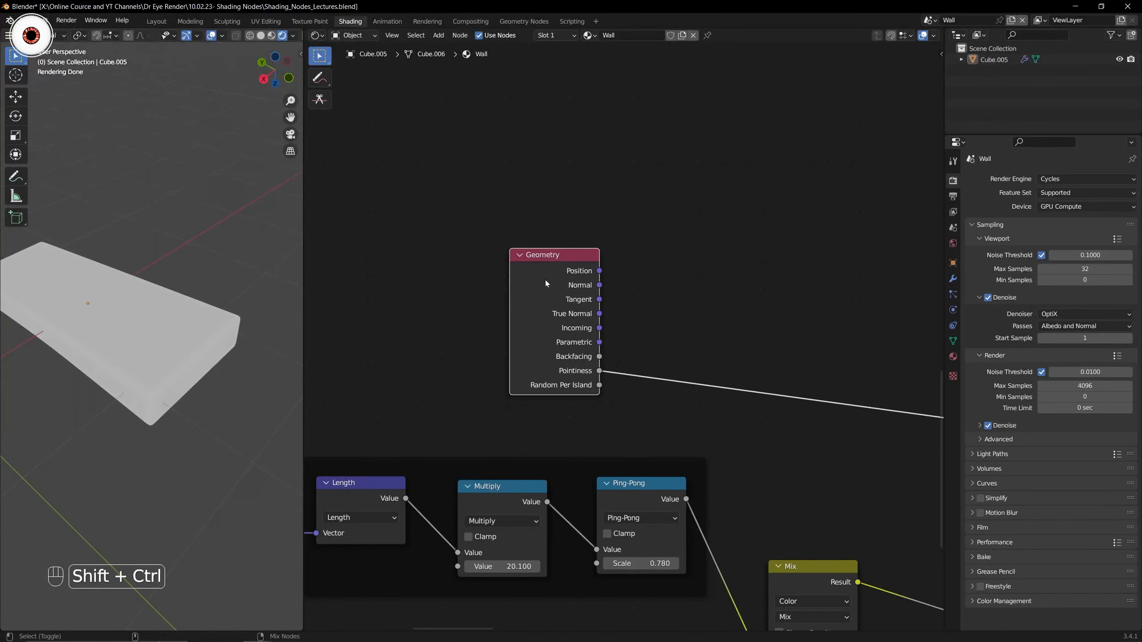
Move the Geometry node closer to the Length and Multiply nodes and insert a ColorRamp on its Pointiness connection.
scroll(494, 335, "down", 2)
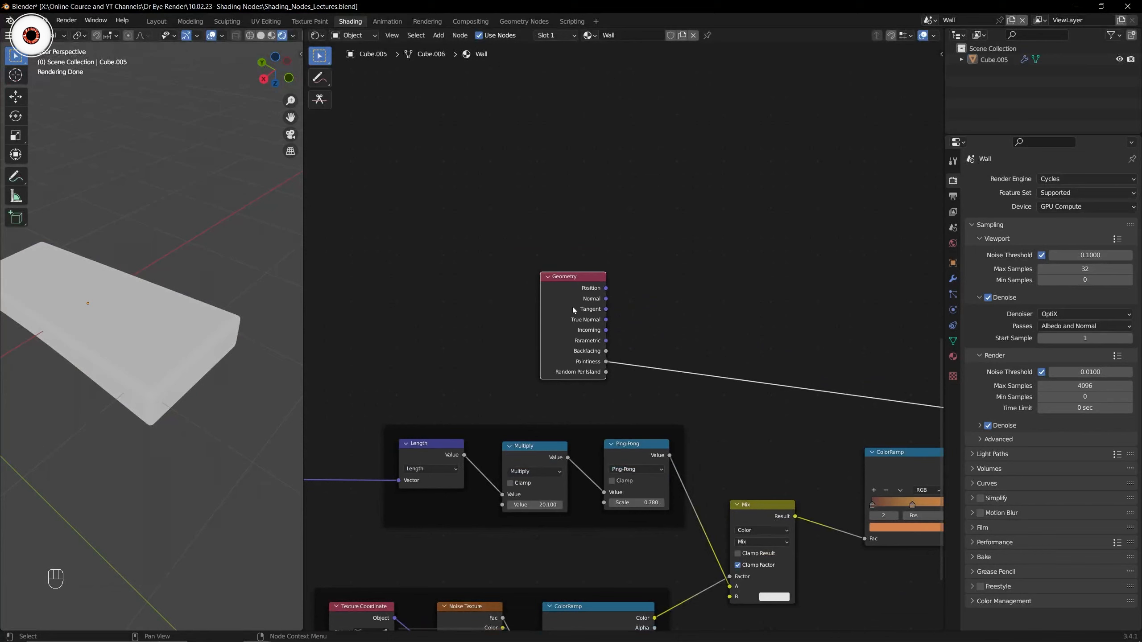
left_click_drag(567, 310, 511, 332)
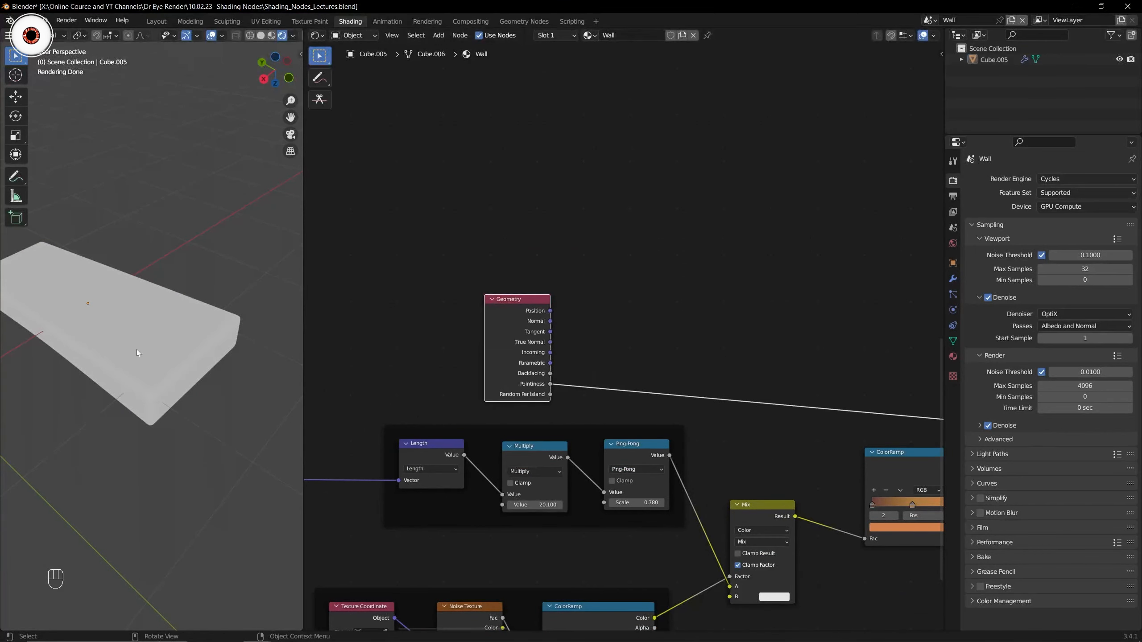
key("shift+a")
type("colo")
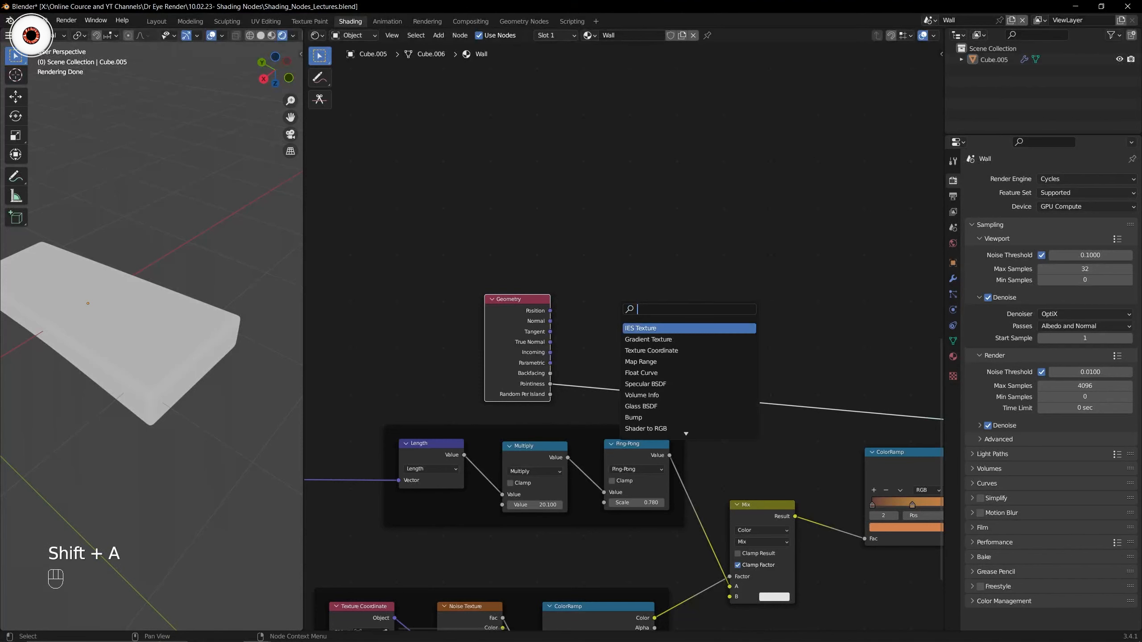
key("Return")
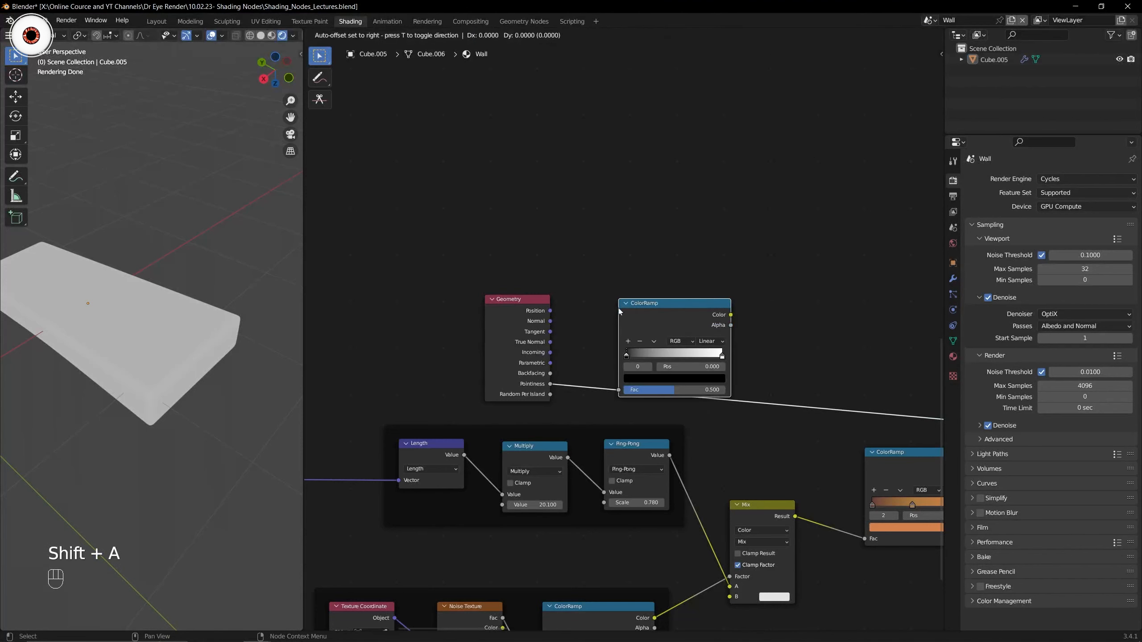
left_click(620, 310)
Tighten the new ColorRamp's stops around the middle, with the black stop at 0.498 and the white stop just beyond it.
scroll(621, 334, "up", 2)
left_click_drag(628, 362, 684, 364)
left_click(717, 366, "shift")
Hide the Geometry node's unused outputs and move it closer to the ColorRamp.
left_click(498, 409)
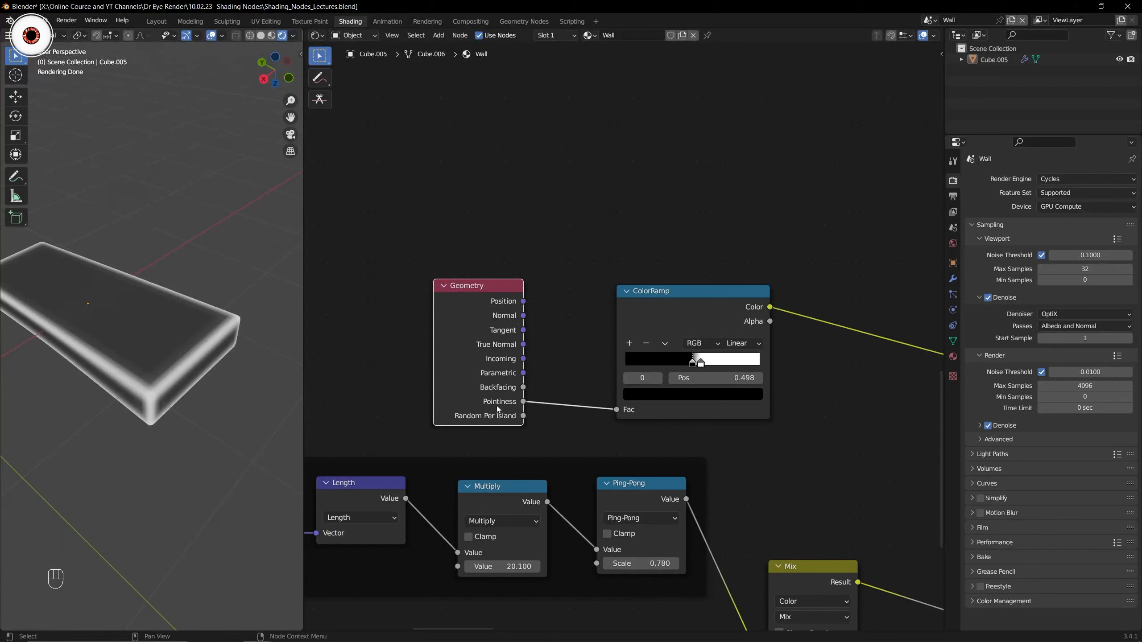
key("ctrl+h")
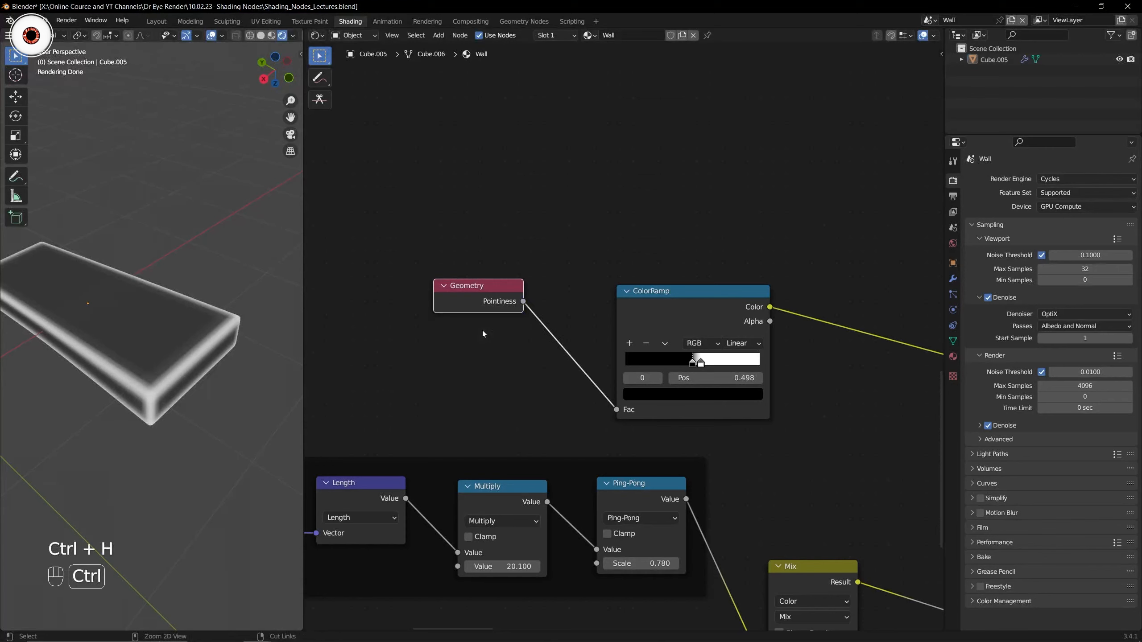
left_click_drag(488, 302, 534, 340)
left_click_drag(426, 256, 665, 380)
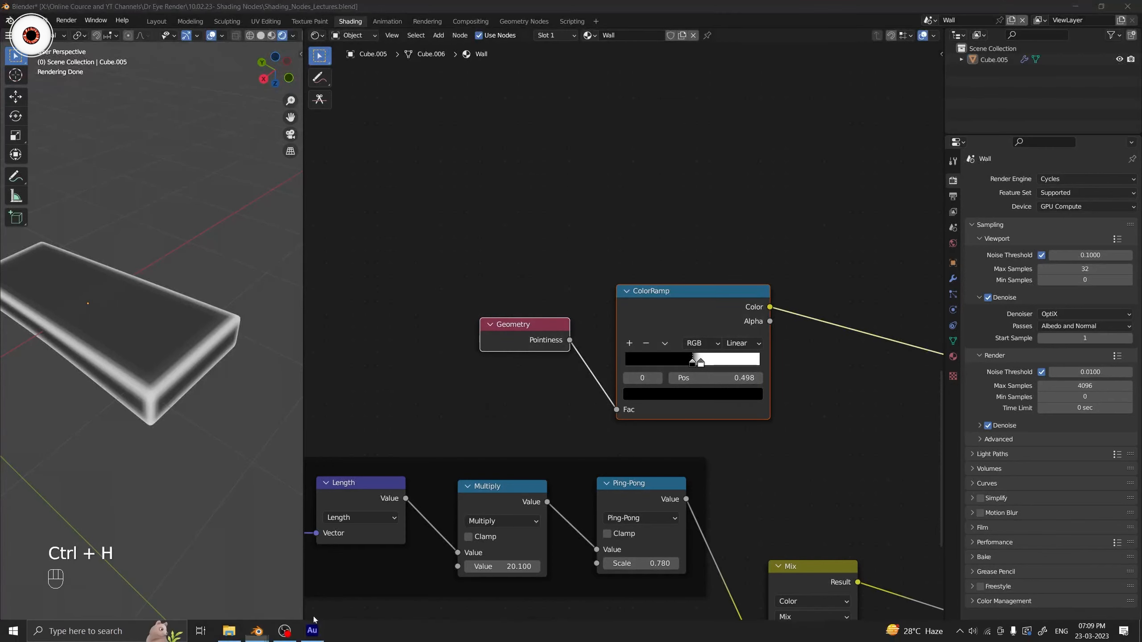
Switch to the reference wood file and reveal the hidden range inputs of the Map Range node in the Pointines frame.
mouse_move(257, 630)
left_click(286, 585)
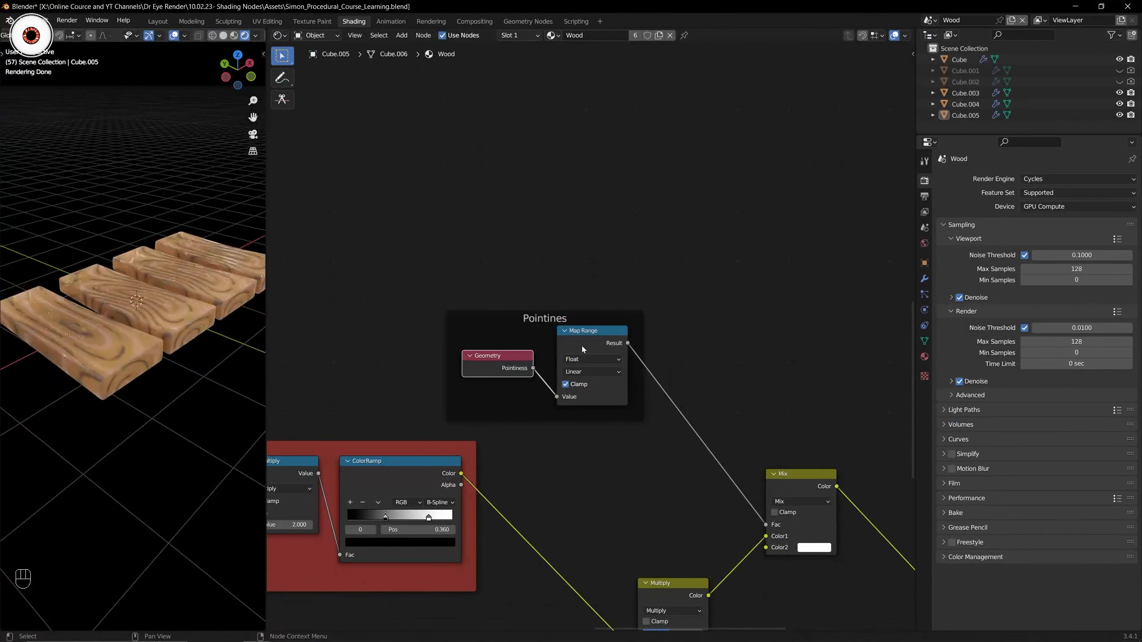
key("ctrl+h")
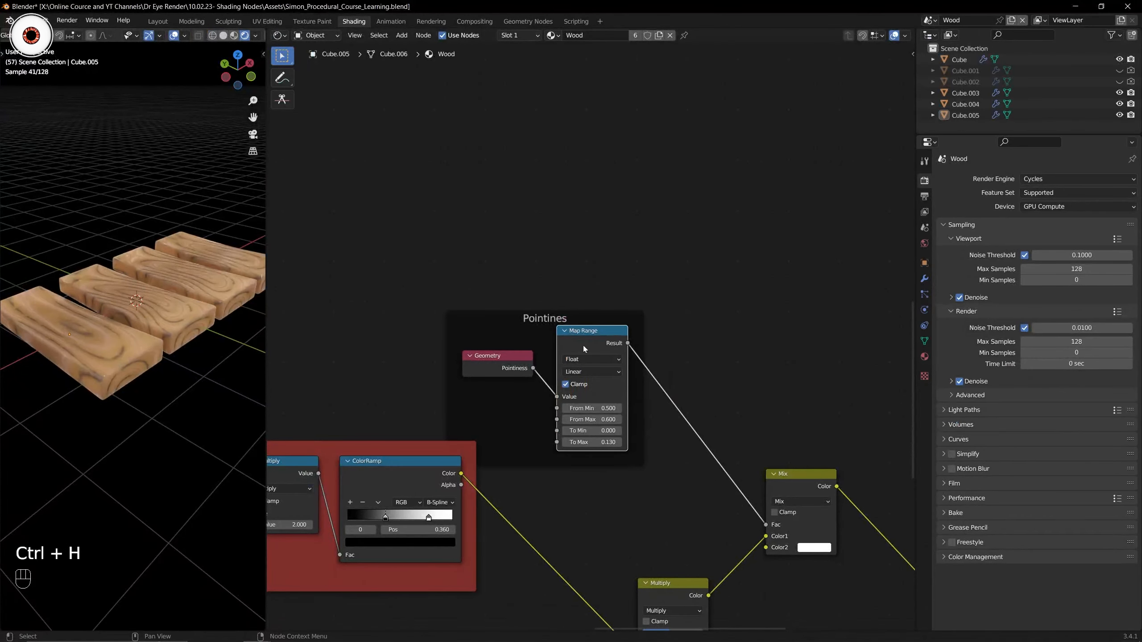
left_click(523, 325)
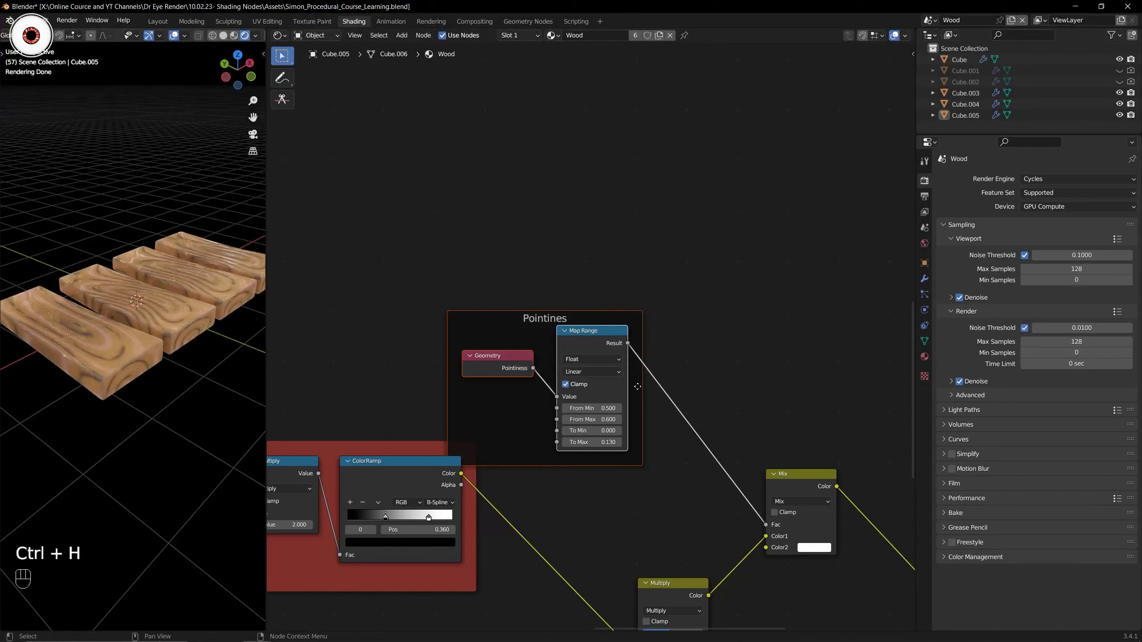
key("h")
key("ctrl+z")
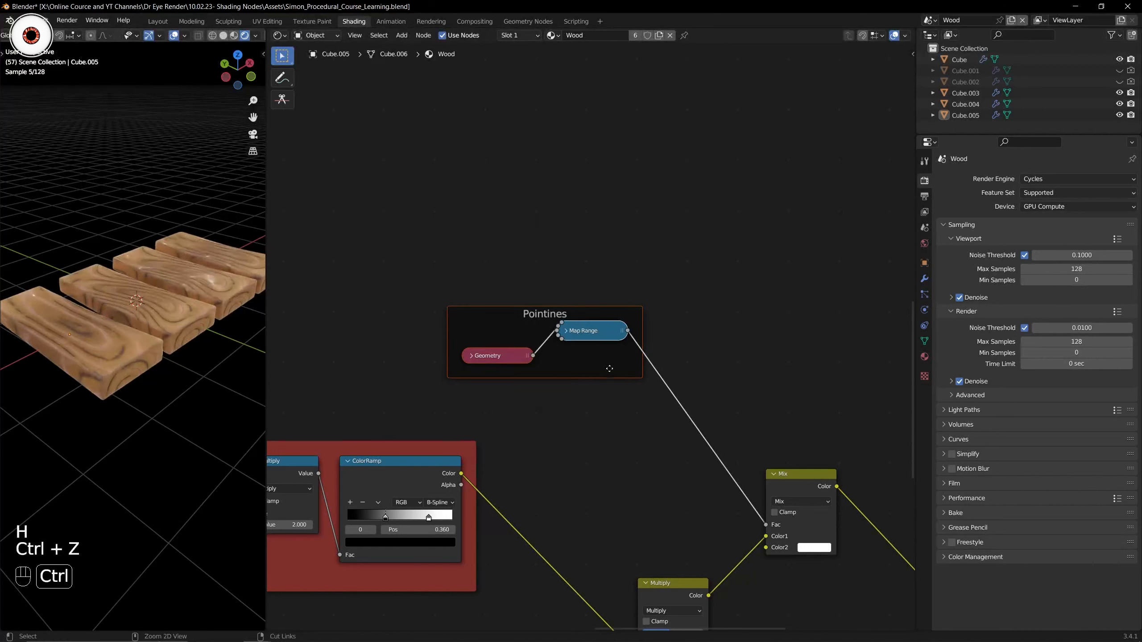
key("ctrl+z")
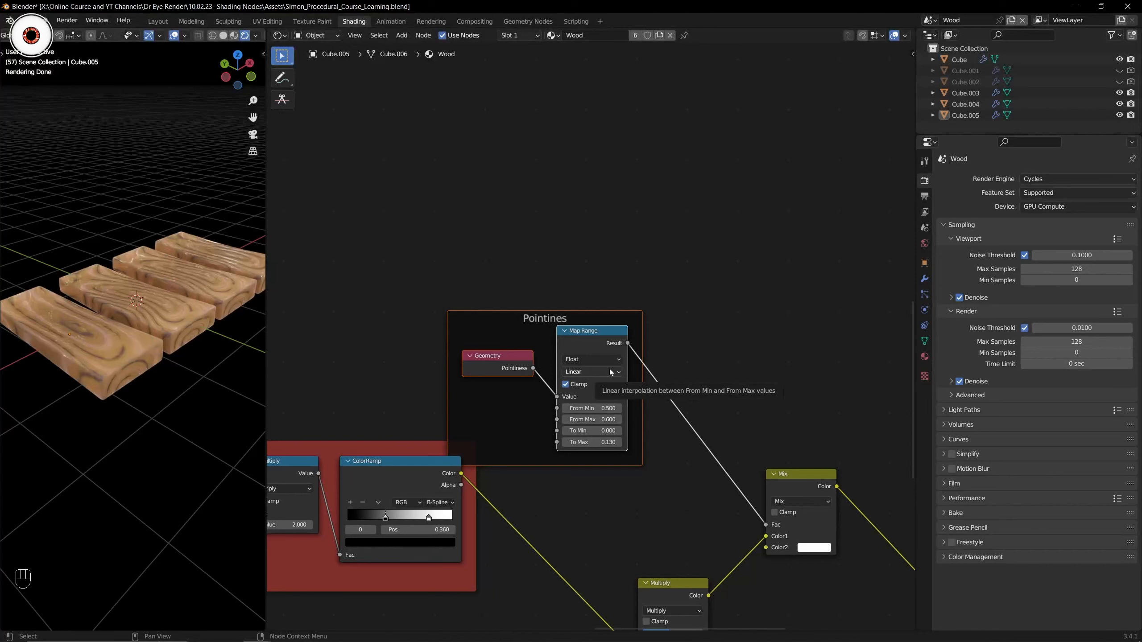
Move the Pointines frame with its Geometry and Map Range nodes slightly higher, and deselect it.
left_click_drag(396, 268, 677, 412)
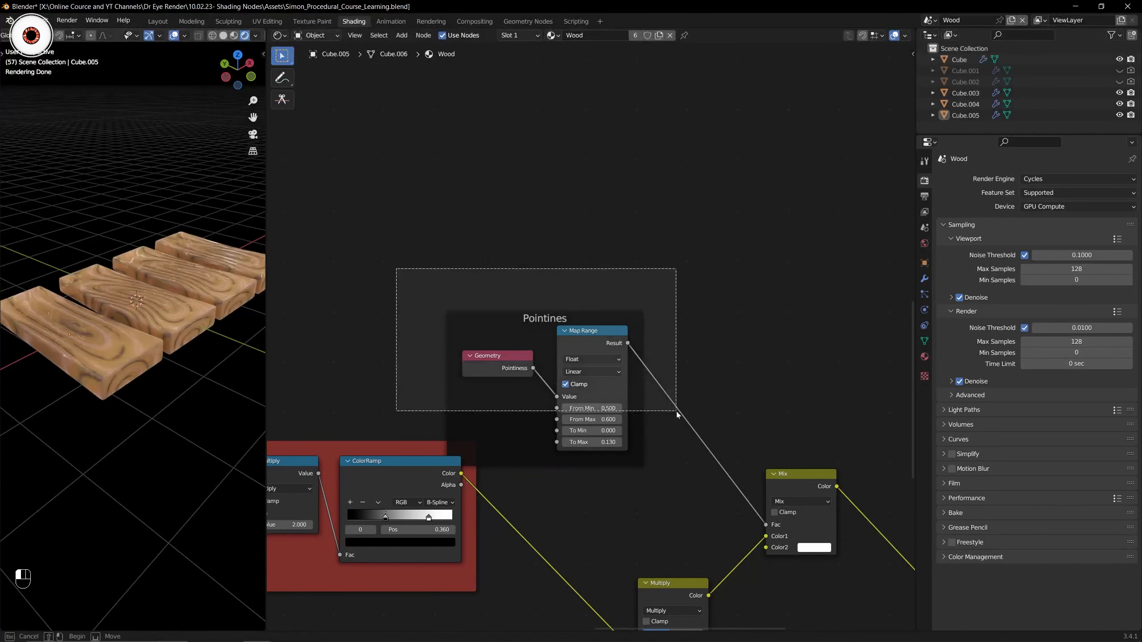
key("g")
left_click(682, 363)
left_click(705, 333)
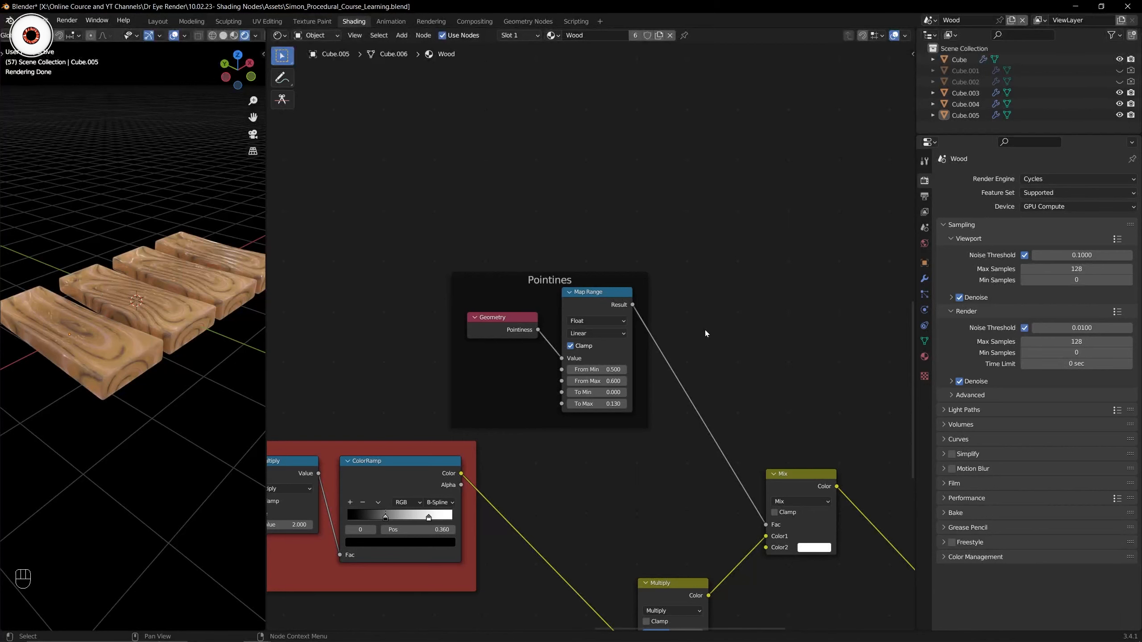
Preview the Pointines Map Range result and the Mix color on the planks, then restore the Principled BSDF output and inspect the edges.
left_click(597, 310, "ctrl+shift")
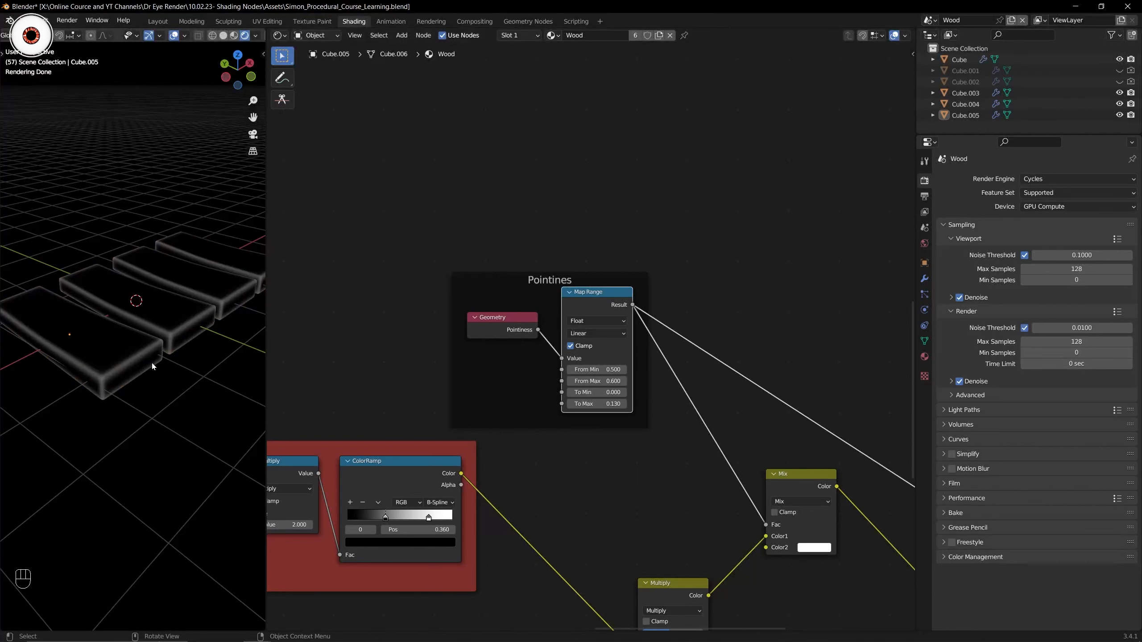
key("Home")
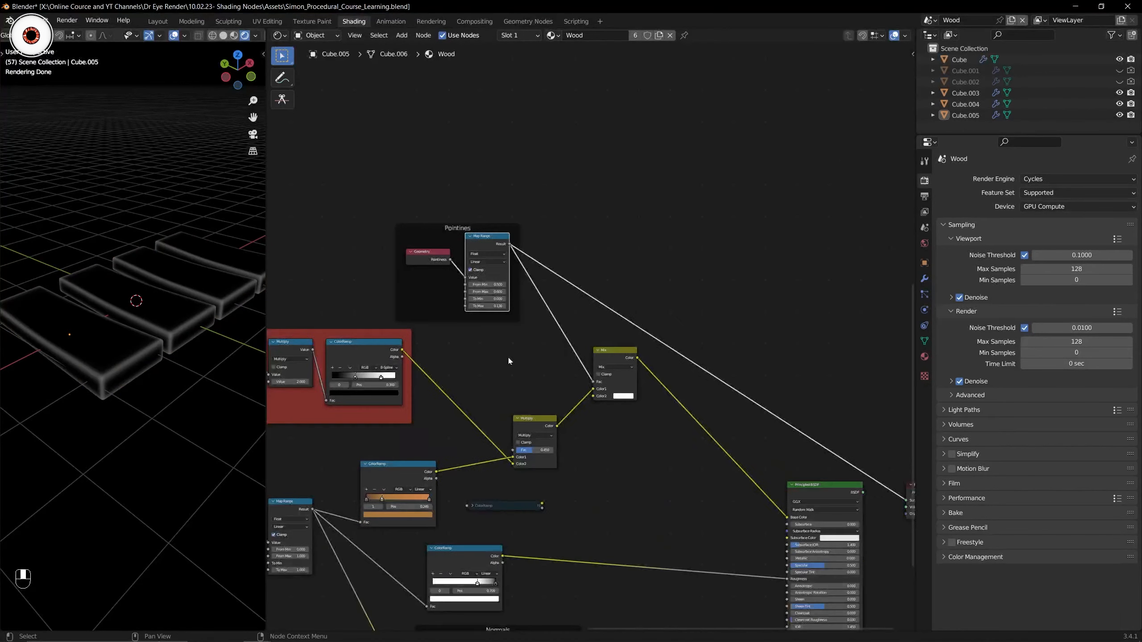
left_click(614, 353, "ctrl+shift")
left_click(817, 490, "ctrl+shift")
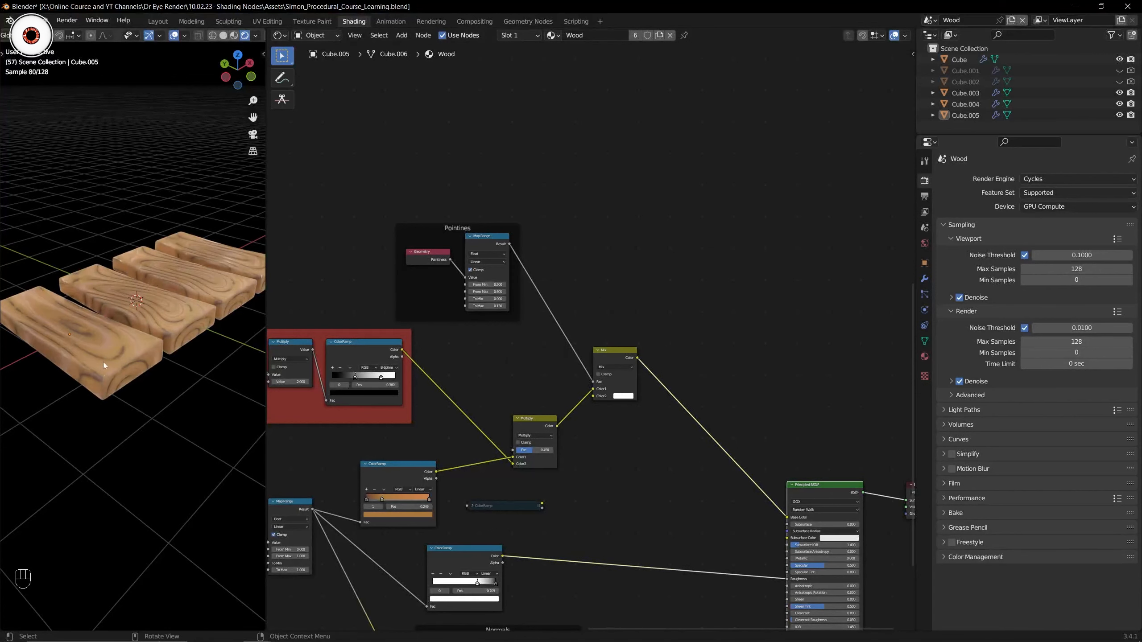
scroll(103, 363, "up", 4)
scroll(151, 399, "down", 5)
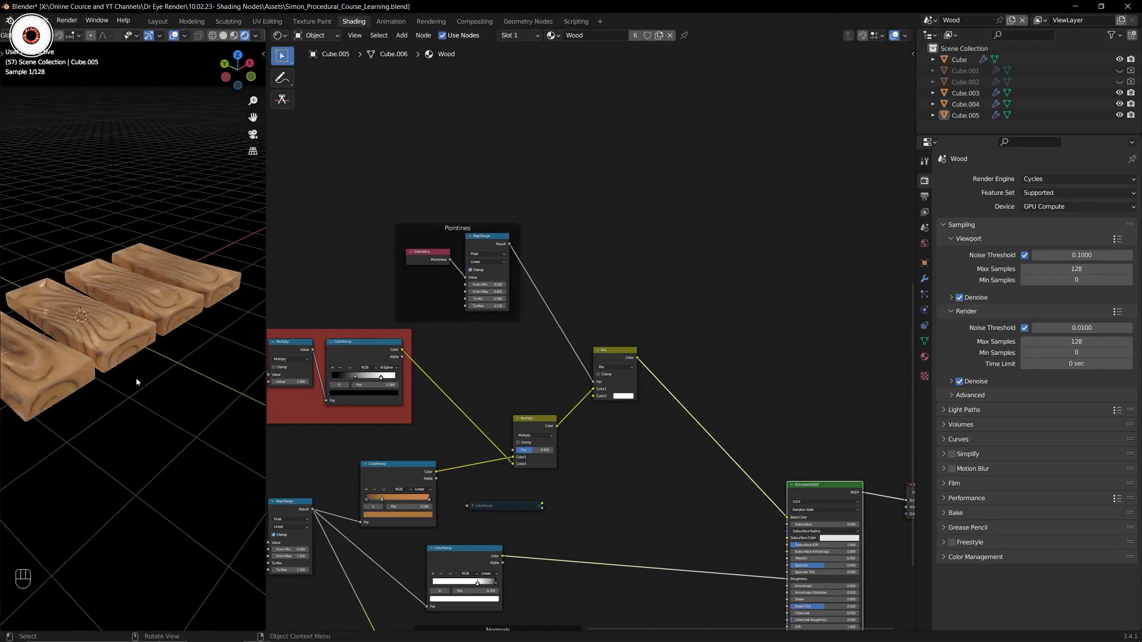
Switch to Shading_Nodes_Lectures.blend and move the orange ColorRamp closer to the Mix node, leaving space before the Principled BSDF.
mouse_move(258, 631)
left_click(201, 580)
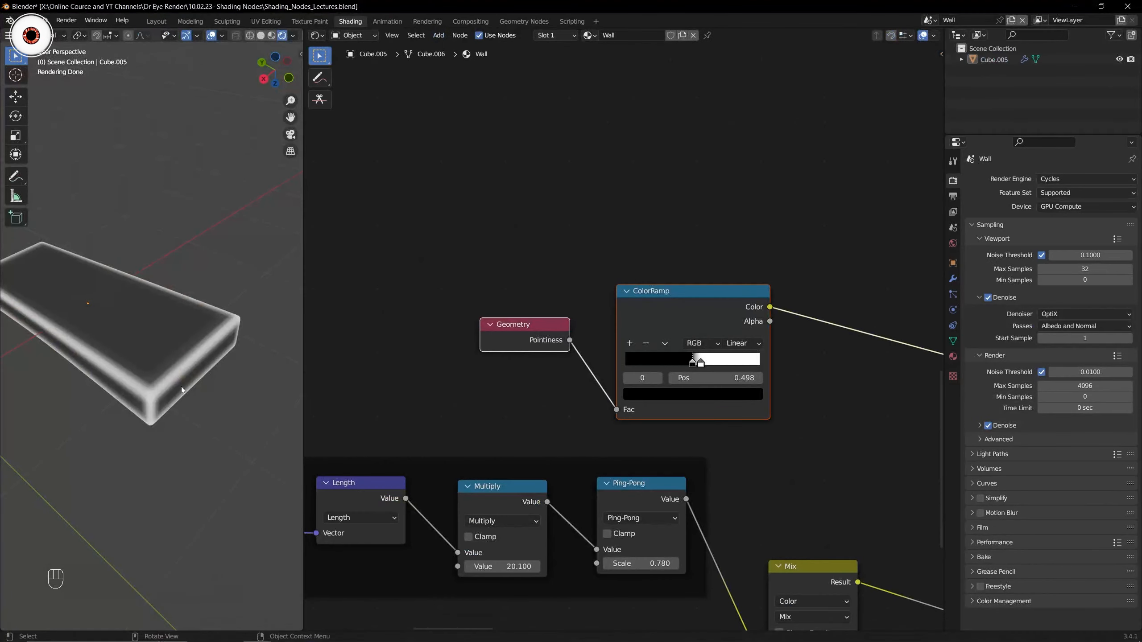
scroll(622, 411, "down", 2)
scroll(538, 361, "up", 2)
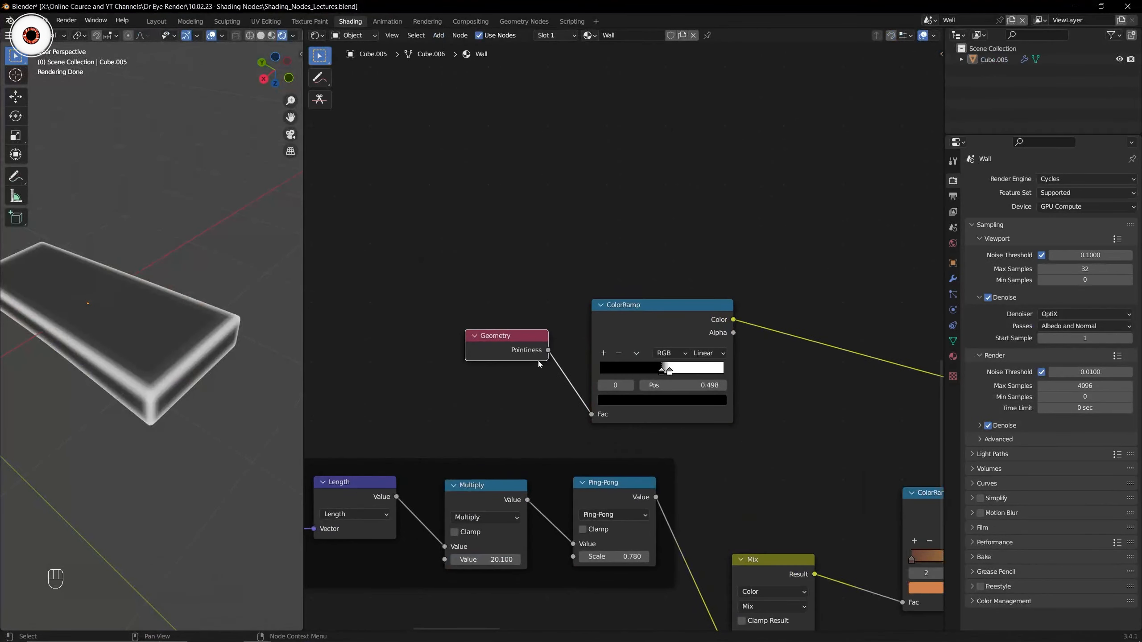
scroll(629, 392, "down", 5)
middle_click_drag(728, 410, 557, 364)
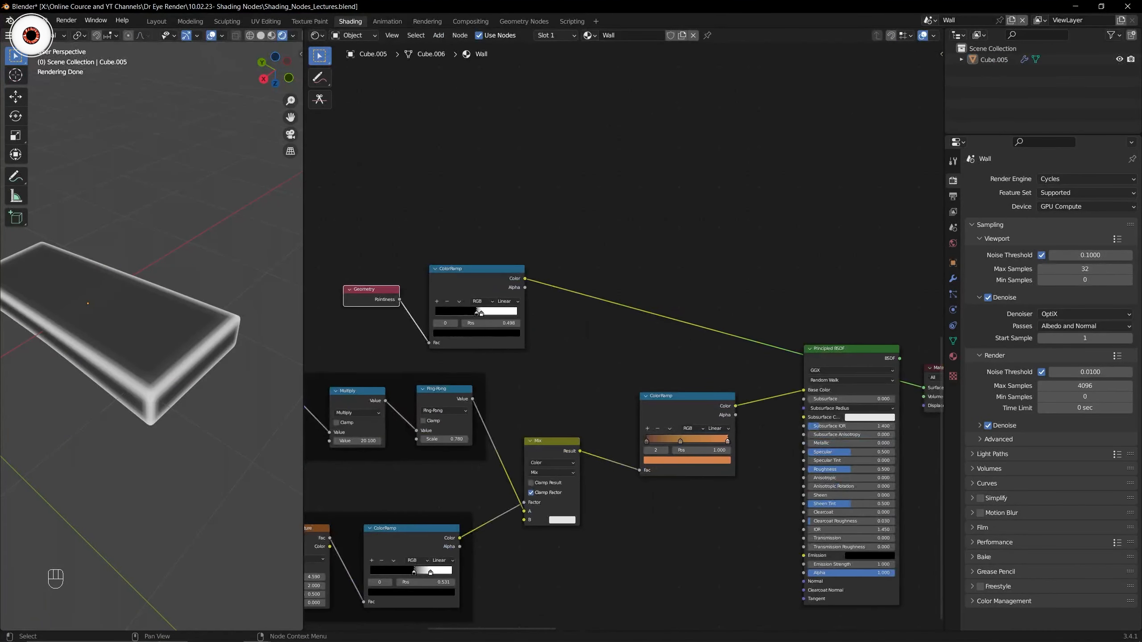
left_click(670, 414)
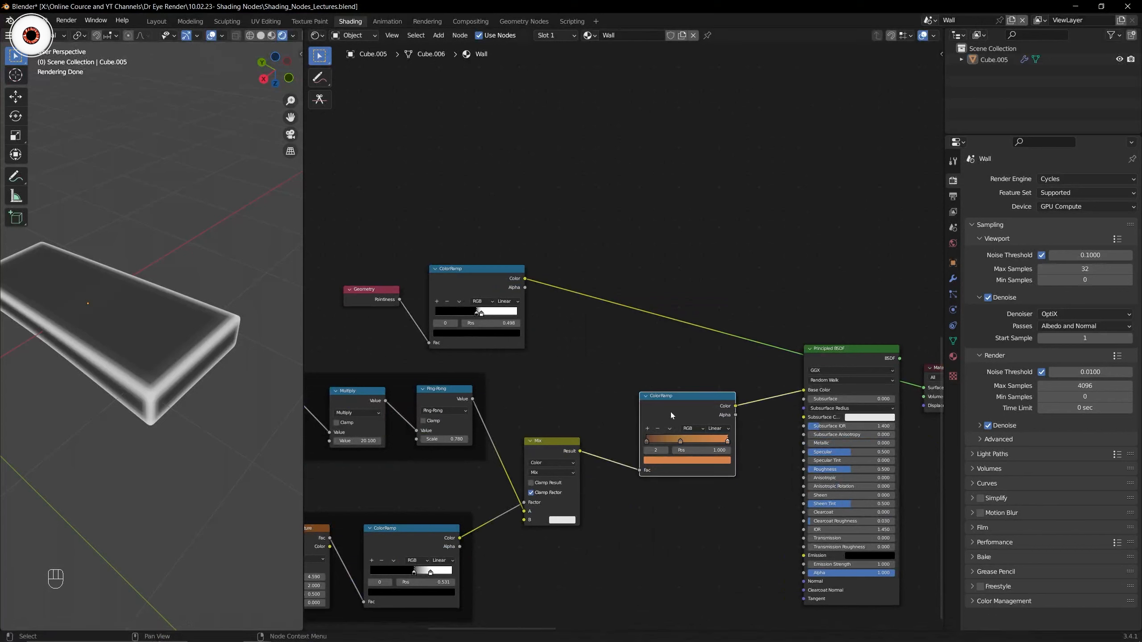
key("g")
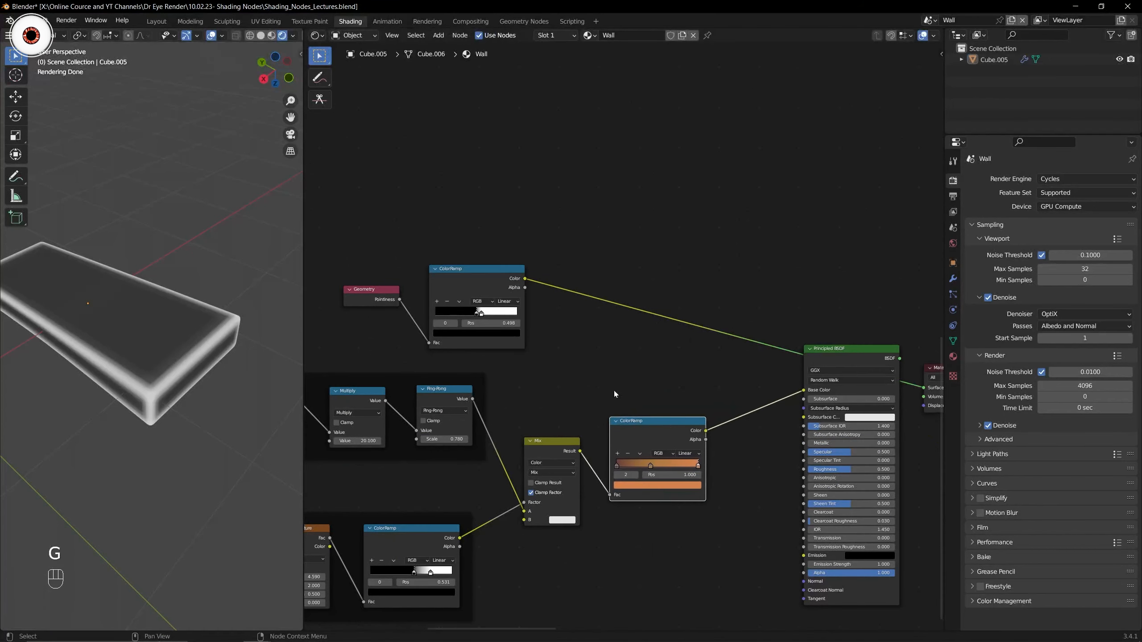
Switch to the reference wood file and examine how the Mix node blends the Pointines mask with the Multiply color, toggling its mute.
mouse_move(256, 631)
left_click(279, 589)
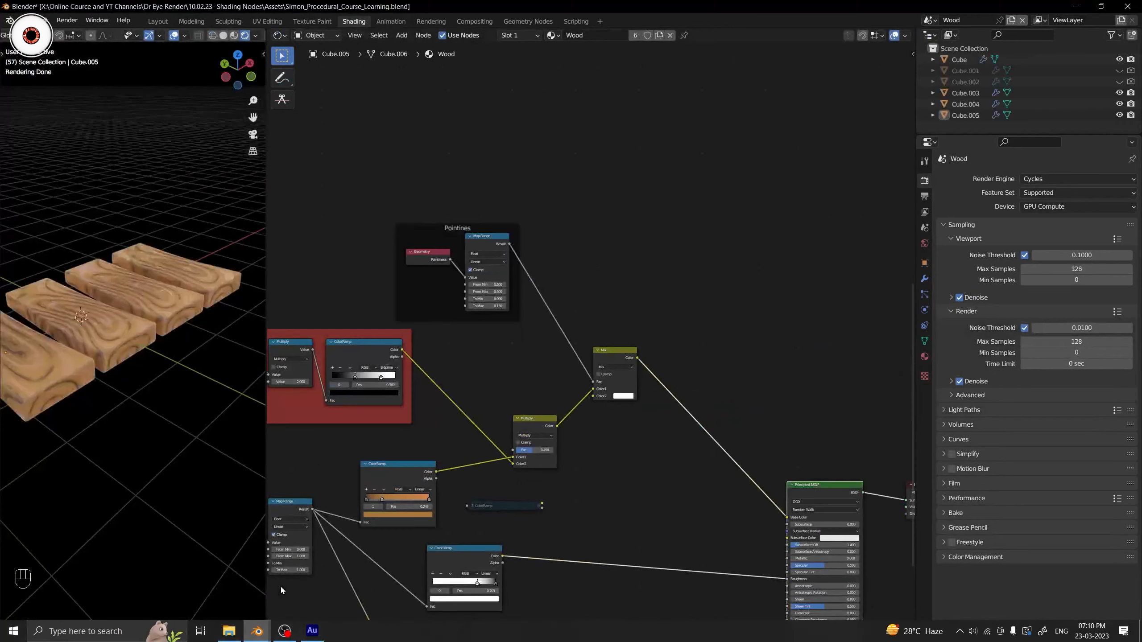
scroll(586, 363, "down", 5)
scroll(605, 353, "up", 9)
middle_click_drag(605, 353, 591, 374)
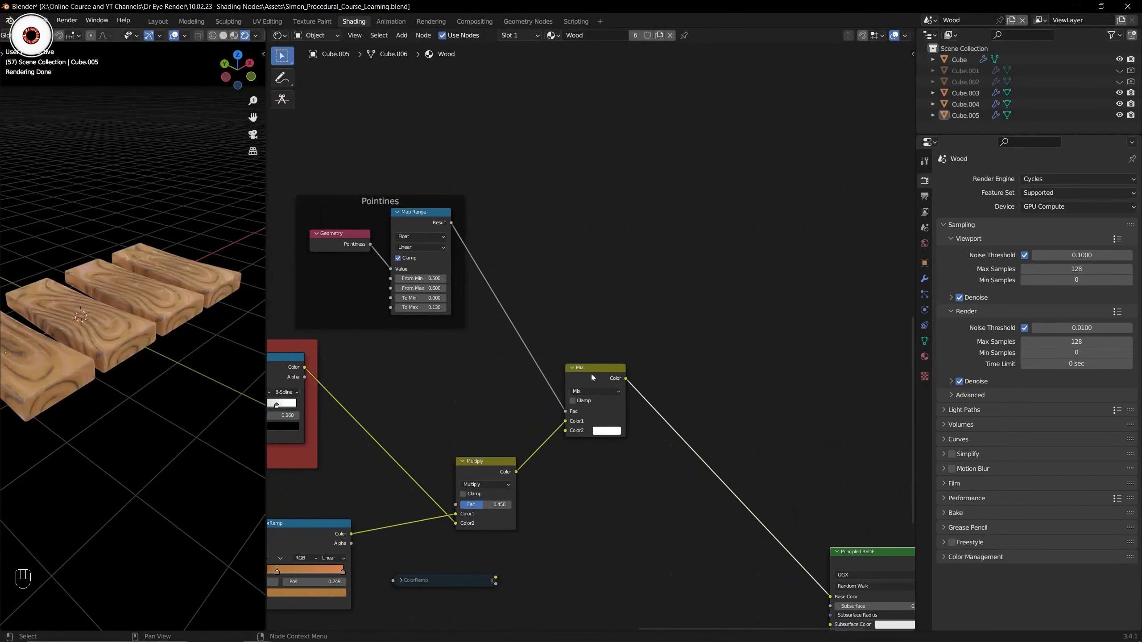
left_click(585, 380)
middle_click_drag(473, 372, 551, 378)
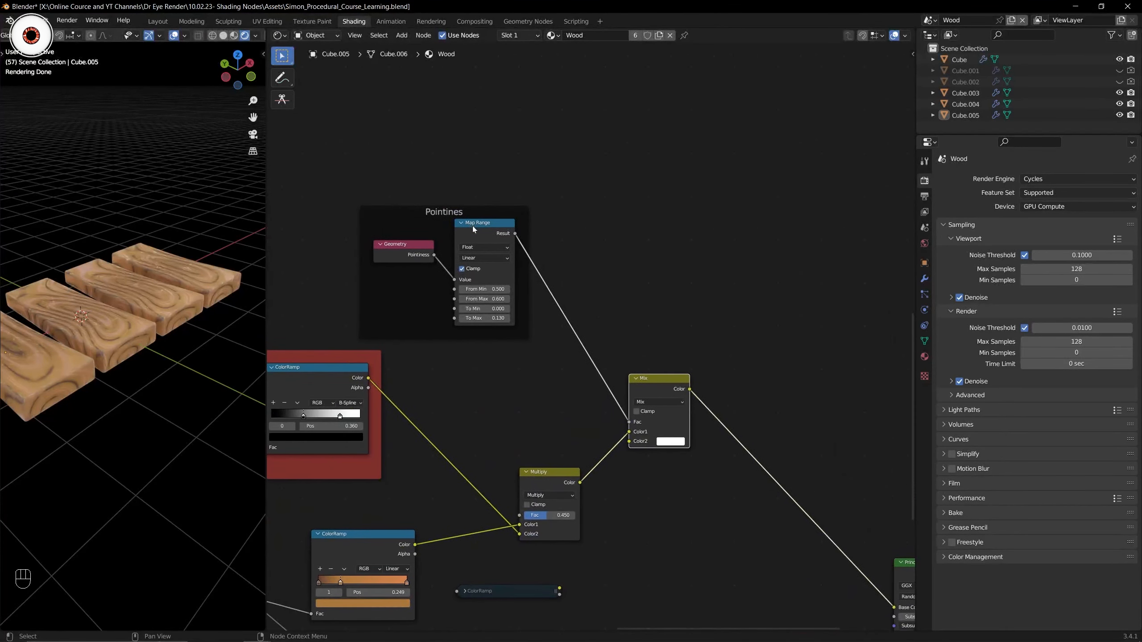
key("m")
key("m")
middle_click_drag(497, 382, 644, 376)
scroll(524, 383, "up", 1)
scroll(580, 386, "down", 3)
scroll(552, 365, "up", 4)
scroll(566, 401, "down", 2)
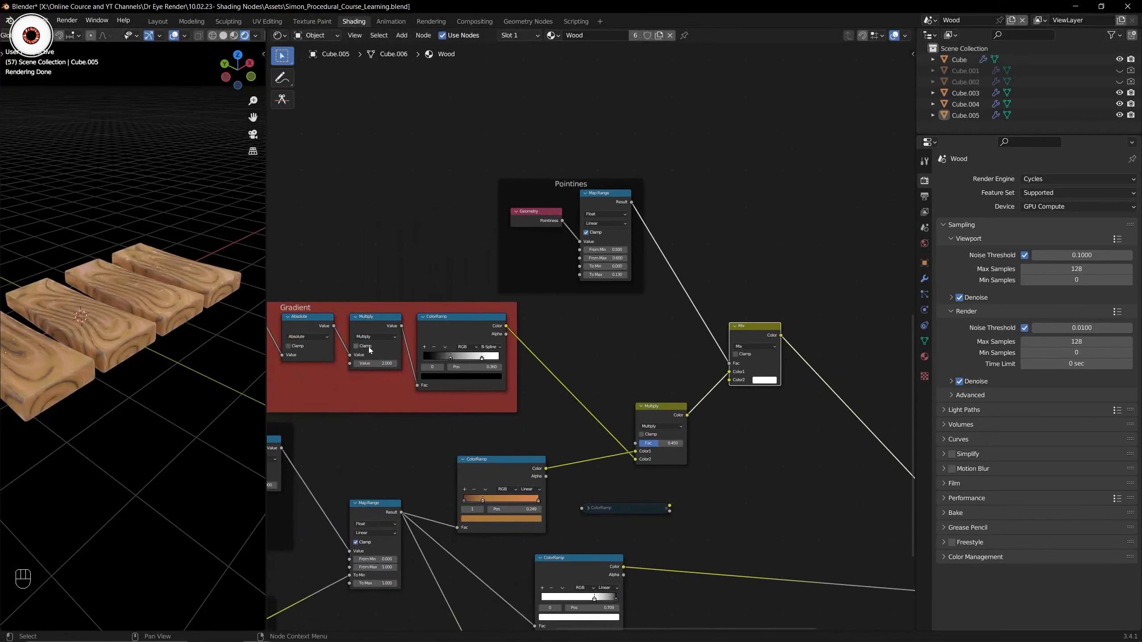
Examine how the Gradient frame's nodes feed the Multiply node that leads into the Mix node.
left_click_drag(324, 273, 451, 413)
left_click(605, 389)
middle_click_drag(599, 387, 477, 407)
scroll(477, 407, "up", 2)
left_click_drag(508, 387, 557, 460)
key("g")
left_click(539, 446)
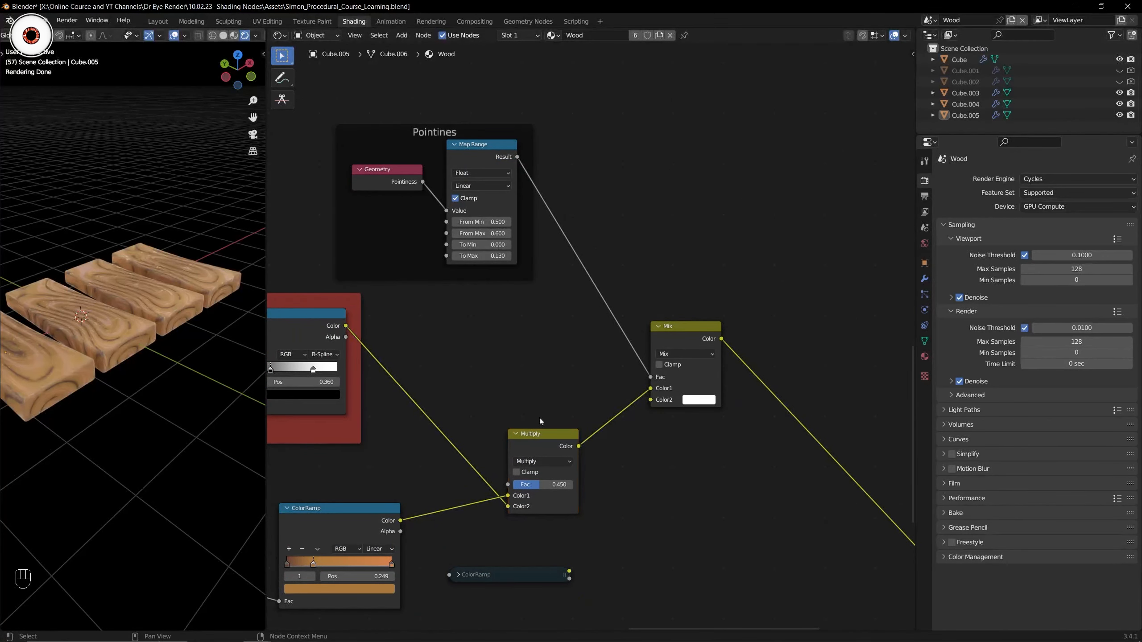
Preview the Mix node's color output on the planks, then restore the Principled BSDF as the material output.
key("ctrl")
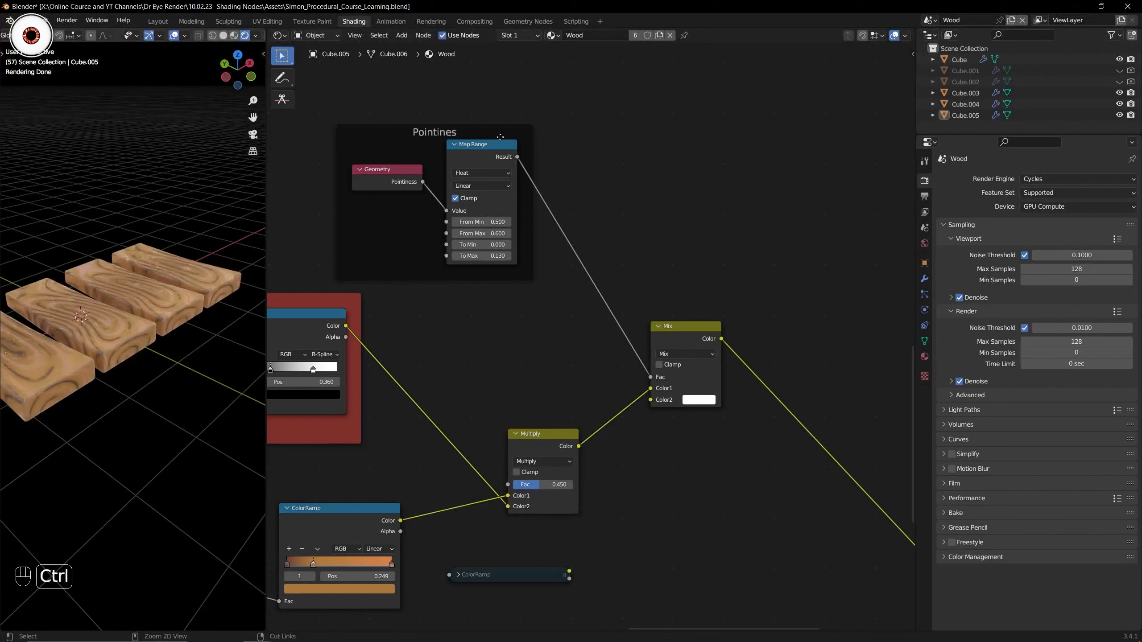
left_click(500, 137, "ctrl+shift")
left_click(659, 340, "ctrl+shift")
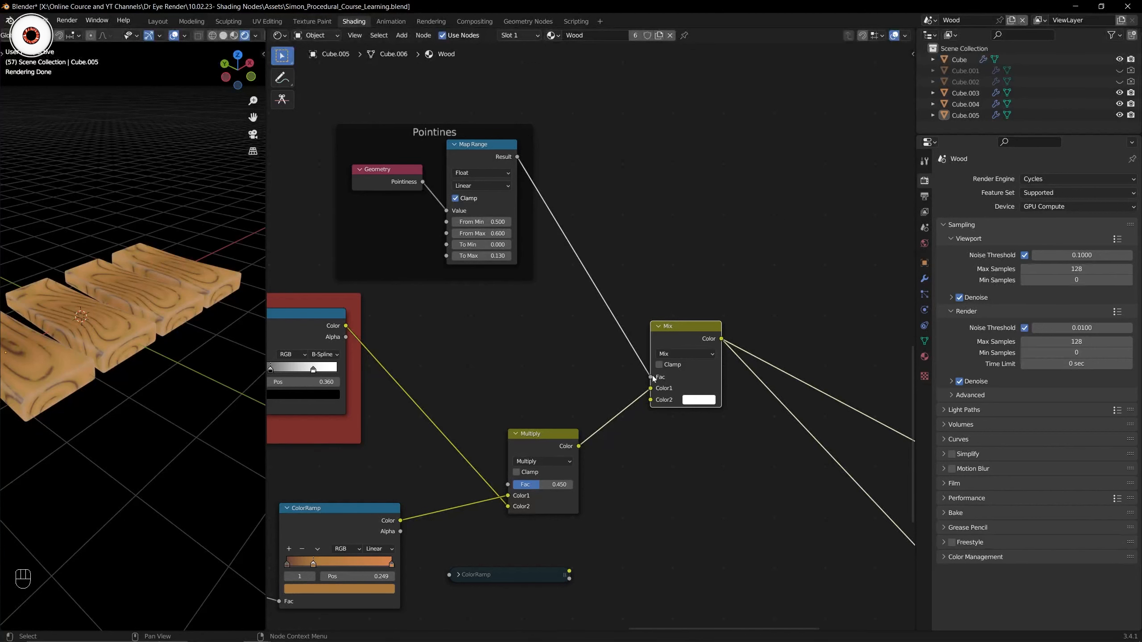
middle_click_drag(606, 379, 600, 377)
scroll(630, 377, "up", 1)
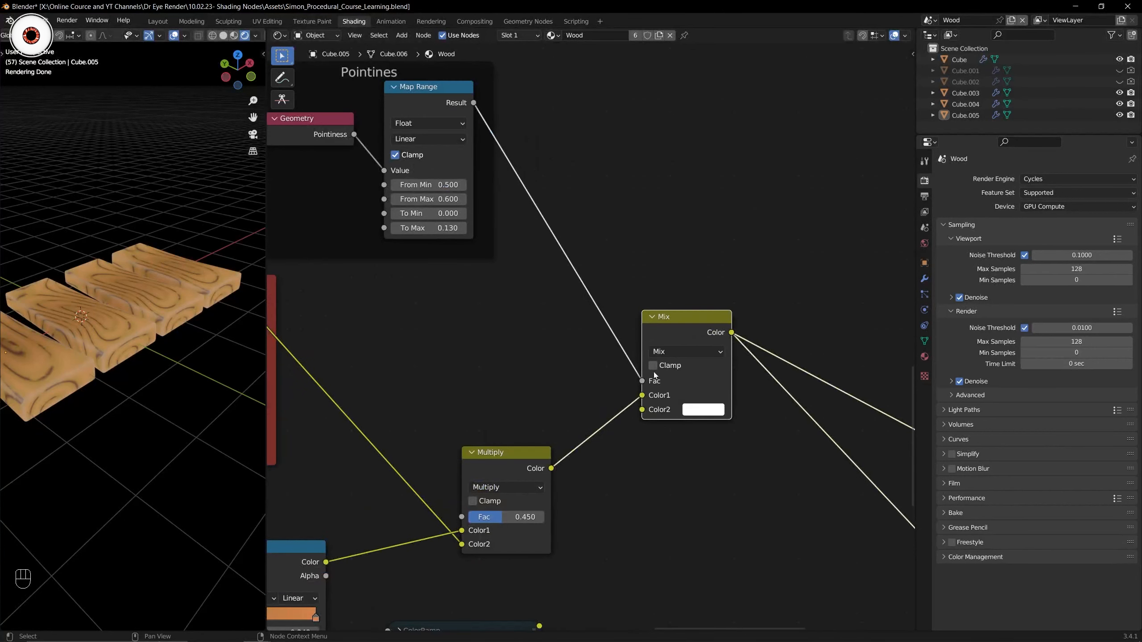
left_click(703, 408)
left_click(578, 412)
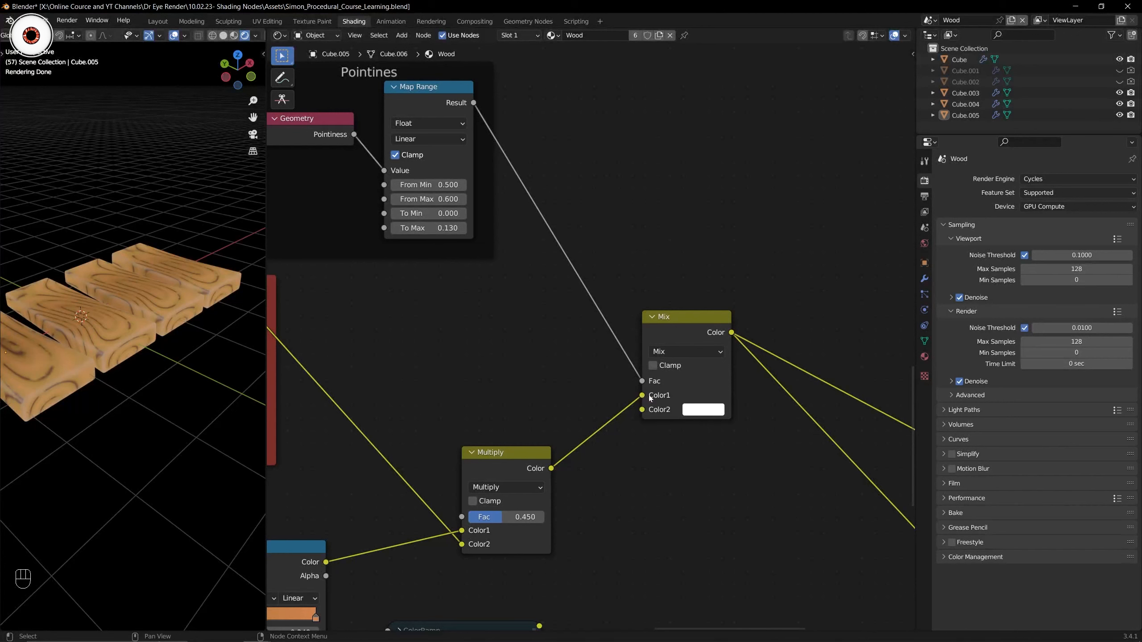
scroll(659, 401, "down", 4)
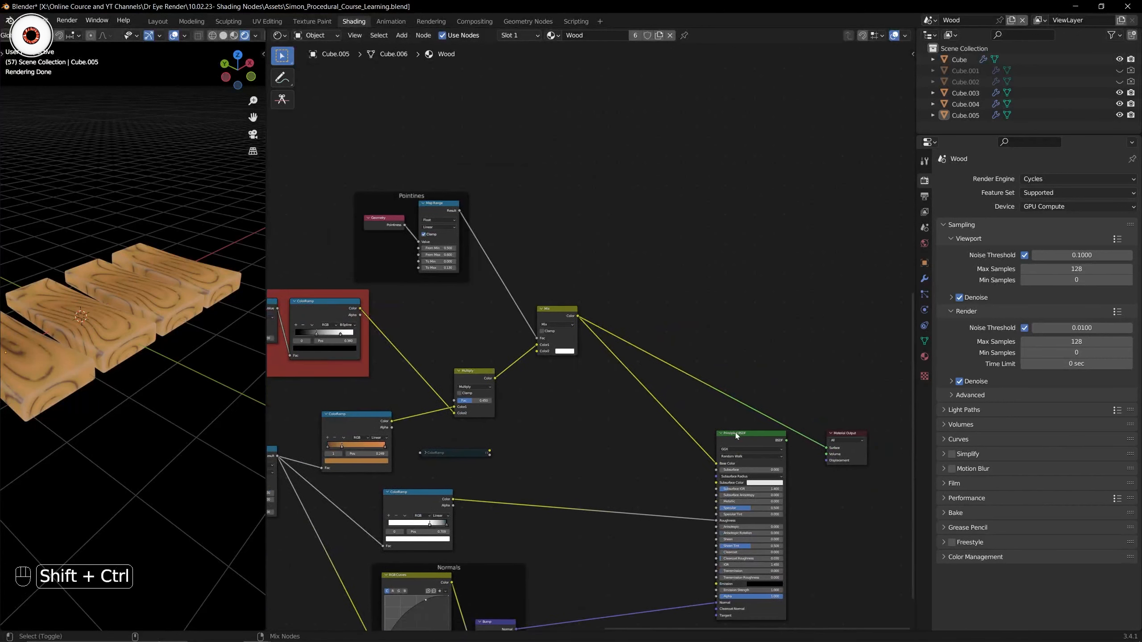
left_click(734, 428, "ctrl+shift")
middle_click_drag(688, 396, 605, 349)
scroll(635, 420, "up", 8)
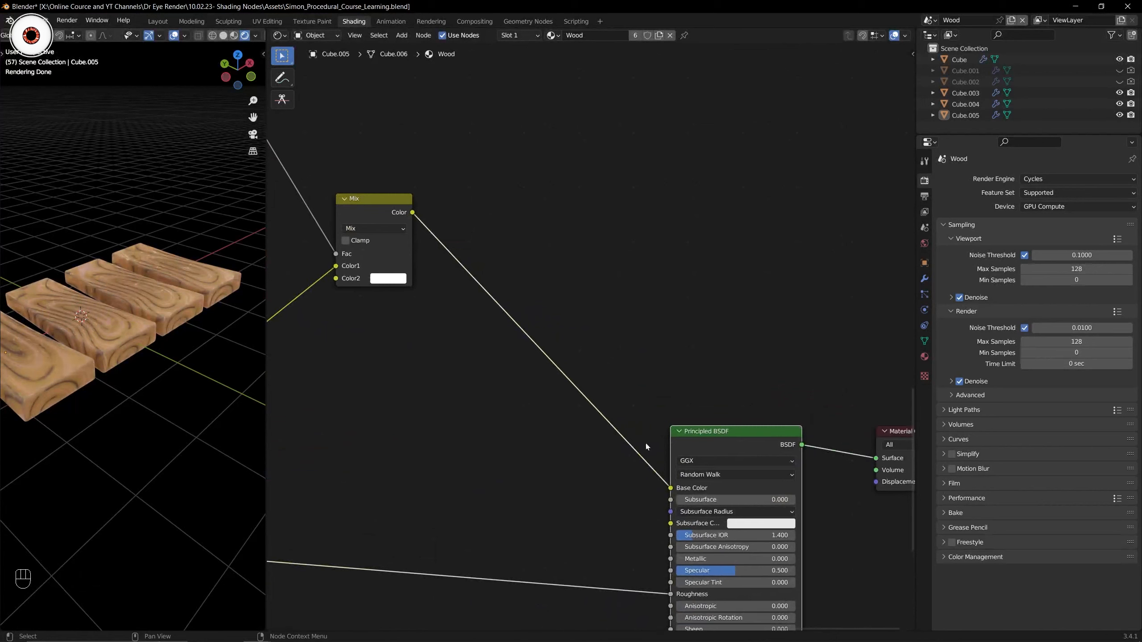
Make the simpler wood tree containing the Rings and Black_Pattern_Variation frames the active output in the reference file and save.
scroll(646, 442, "down", 6)
scroll(489, 203, "down", 6)
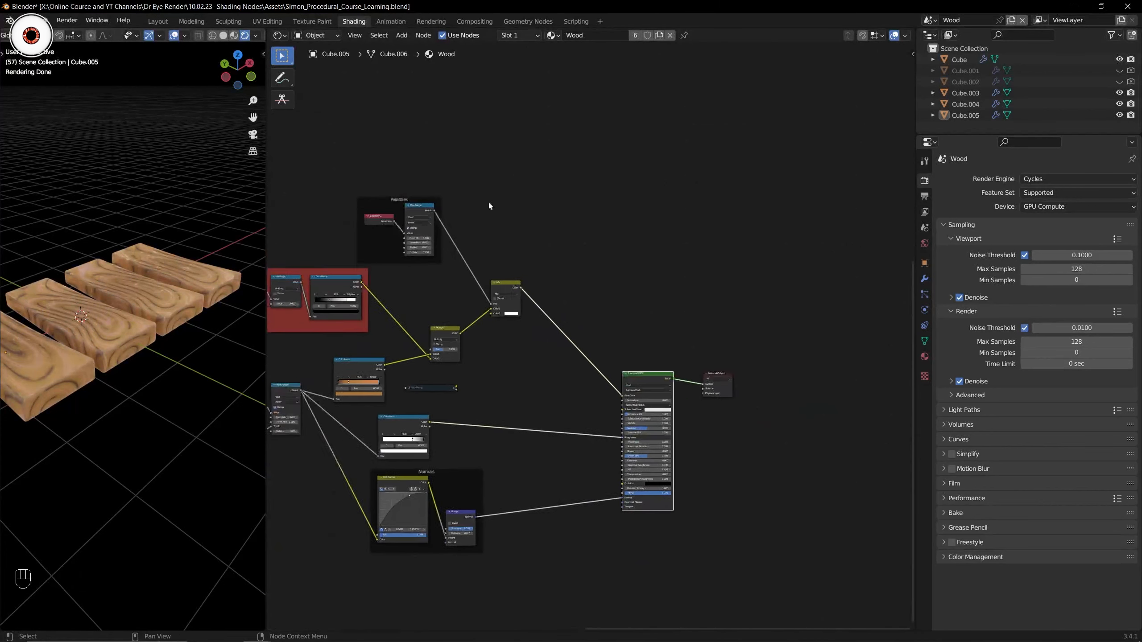
middle_click_drag(471, 109, 553, 470)
middle_click_drag(471, 294, 489, 365)
middle_click_drag(385, 299, 483, 429)
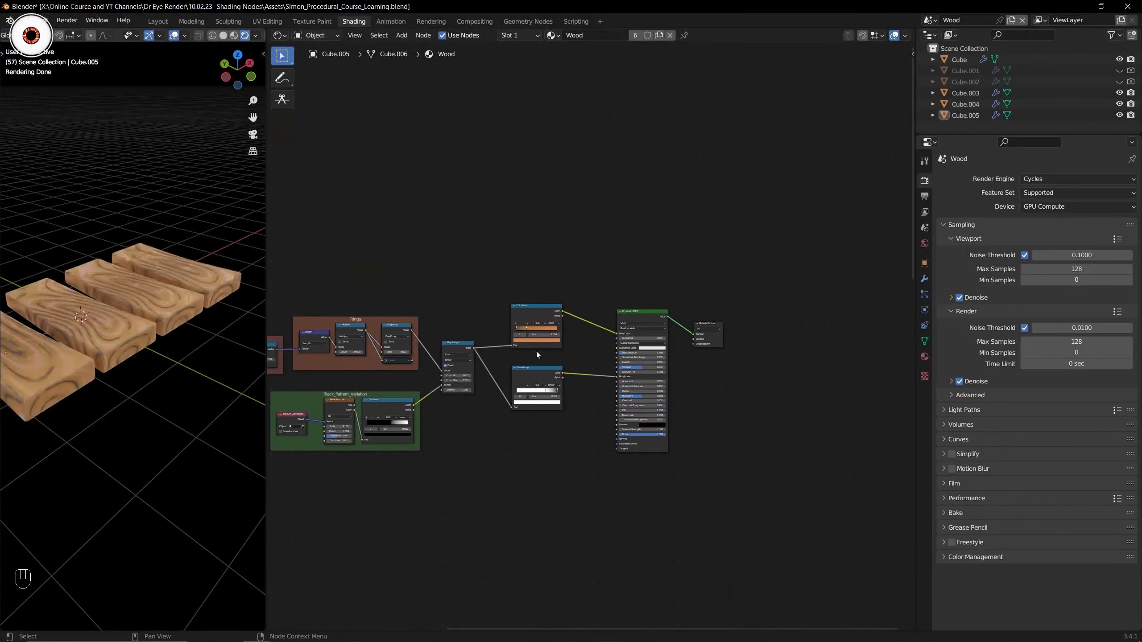
scroll(584, 340, "up", 6)
key("ctrl+s")
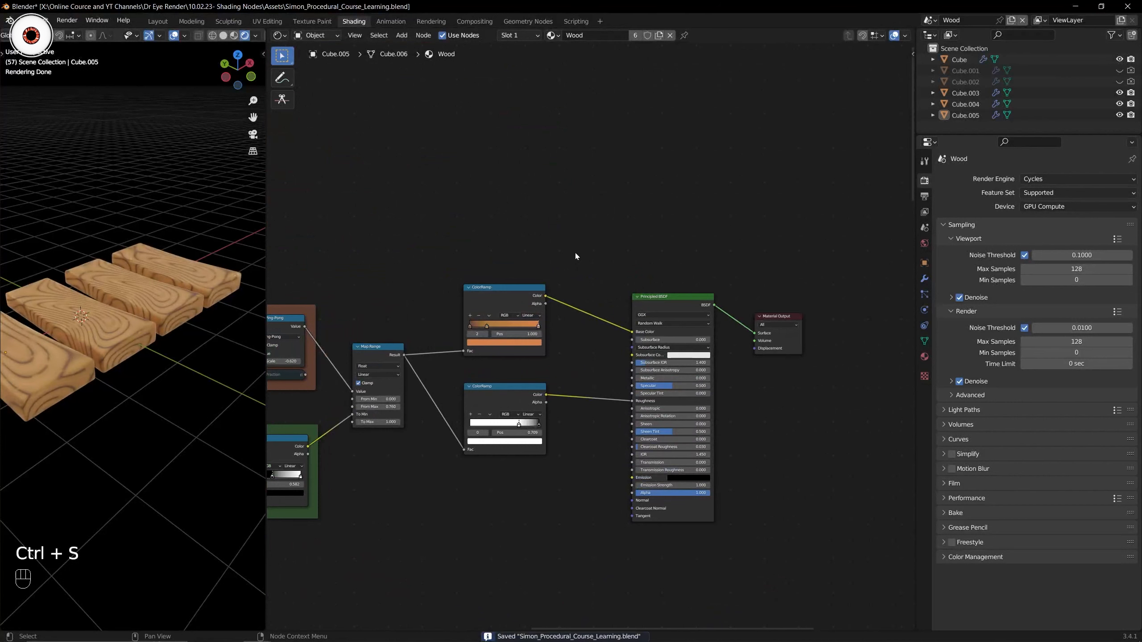
scroll(525, 263, "down", 5)
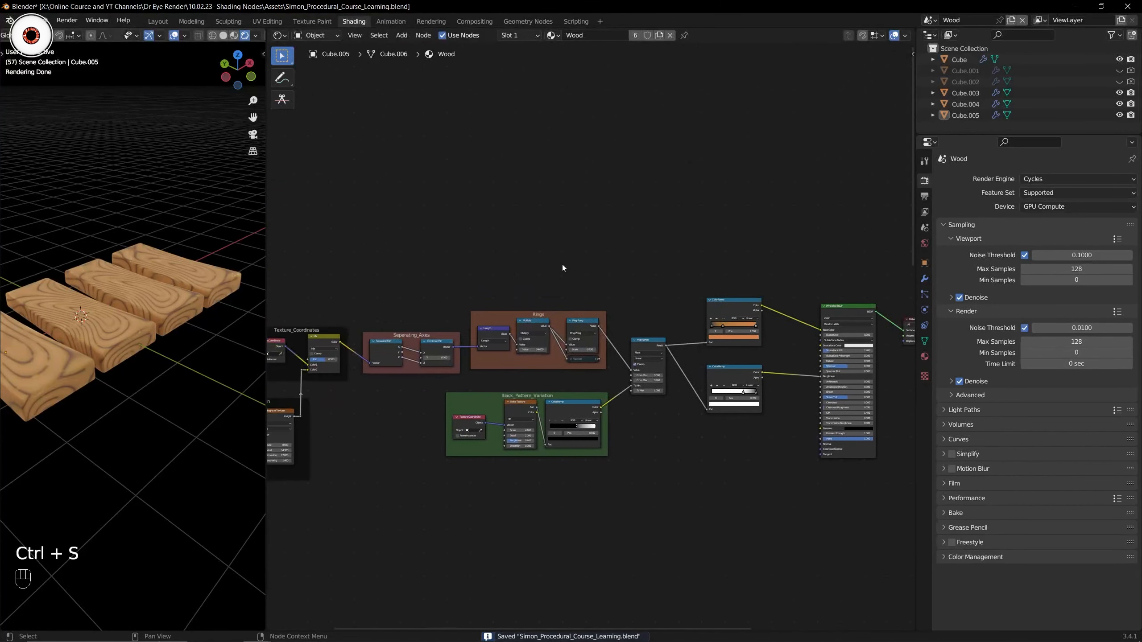
Review the simpler wood tree from the Texture_Coordinates frame through to the Material Output and save the reference file again.
left_click_drag(279, 261, 745, 494)
left_click(681, 468)
scroll(682, 468, "down", 2)
middle_click_drag(674, 452, 576, 256)
scroll(610, 363, "up", 2)
left_click(467, 257)
middle_click_drag(467, 257, 634, 438)
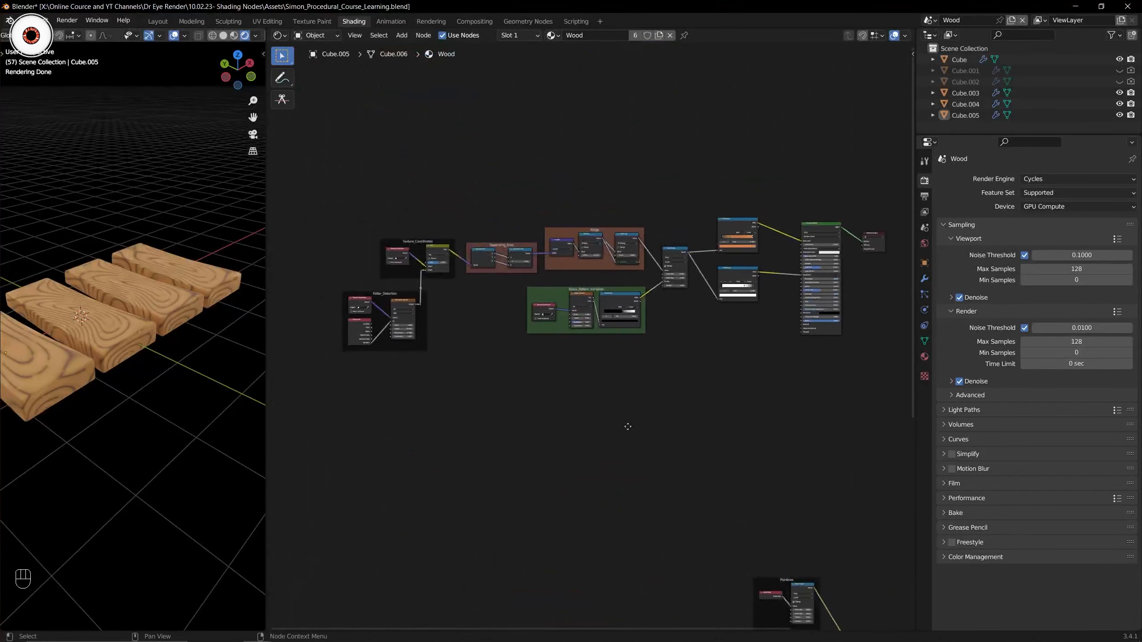
key("ctrl+s")
scroll(644, 385, "up", 3)
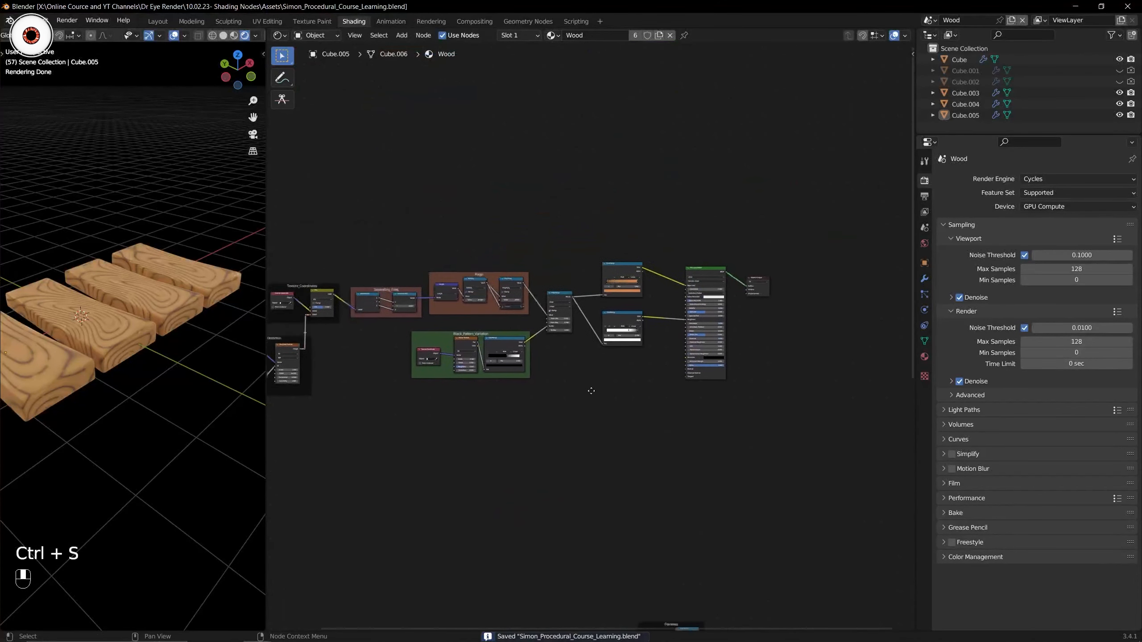
Switch to Shading_Nodes_Lectures.blend, save it, and review its ring and dark pattern nodes.
mouse_move(257, 629)
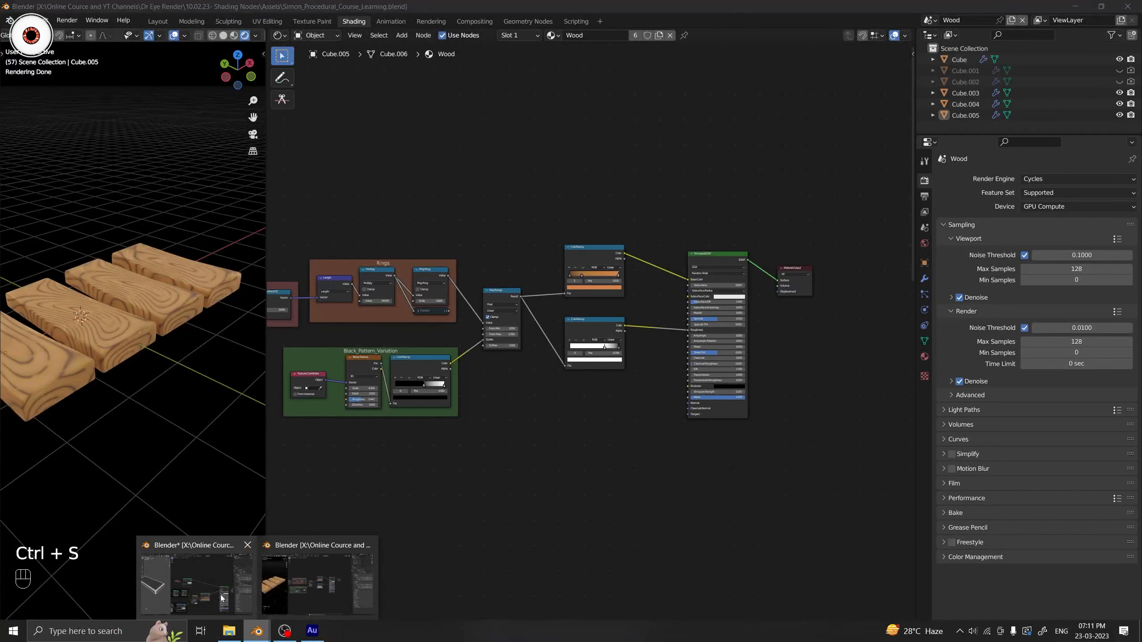
left_click(357, 580)
key("ctrl+s")
scroll(728, 332, "down", 2)
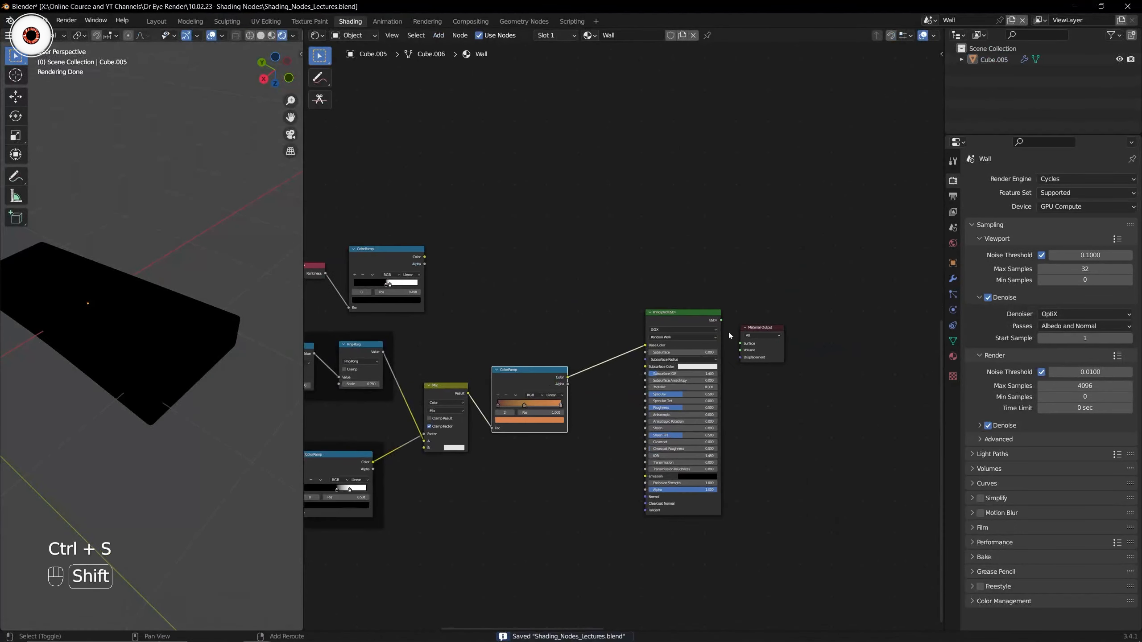
middle_click_drag(422, 327, 801, 301)
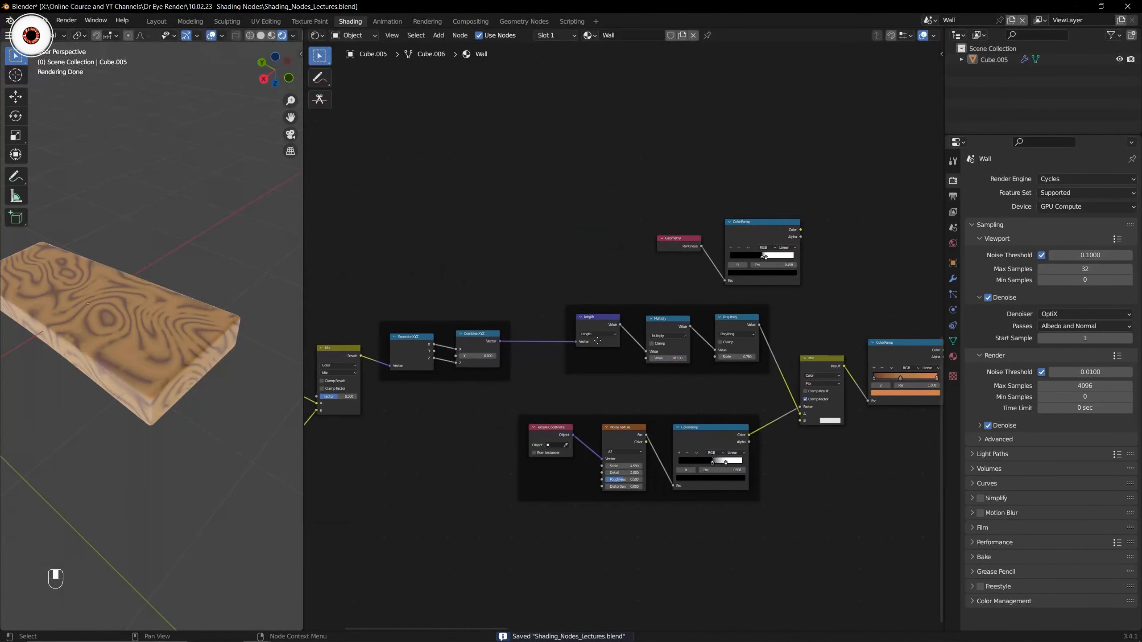
Switch to the reference wood file, save it, and examine how Object Info feeds the Musgrave Texture in the Patter_Distortion frame.
mouse_move(257, 632)
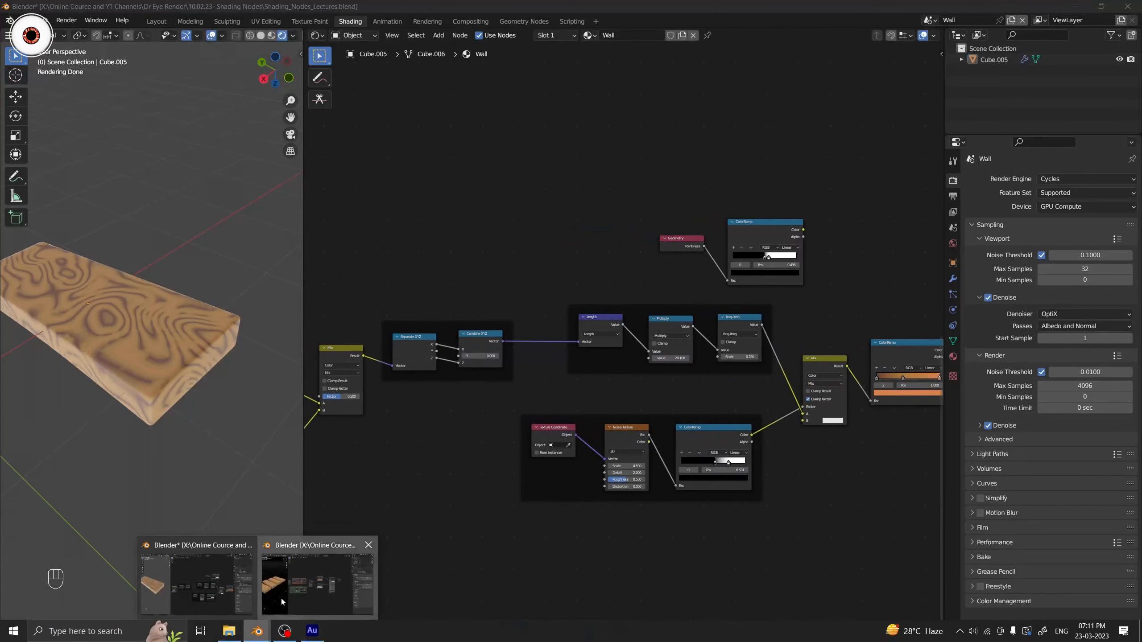
left_click(197, 580)
left_click(77, 370)
middle_click_drag(358, 341, 692, 321)
scroll(679, 367, "up", 3)
key("ctrl+s")
scroll(612, 341, "up", 2)
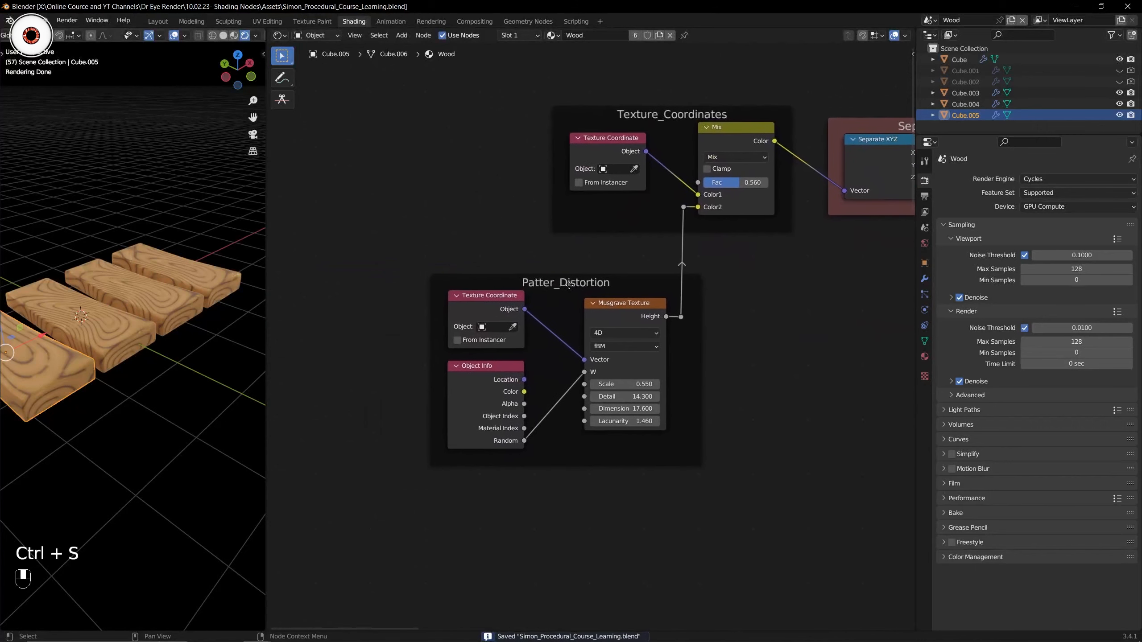
scroll(480, 393, "up", 2)
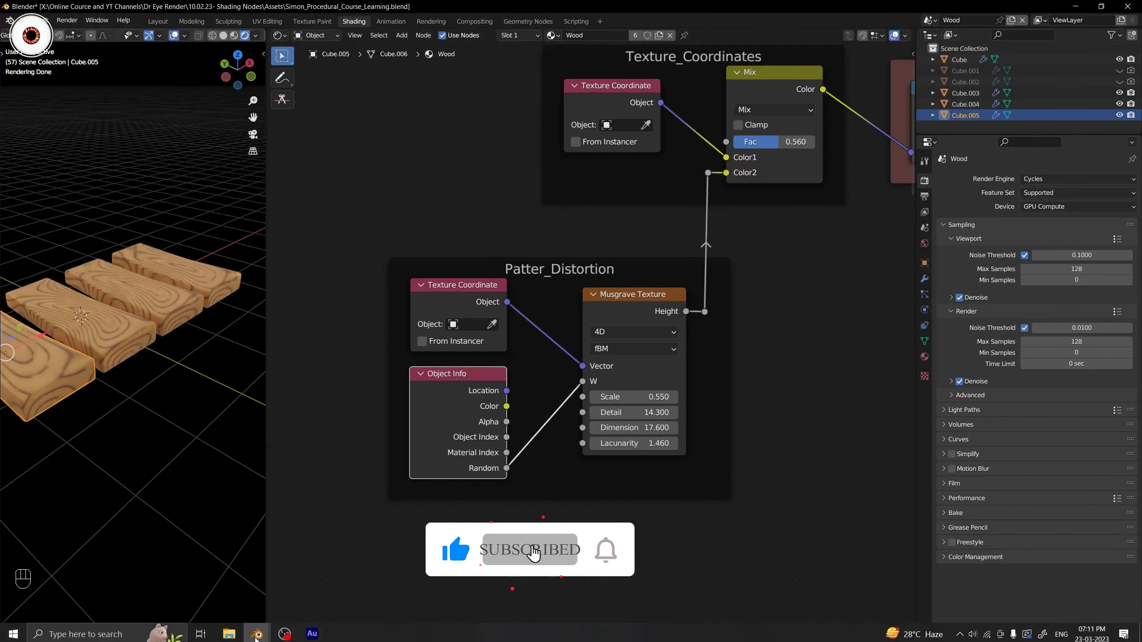
Switch to Shading_Nodes_Lectures.blend, save it, set the Musgrave Texture to 4D as in the reference, and move its Texture Coordinate aside.
mouse_move(257, 631)
left_click(204, 588)
key("ctrl+s")
scroll(606, 345, "up", 4)
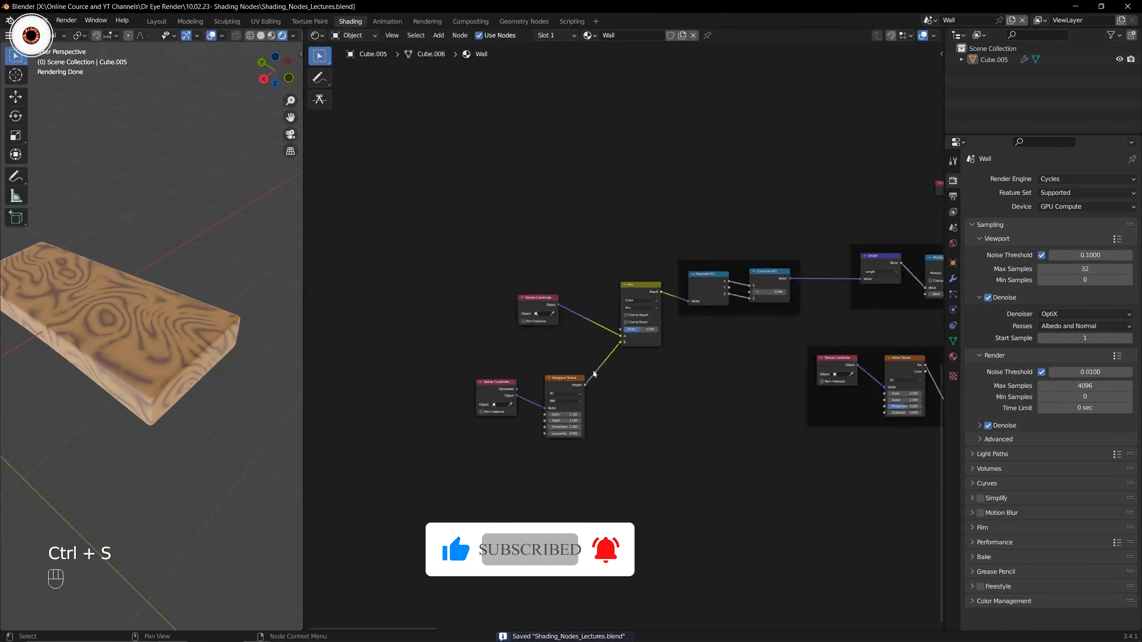
scroll(612, 341, "up", 3)
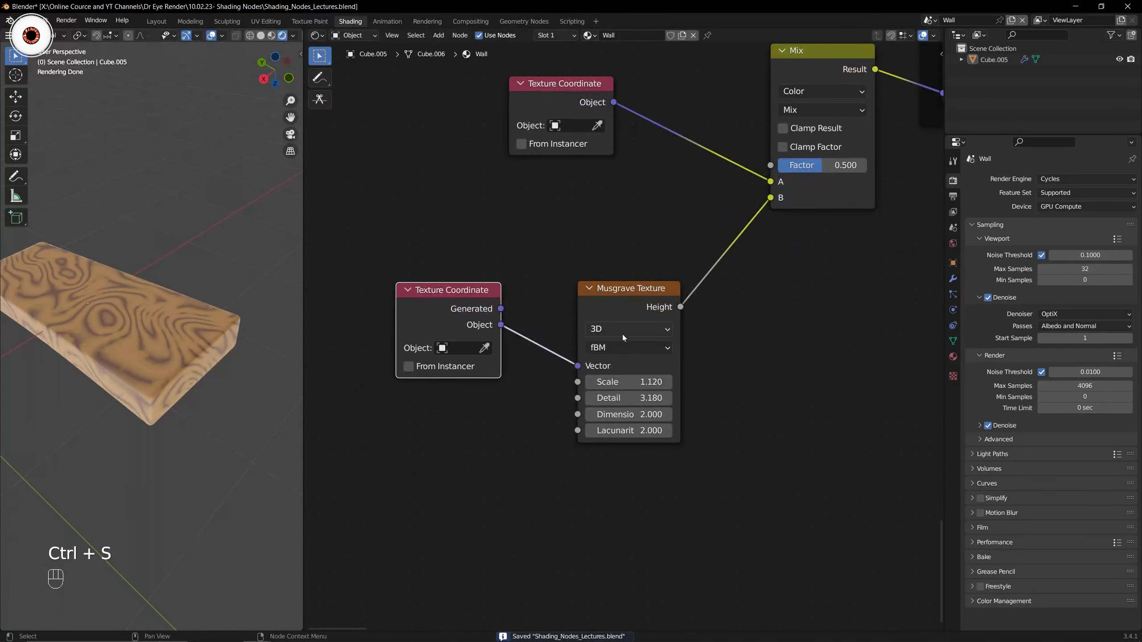
left_click(623, 331)
mouse_move(273, 629)
left_click(318, 580)
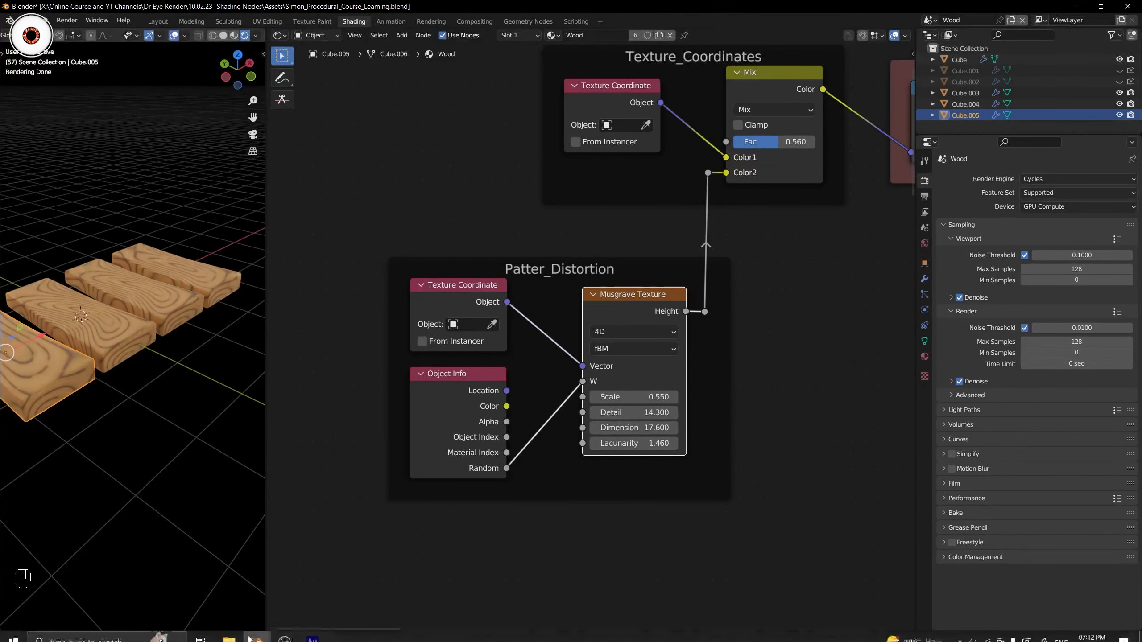
mouse_move(256, 630)
left_click(229, 599)
left_click(625, 329)
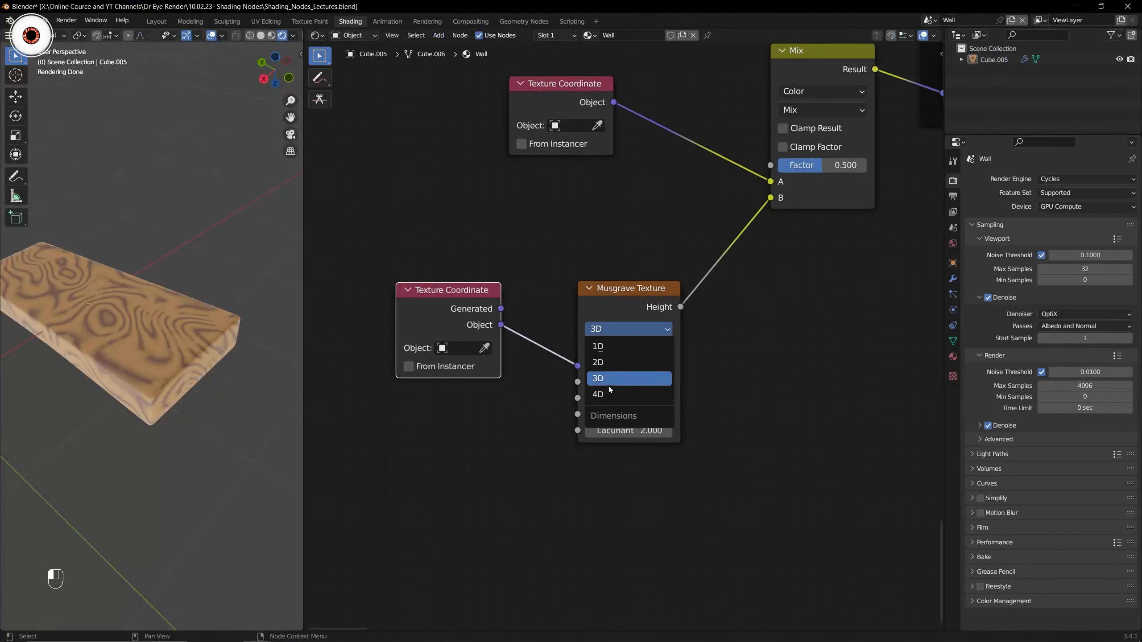
left_click_drag(449, 319, 419, 286)
Add an Object Info node below the Texture Coordinate and connect its Random output to the Musgrave Texture's W input.
key("shift+a")
type("obje")
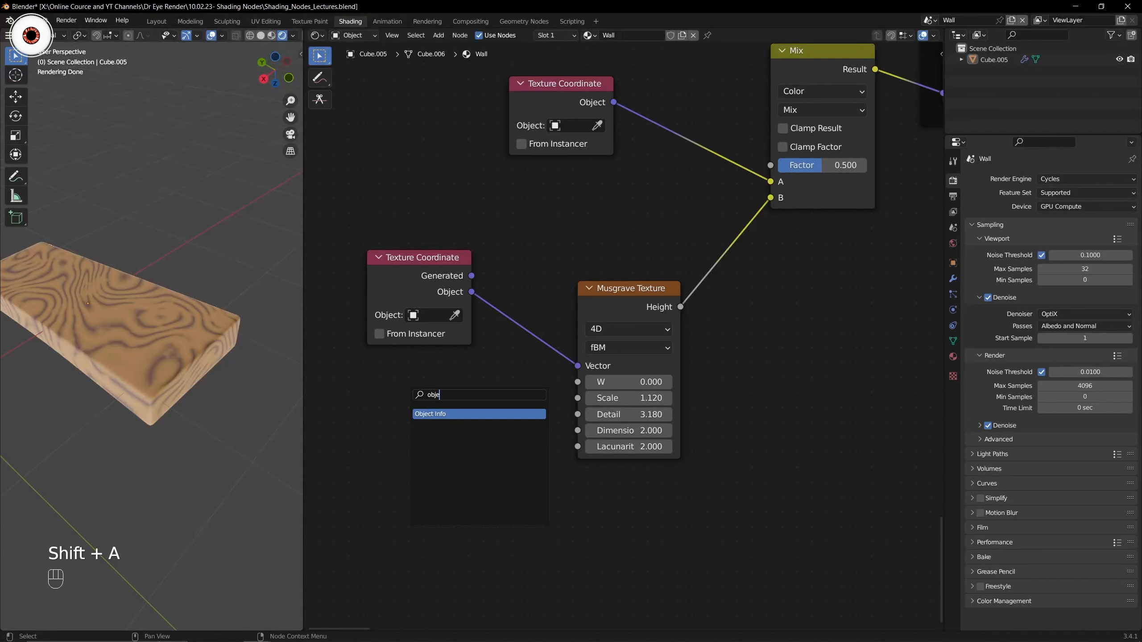
key("Return")
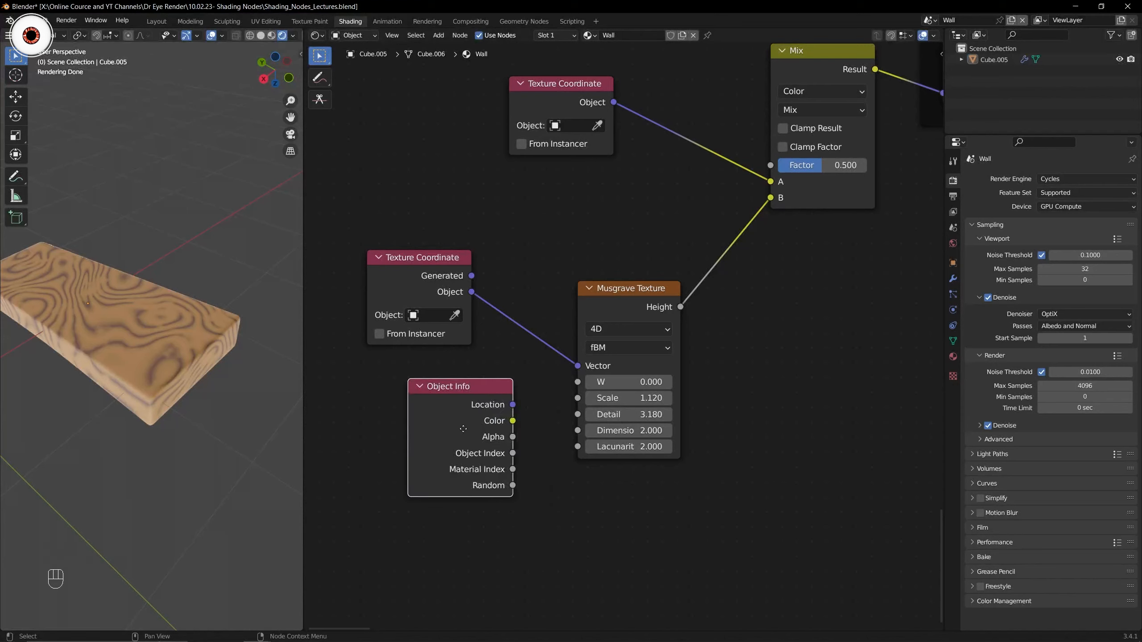
left_click(404, 427)
left_click_drag(454, 483, 578, 382)
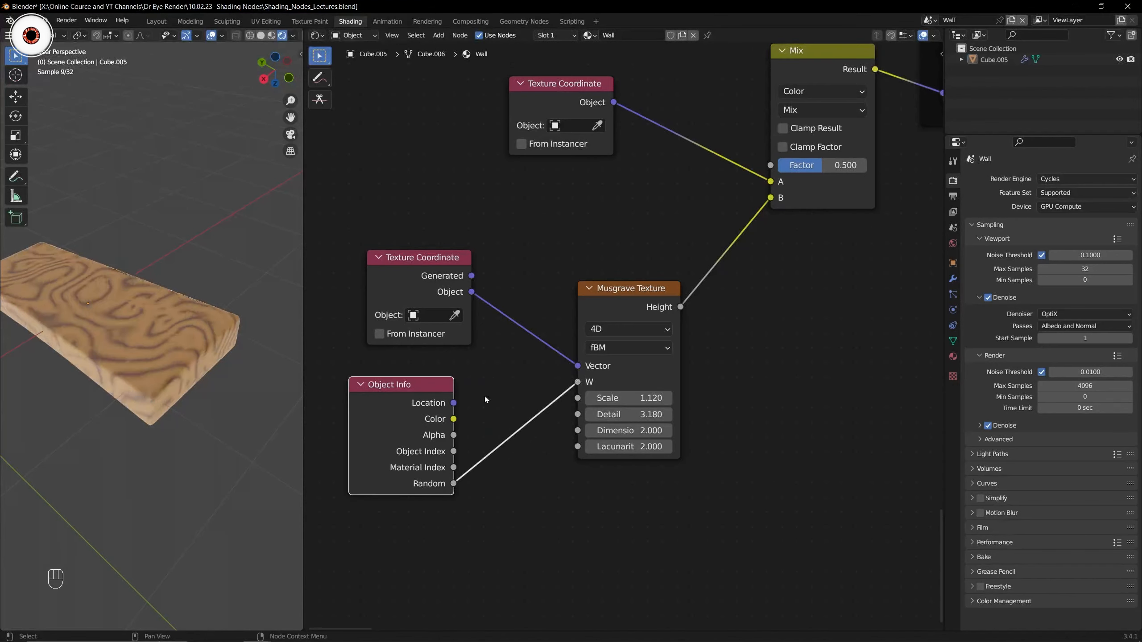
Select the plank, inspect its wood pattern from several angles, and save the file.
scroll(246, 316, "down", 2)
middle_click_drag(215, 272, 197, 288)
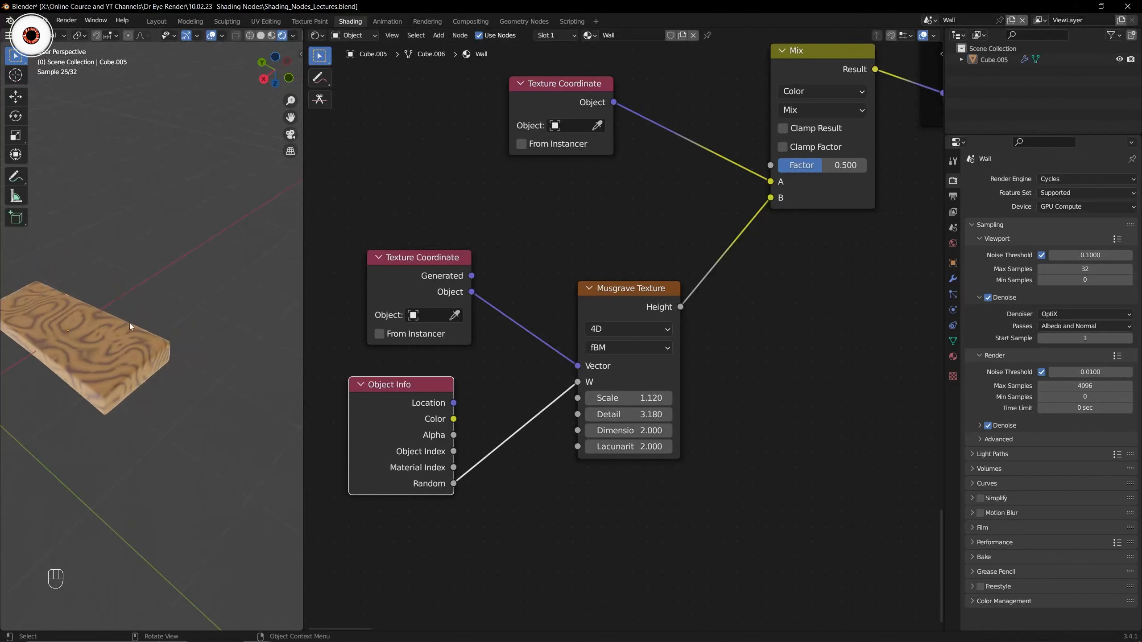
left_click(129, 323)
mouse_move(131, 322)
middle_mouse_down()
mouse_move(143, 298)
mouse_move(138, 310)
middle_mouse_up()
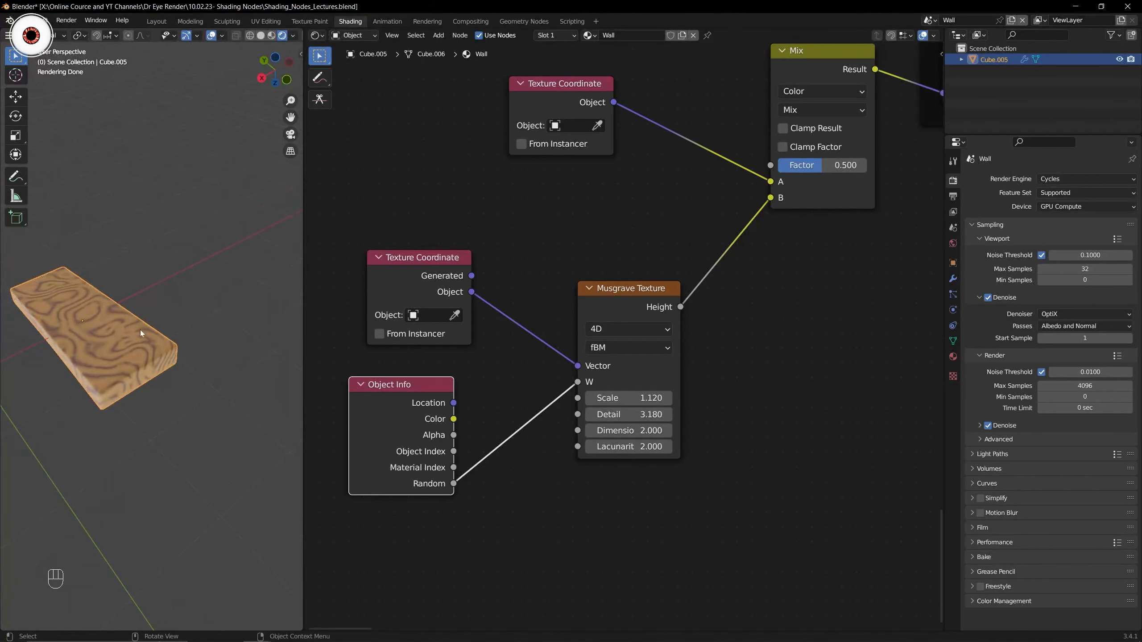
key("ctrl+s")
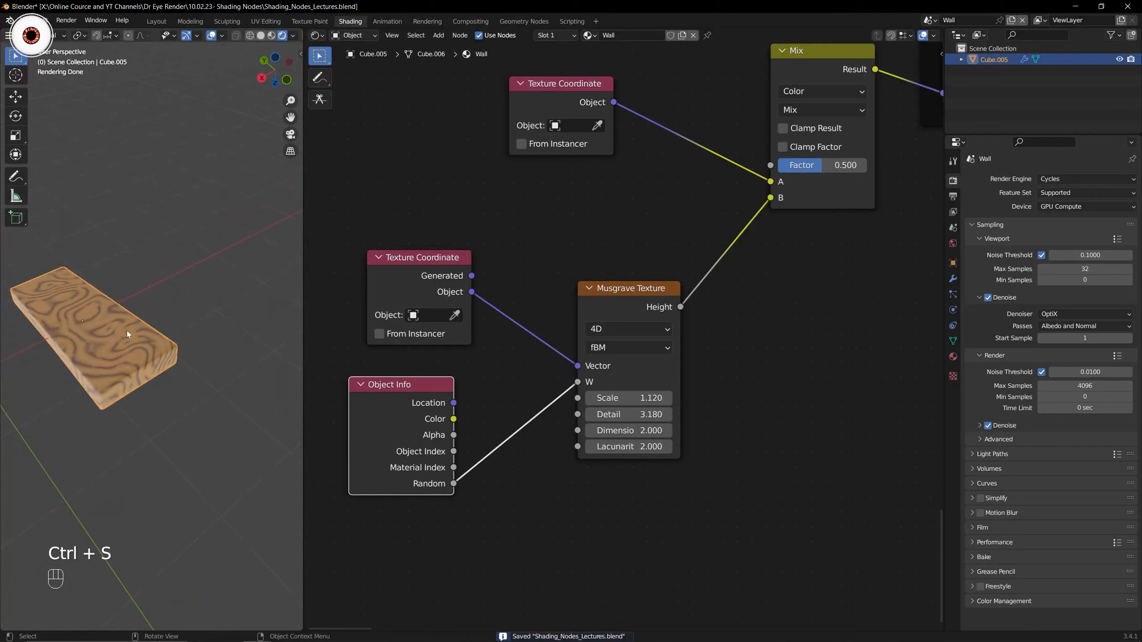
middle_click_drag(127, 330, 141, 314)
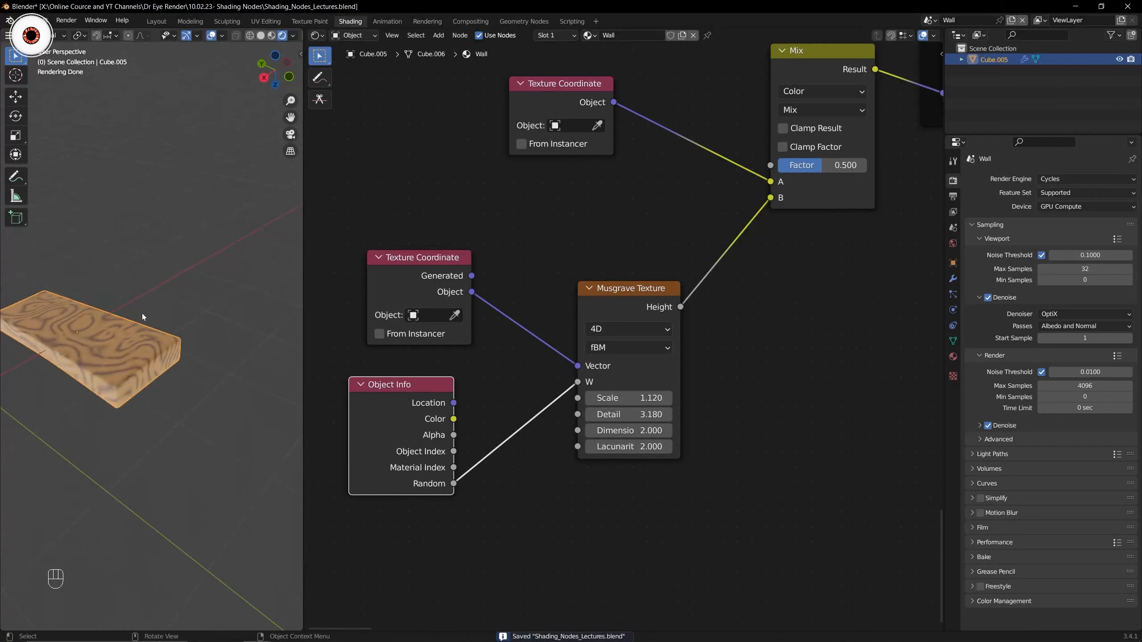
Duplicate the plank twice along X to form a row of three, offsetting the first copy about -1.44 m.
middle_click_drag(175, 288, 171, 302, "shift")
left_click(16, 96)
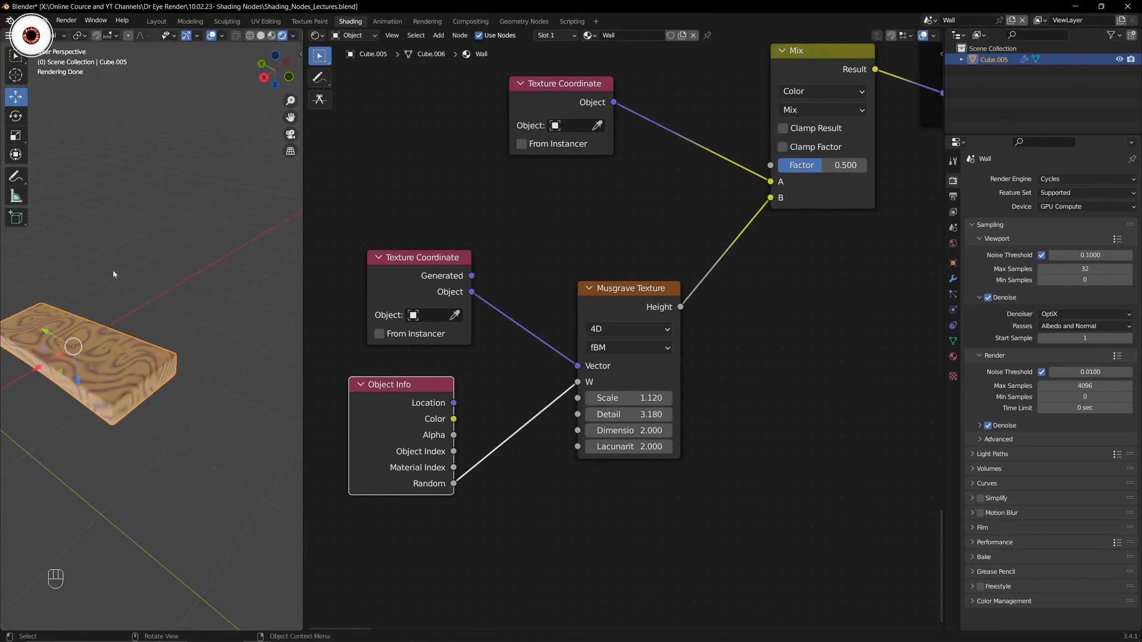
key("shift+d")
right_click(48, 366)
left_click_drag(47, 365, 128, 317)
middle_click_drag(172, 299, 157, 310, "shift")
middle_click_drag(156, 311, 157, 314)
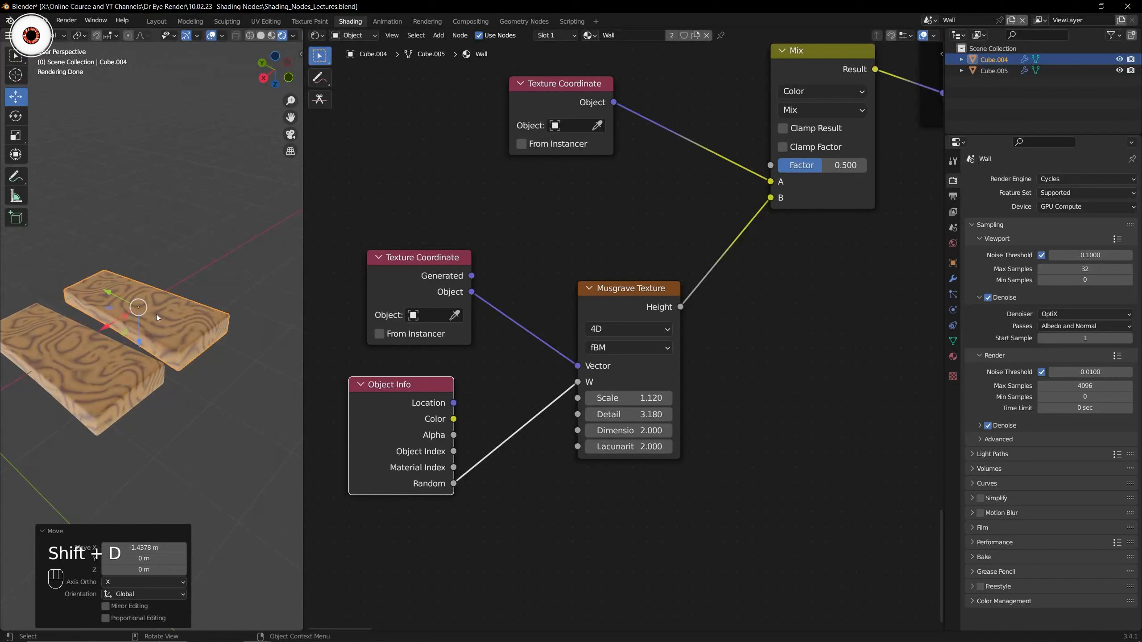
key("shift+d")
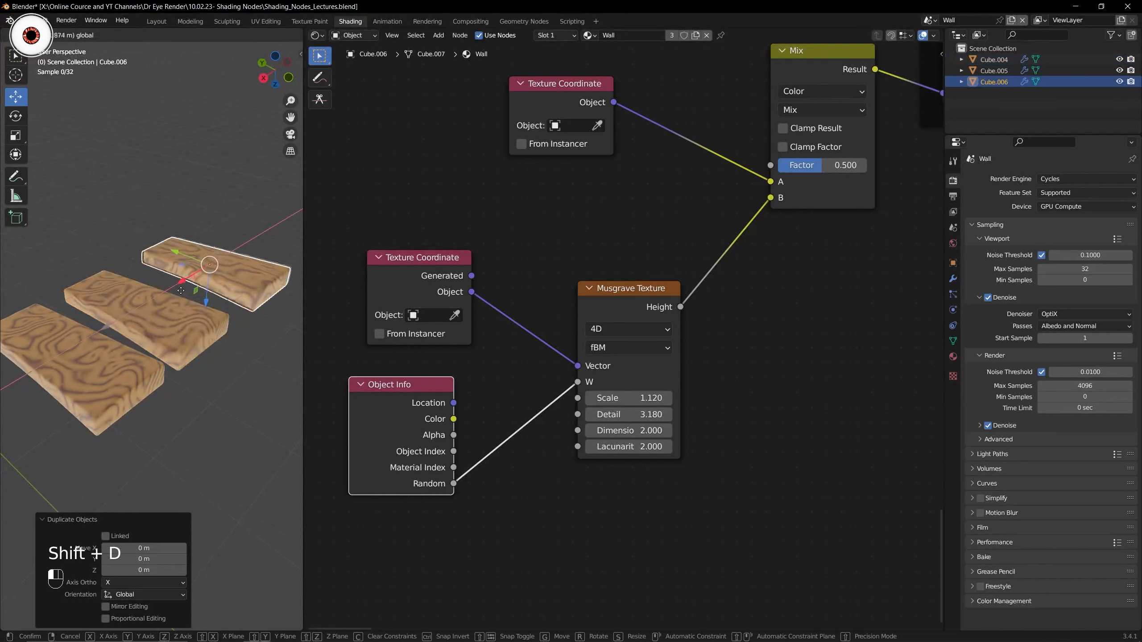
left_click(234, 292)
left_click(223, 223)
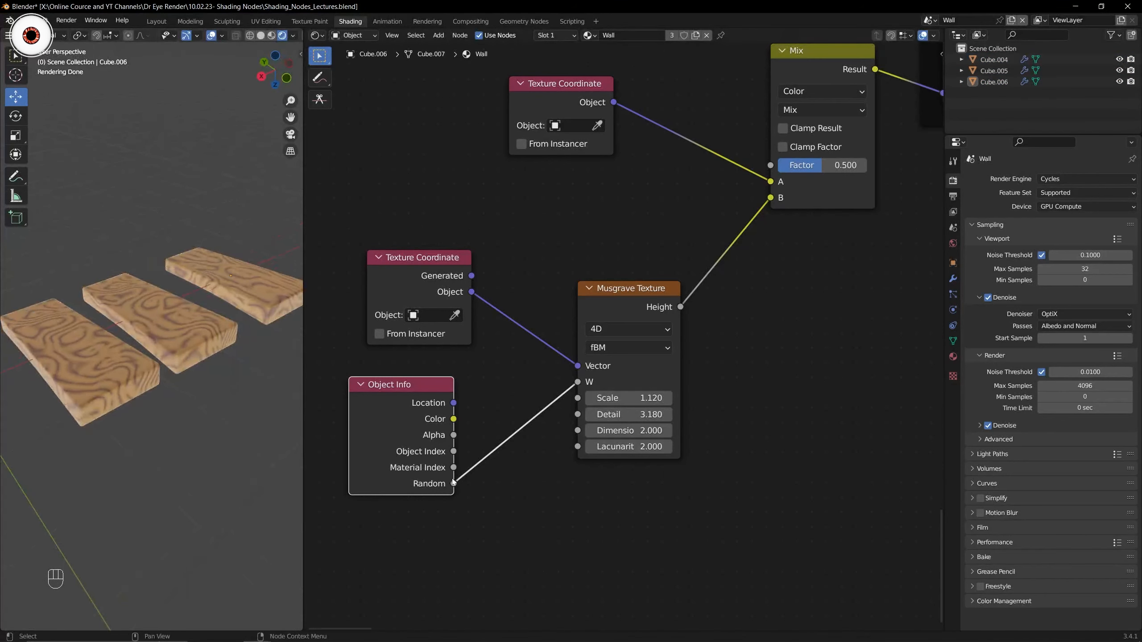
Connect the Object Info's Random output to the Musgrave Texture's Detail input as well and inspect the three planks.
left_click_drag(453, 484, 578, 414)
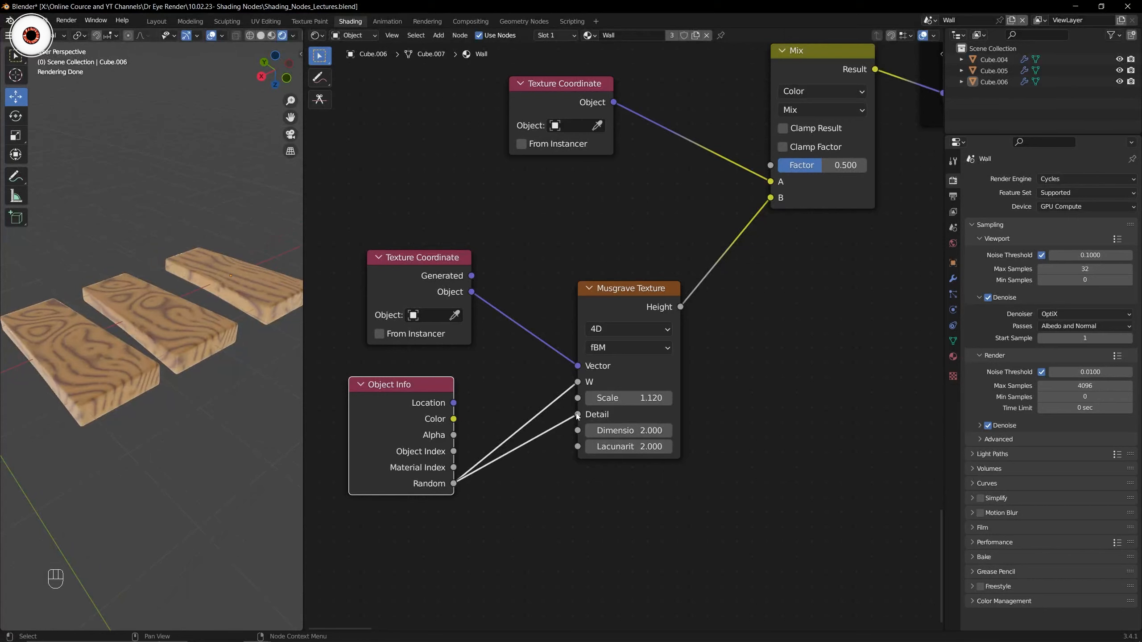
middle_click_drag(193, 370, 196, 283)
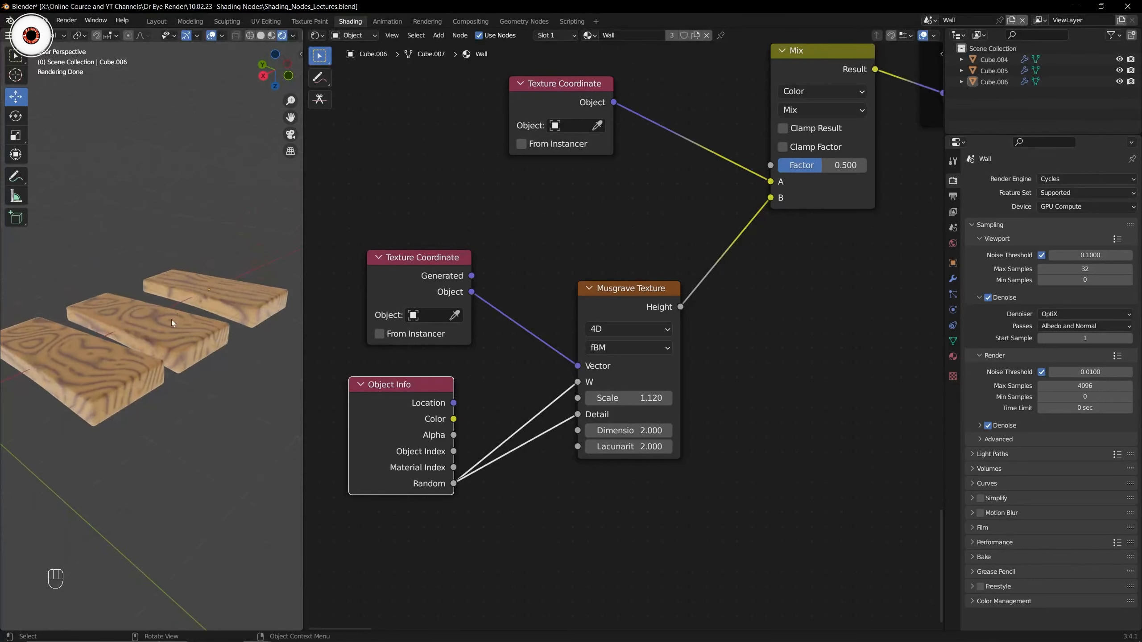
Connect the Object Info's Random output to the Musgrave Texture's Scale input as well and inspect the three planks.
left_click_drag(454, 483, 578, 398)
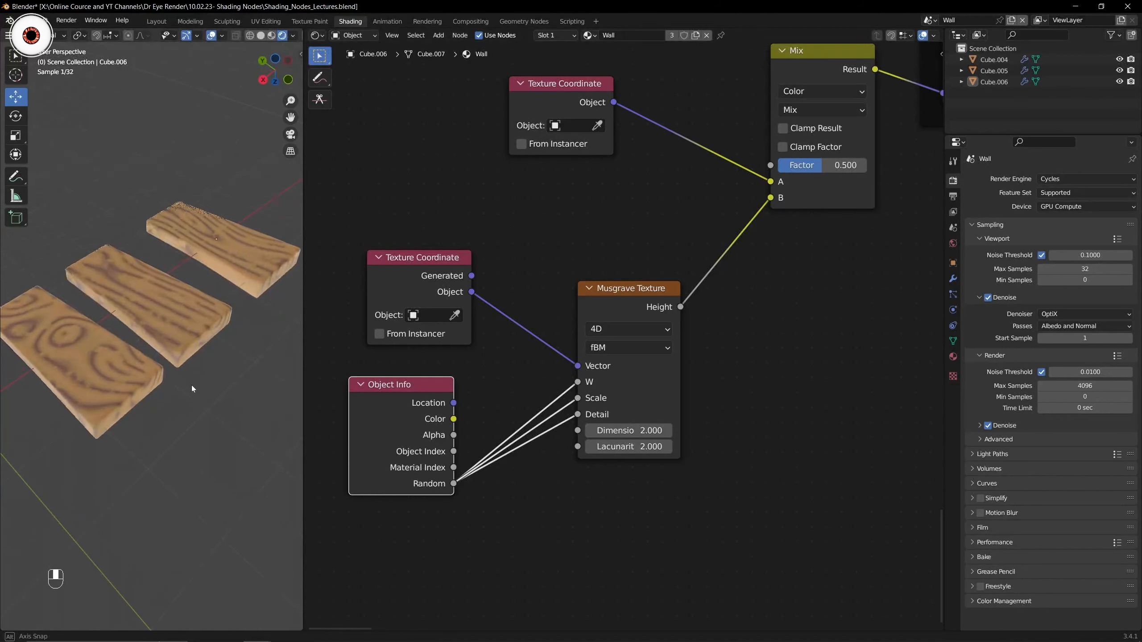
middle_click_drag(191, 385, 140, 367)
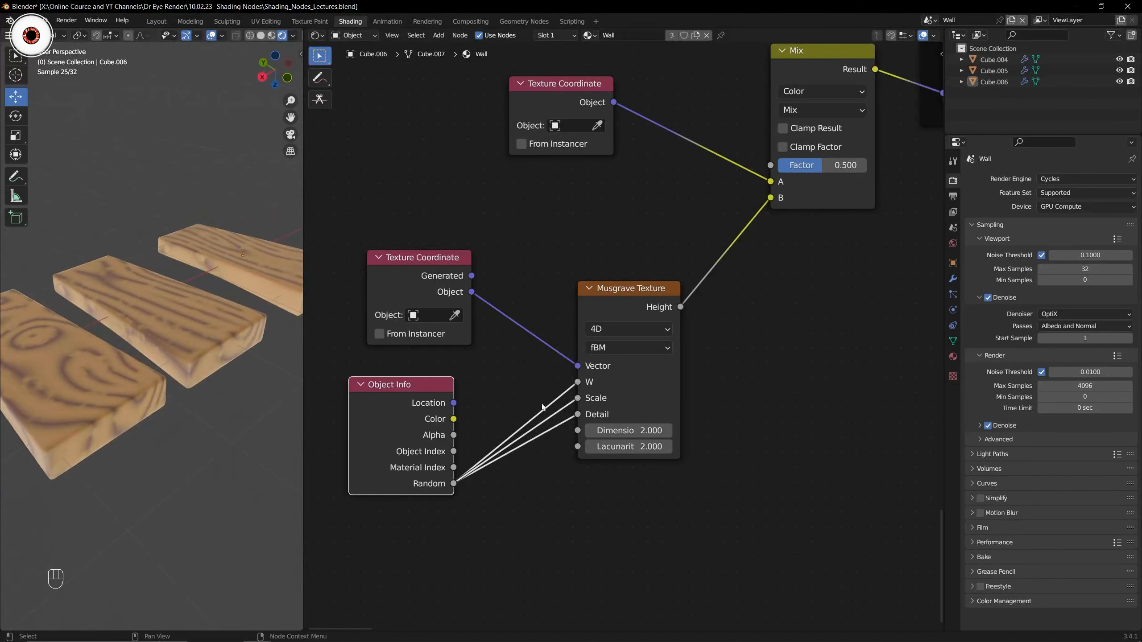
left_click_drag(398, 416, 397, 423)
scroll(197, 342, "down", 3)
Duplicate the farthest plank and raise the copy along Z so it hovers above the original.
left_click(226, 311)
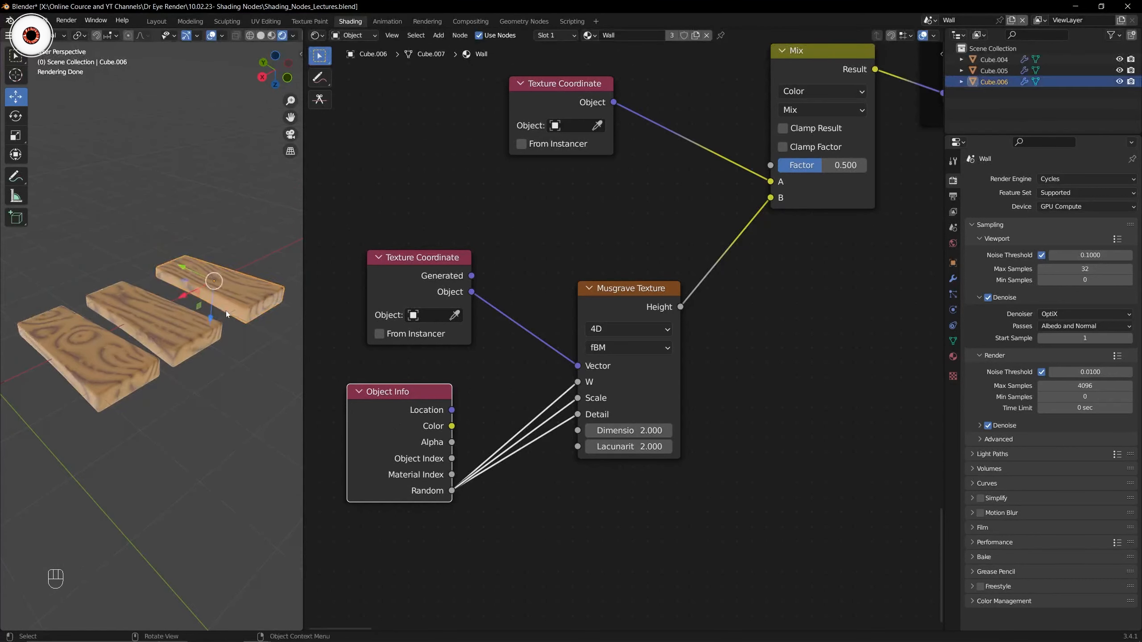
key("shift+d")
right_click(226, 311)
left_click_drag(208, 316, 212, 269)
middle_click_drag(212, 269, 196, 282)
Duplicate the plank at the near end of the row along X, deselect everything, and compare the five planks' patterns.
left_click(145, 311)
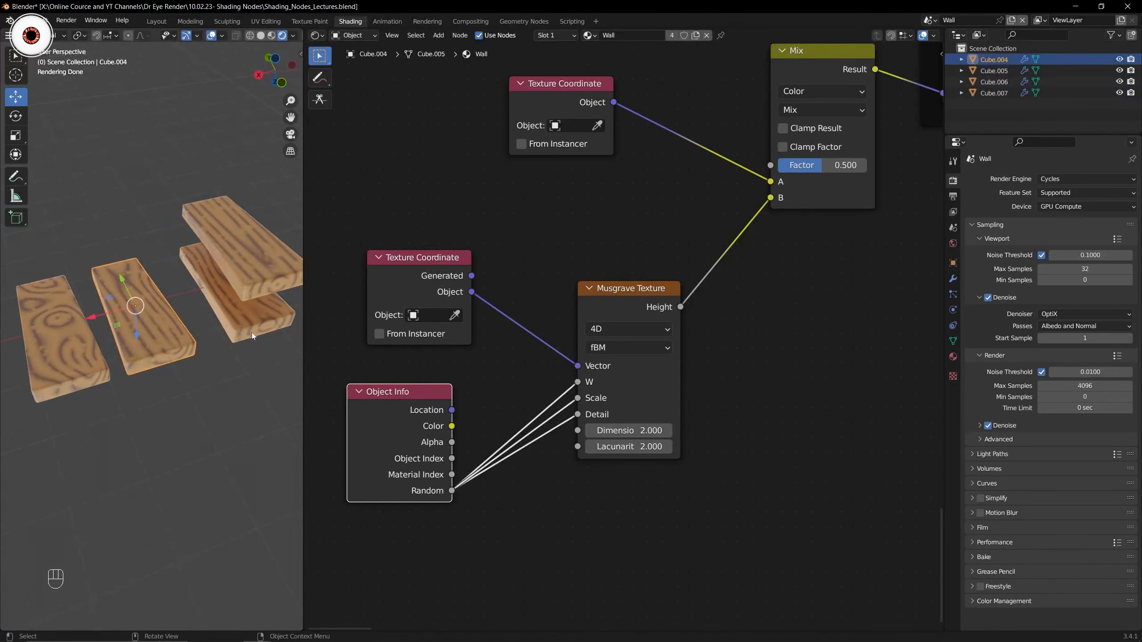
left_click(177, 371)
left_click(157, 332)
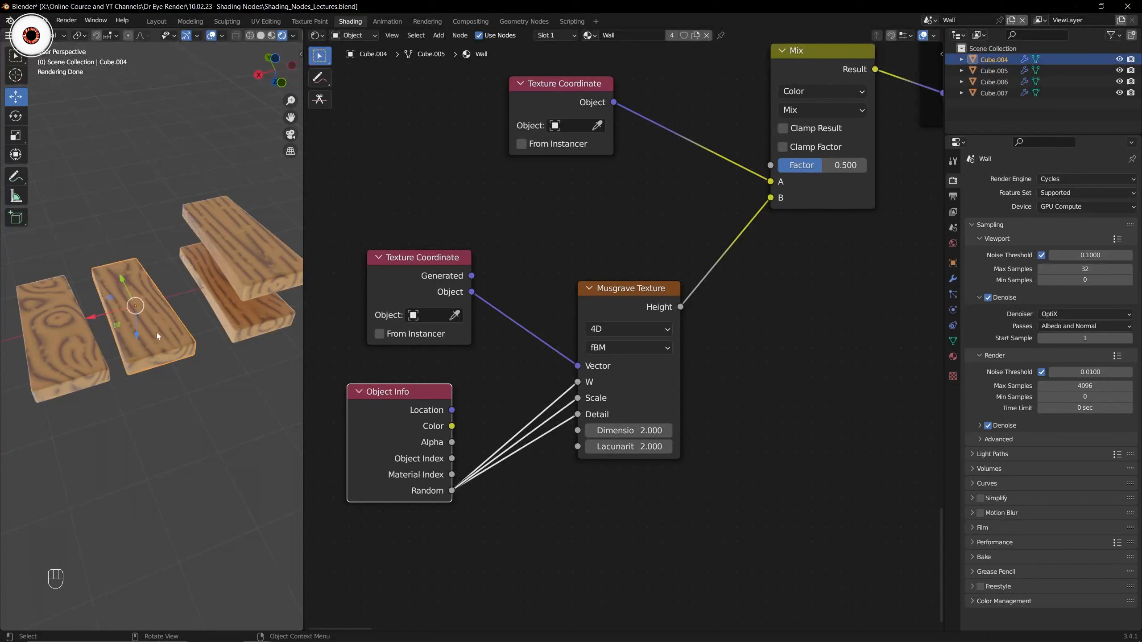
left_click(73, 346)
scroll(76, 346, "down", 2)
middle_click_drag(109, 334, 136, 335, "shift")
key("shift+d")
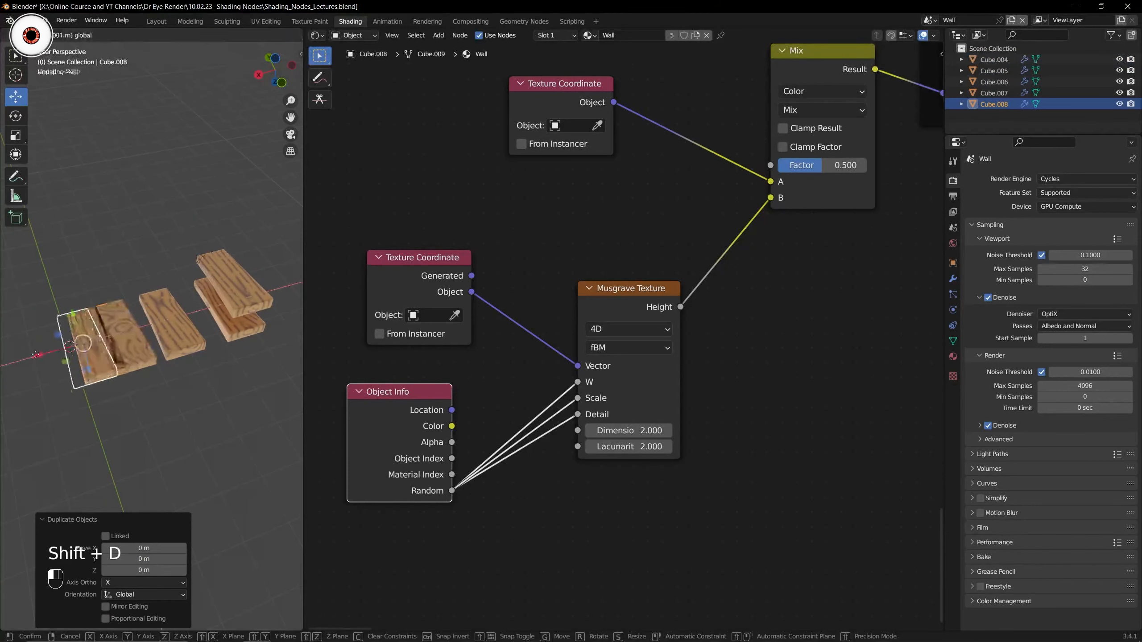
left_click(139, 316)
key("alt+a")
middle_click_drag(166, 333, 184, 330, "shift")
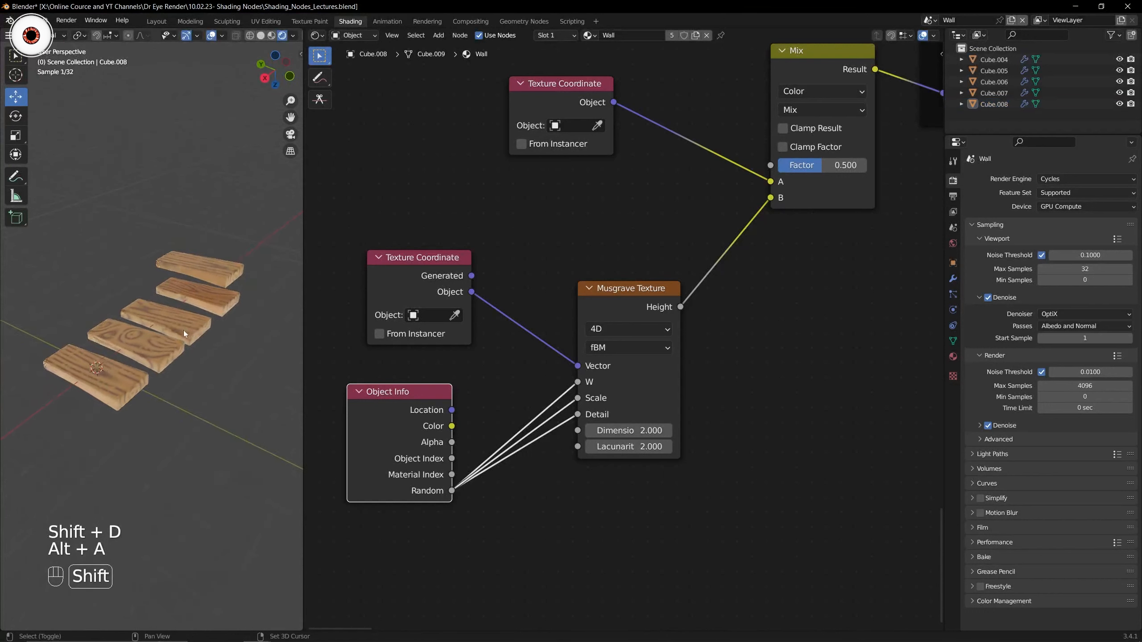
scroll(184, 330, "up", 2)
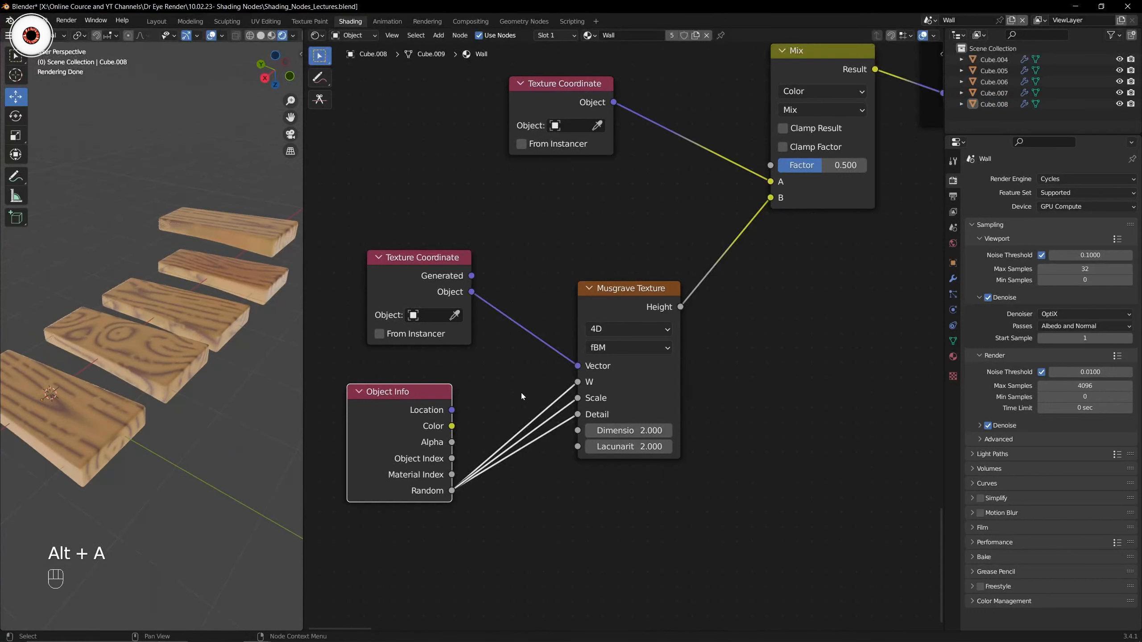
Switch to the reference wood file, cut the Object Info's Random link to the Musgrave Texture's W input, and reconnect it.
mouse_move(257, 631)
left_click(295, 579)
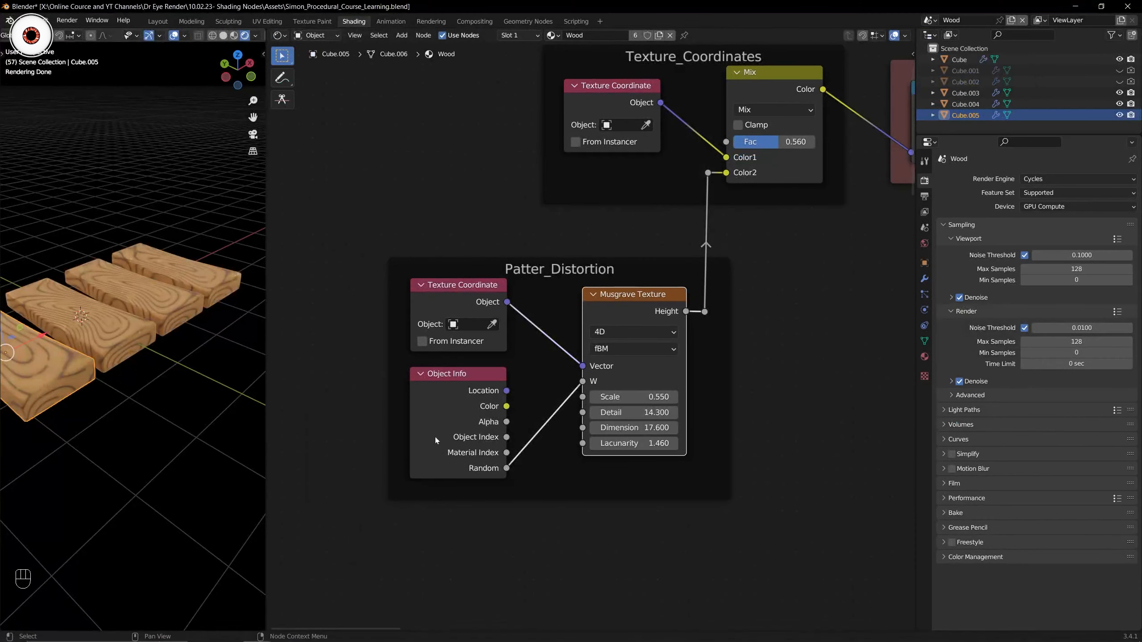
scroll(463, 423, "up", 1)
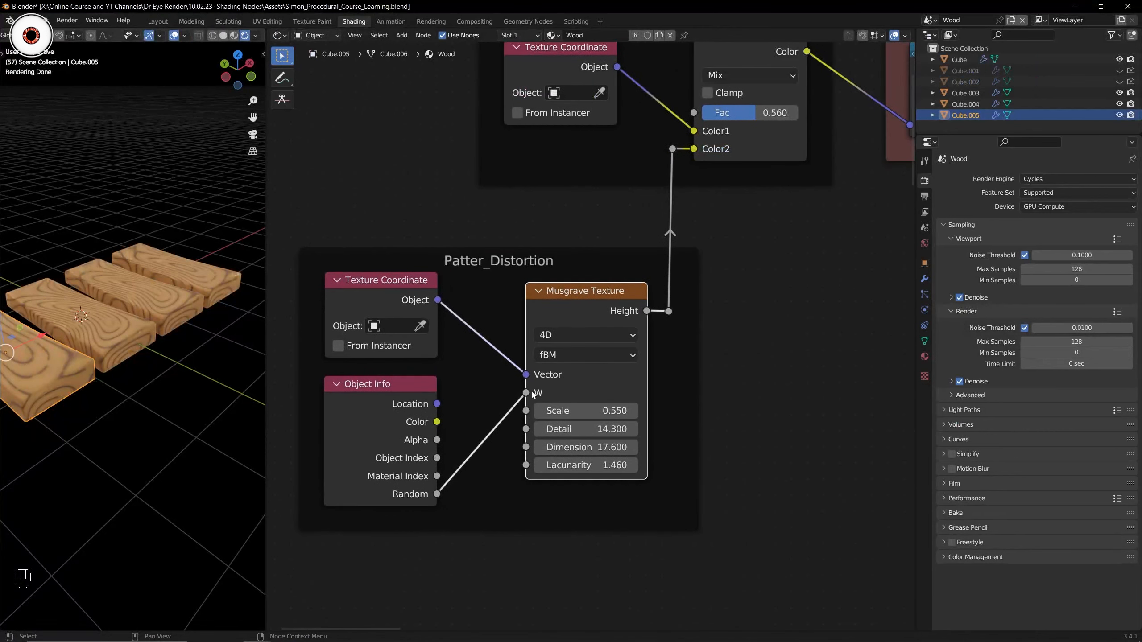
right_click_drag(524, 464, 515, 387, "ctrl")
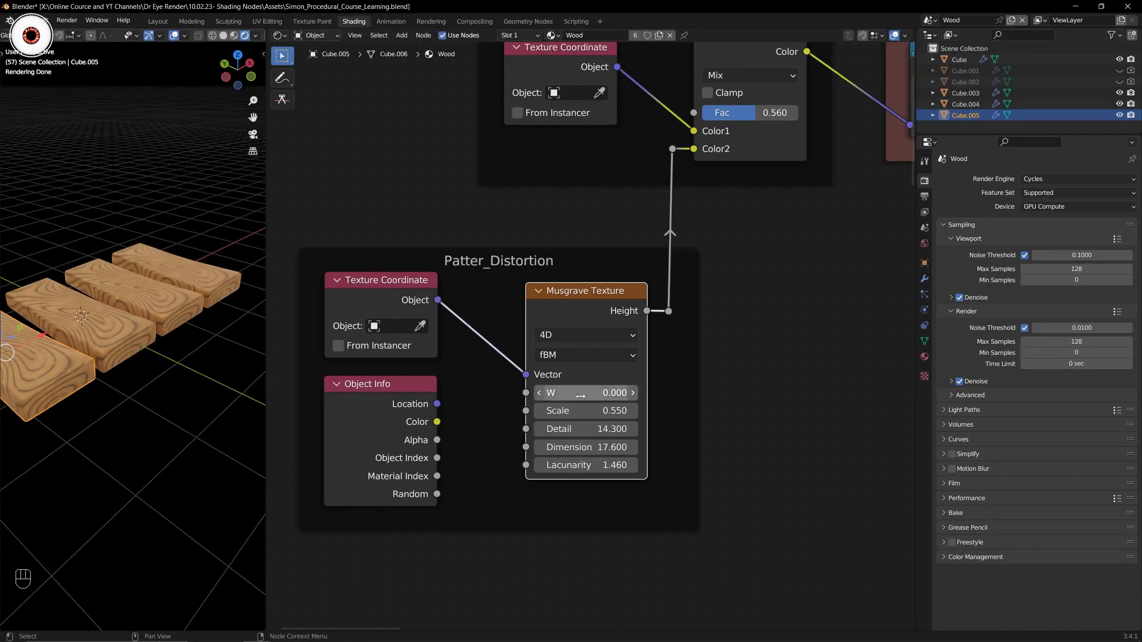
left_click_drag(438, 493, 537, 386)
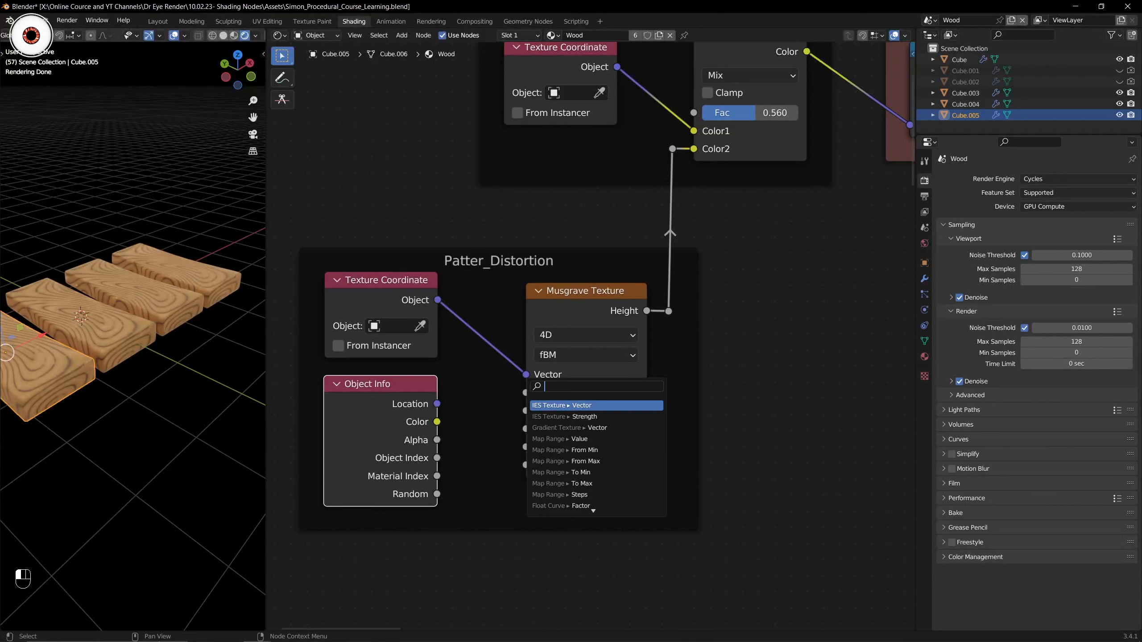
left_click(472, 421)
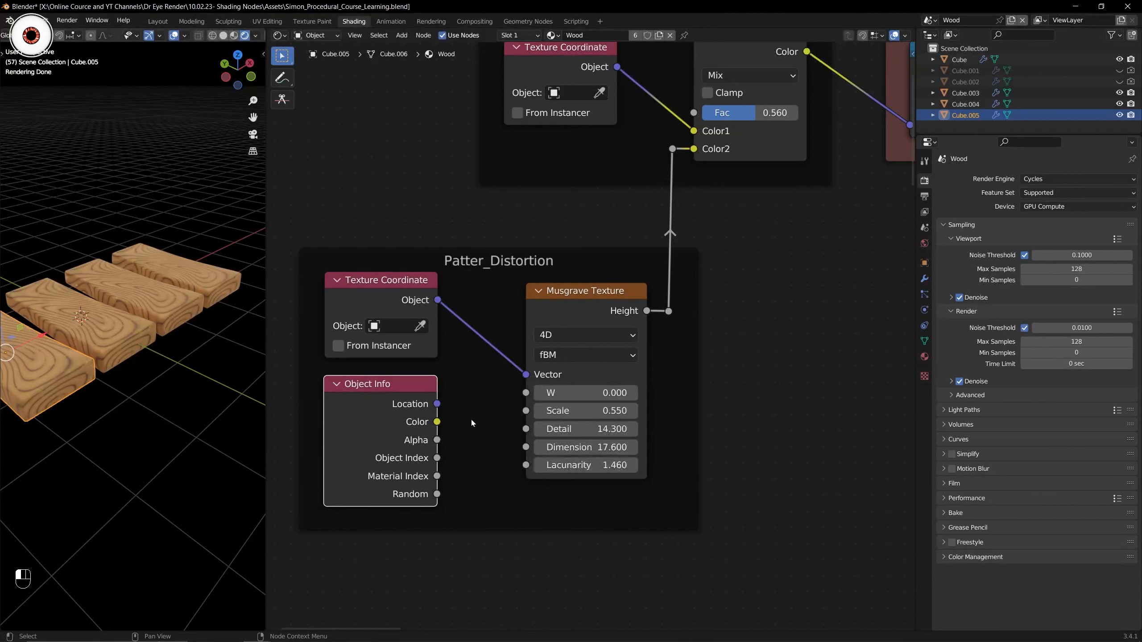
left_click_drag(437, 493, 525, 392)
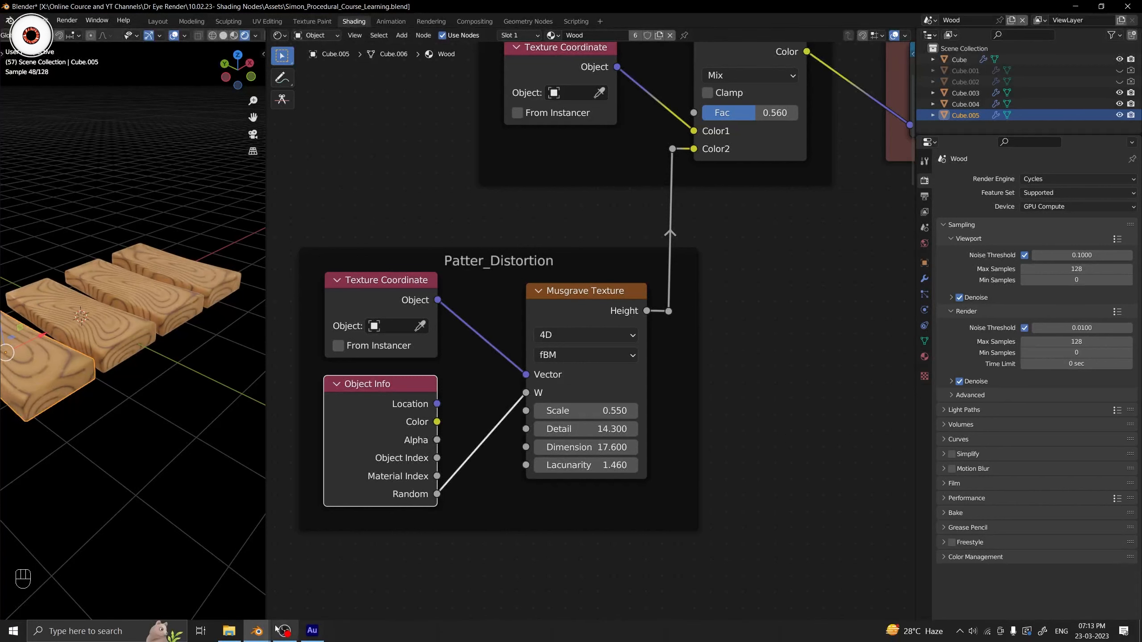
Switch back to Shading_Nodes_Lectures.blend and cut all of the Object Info's links to the Musgrave Texture.
mouse_move(264, 631)
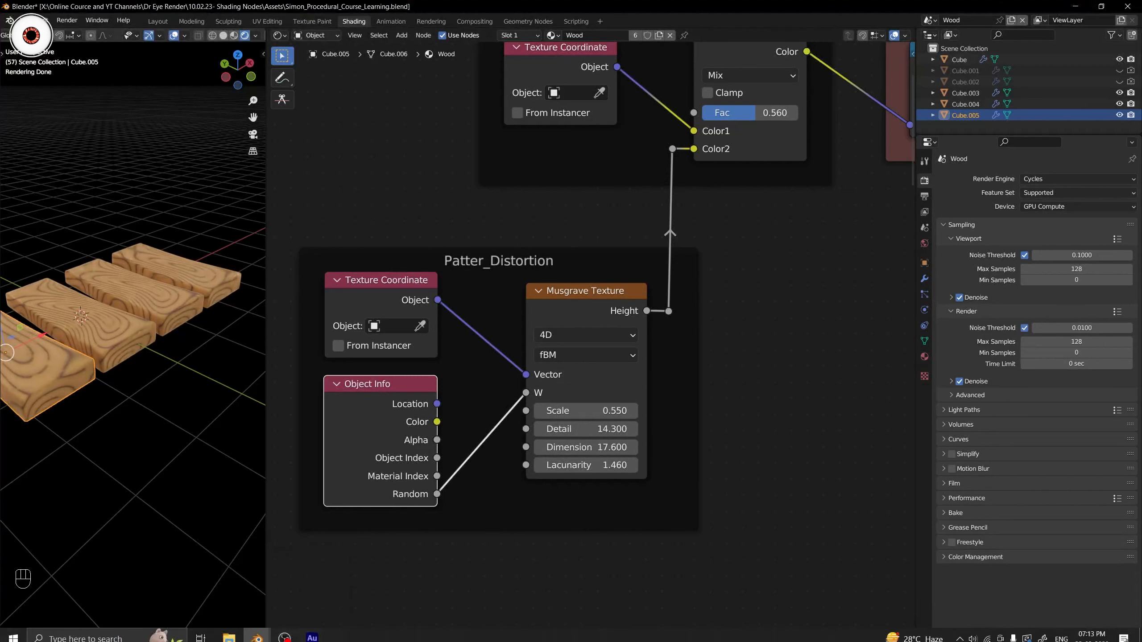
left_click(180, 587)
scroll(542, 386, "down", 2)
scroll(542, 385, "up", 2)
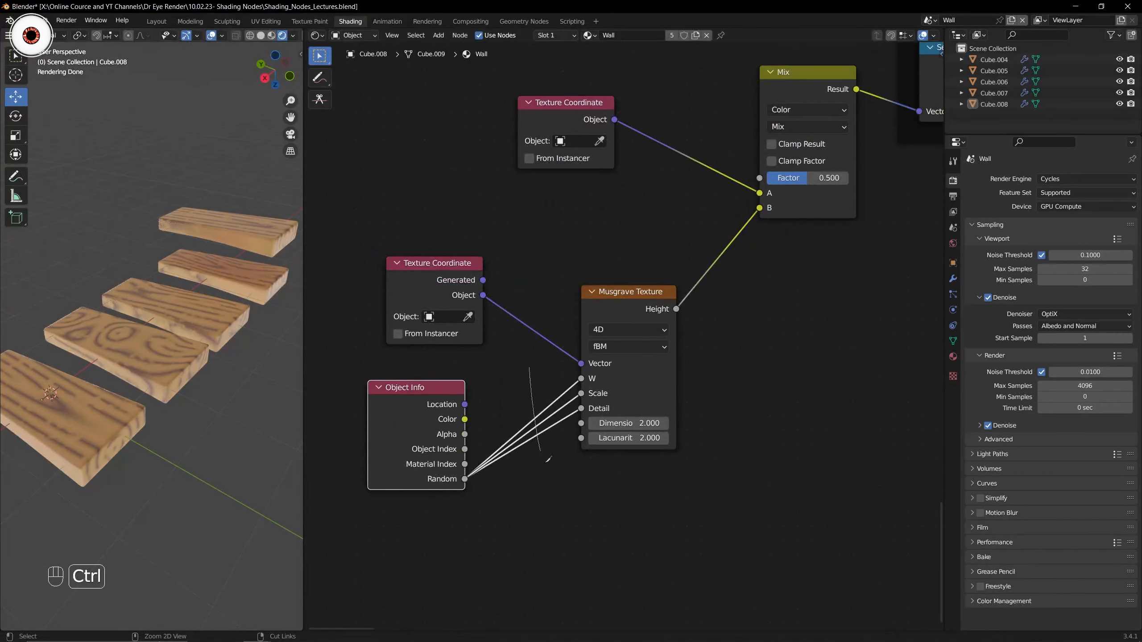
Delete Cube.008, Cube.004, Cube.006 and Cube.007 so that only the Cube.005 plank is left.
left_click(64, 402)
key("x")
left_click(178, 319)
key("x")
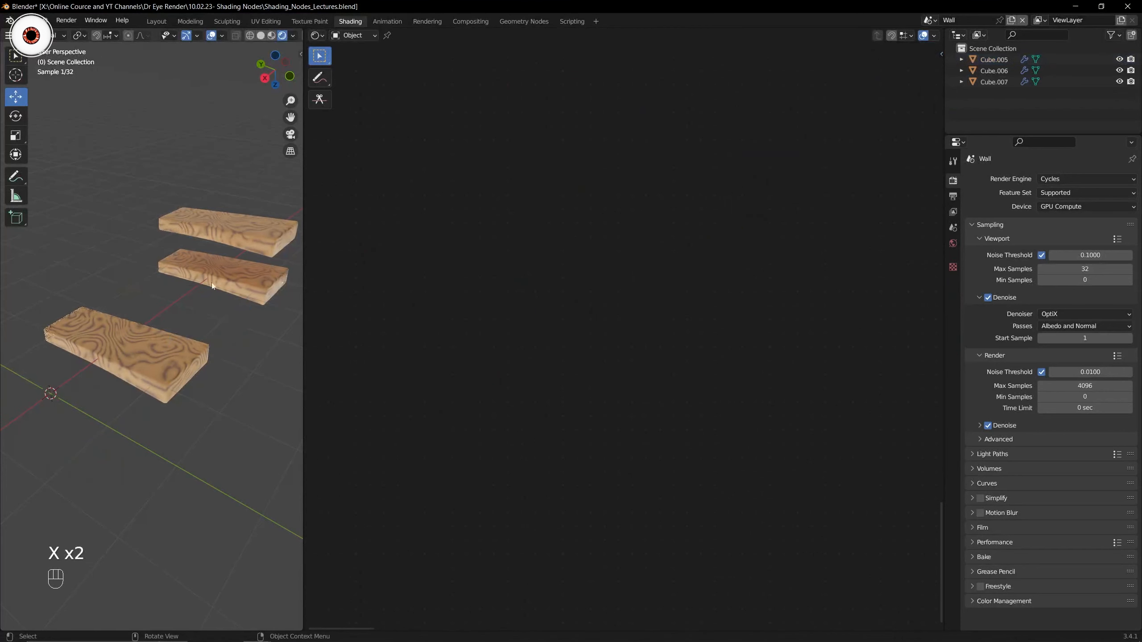
left_click(212, 279)
key("x")
left_click(242, 233)
key("x")
Select the remaining plank, save the file, and delete the unlinked Object Info node.
left_click(134, 351)
key("ctrl+s")
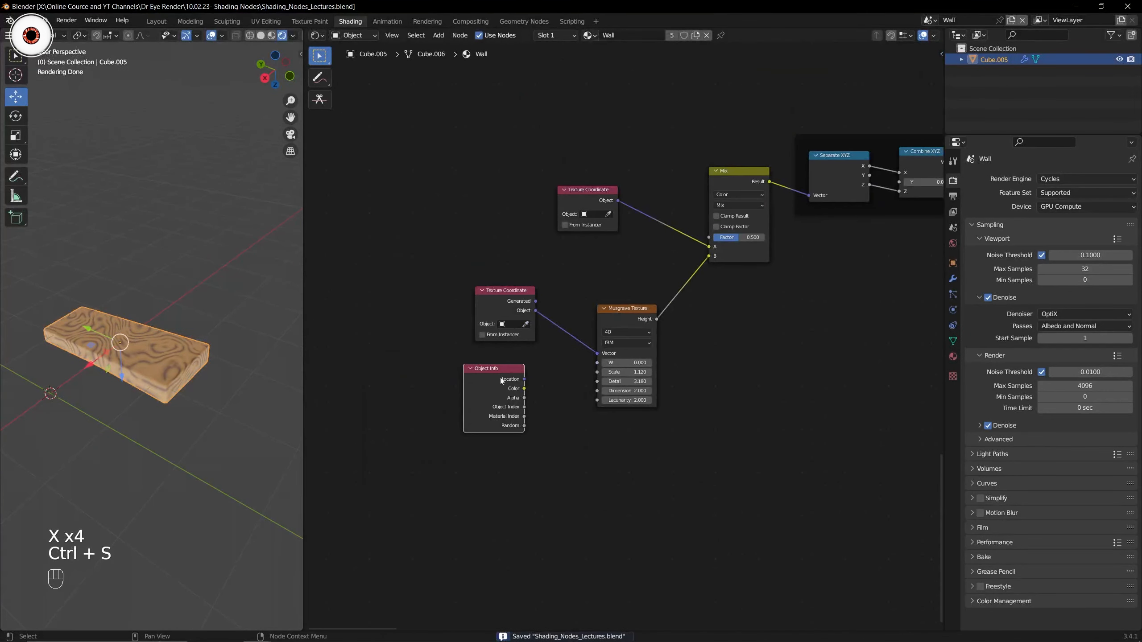
key("Delete")
scroll(748, 264, "down", 2)
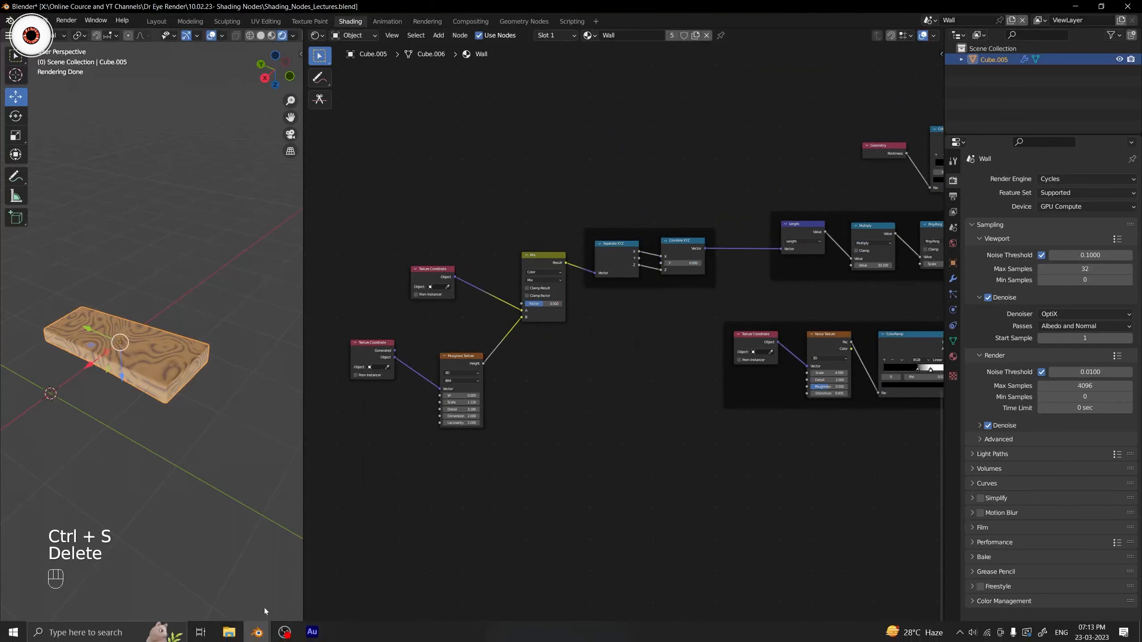
Switch to the reference wood file and save it.
mouse_move(254, 628)
left_click(318, 580)
key("ctrl+s")
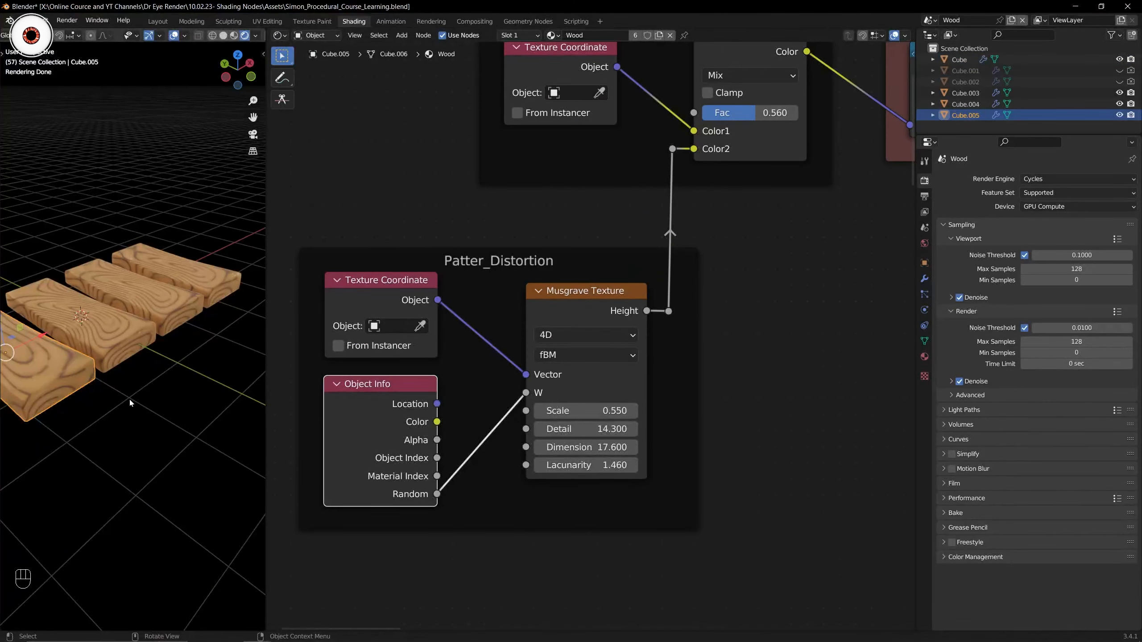
Examine the reference Wood material's full node layout, including the second node tree below the framed one.
scroll(130, 399, "down", 3)
scroll(604, 305, "down", 13)
middle_click_drag(725, 311, 578, 325)
scroll(618, 325, "down", 3)
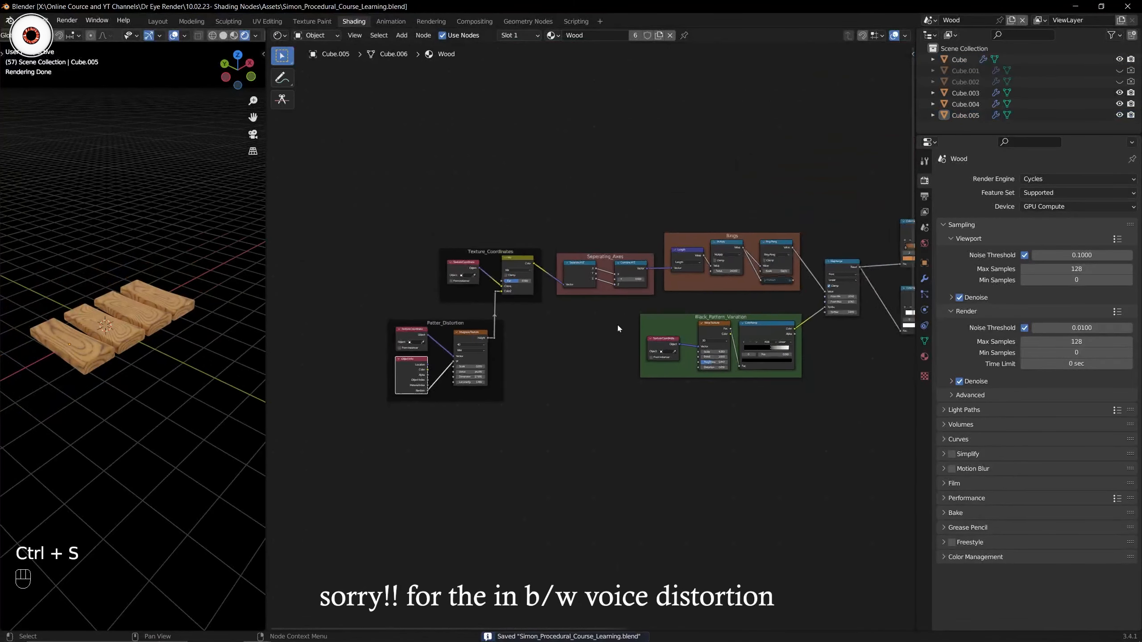
scroll(617, 325, "up", 1)
middle_click_drag(667, 311, 552, 352)
scroll(542, 351, "down", 4)
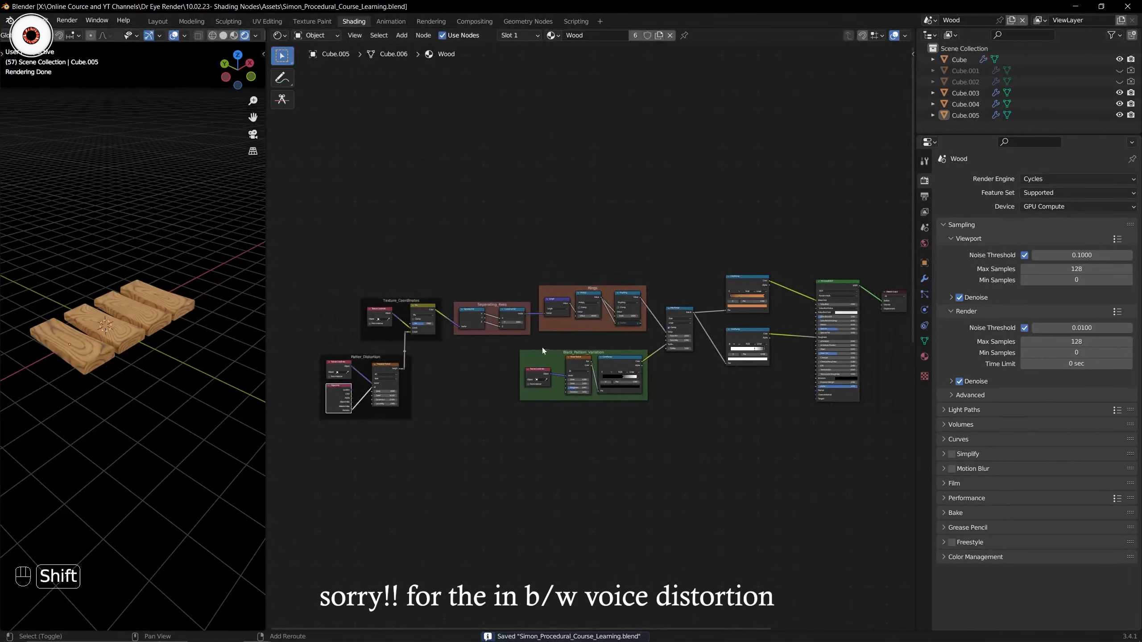
middle_click_drag(604, 389, 546, 394, "shift")
scroll(547, 394, "down", 5)
middle_click_drag(565, 467, 544, 266, "shift")
left_click(598, 361)
Maximise the node editor, examine the lower node tree with its Gradient, Rings, Normals and pointiness frames, and save the file.
key("ctrl+space")
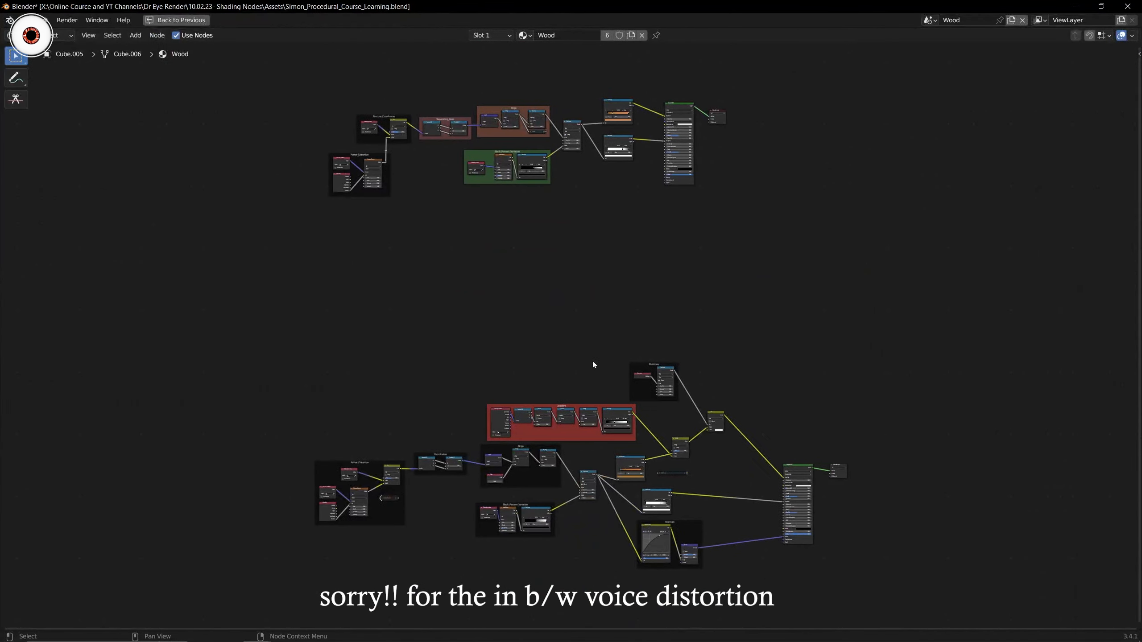
middle_click_drag(585, 443, 544, 318, "shift")
scroll(544, 321, "up", 3, "shift")
scroll(546, 320, "up", 6)
middle_click_drag(562, 391, 526, 252, "shift")
scroll(568, 273, "up", 3)
middle_click_drag(565, 292, 672, 316)
scroll(672, 316, "up", 1)
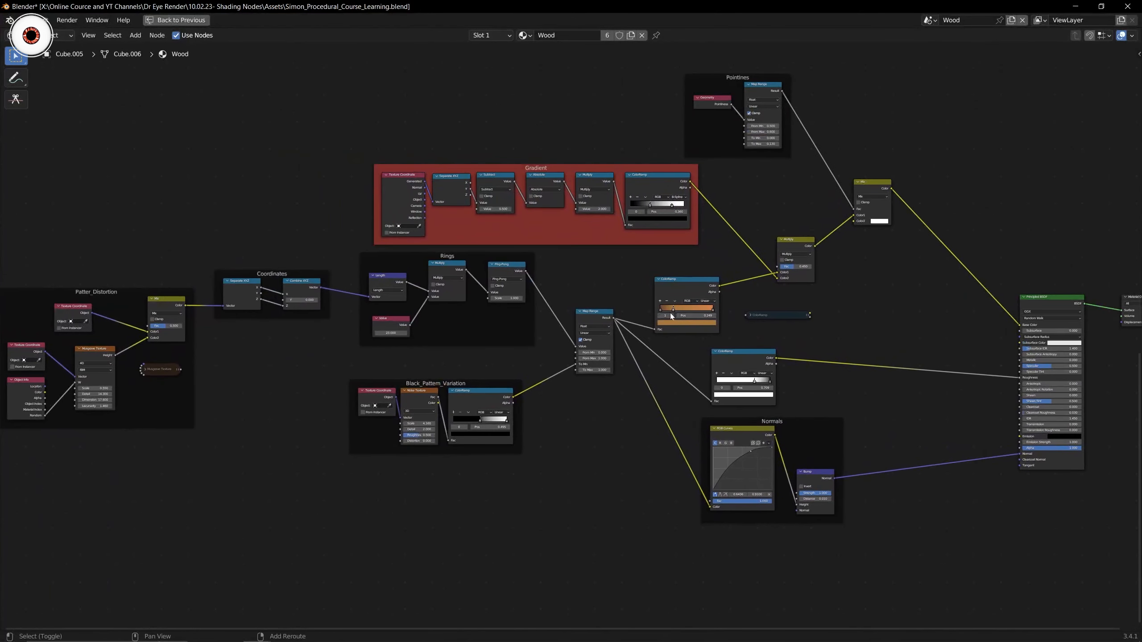
scroll(670, 313, "down", 1)
key("ctrl+s")
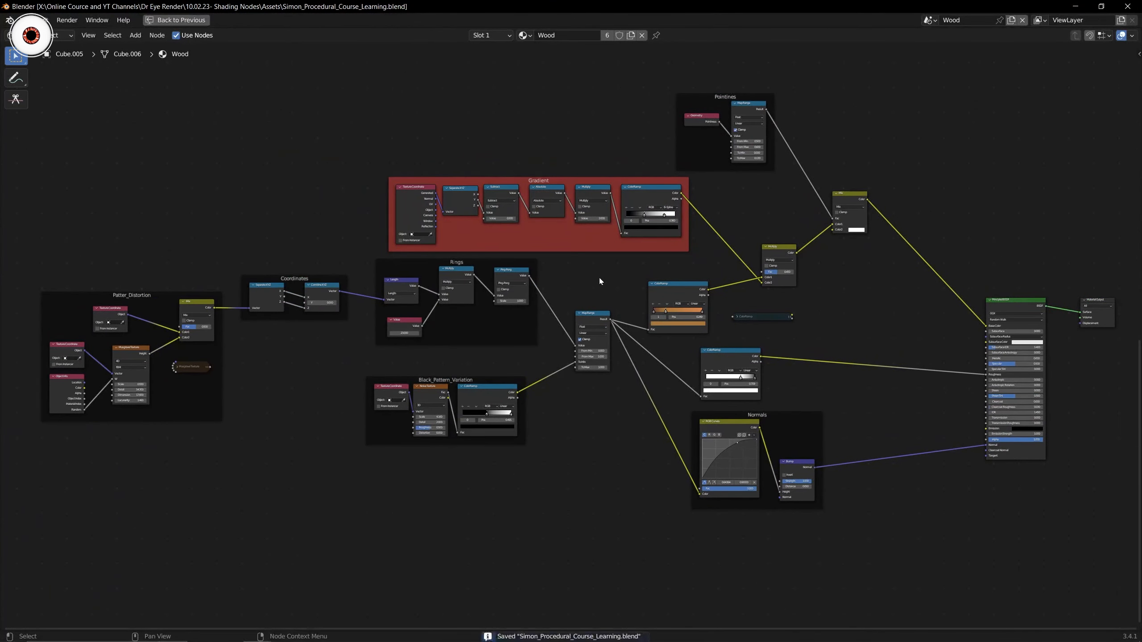
Examine the upper node tree with its coloured Rings and Black_Pattern_Variation frames in the maximised node editor, and save the file.
key("ctrl")
key("ctrl+space")
scroll(600, 281, "down", 5)
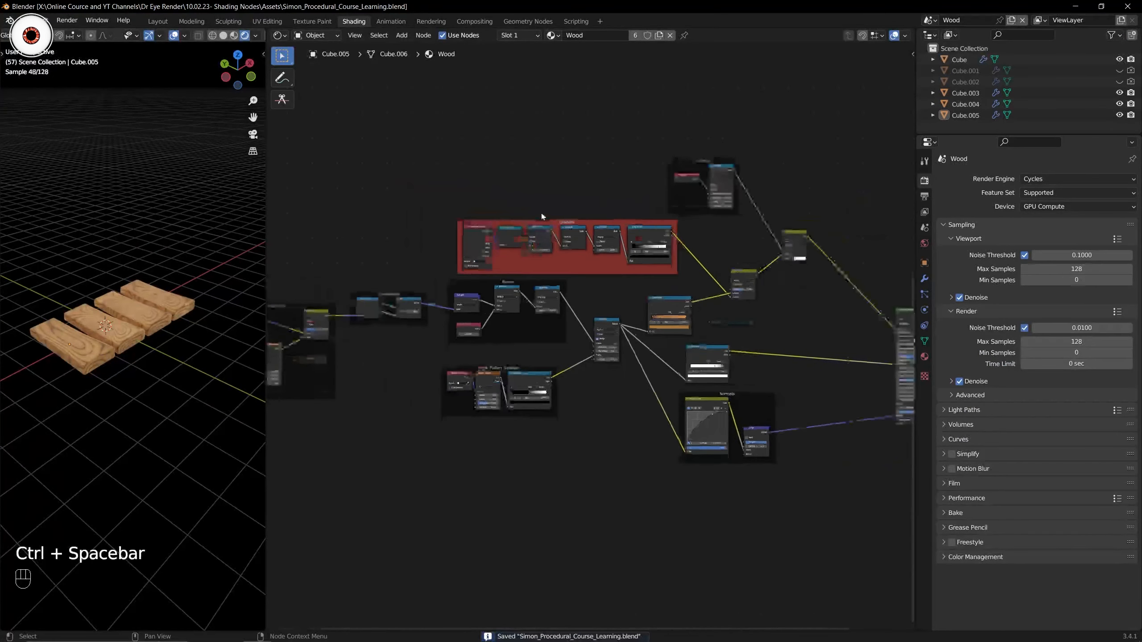
middle_click_drag(536, 234, 573, 406)
scroll(573, 354, "up", 5)
middle_click_drag(574, 355, 601, 414)
key("ctrl+space")
scroll(602, 382, "up", 9)
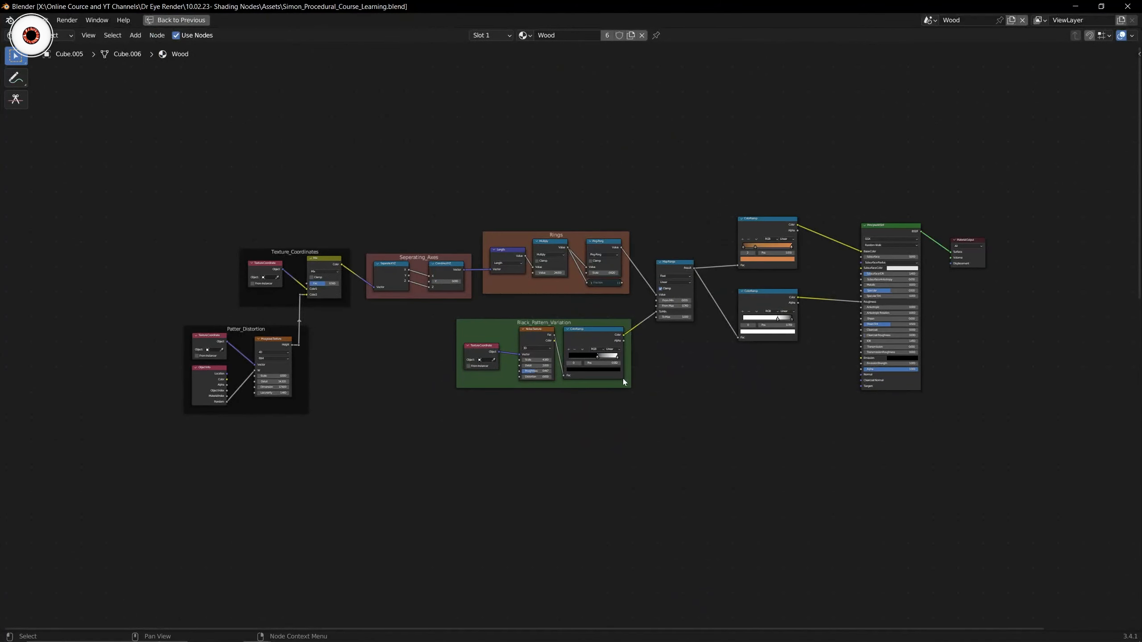
middle_click_drag(681, 366, 660, 389, "shift")
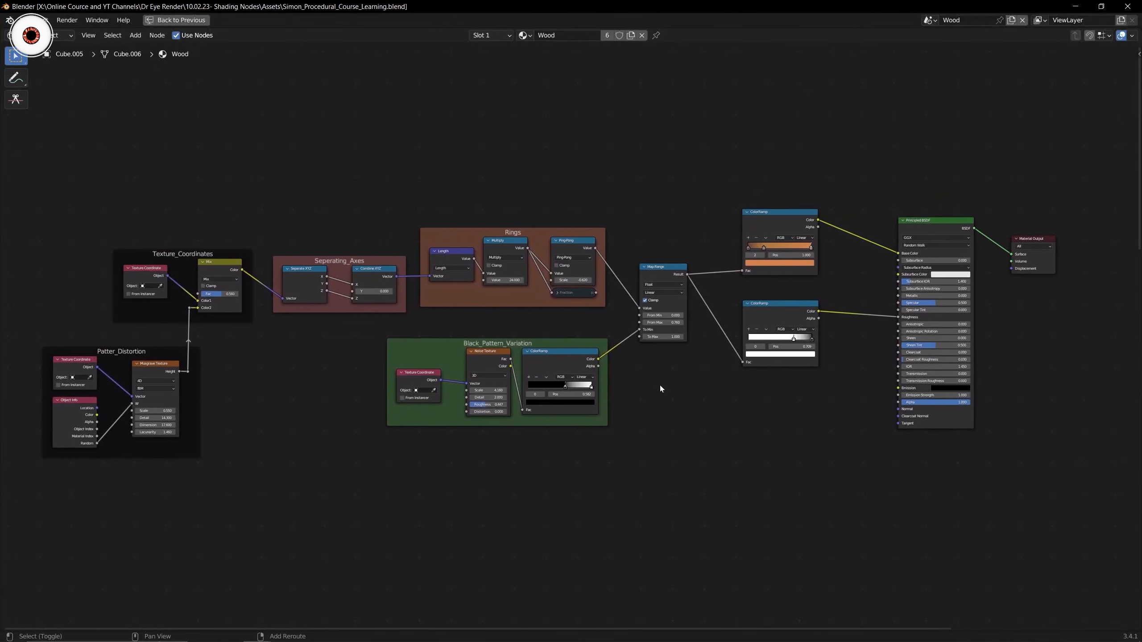
key("ctrl+s")
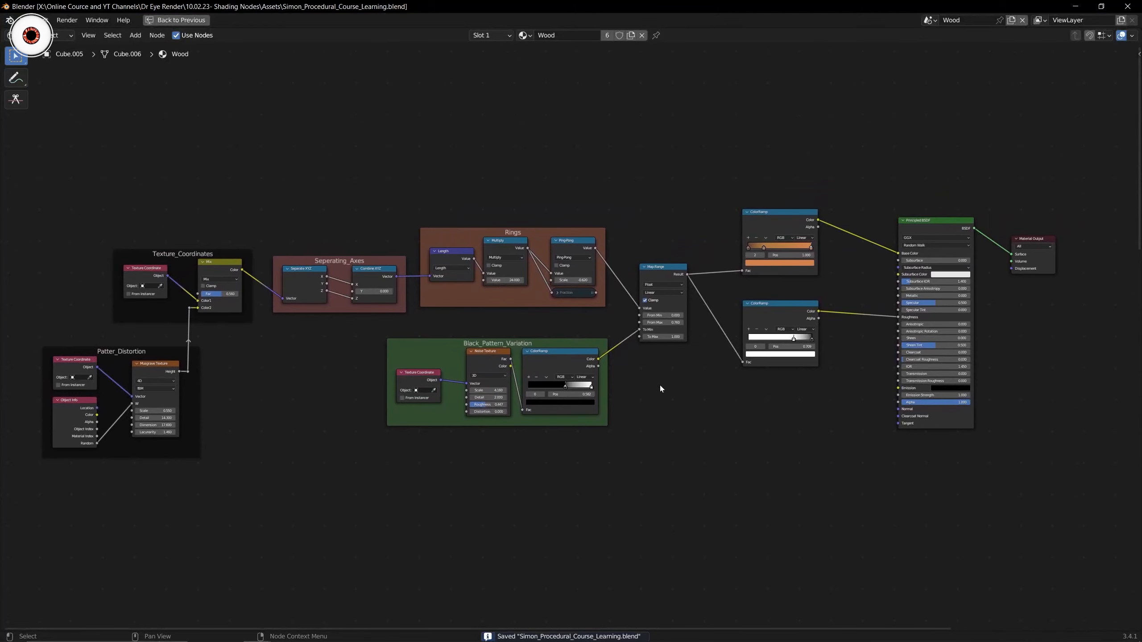
Restore the full layout, select the front plank in the viewport, and review its pattern alongside both node trees.
key("ctrl+space")
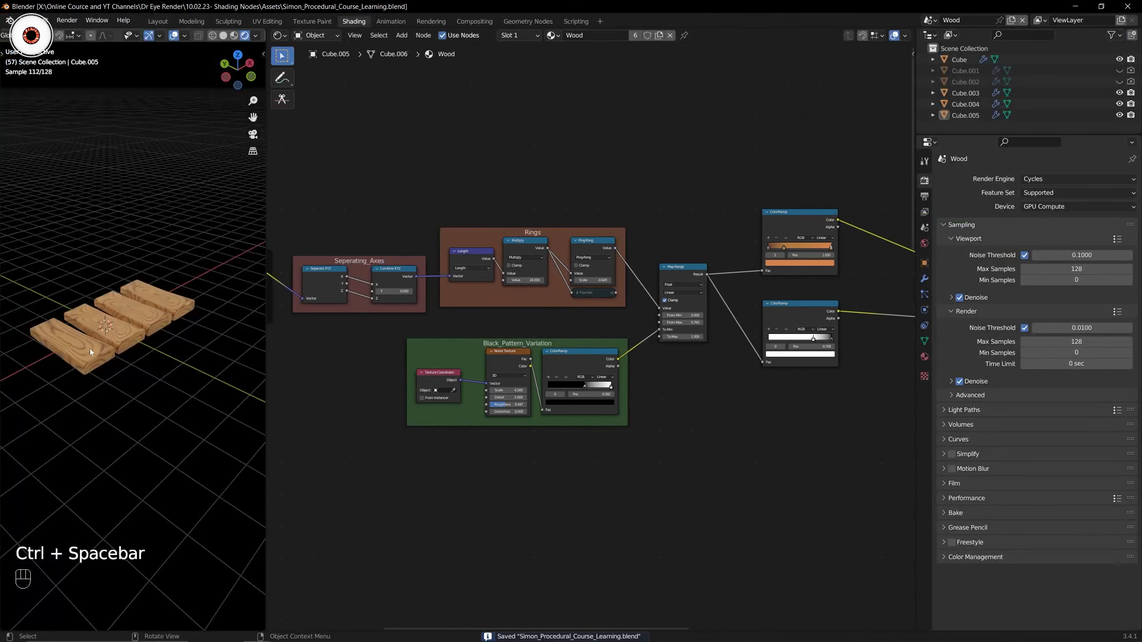
middle_click_drag(84, 345, 170, 344, "shift")
left_click(170, 348)
scroll(455, 360, "down", 9)
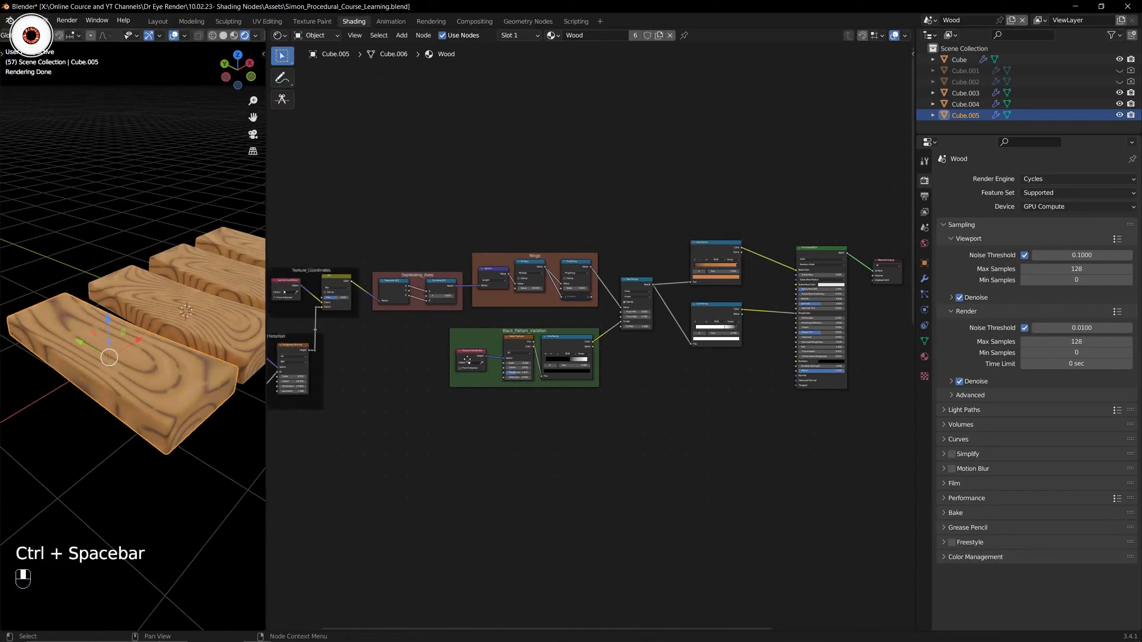
middle_click_drag(458, 363, 537, 358)
scroll(544, 360, "down", 5)
middle_click_drag(566, 494, 527, 430)
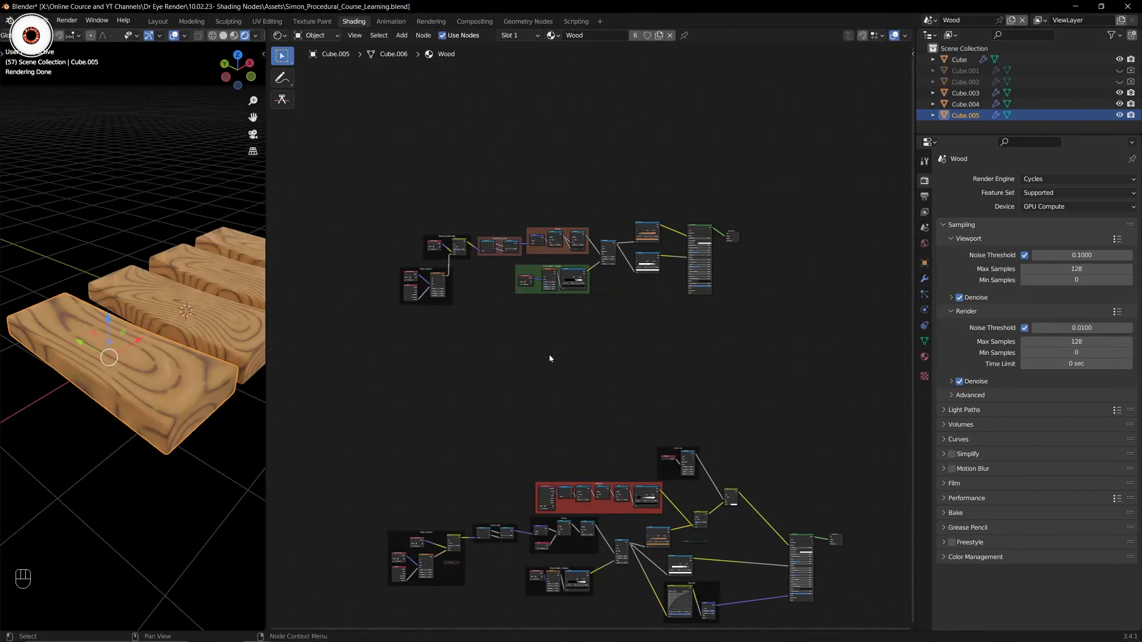
middle_click_drag(549, 355, 576, 394)
scroll(576, 394, "up", 4)
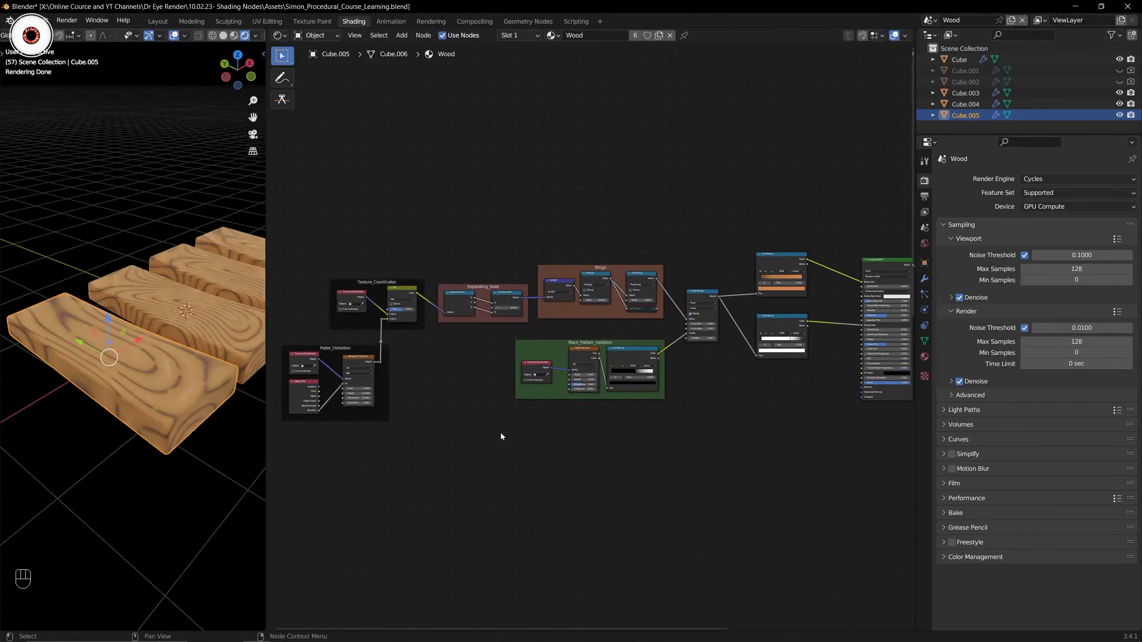